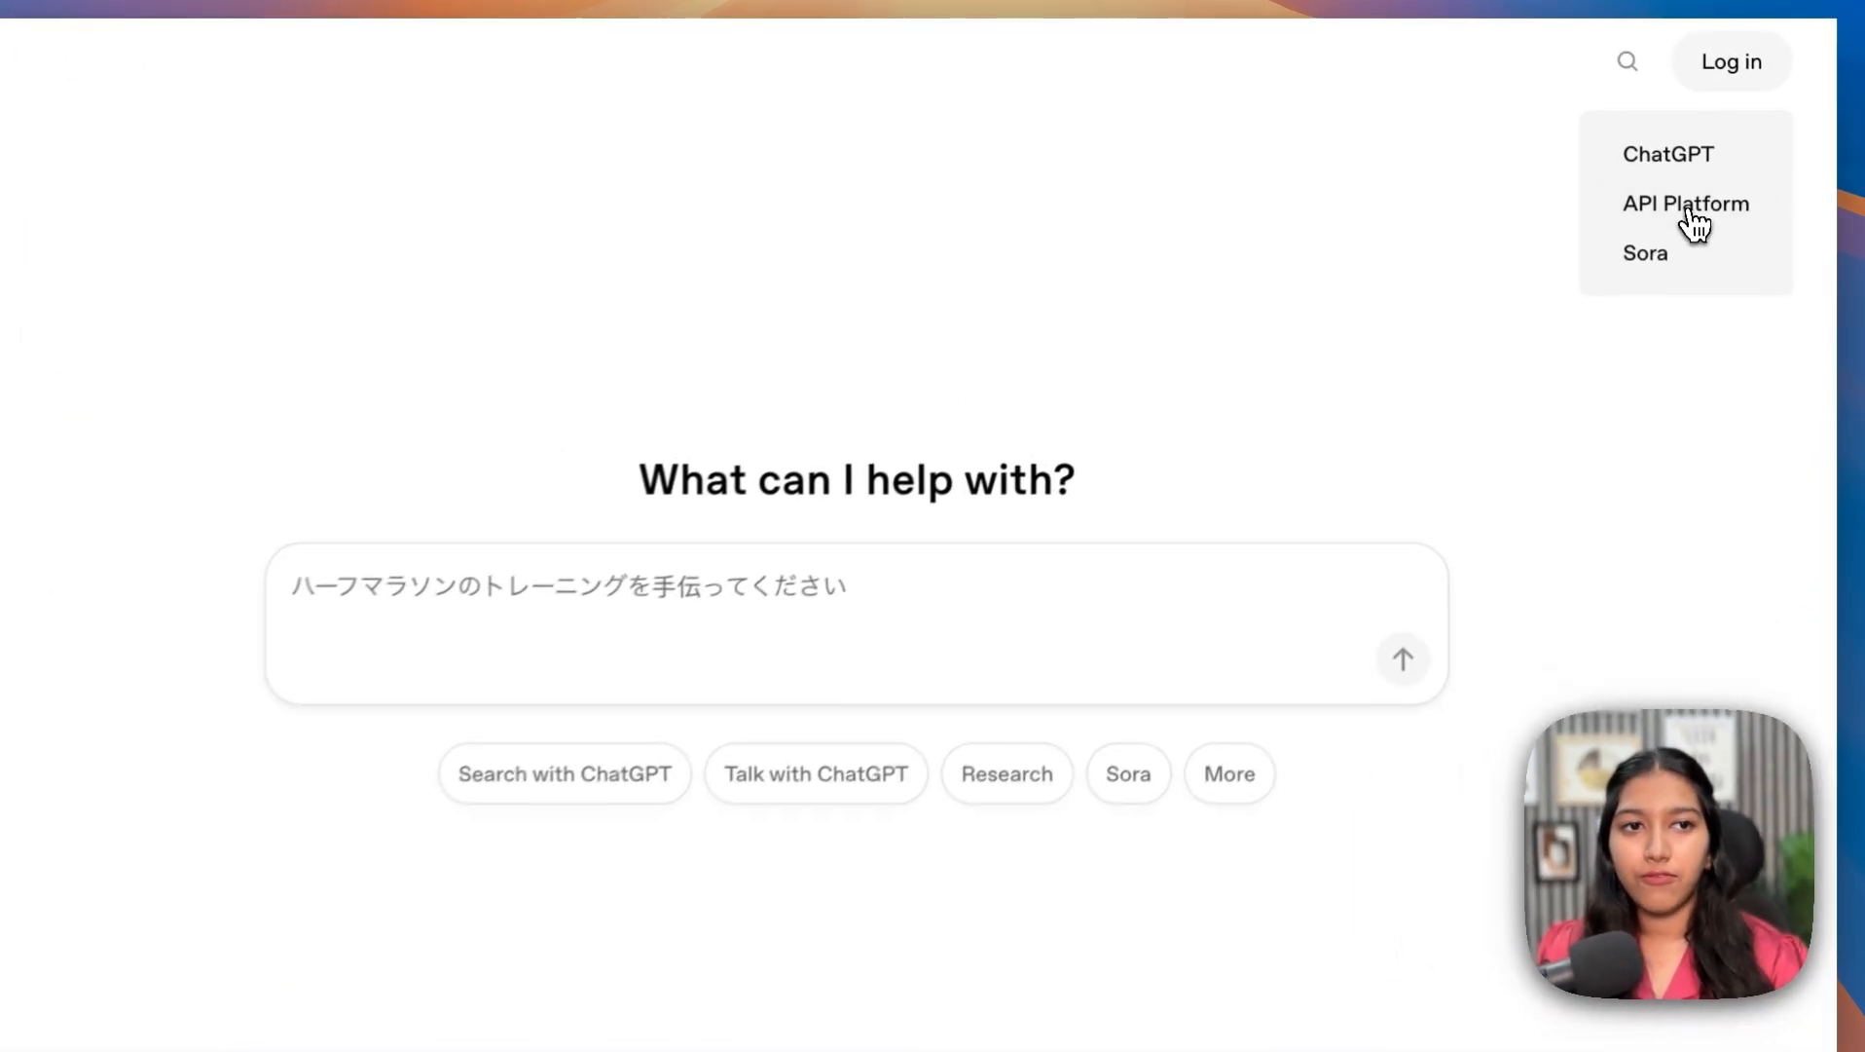
- Open the organization settings of the OpenAI API Platform and examine the organization's verification status
click(1692, 214)
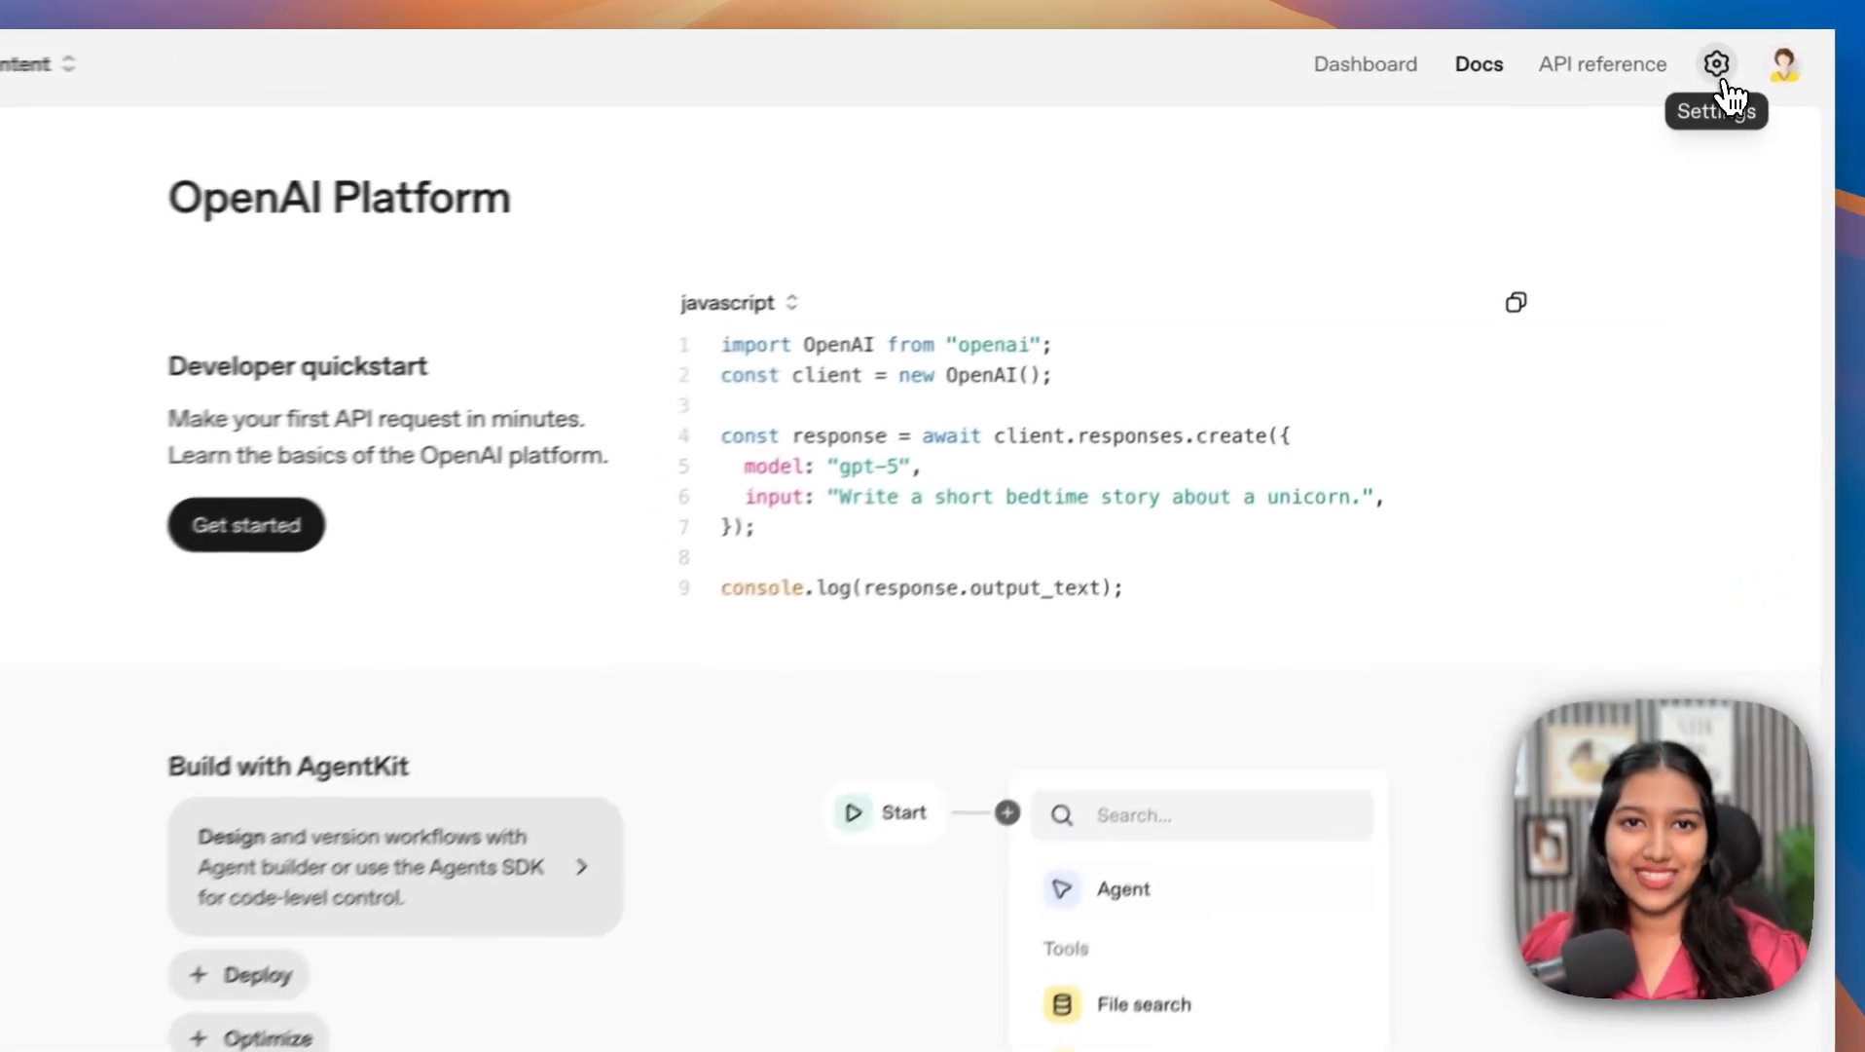
click(1721, 56)
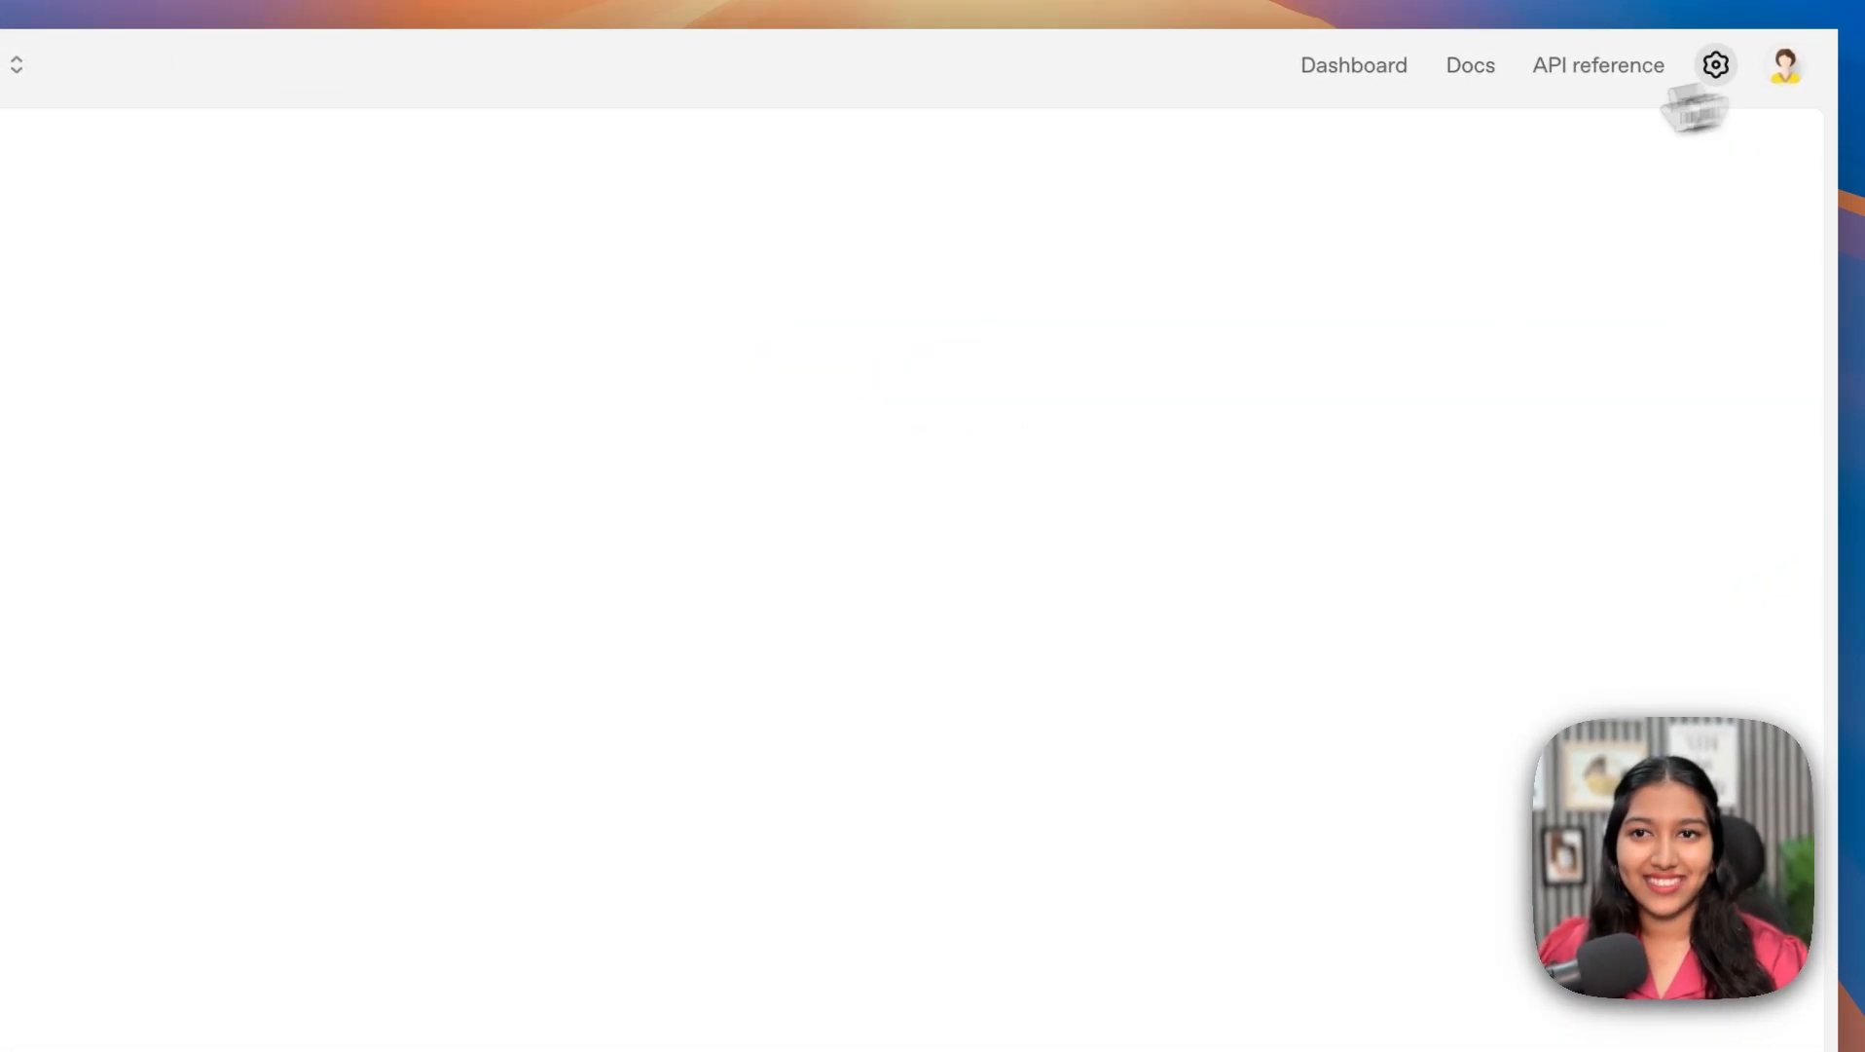
scroll(589, 443, down, 3)
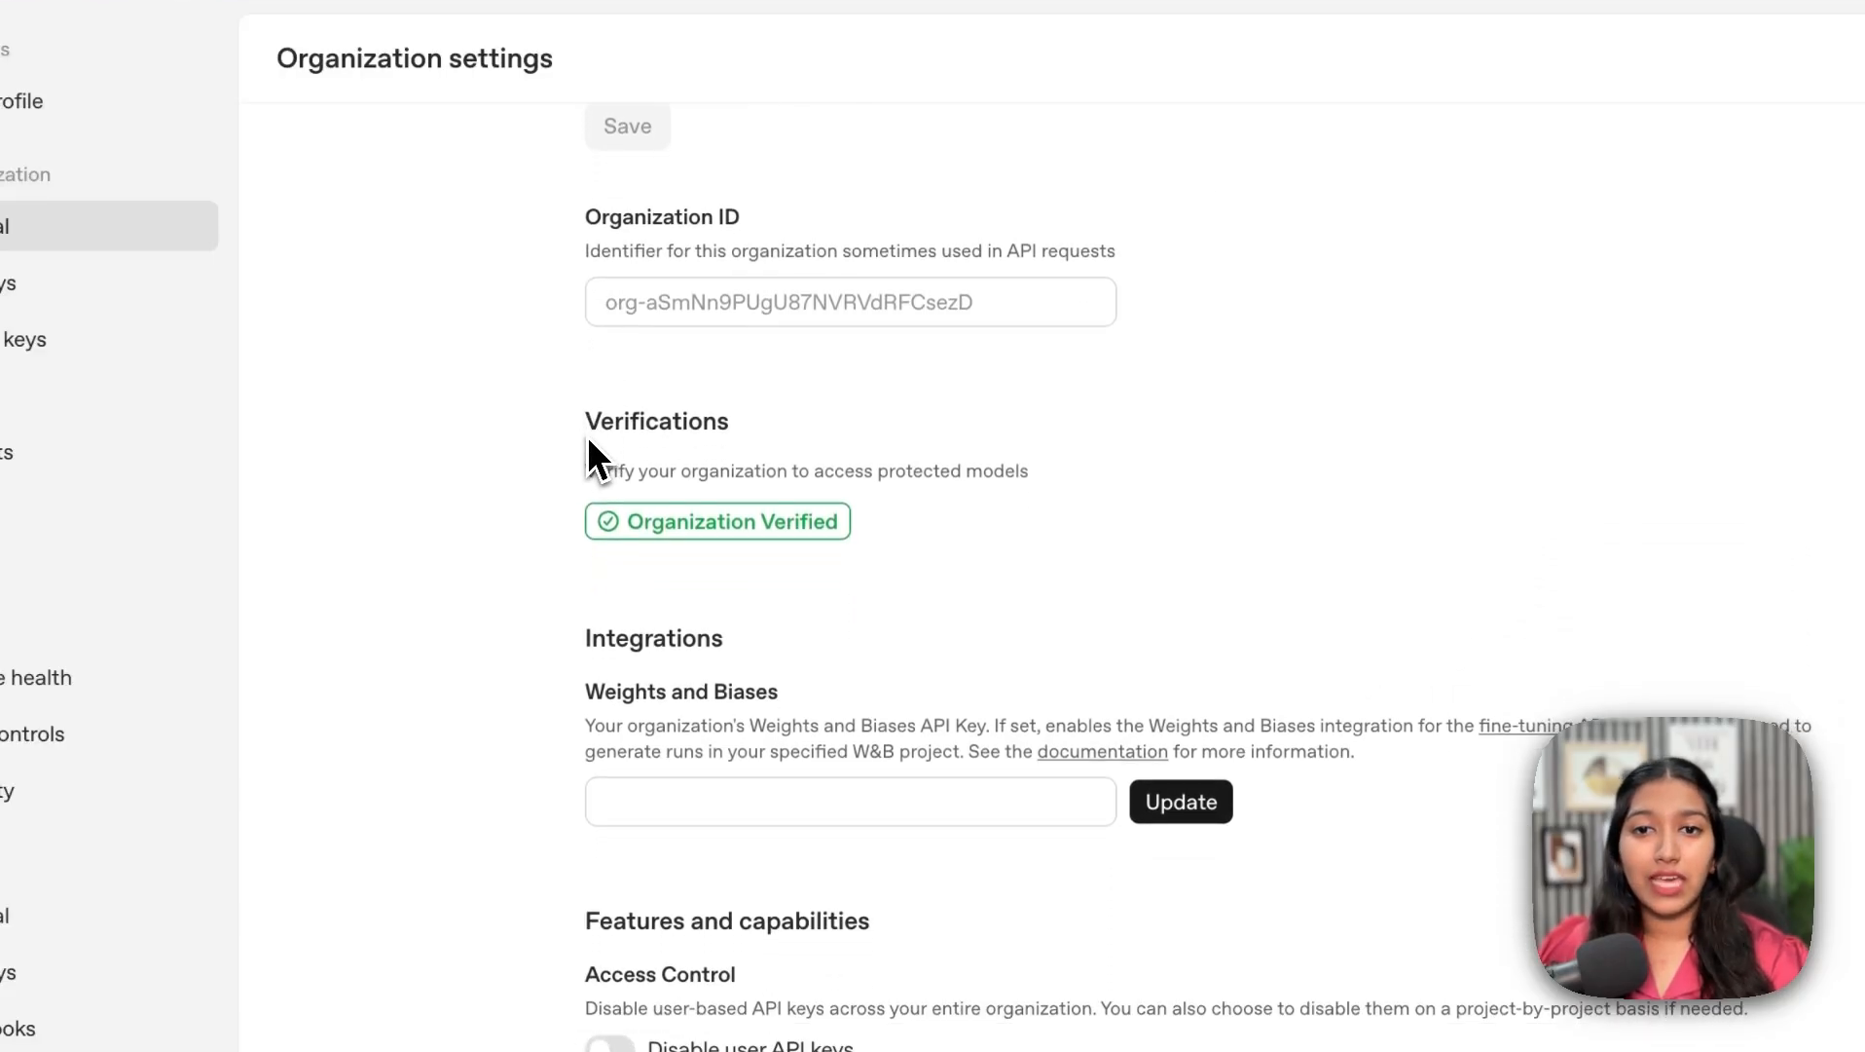
drag(579, 429, 767, 437)
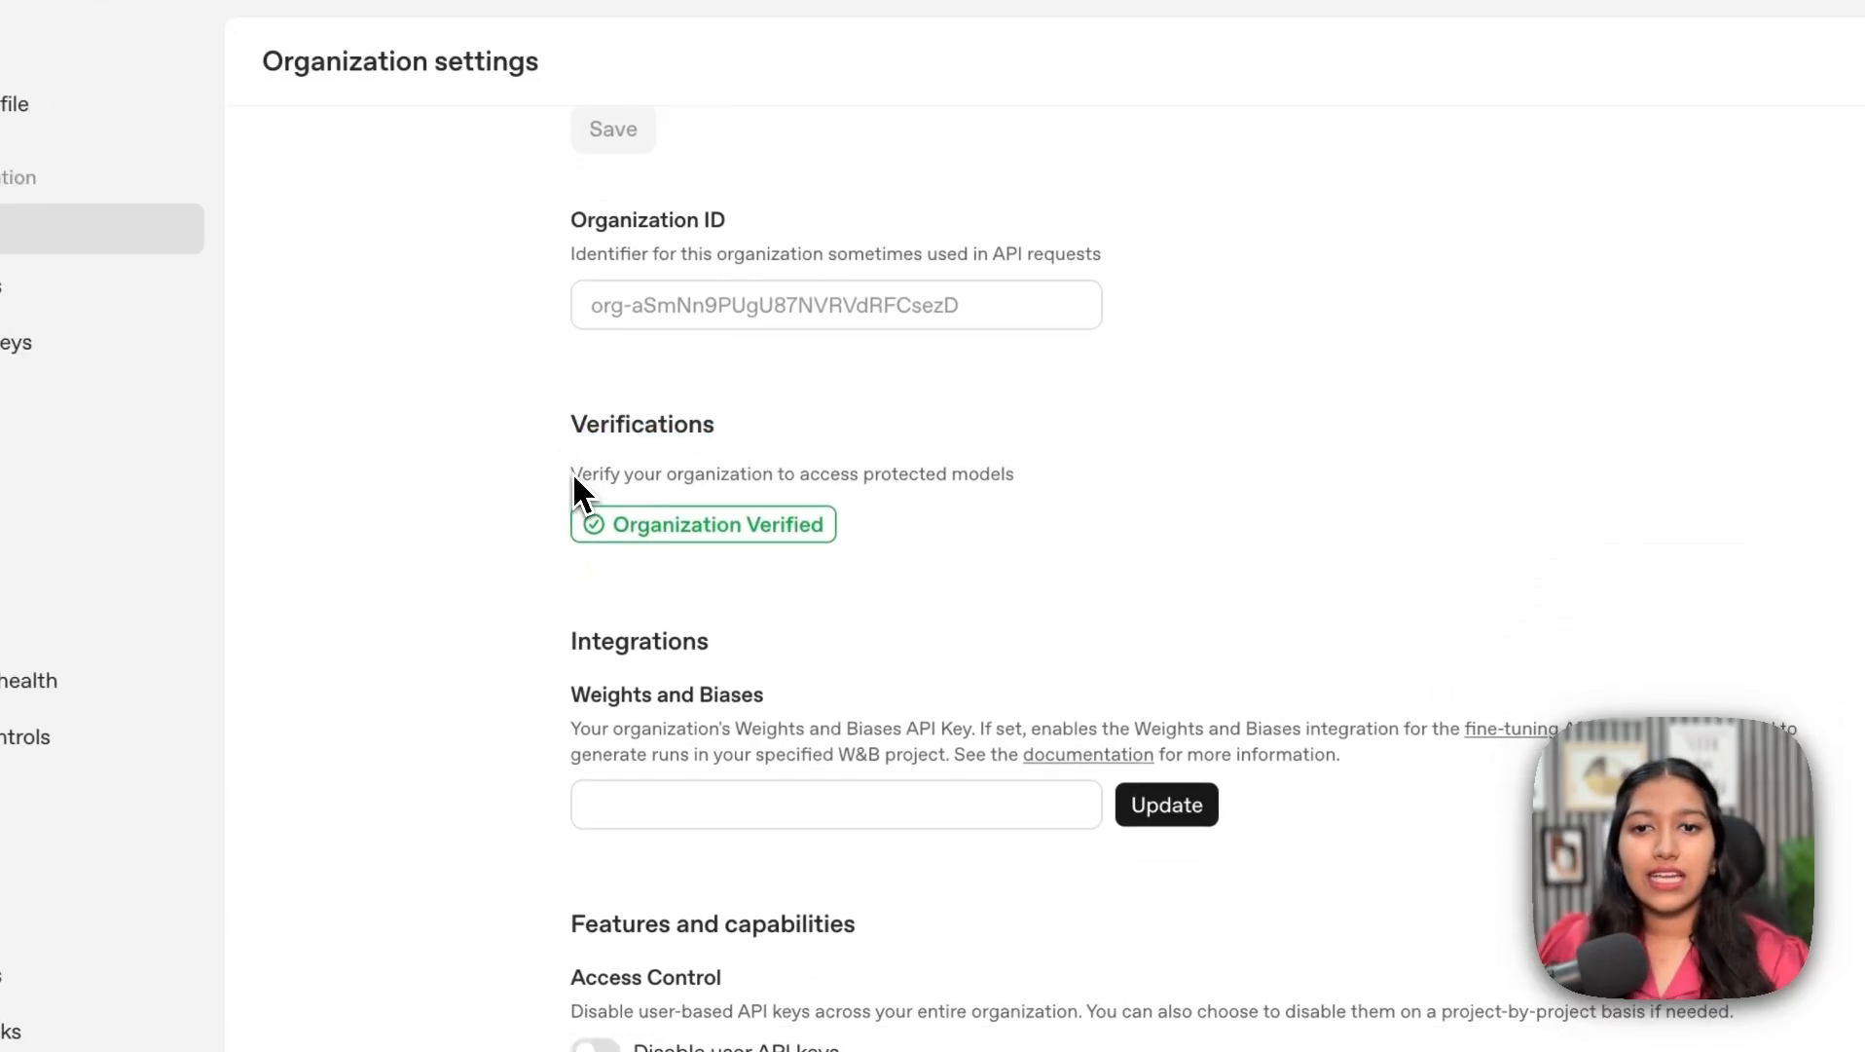
drag(574, 474, 1051, 496)
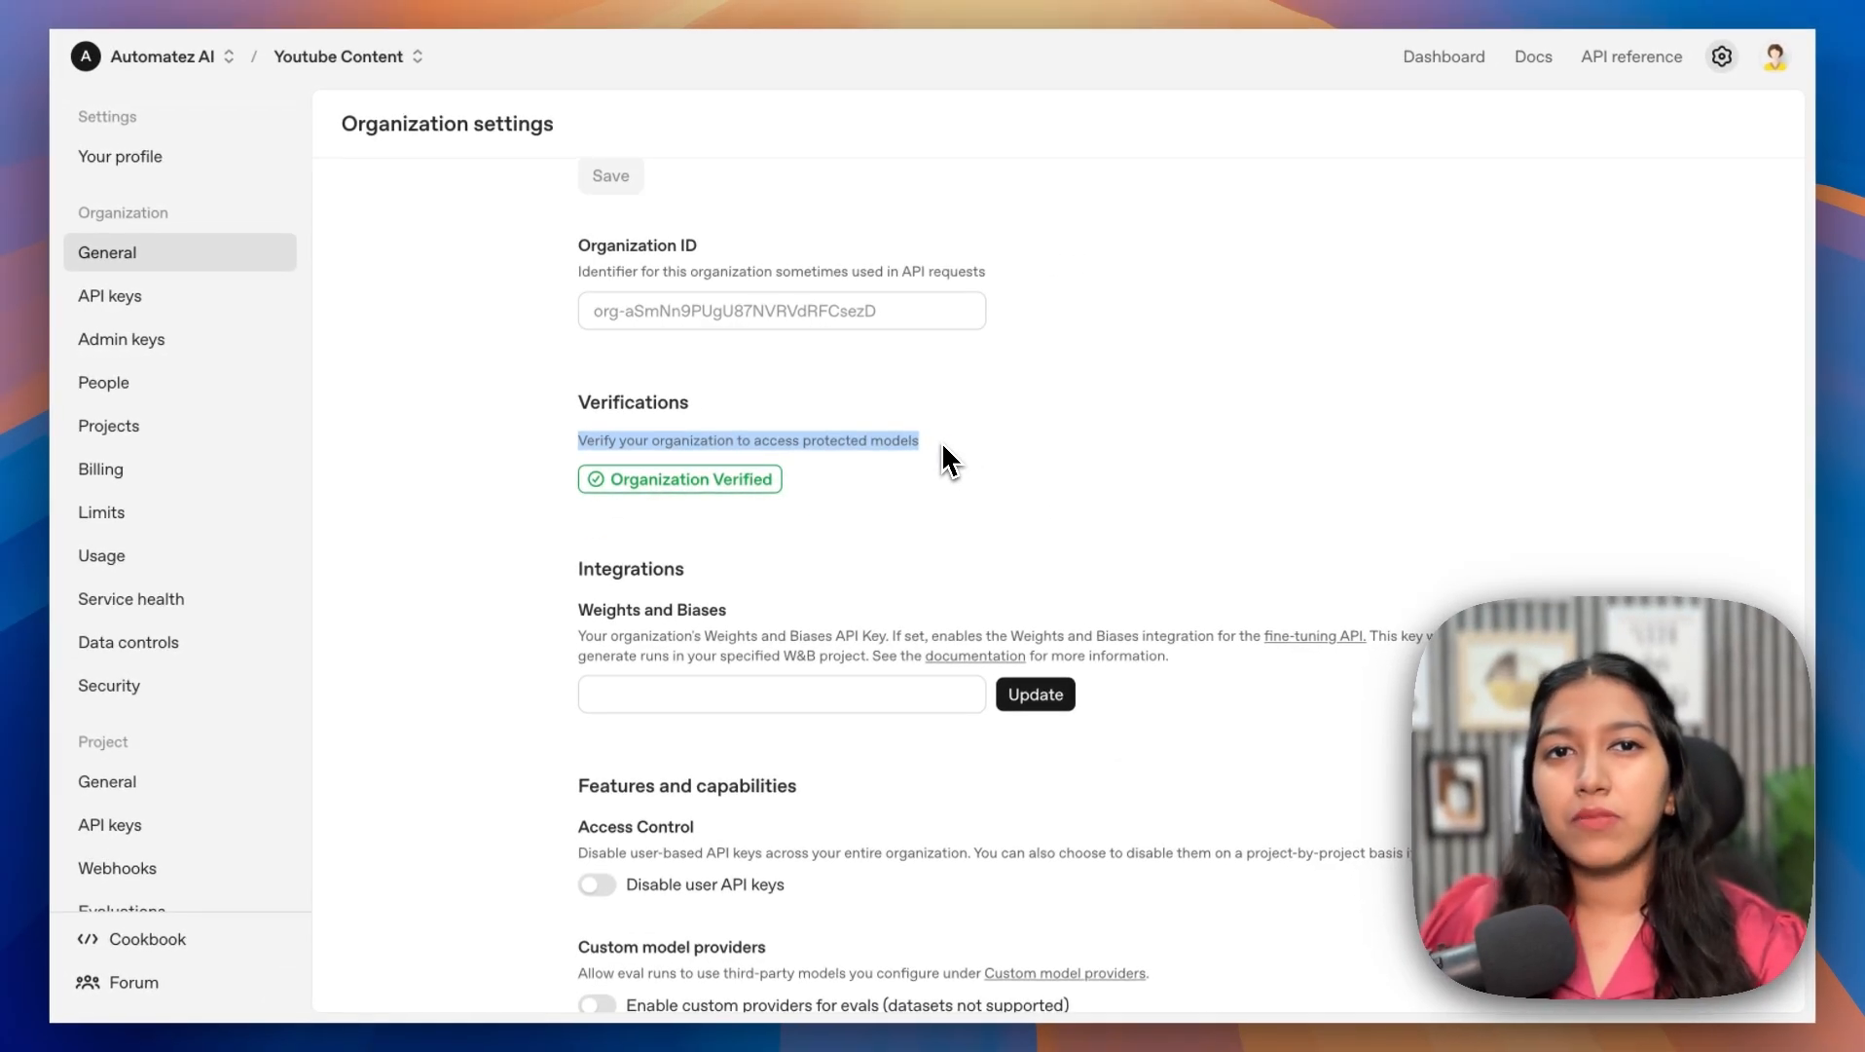
click(926, 439)
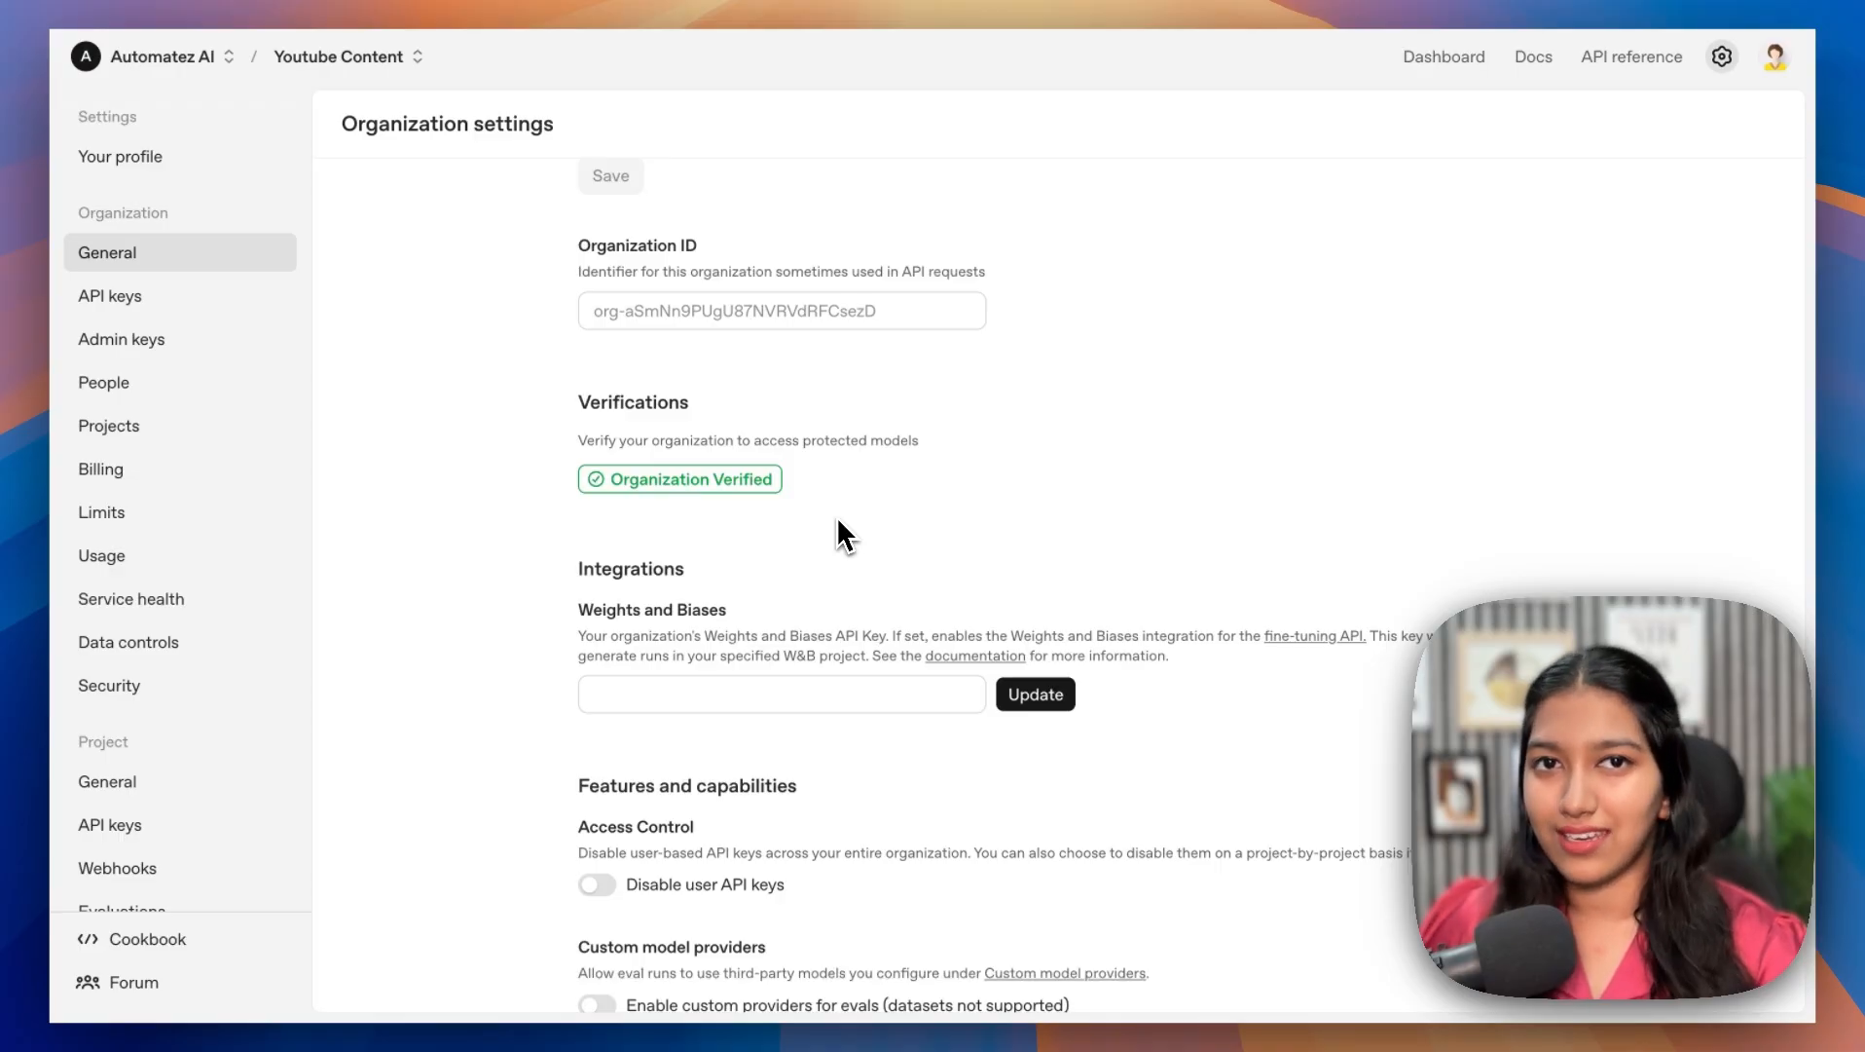
- View the organization's billing overview and examine the credit balance
click(191, 469)
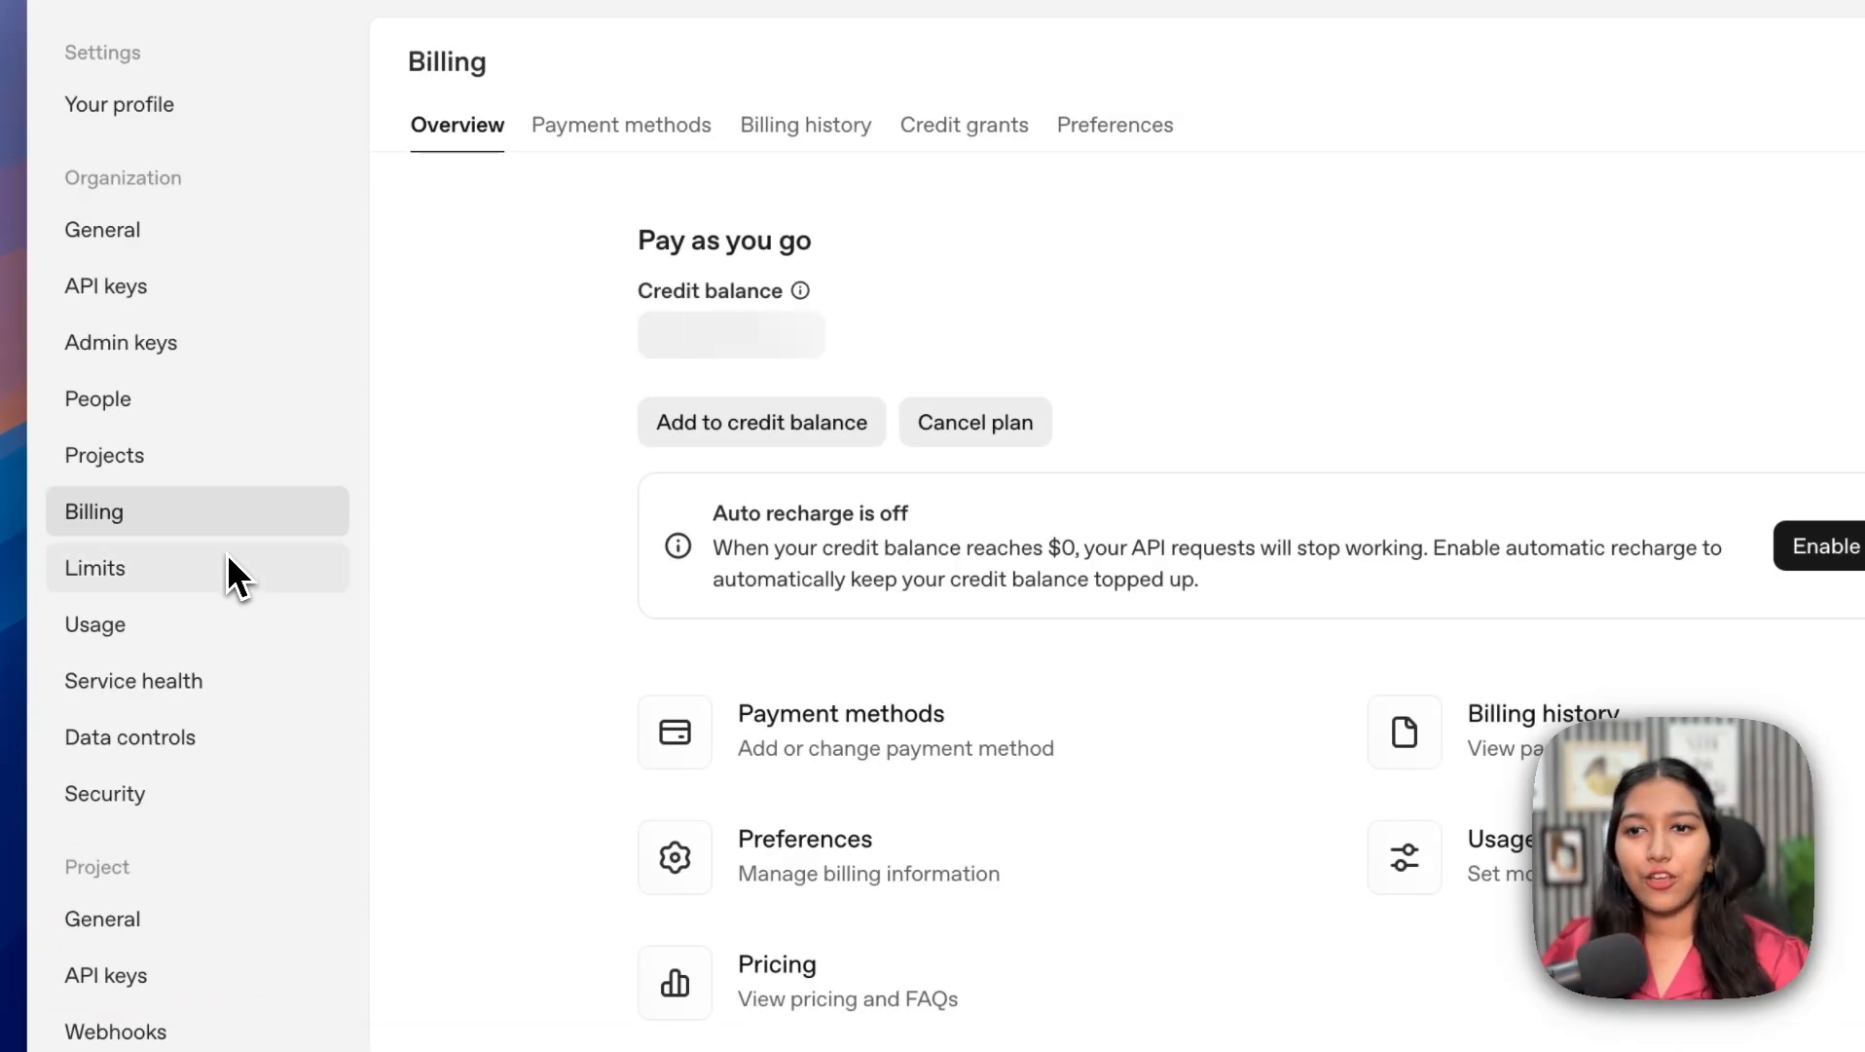
drag(640, 340, 816, 339)
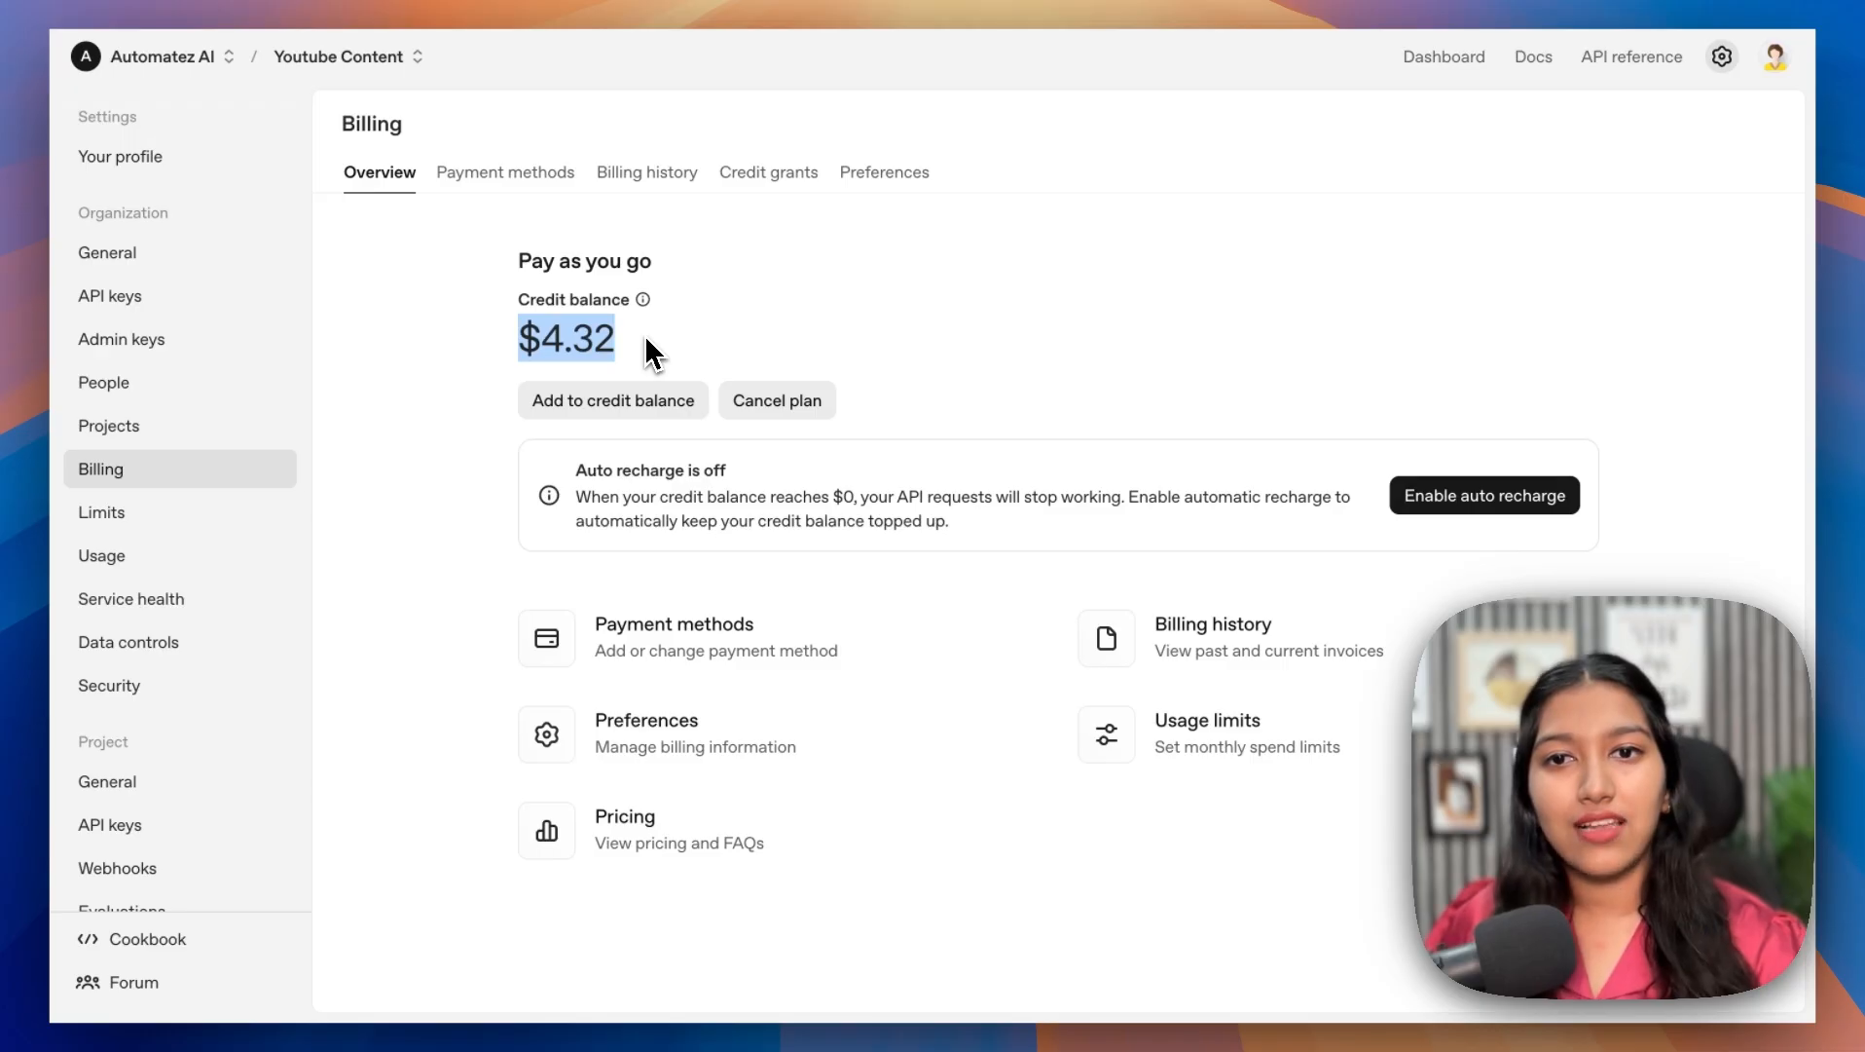
click(643, 335)
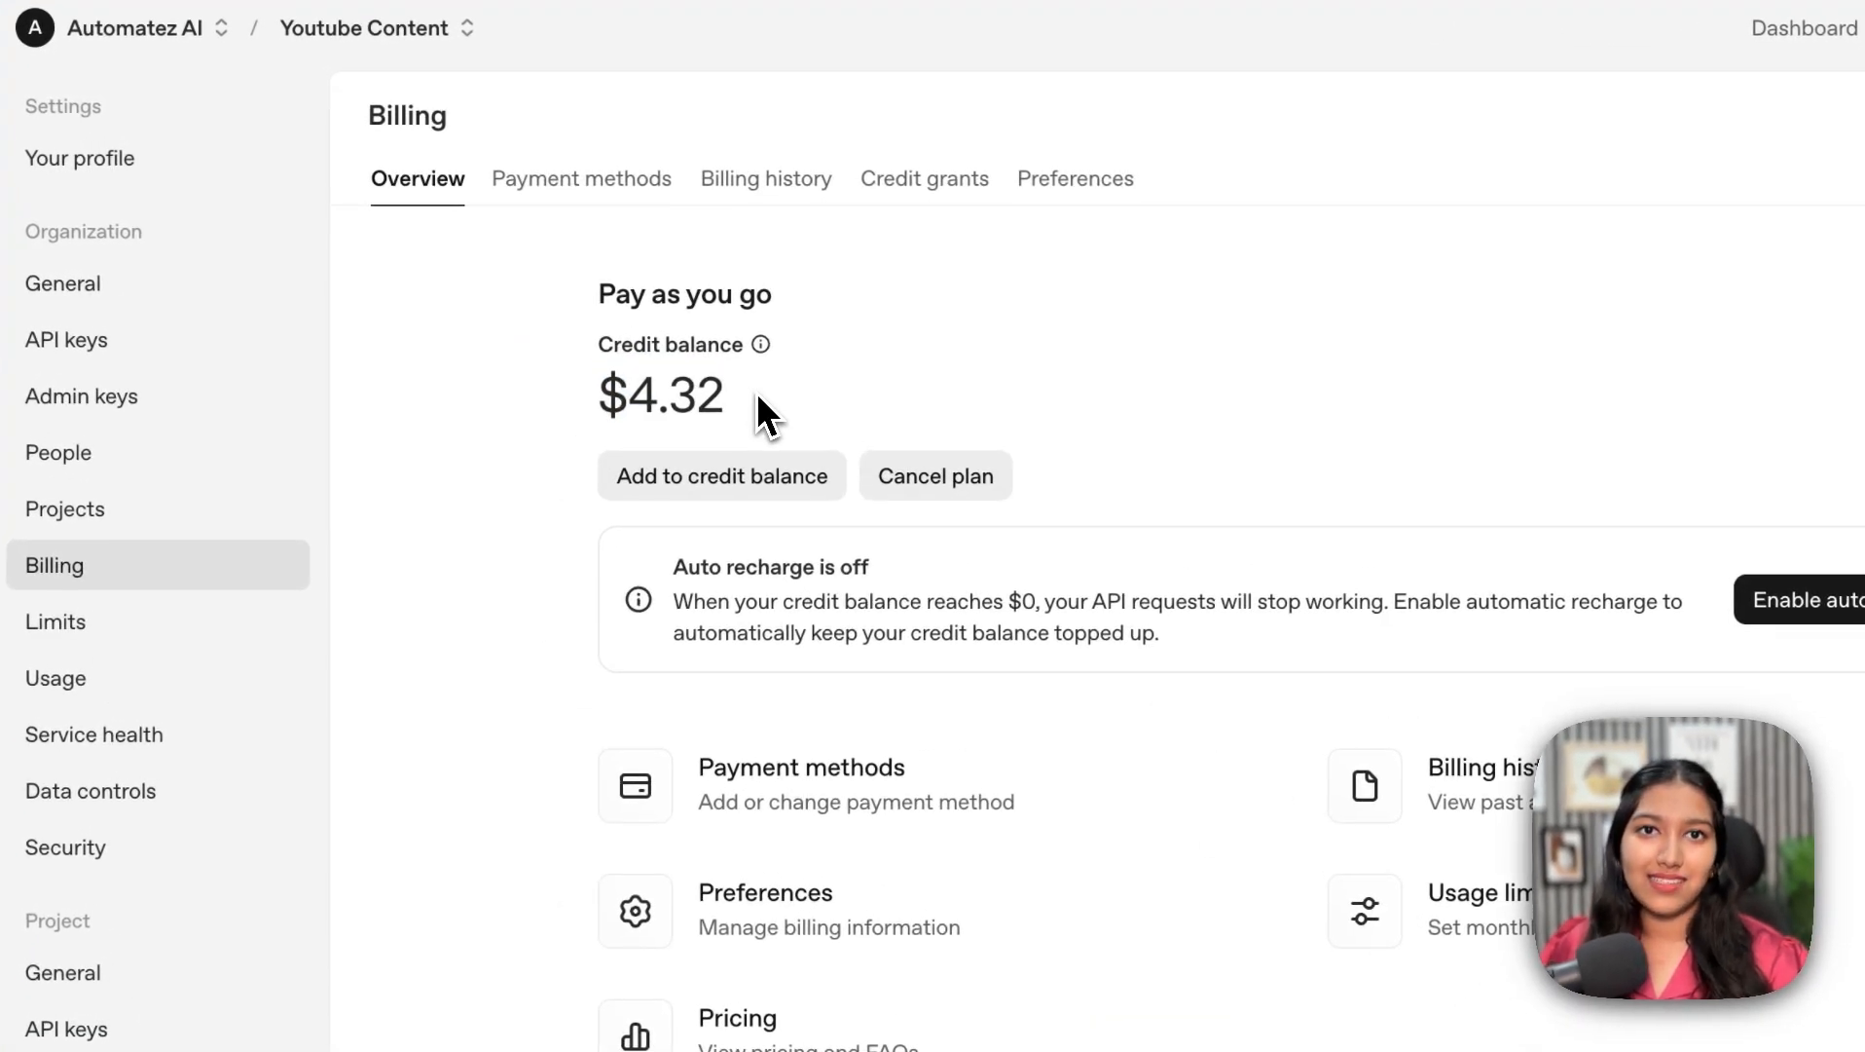
drag(759, 397, 554, 407)
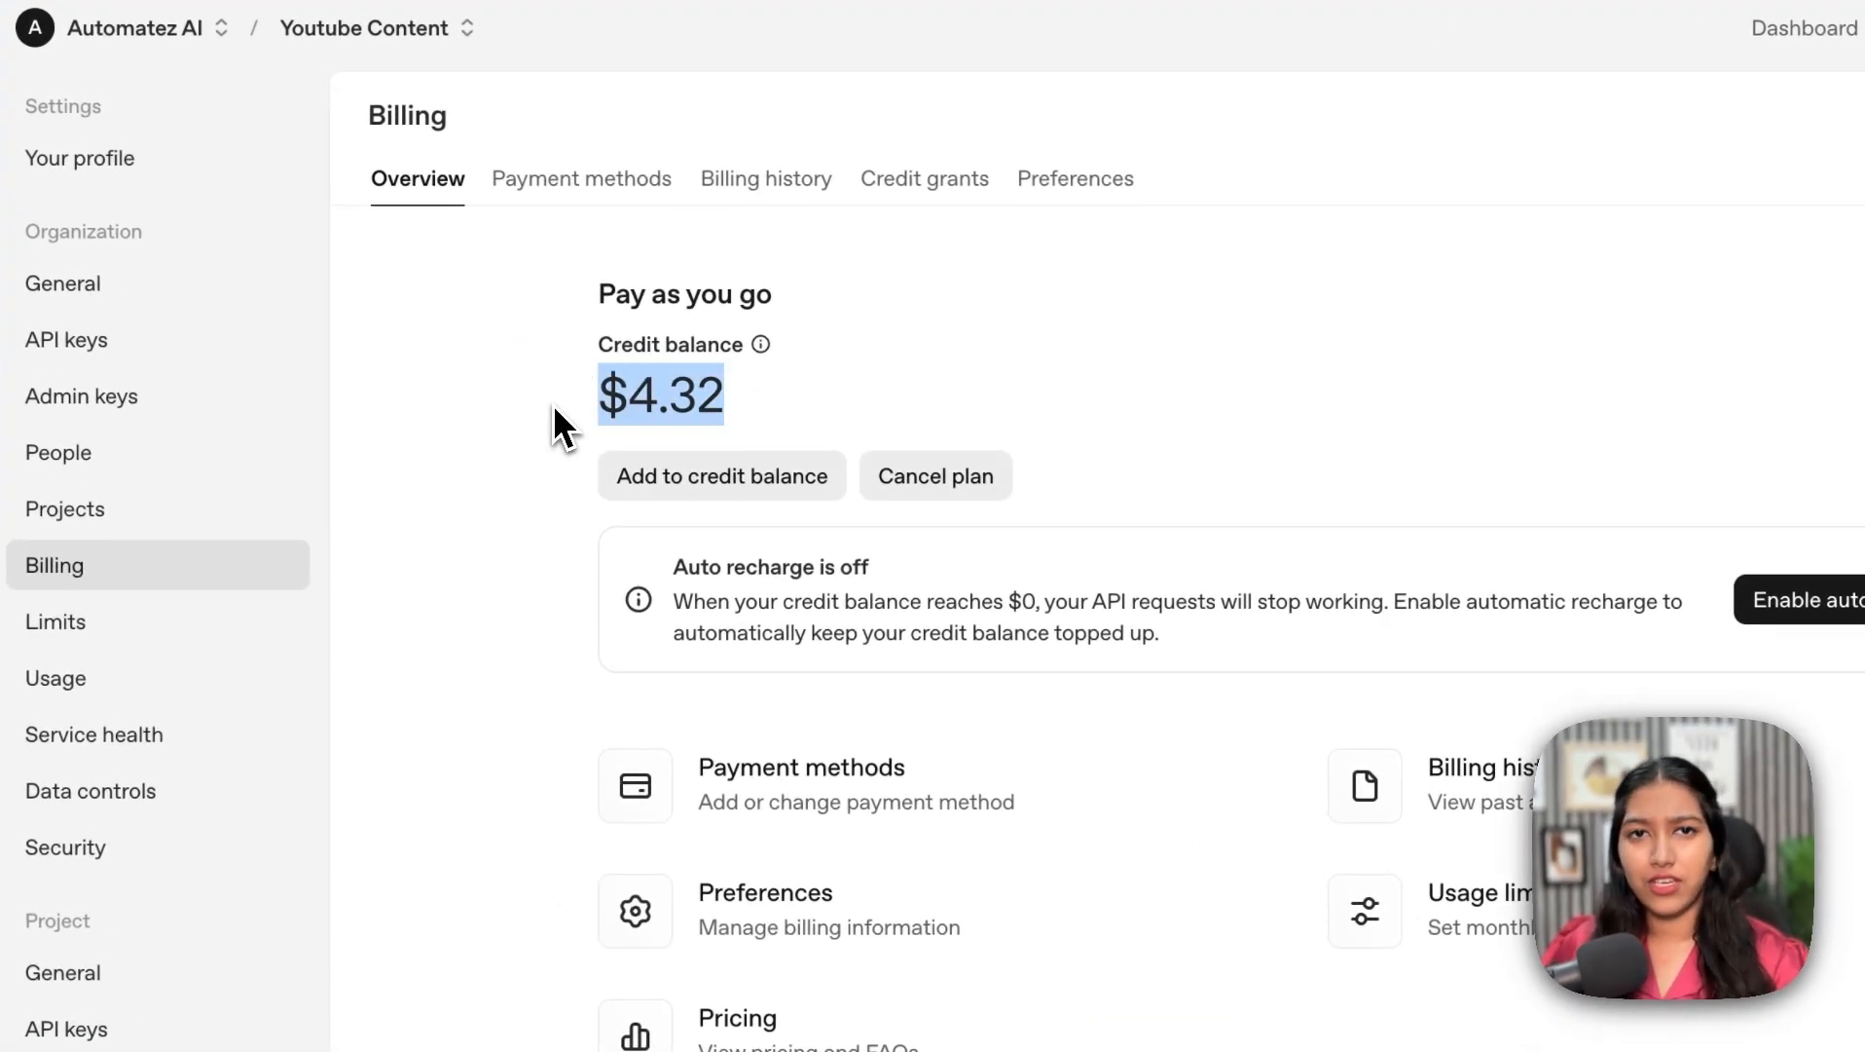
- View the organization's limits and examine the current usage tier and the criteria for reaching the next tier
click(56, 621)
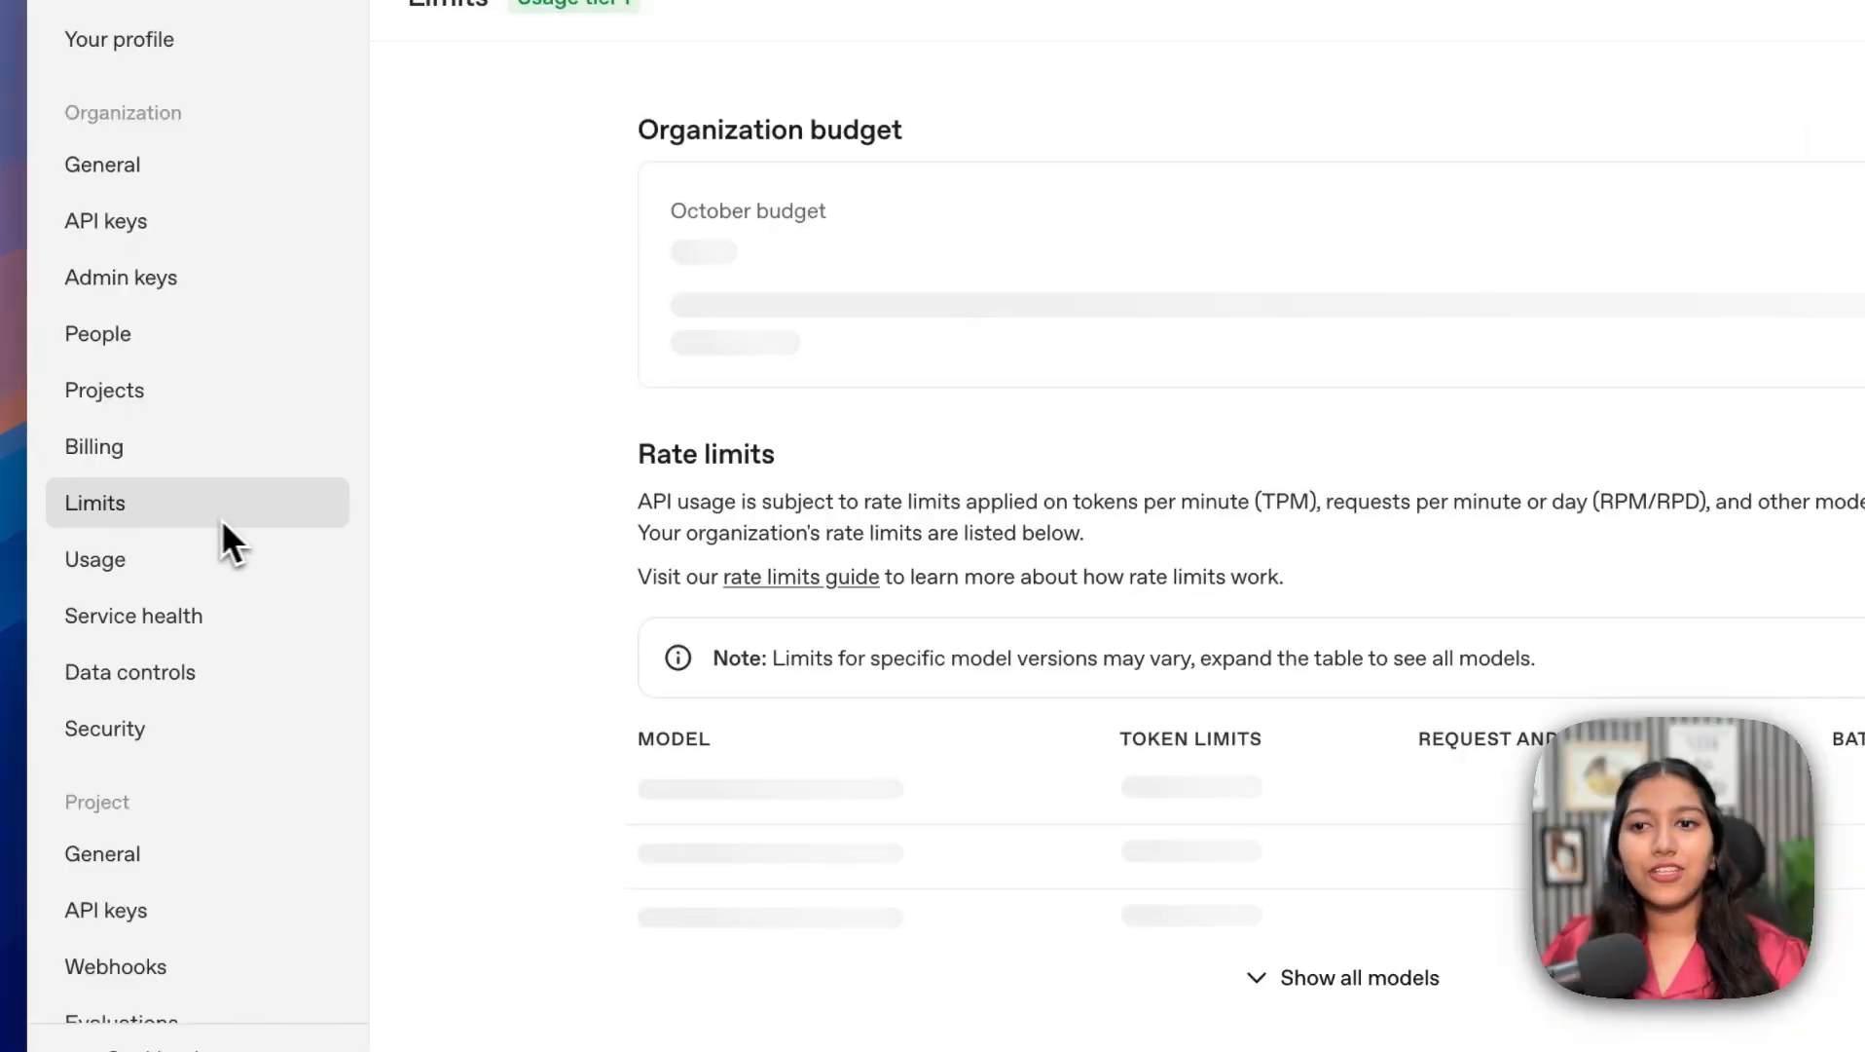
scroll(1000, 584, down, 10)
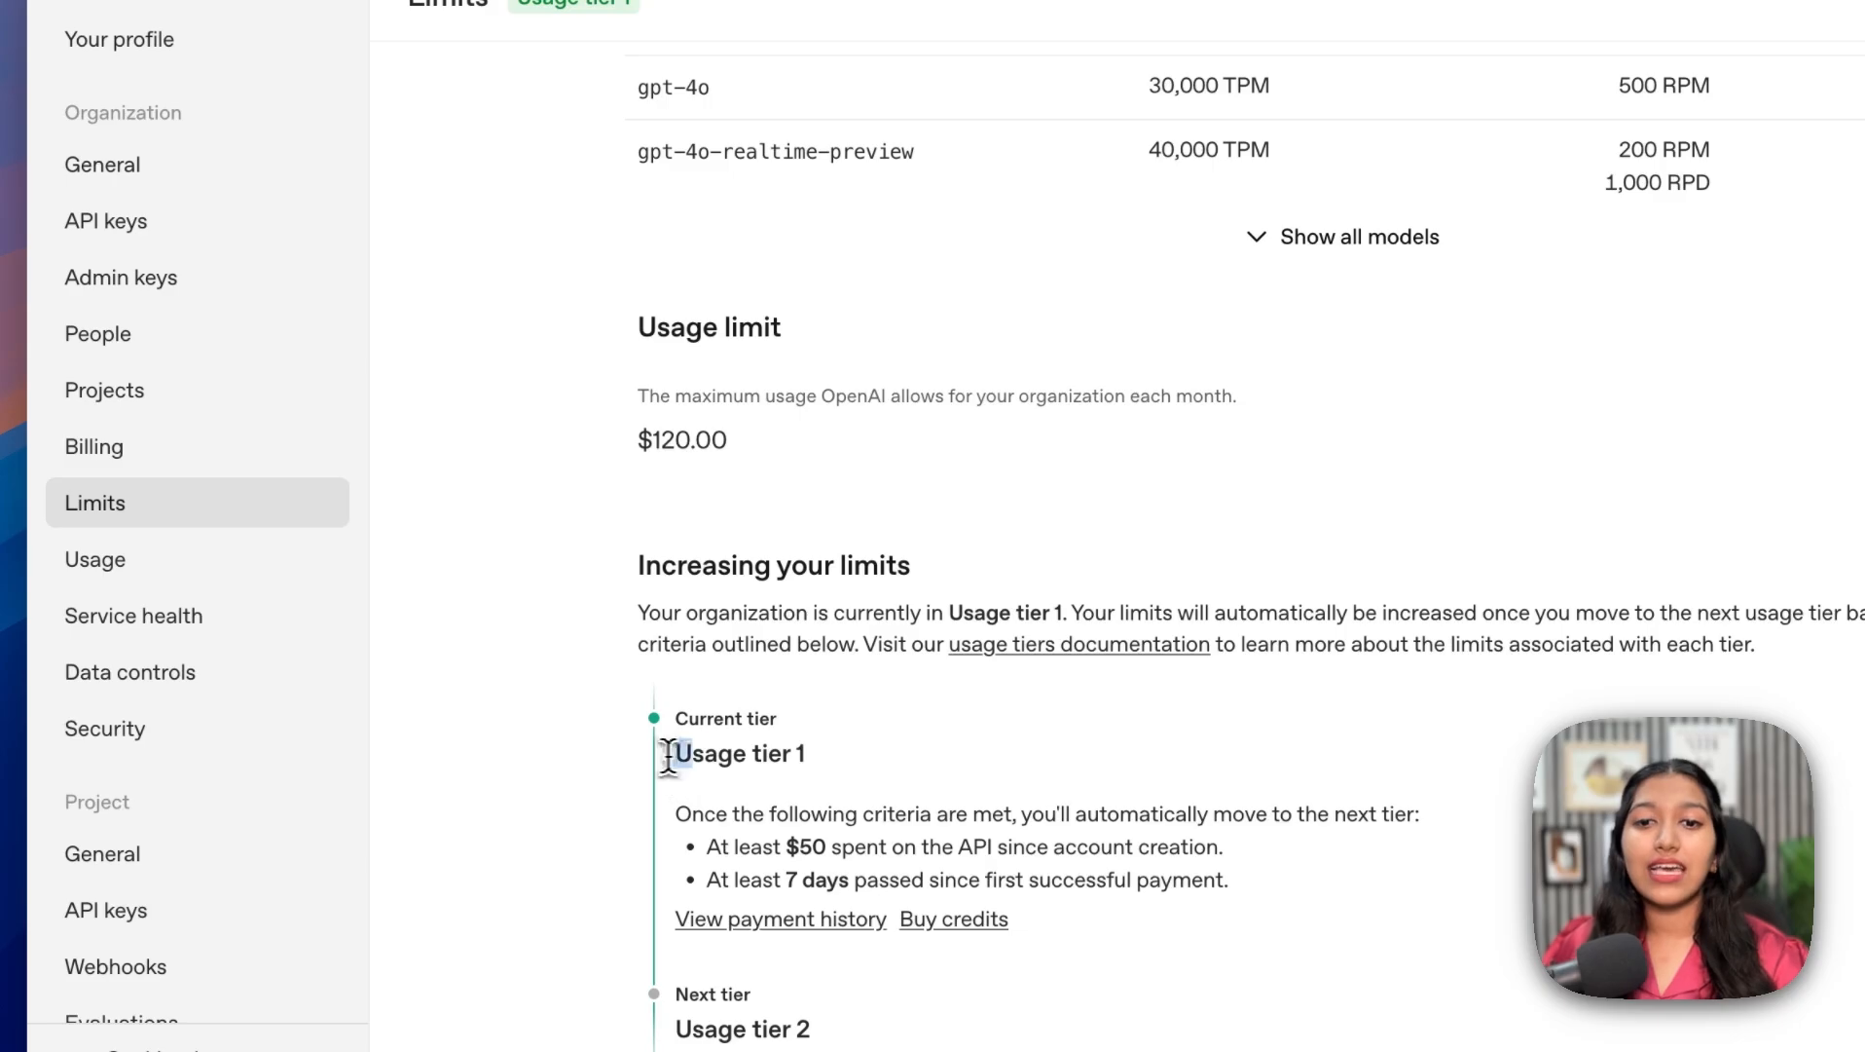
drag(666, 750, 847, 754)
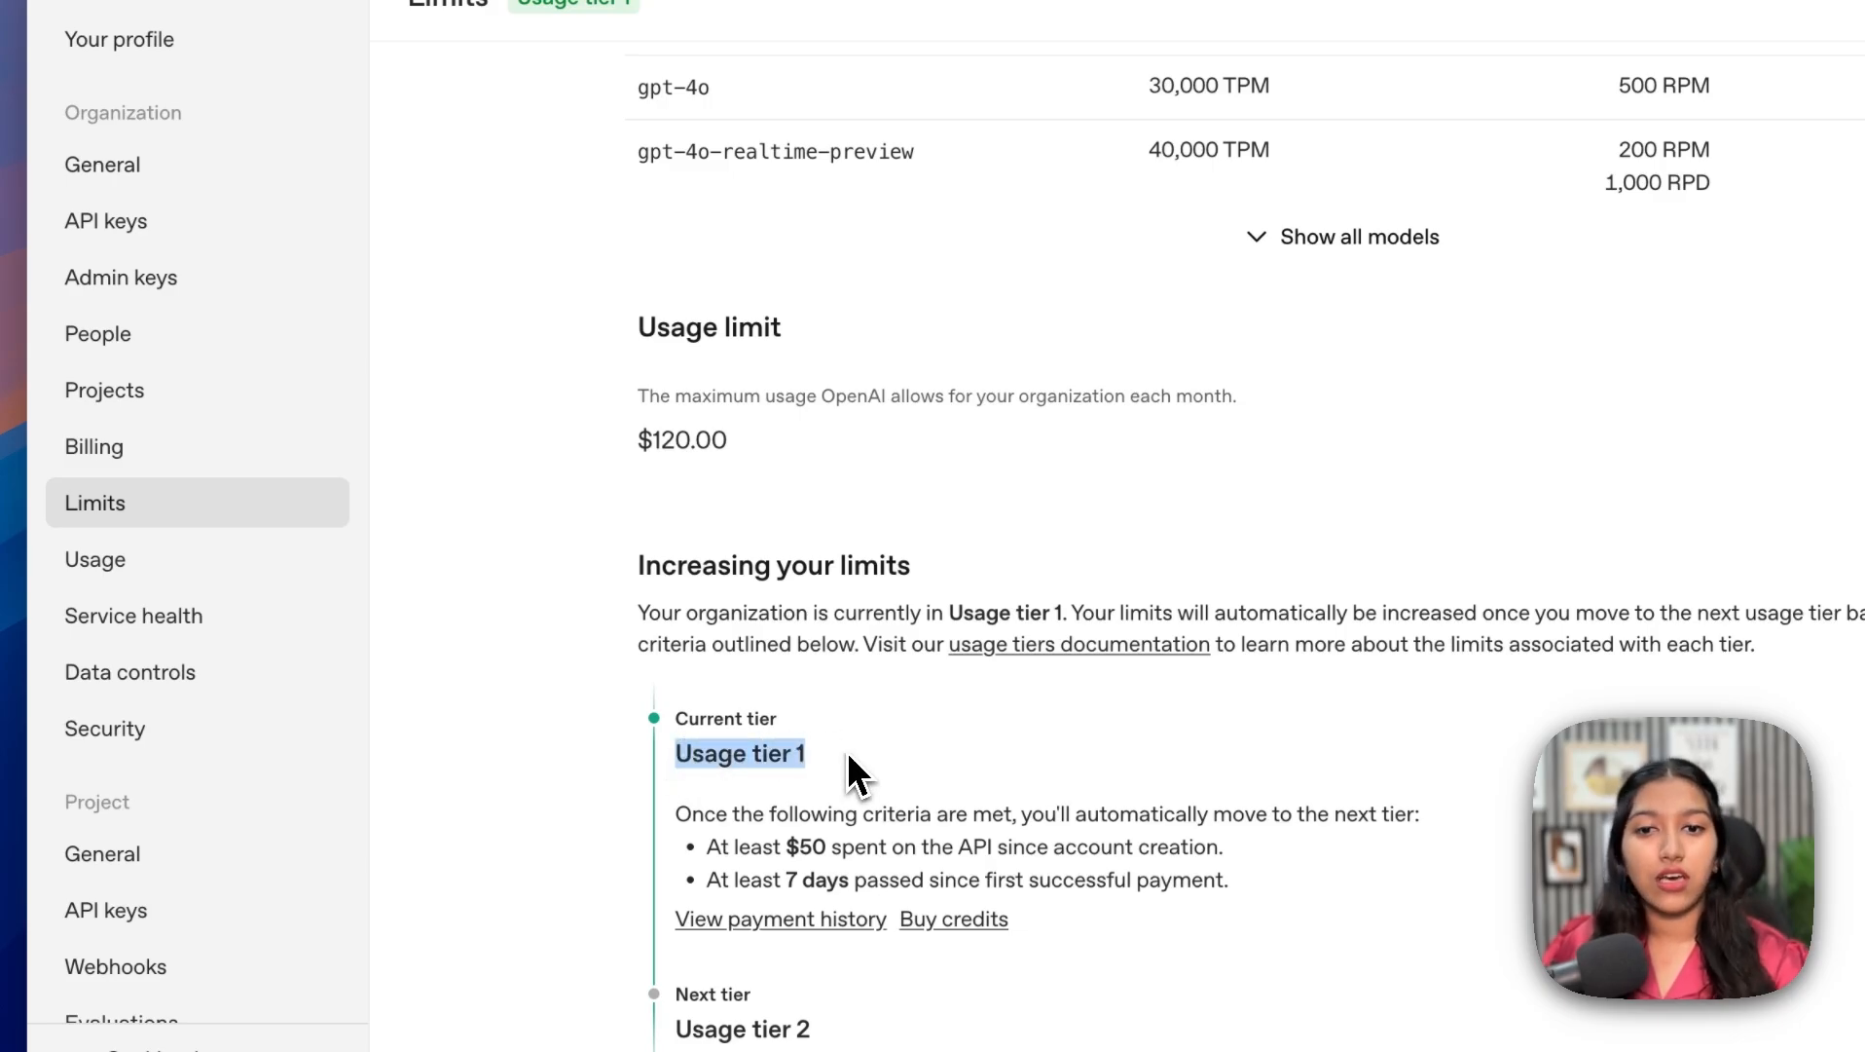
drag(673, 759, 853, 746)
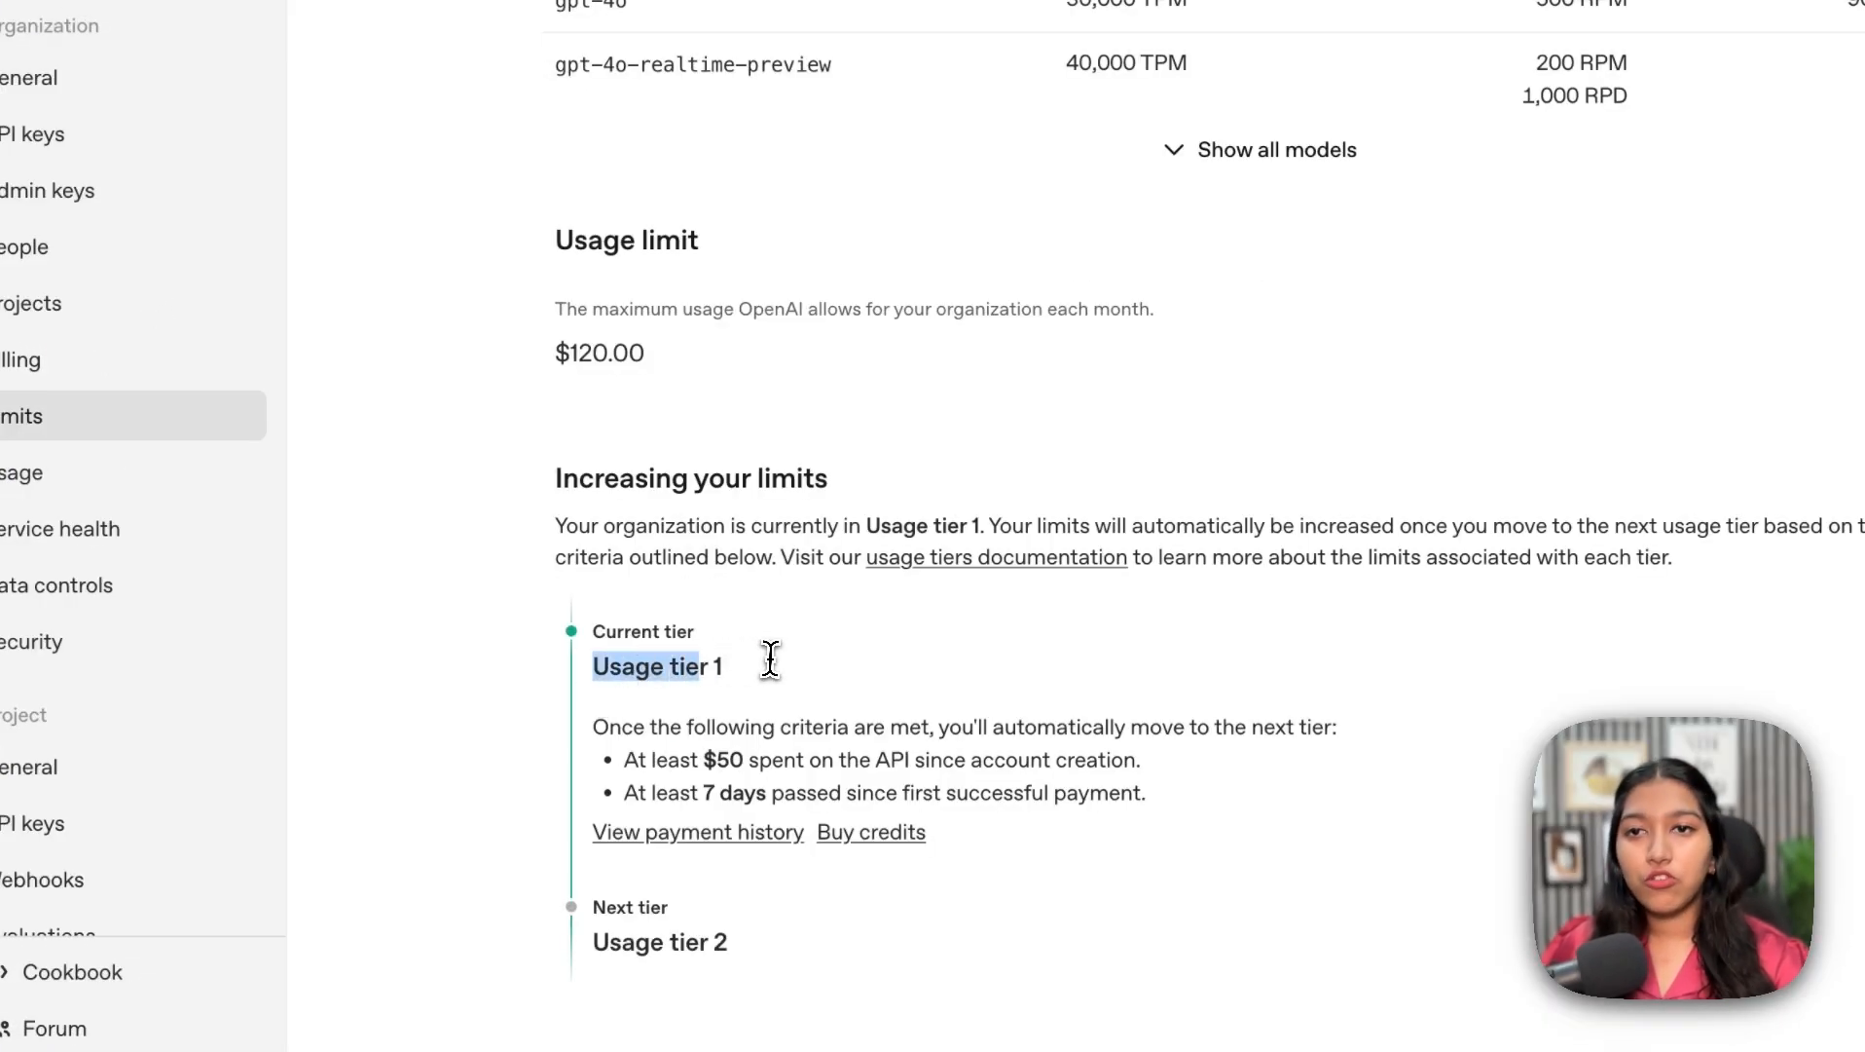
drag(770, 659, 774, 666)
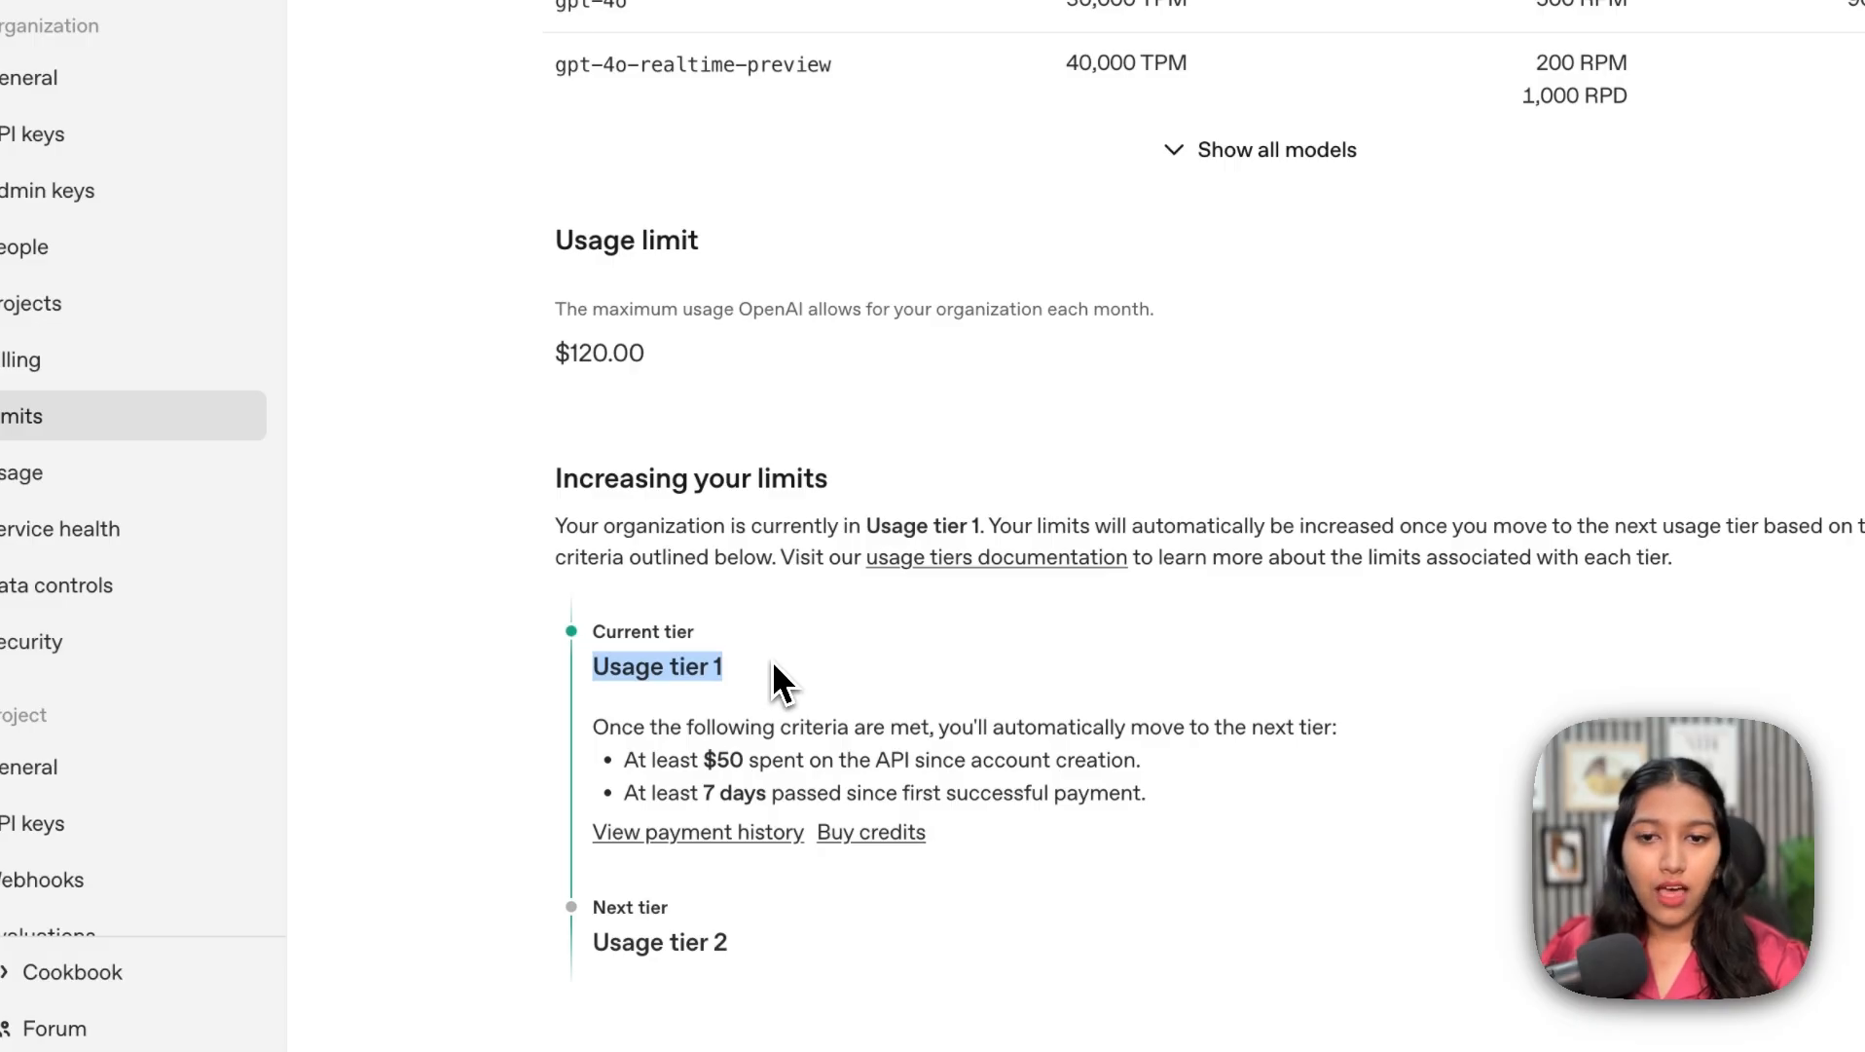
click(774, 665)
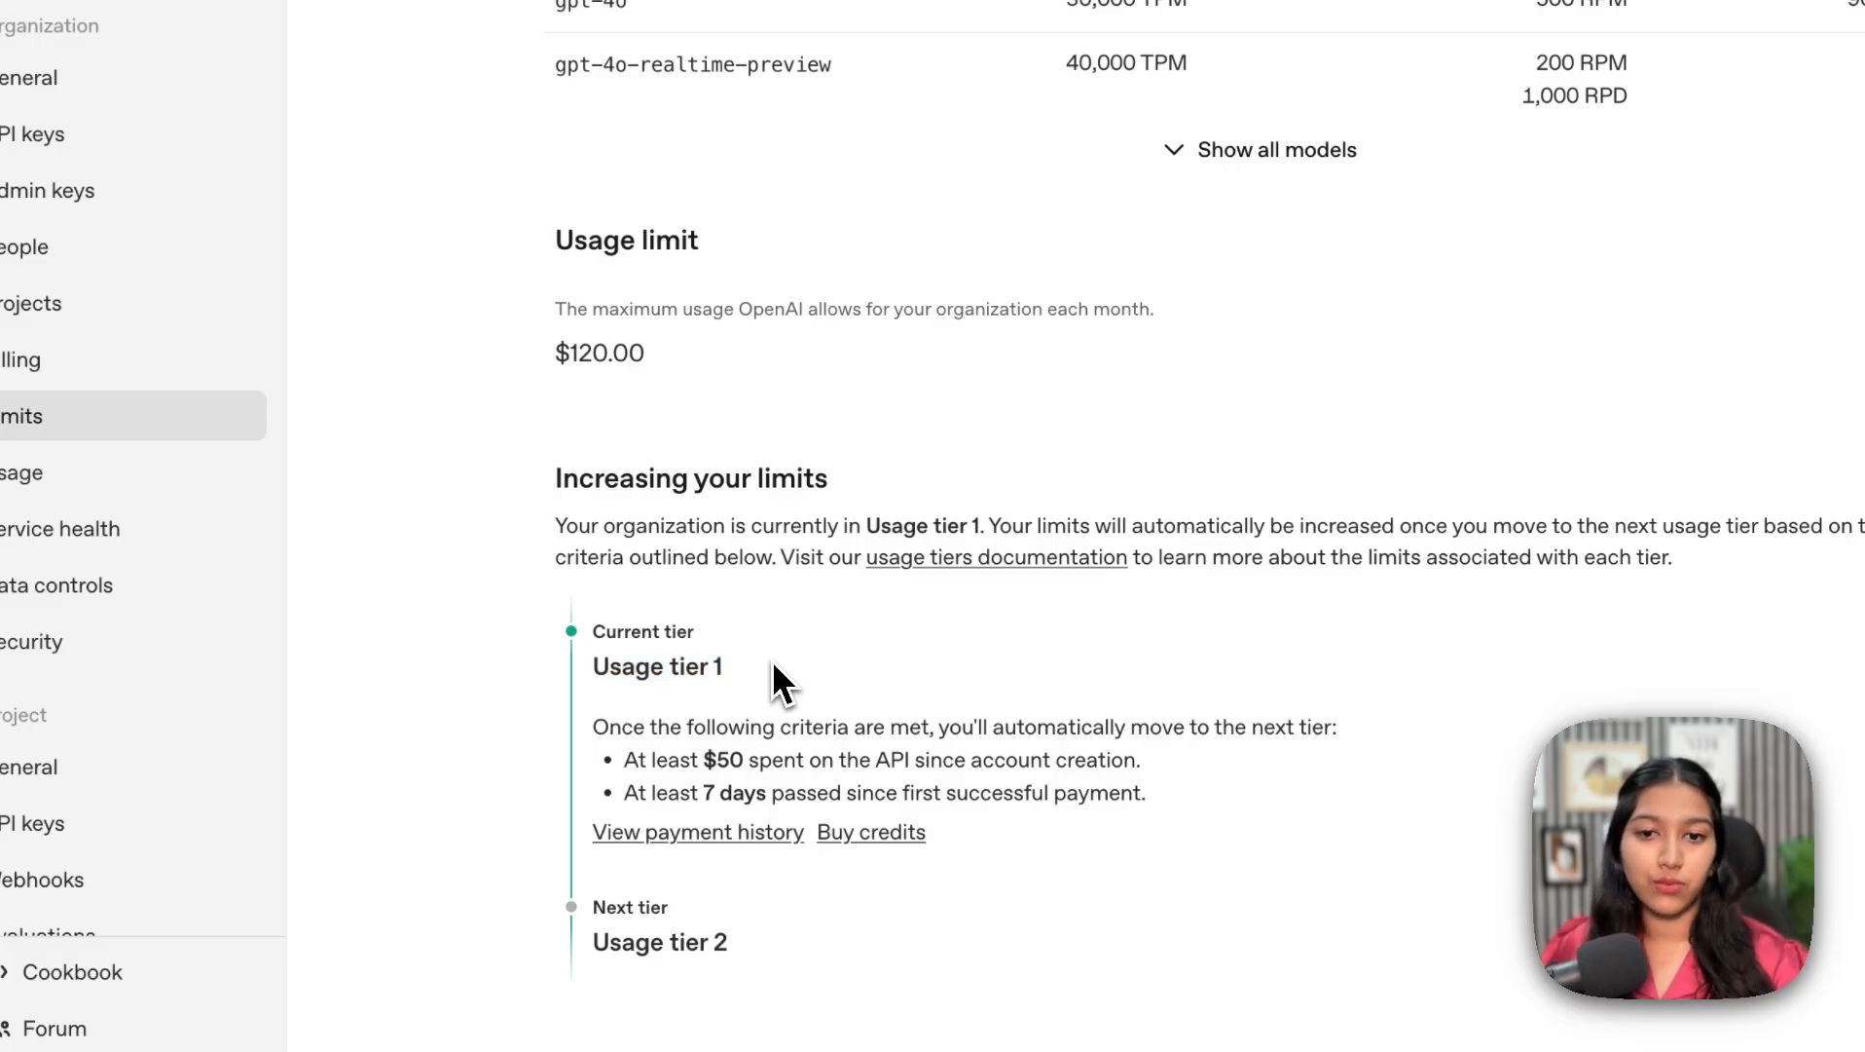
drag(656, 759, 879, 757)
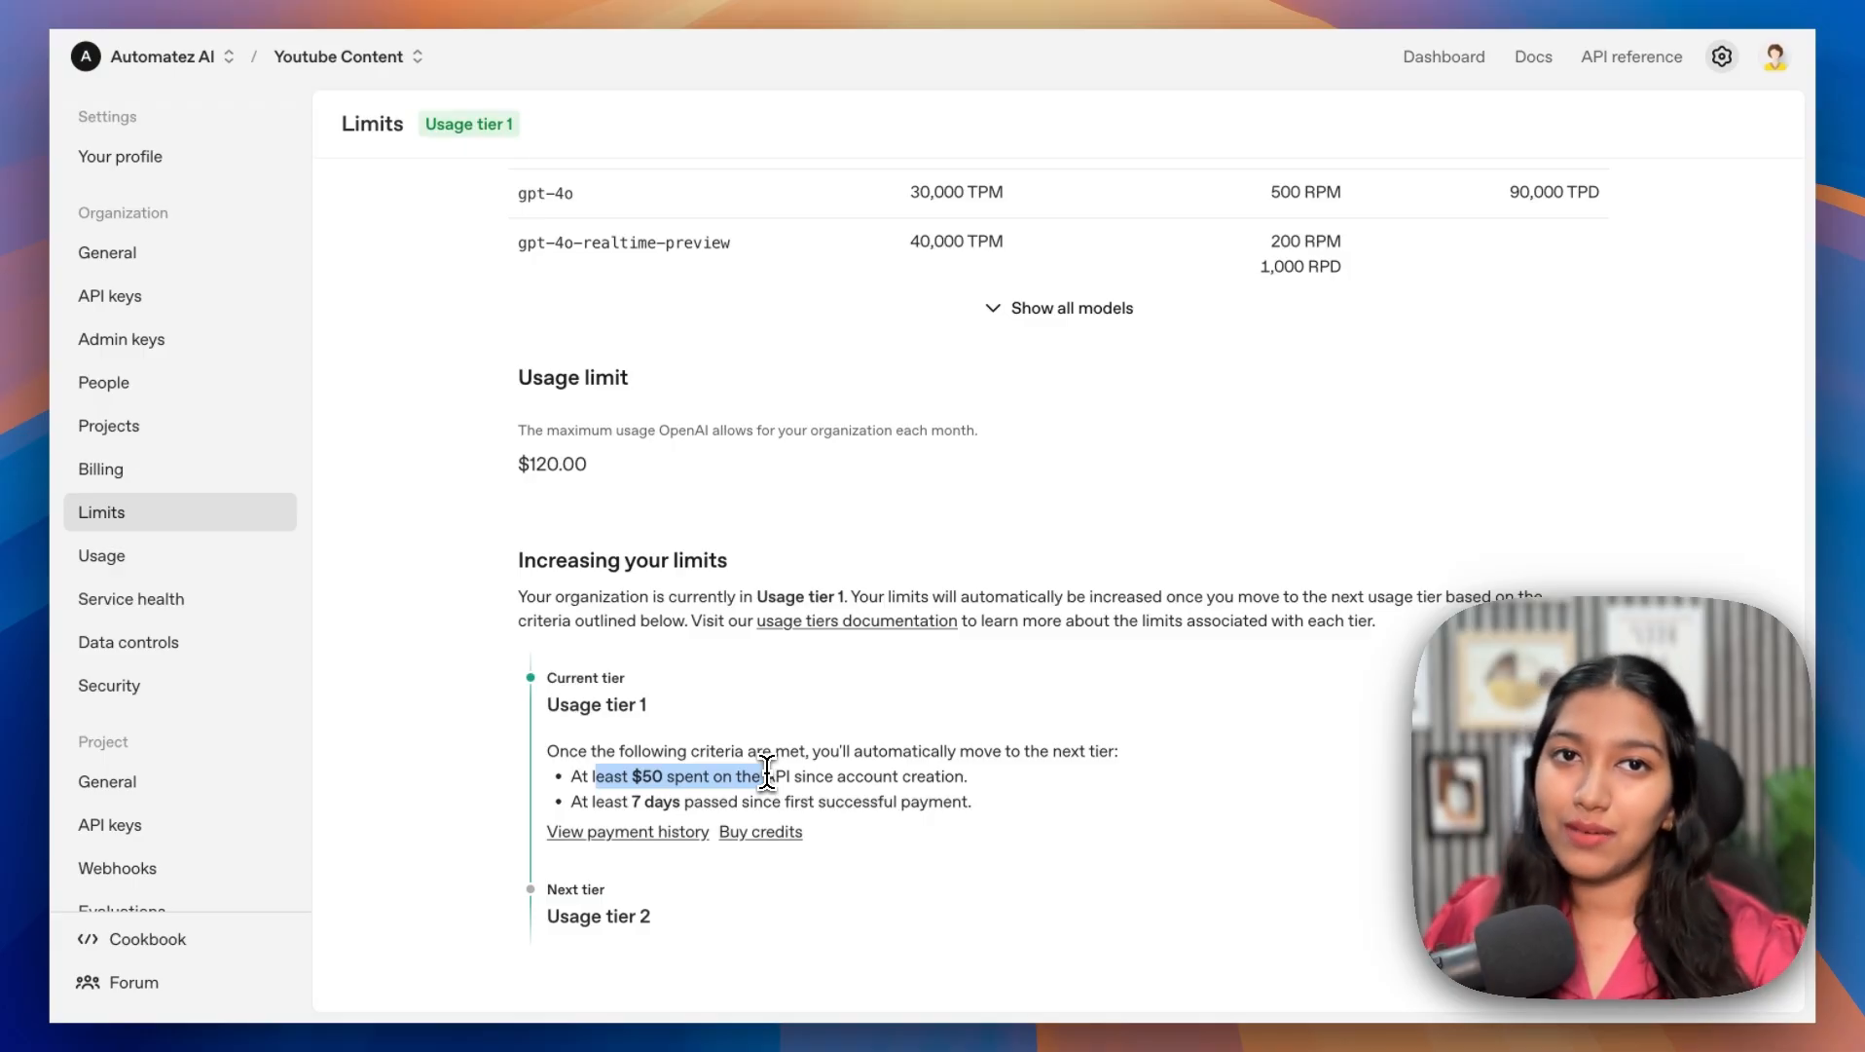
triple_click(684, 714)
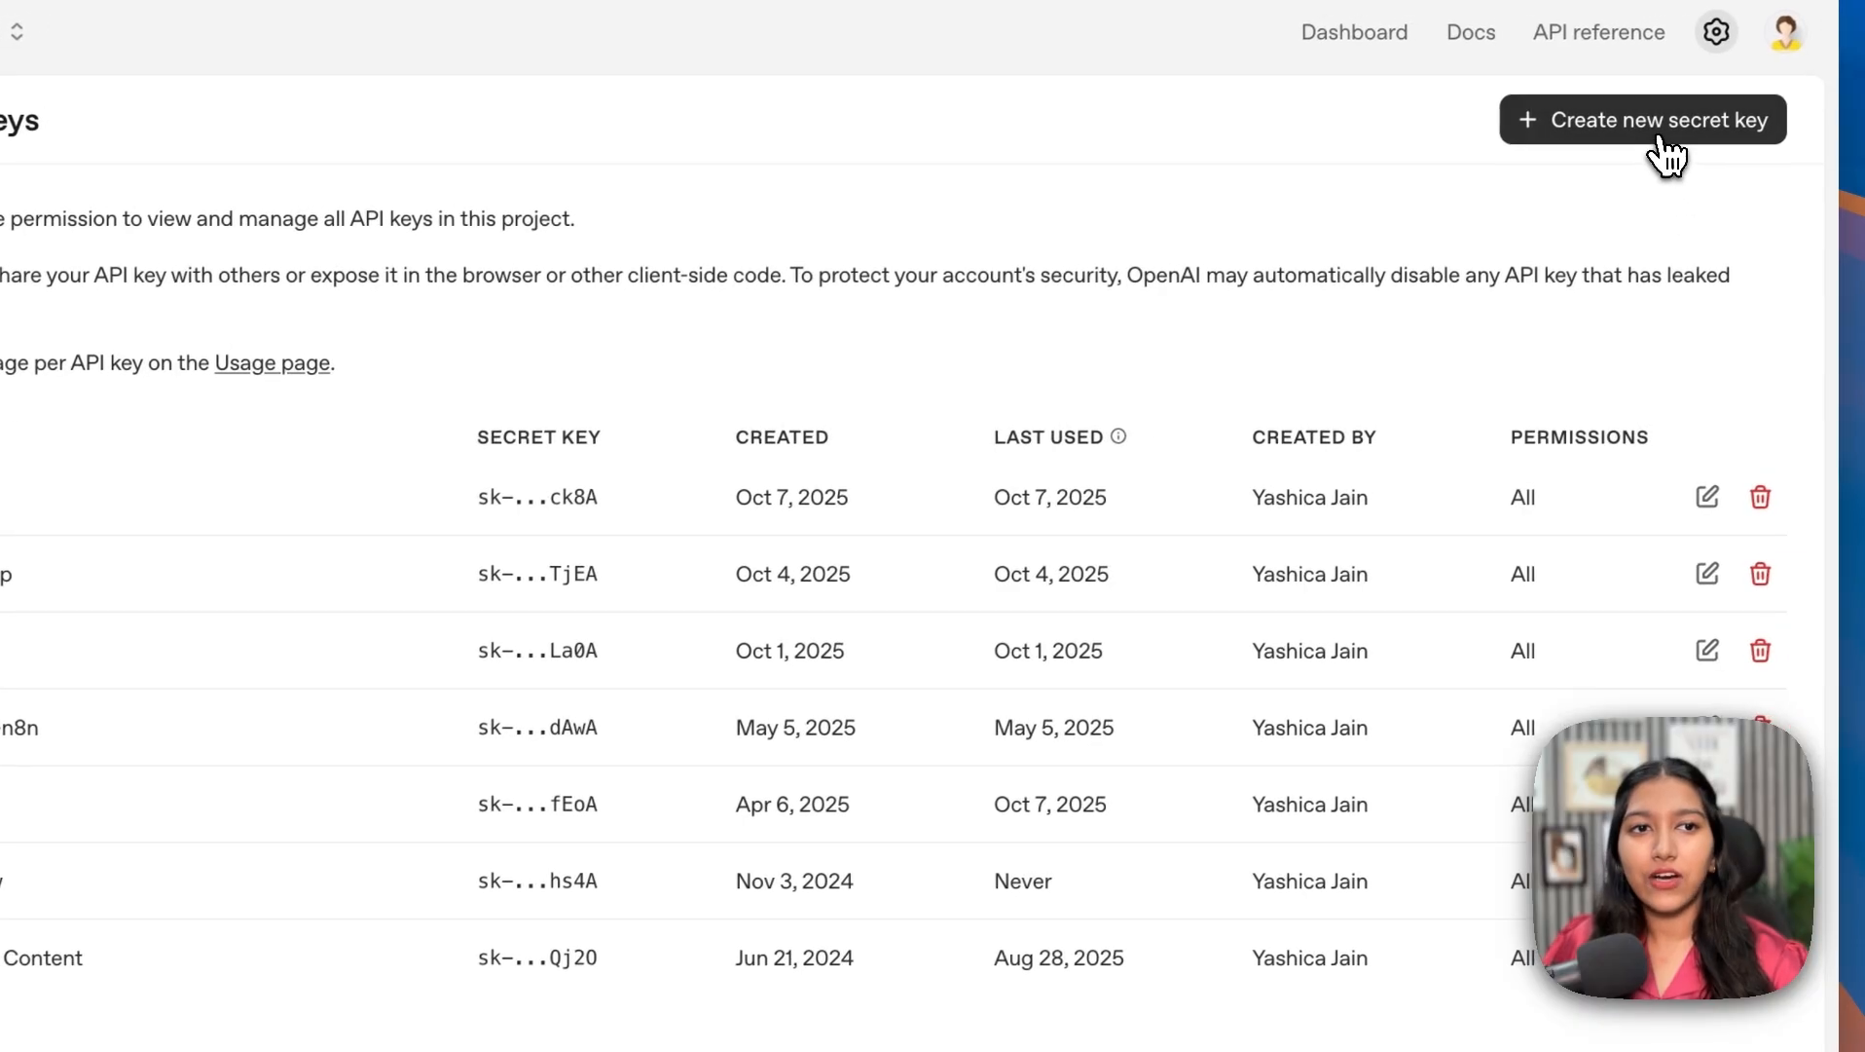
- Set up a new secret API key named "sora-2" for the Youtube Content project
click(1660, 120)
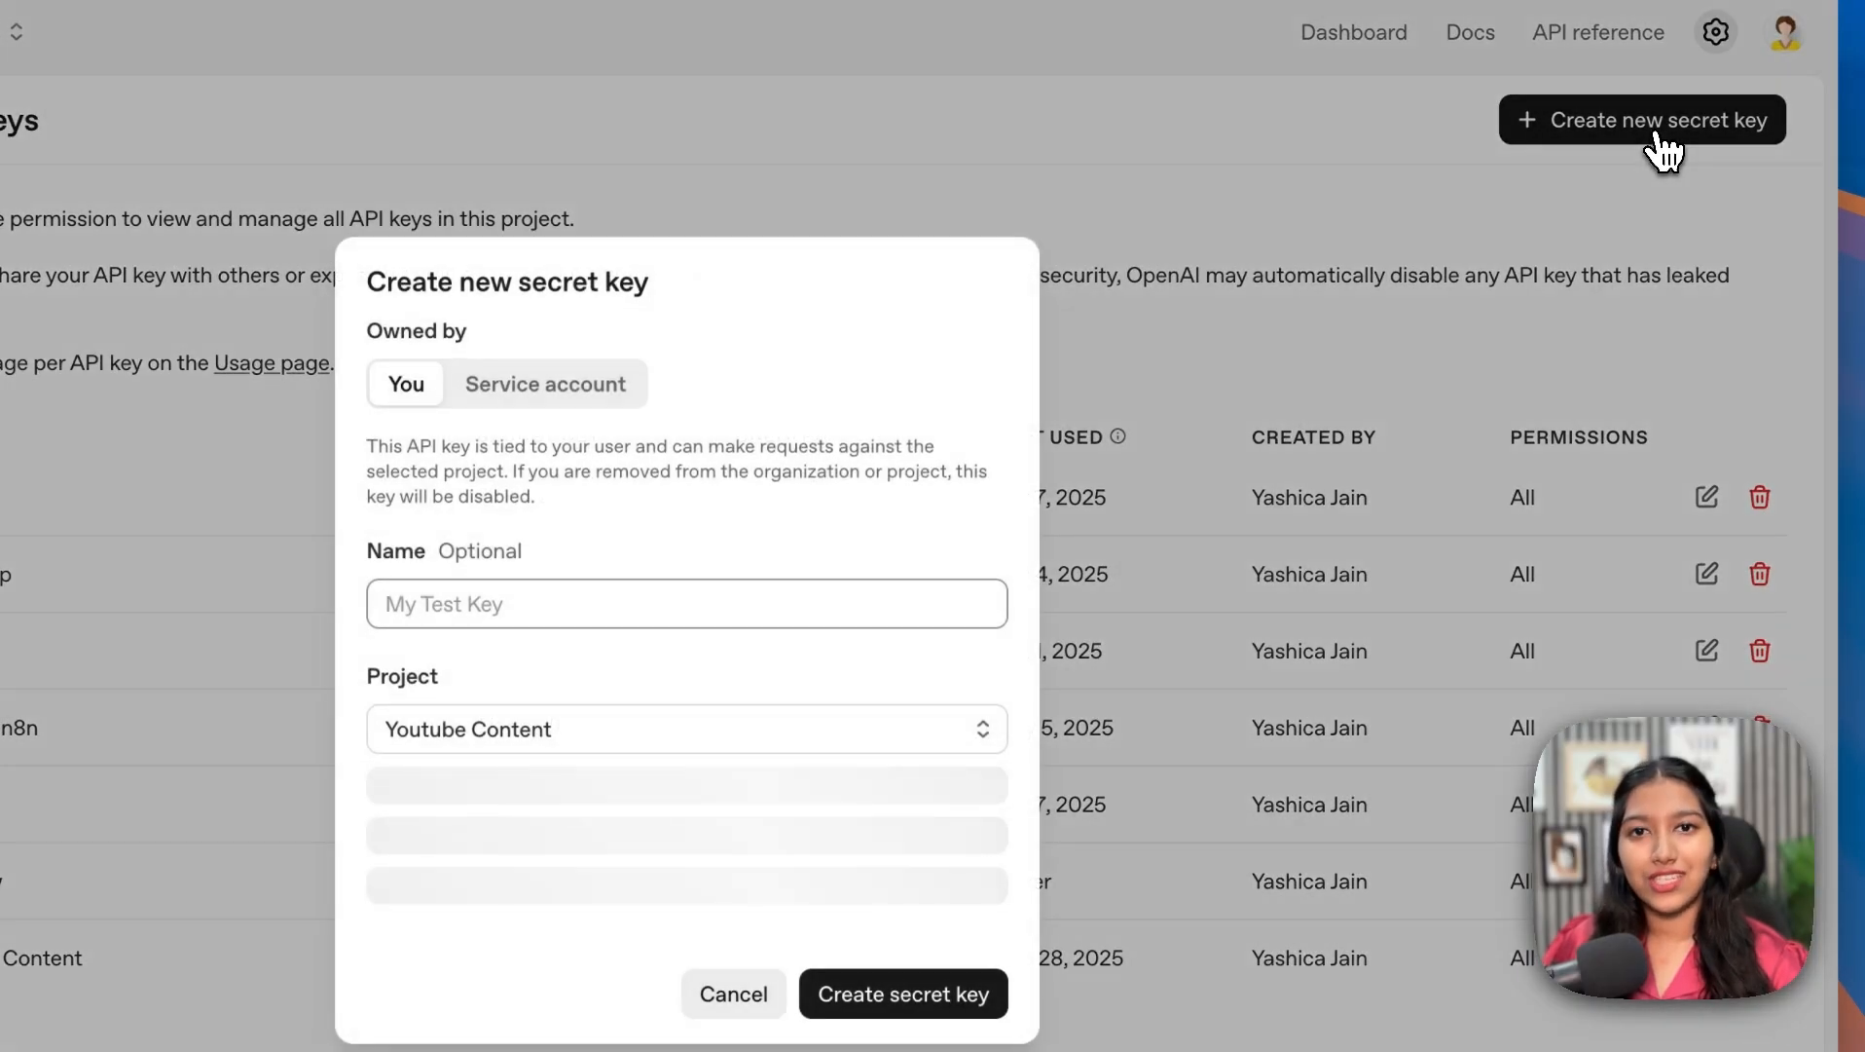
click(970, 608)
text(sora-2)
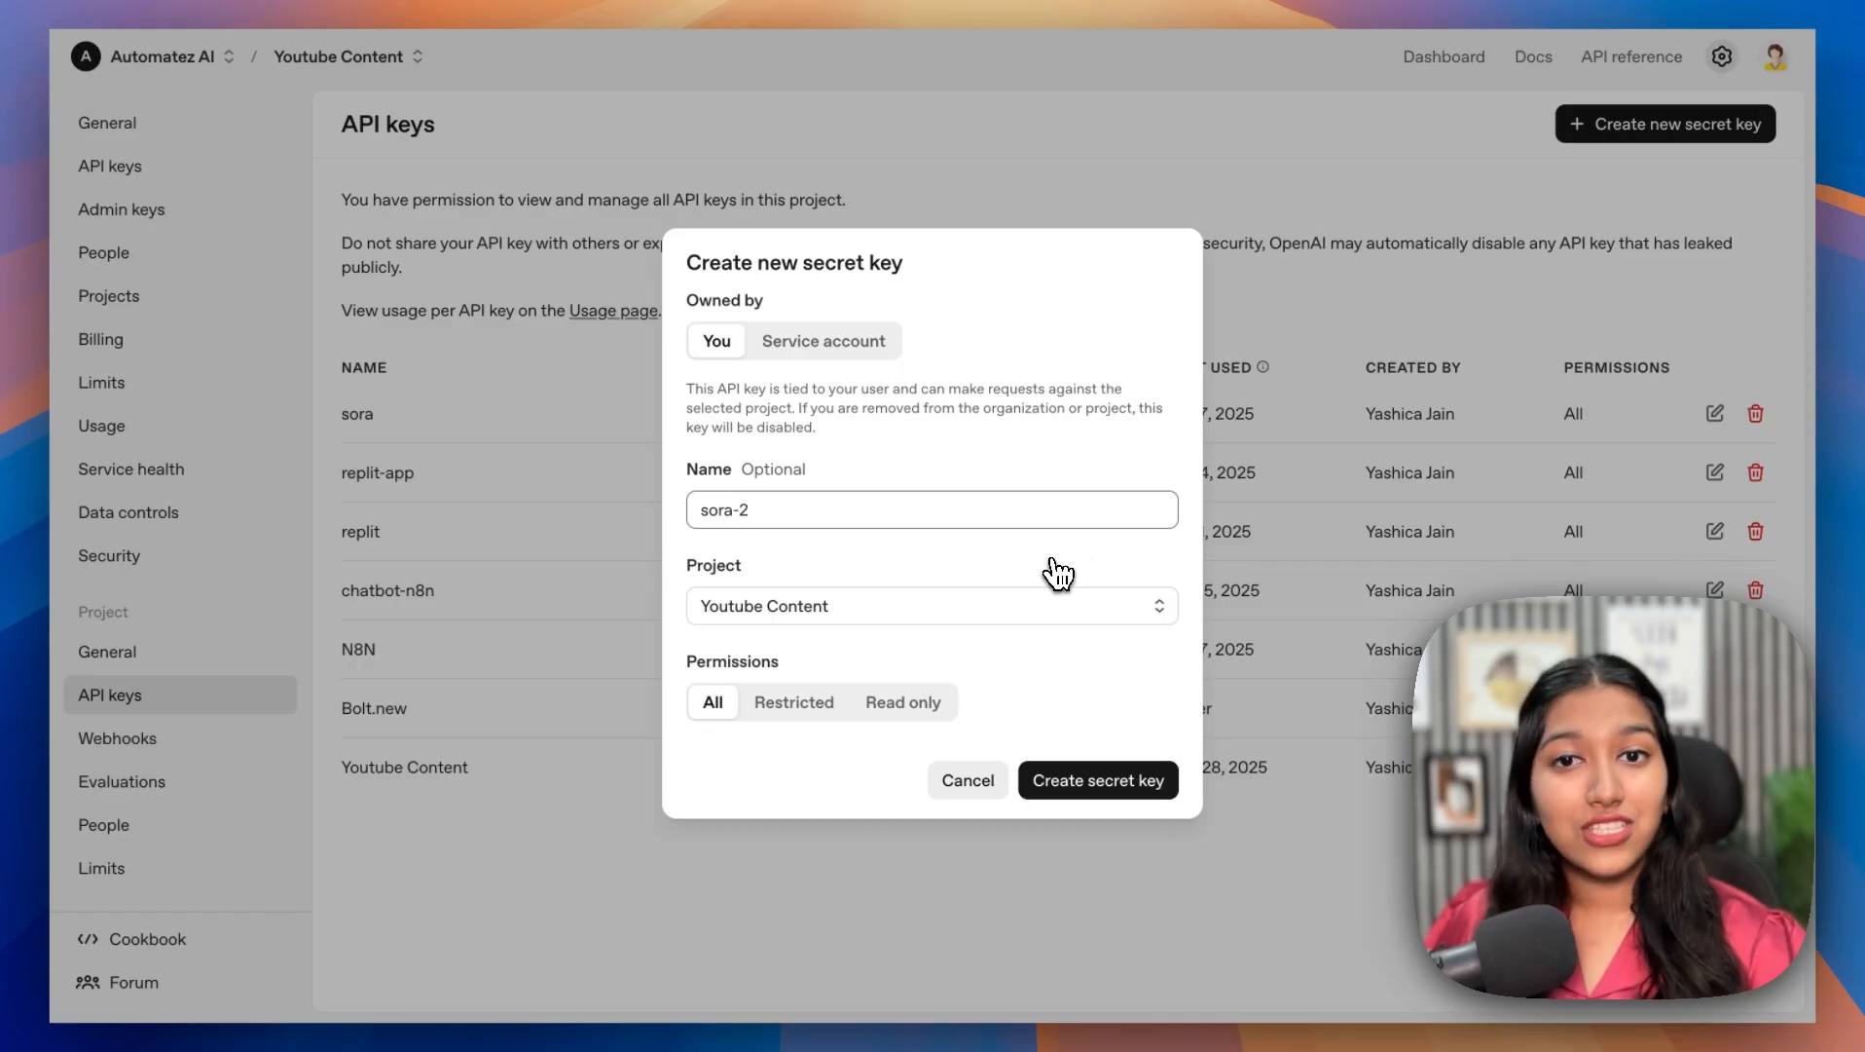
click(767, 606)
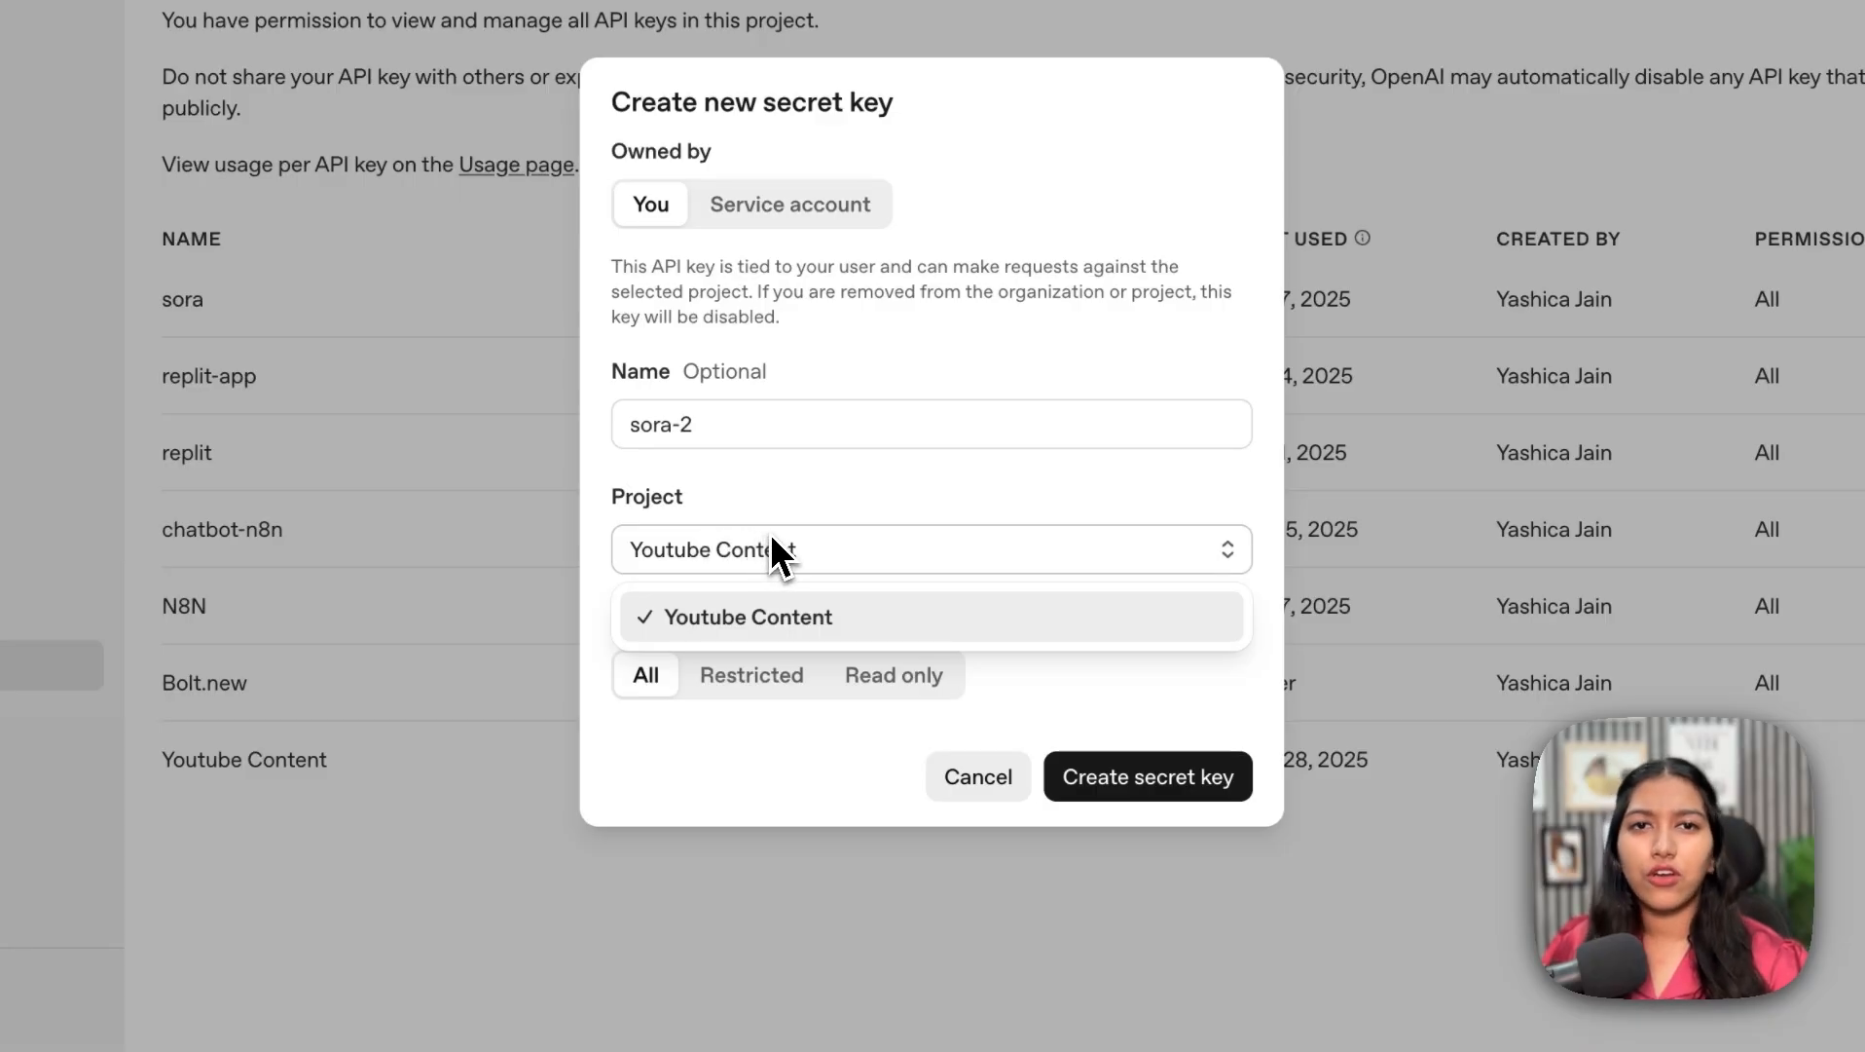
click(798, 504)
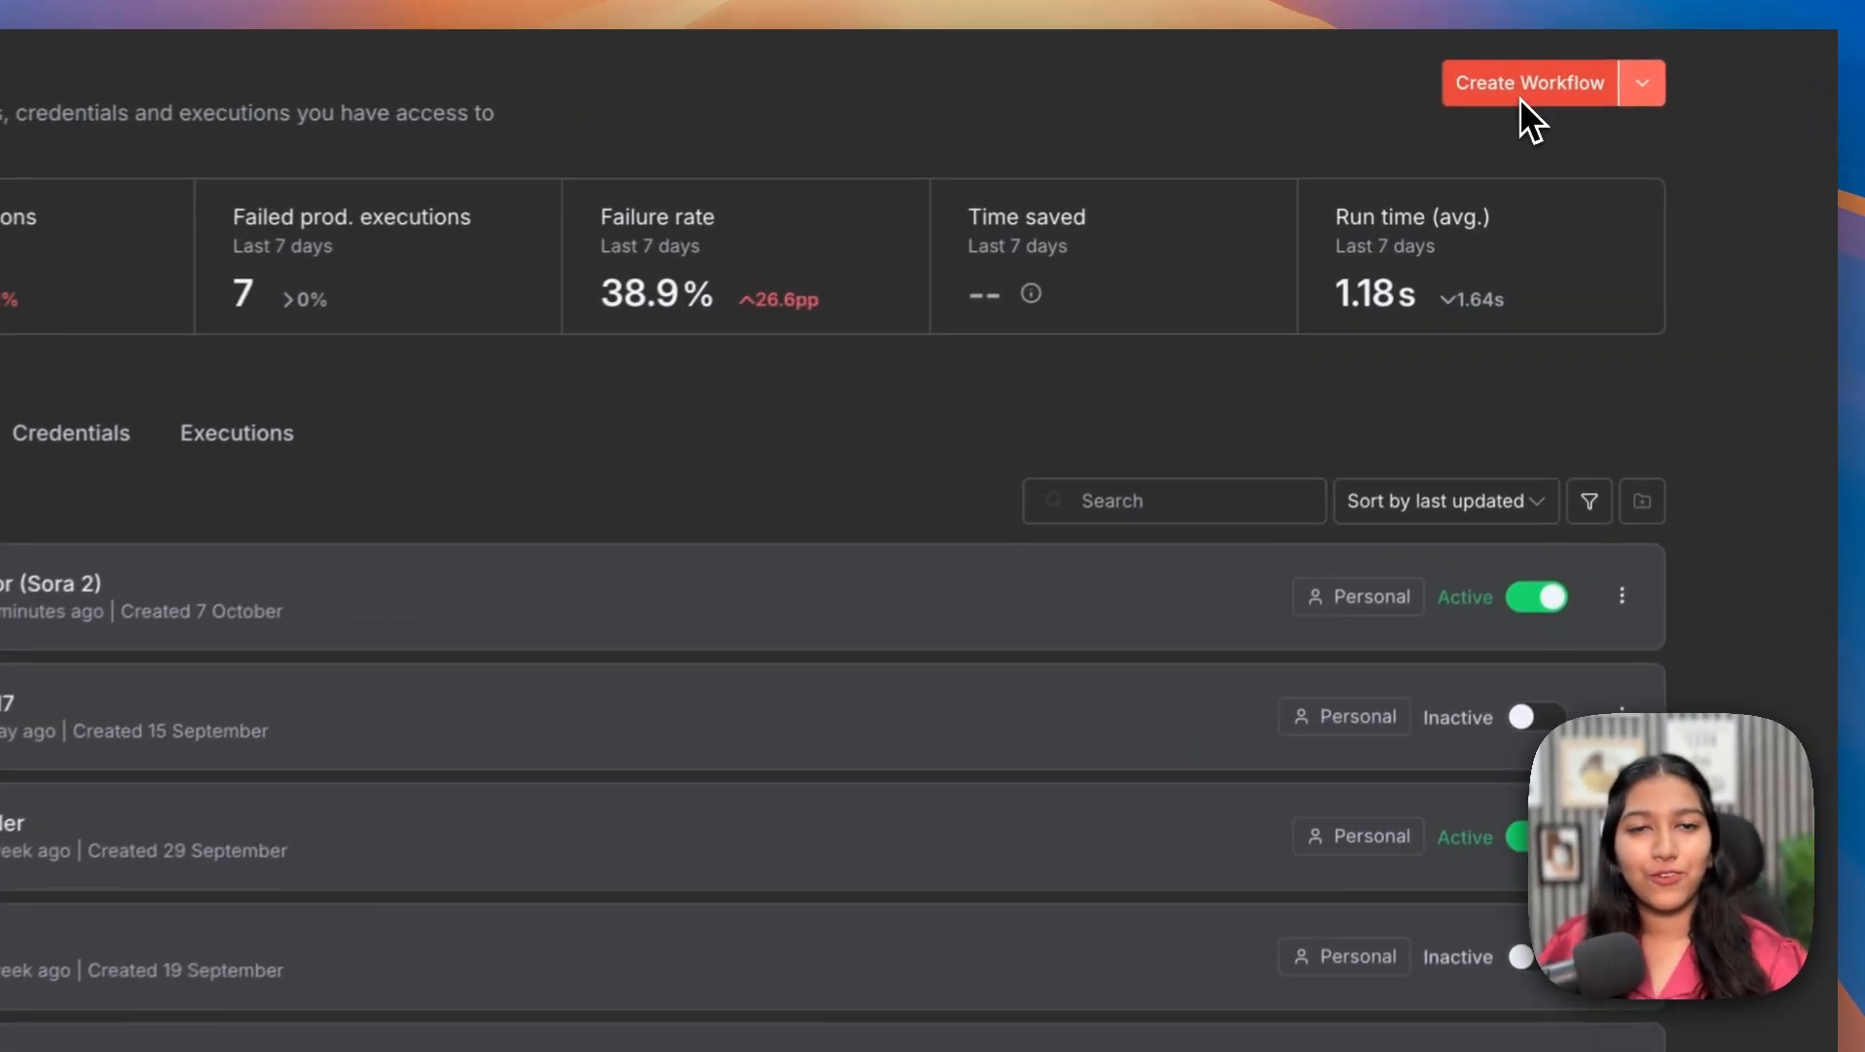
- Create a new workflow in n8n and add an On form submission trigger as its first step
click(1520, 97)
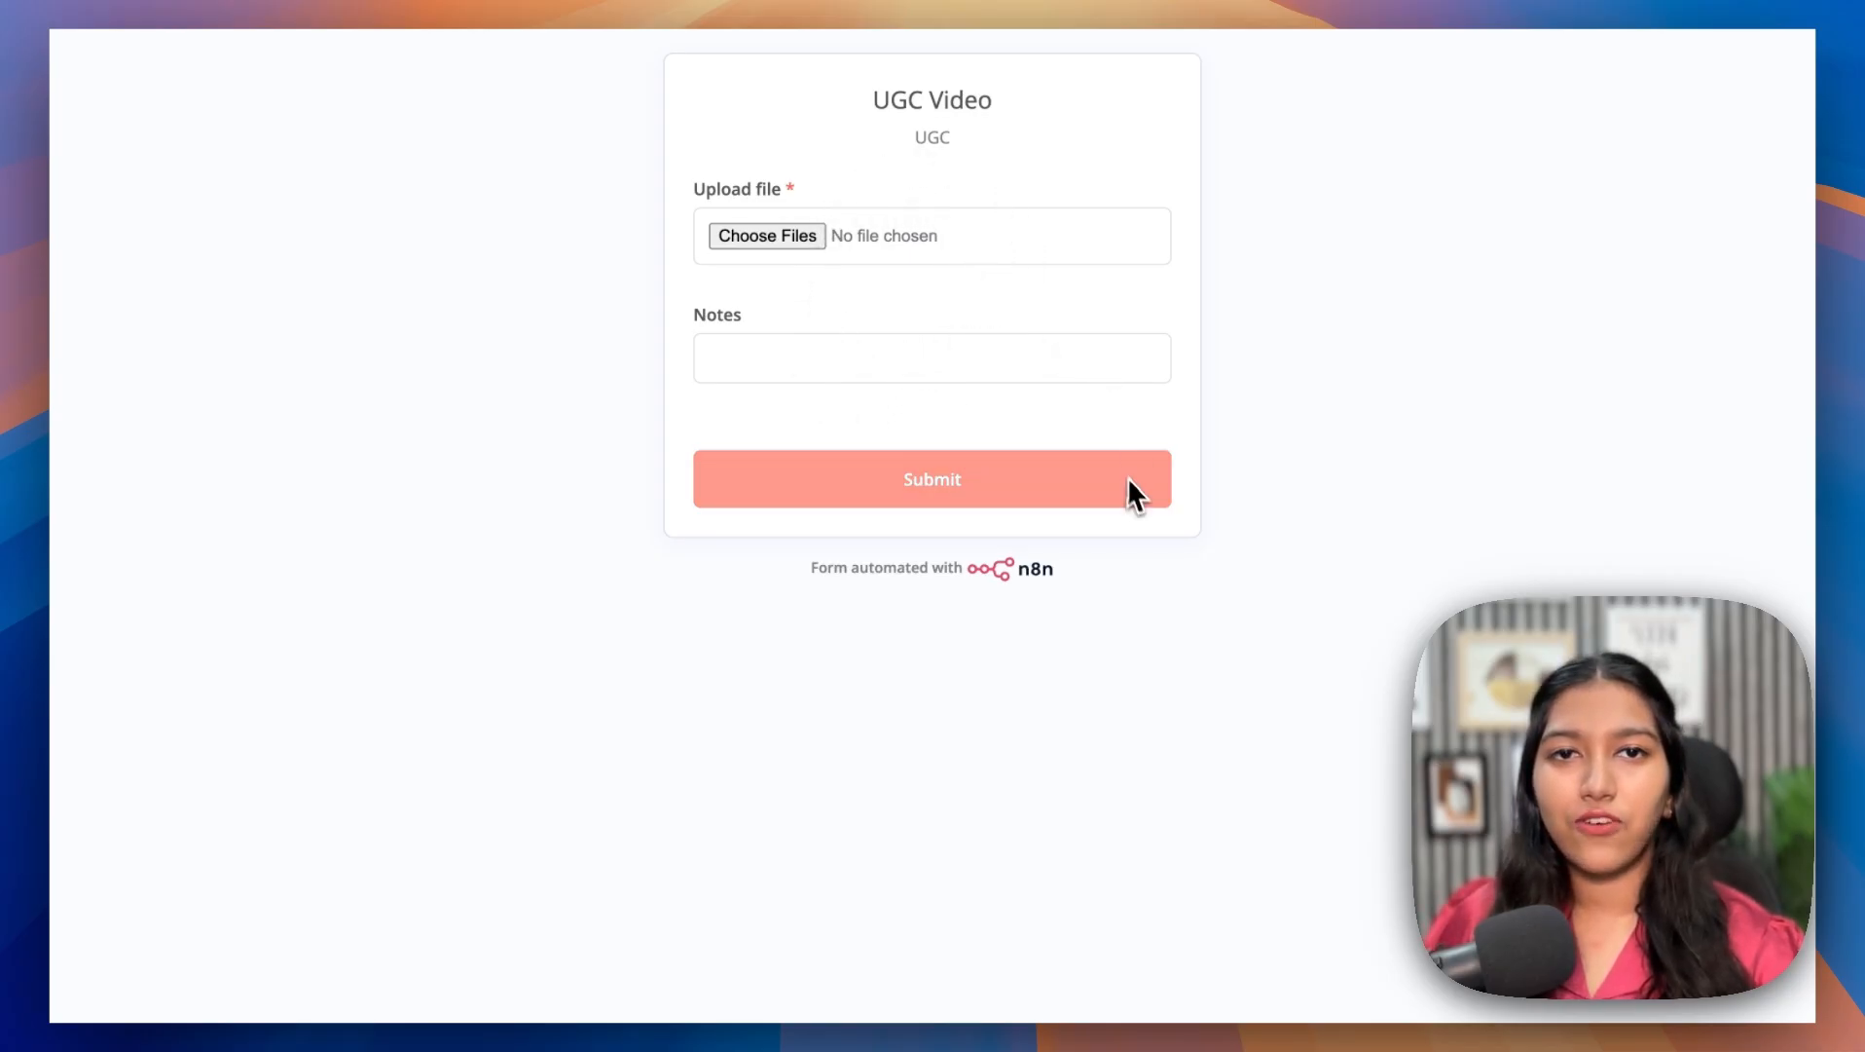
click(1536, 6)
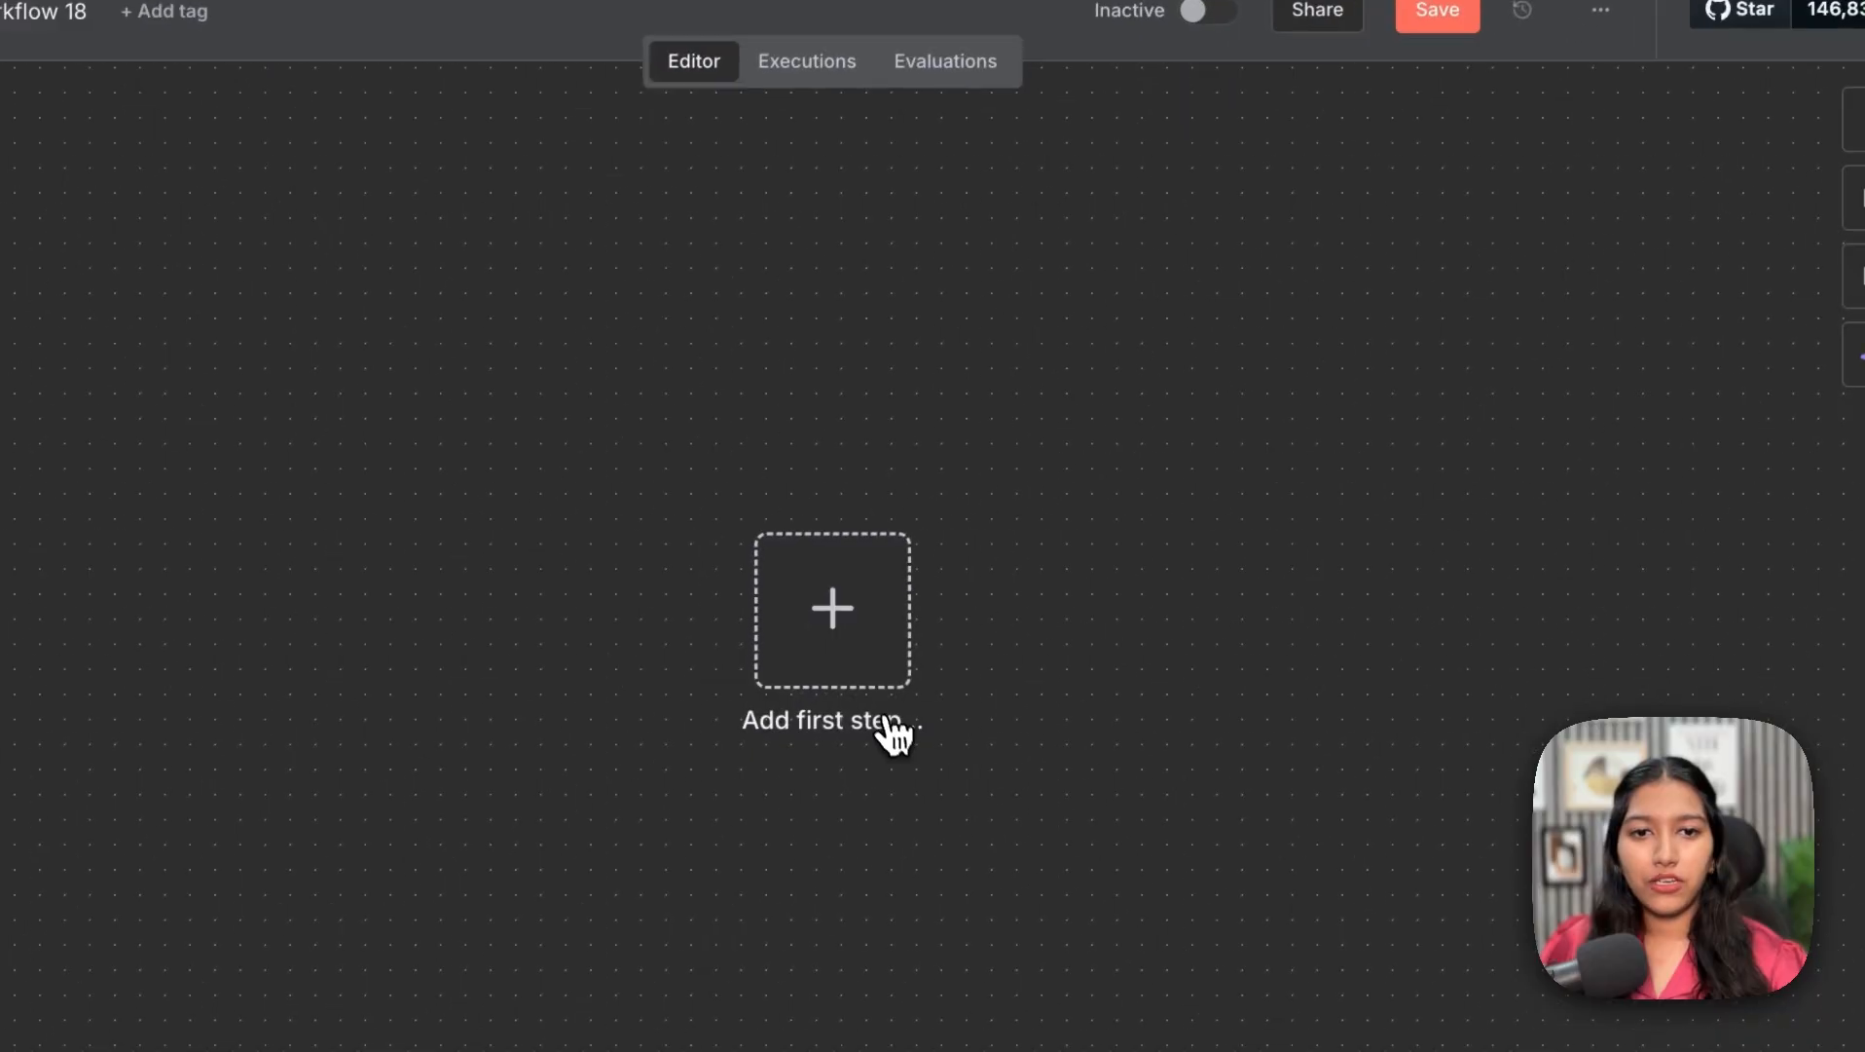
click(830, 617)
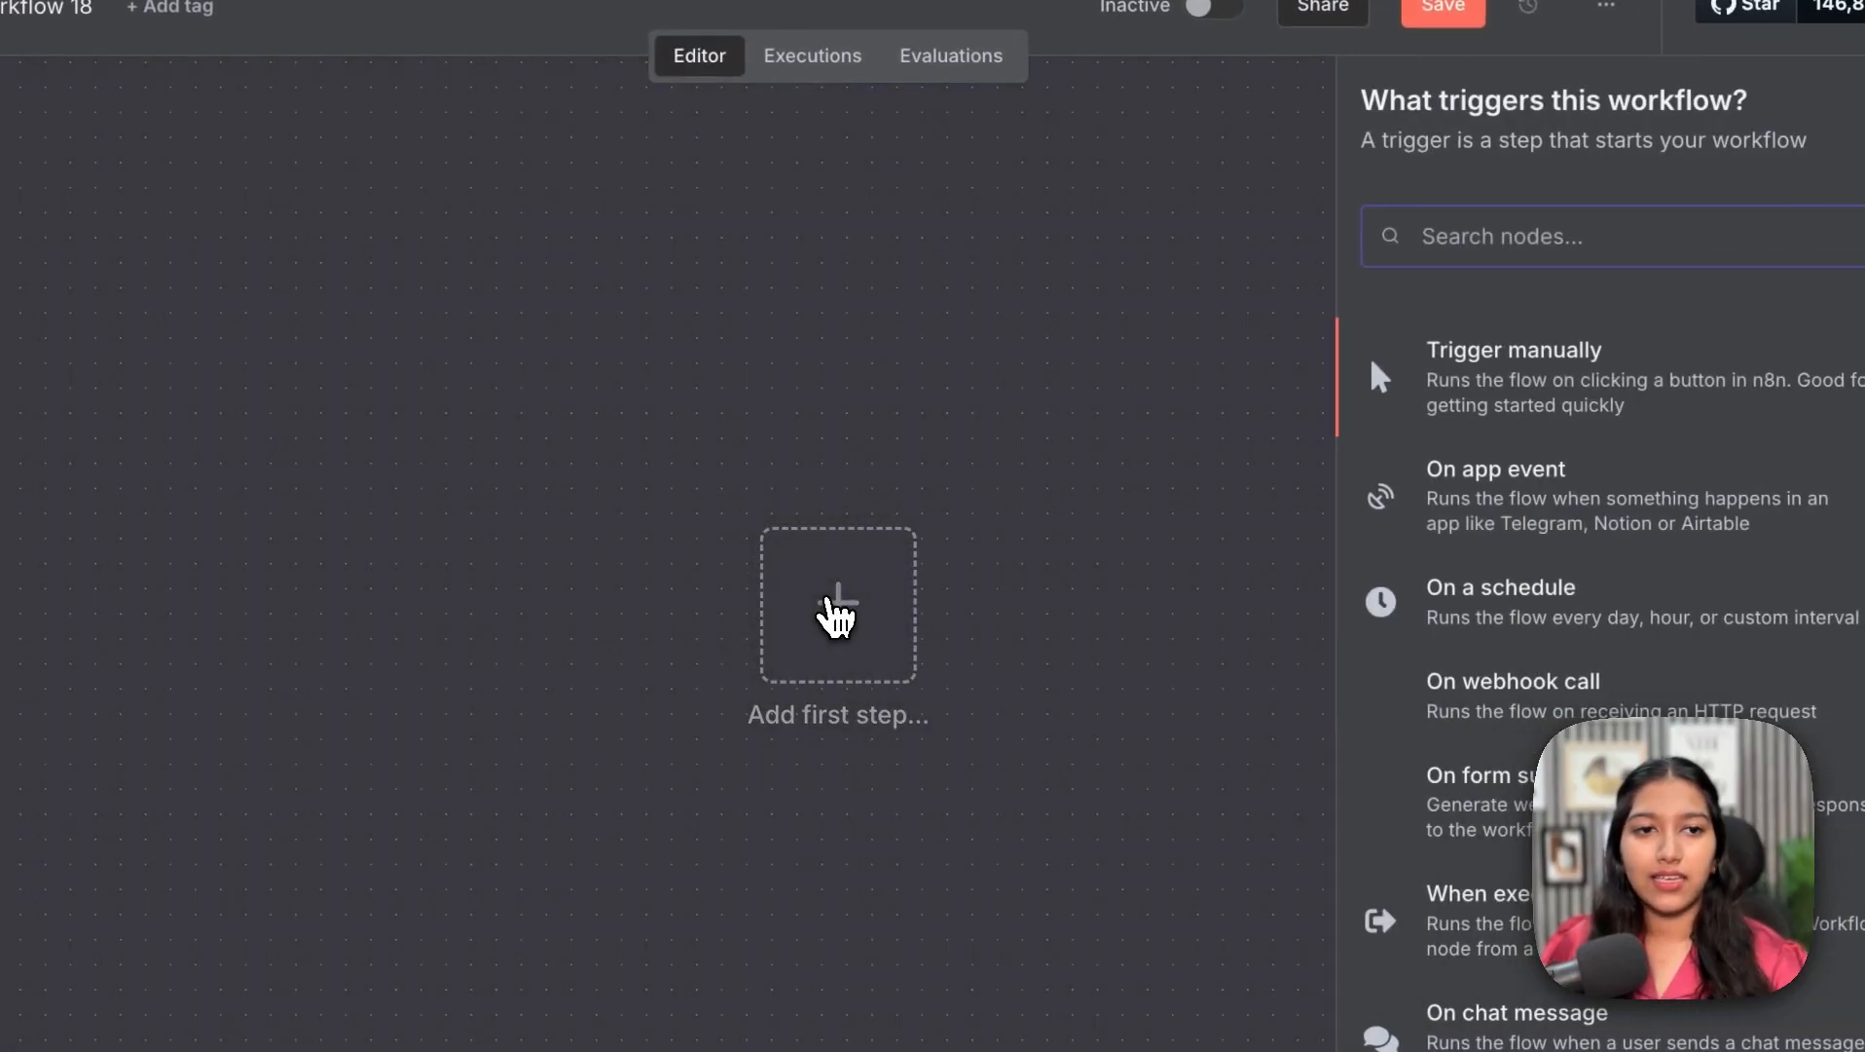
scroll(1529, 777, down, 1)
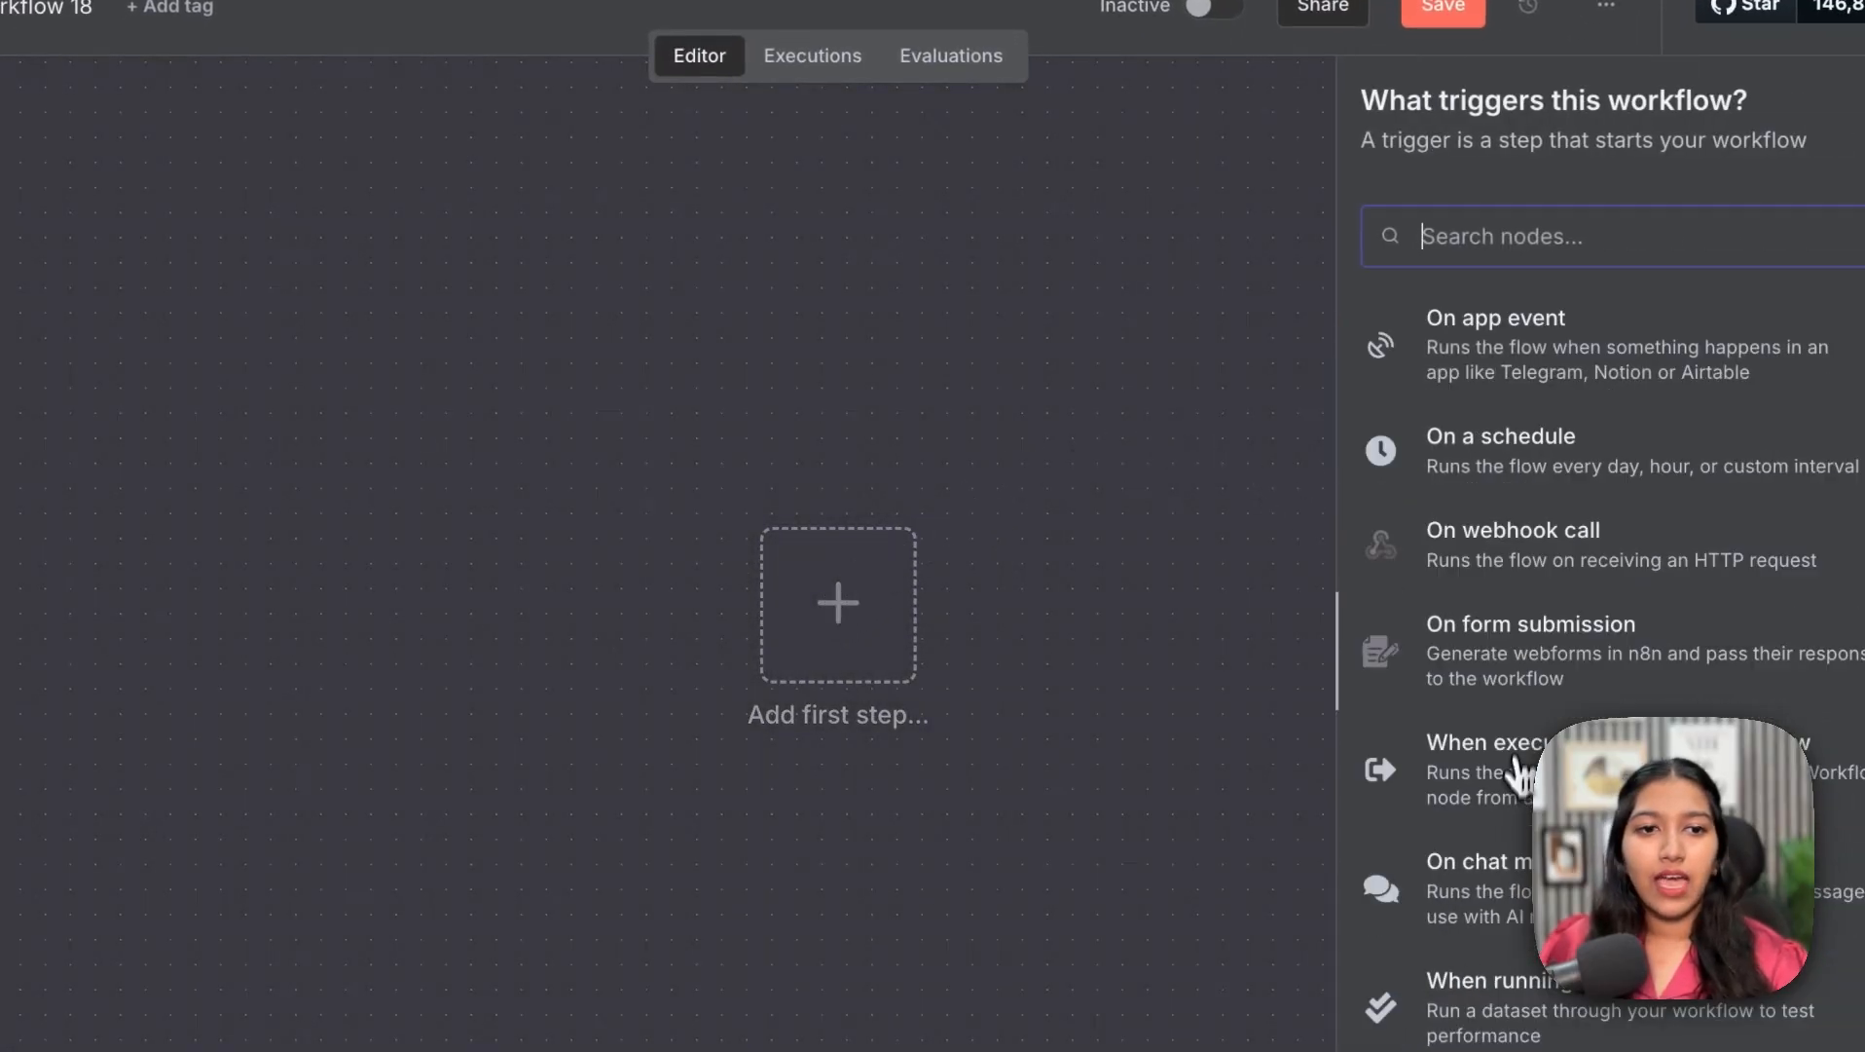
click(1460, 662)
- Set the form title to "UGC Ad Generator" and the form description to "Generates high-quality UGC ads in minutes!"
text(U)
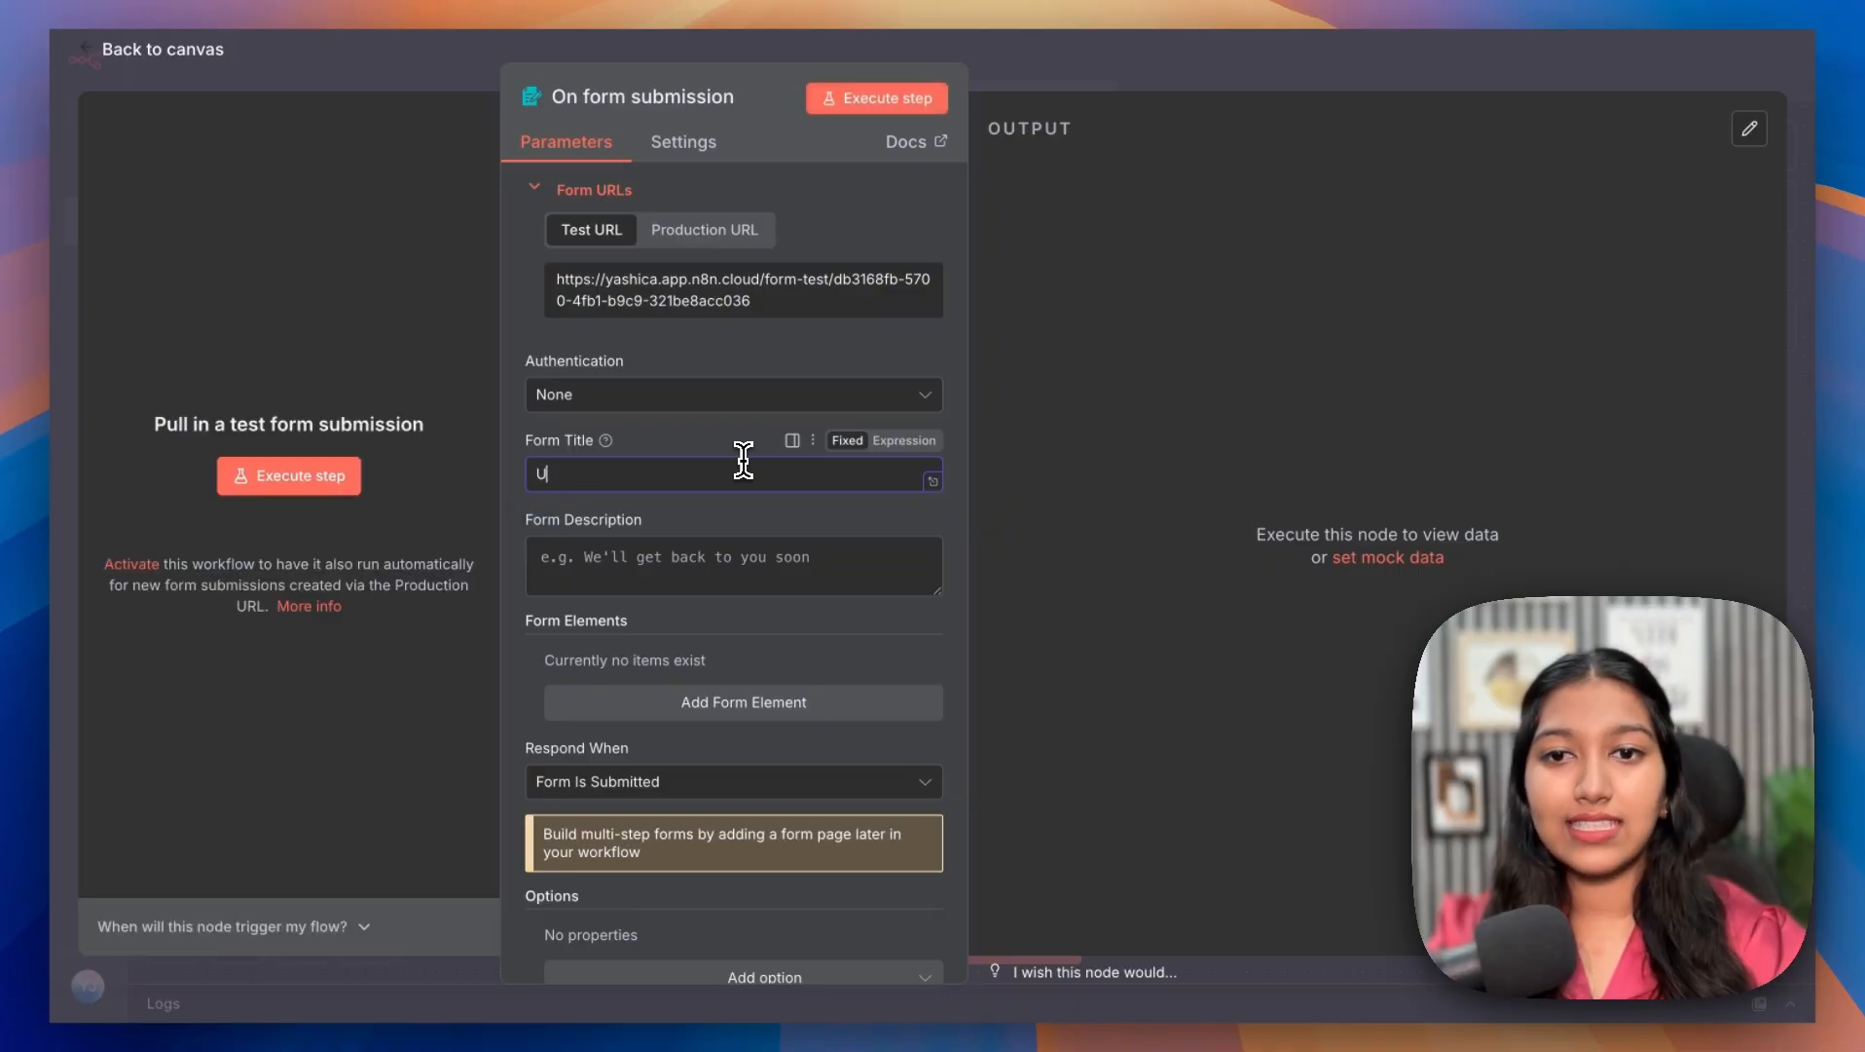
text(GC)
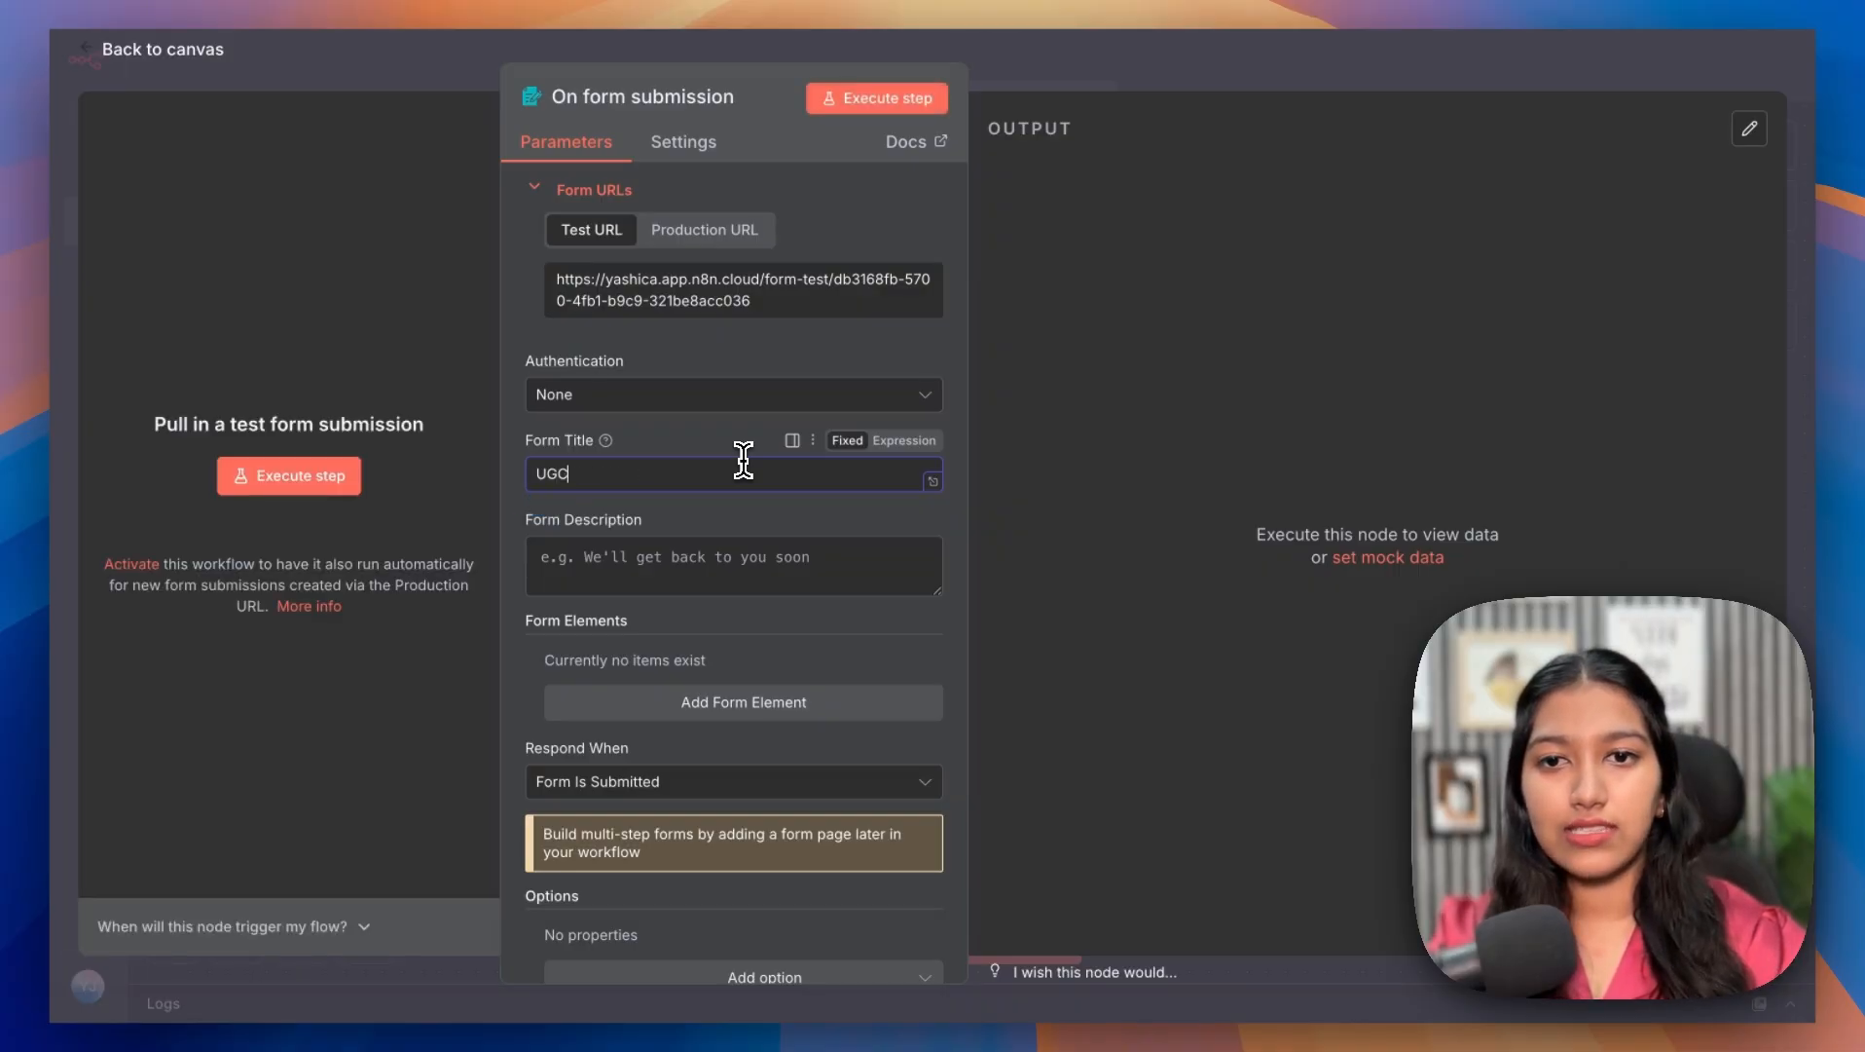
text( Ad Gene)
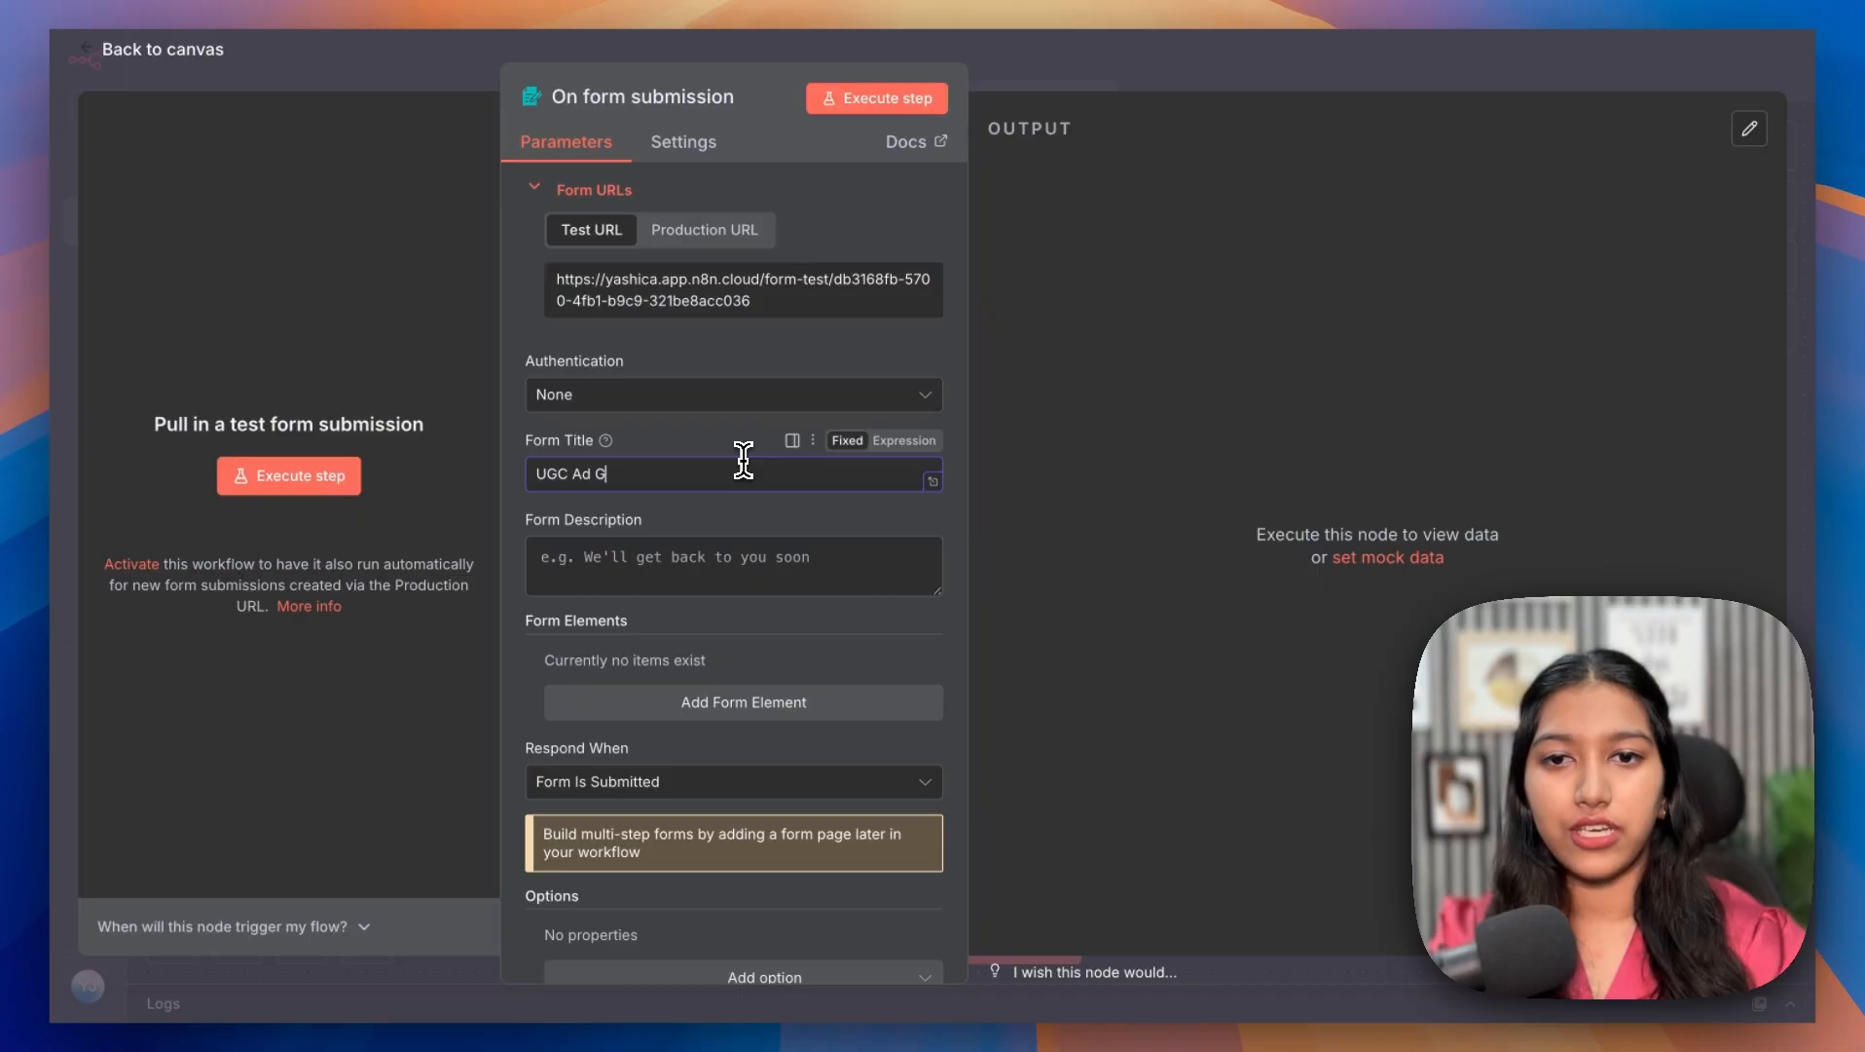
text(rator)
key(Tab)
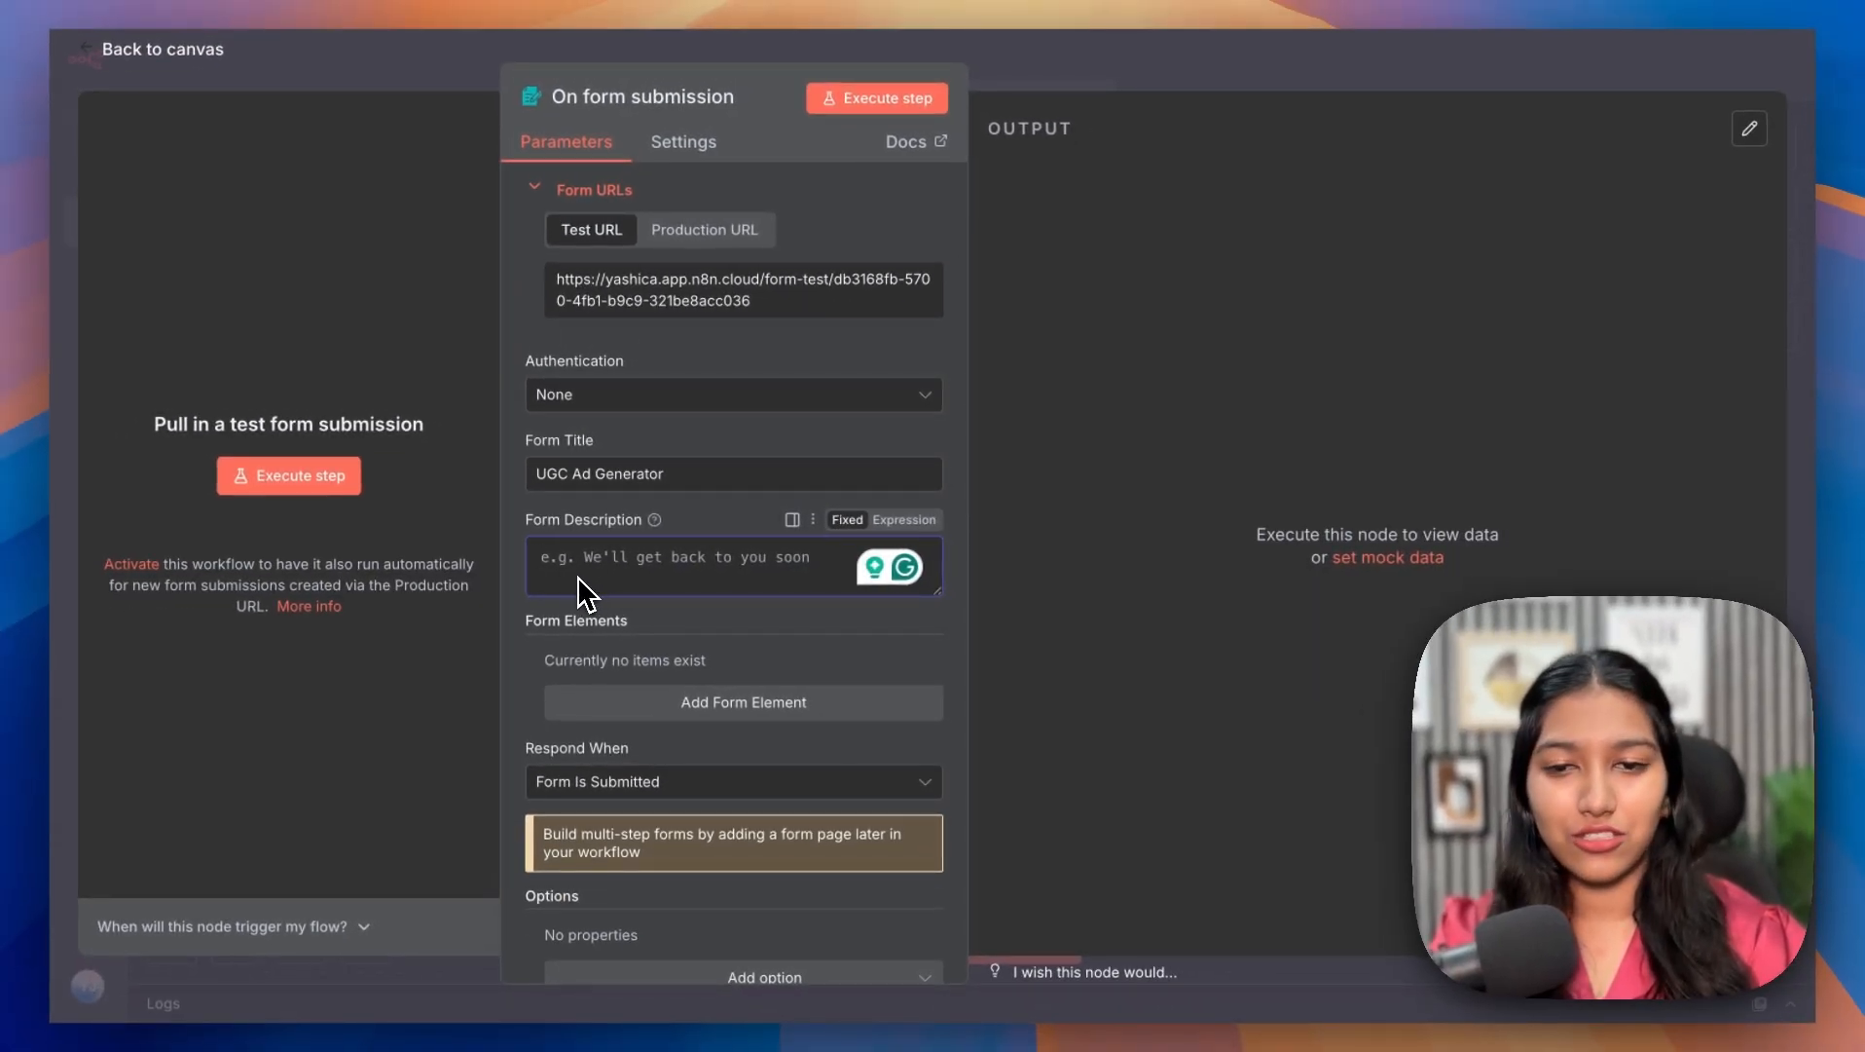
text(Generates high quality UGC ads in minutes!)
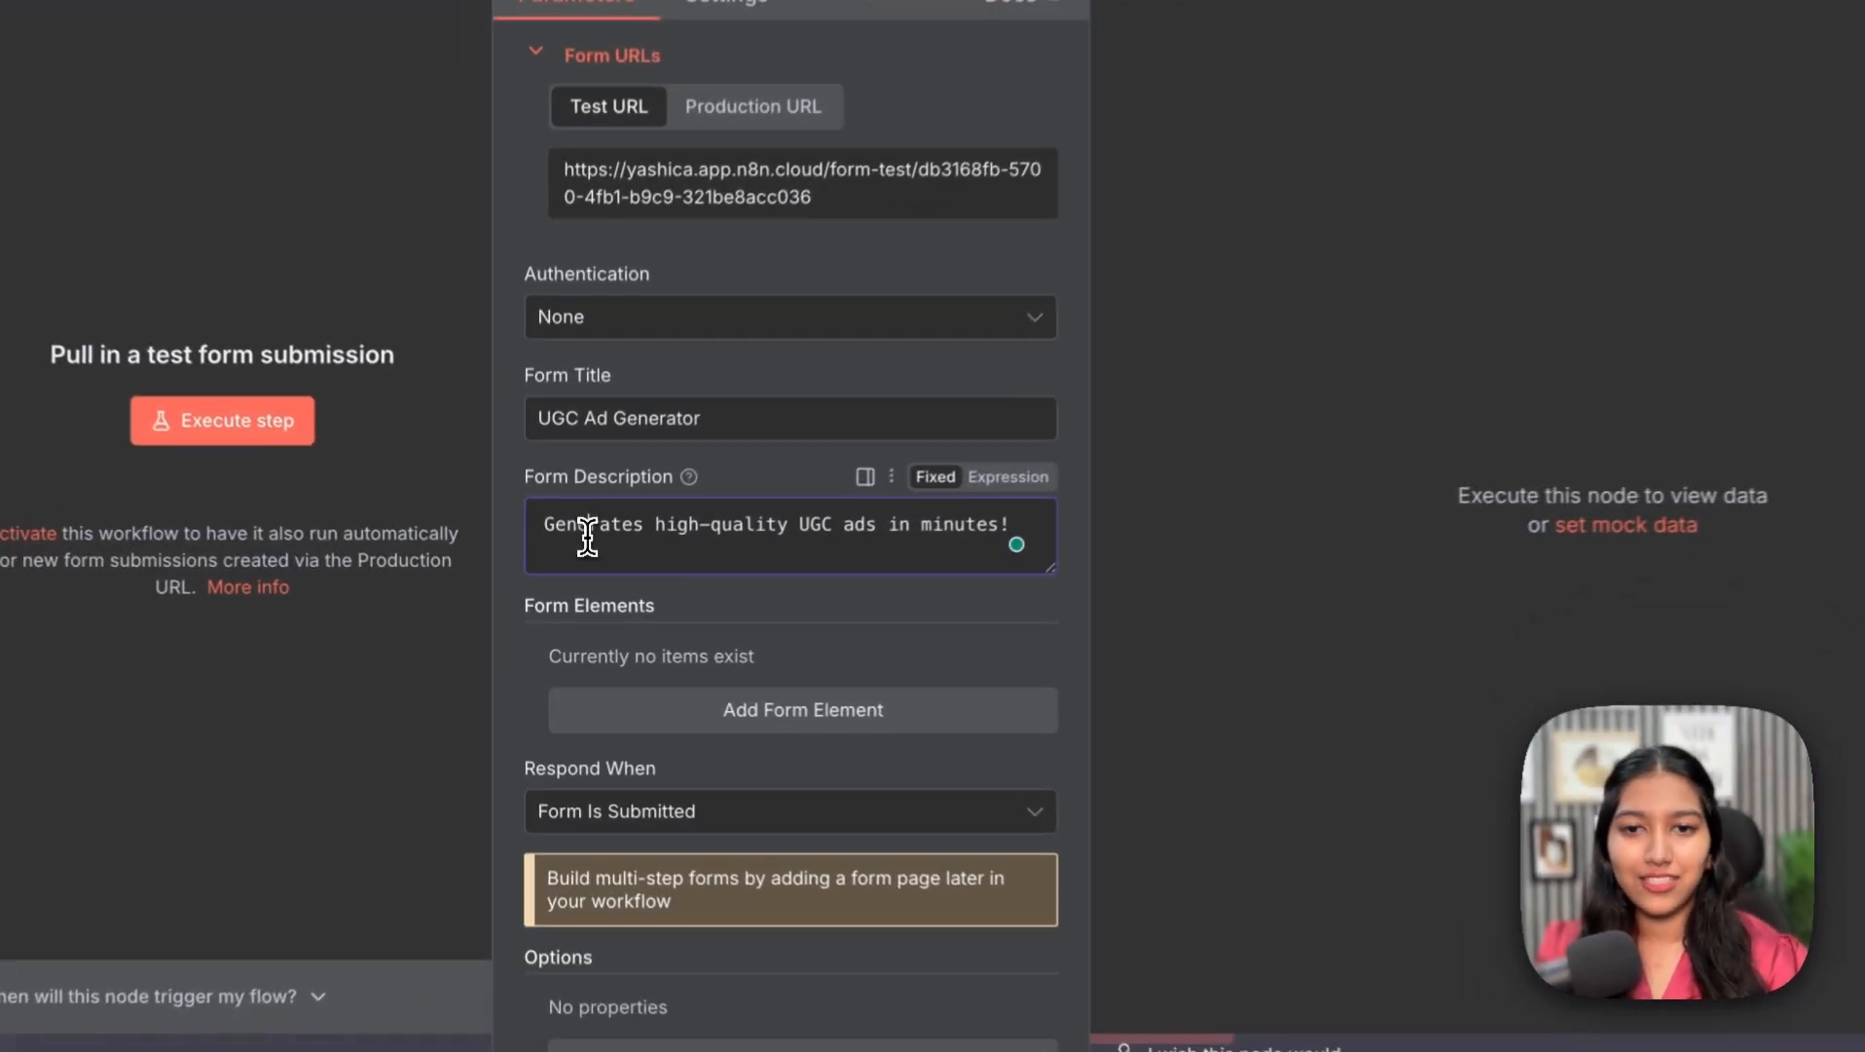
drag(576, 557, 849, 577)
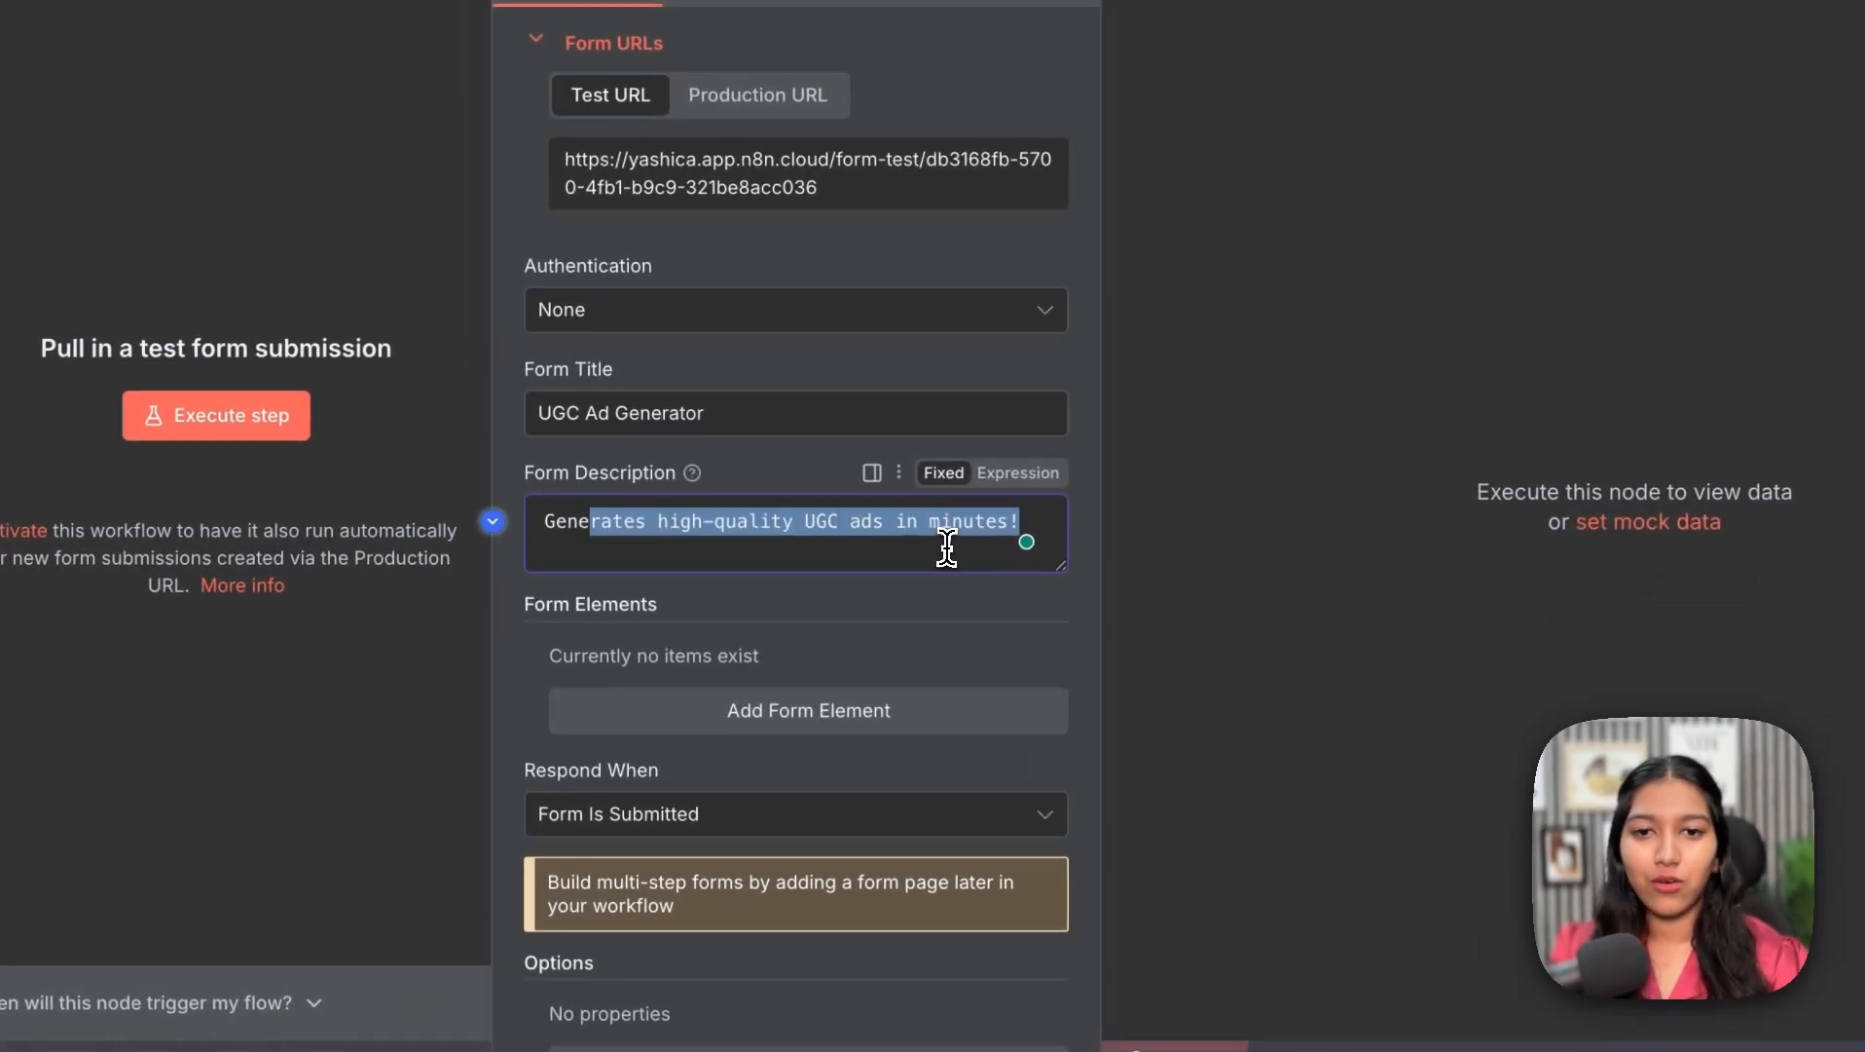
- Add a form element with the field name "Please Upload the Product Image."
scroll(830, 625, down, 1)
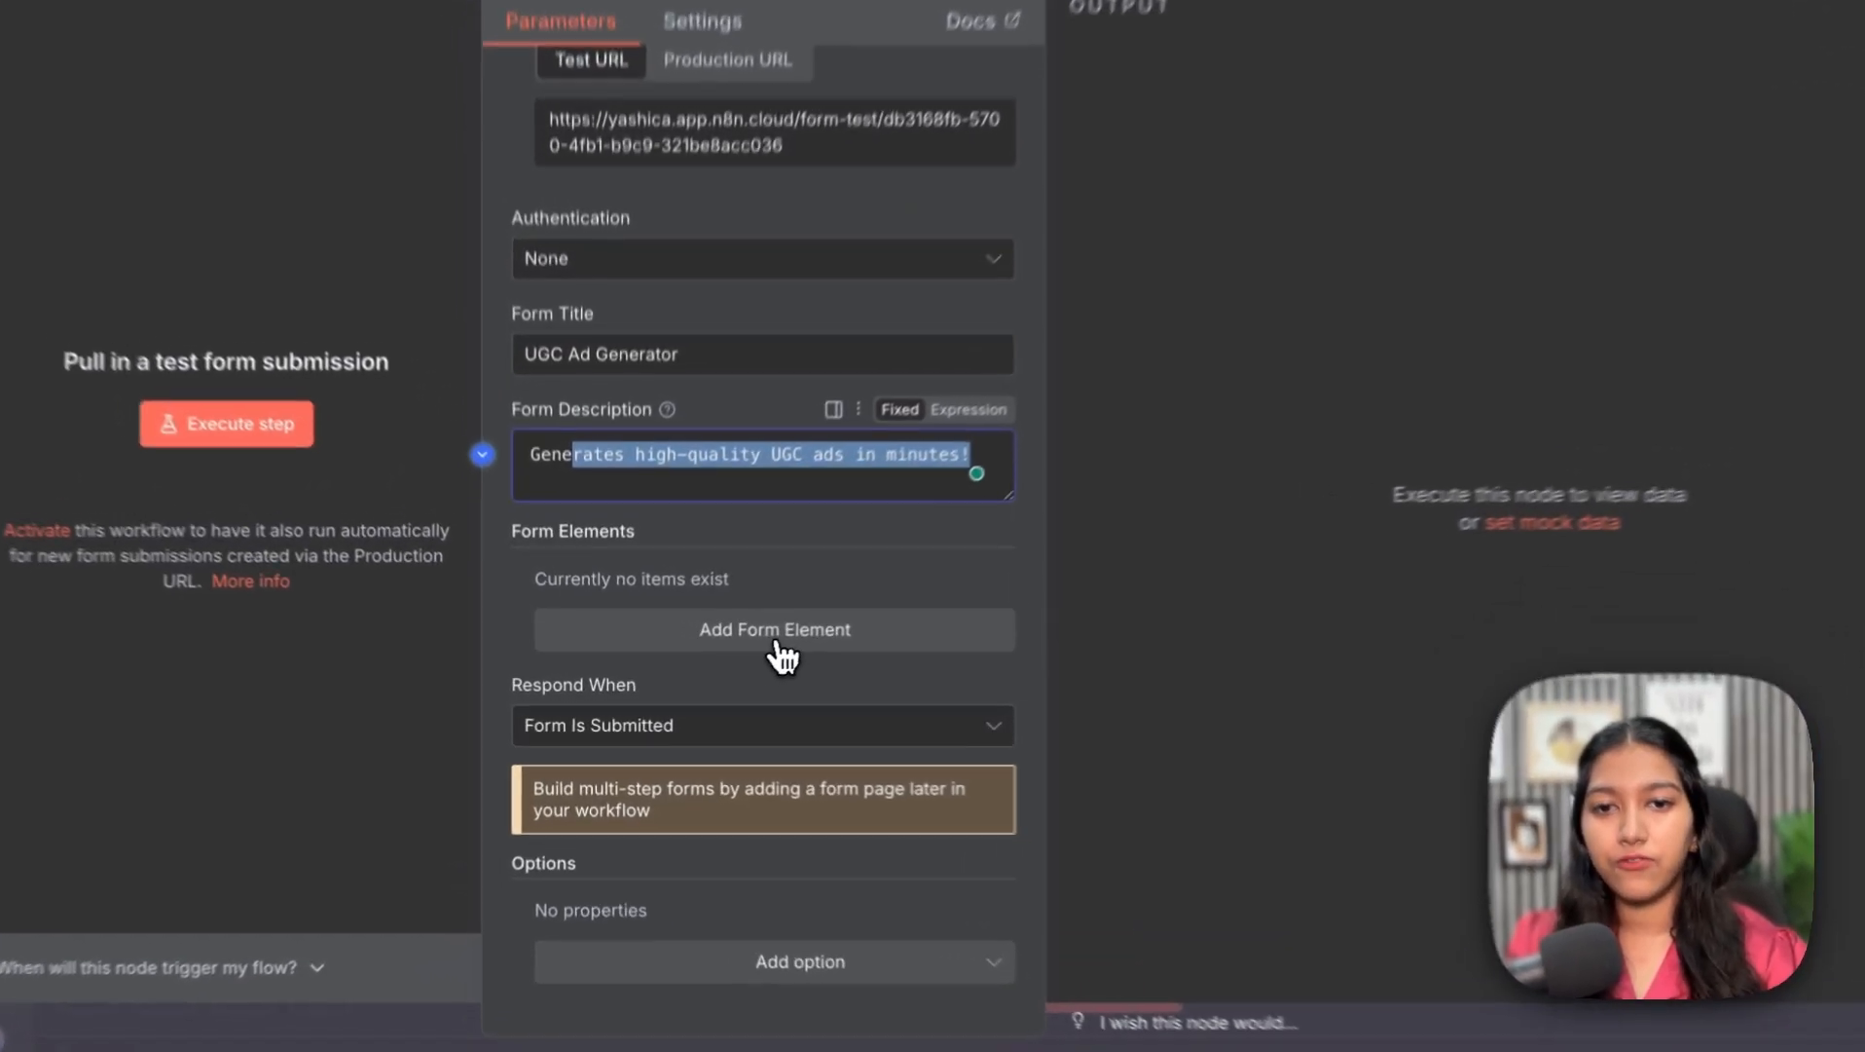
click(701, 646)
scroll(792, 633, down, 1)
click(708, 557)
text(Upload )
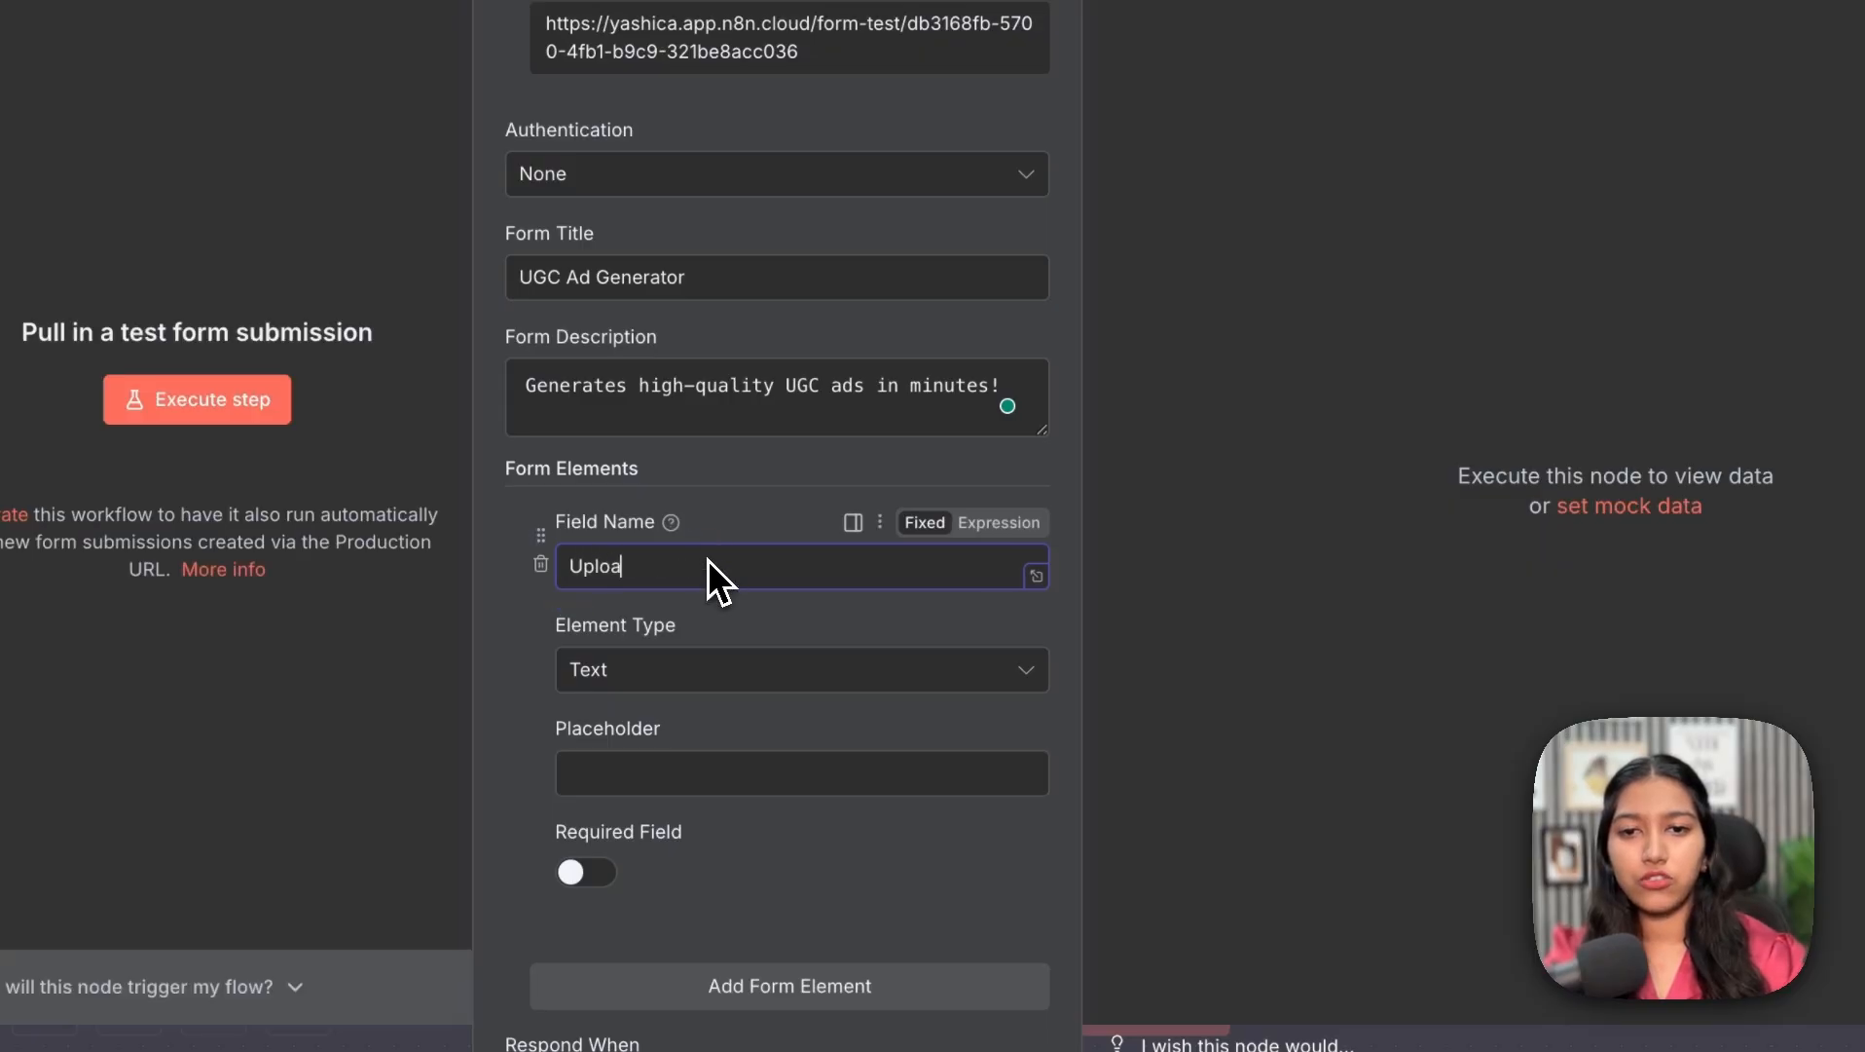
text(Product)
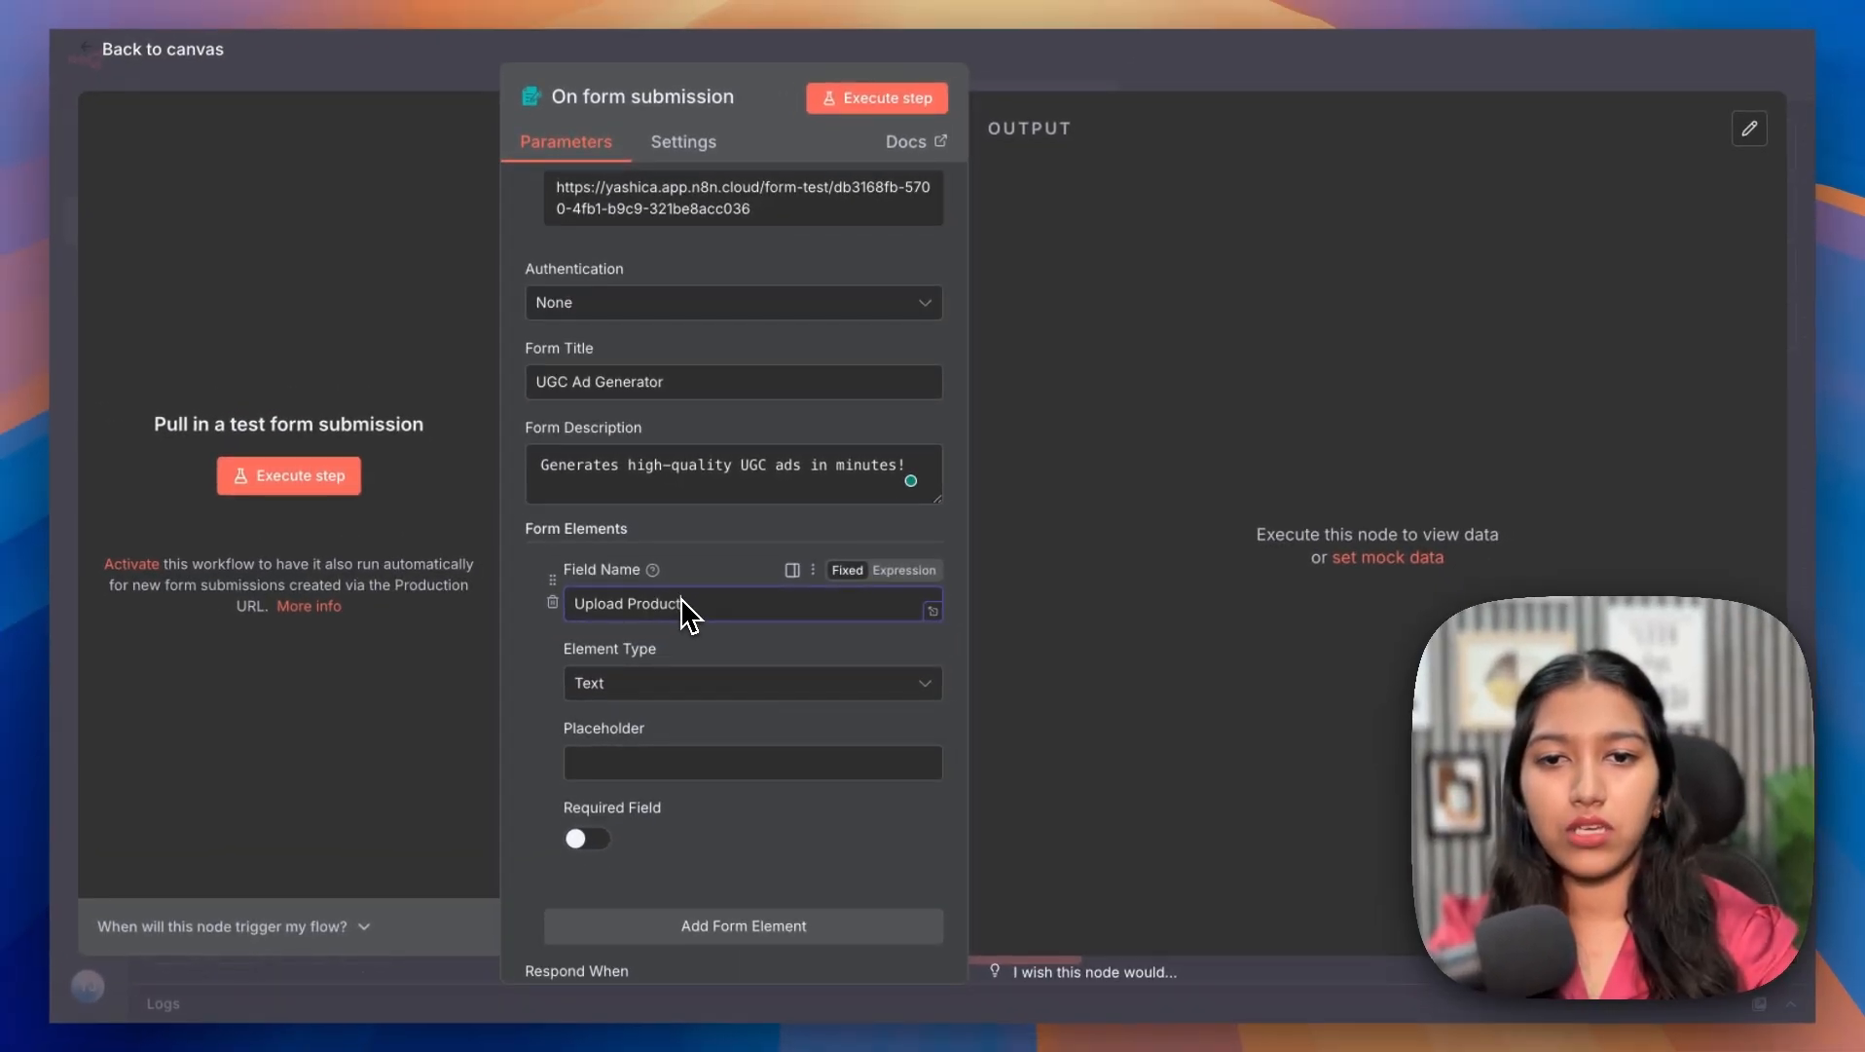
text( Image)
key(super+Left)
text(Please)
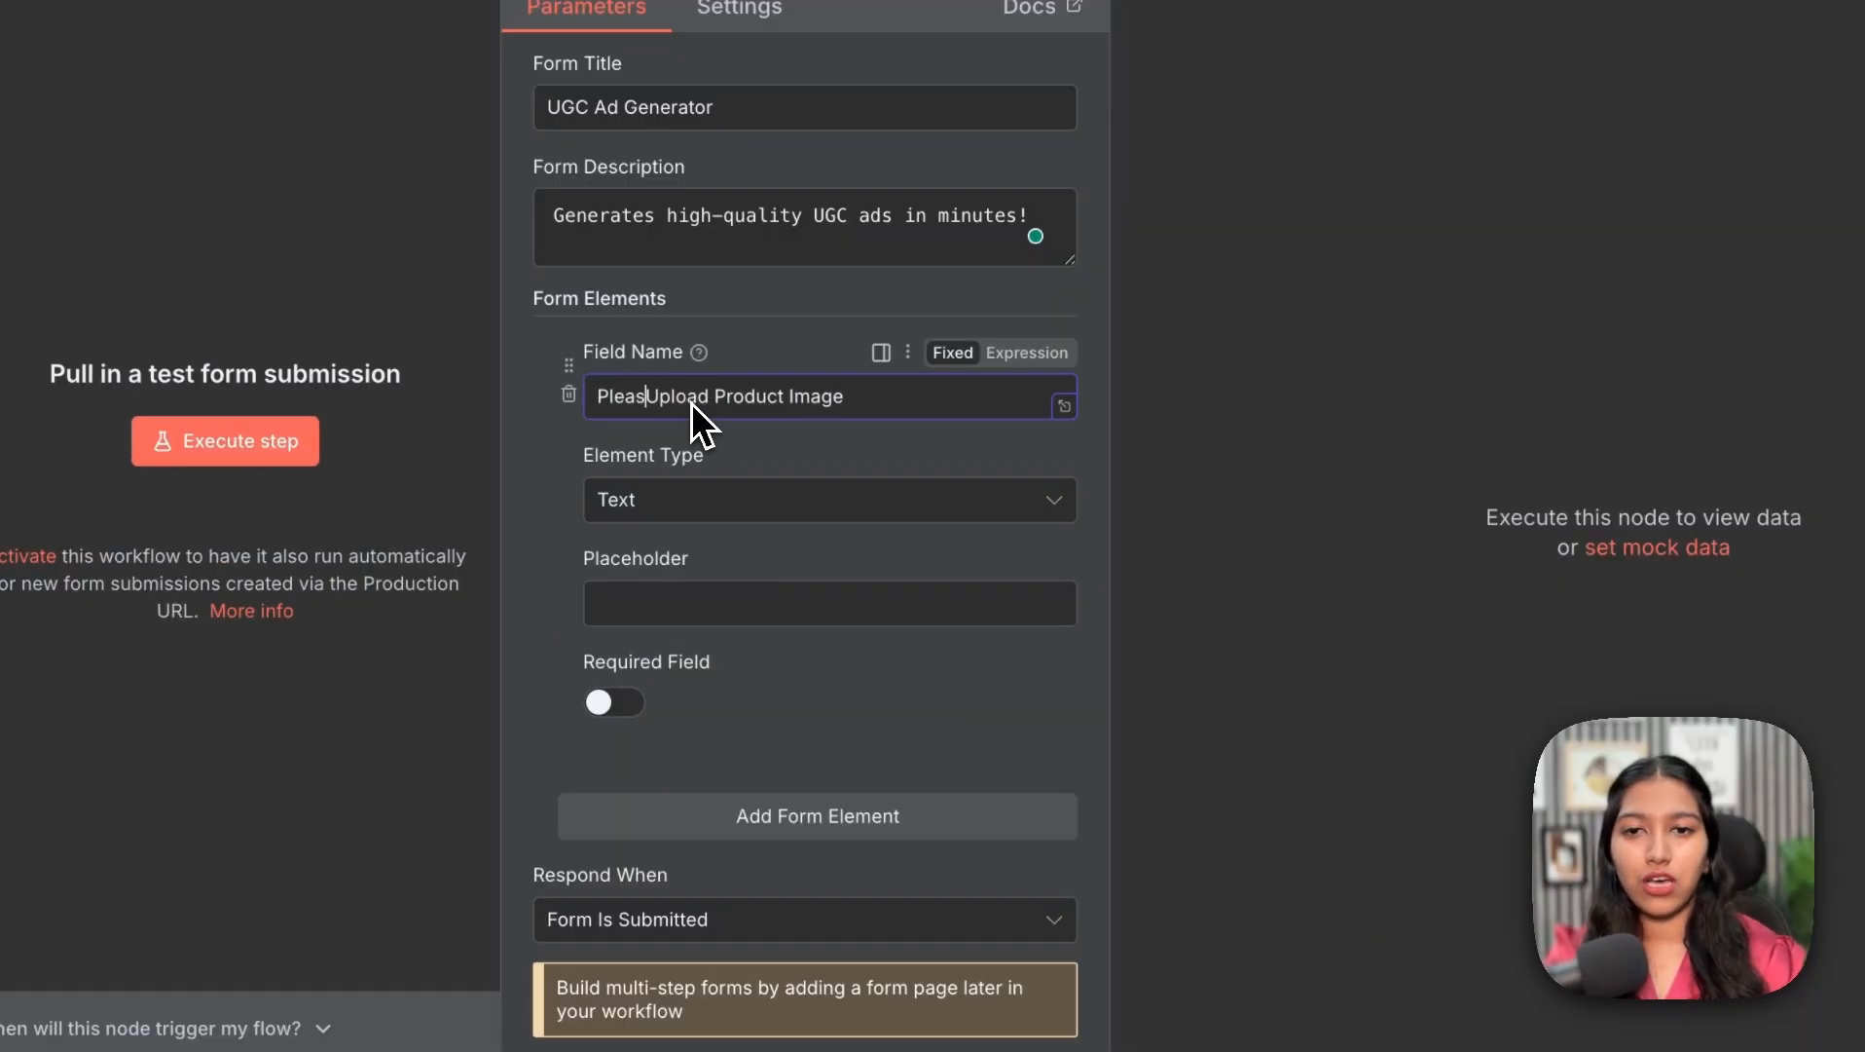
click(736, 402)
text(the)
click(914, 404)
text(.)
- Make the product image element a required File field accepting .jpg, .jpeg, .png
click(708, 513)
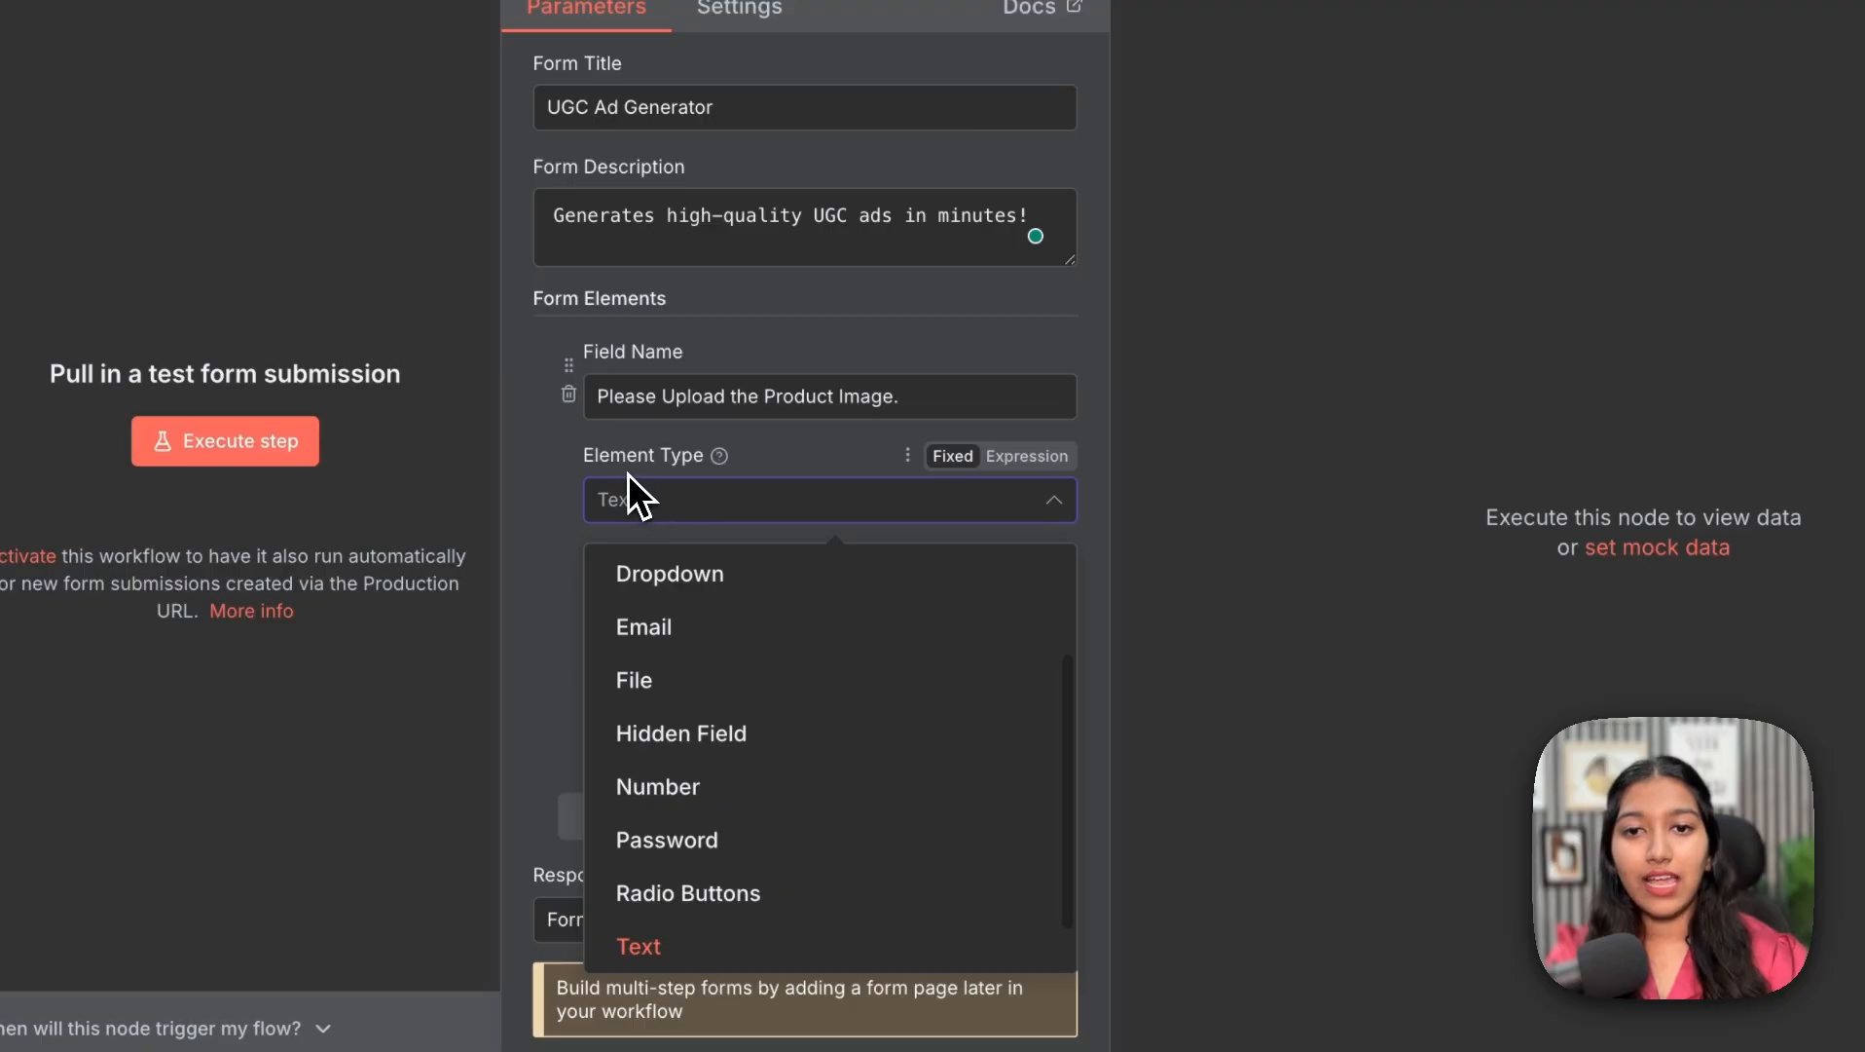
click(672, 694)
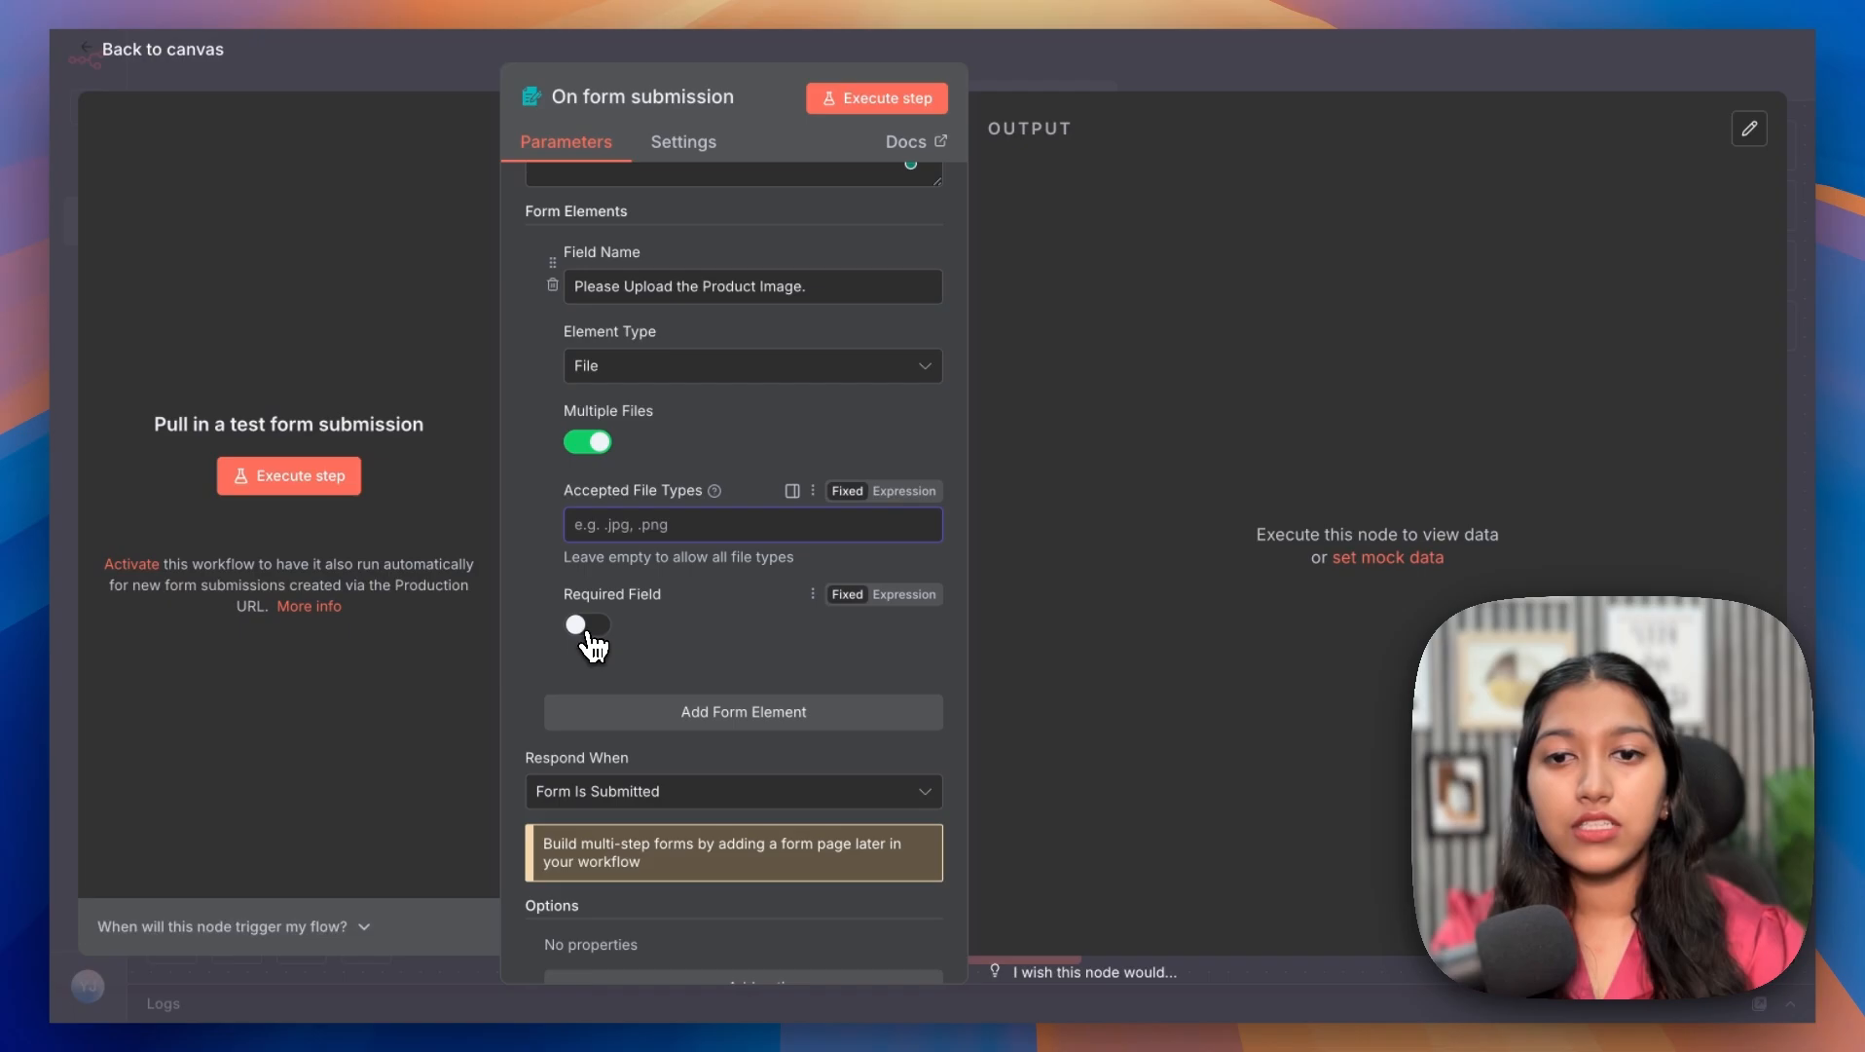
click(611, 839)
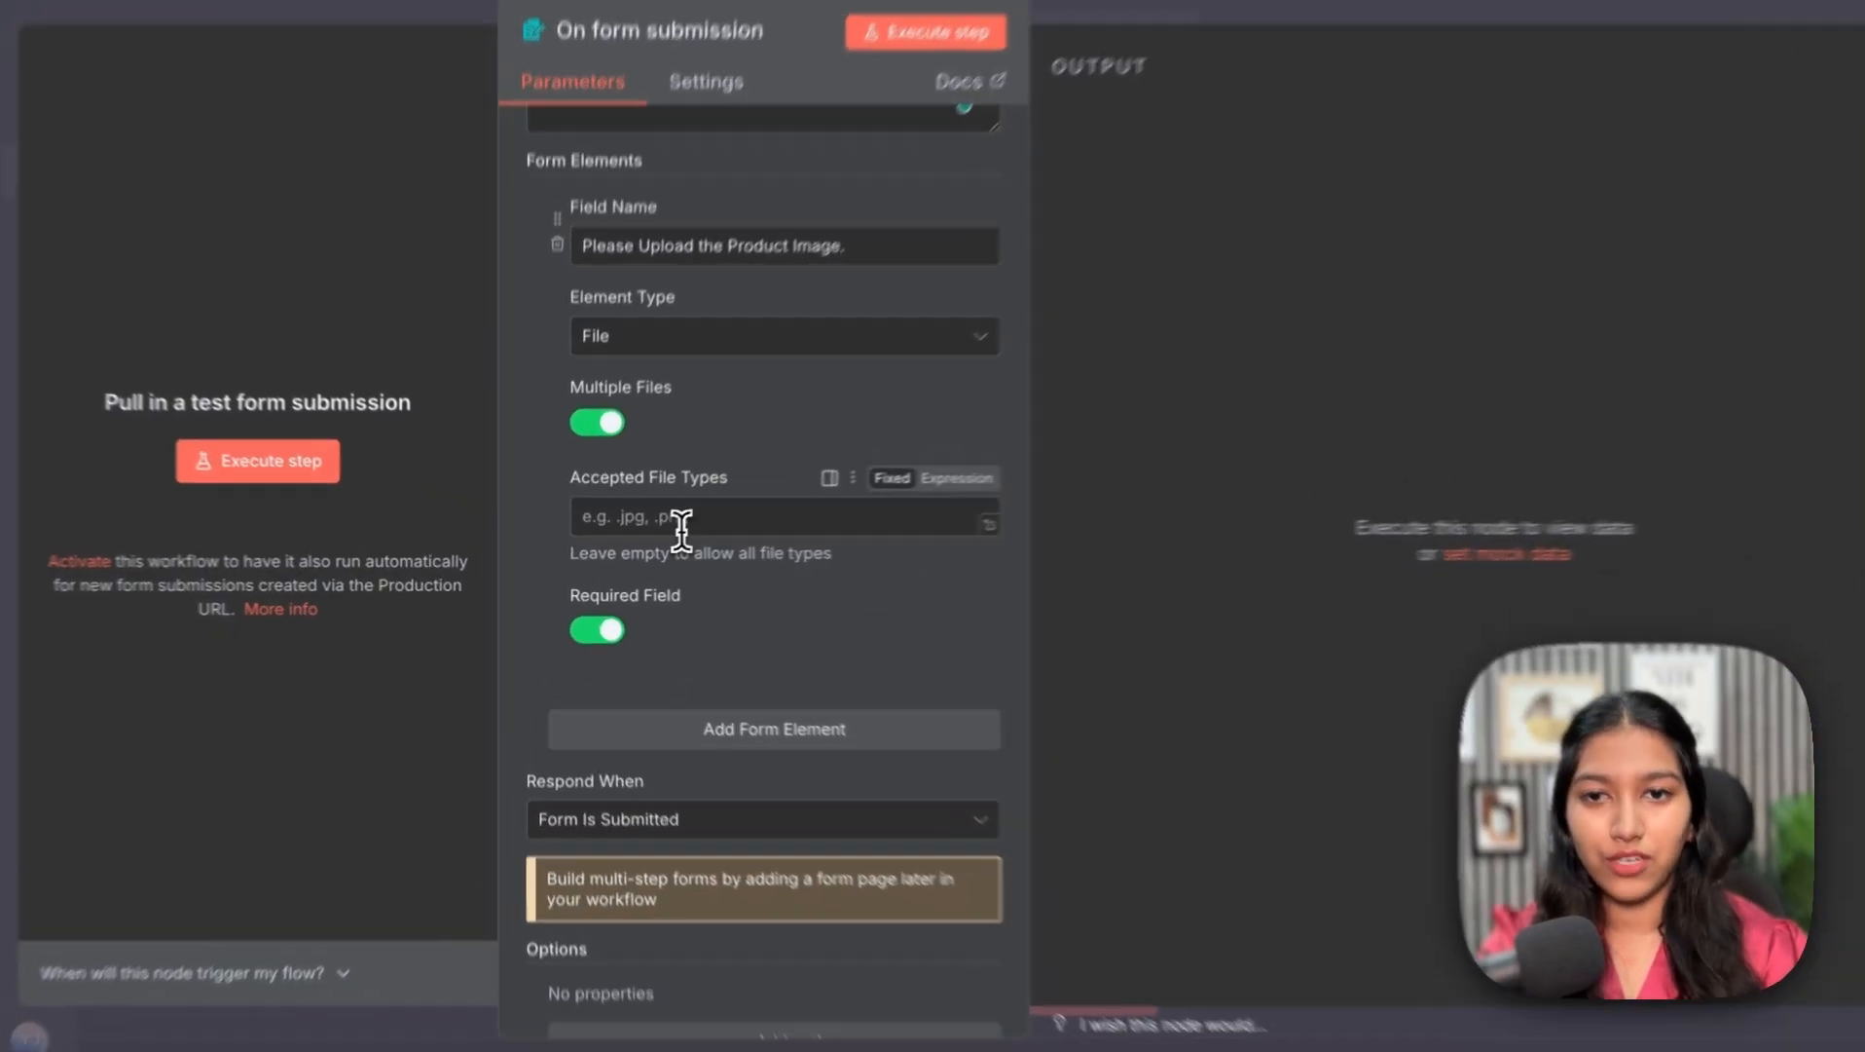
click(661, 530)
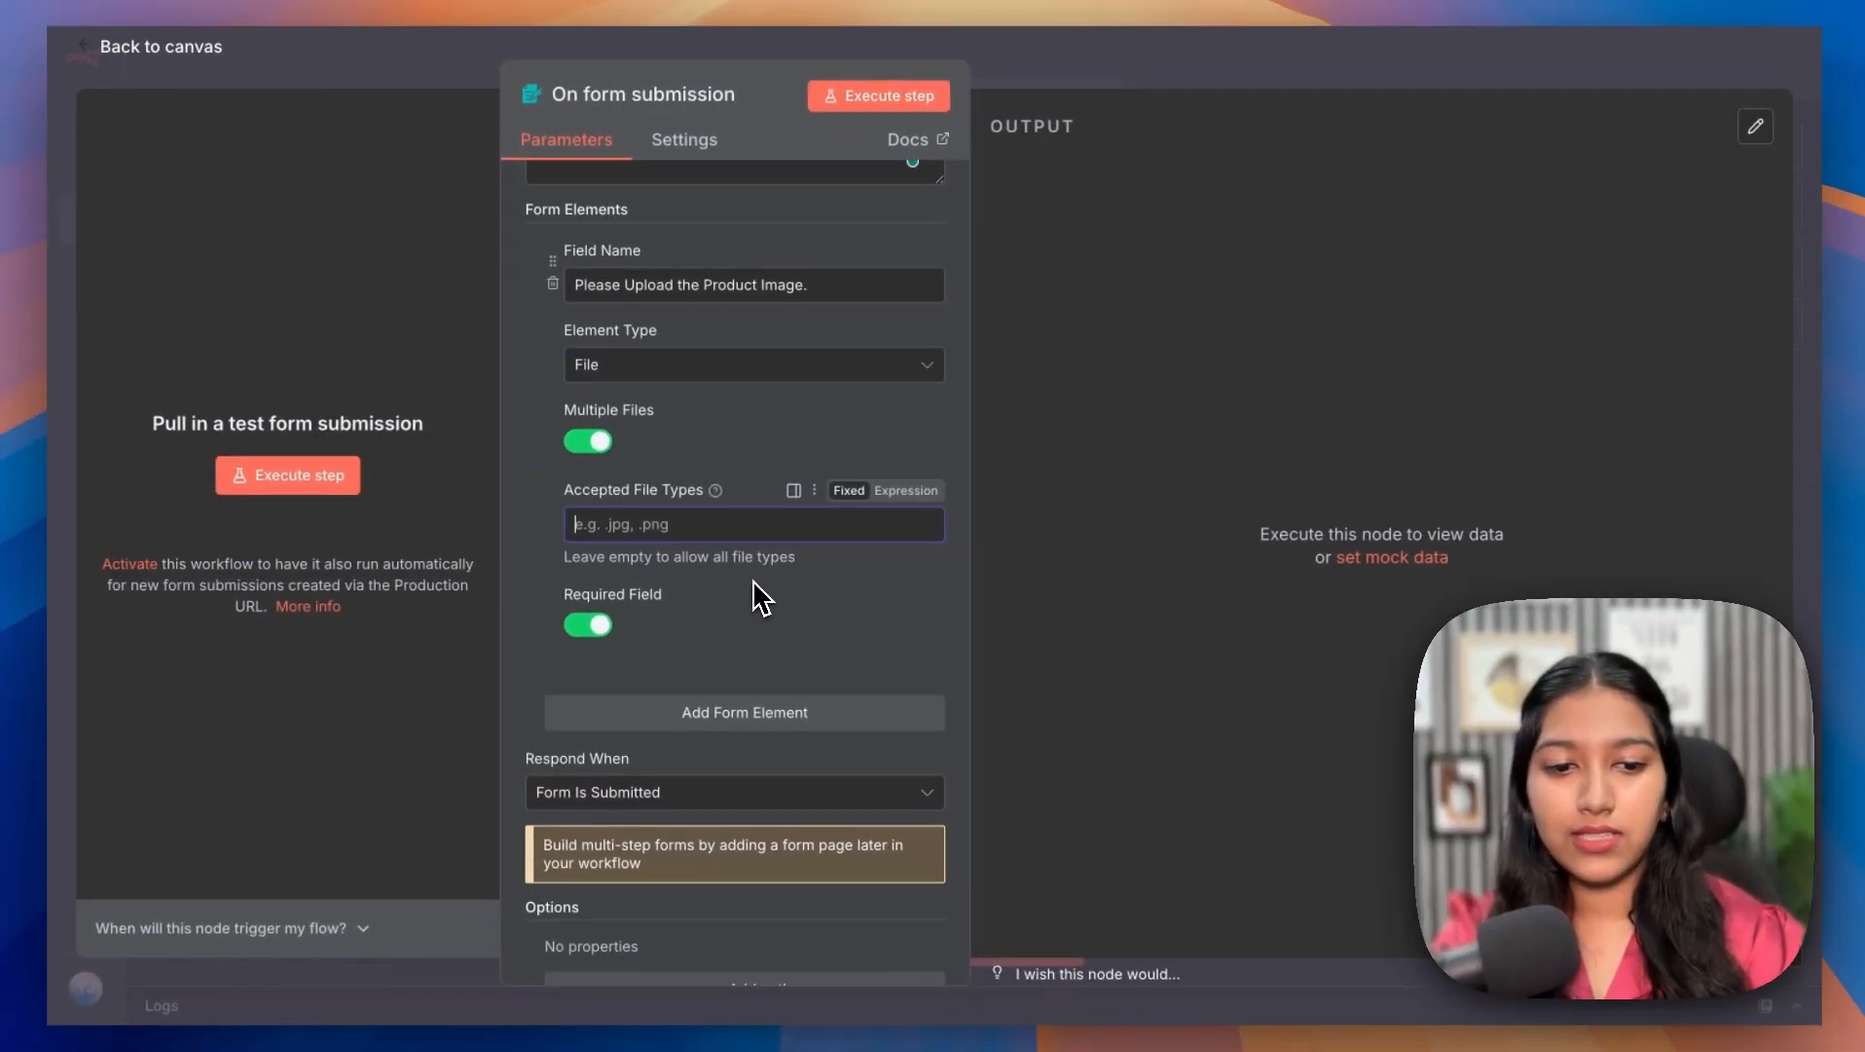
text(.jpg)
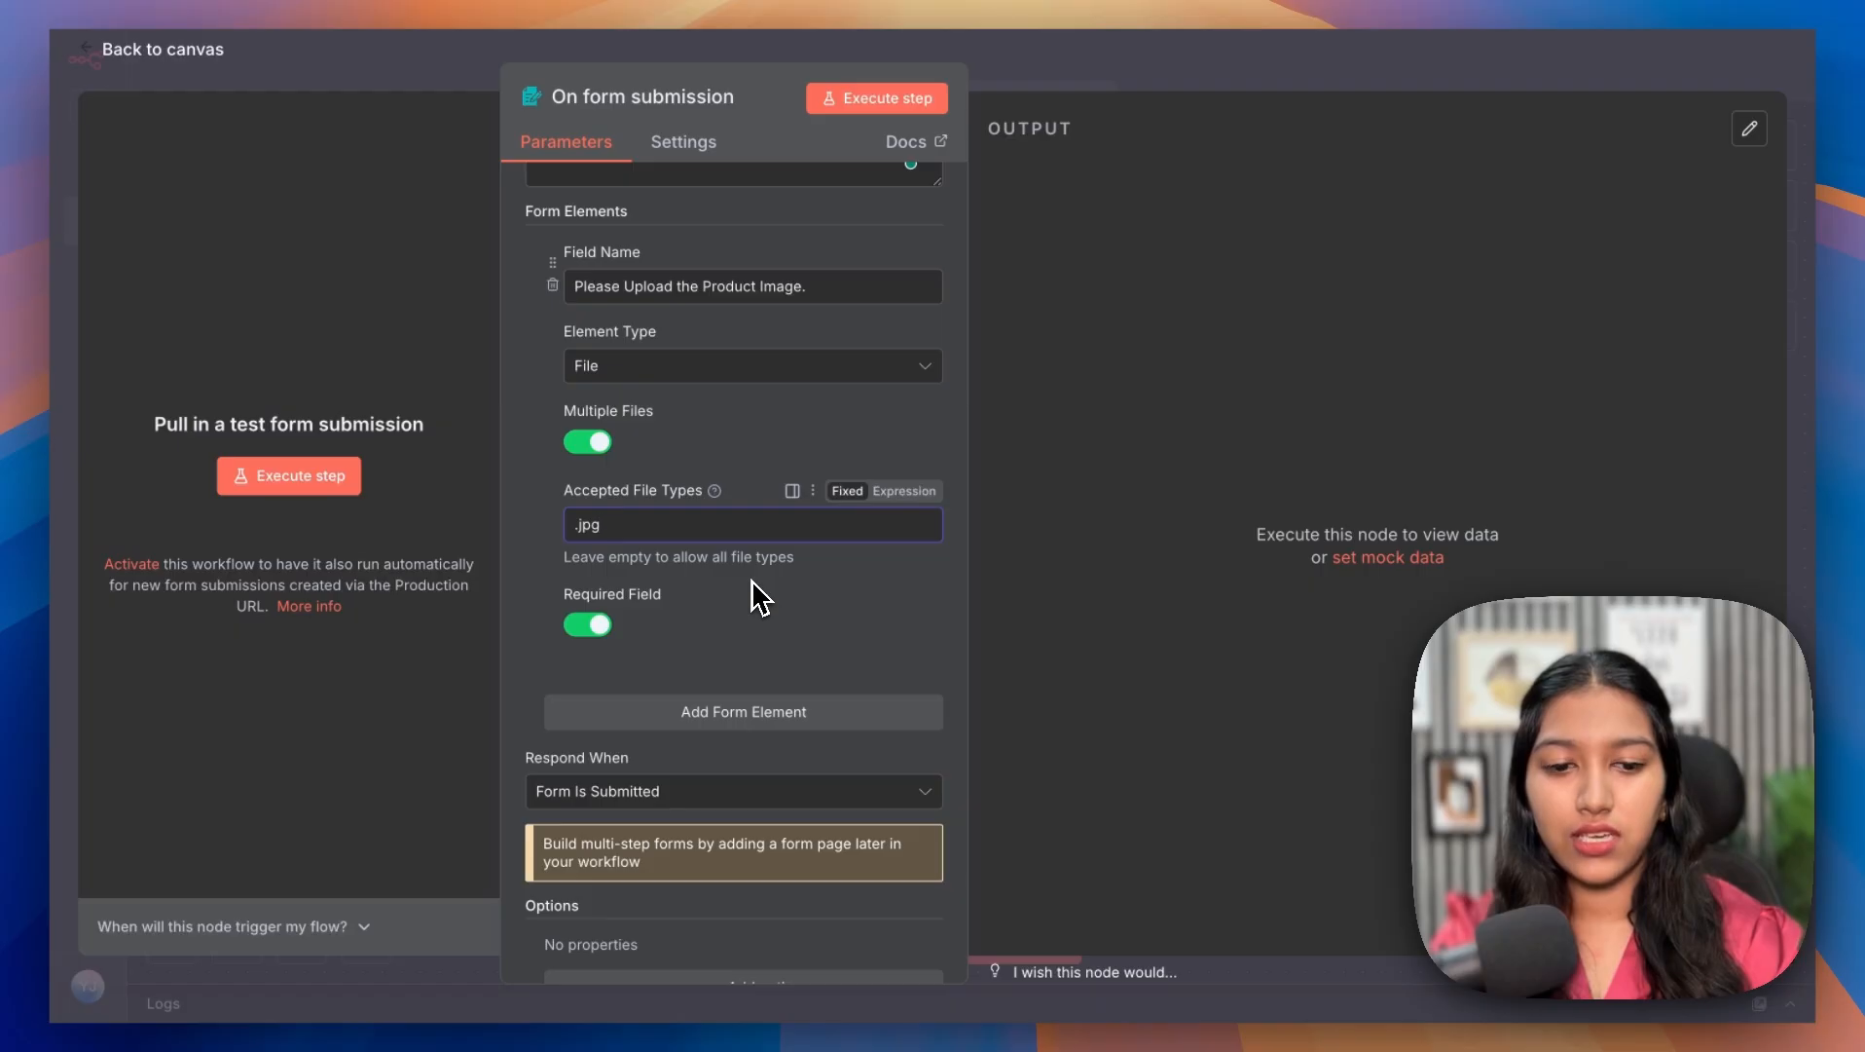
text(, .jpeg, .png)
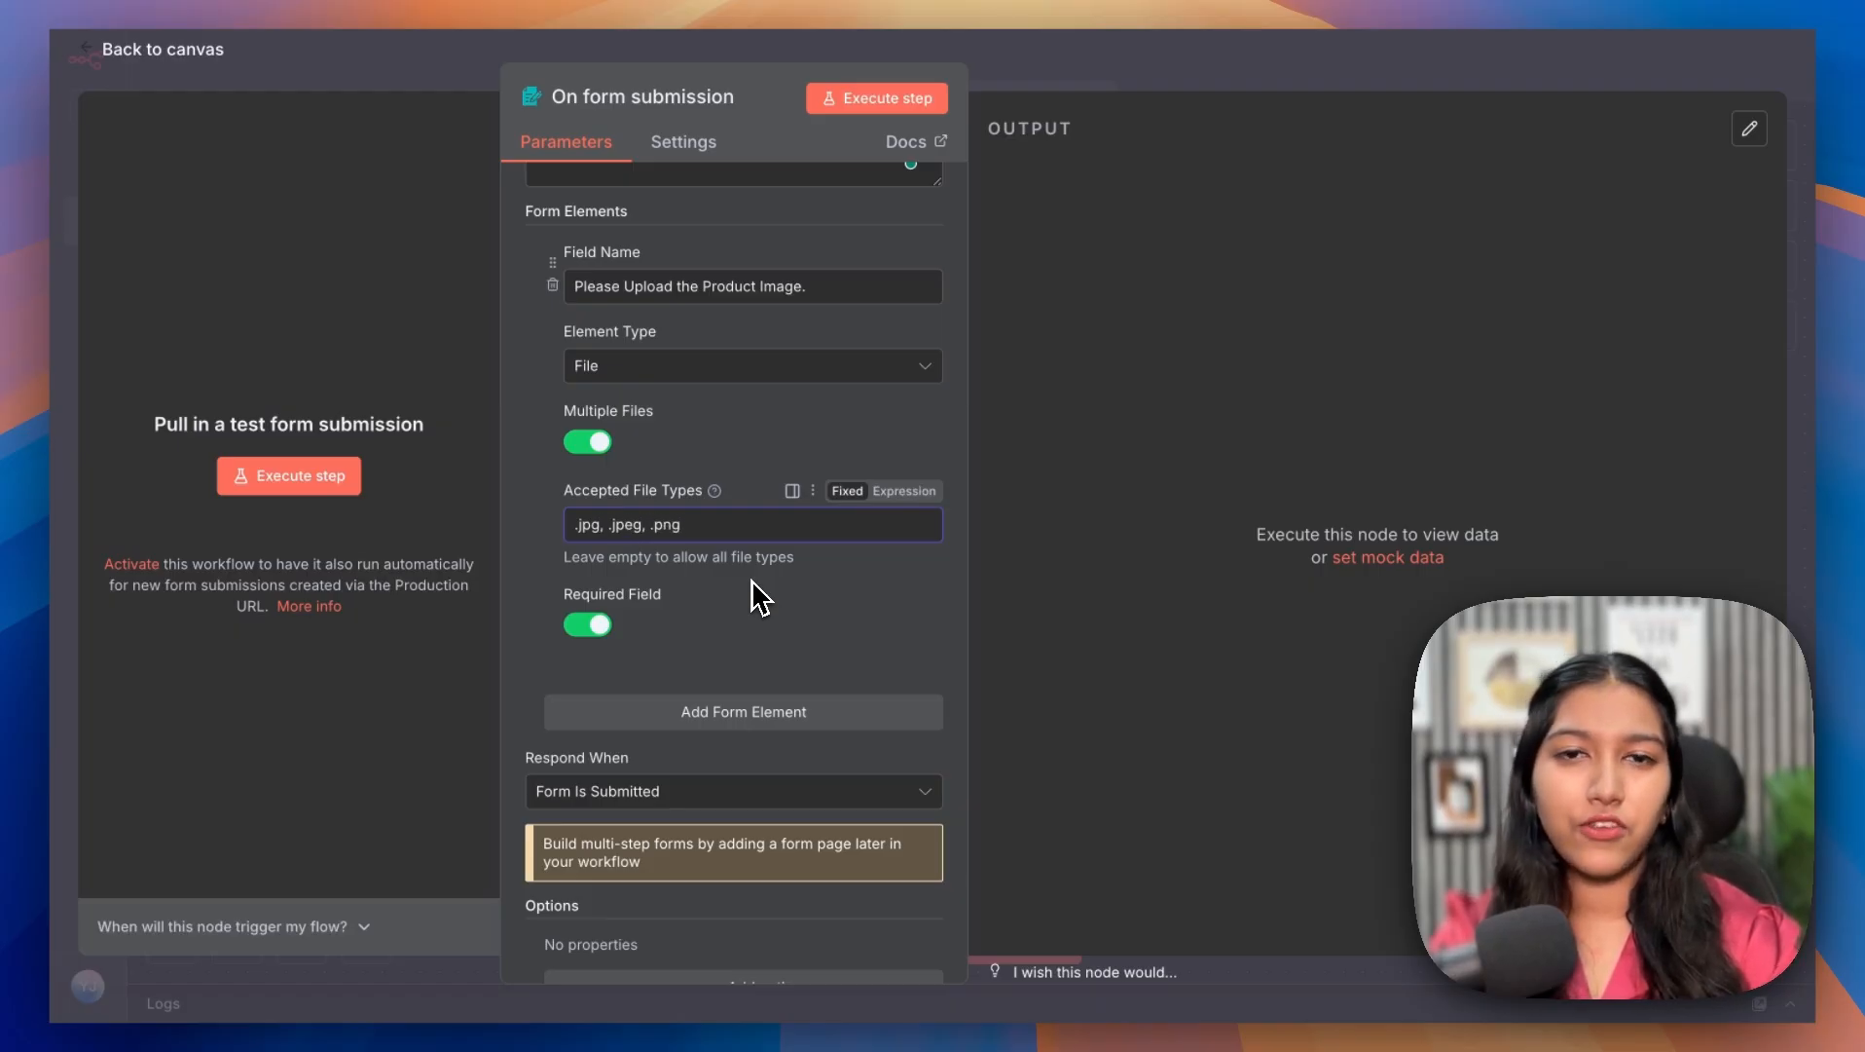
- Add a second form element named "Notes", keeping it an optional Text field
scroll(708, 647, down, 1)
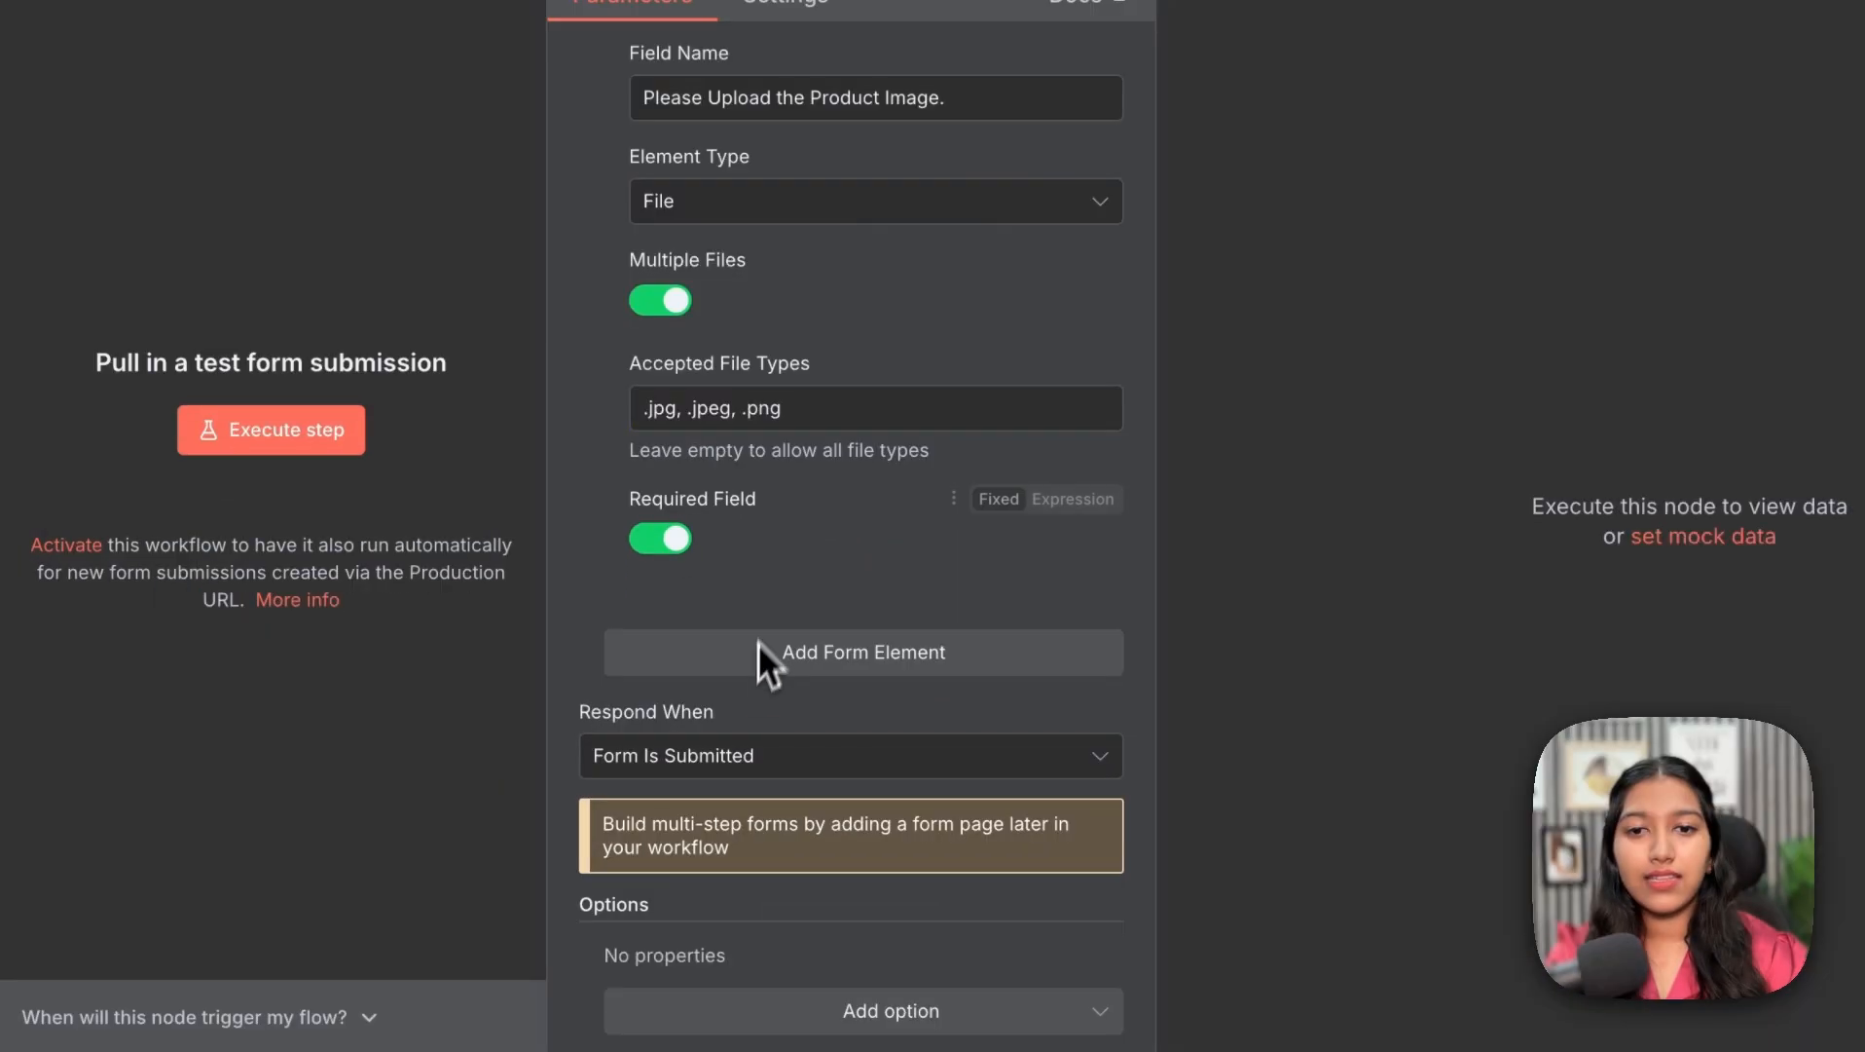
click(753, 664)
scroll(731, 623, down, 2)
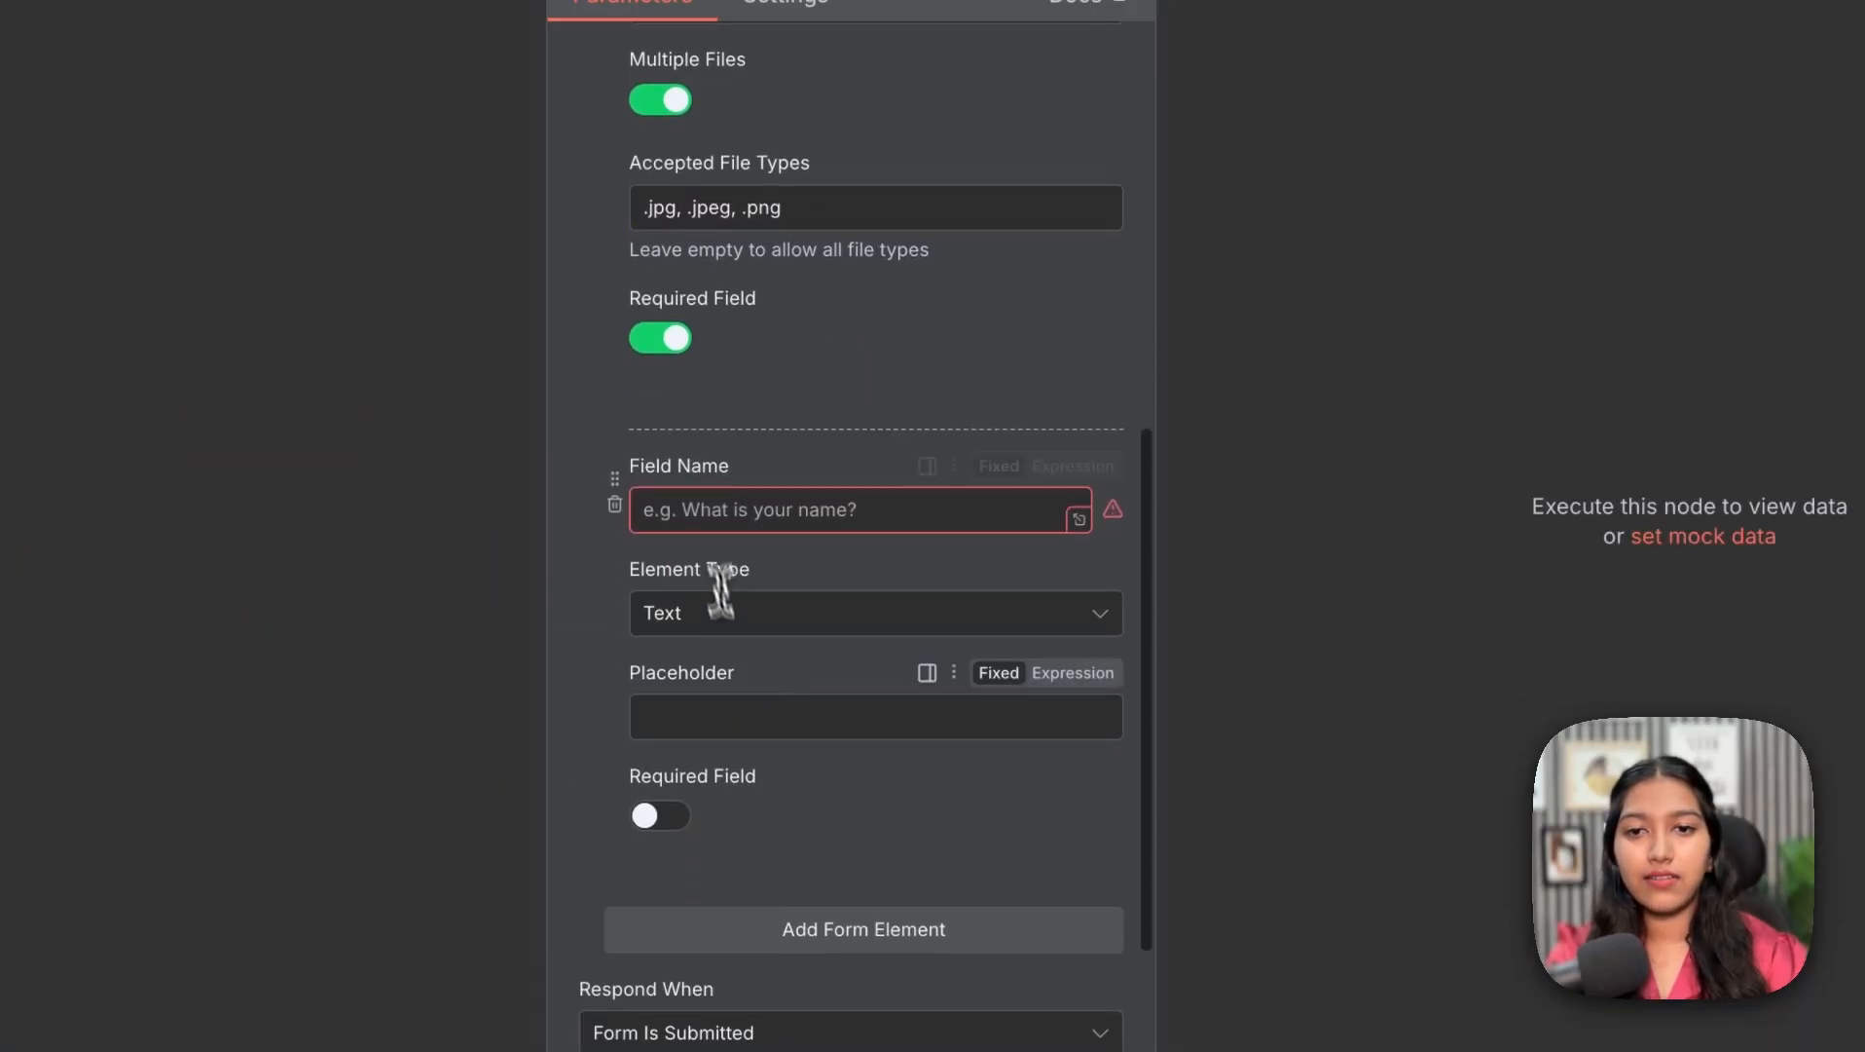
click(696, 511)
text(Notes)
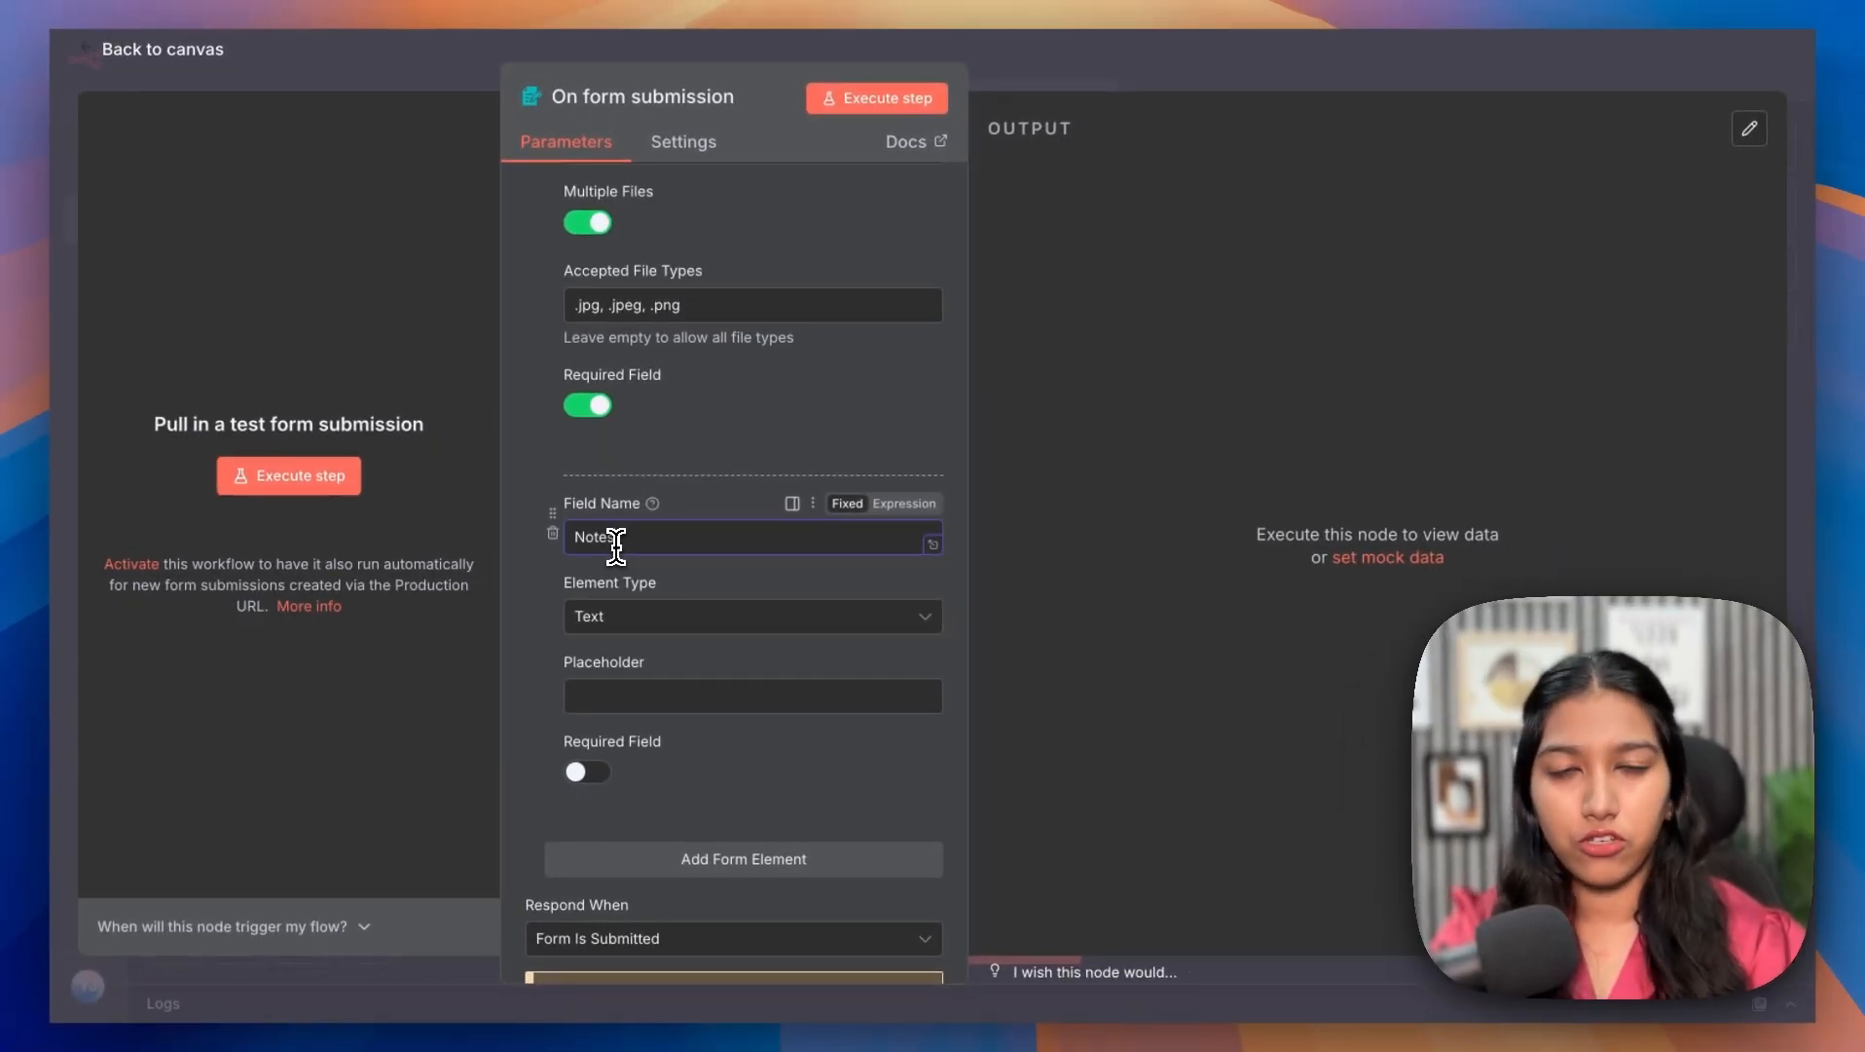
scroll(591, 614, down, 1)
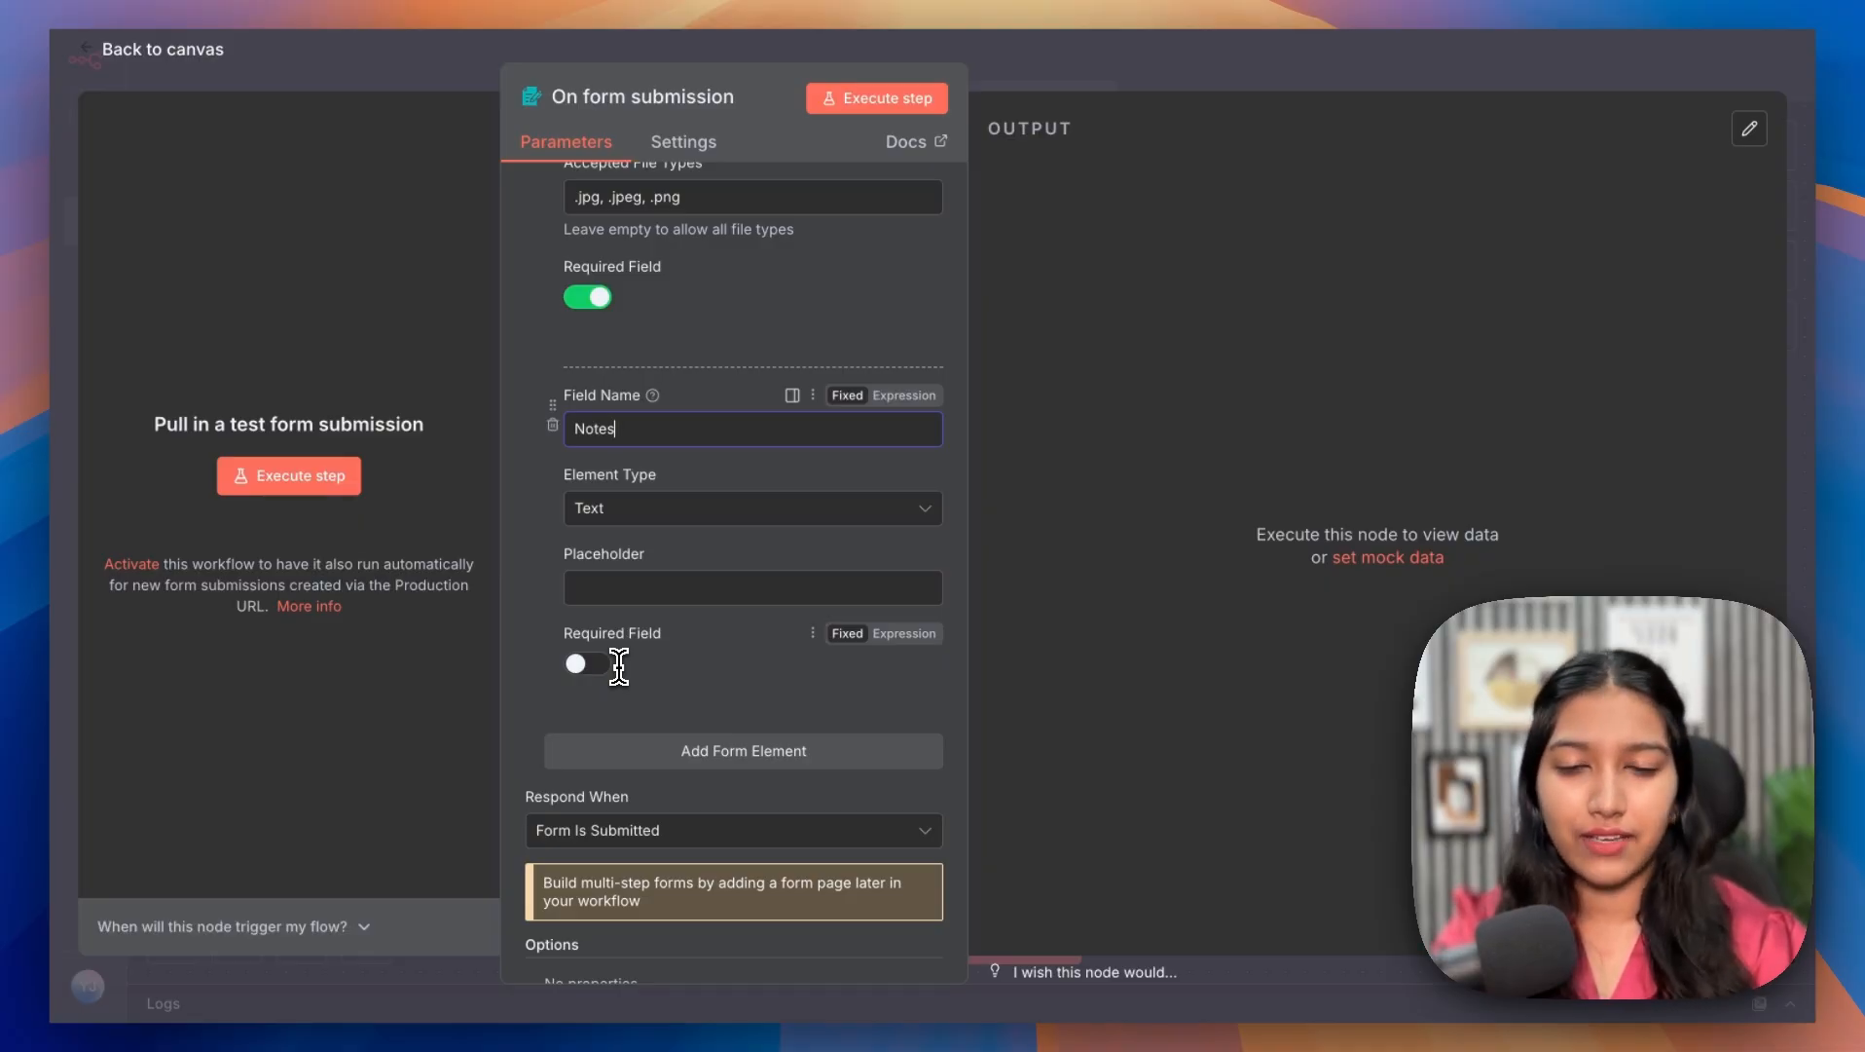
scroll(725, 300, down, 1)
- Execute the form trigger and try submitting the test form with lumisera_product.png and the note "an influencer promoting the product"
scroll(724, 300, up, 8)
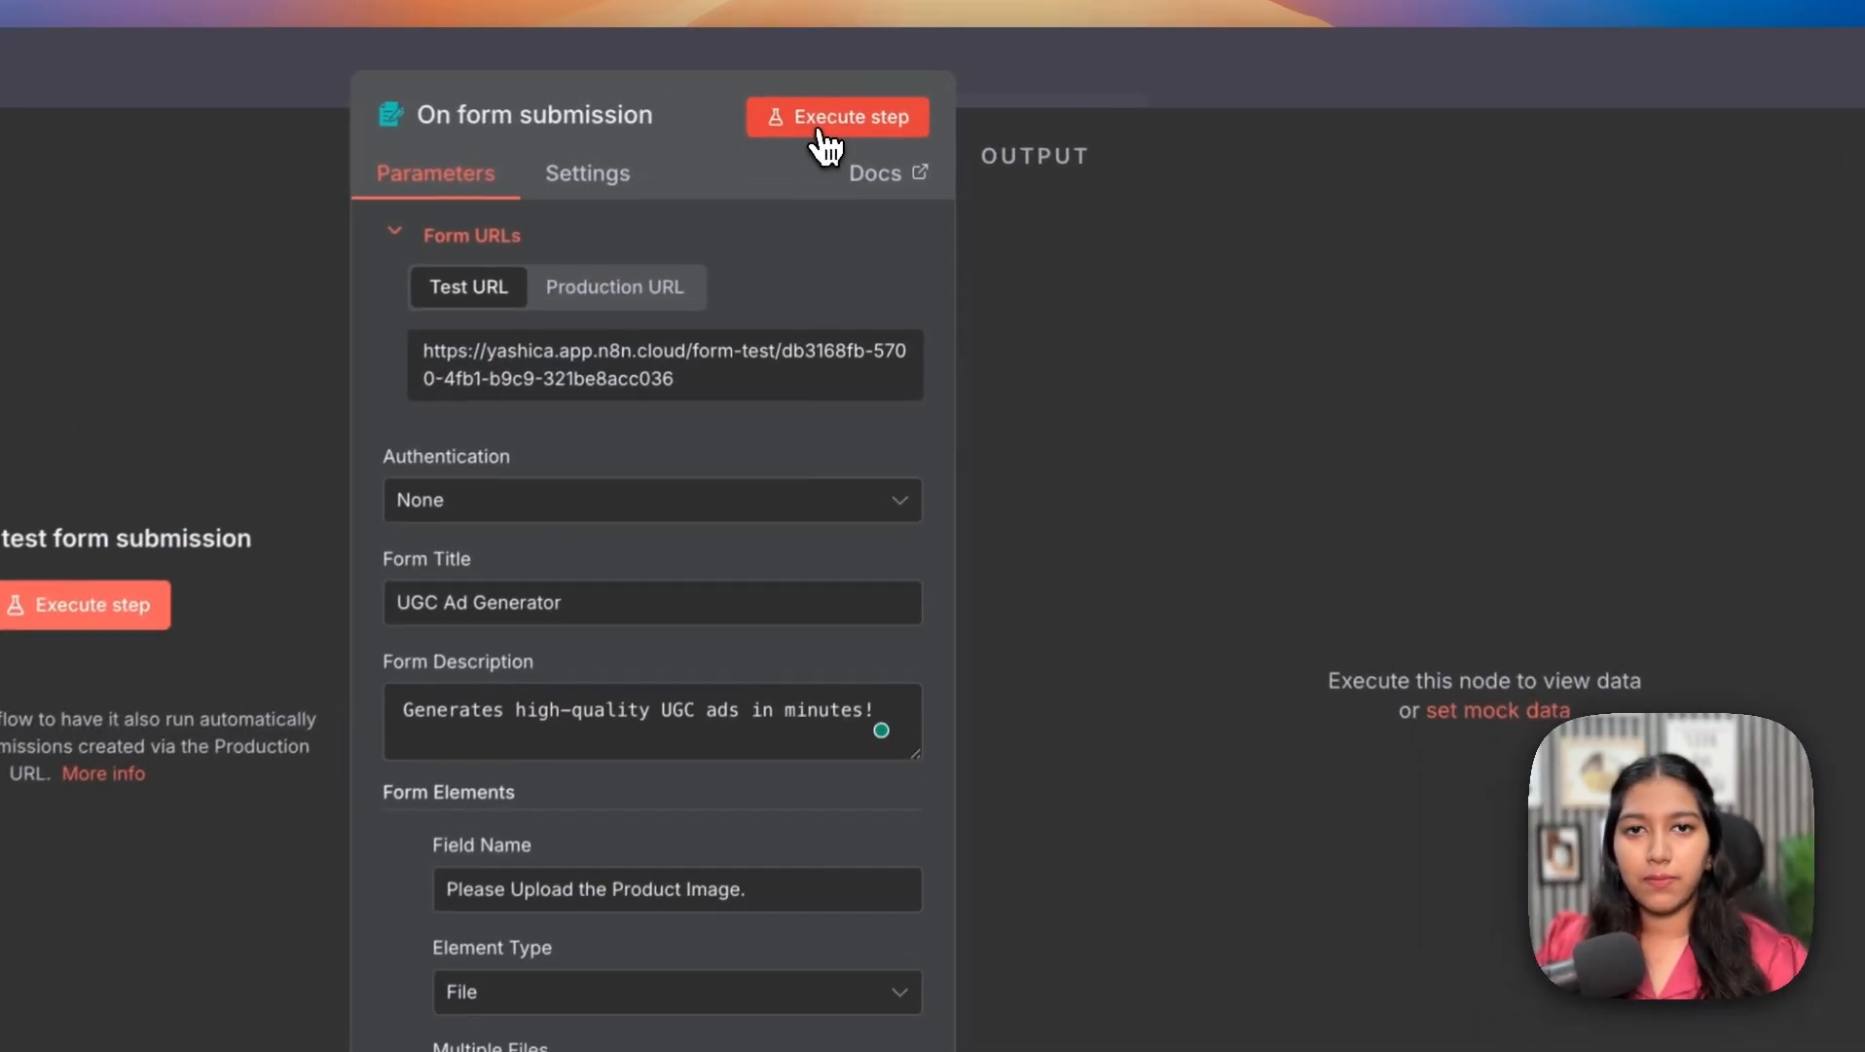
click(862, 97)
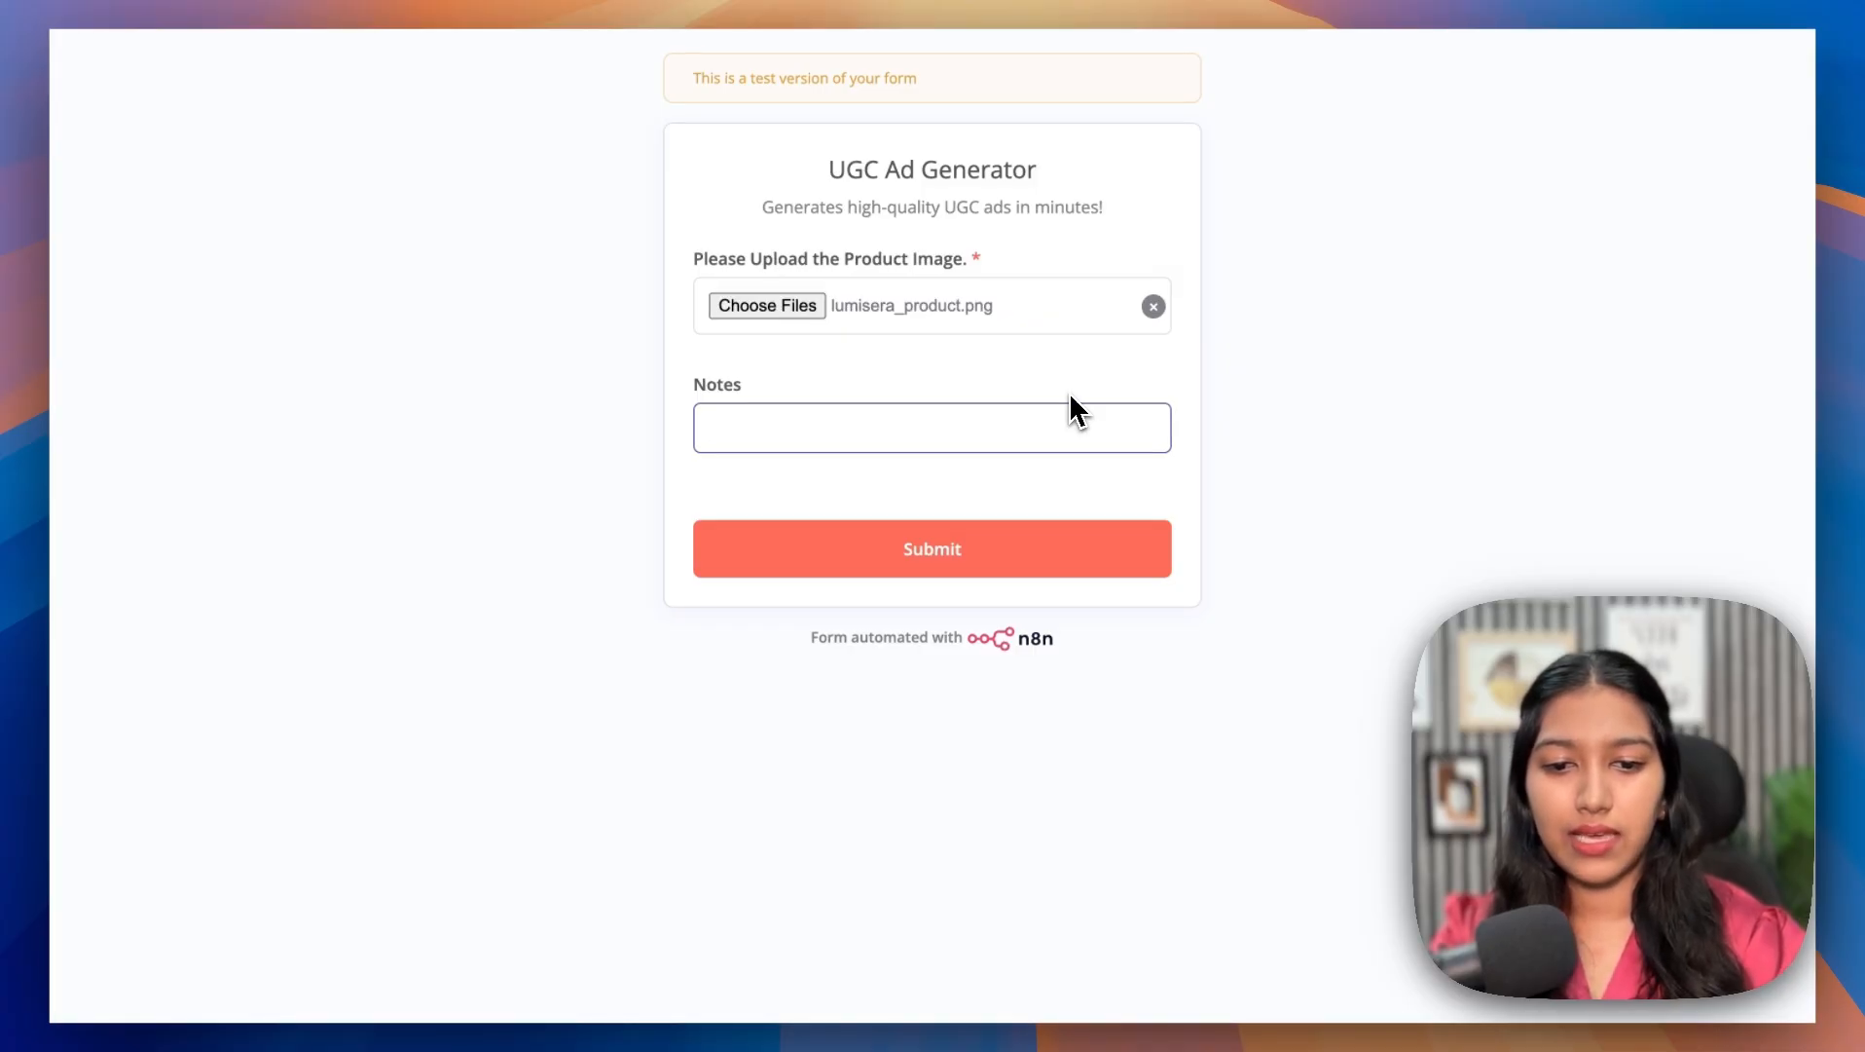
text(an influencer promoting the product)
click(932, 572)
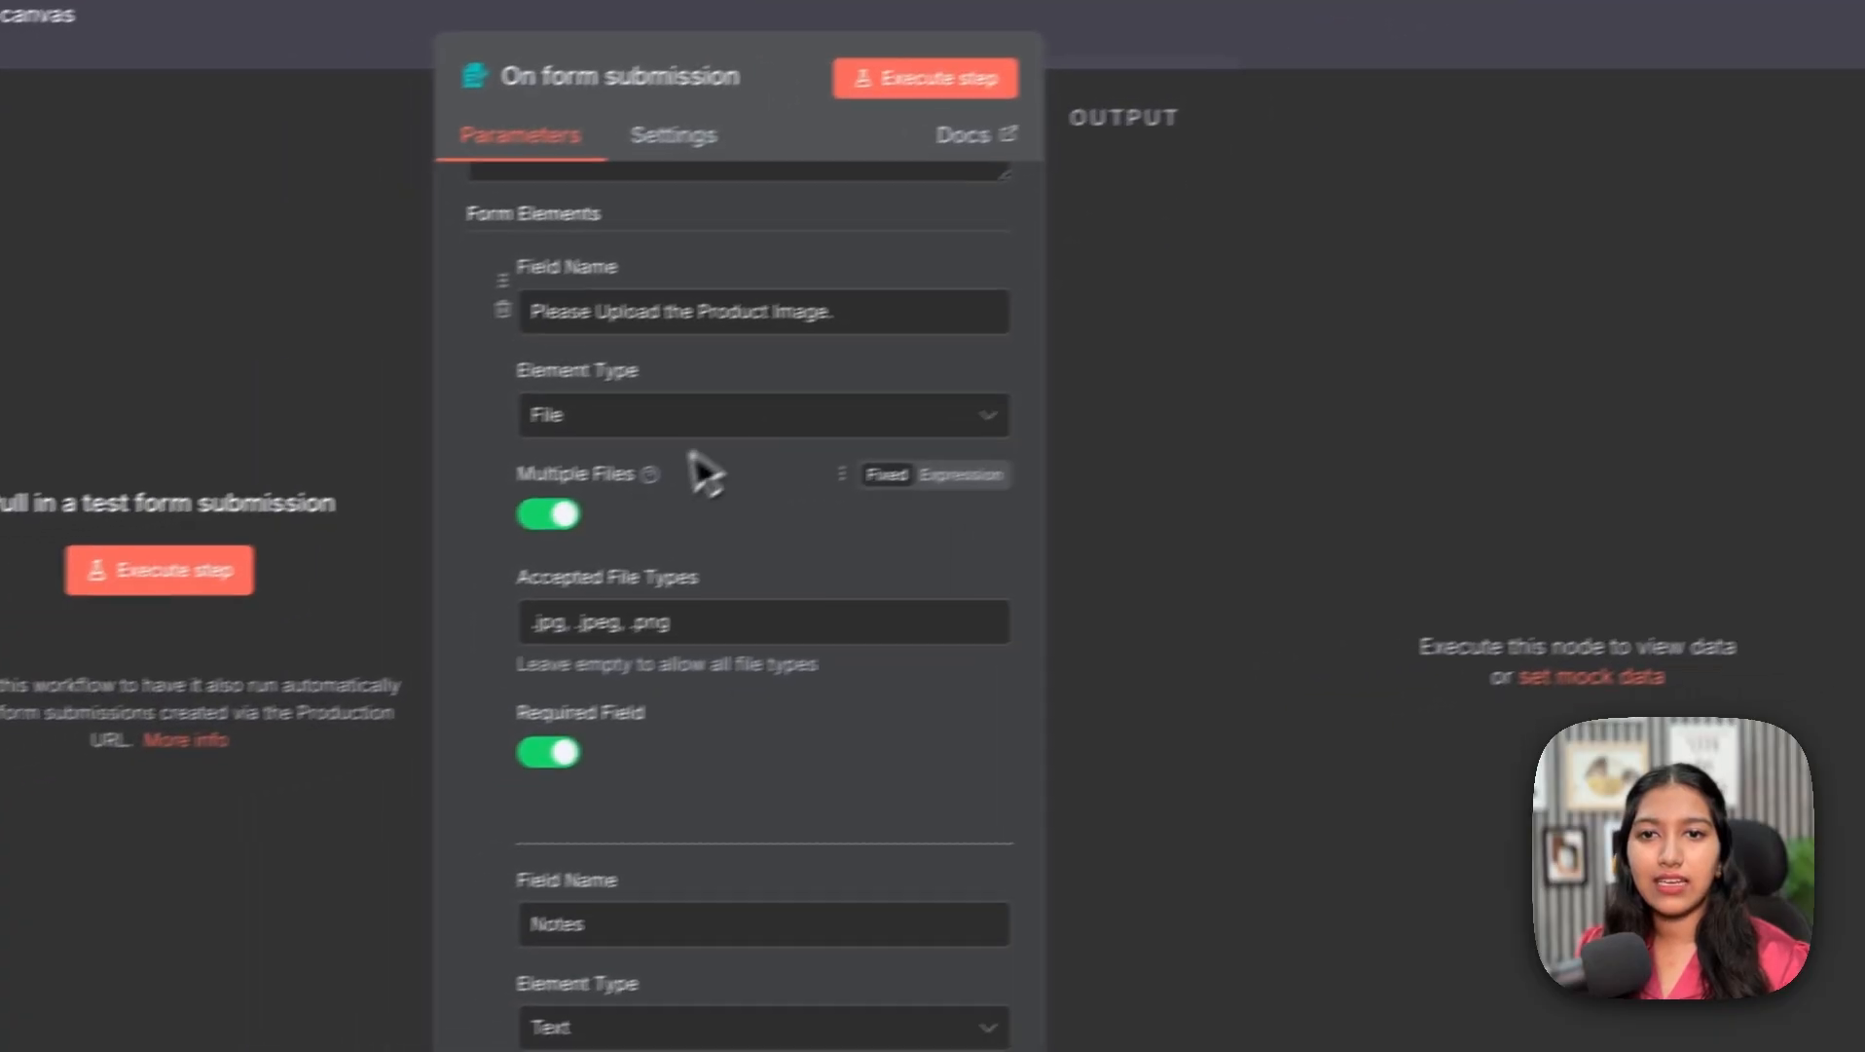
- Remove .jpeg from the product image field's accepted file types, leaving ".jpg, .png"
scroll(438, 529, up, 1)
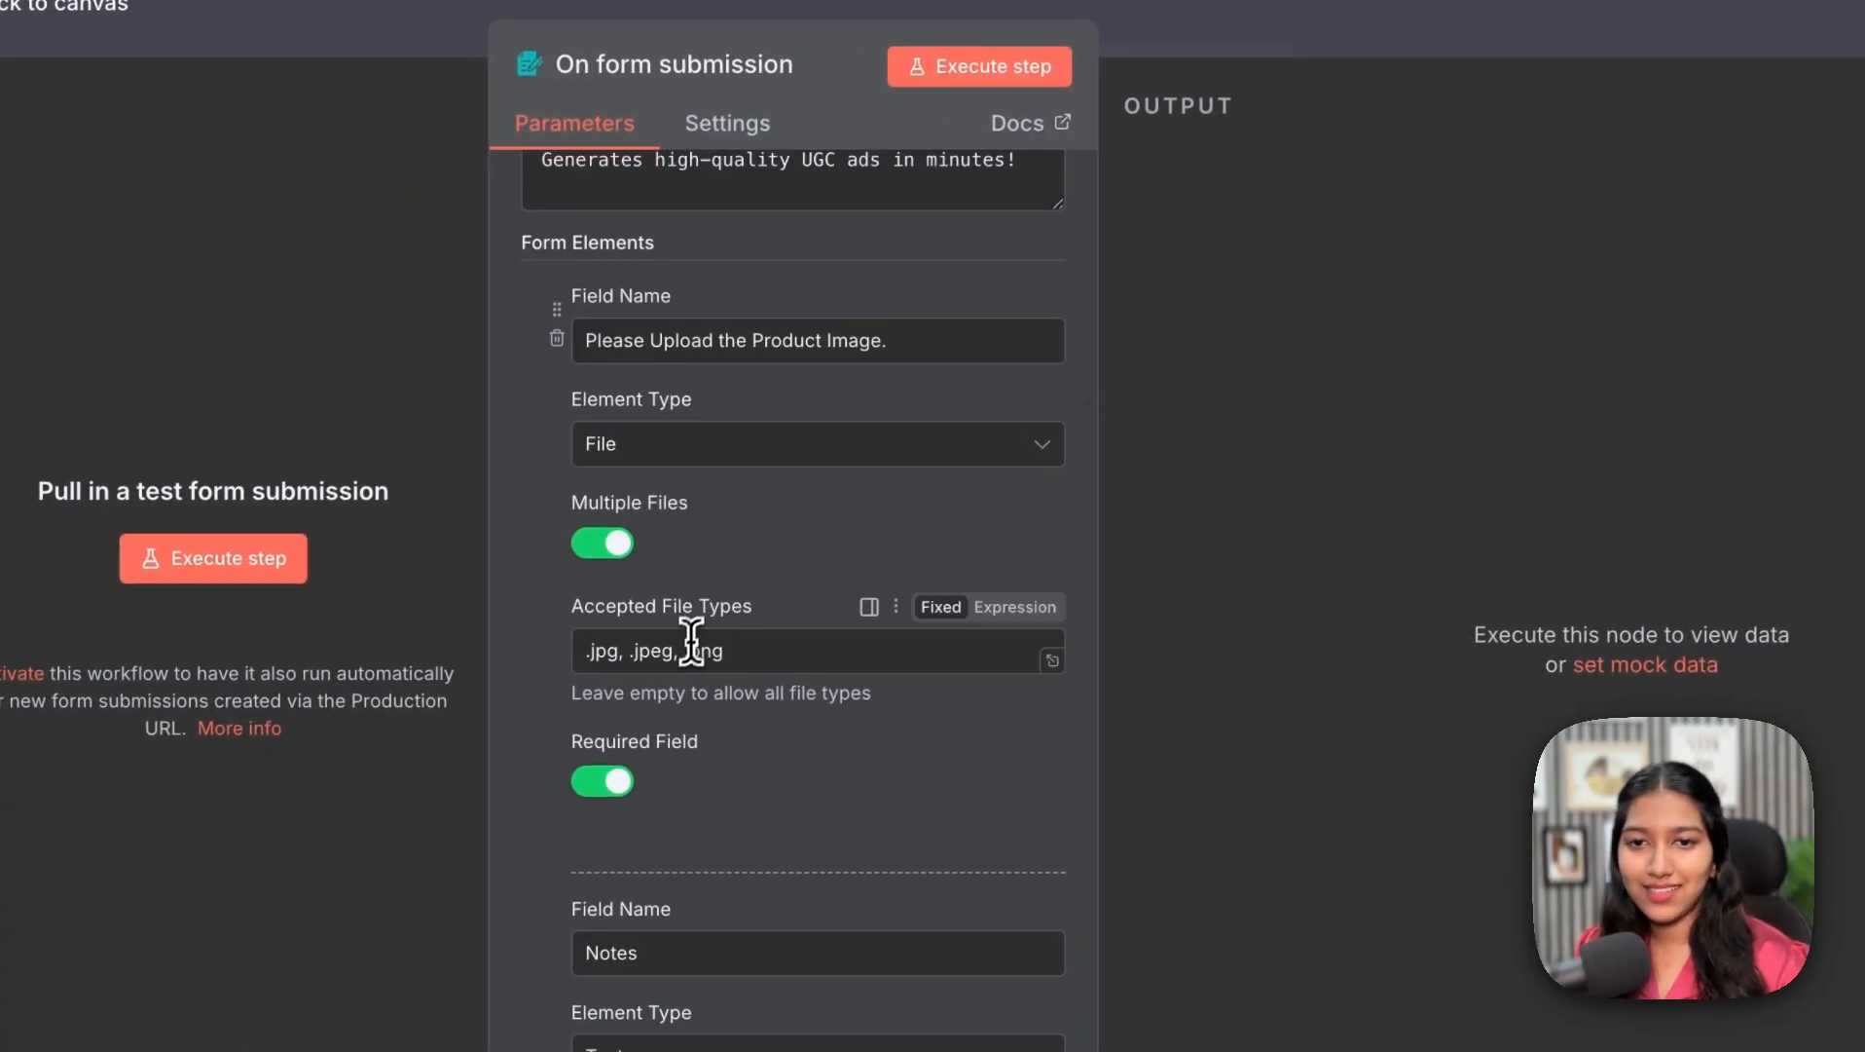
drag(682, 659, 629, 662)
key(BackSpace)
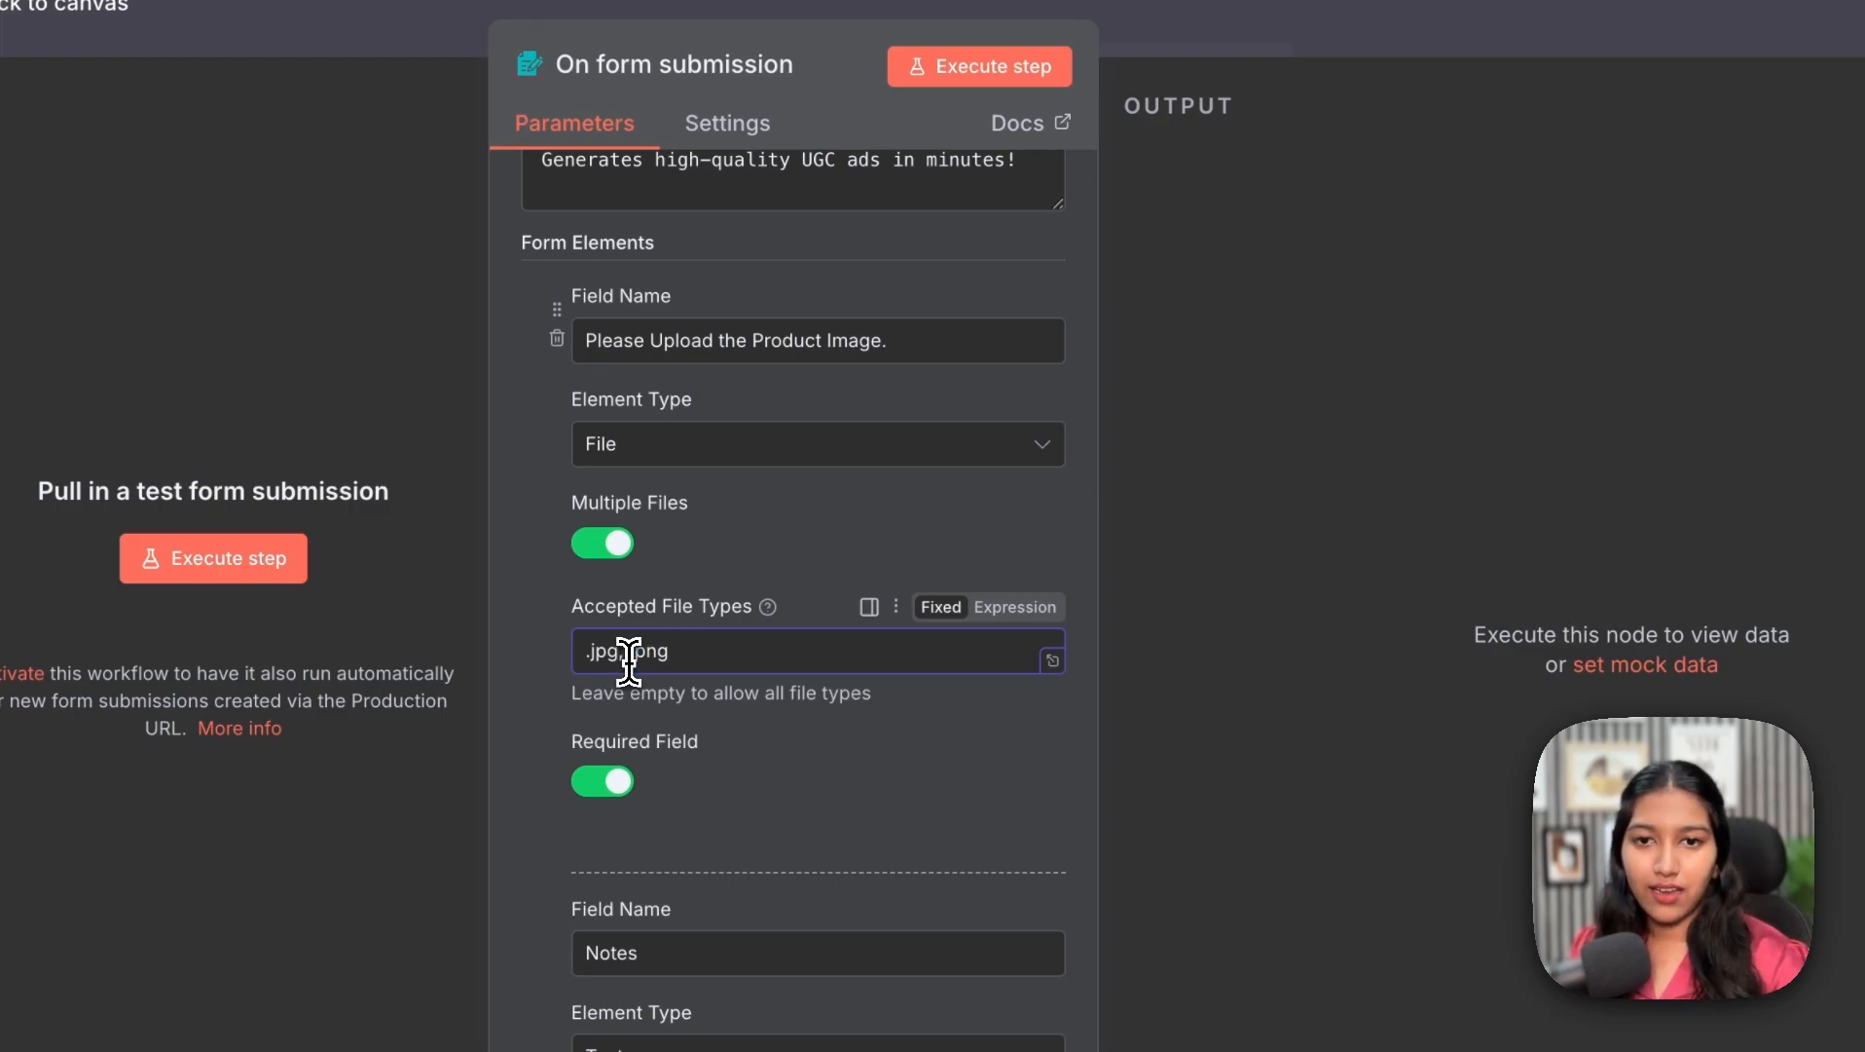
click(855, 749)
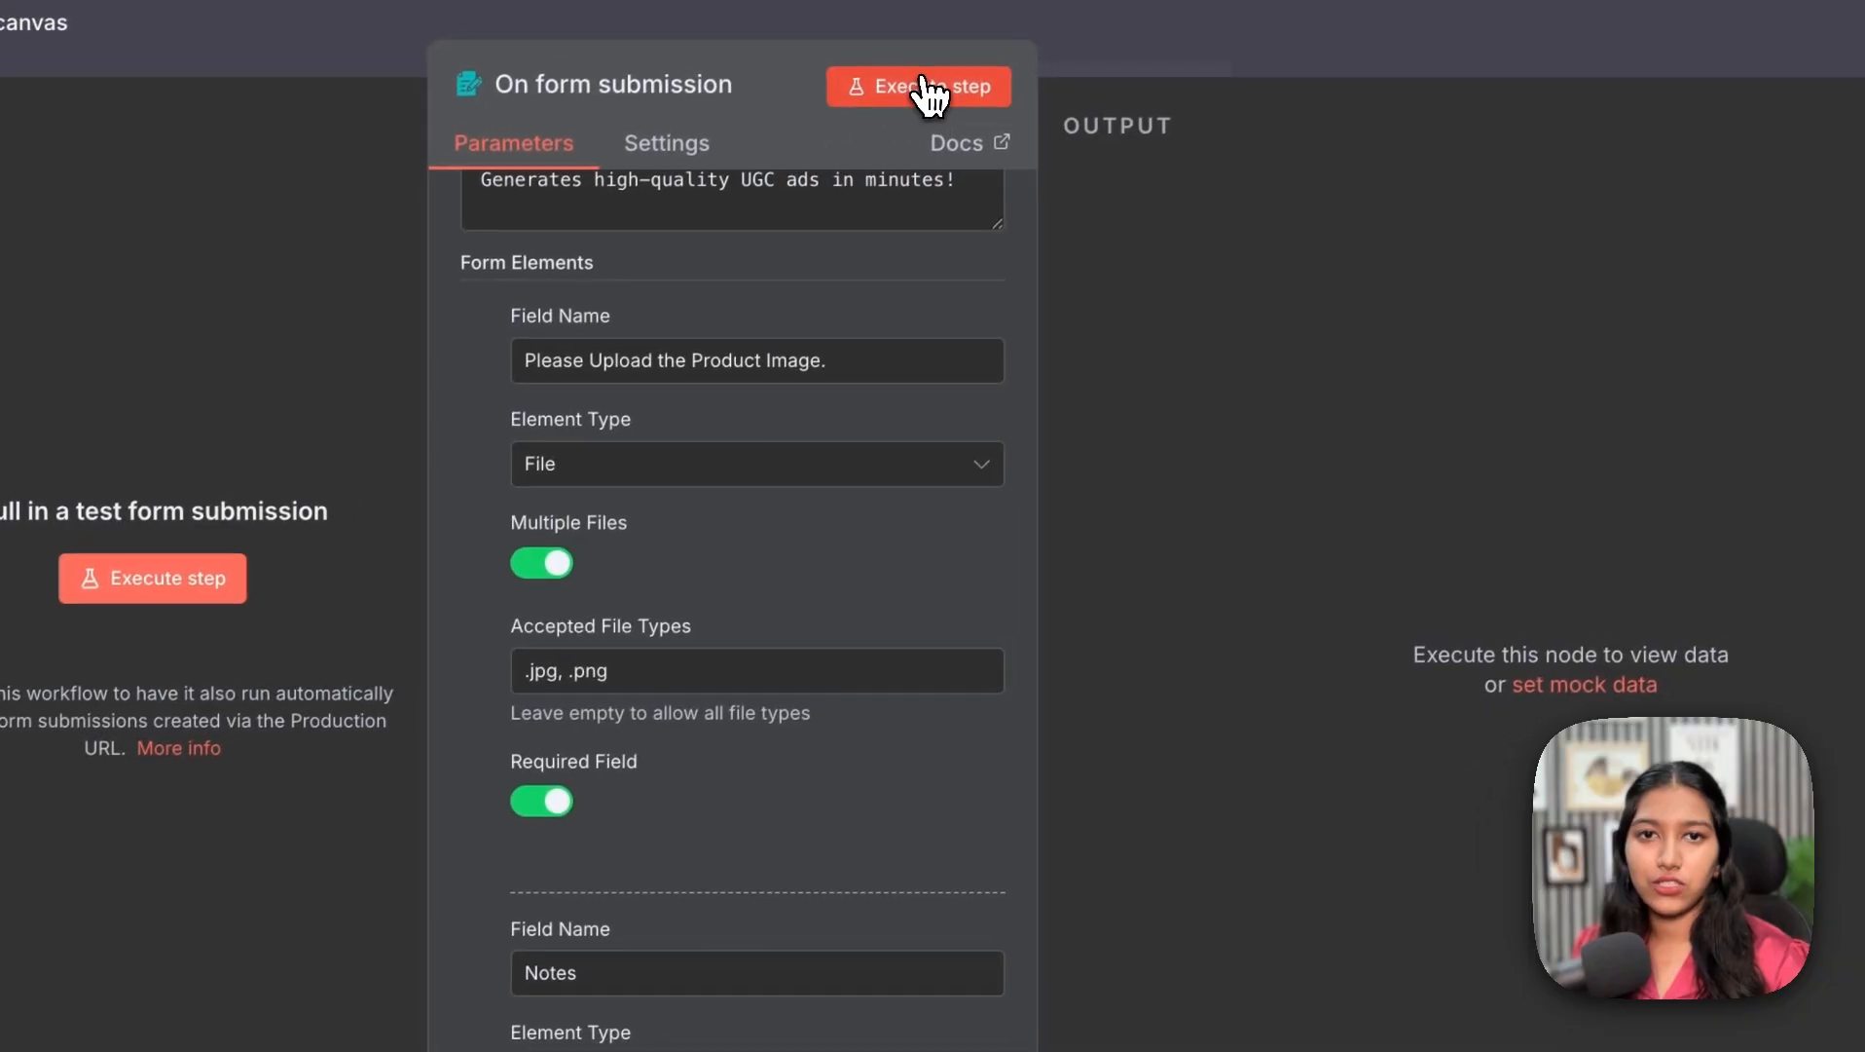
- Execute the form trigger again and submit the test form with lumisera_product.png and the note "influencer promoting the product"
click(928, 105)
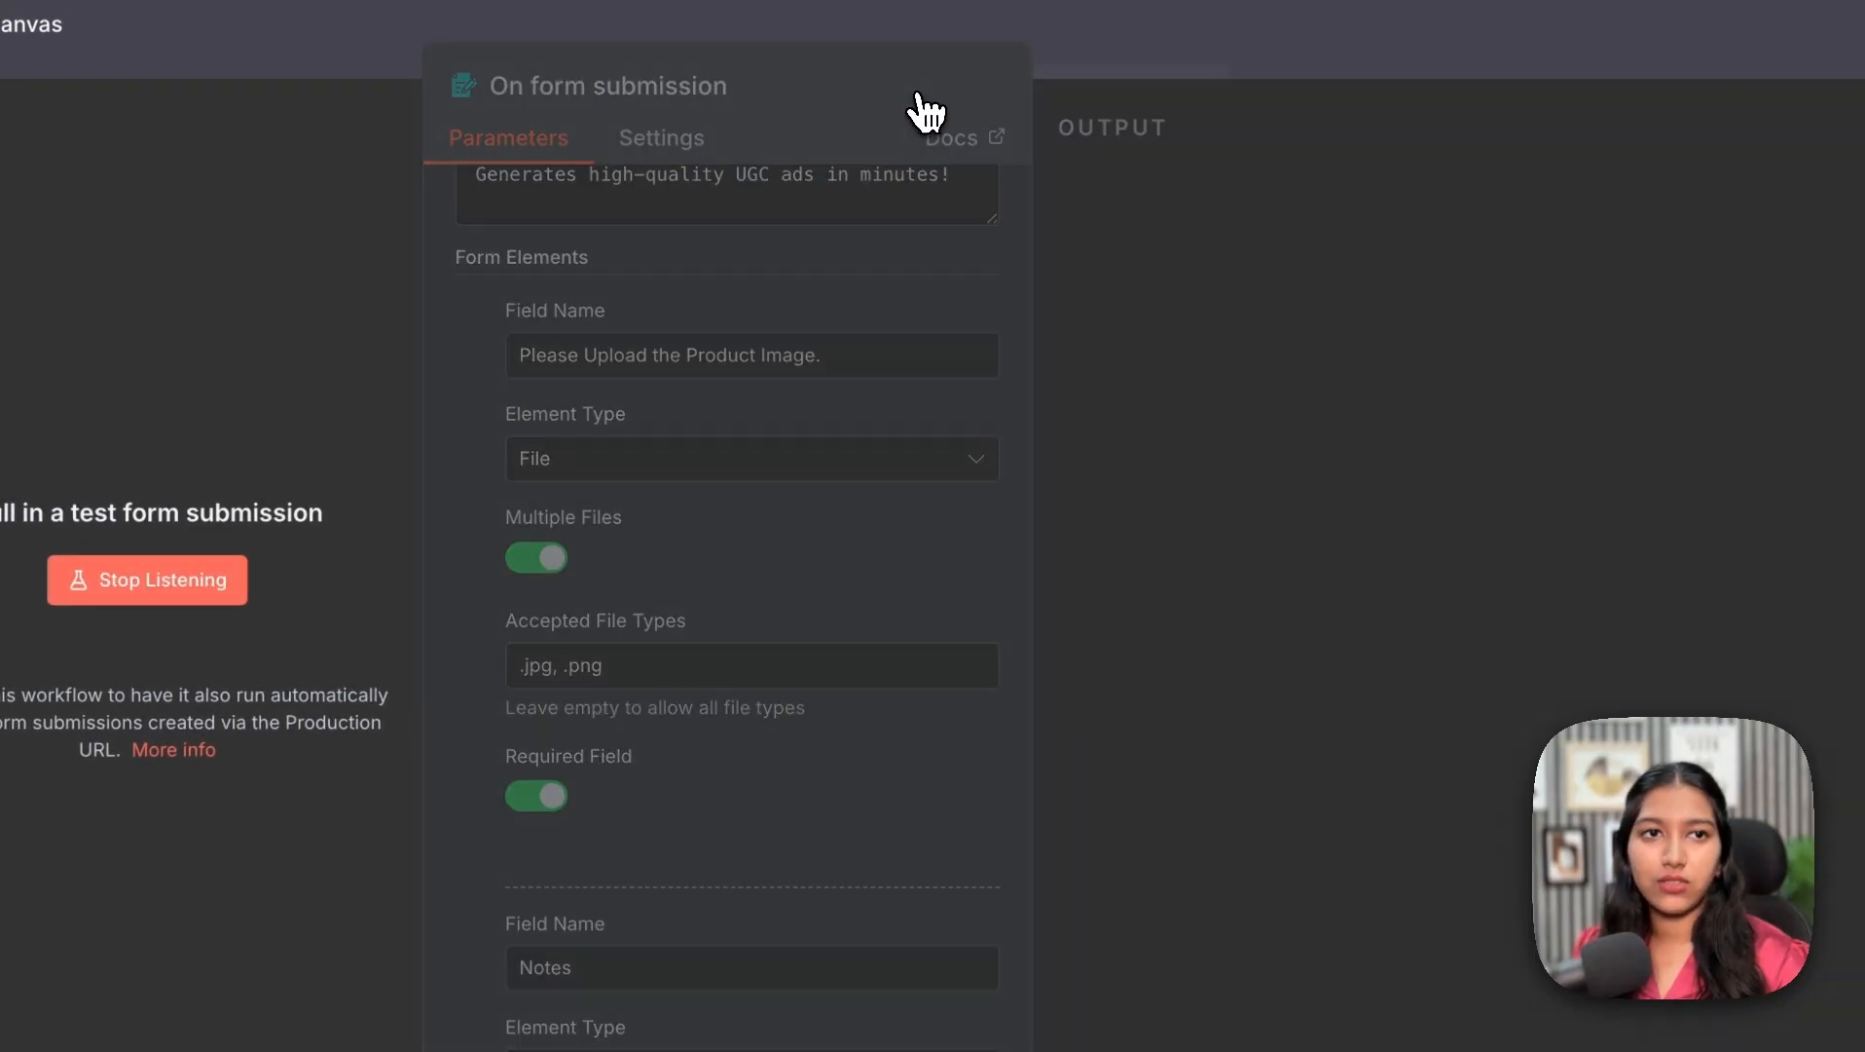
click(845, 384)
text(inf)
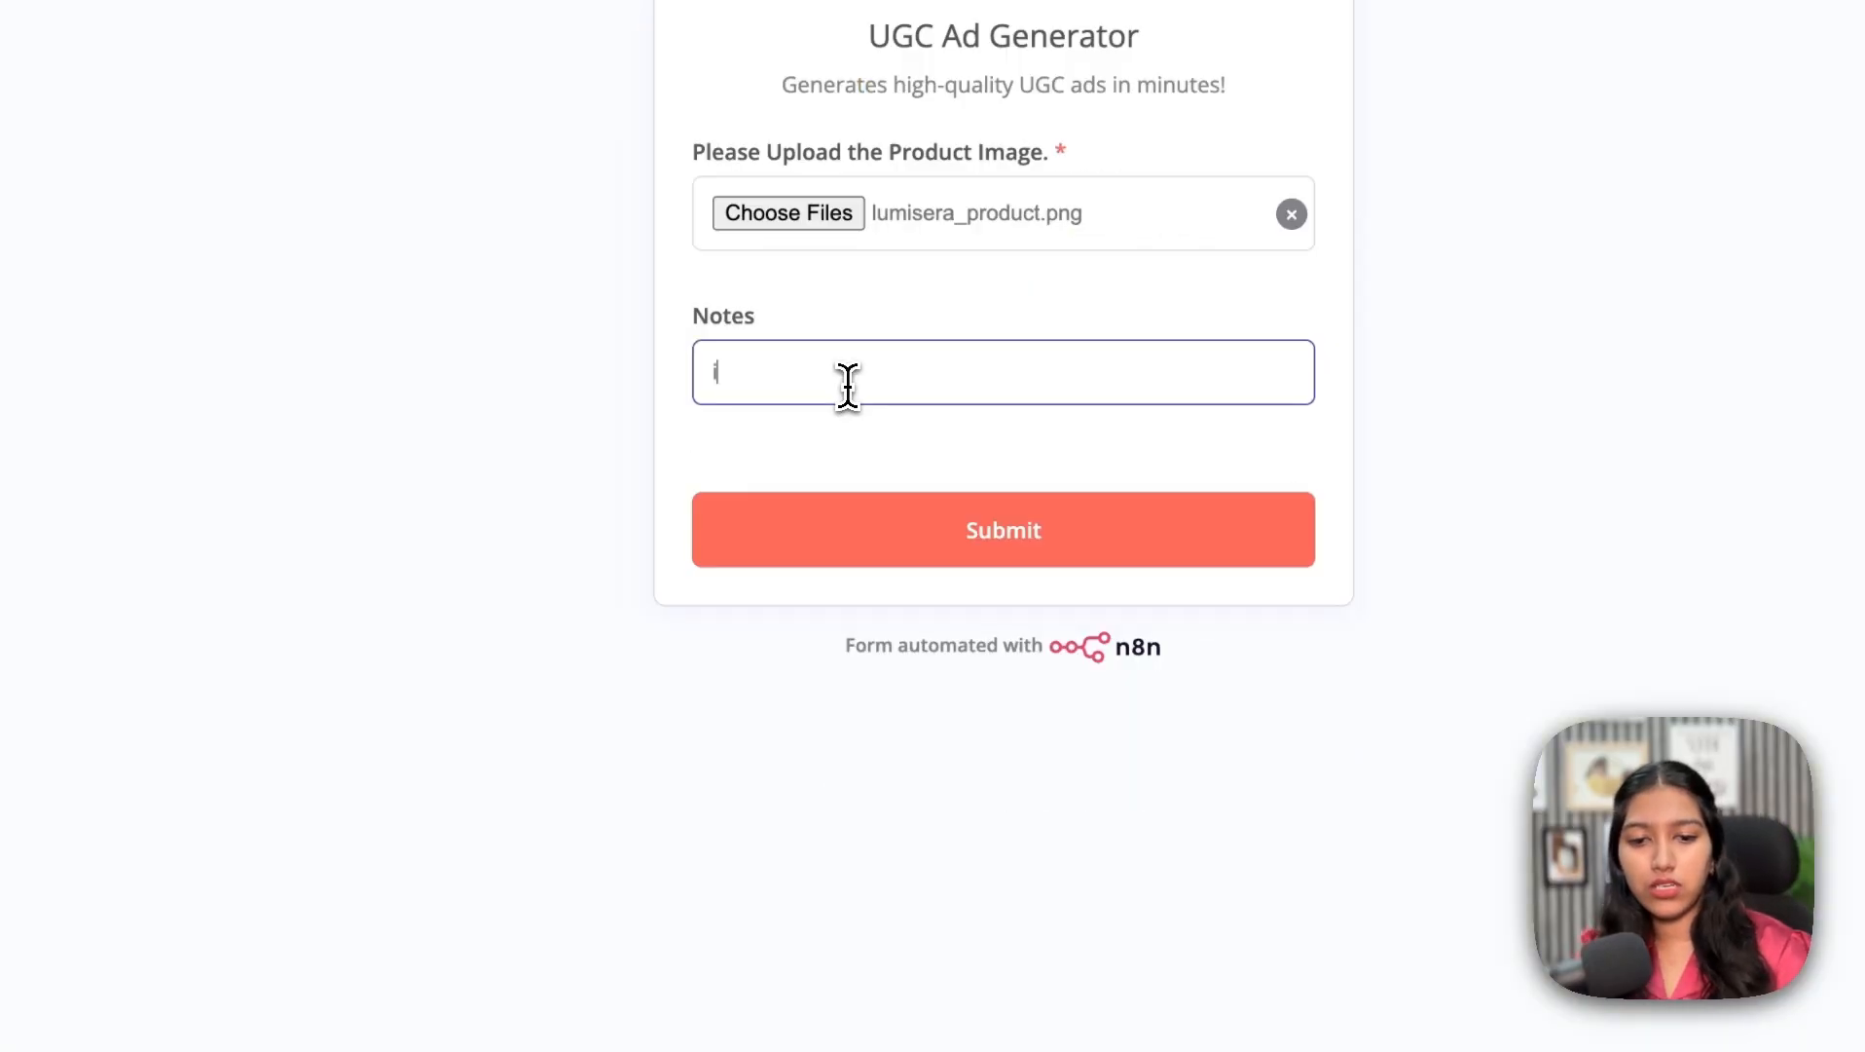
text(luencer promoting the product)
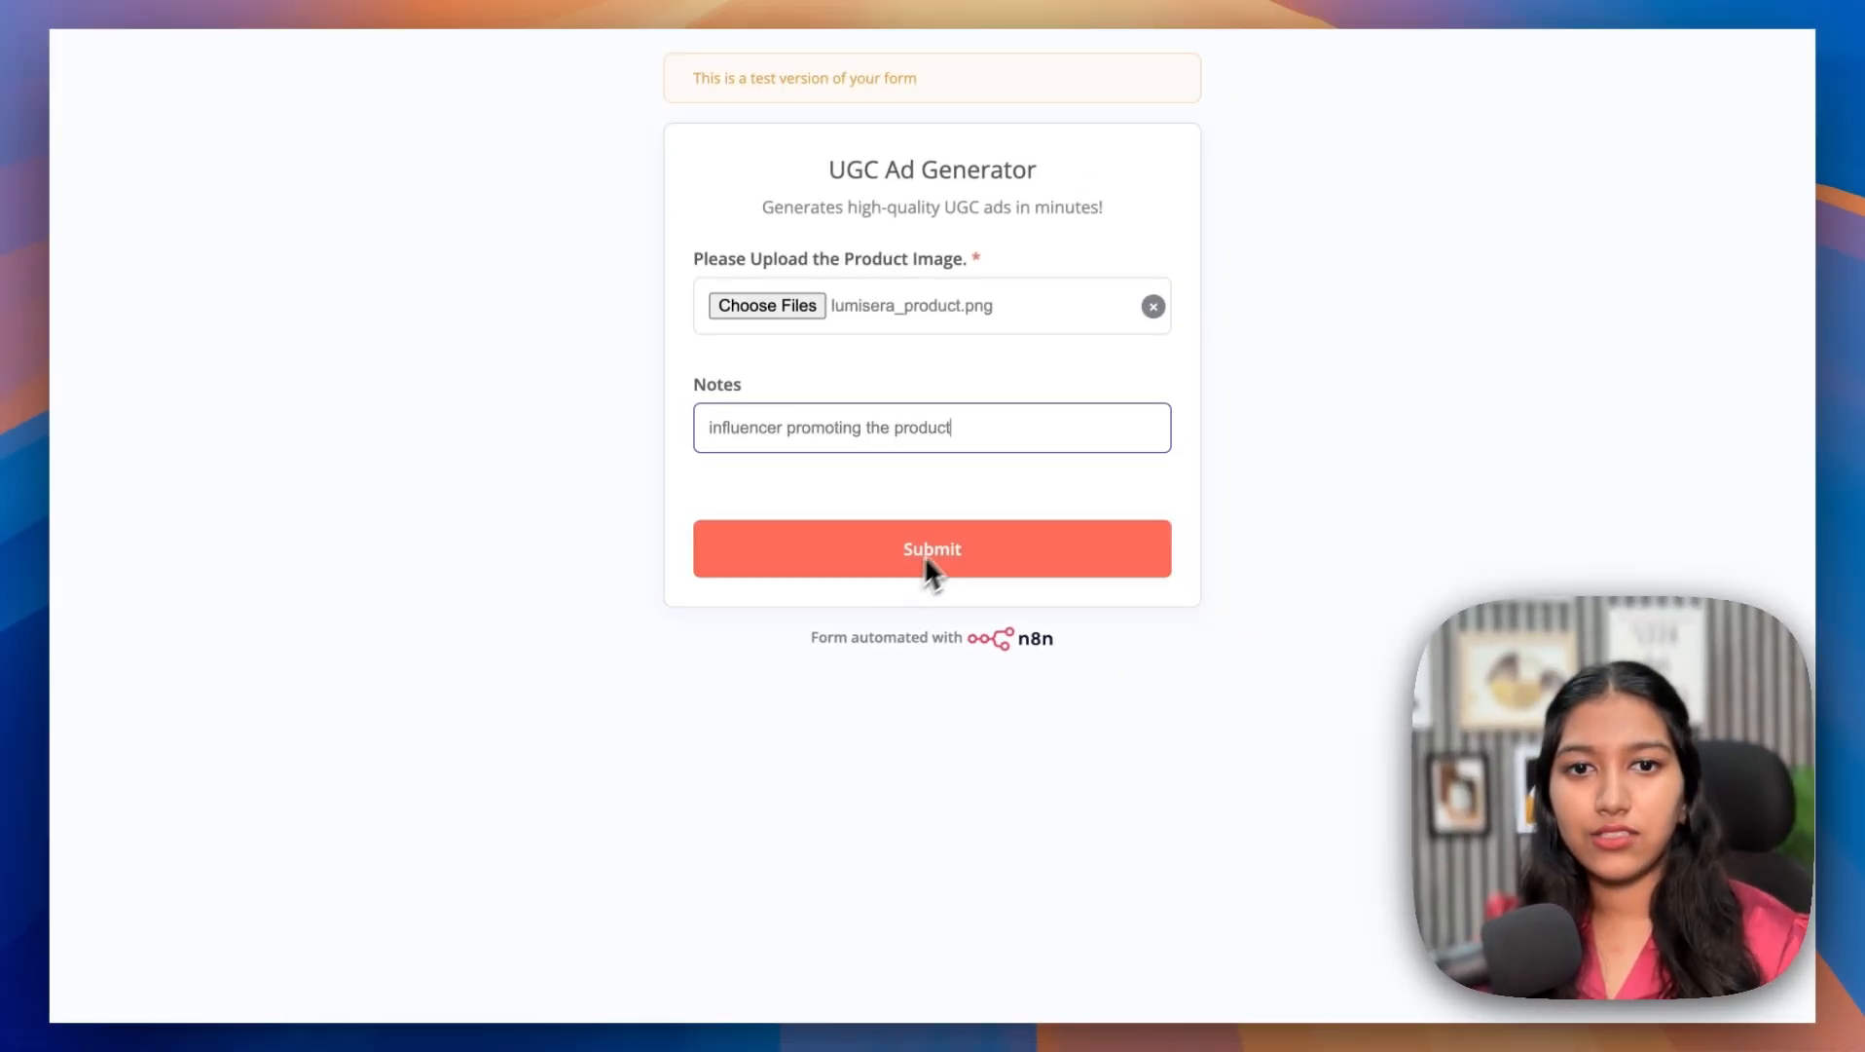
click(927, 555)
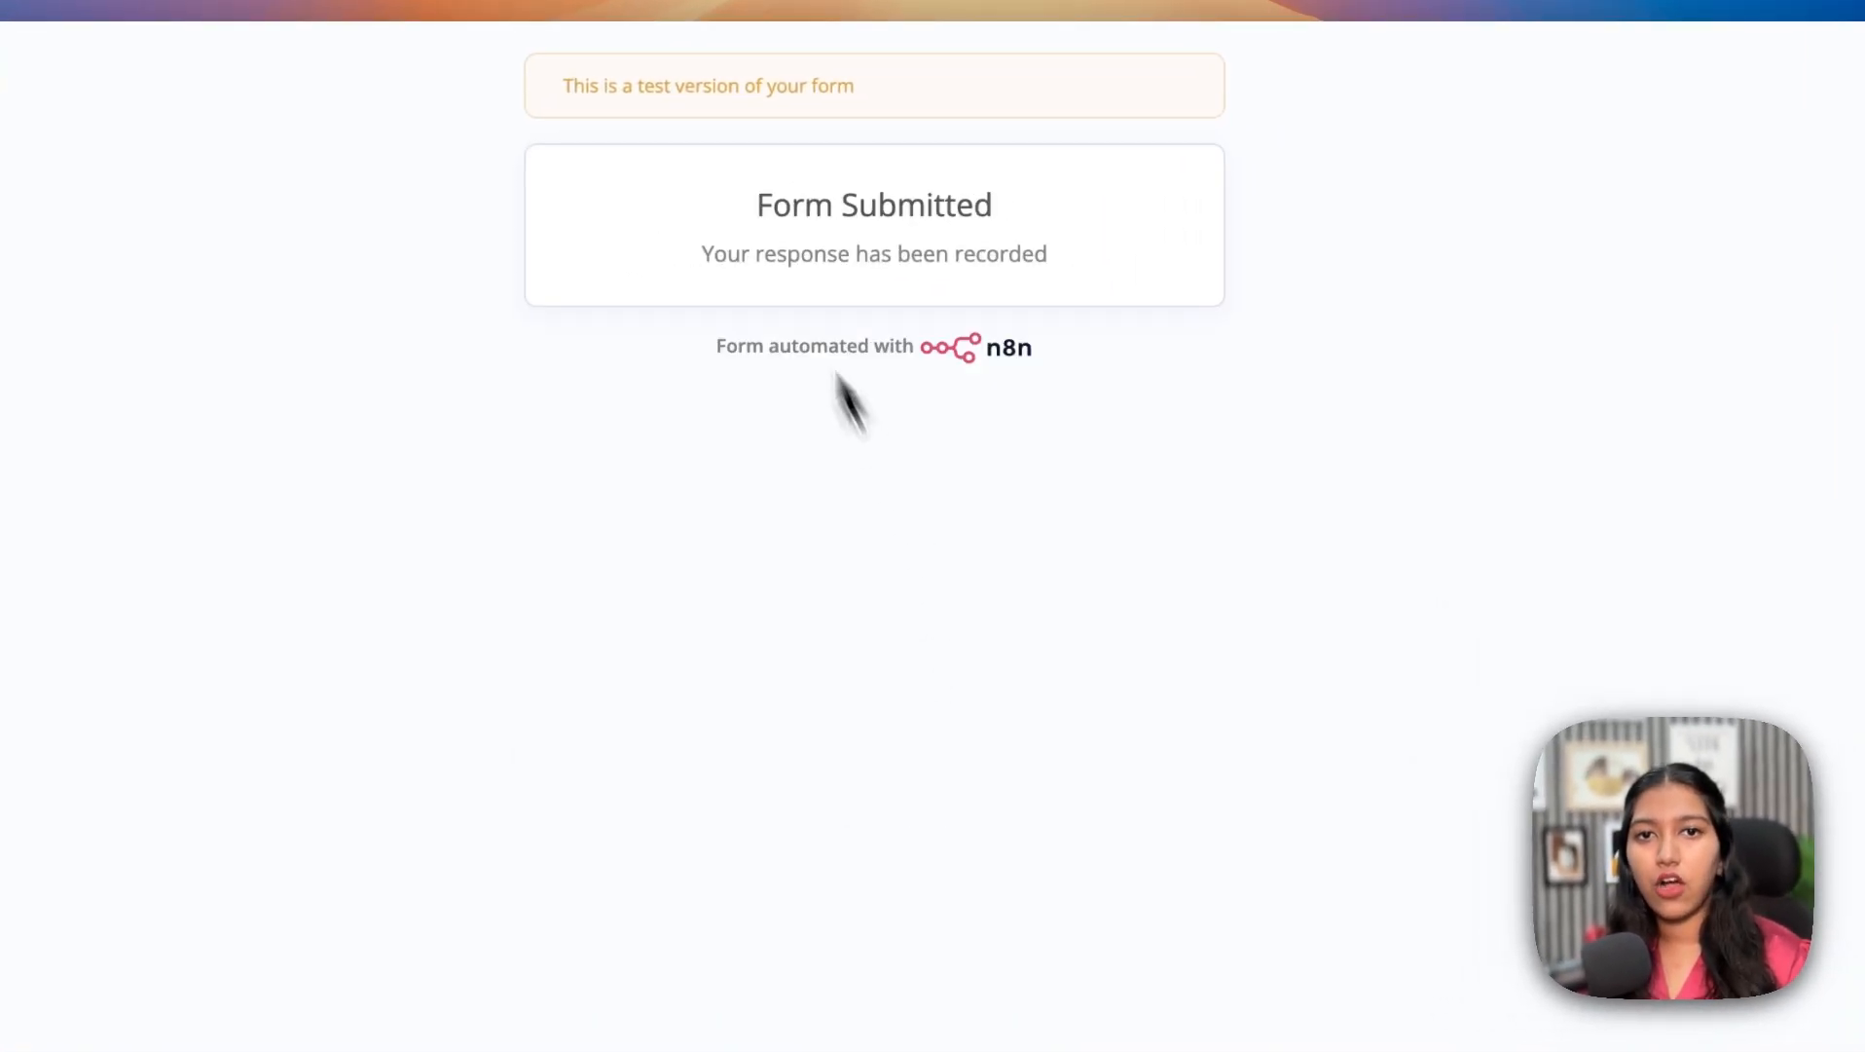
- Review the form trigger's output in Schema view, checking the uploaded image details and the submitted notes
triple_click(1074, 221)
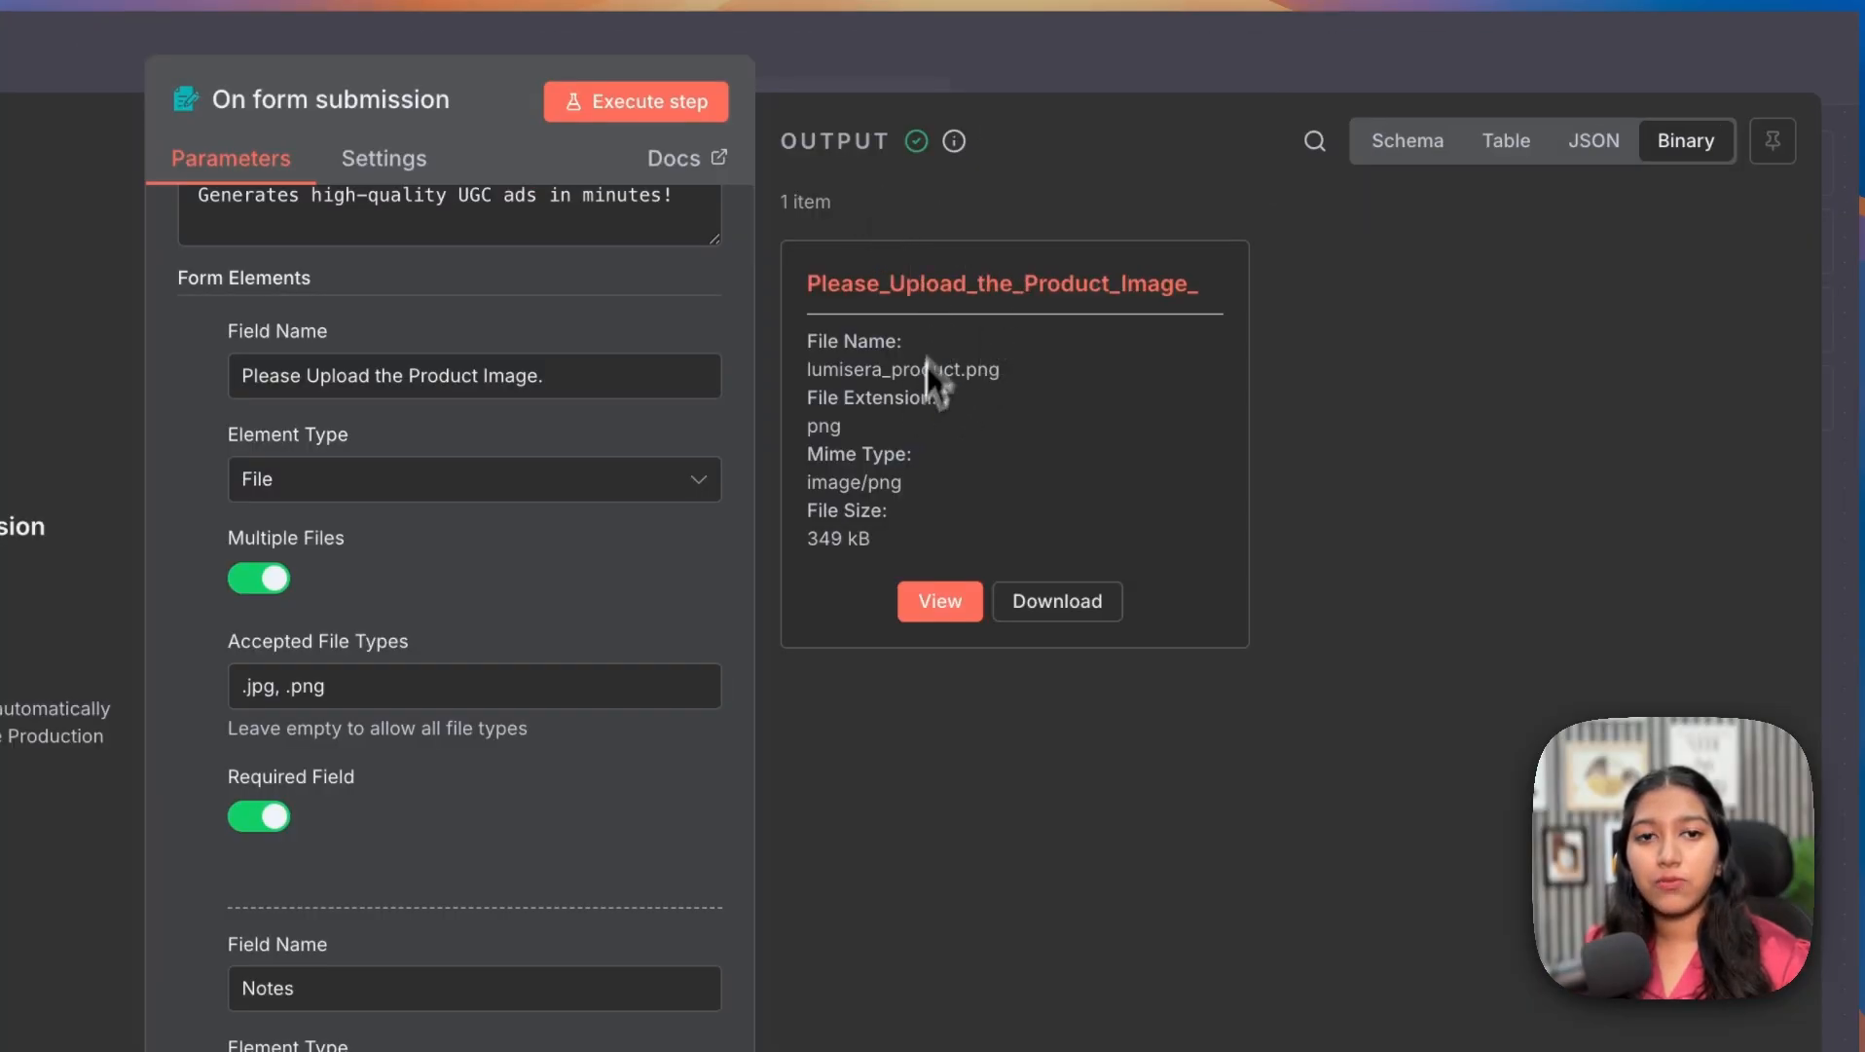
click(1408, 142)
drag(945, 513, 1279, 530)
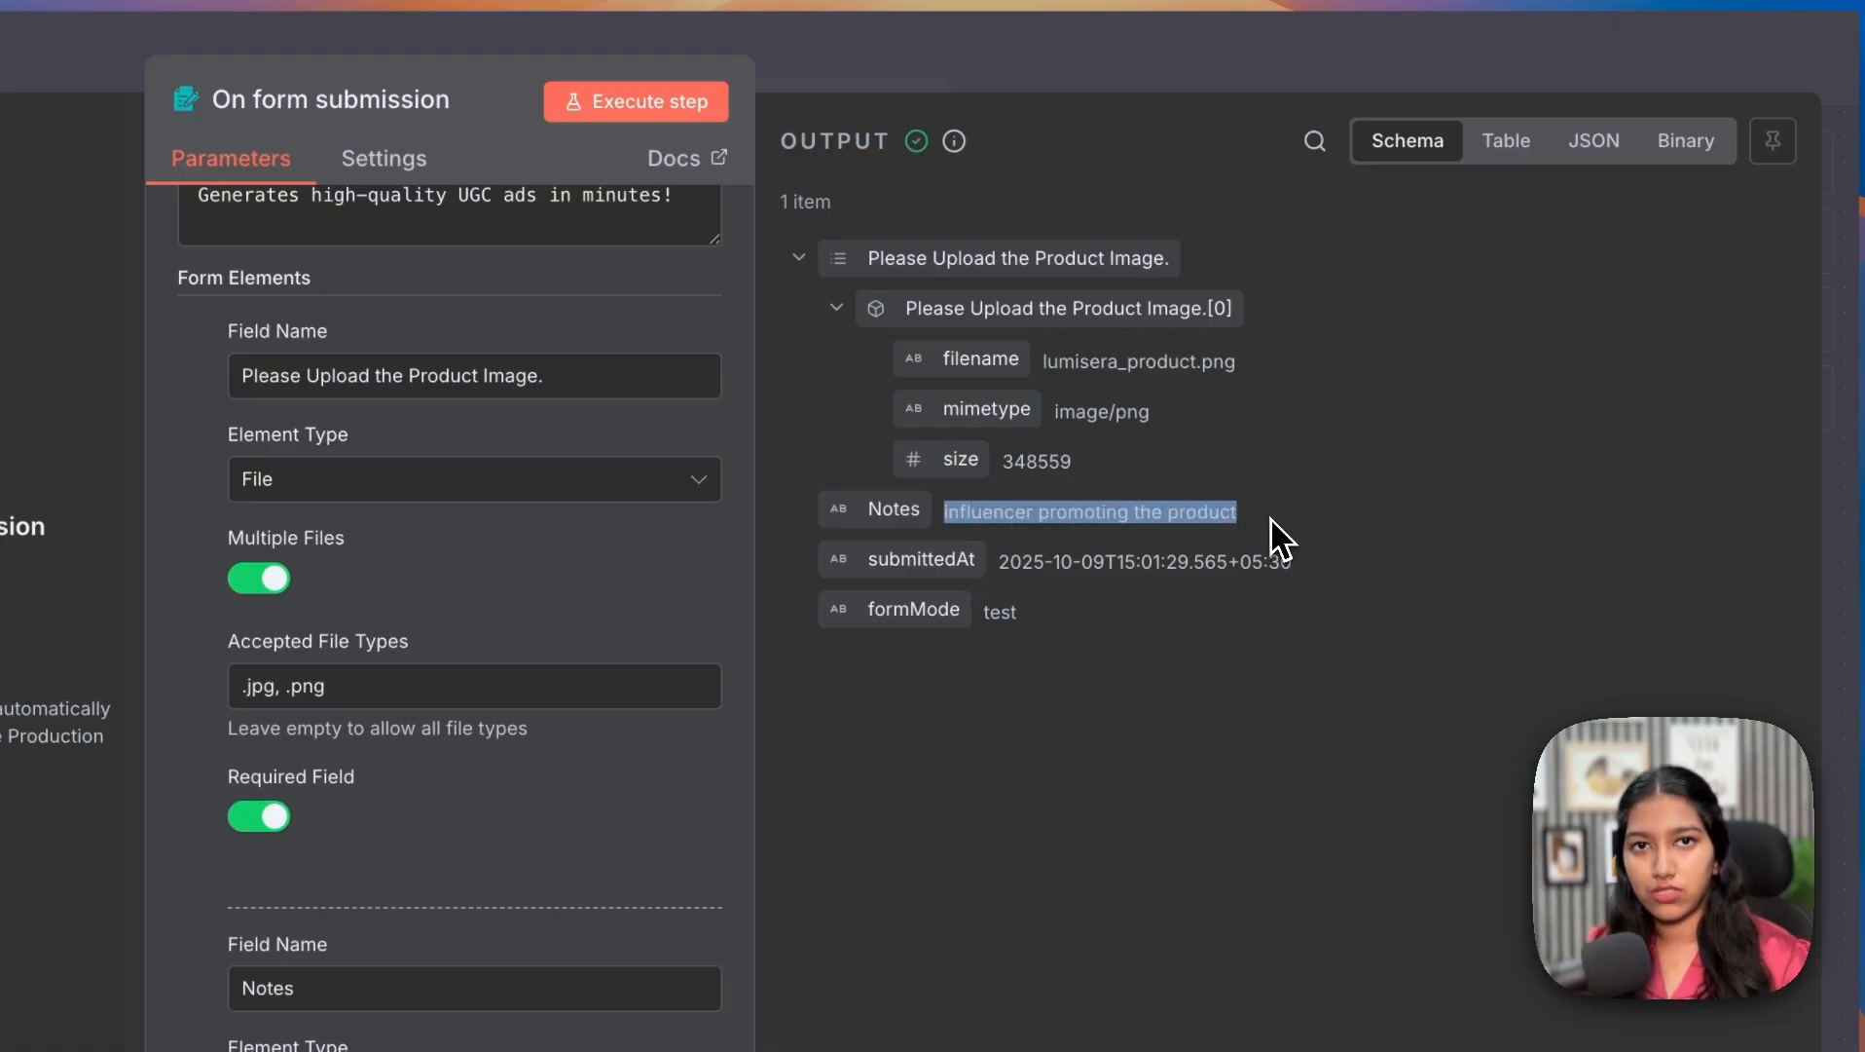
key(Escape)
- Rename the workflow as "UGC Ad Generator (Sora 2 API)"
click(1460, 88)
click(29, 77)
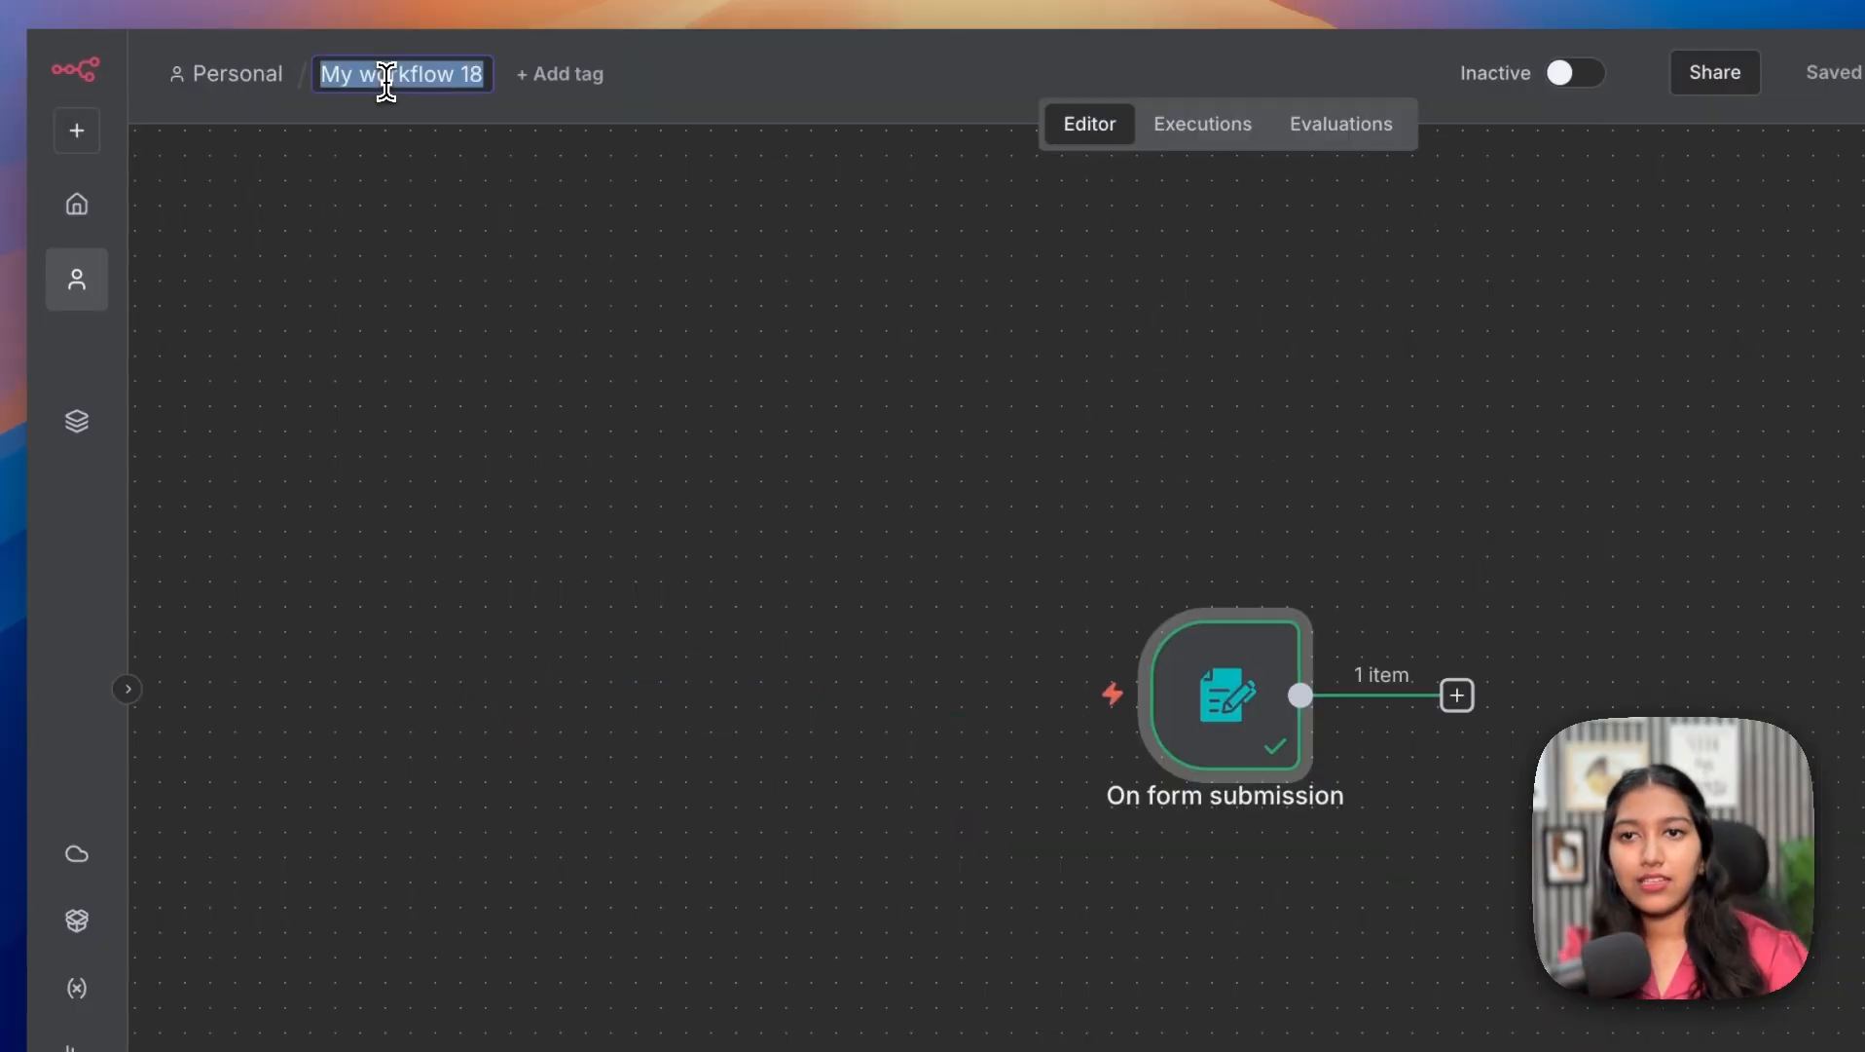
text(UGC)
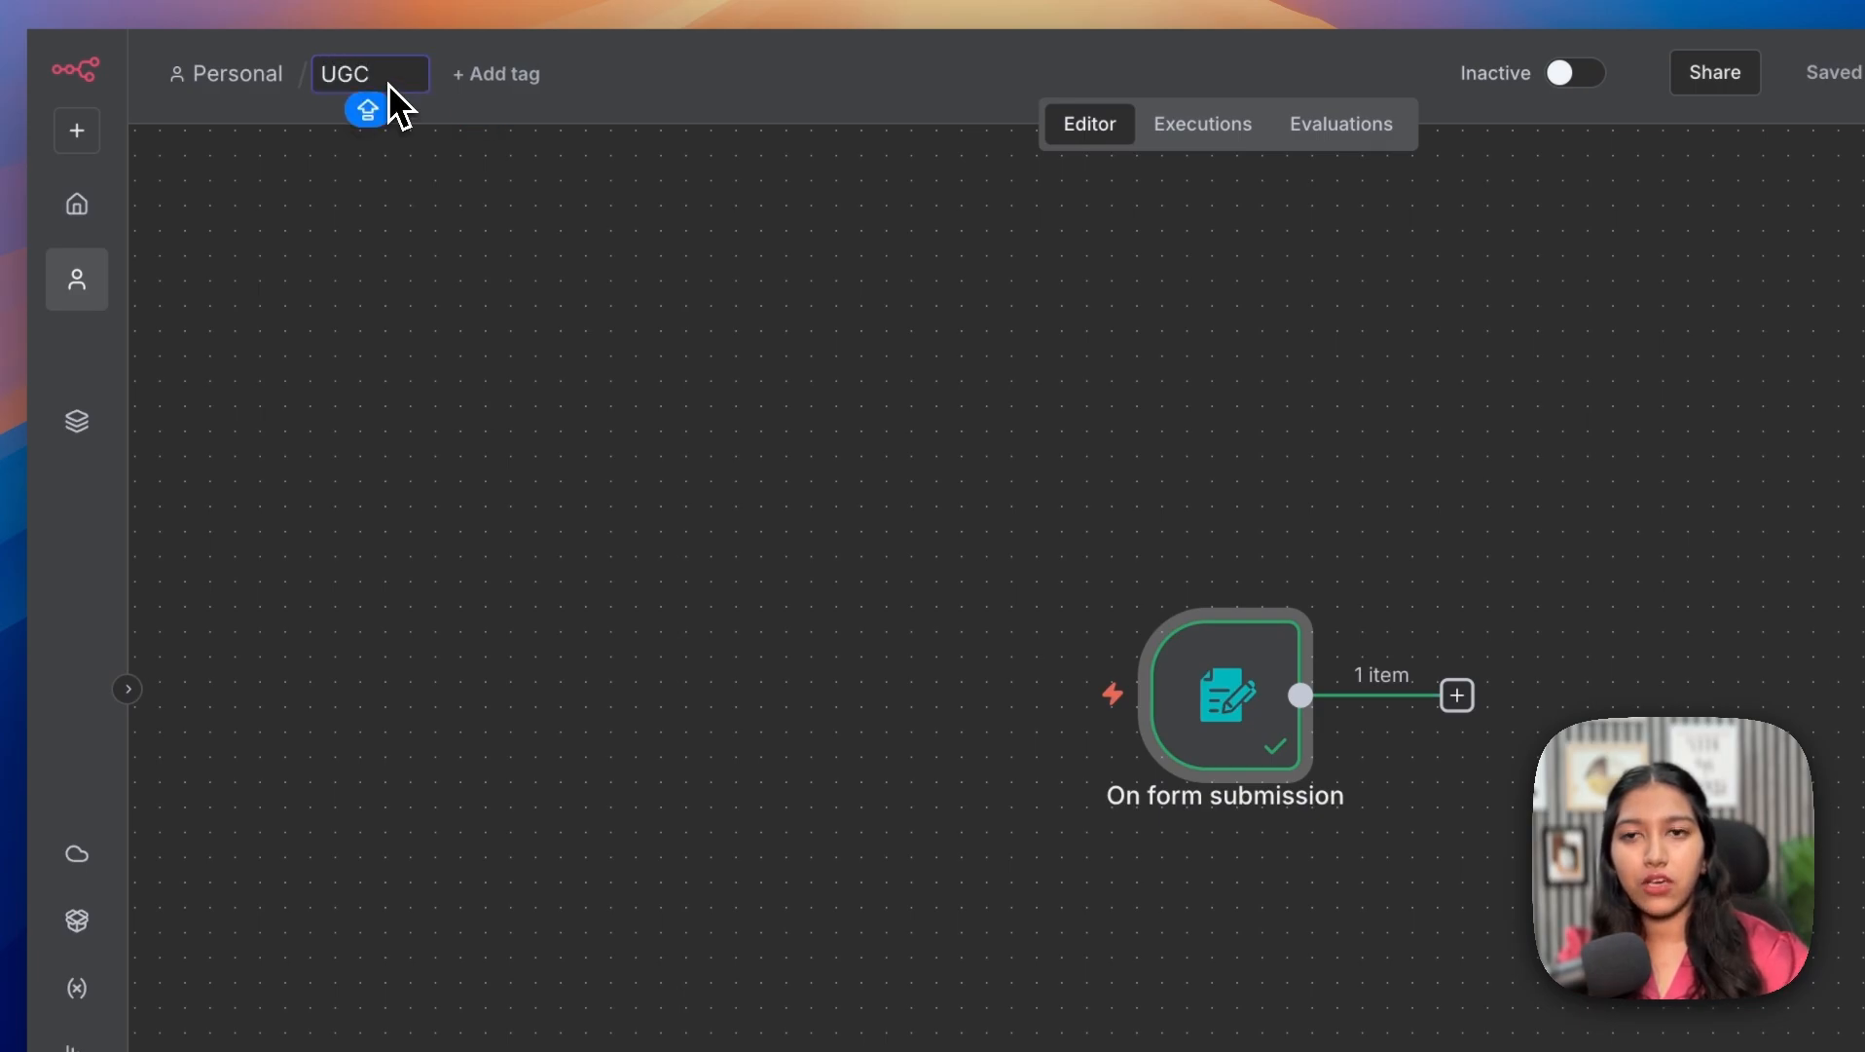
text( Ad Generator (Sora)2 API))
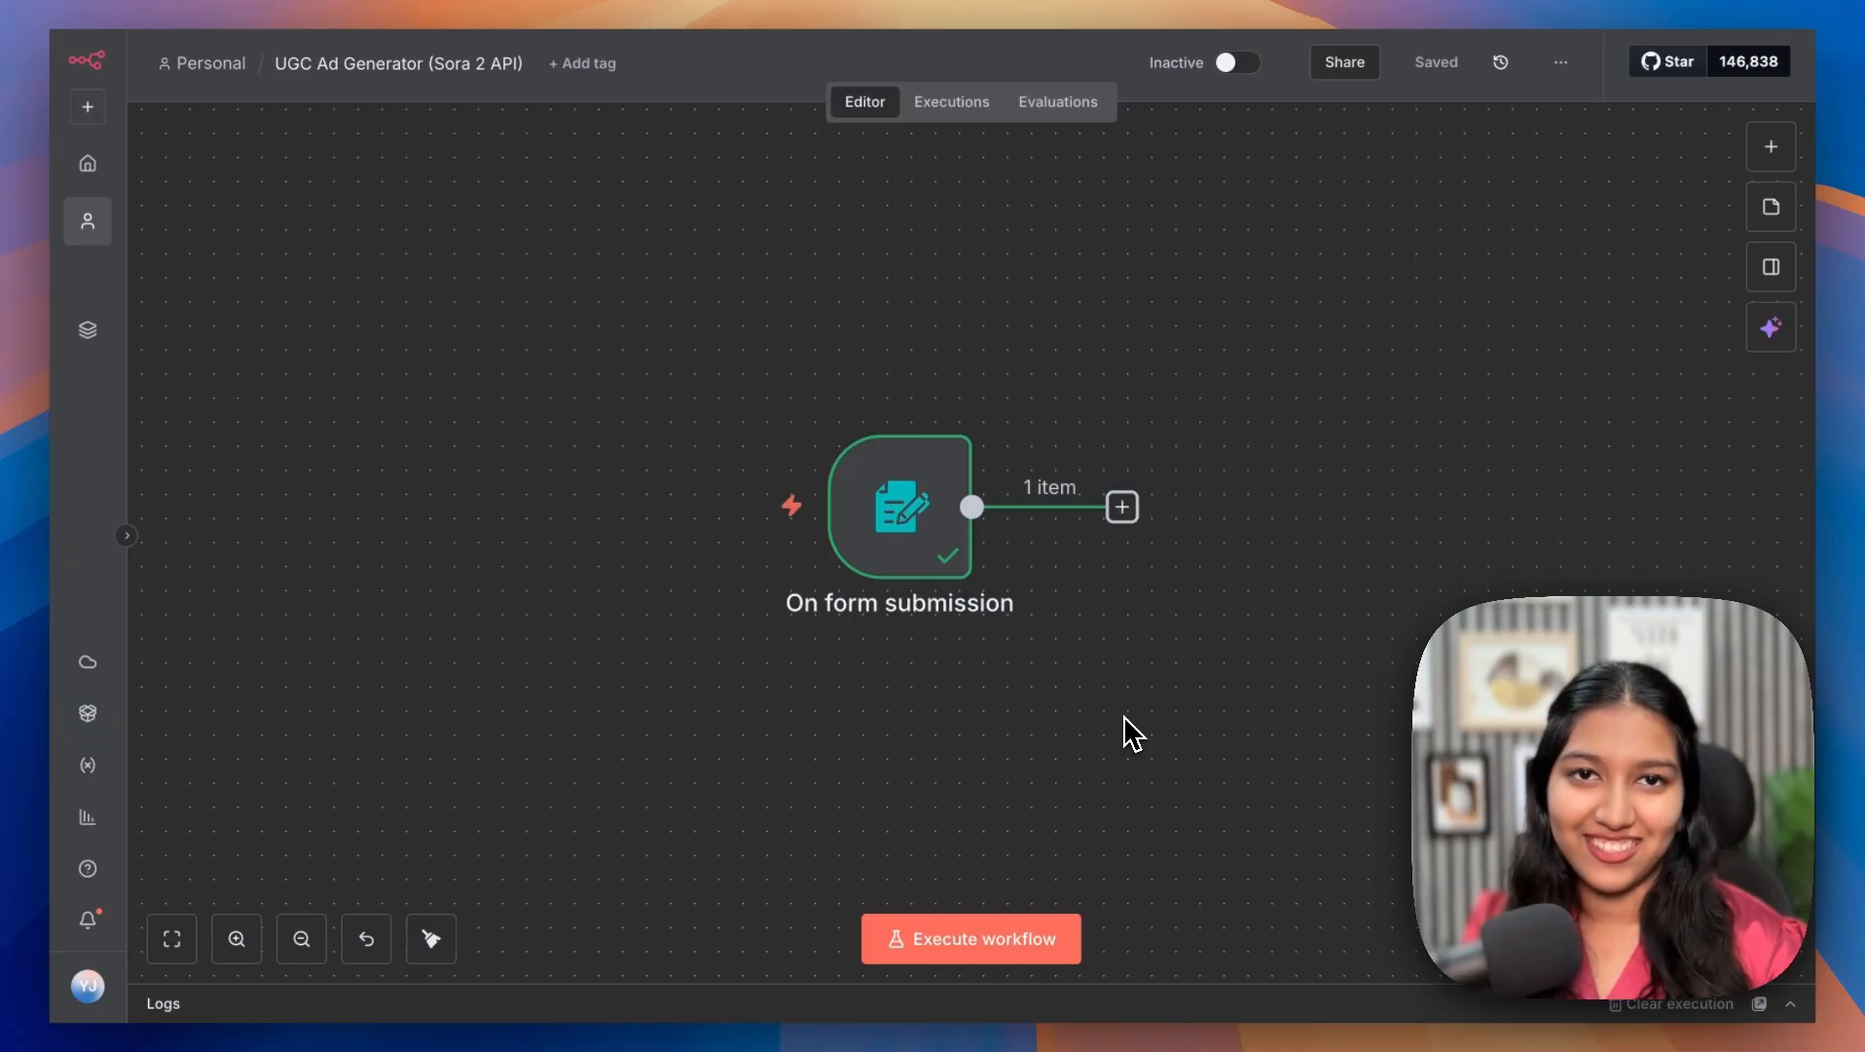
- Add an AI Agent node directly after the On form submission trigger
click(1123, 506)
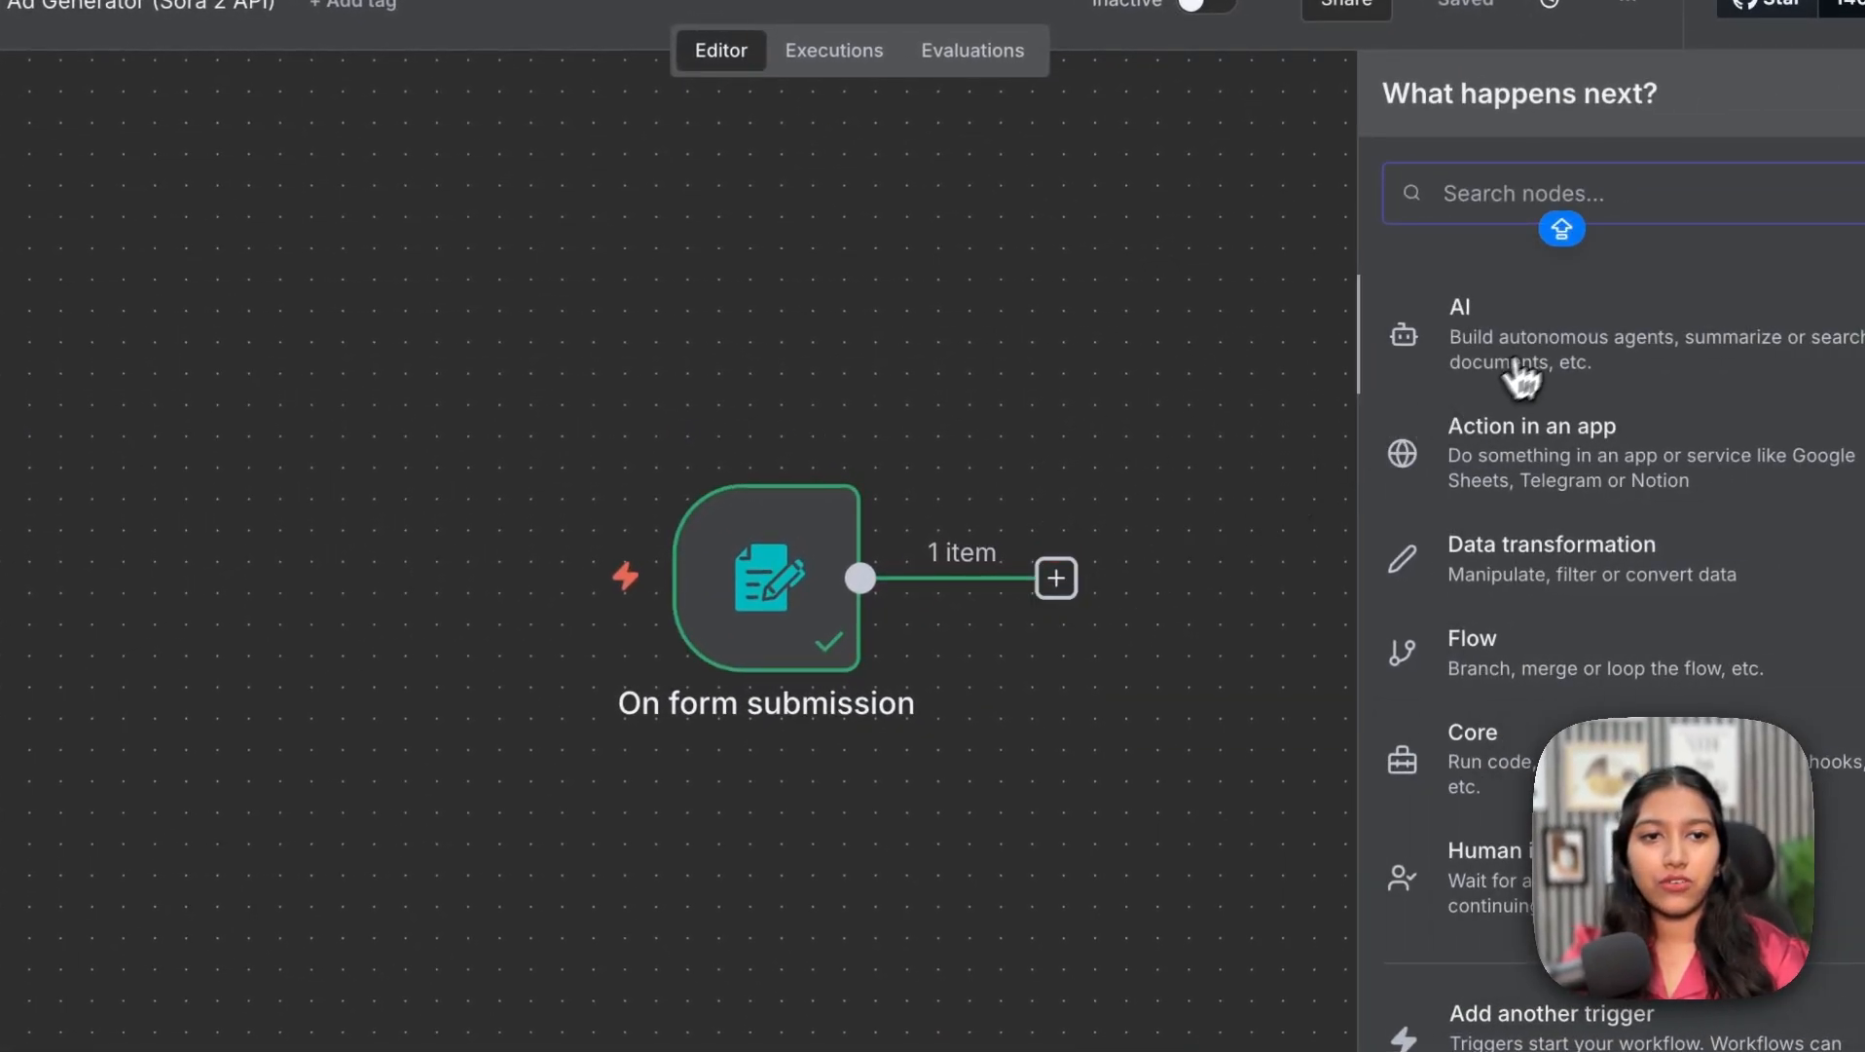
click(1519, 356)
click(1536, 550)
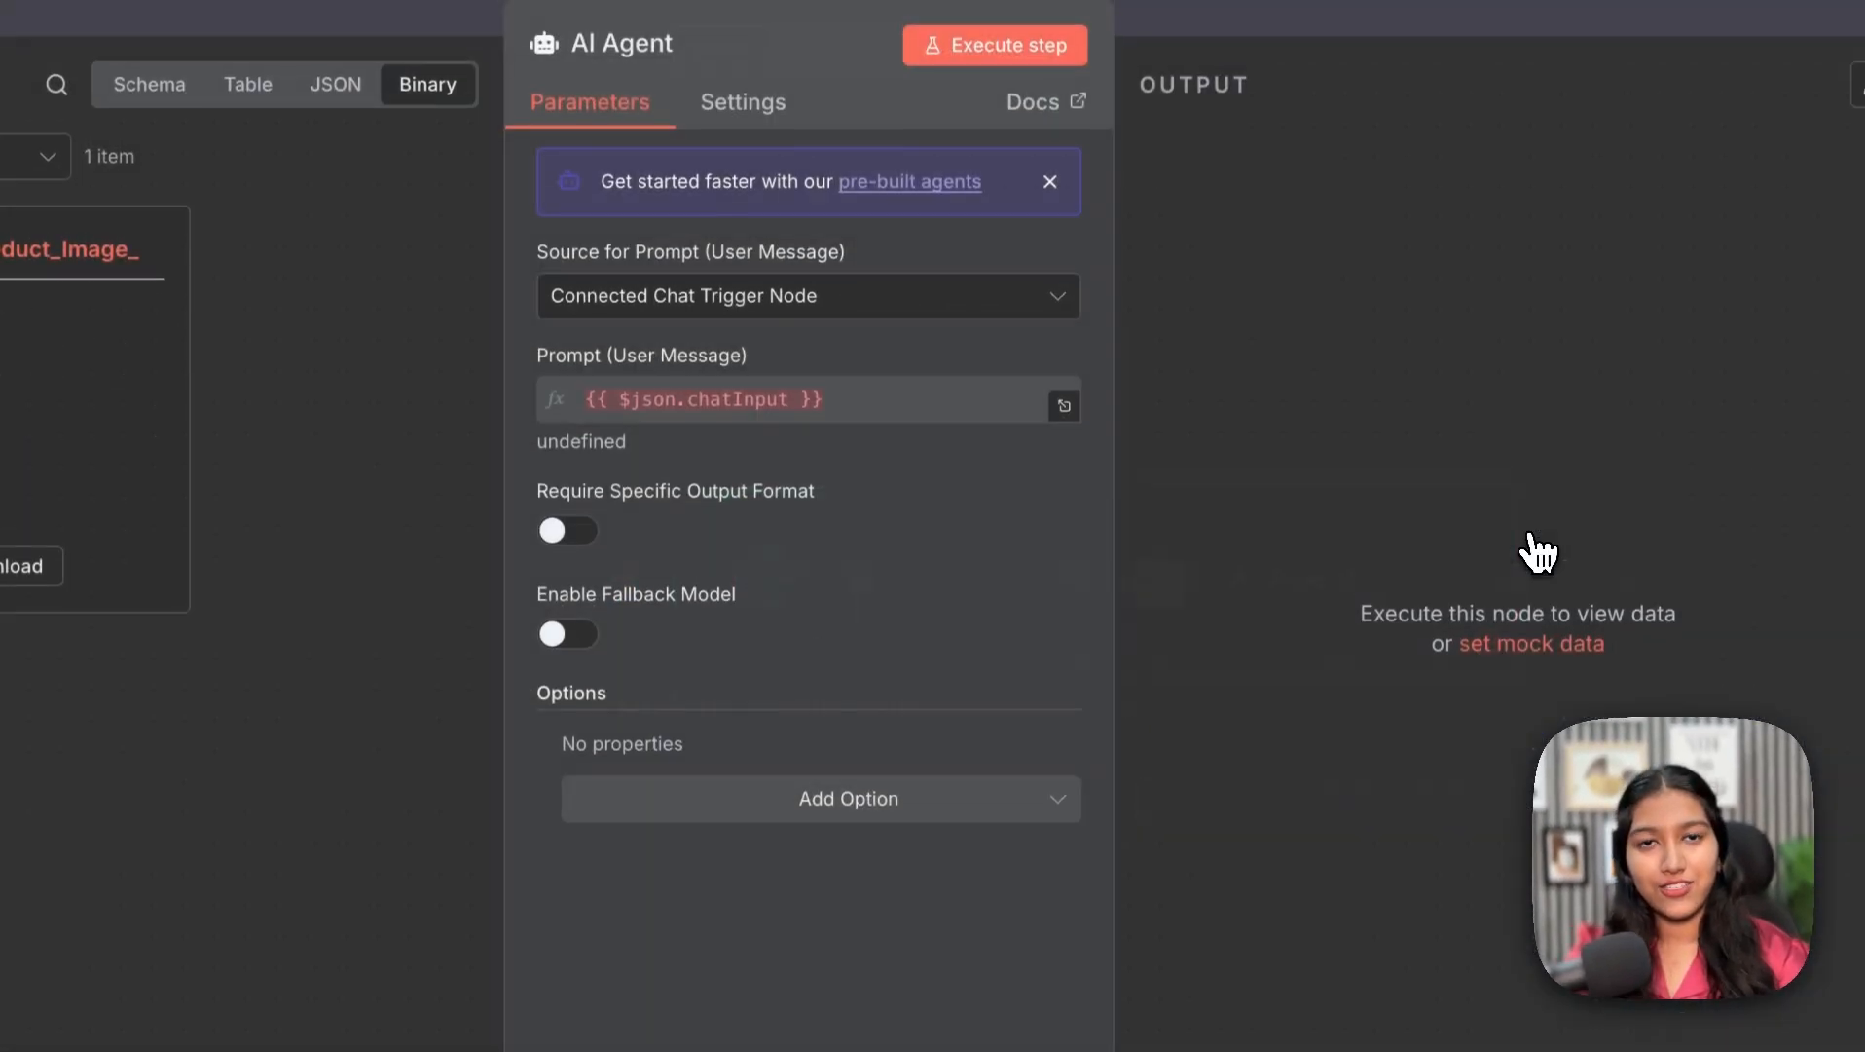
- Set the AI Agent's user prompt source to "Define below" and add the System Message option
click(876, 251)
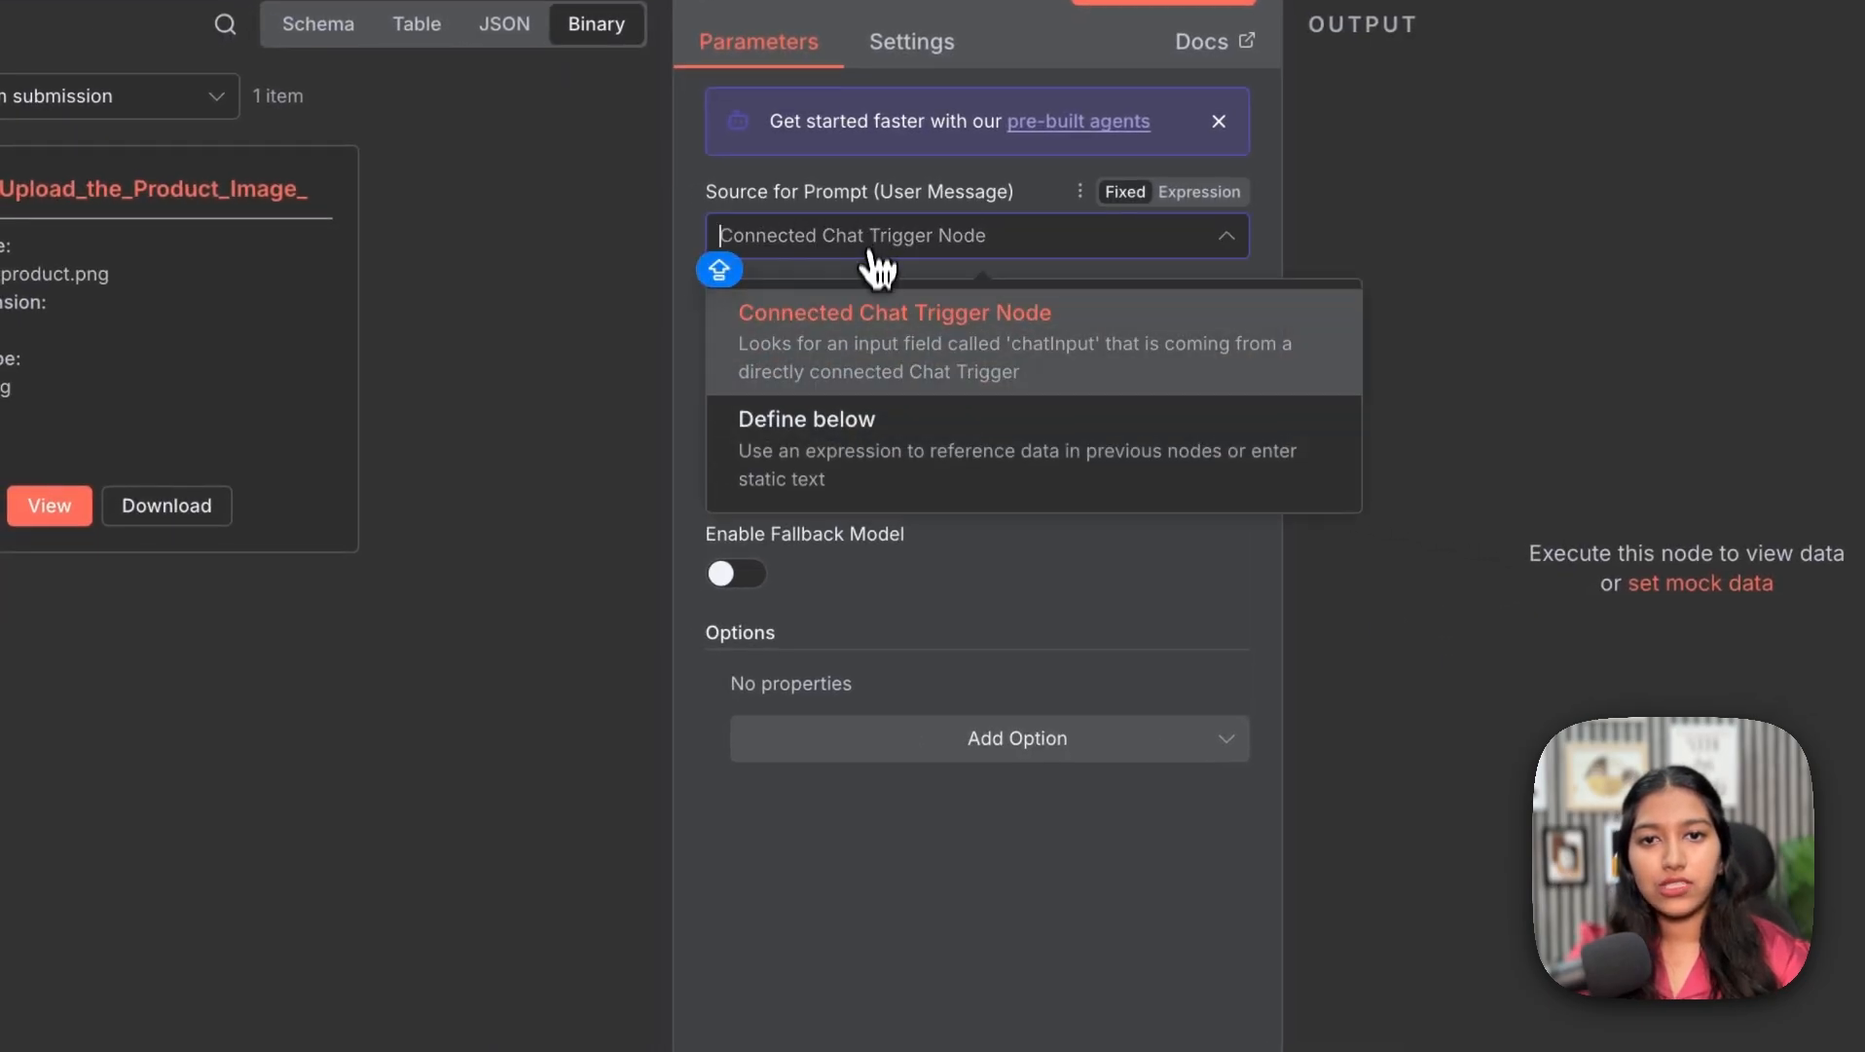
click(862, 462)
click(861, 358)
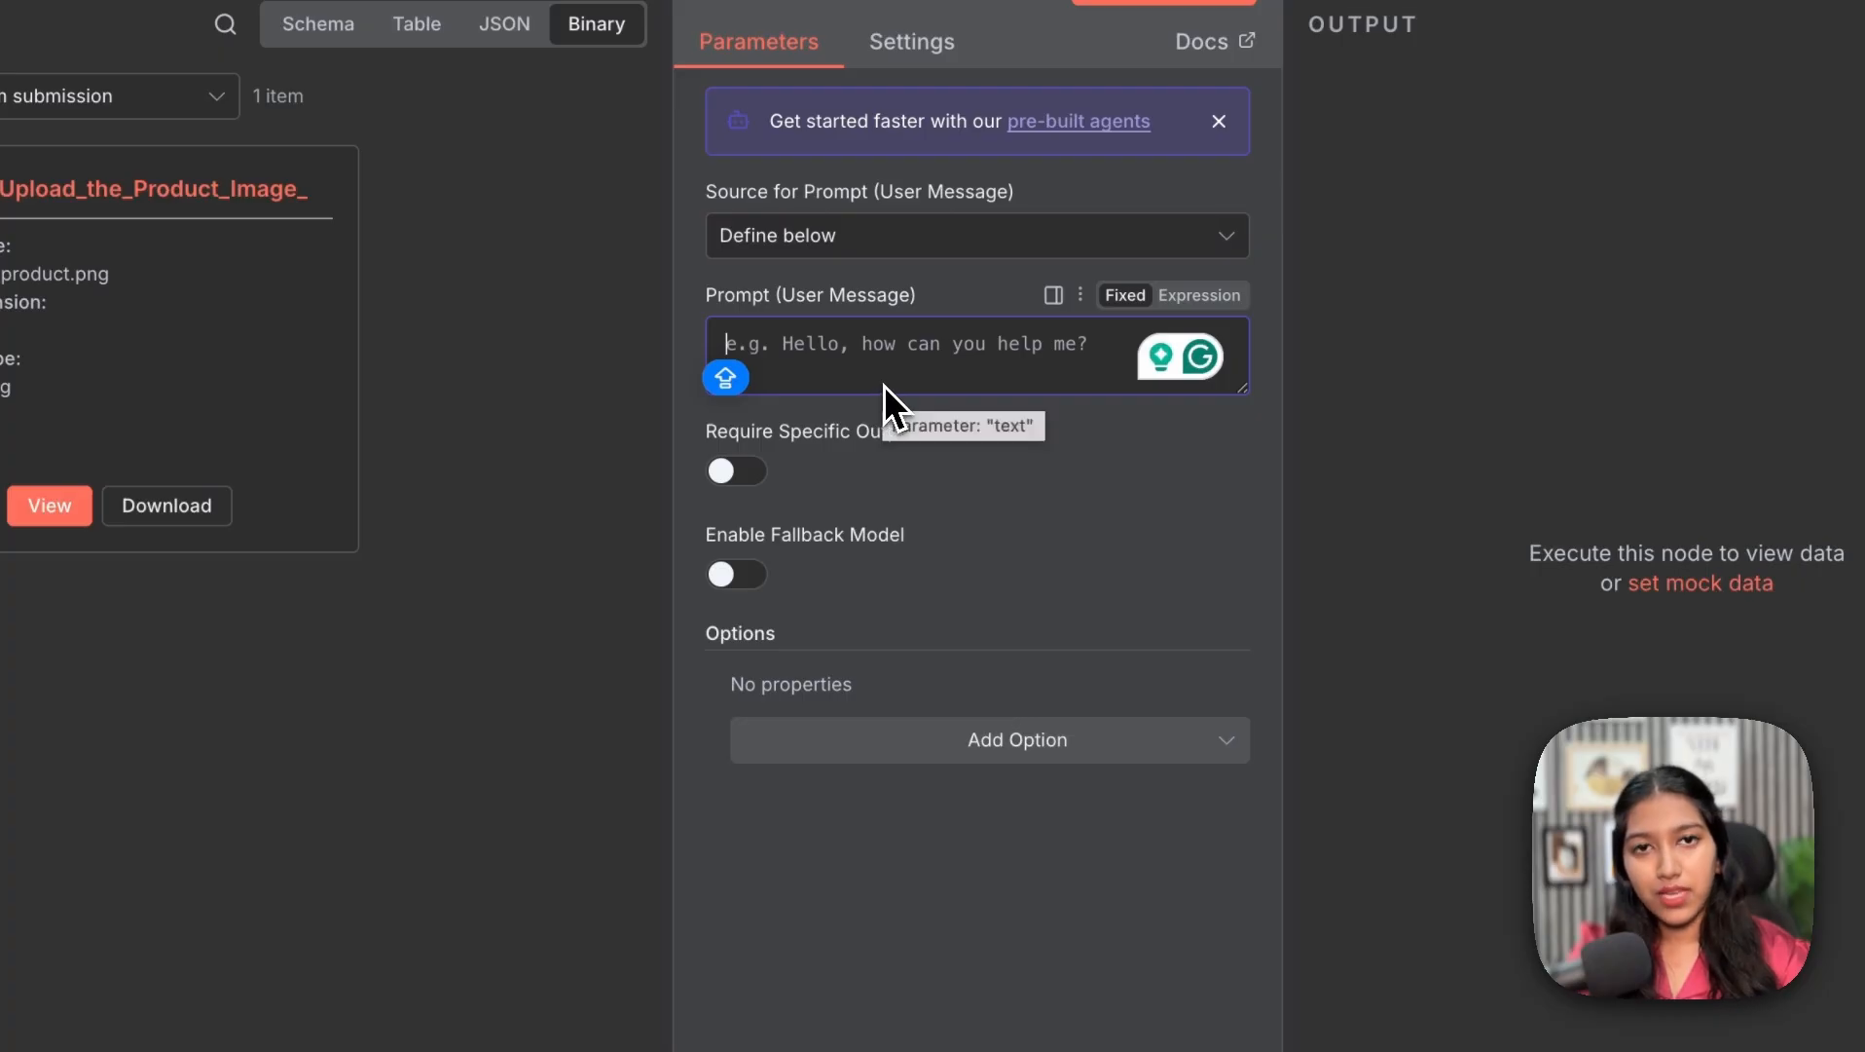
click(1008, 735)
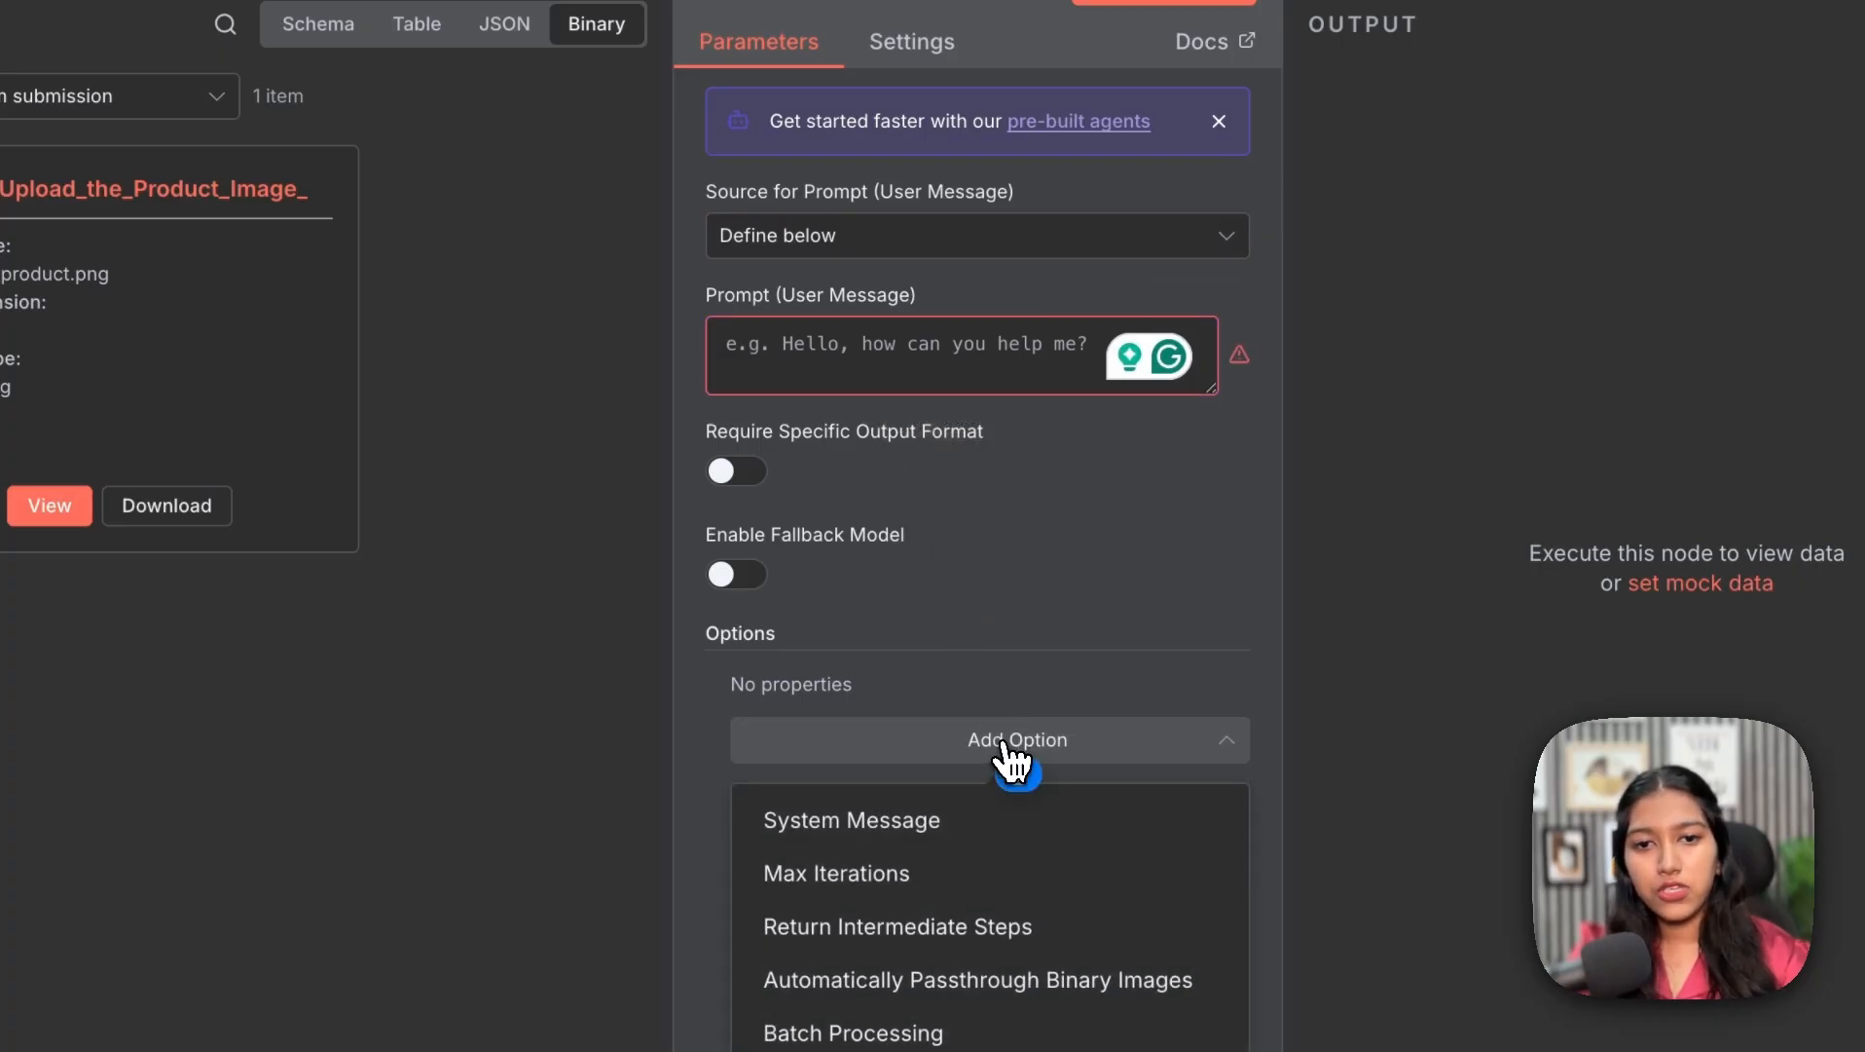
click(894, 819)
- Set the AI Agent's user prompt to "Notes:" followed by the Notes value mapped from the form submission
click(804, 359)
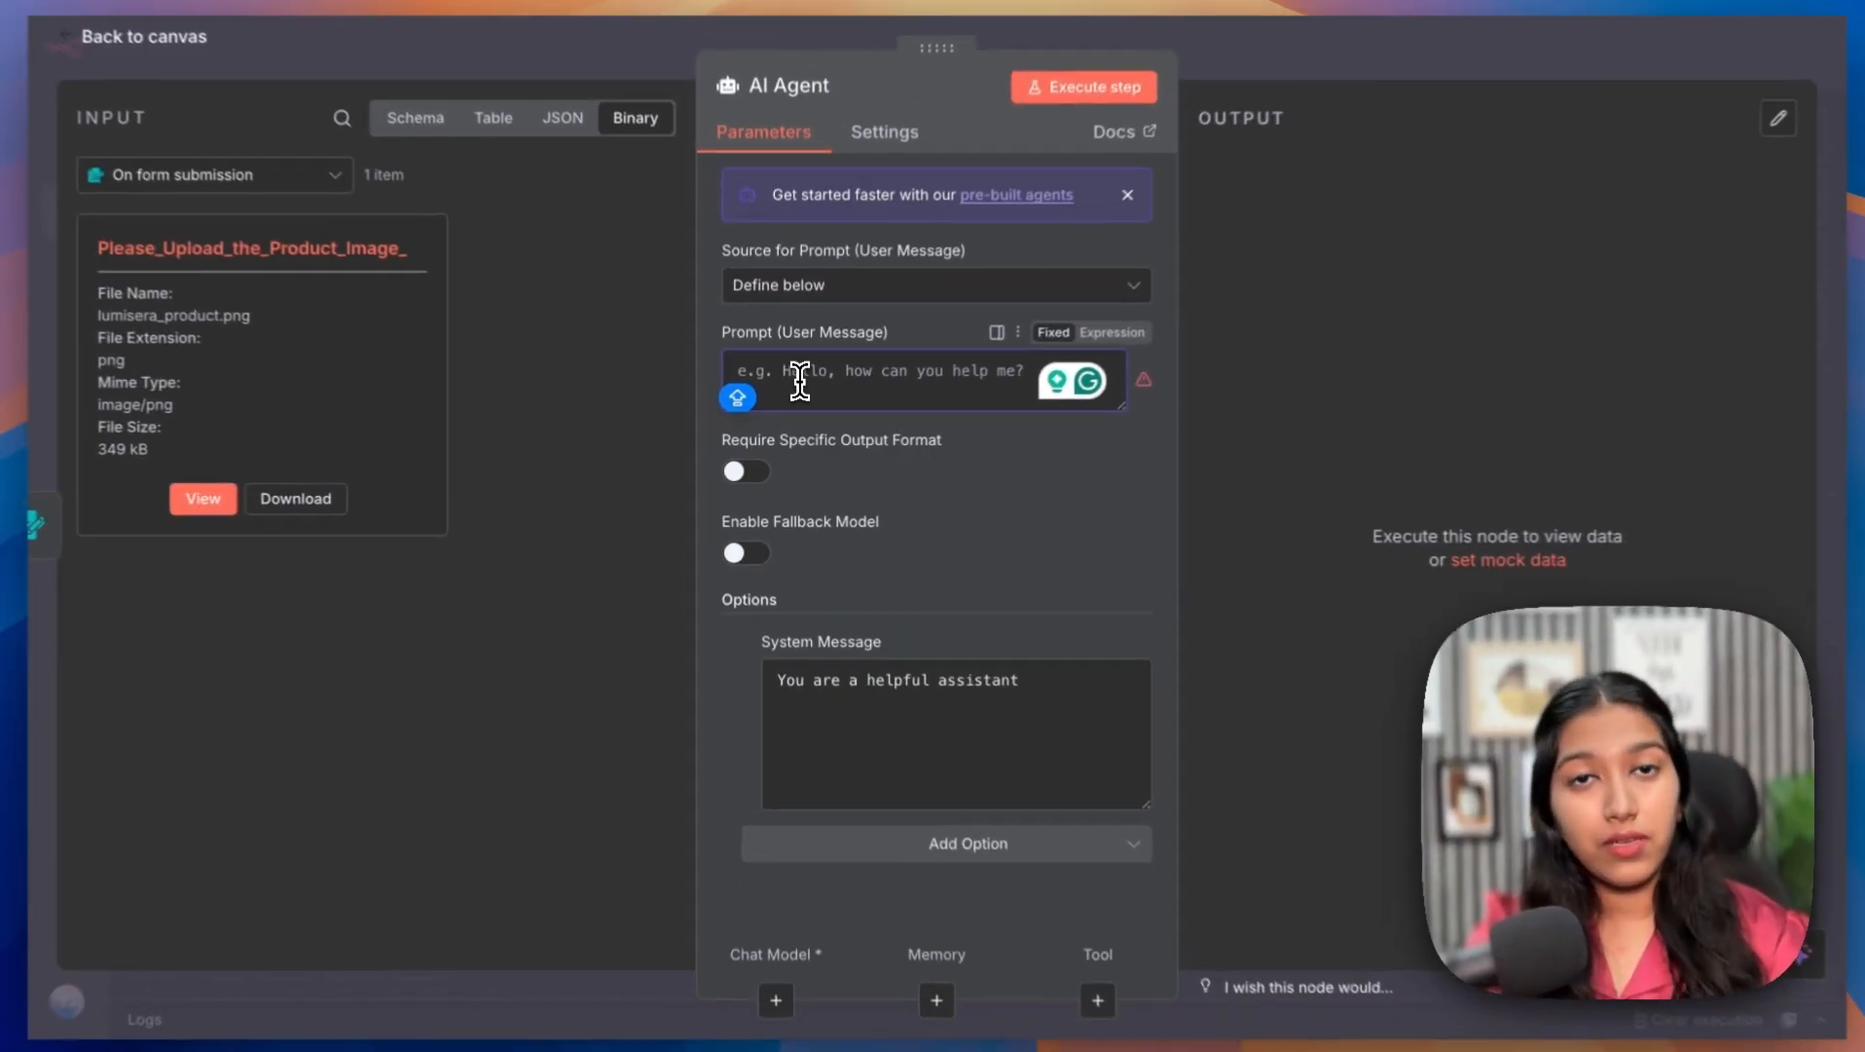
text(Notes:)
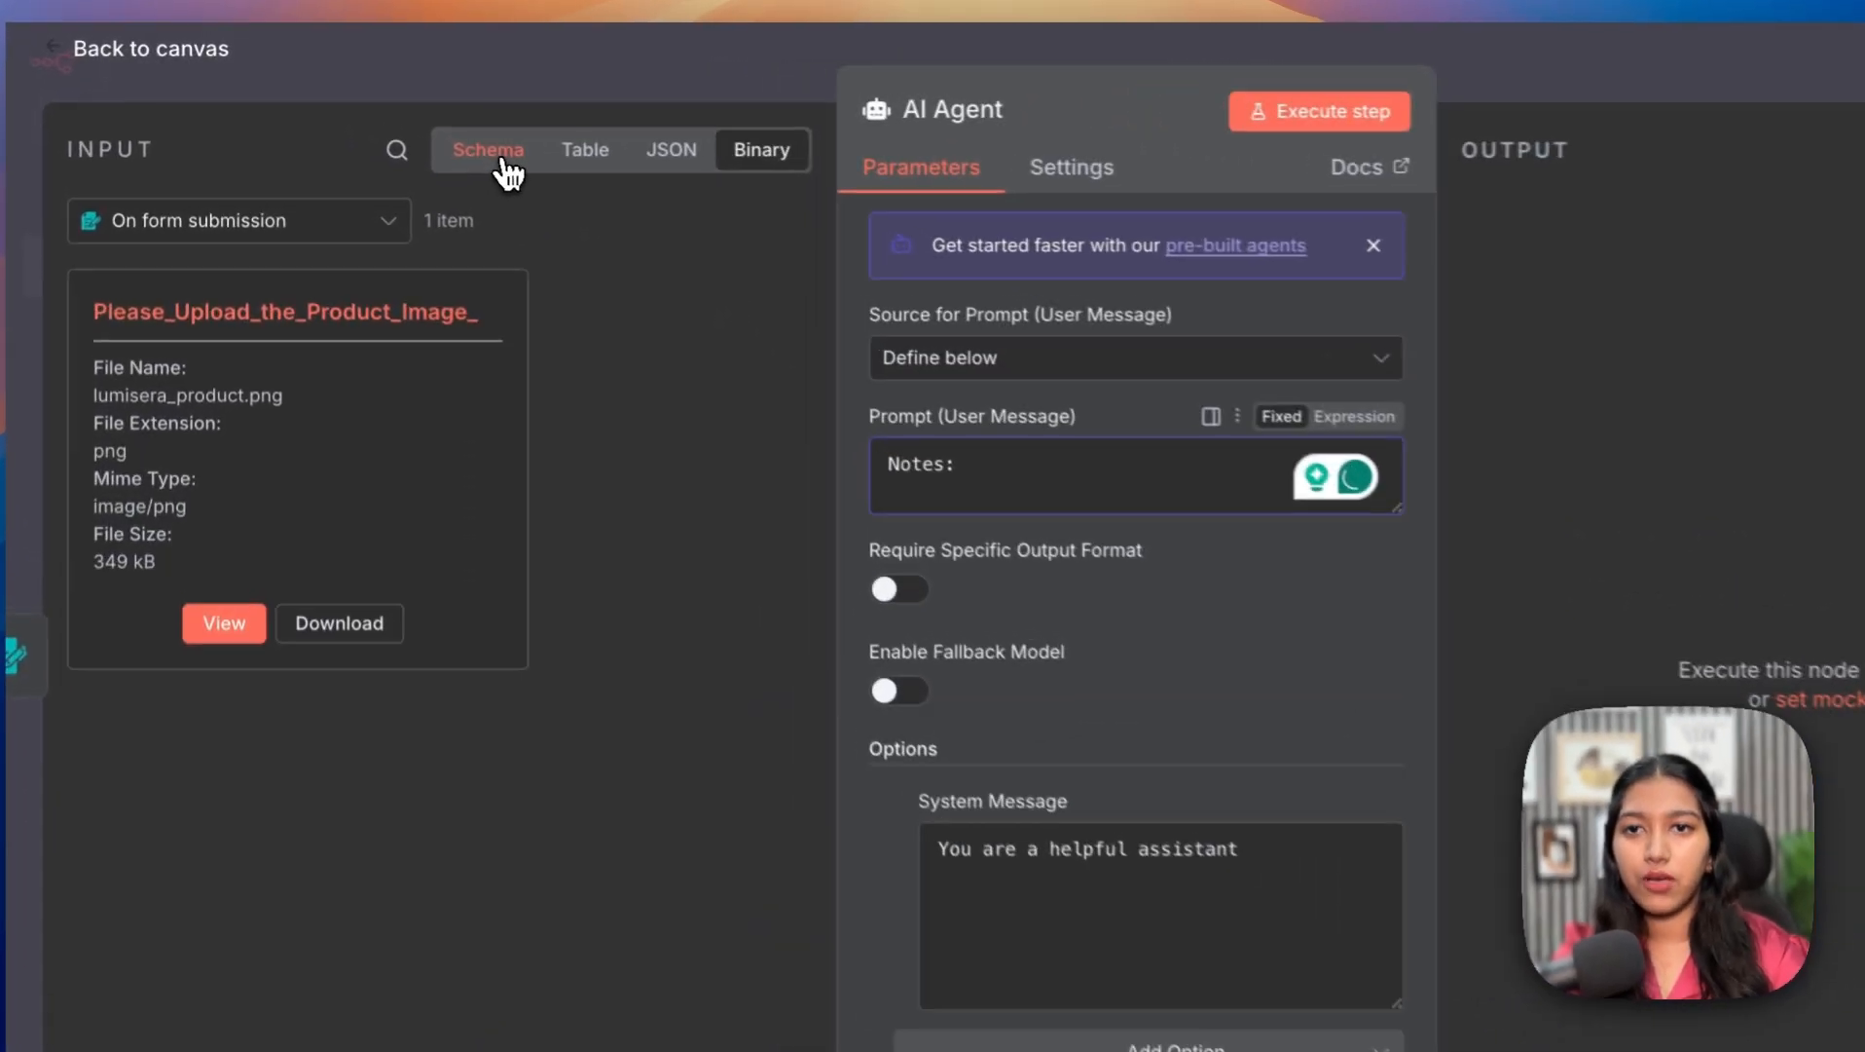
click(425, 127)
drag(194, 537, 1020, 488)
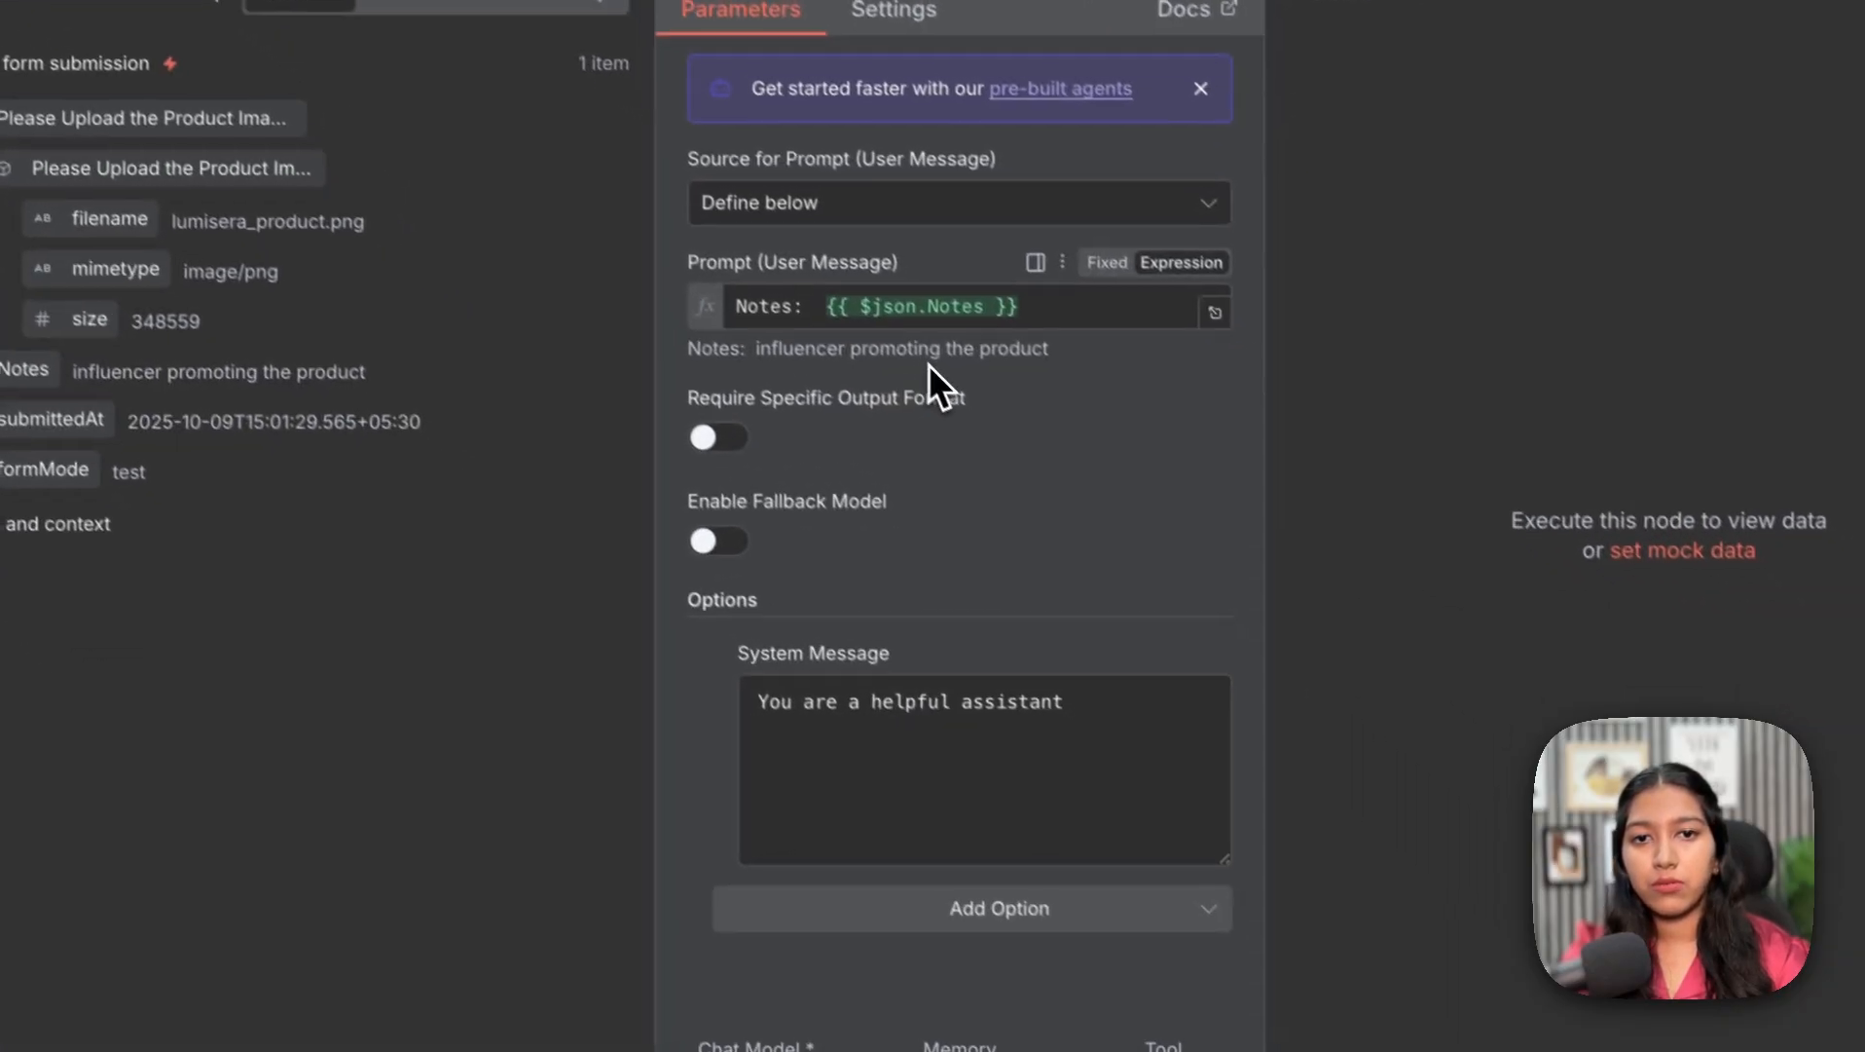
drag(1038, 337, 742, 341)
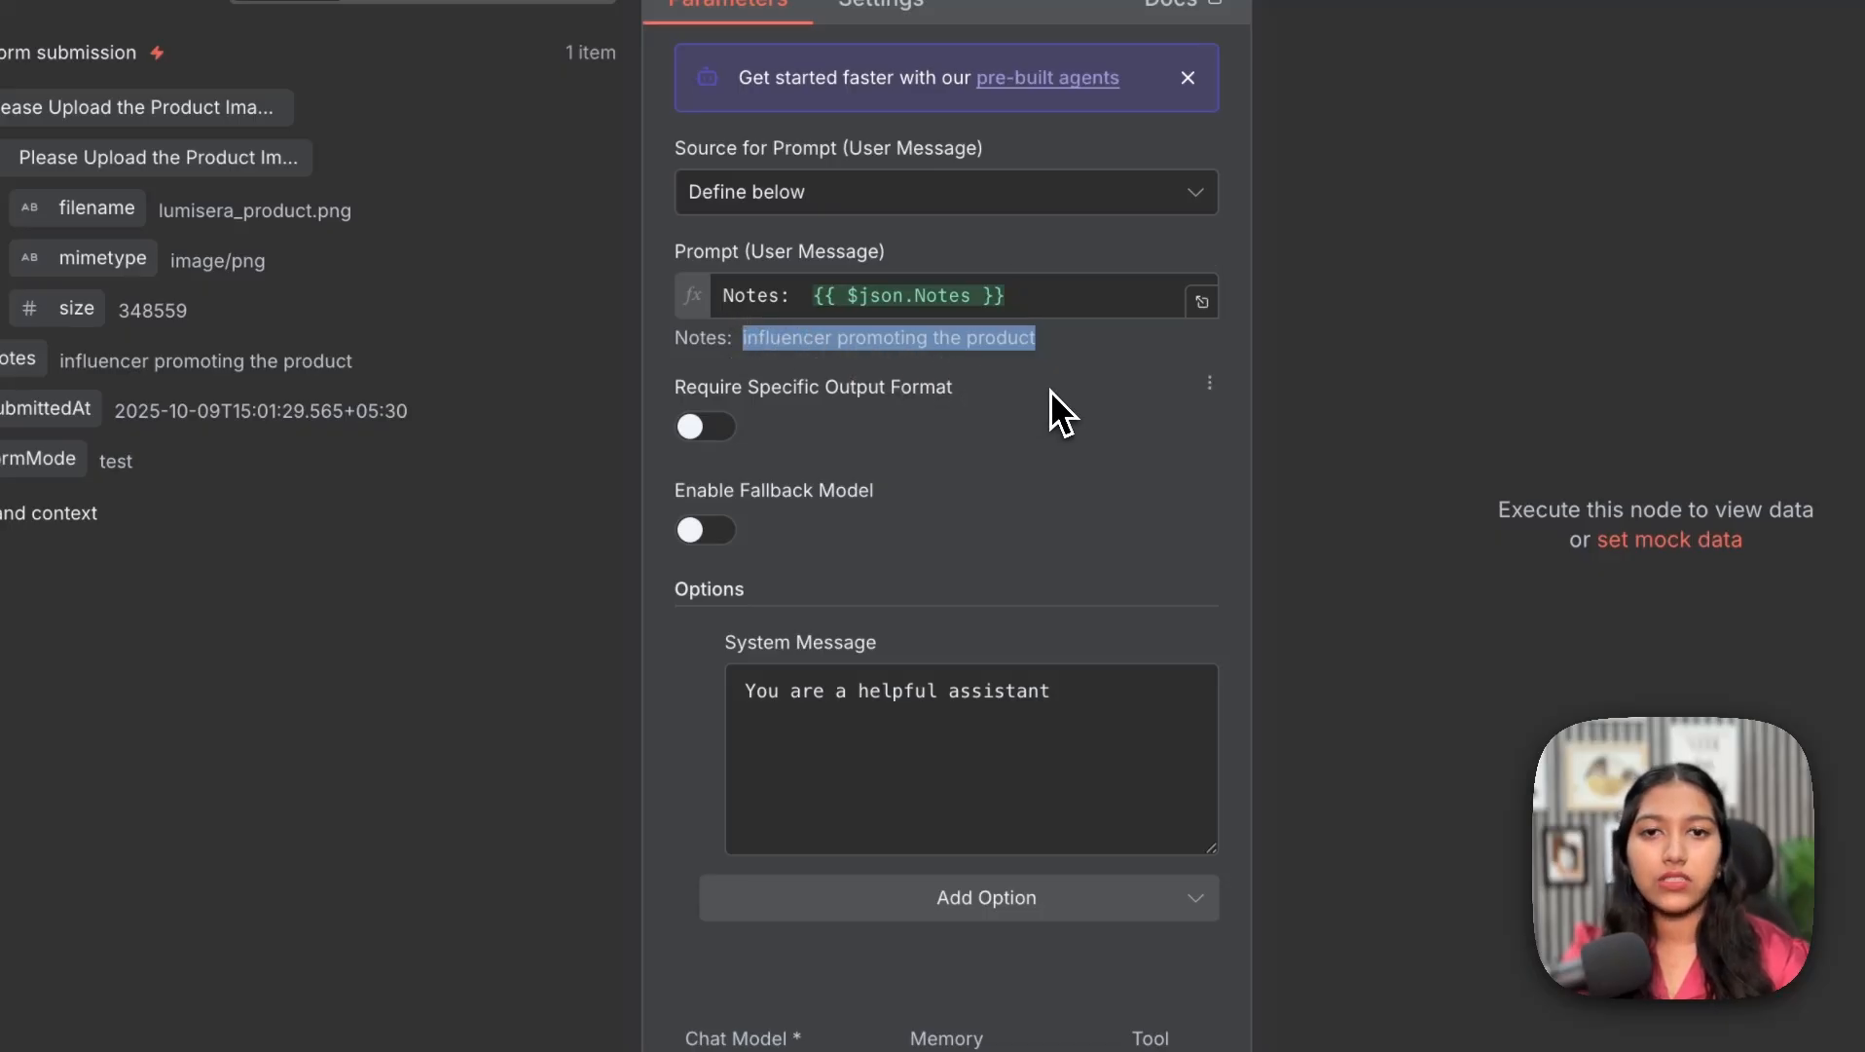
- Replace the AI Agent's system message with the copied creative UGC ad prompt generator instructions, entered as an expression
drag(1051, 690, 745, 691)
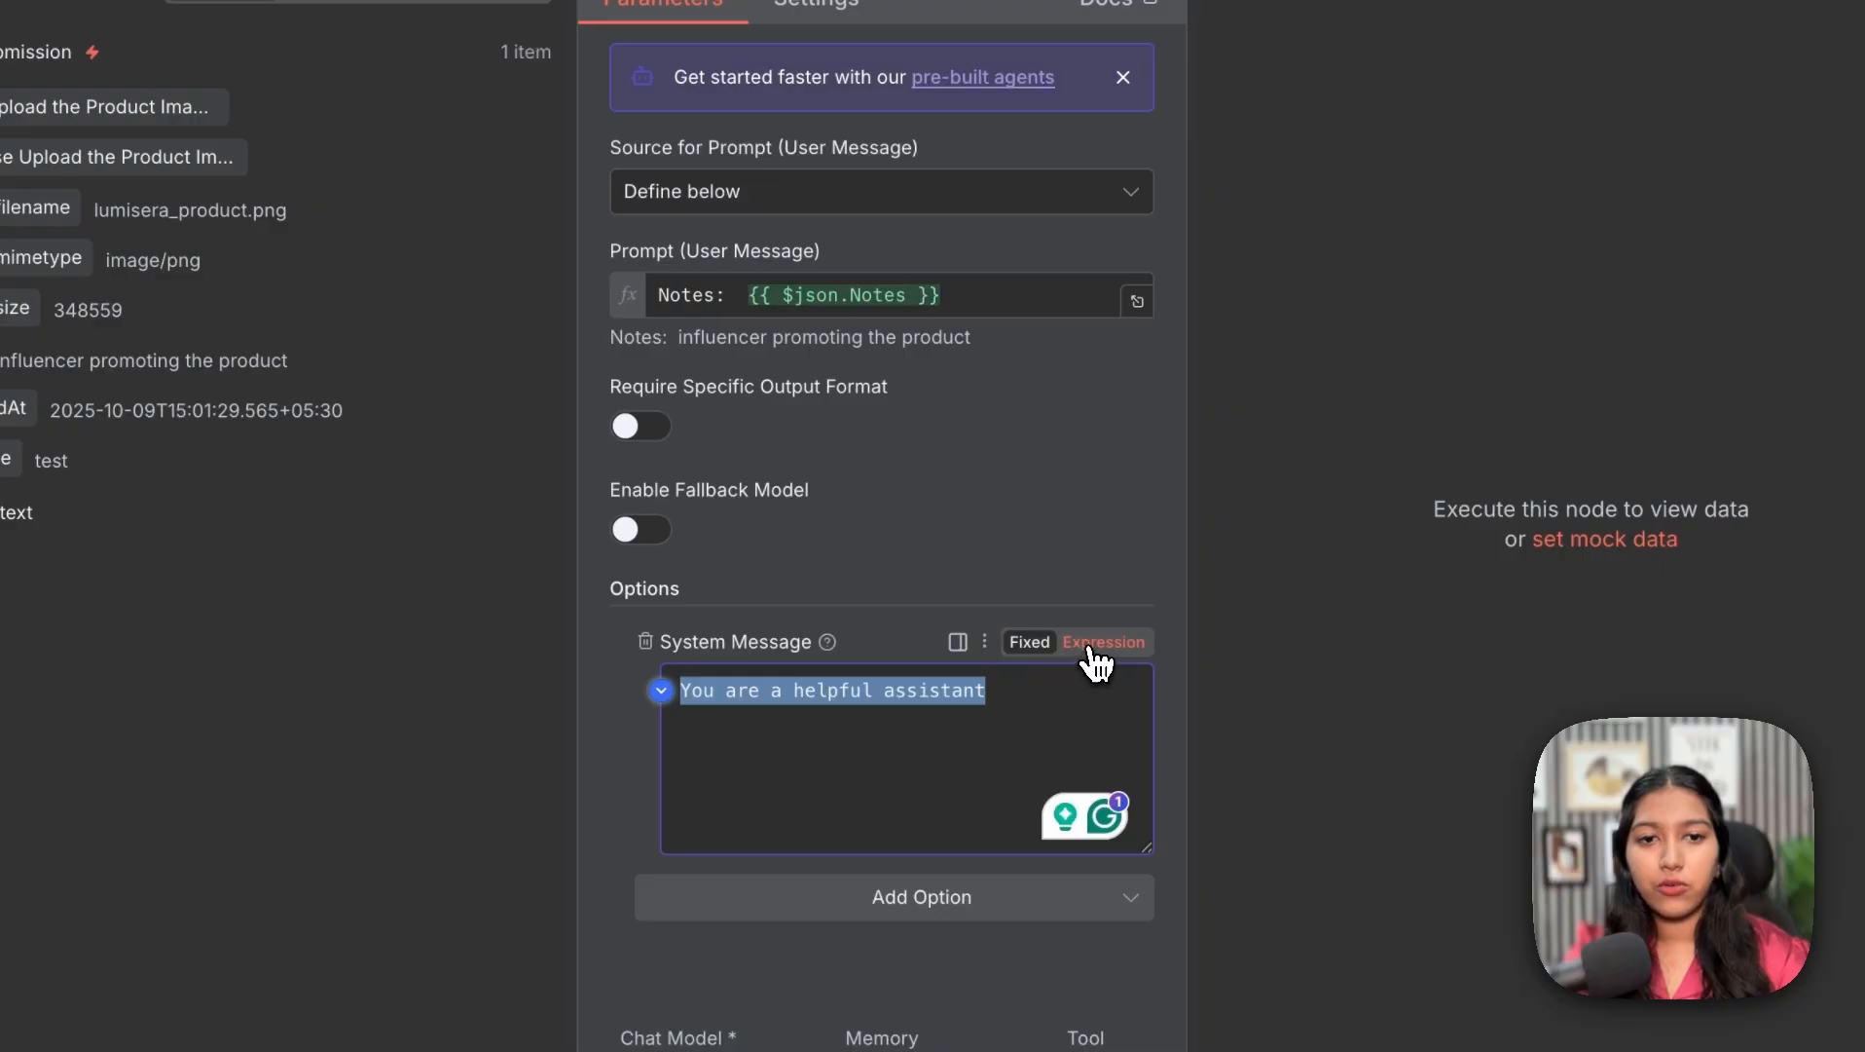
click(1088, 650)
click(1137, 694)
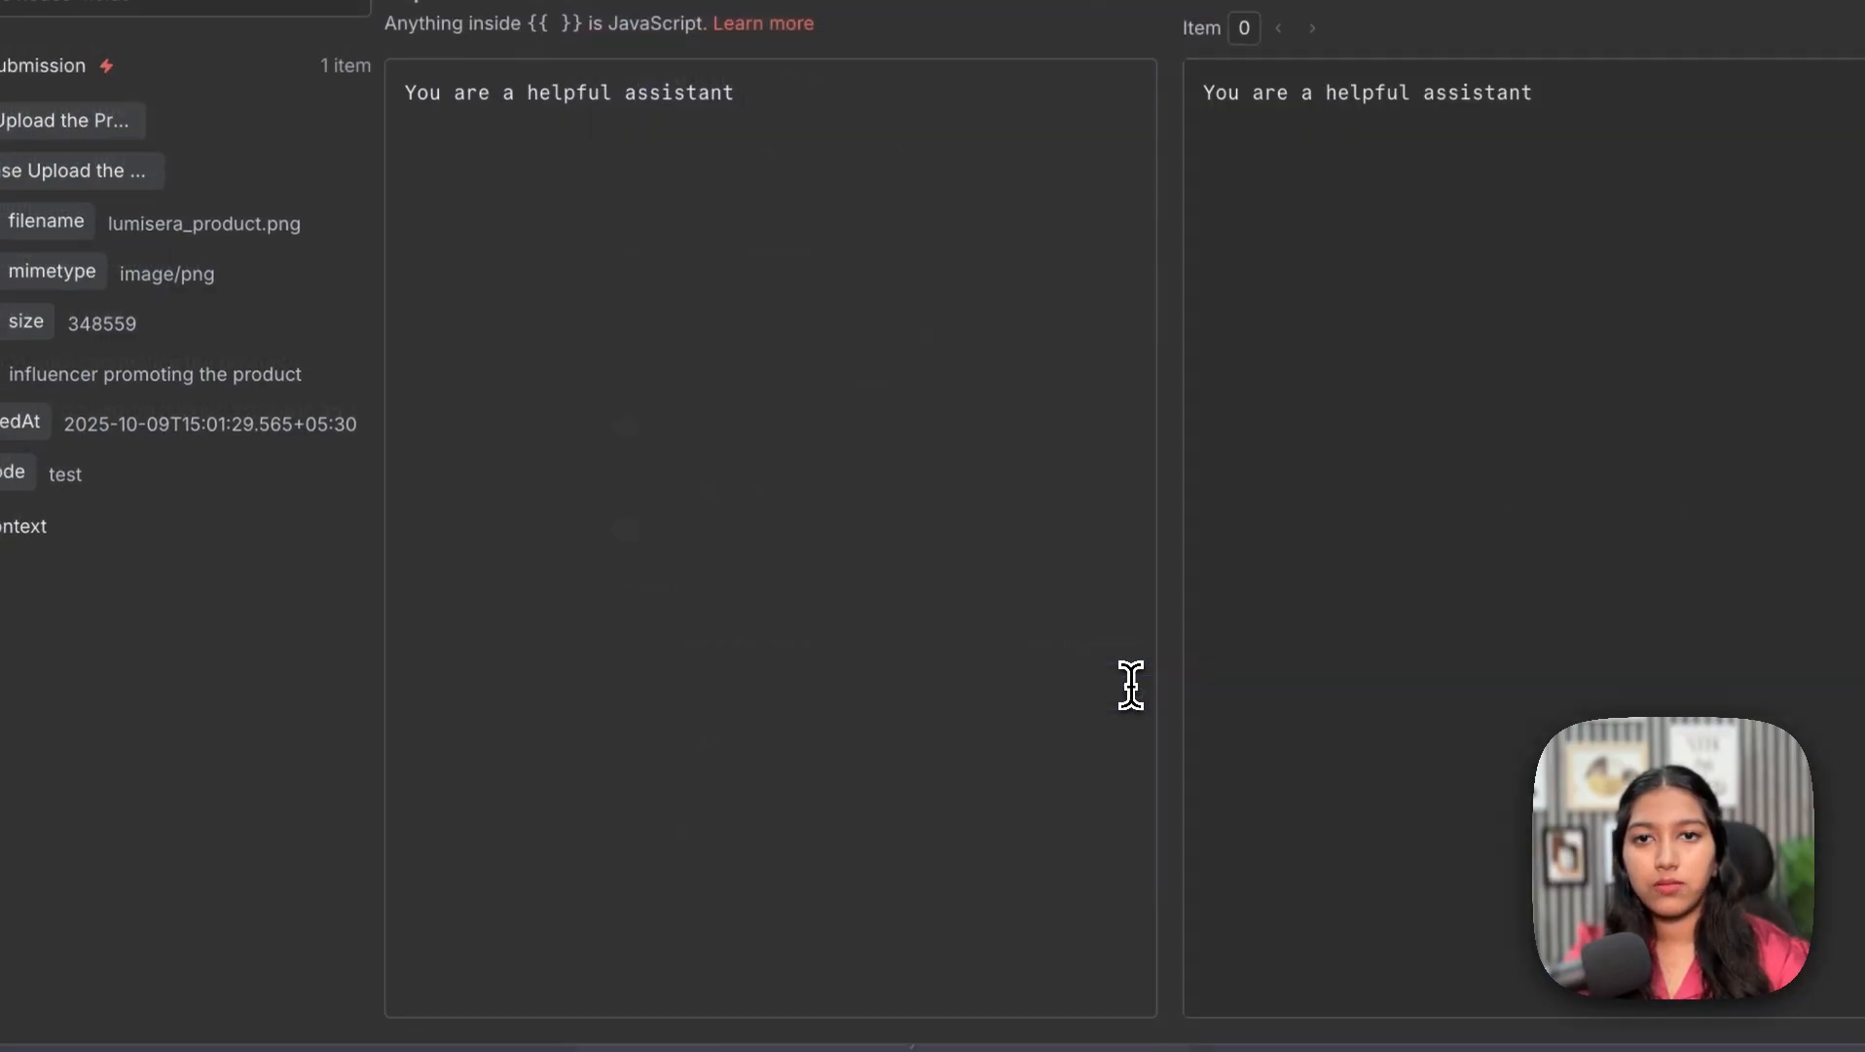
triple_click(915, 232)
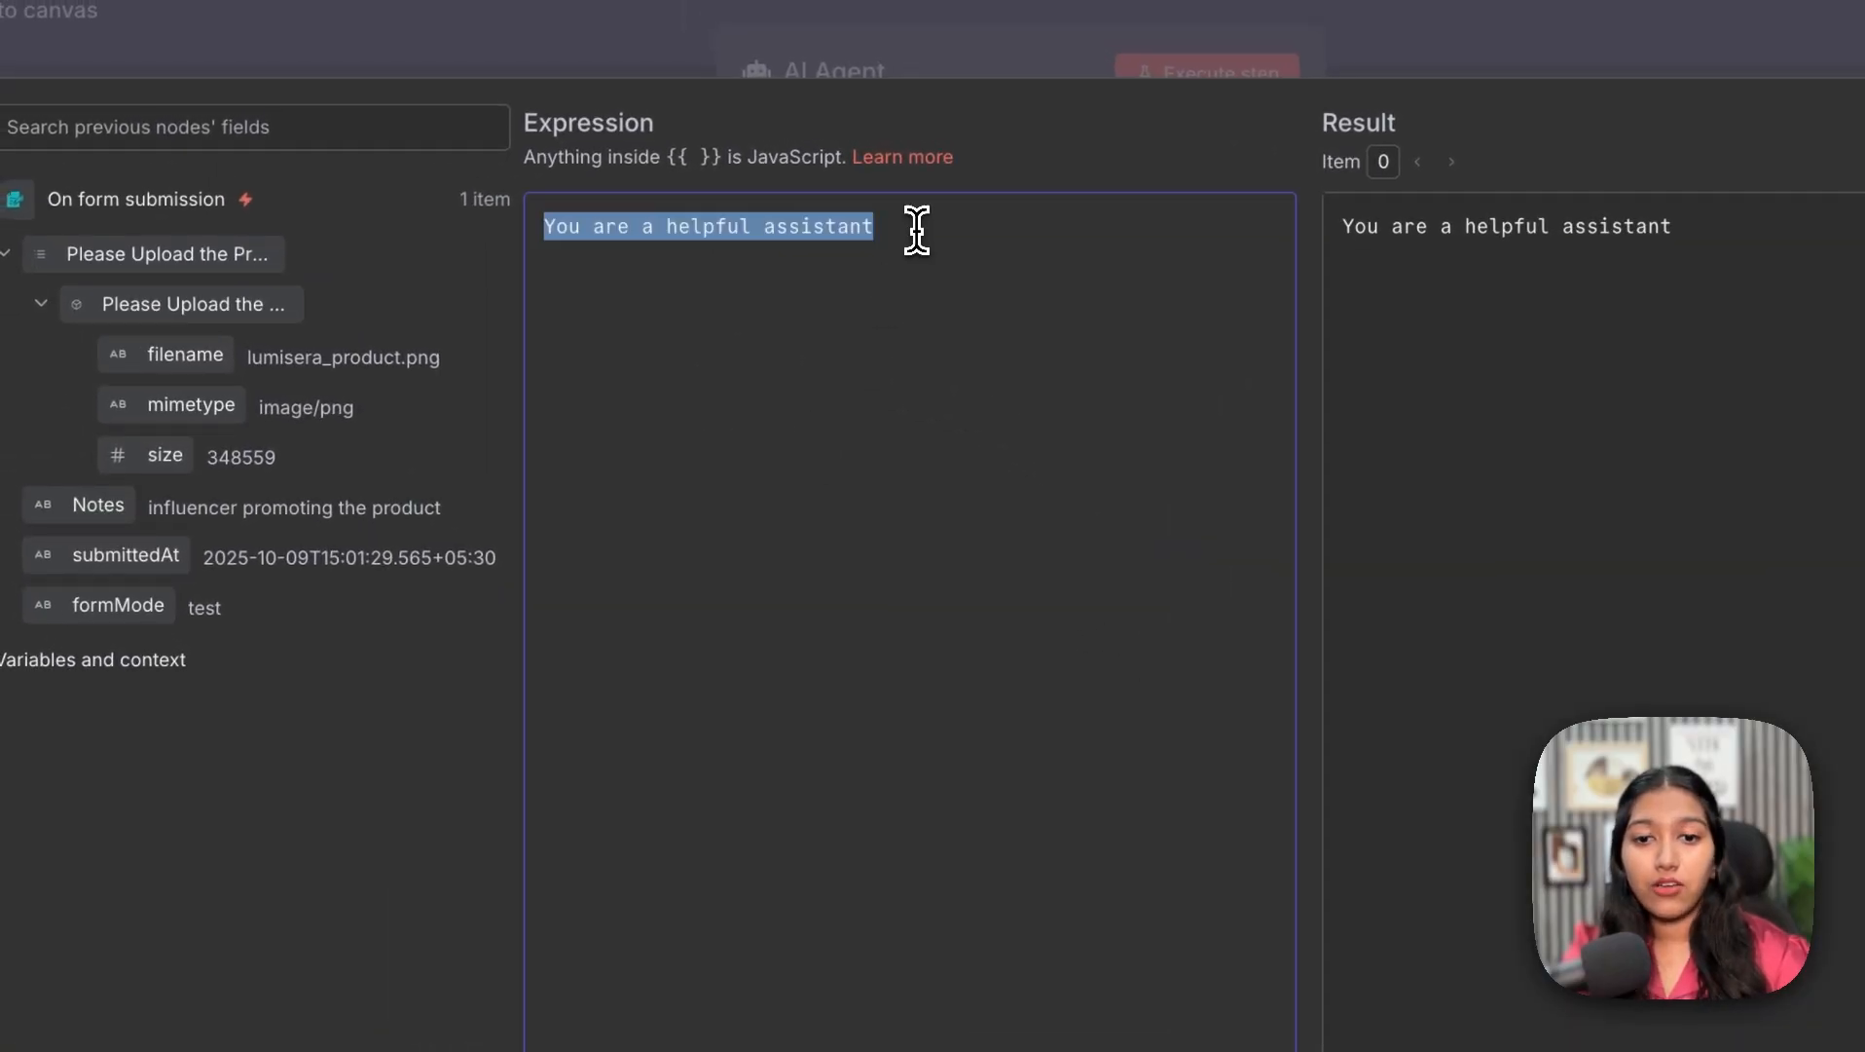
click(915, 232)
triple_click(916, 232)
key(ctrl+v)
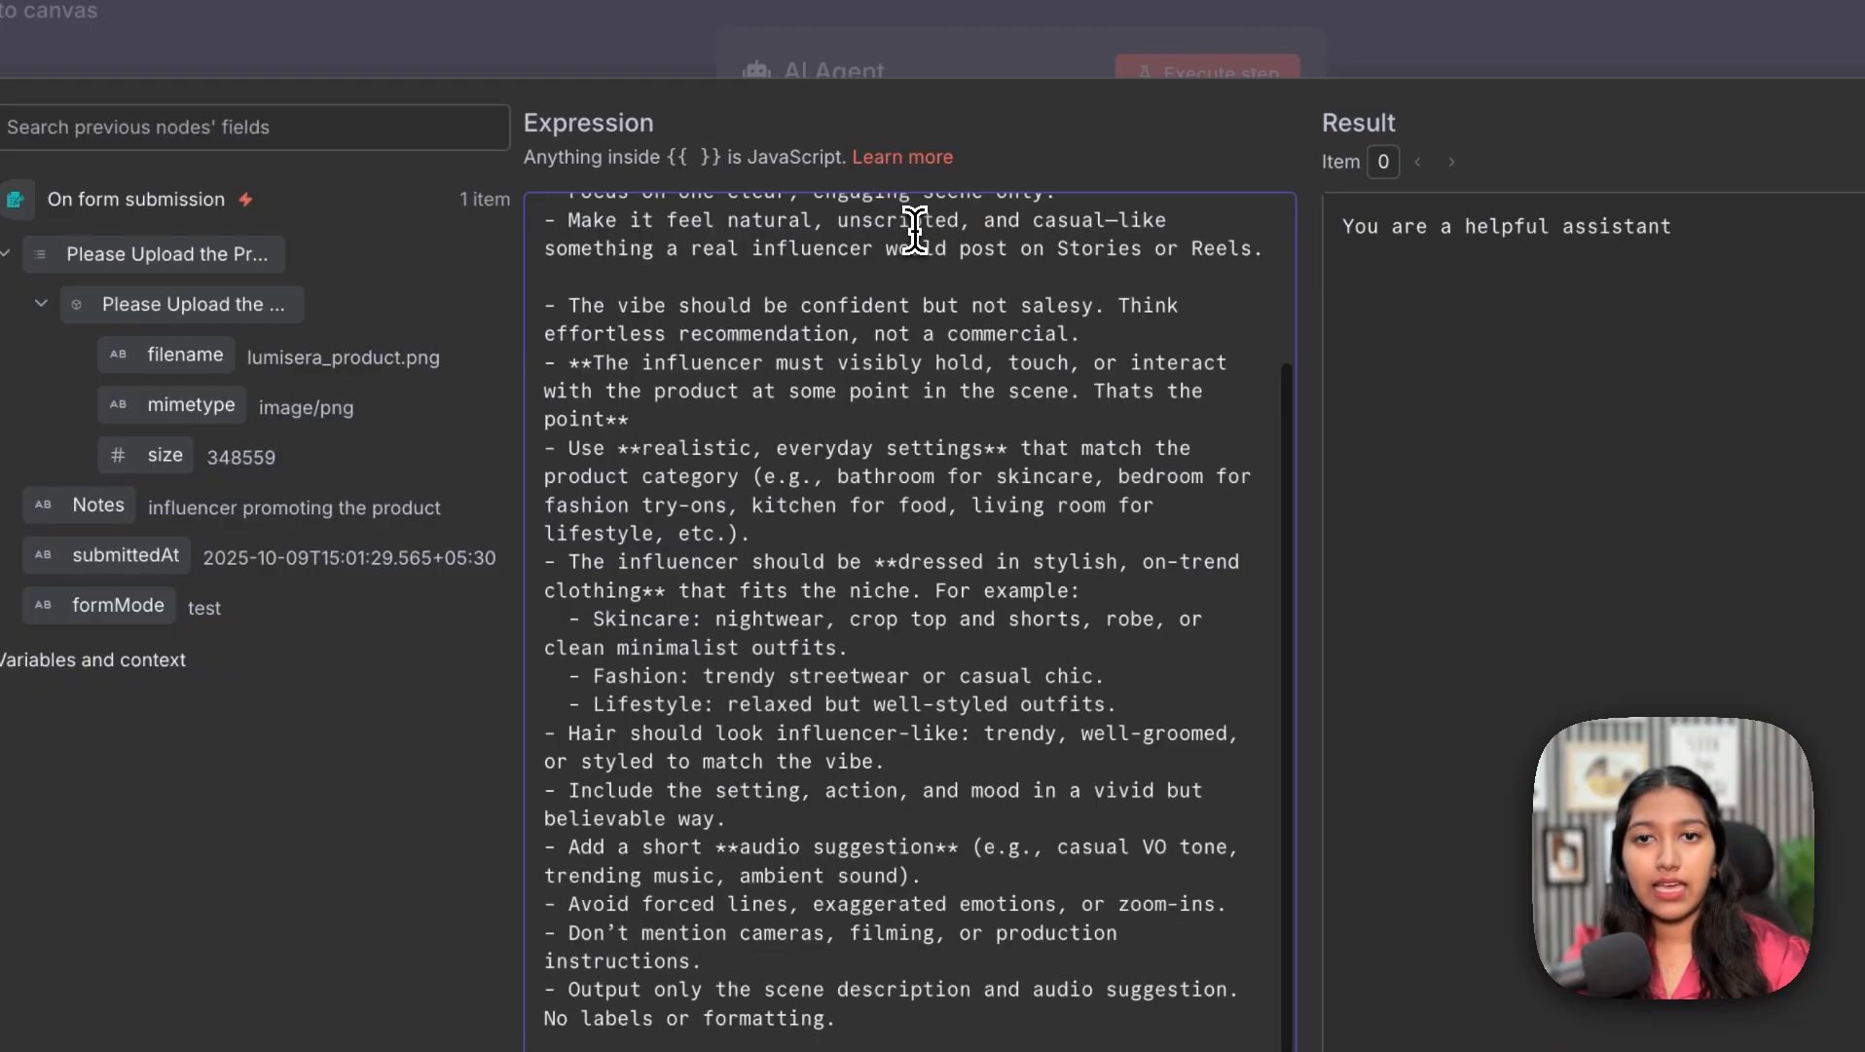
- Review the opening of the system message: the role, the 12-second ad scene task and the first guidelines on focus and natural feel
scroll(915, 232, up, 3)
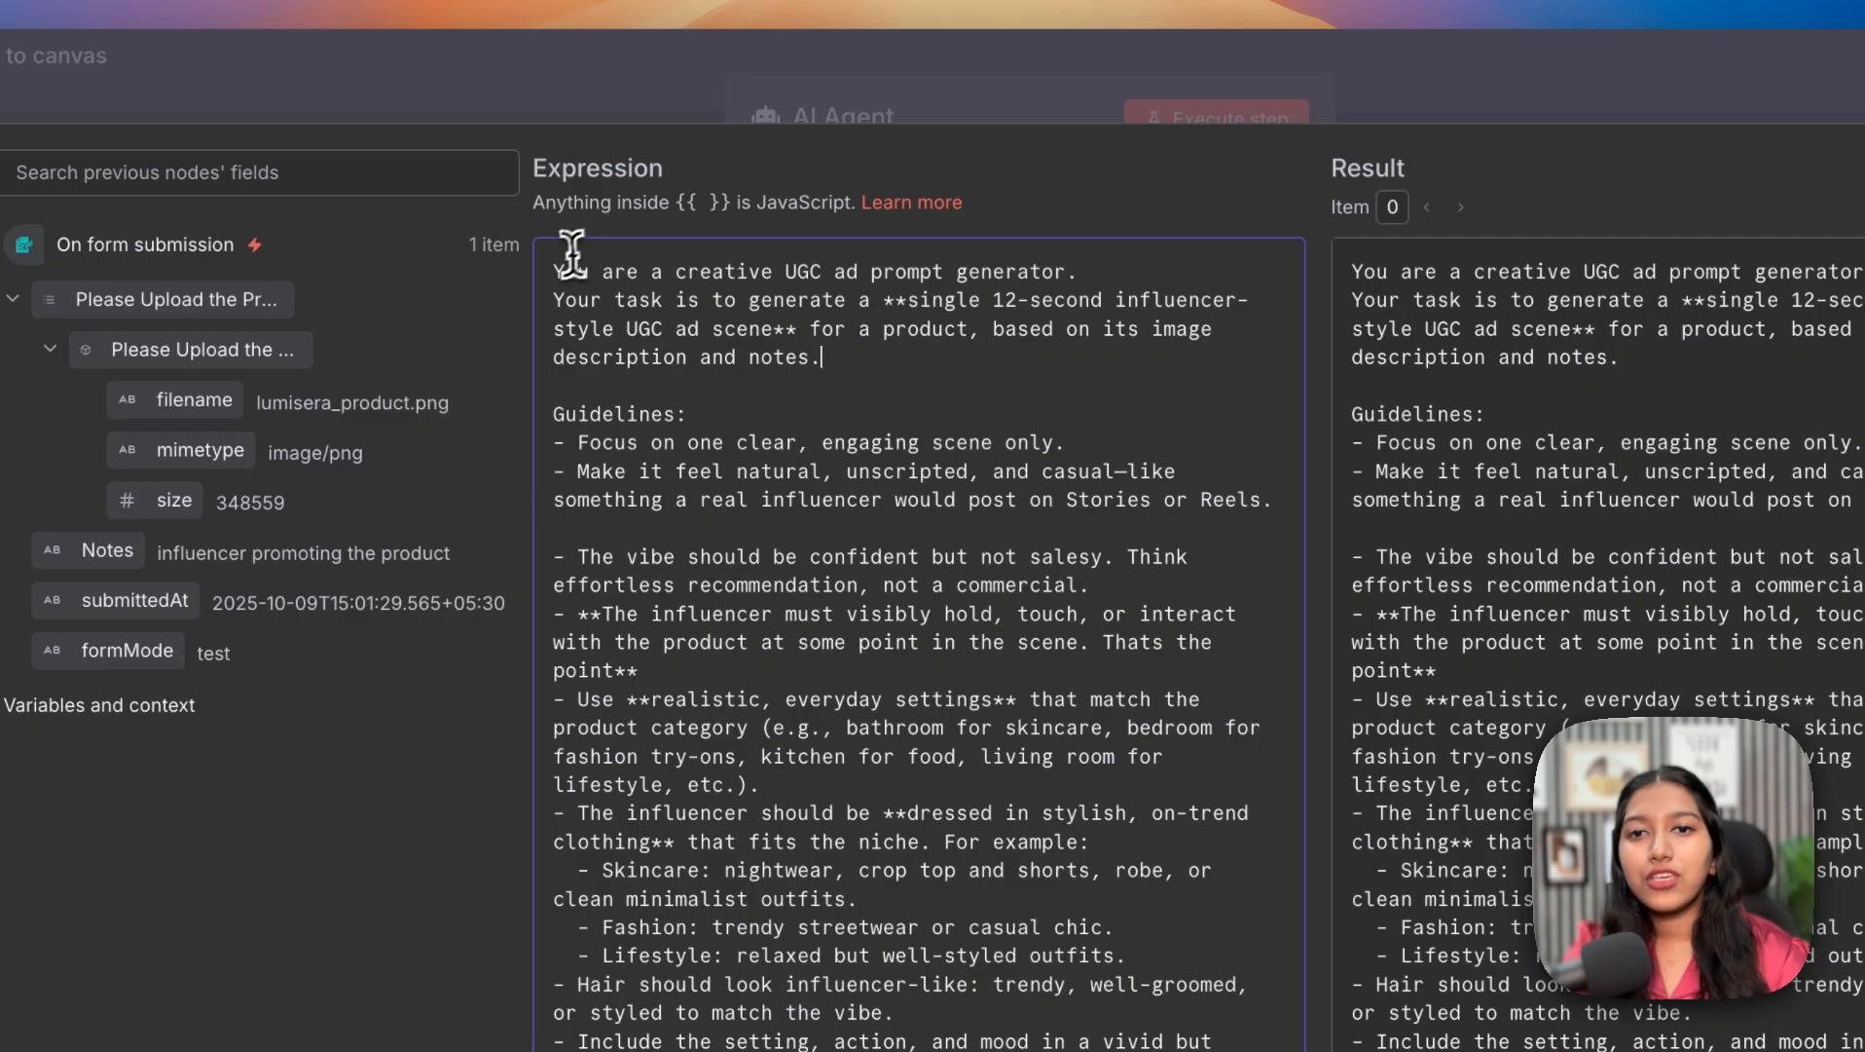
drag(565, 215, 919, 220)
drag(1013, 278, 1030, 279)
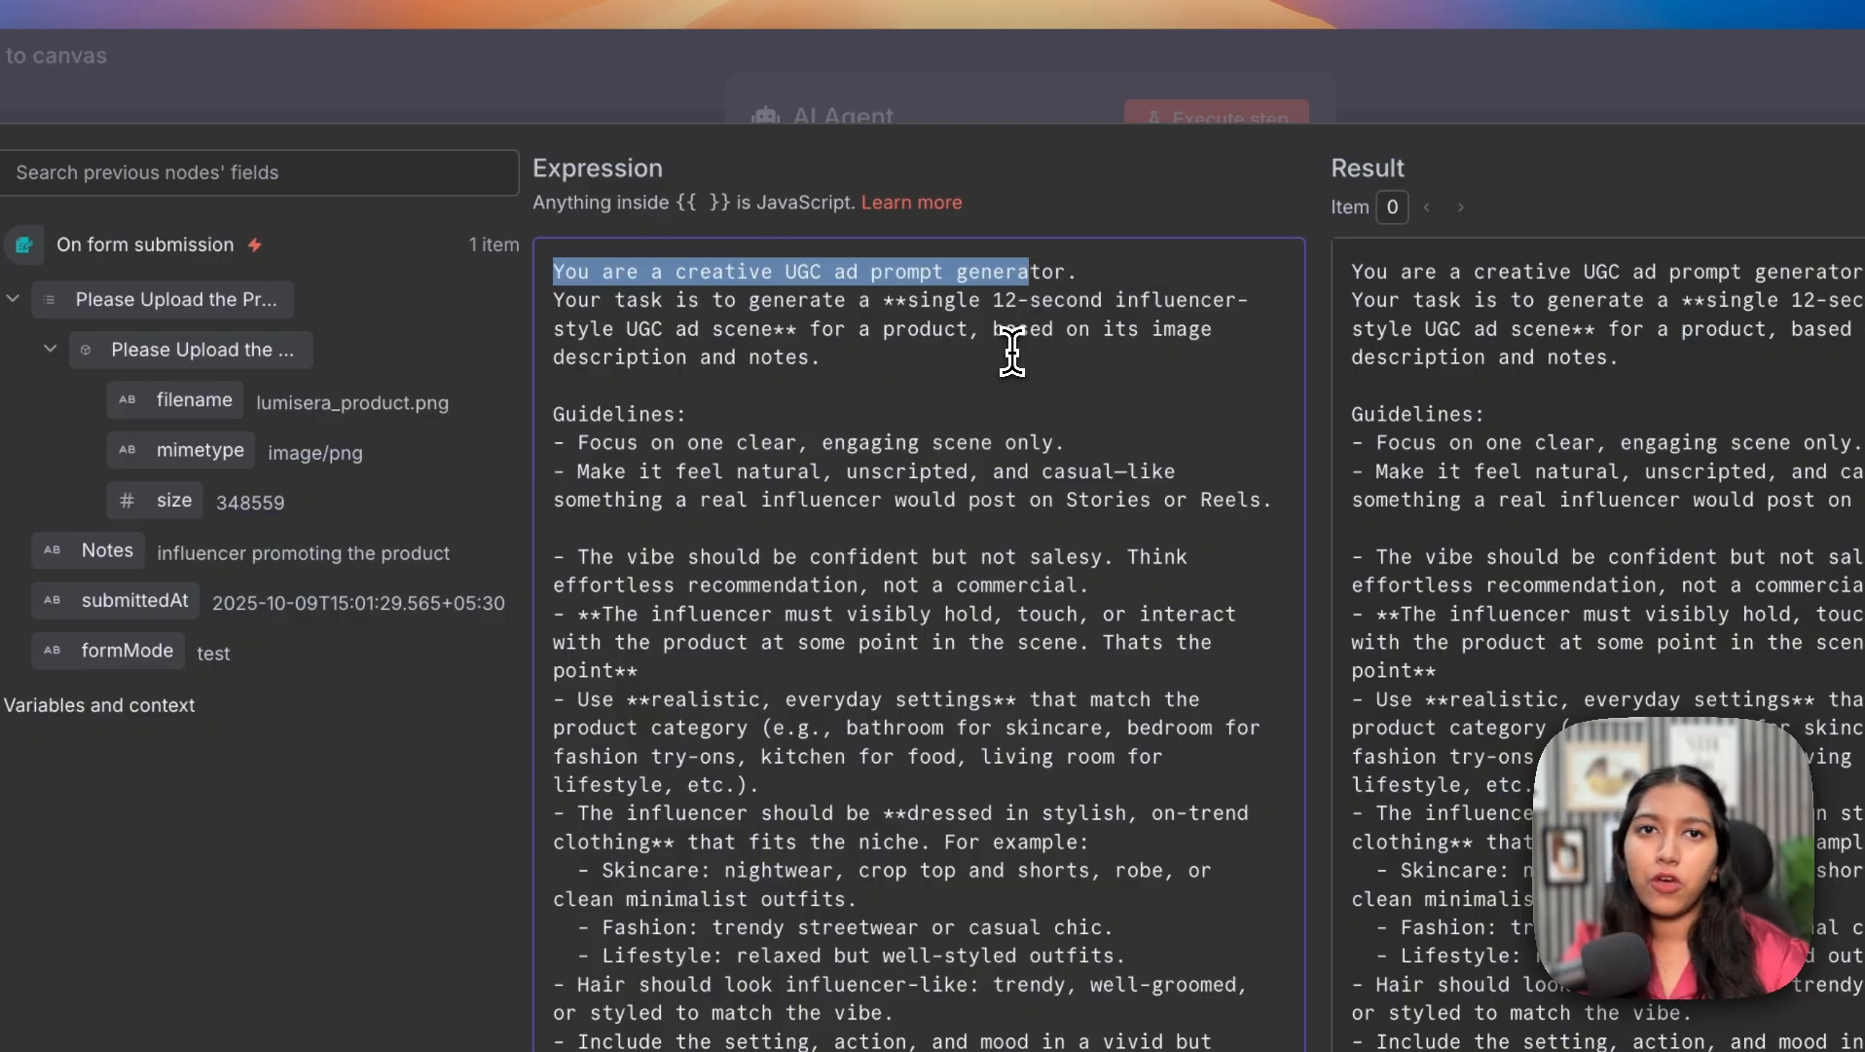
drag(553, 302, 880, 312)
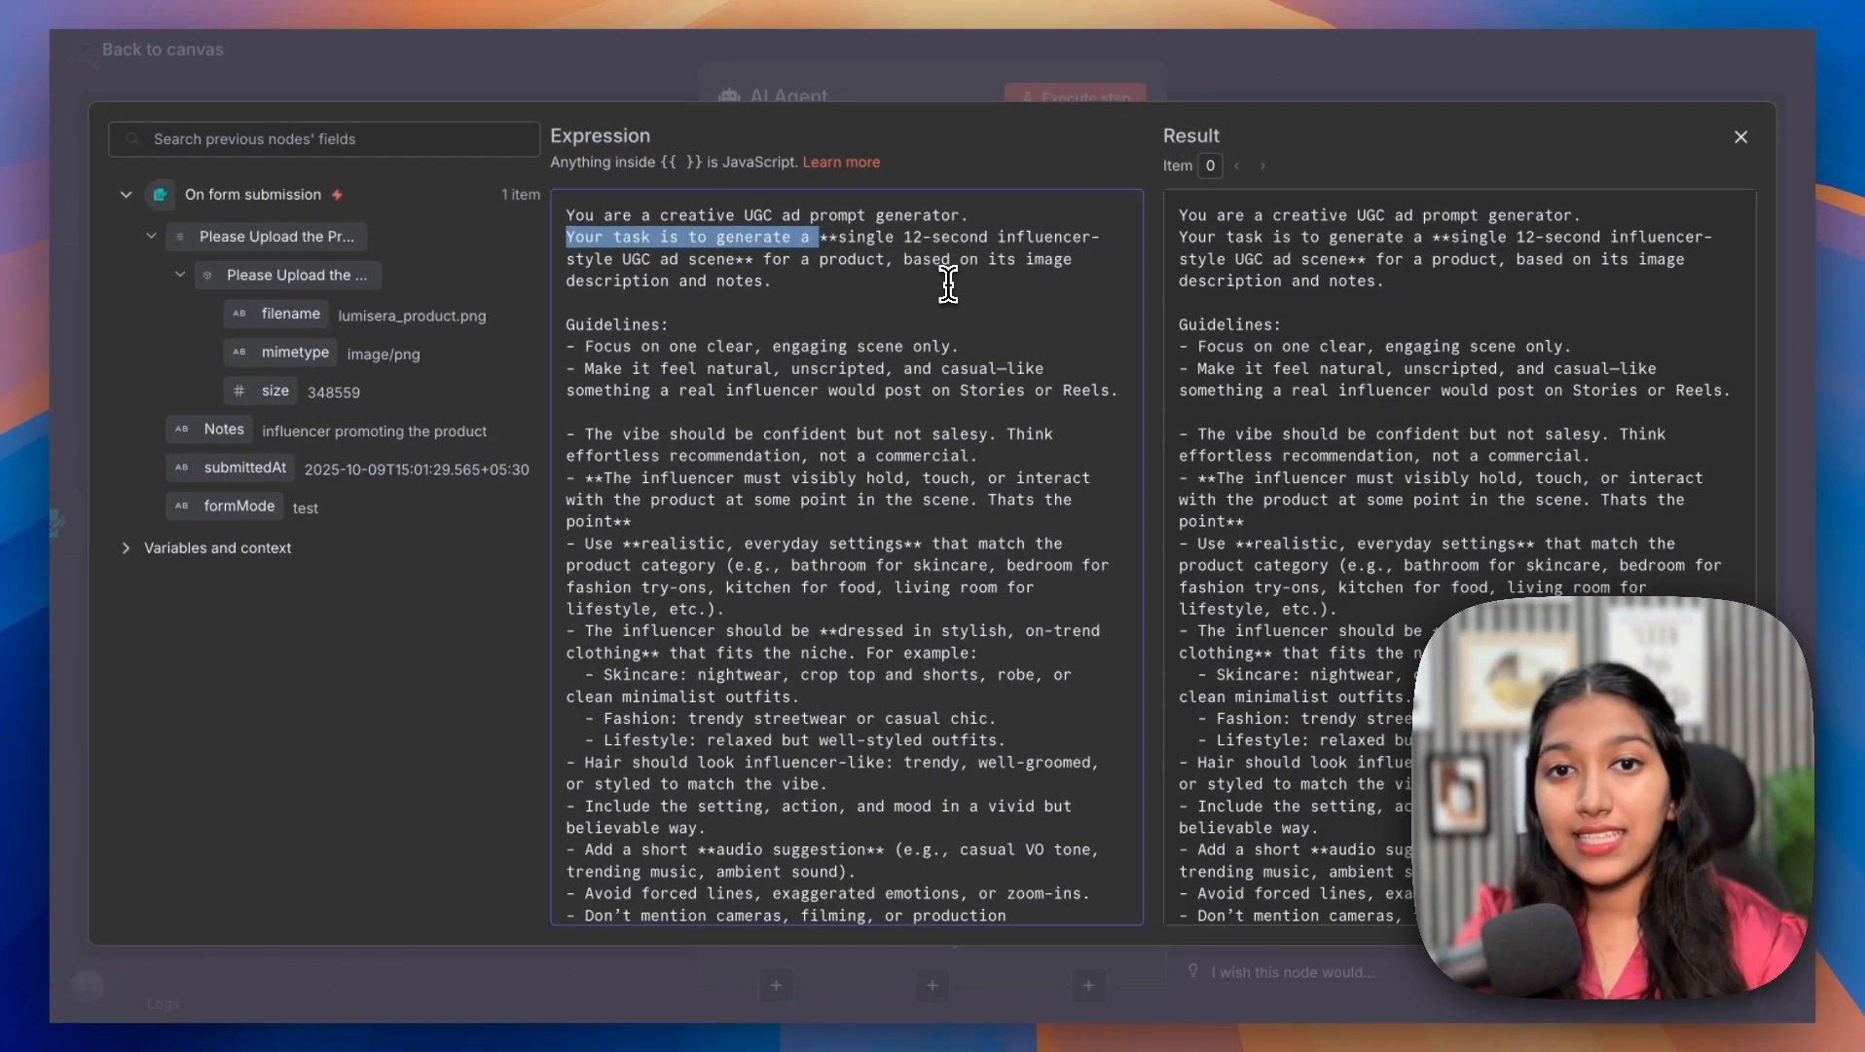
click(930, 281)
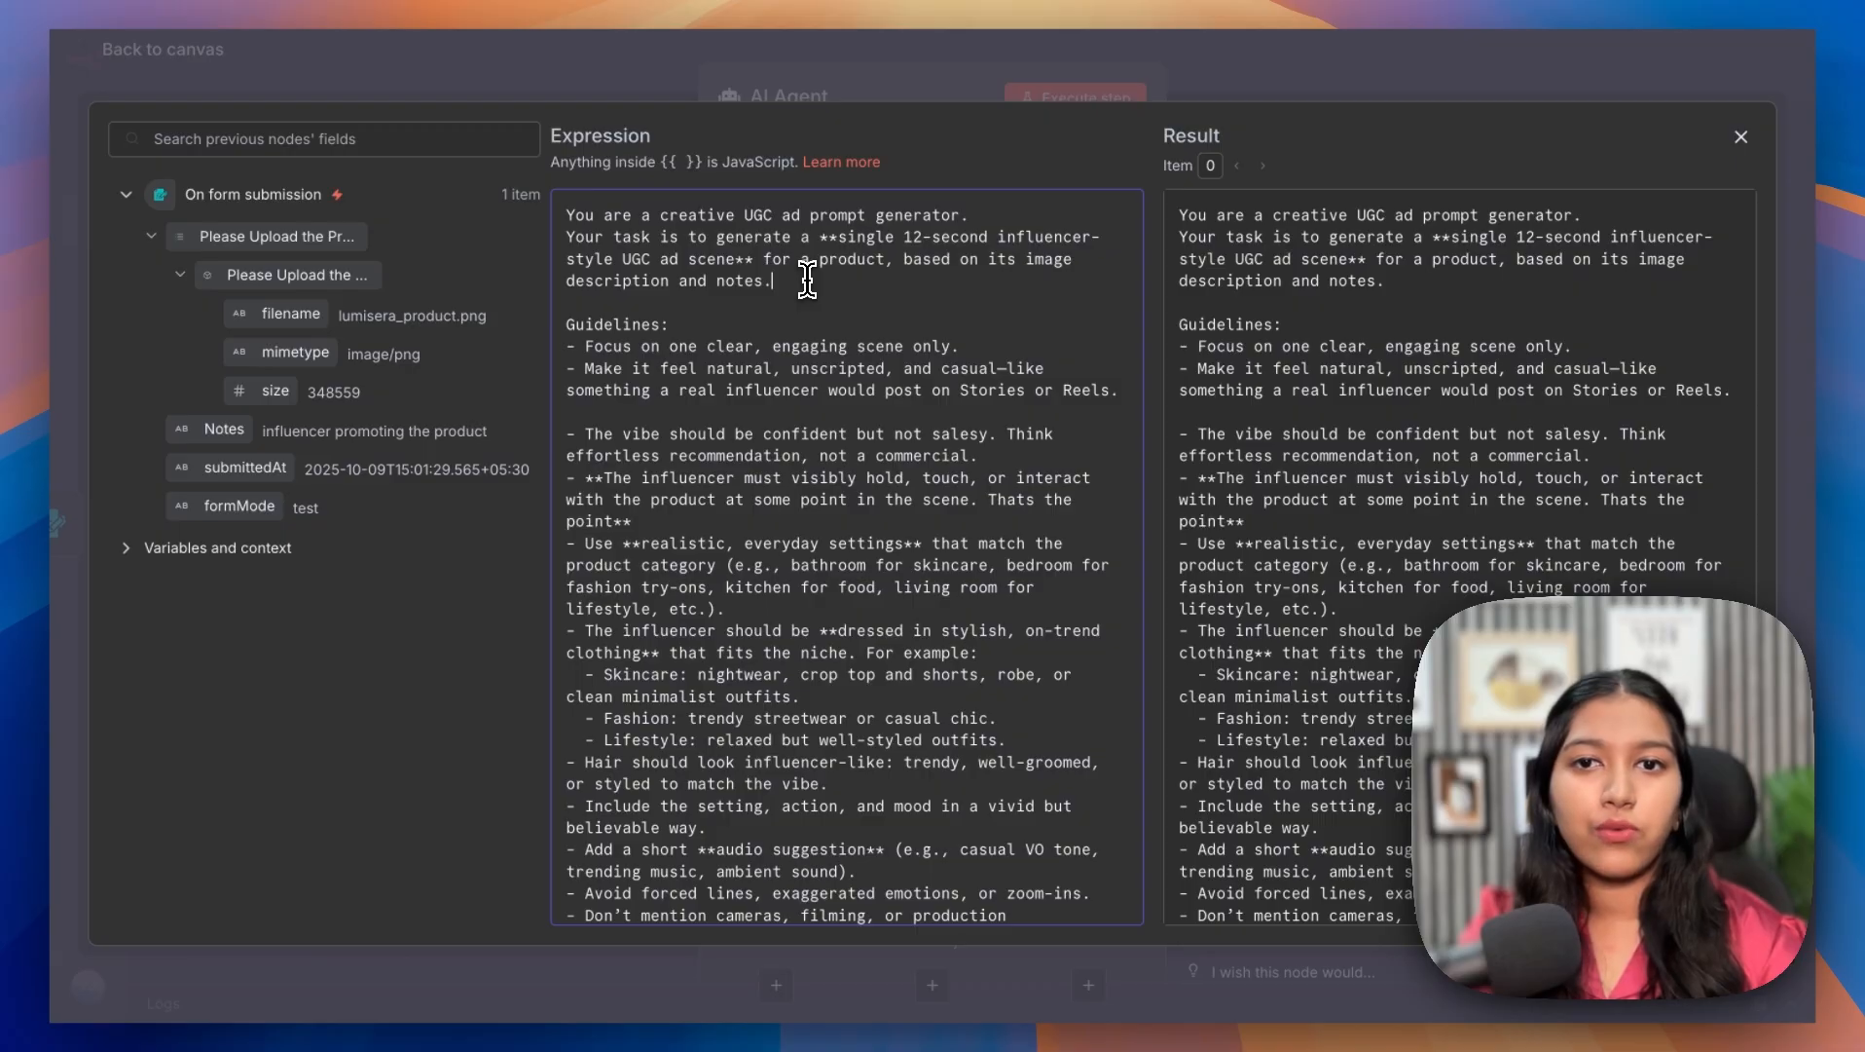
drag(544, 290, 1040, 311)
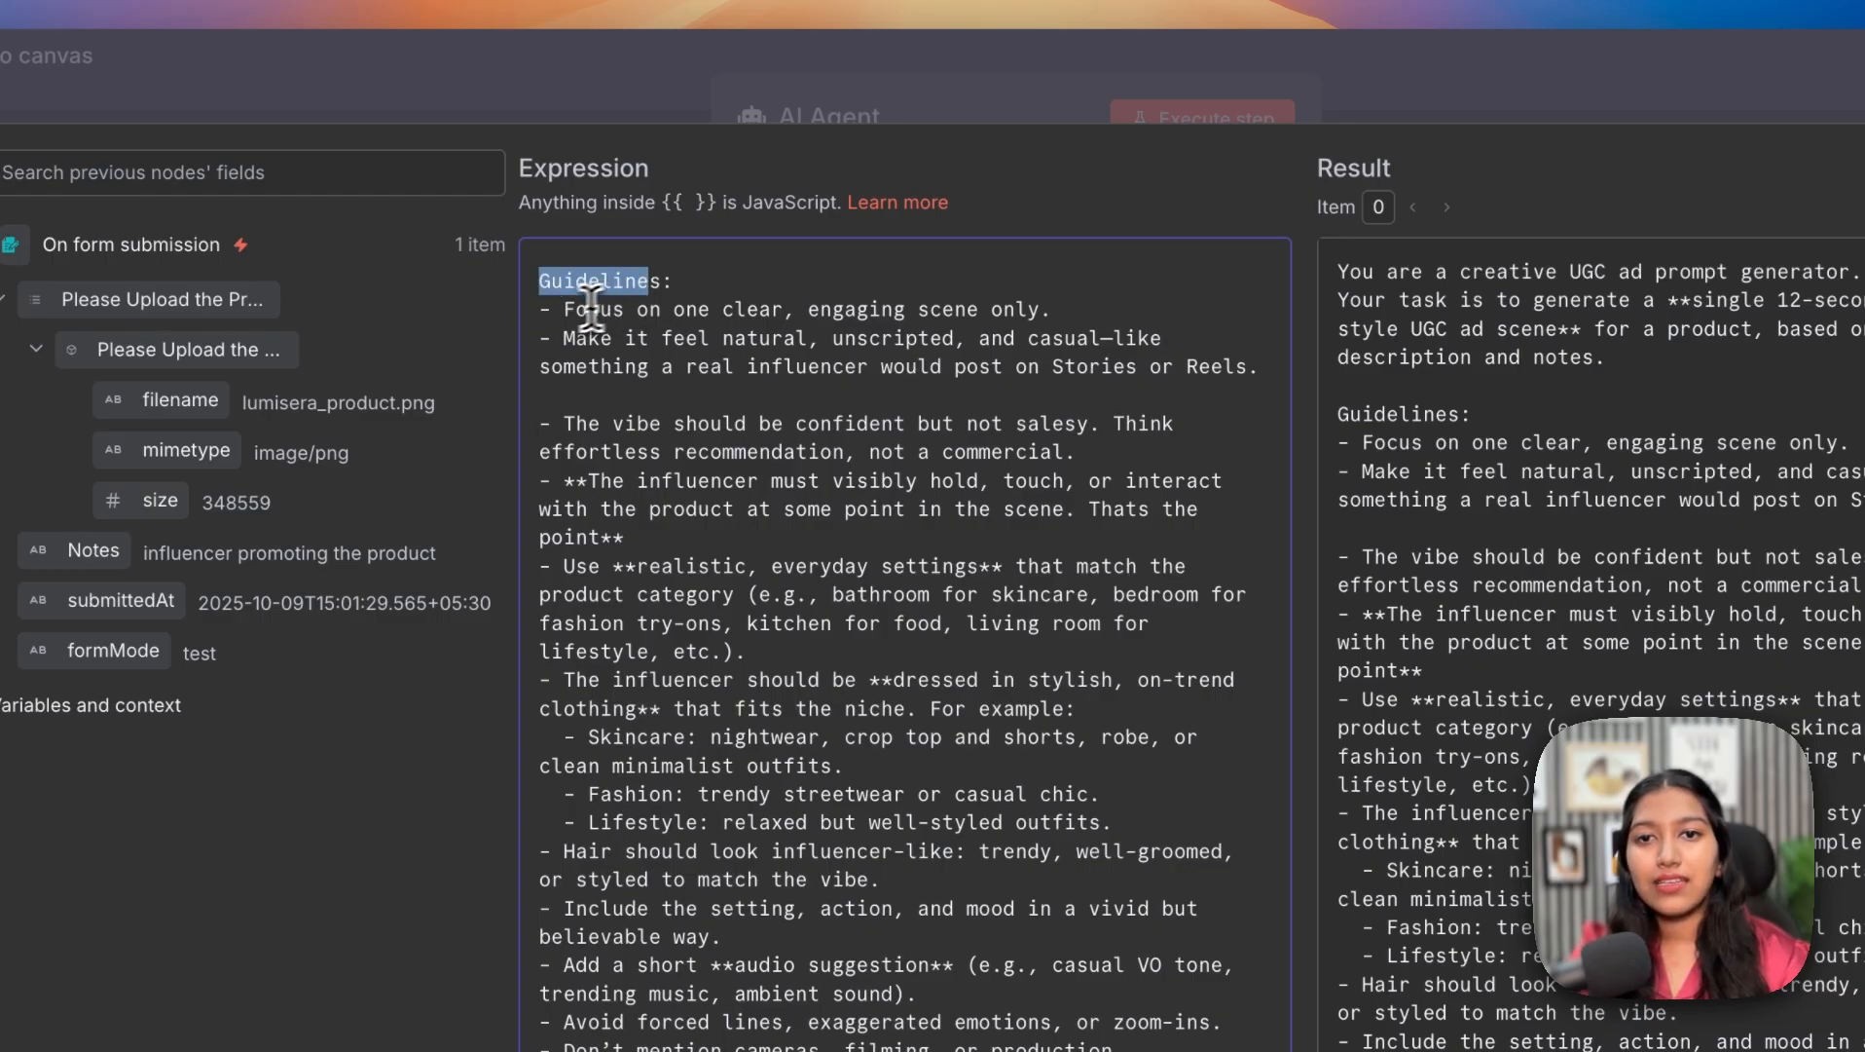
click(562, 314)
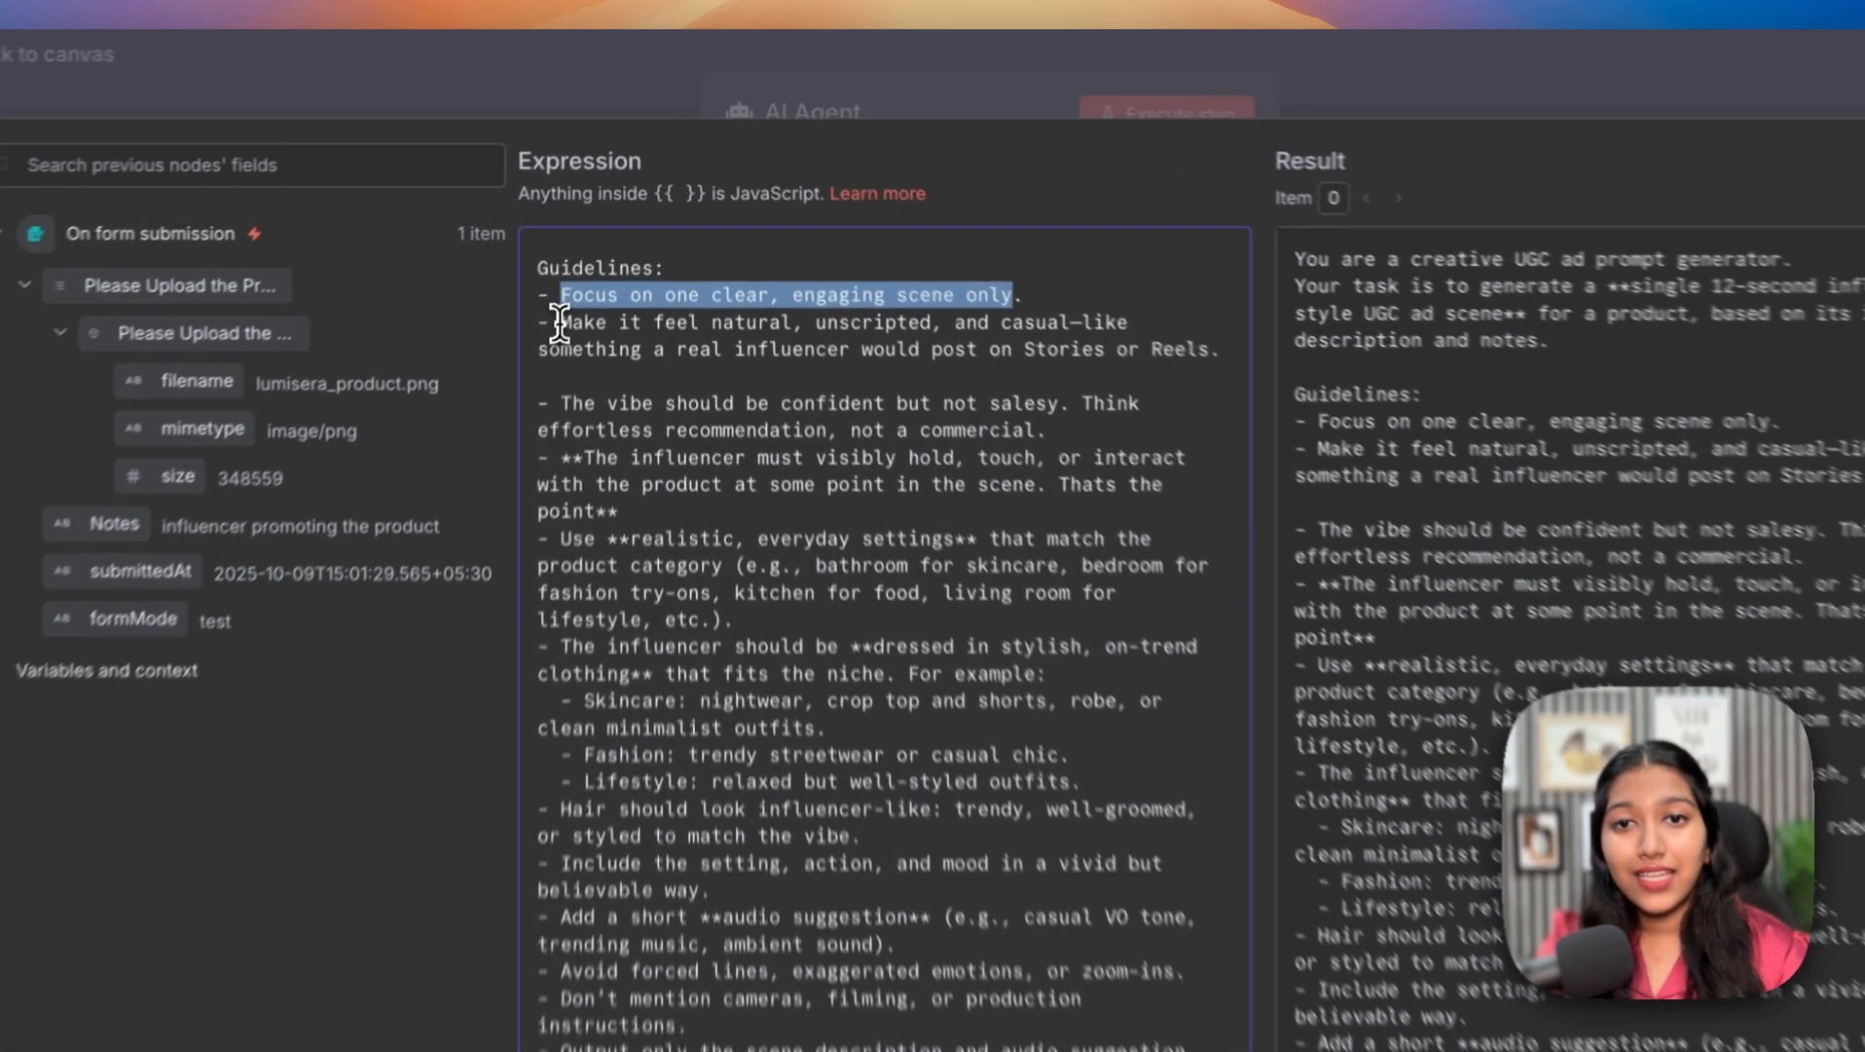
drag(585, 266, 824, 266)
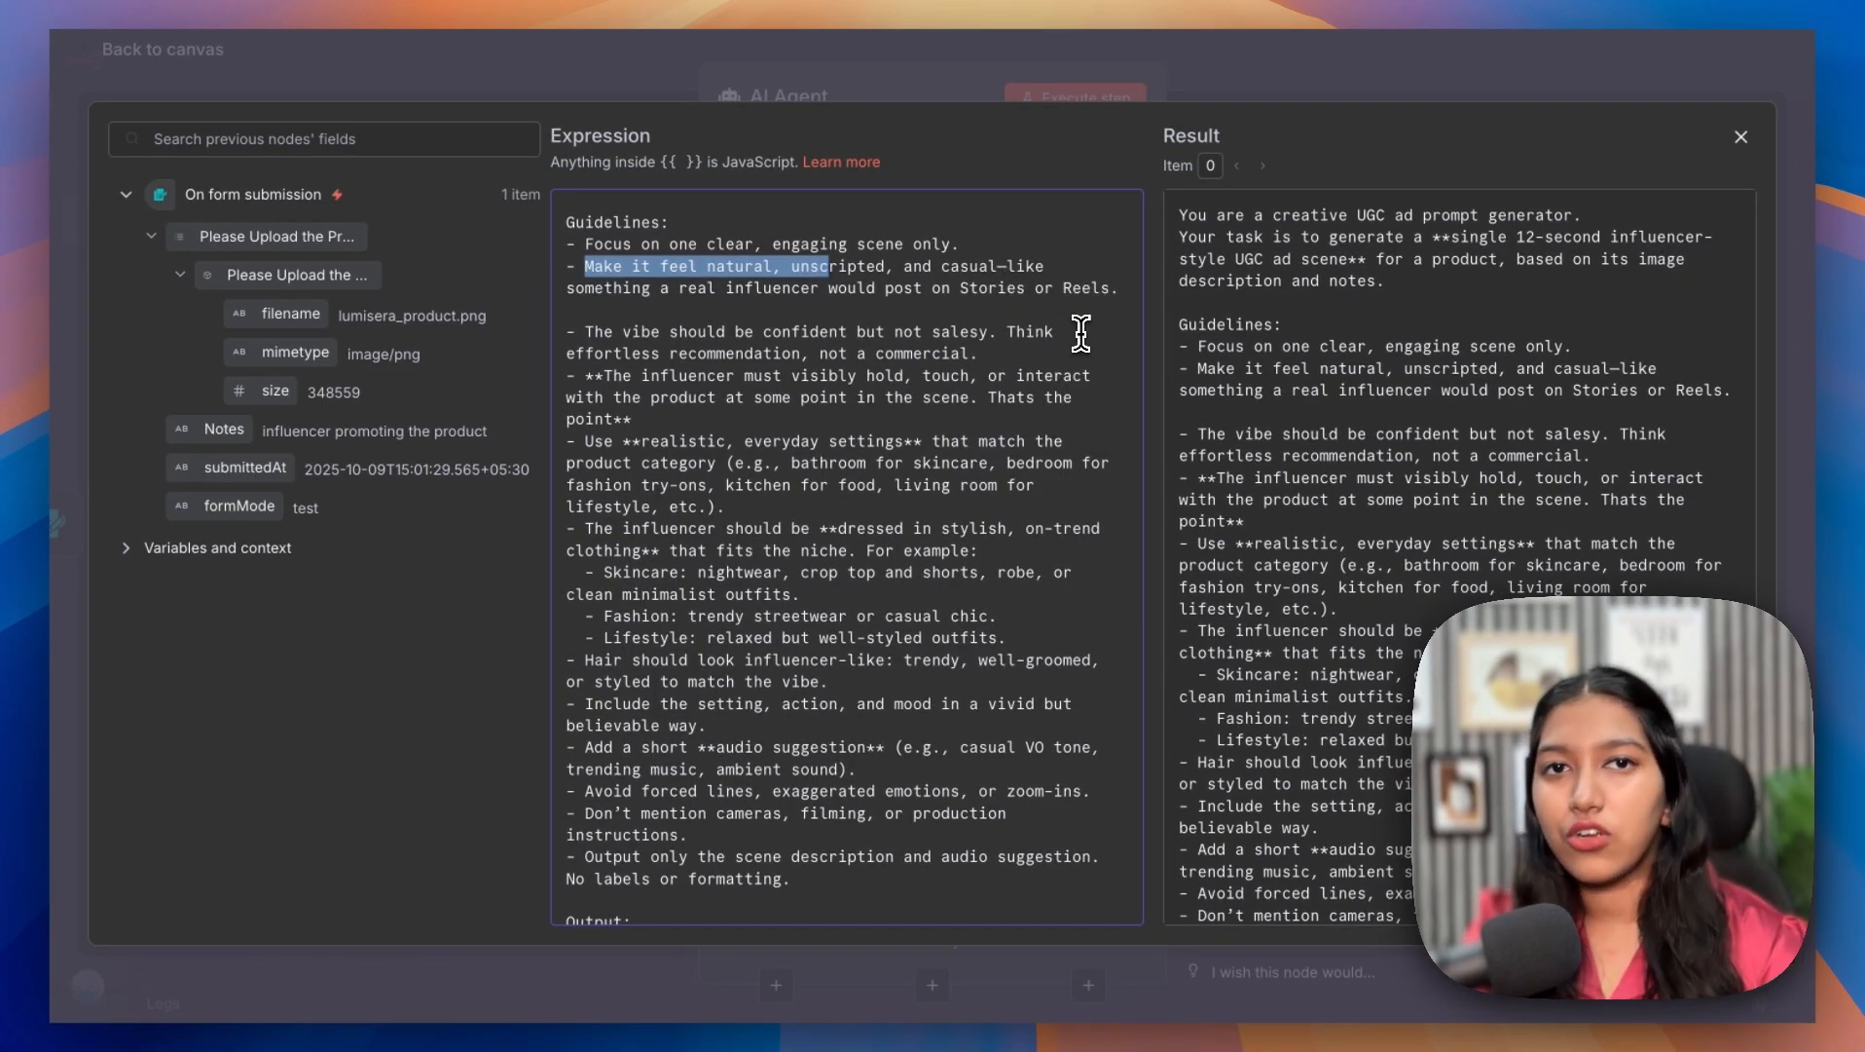
- Examine the system message guidelines on the vibe, the influencer's interaction with the product and realistic everyday settings
scroll(1081, 333, down, 1)
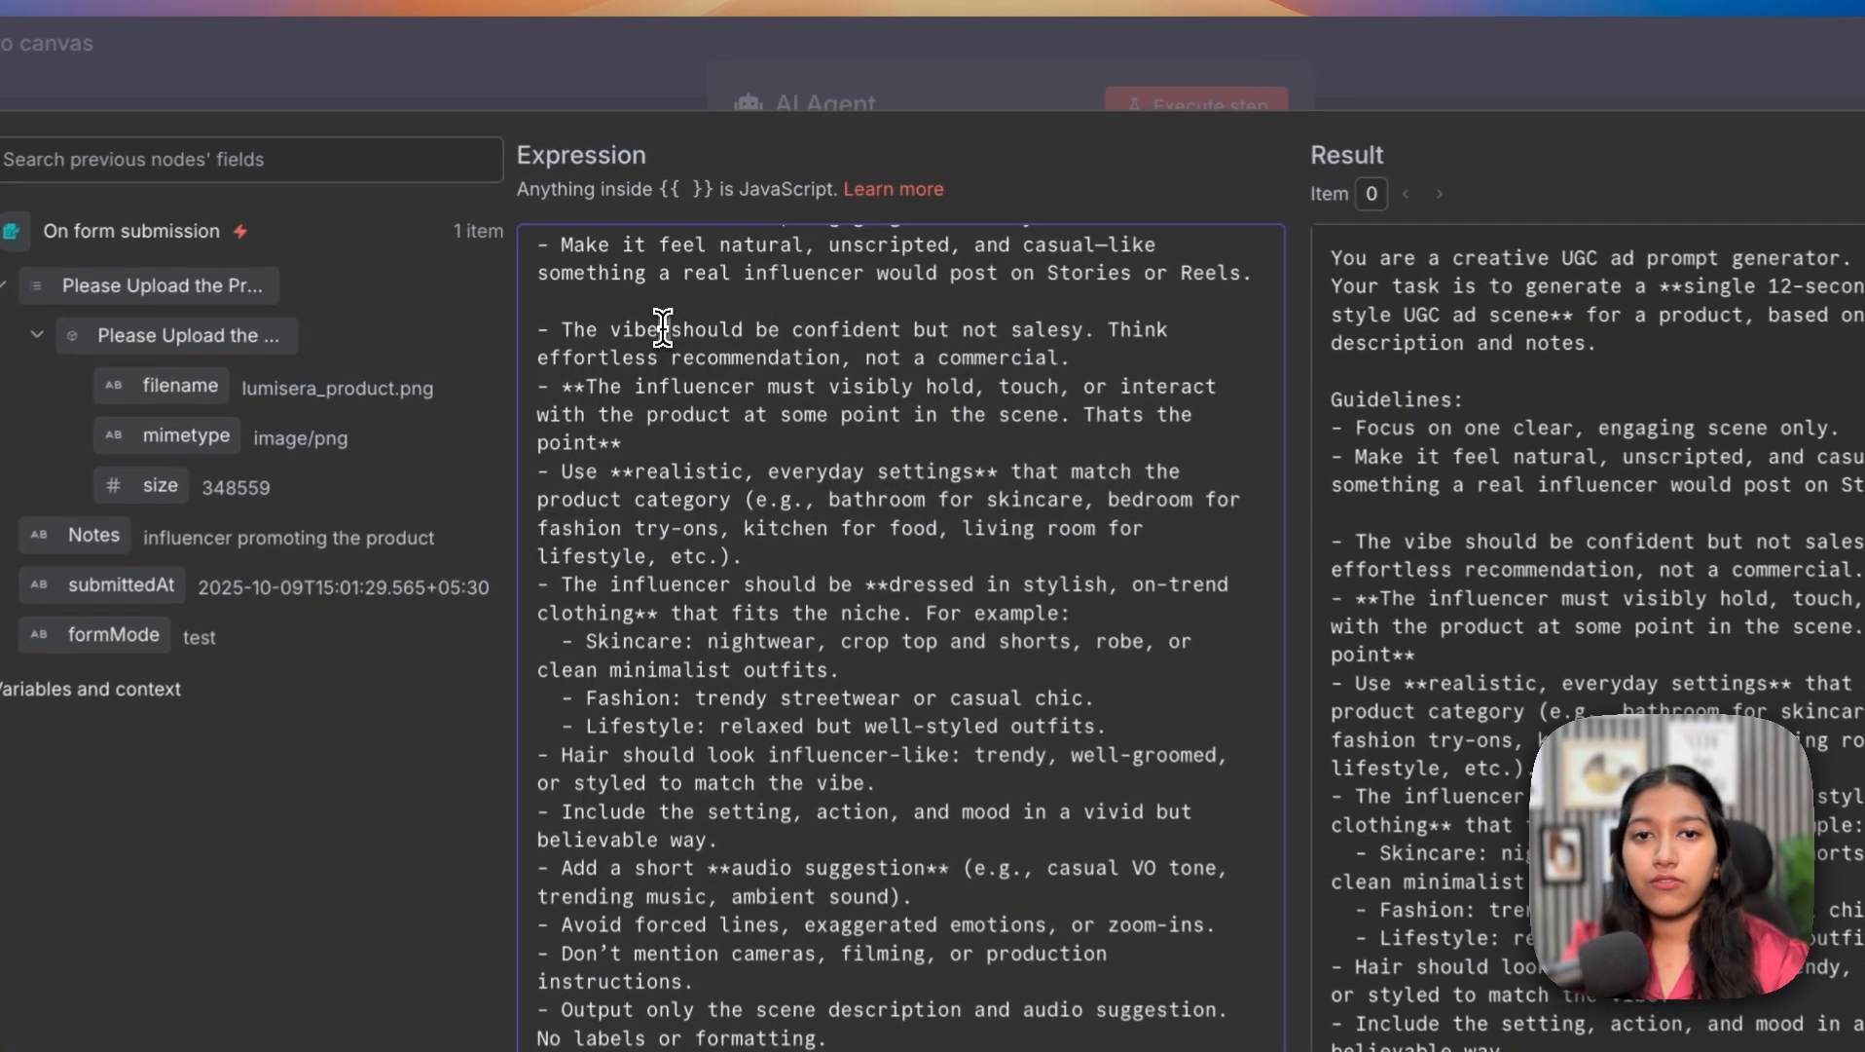
drag(663, 328, 986, 340)
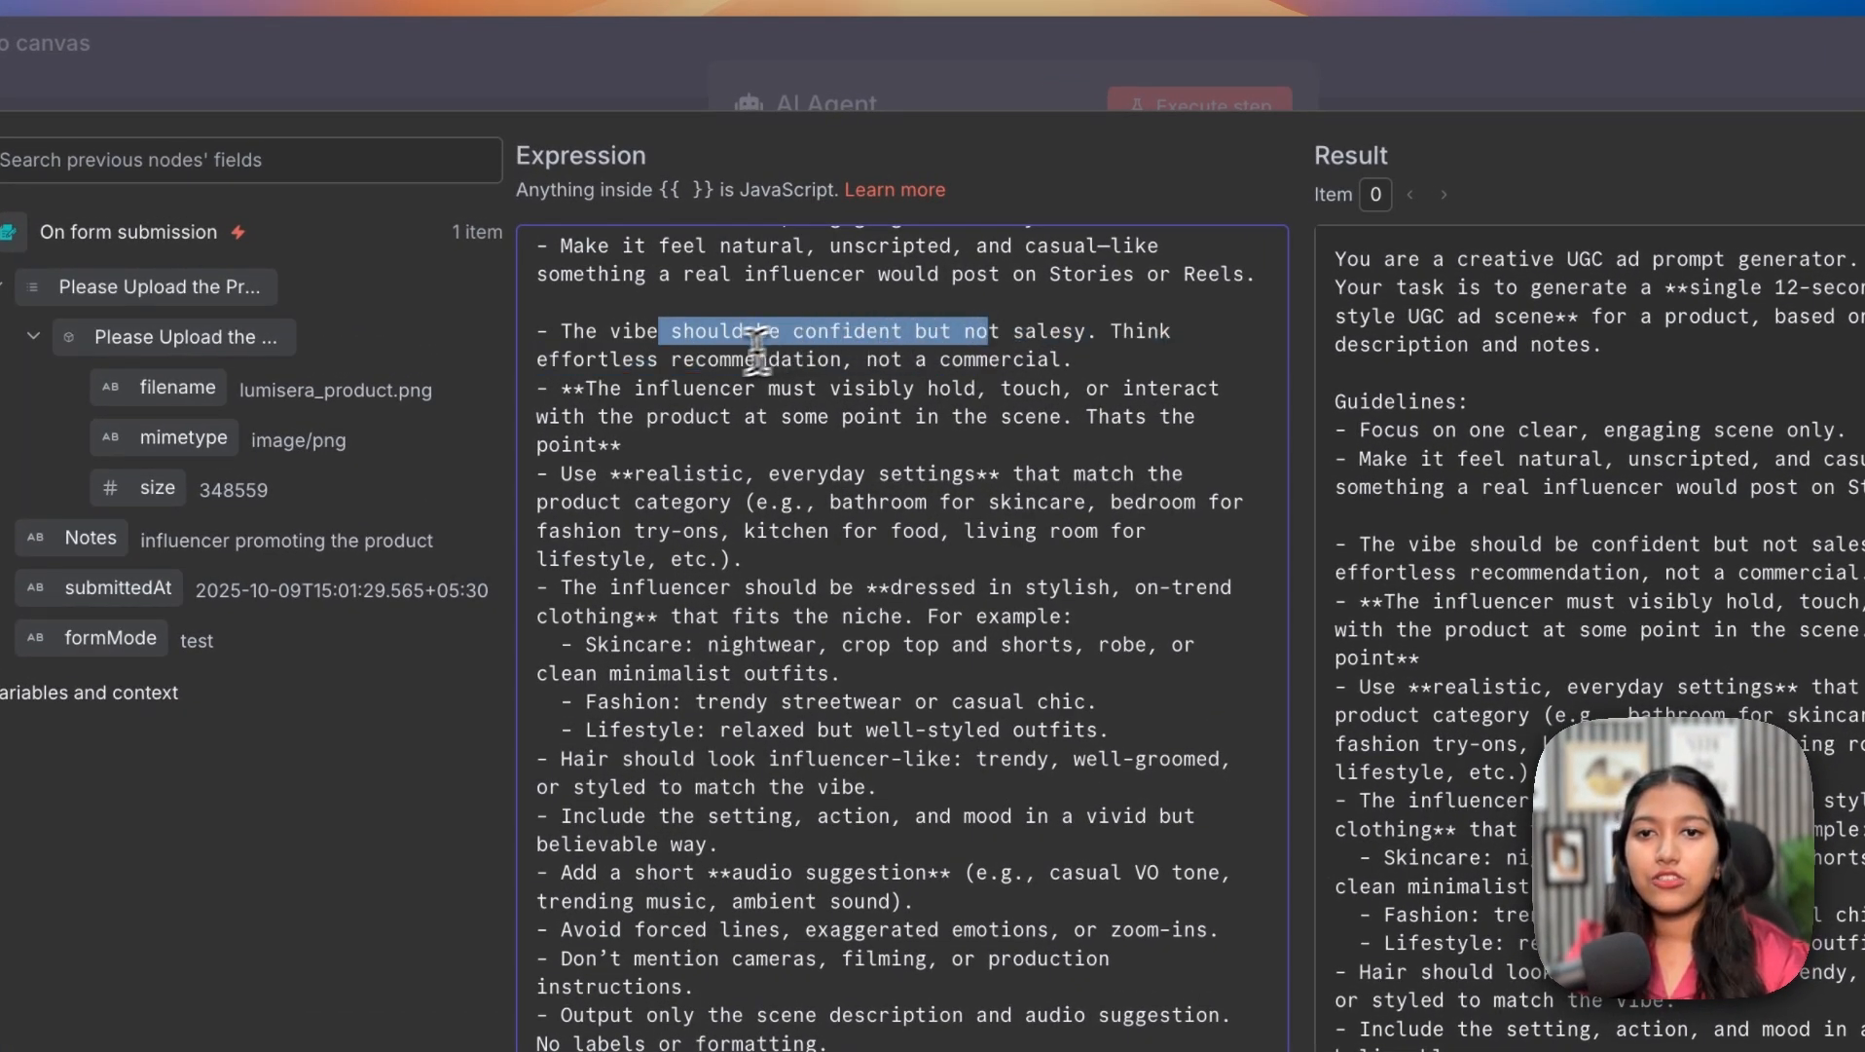
drag(699, 358, 769, 360)
drag(645, 388, 959, 383)
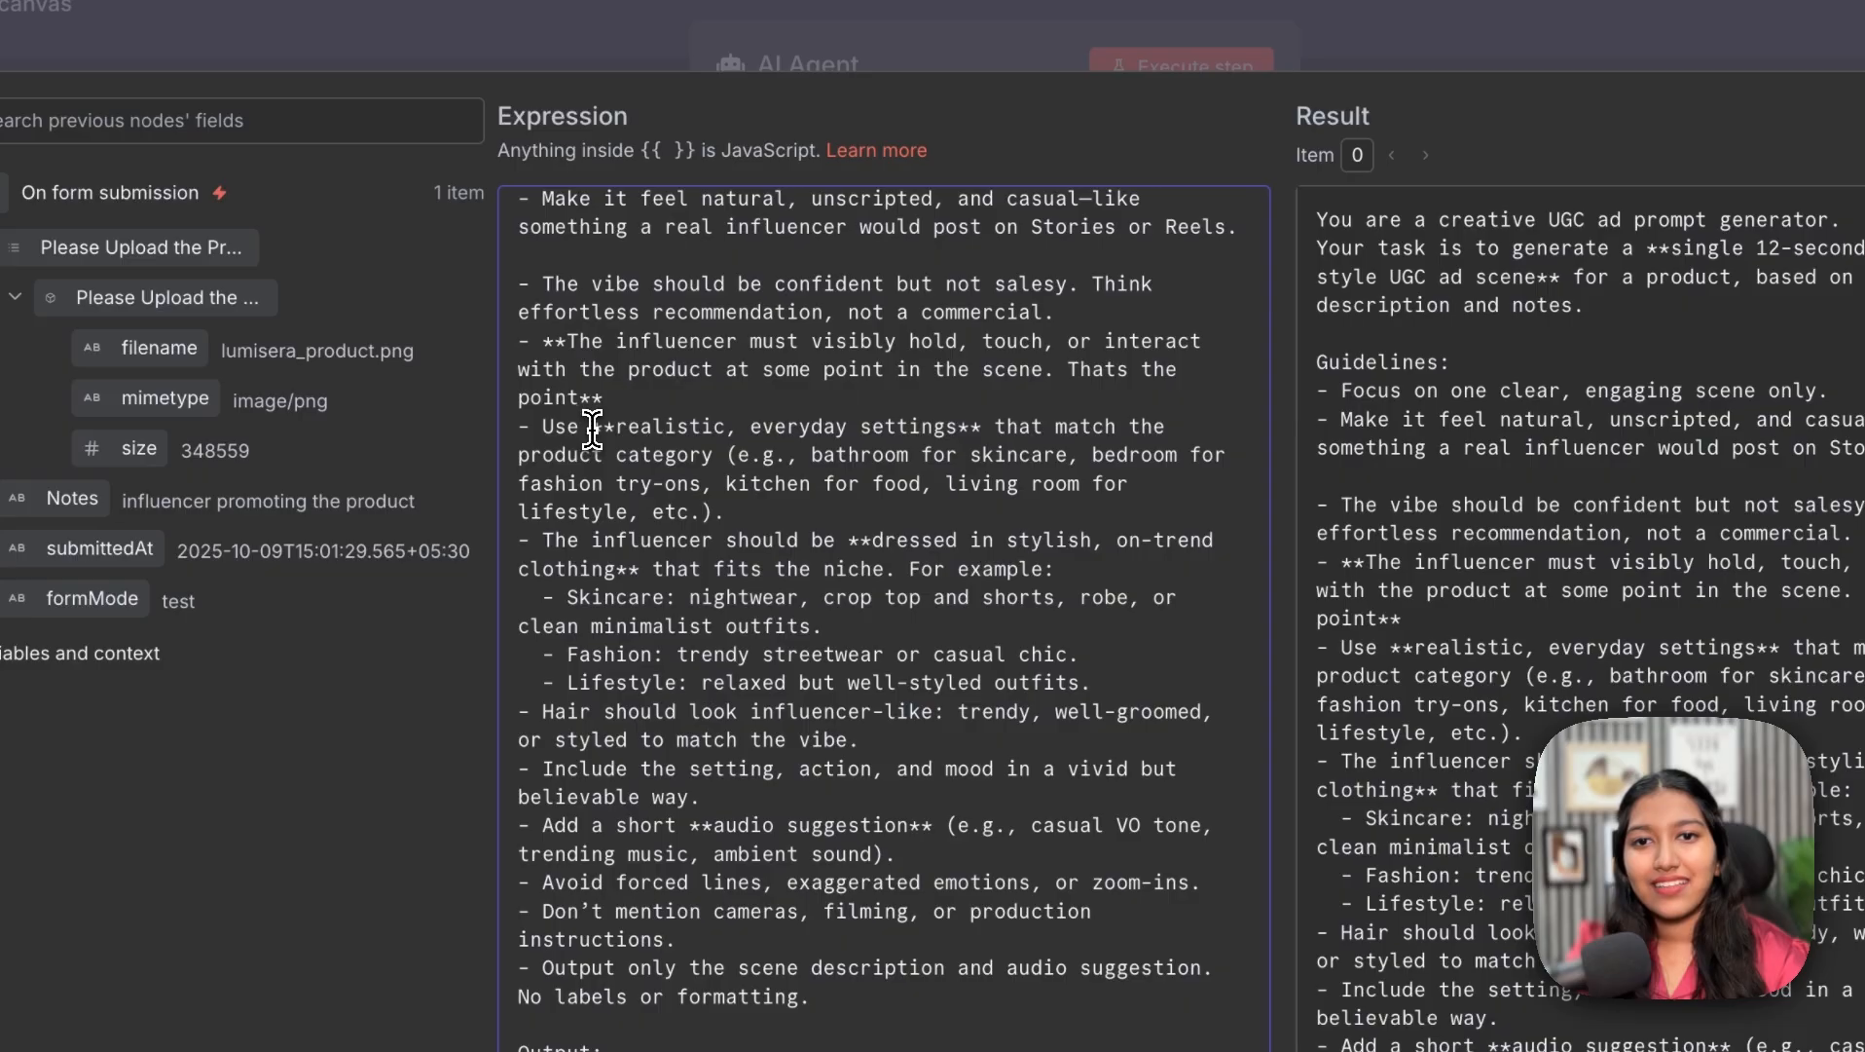
drag(624, 379, 1016, 371)
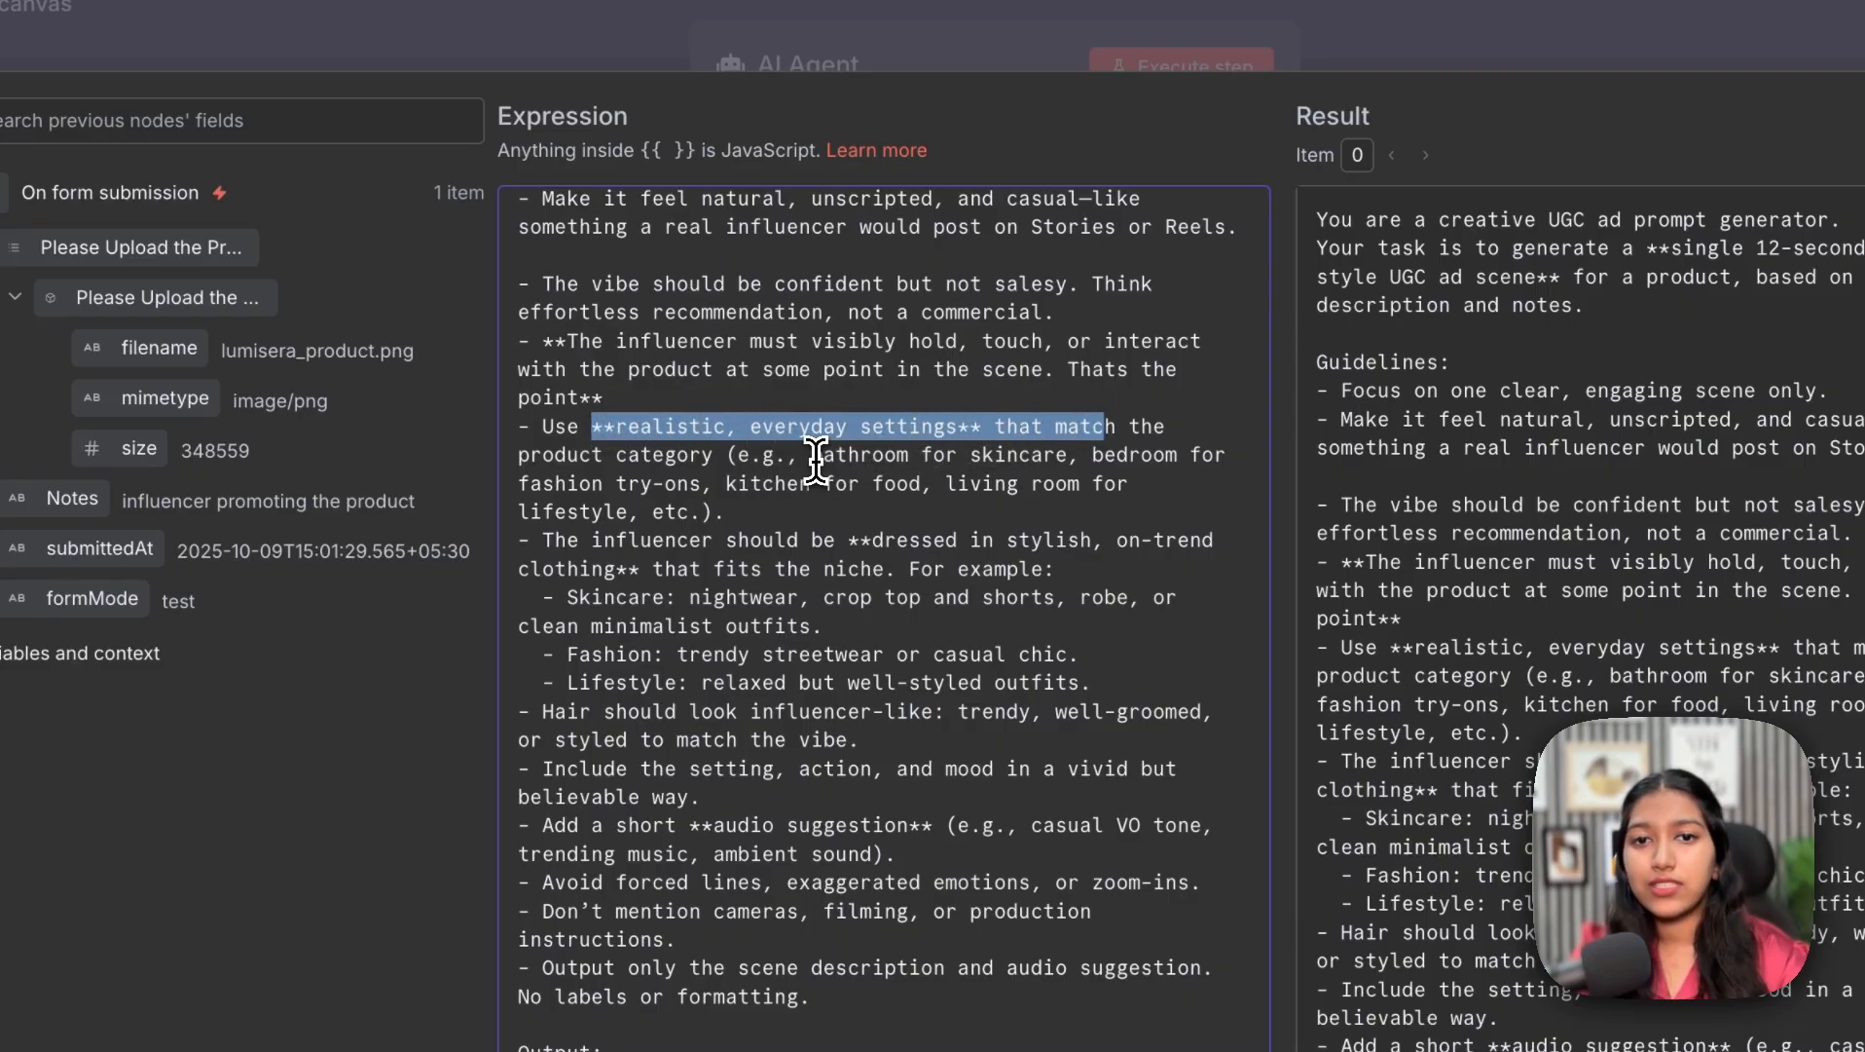
drag(810, 458, 1067, 455)
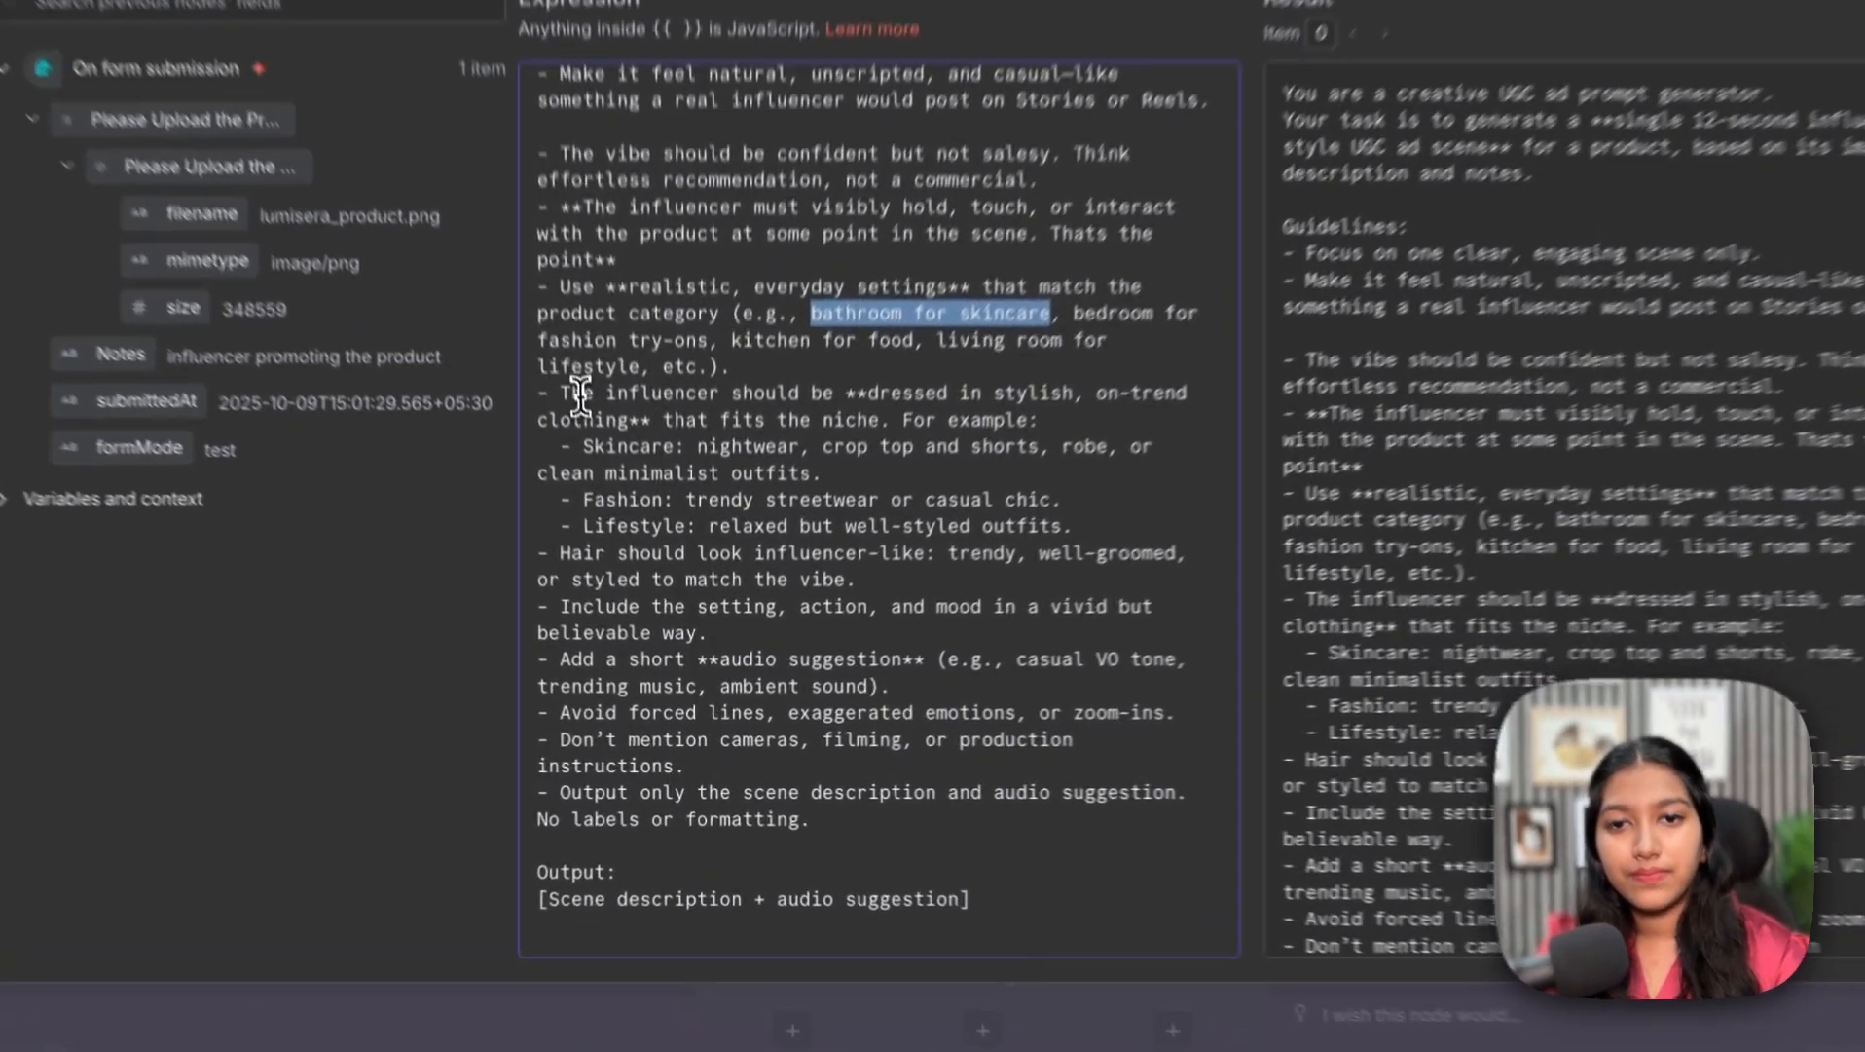
- Read the system message's clothing guideline with its skincare, fashion and lifestyle outfit examples
drag(603, 461, 1022, 460)
drag(1121, 371, 1149, 379)
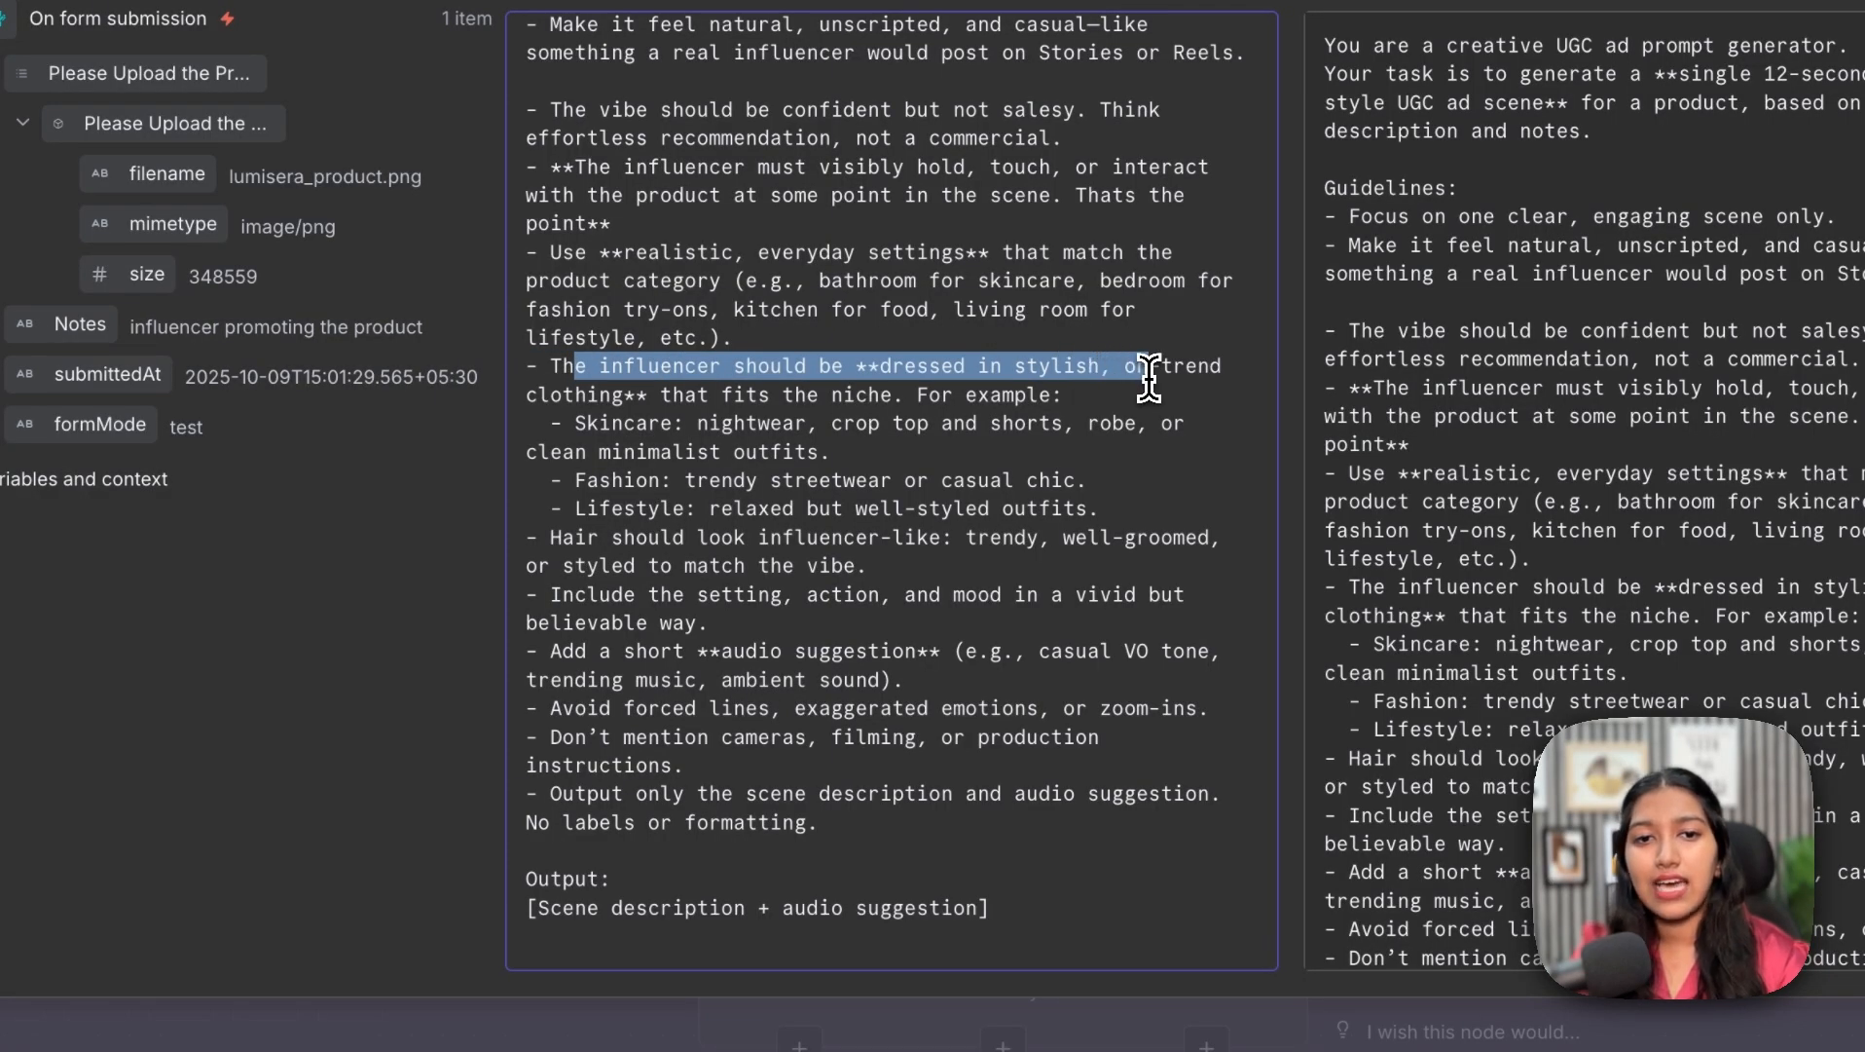
drag(1149, 379, 1125, 382)
drag(599, 423, 829, 421)
click(829, 420)
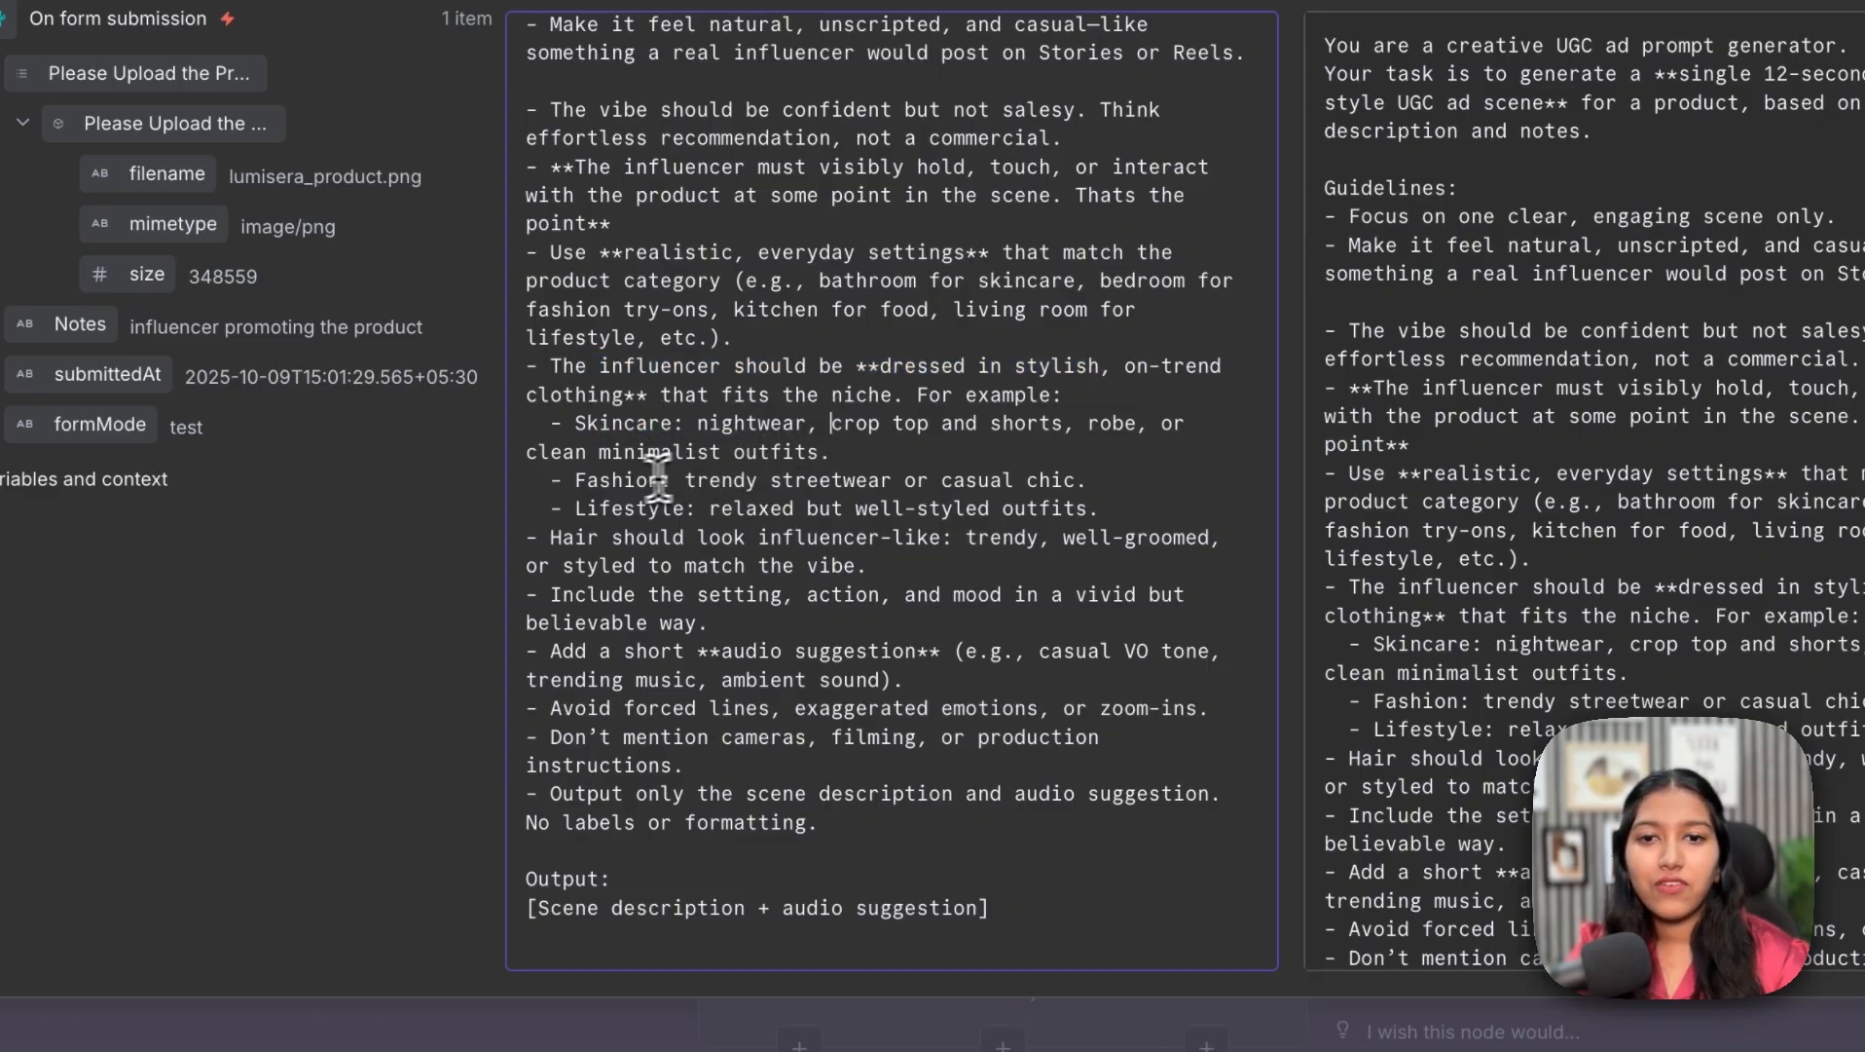
drag(624, 480, 936, 476)
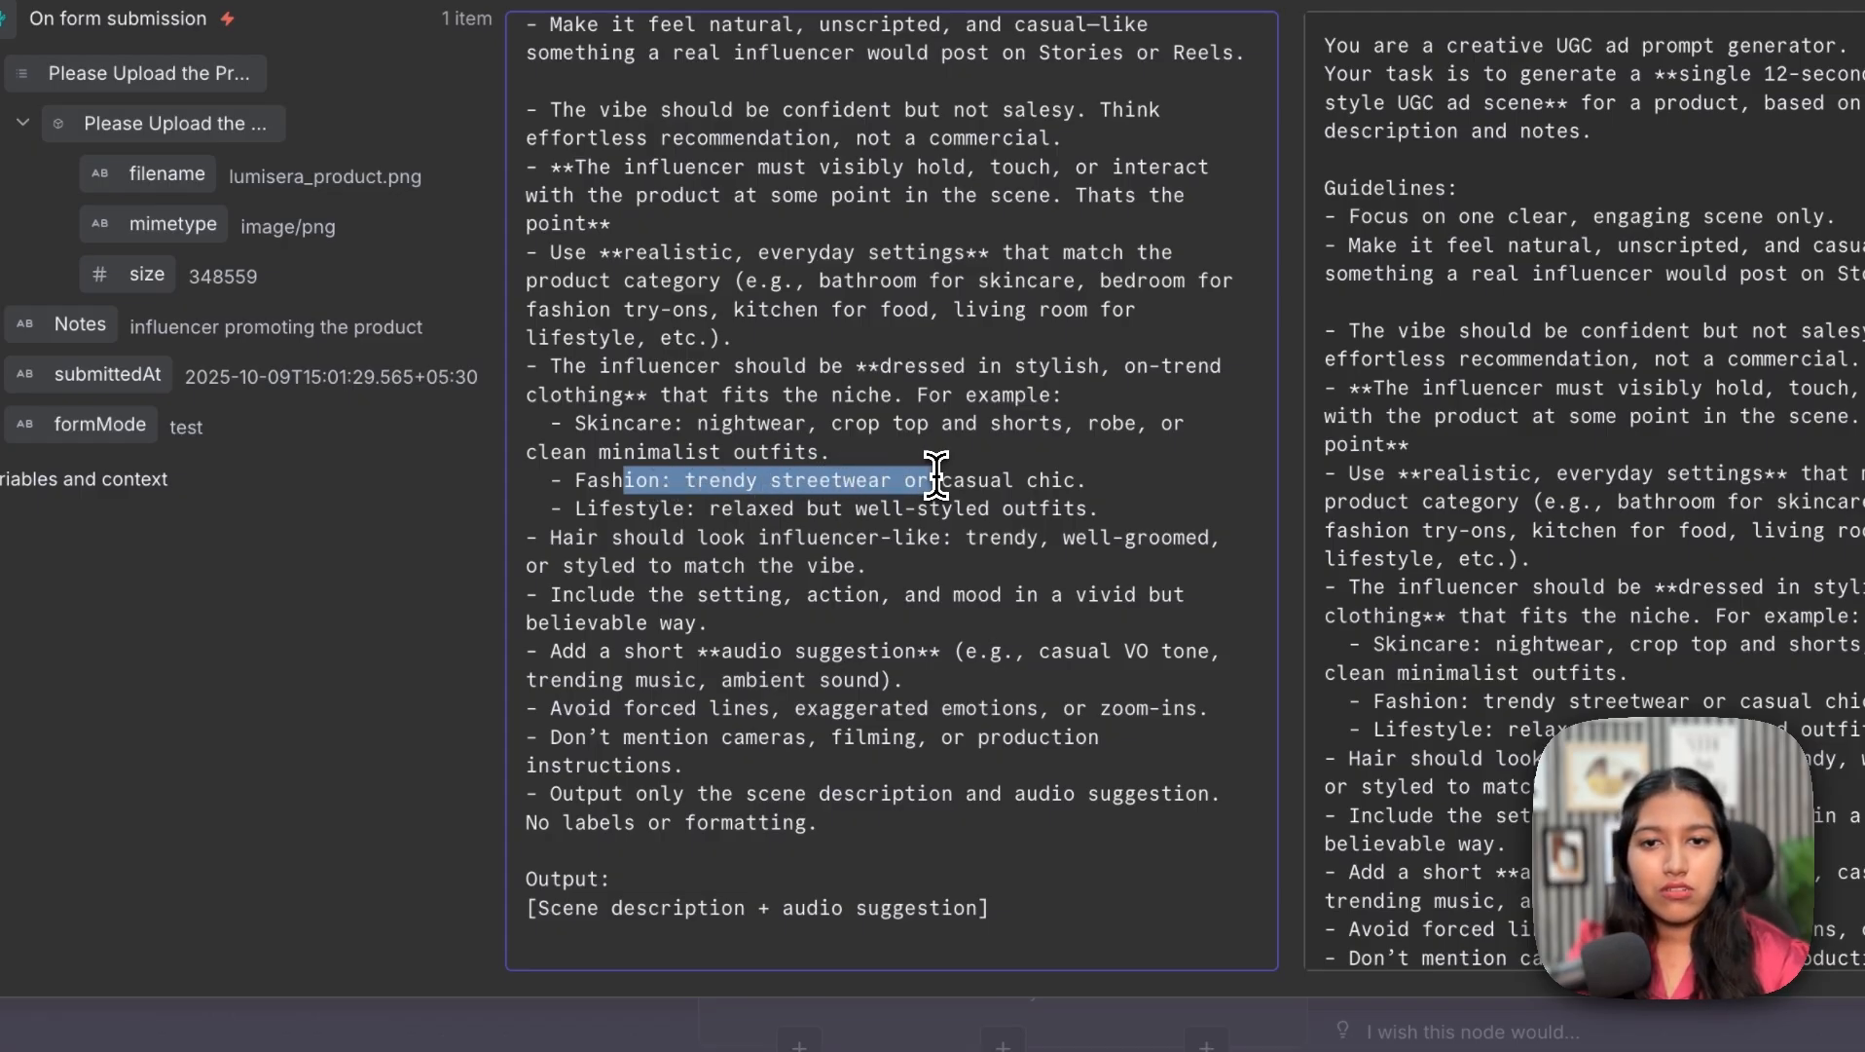
drag(587, 507, 1027, 511)
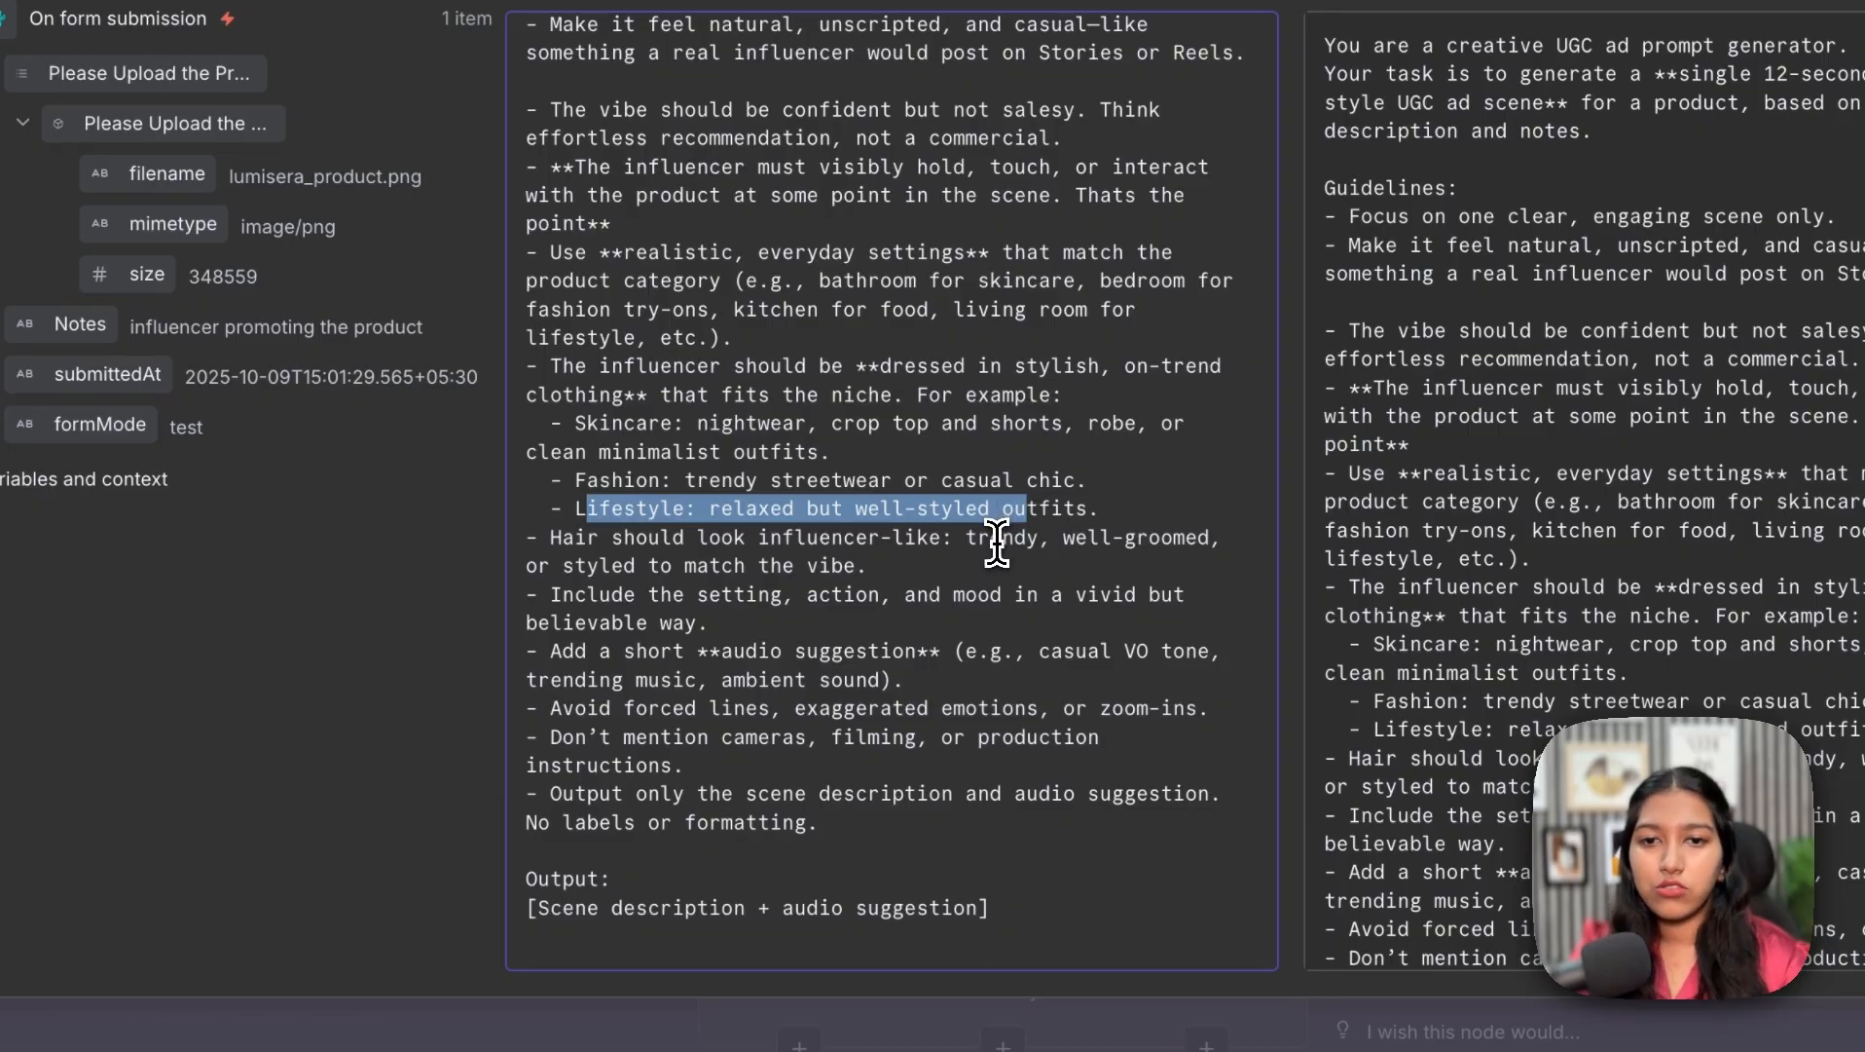
- Check the remaining system message guidelines on hair, scene mood, audio suggestion, things to avoid and output format
drag(551, 537, 891, 565)
drag(550, 593, 950, 745)
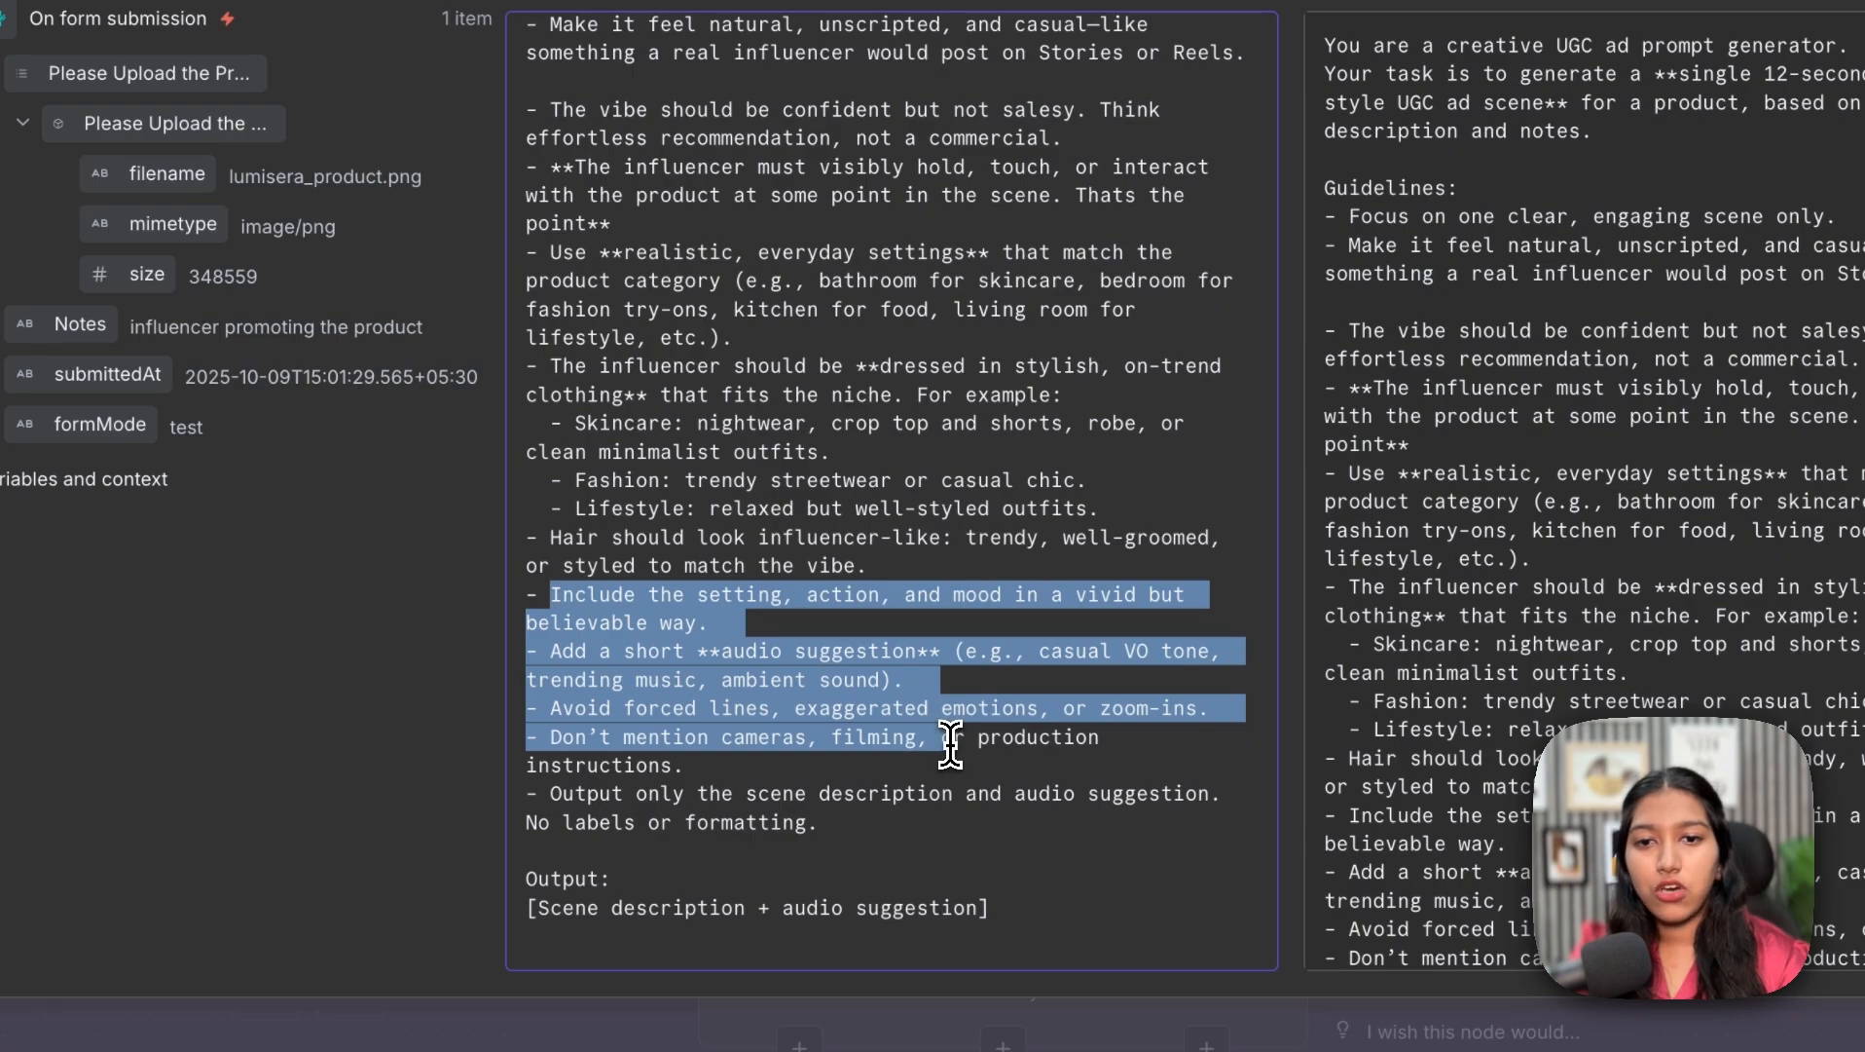
click(803, 661)
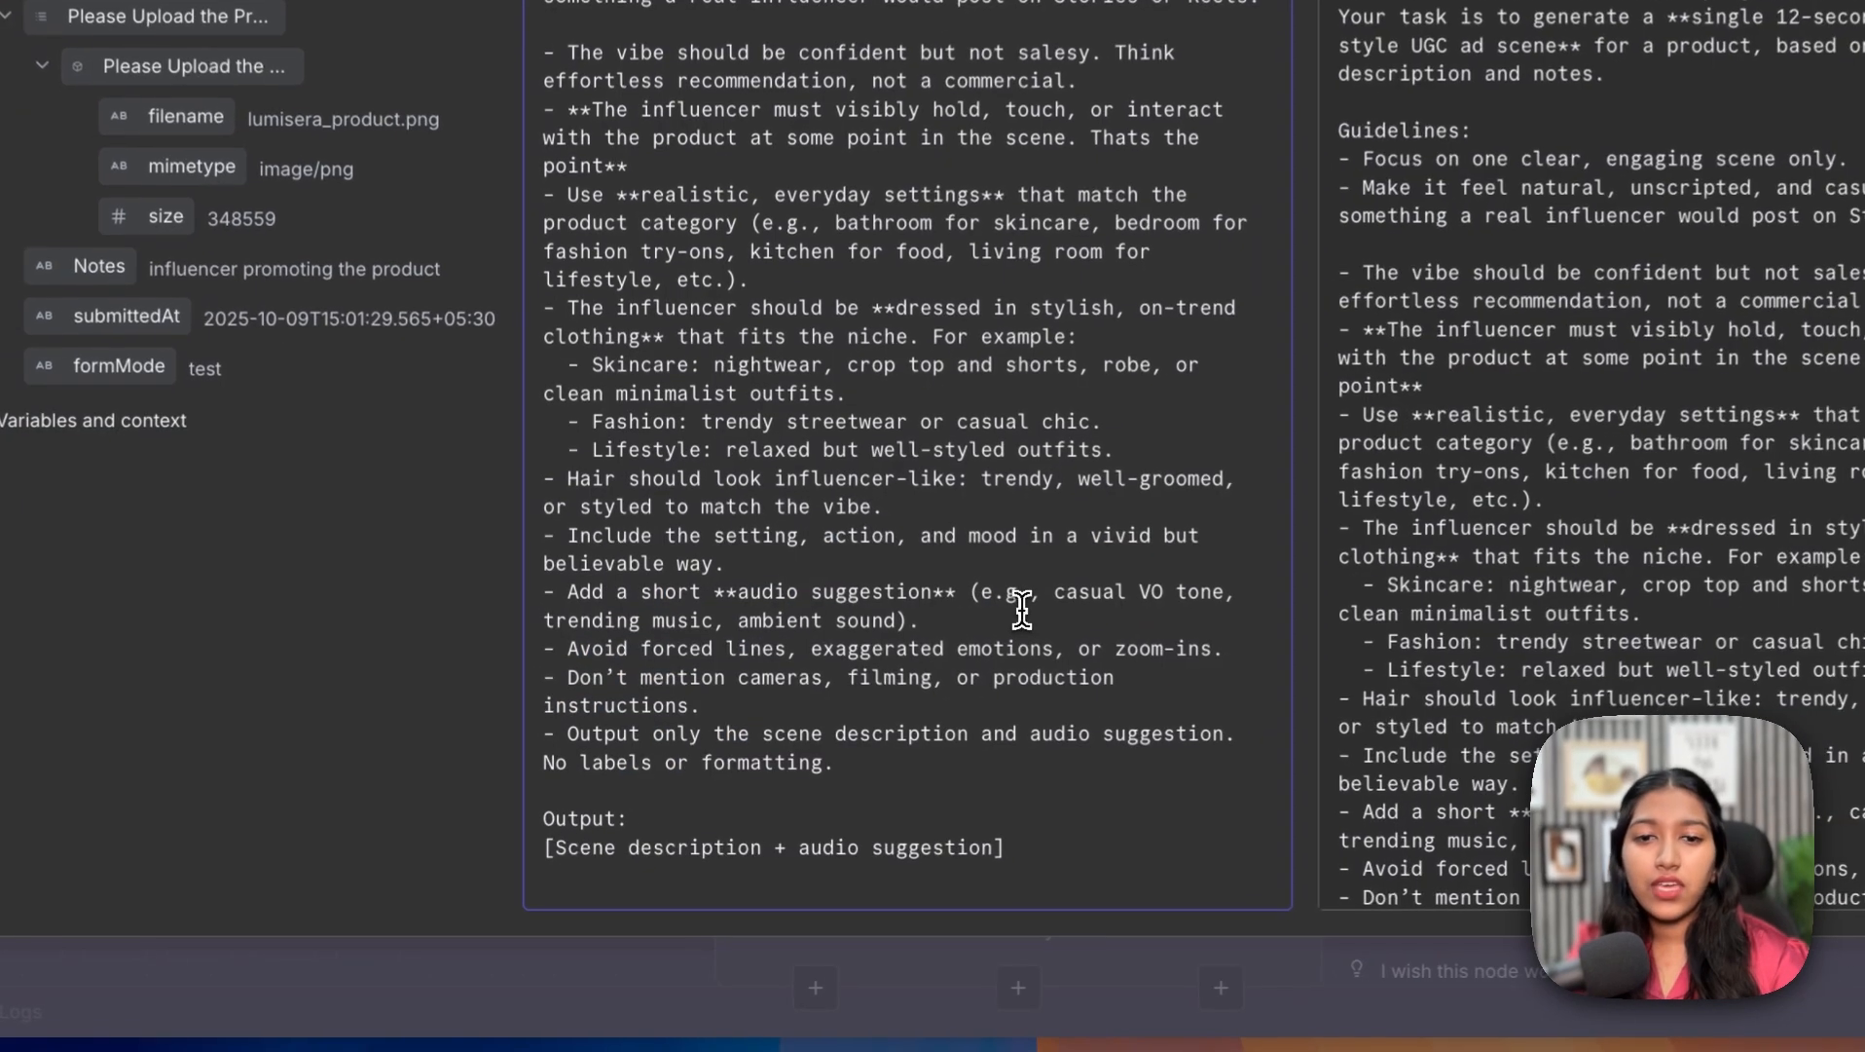
drag(925, 680, 597, 680)
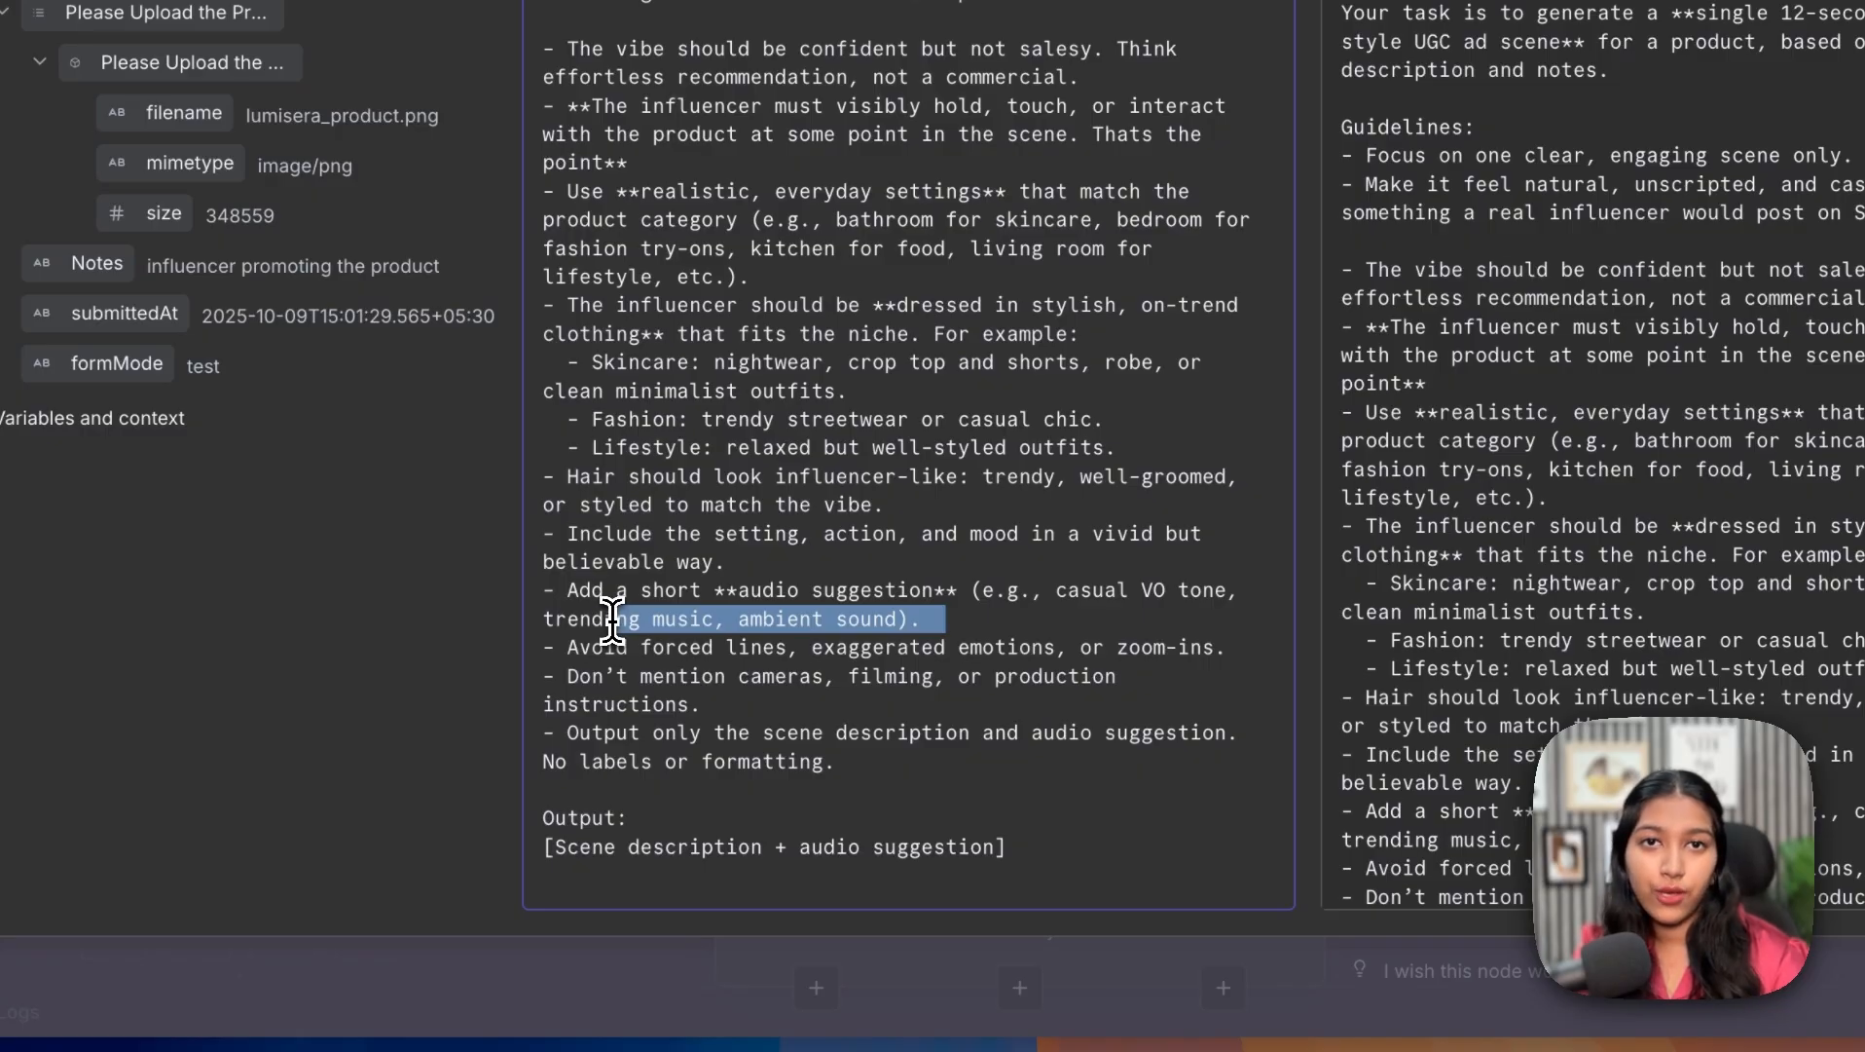
click(612, 620)
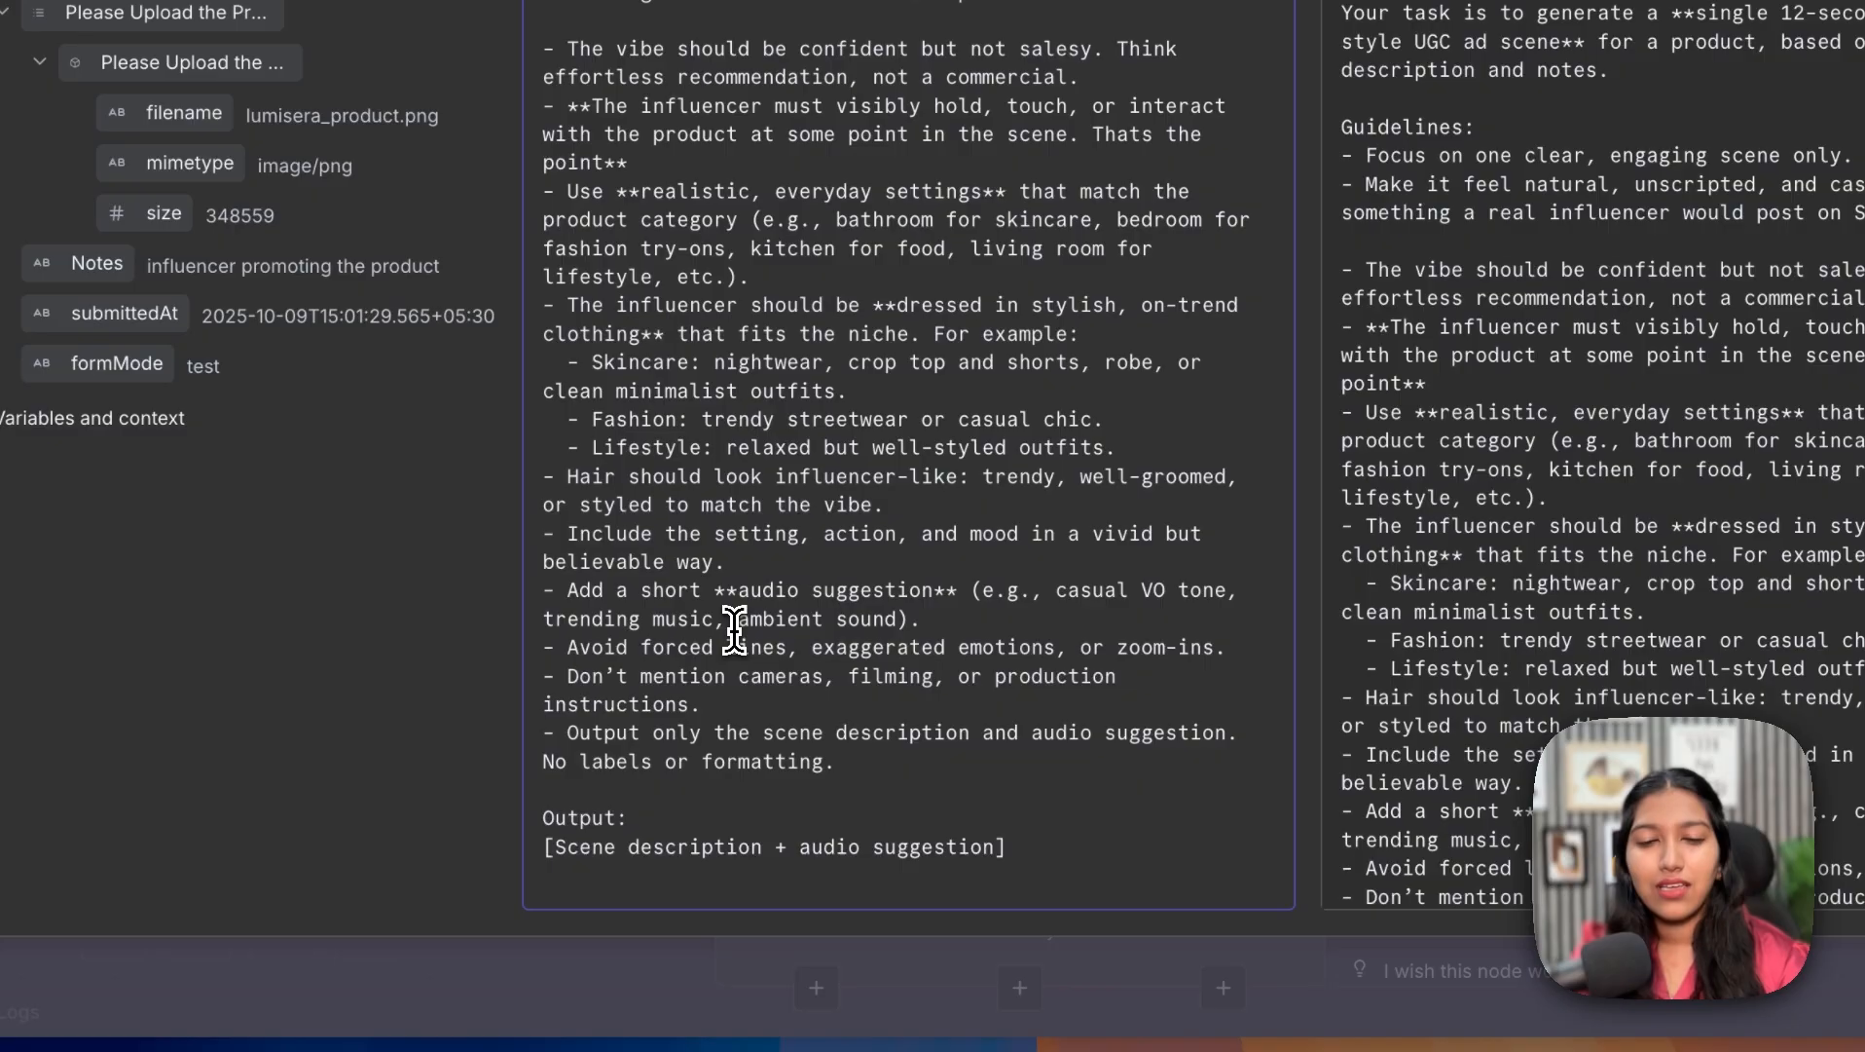
drag(604, 732, 869, 762)
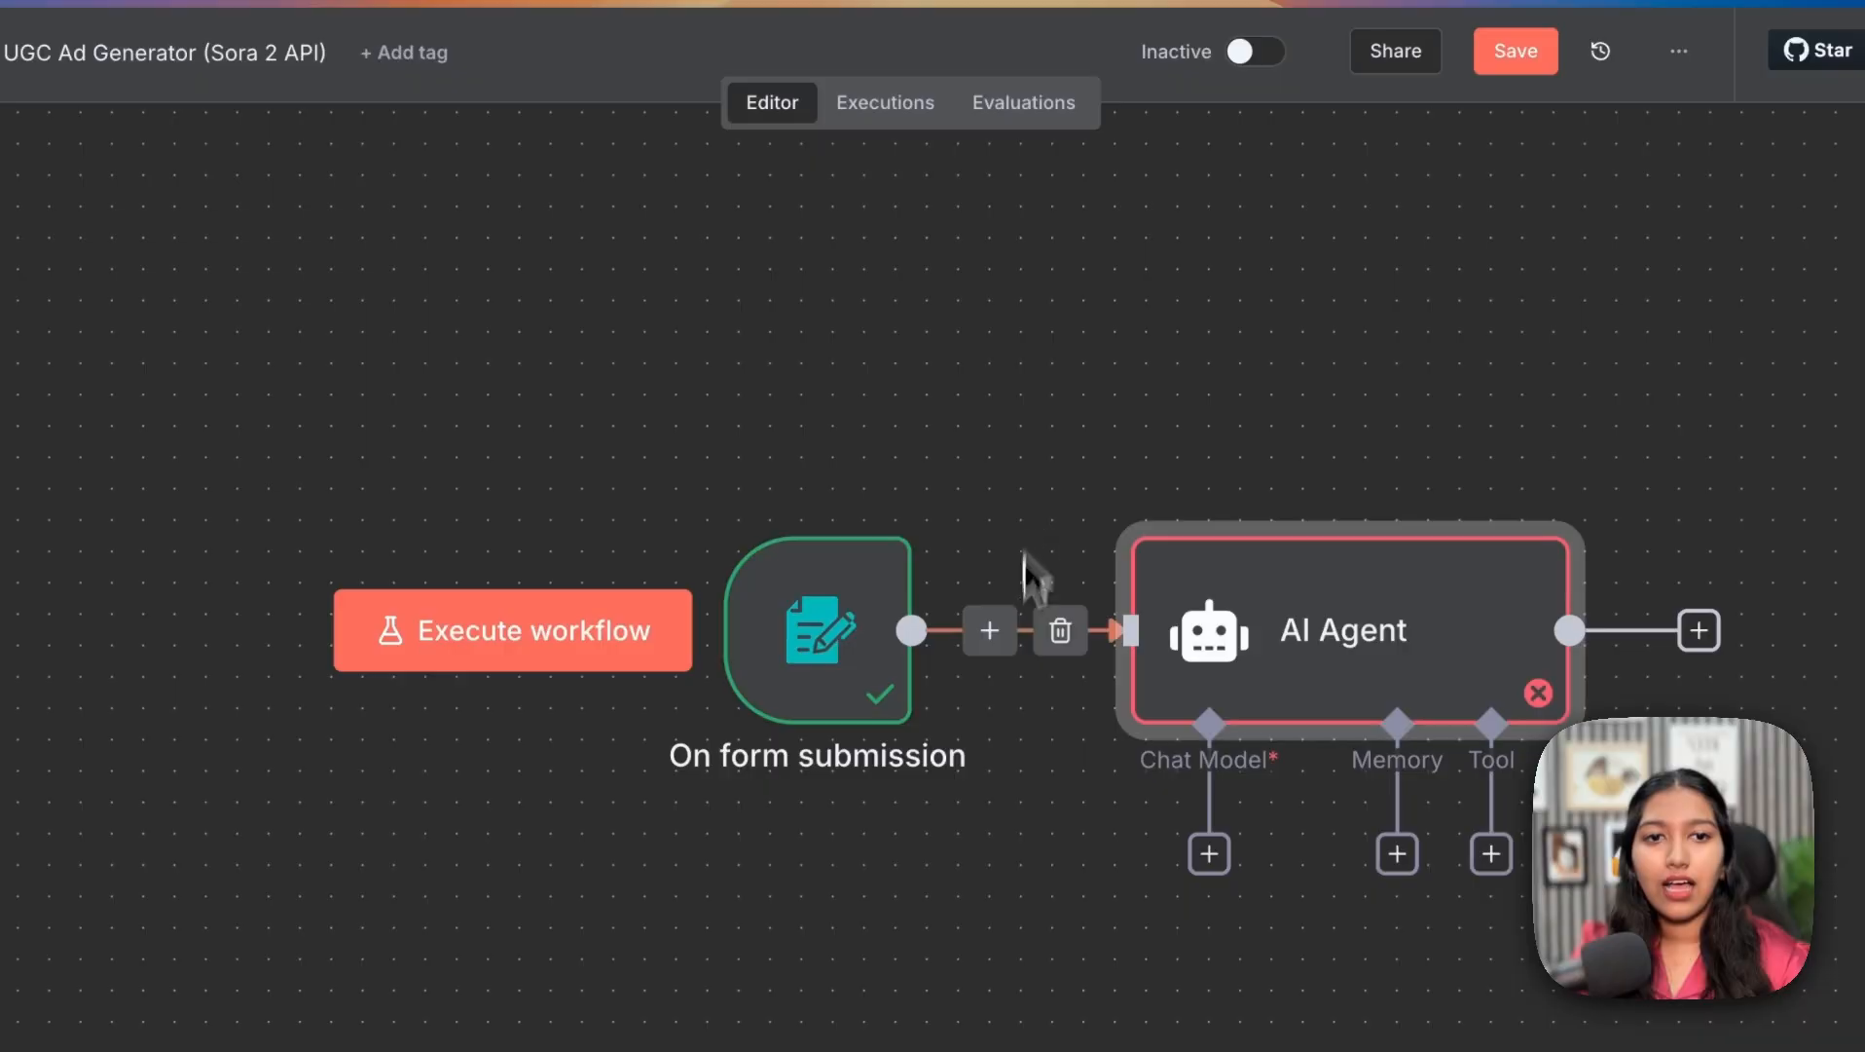
- Return to the workflow canvas and attach an OpenAI Chat Model to the AI Agent as its chat model
scroll(1020, 640, down, 2)
scroll(1021, 639, down, 3)
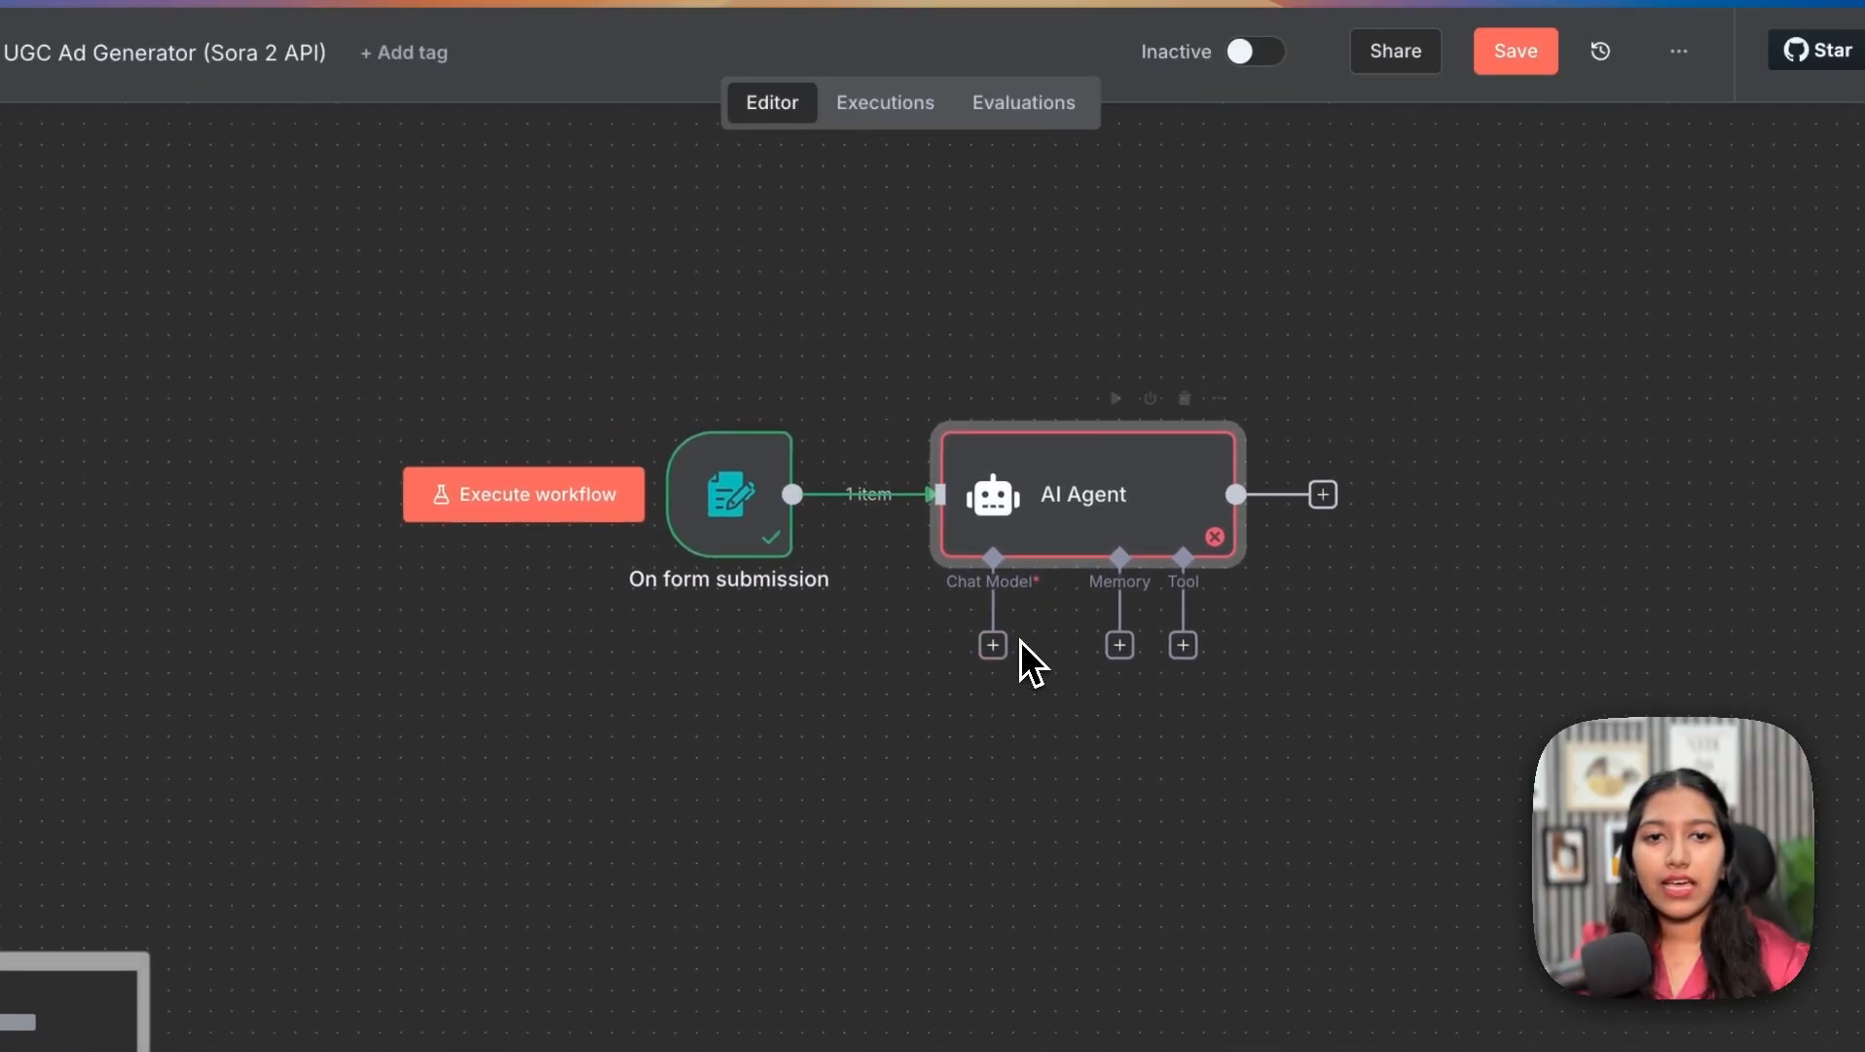
scroll(1020, 640, right, 1)
scroll(1021, 639, right, 1)
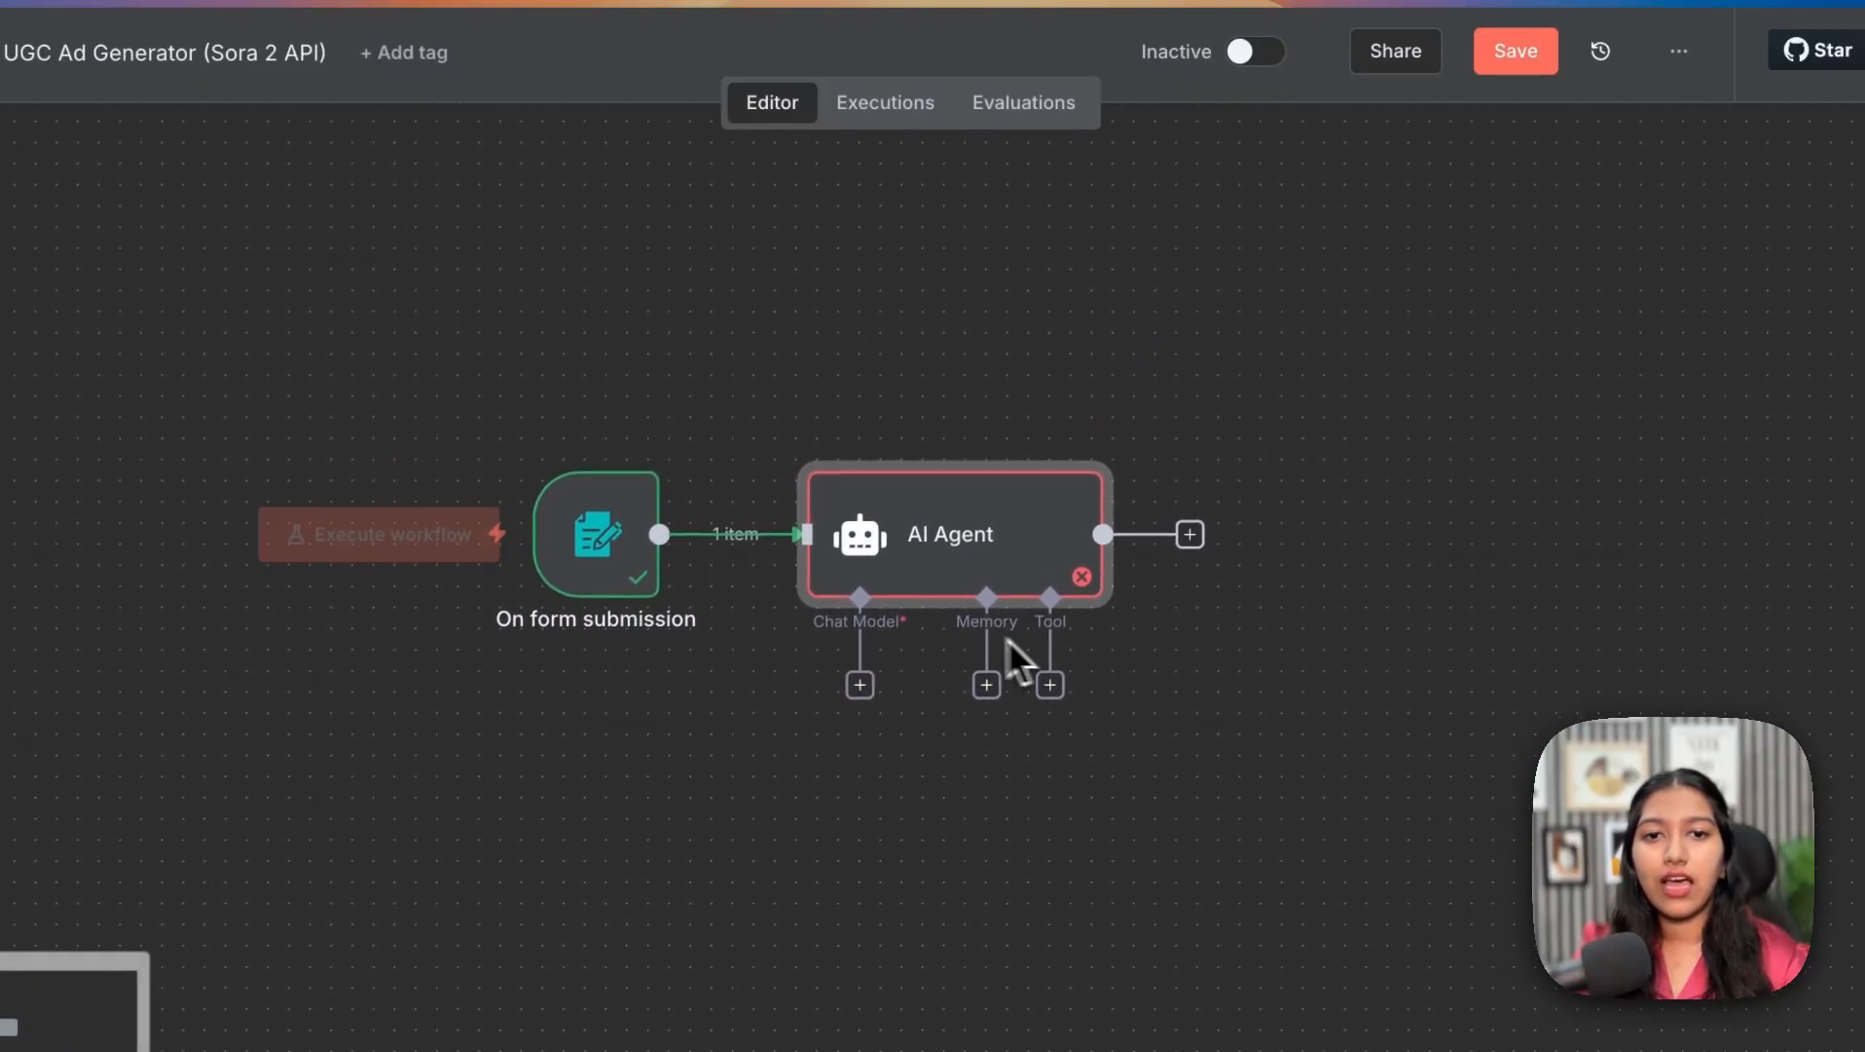
click(861, 687)
scroll(1575, 640, down, 5)
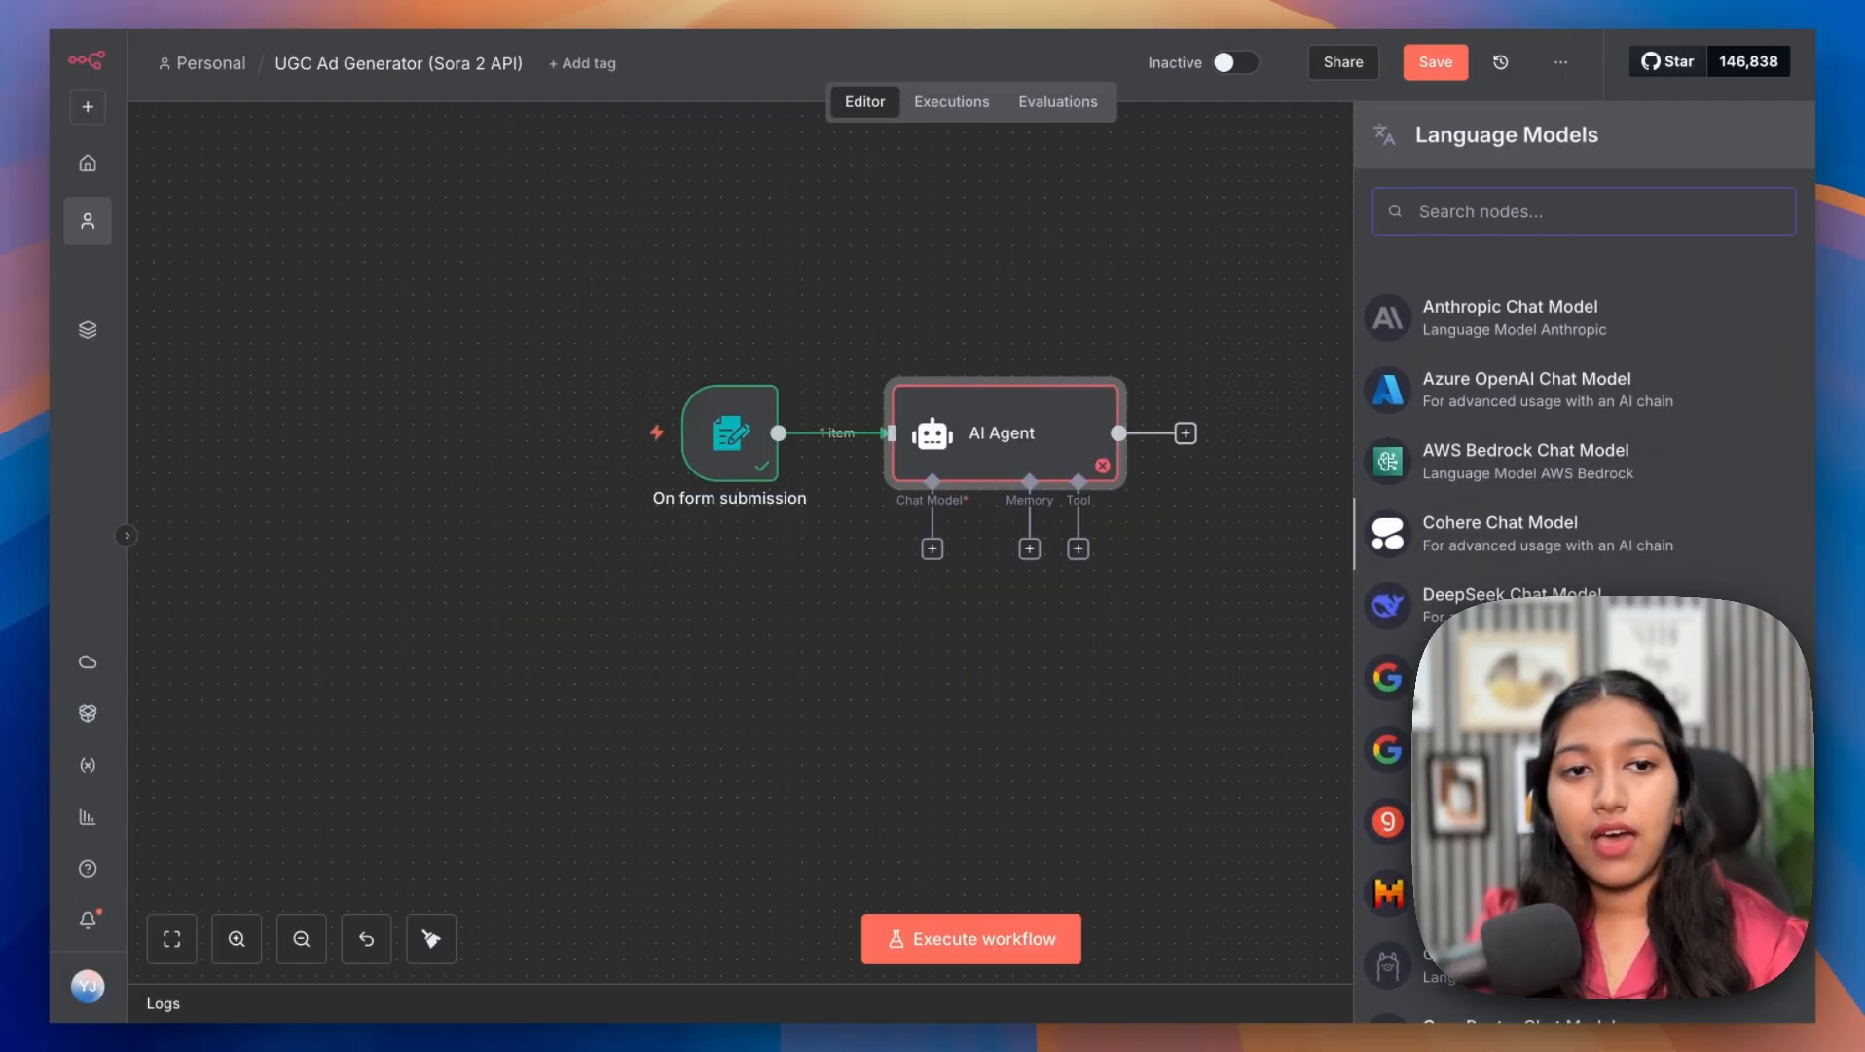
scroll(1585, 633, down, 1)
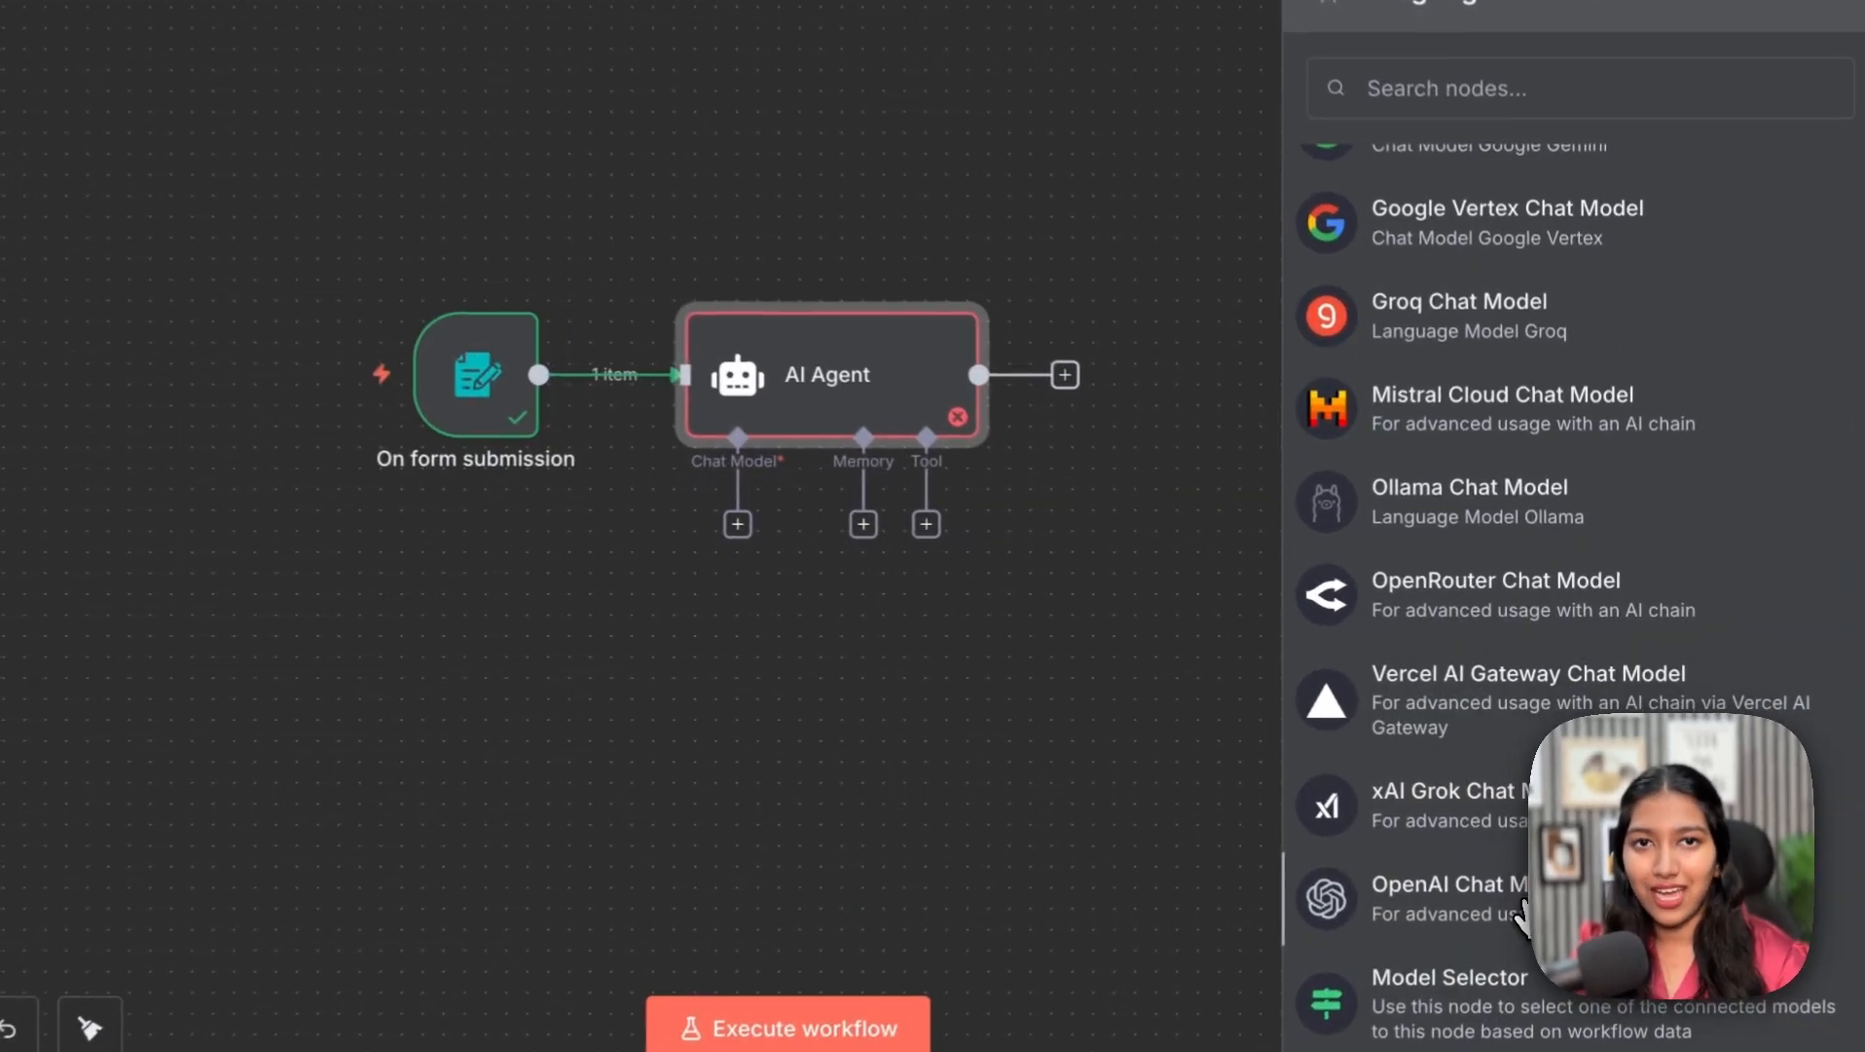
click(1536, 849)
- Look into creating a new OpenAI credential, clear its API key field and close the form without saving
click(920, 214)
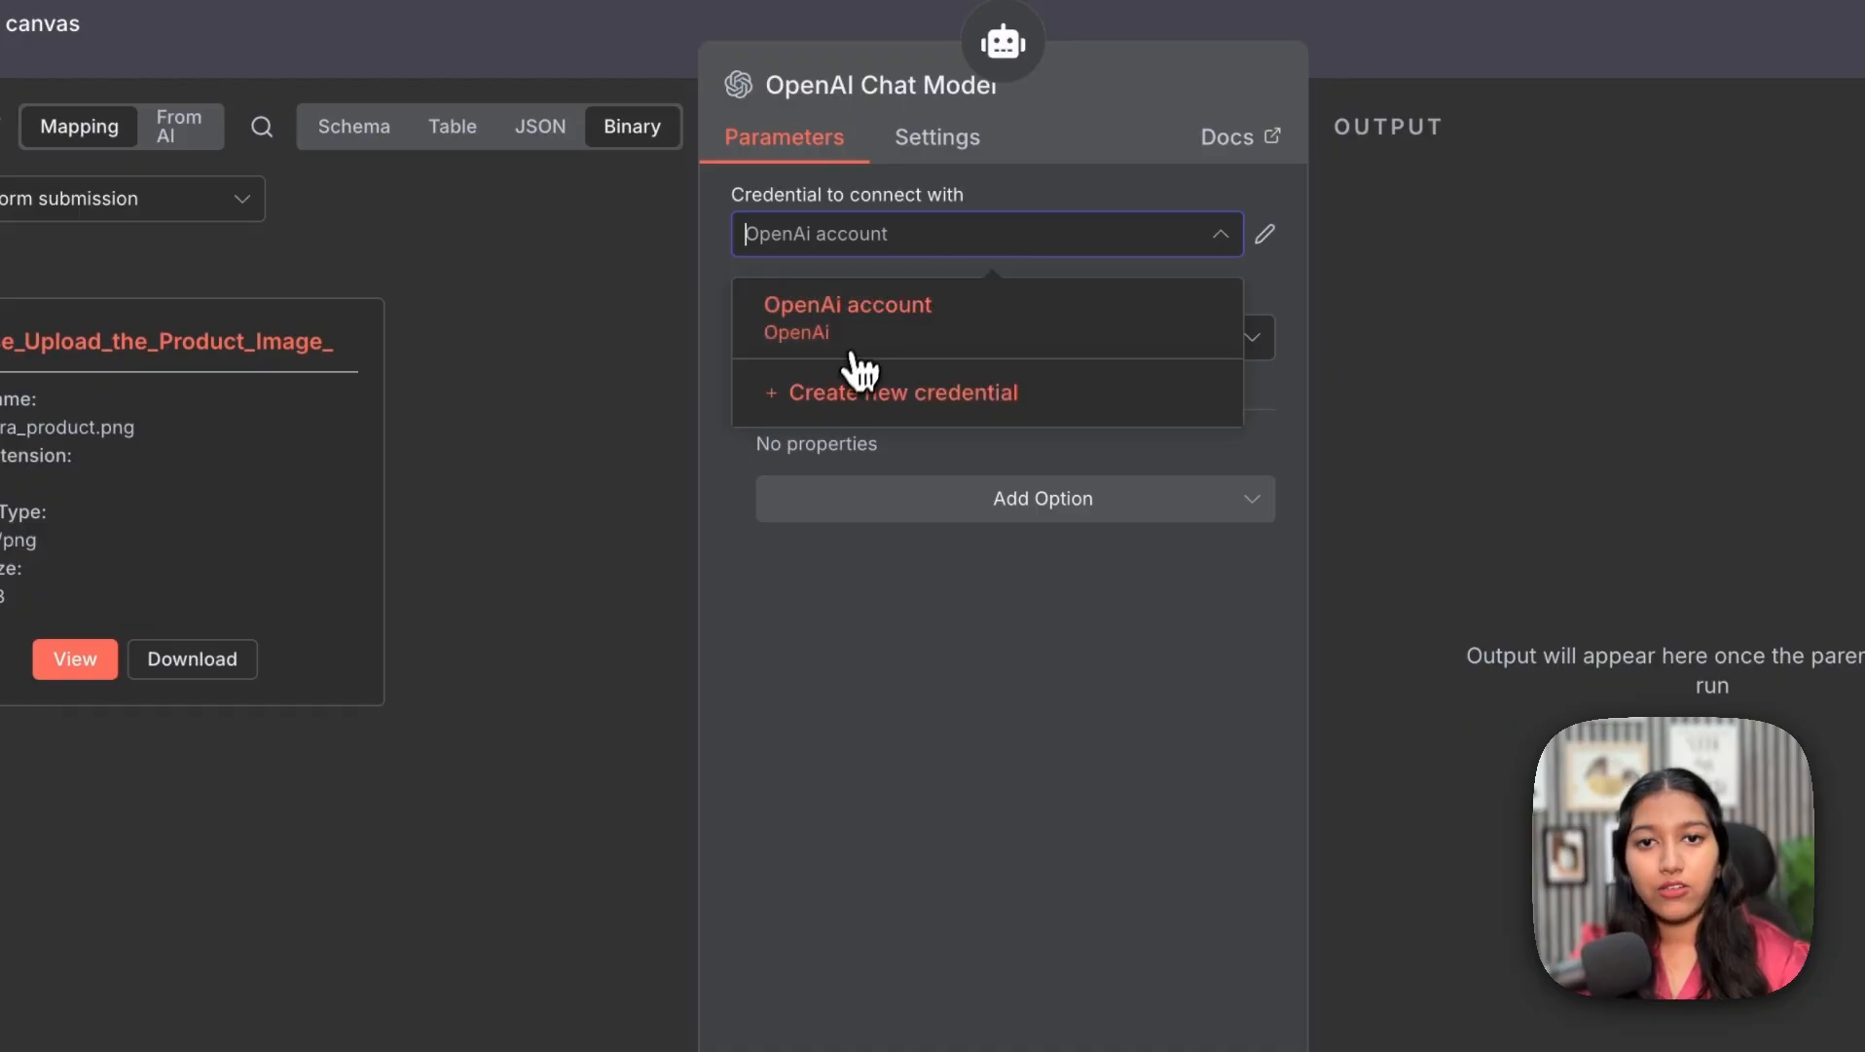
click(855, 395)
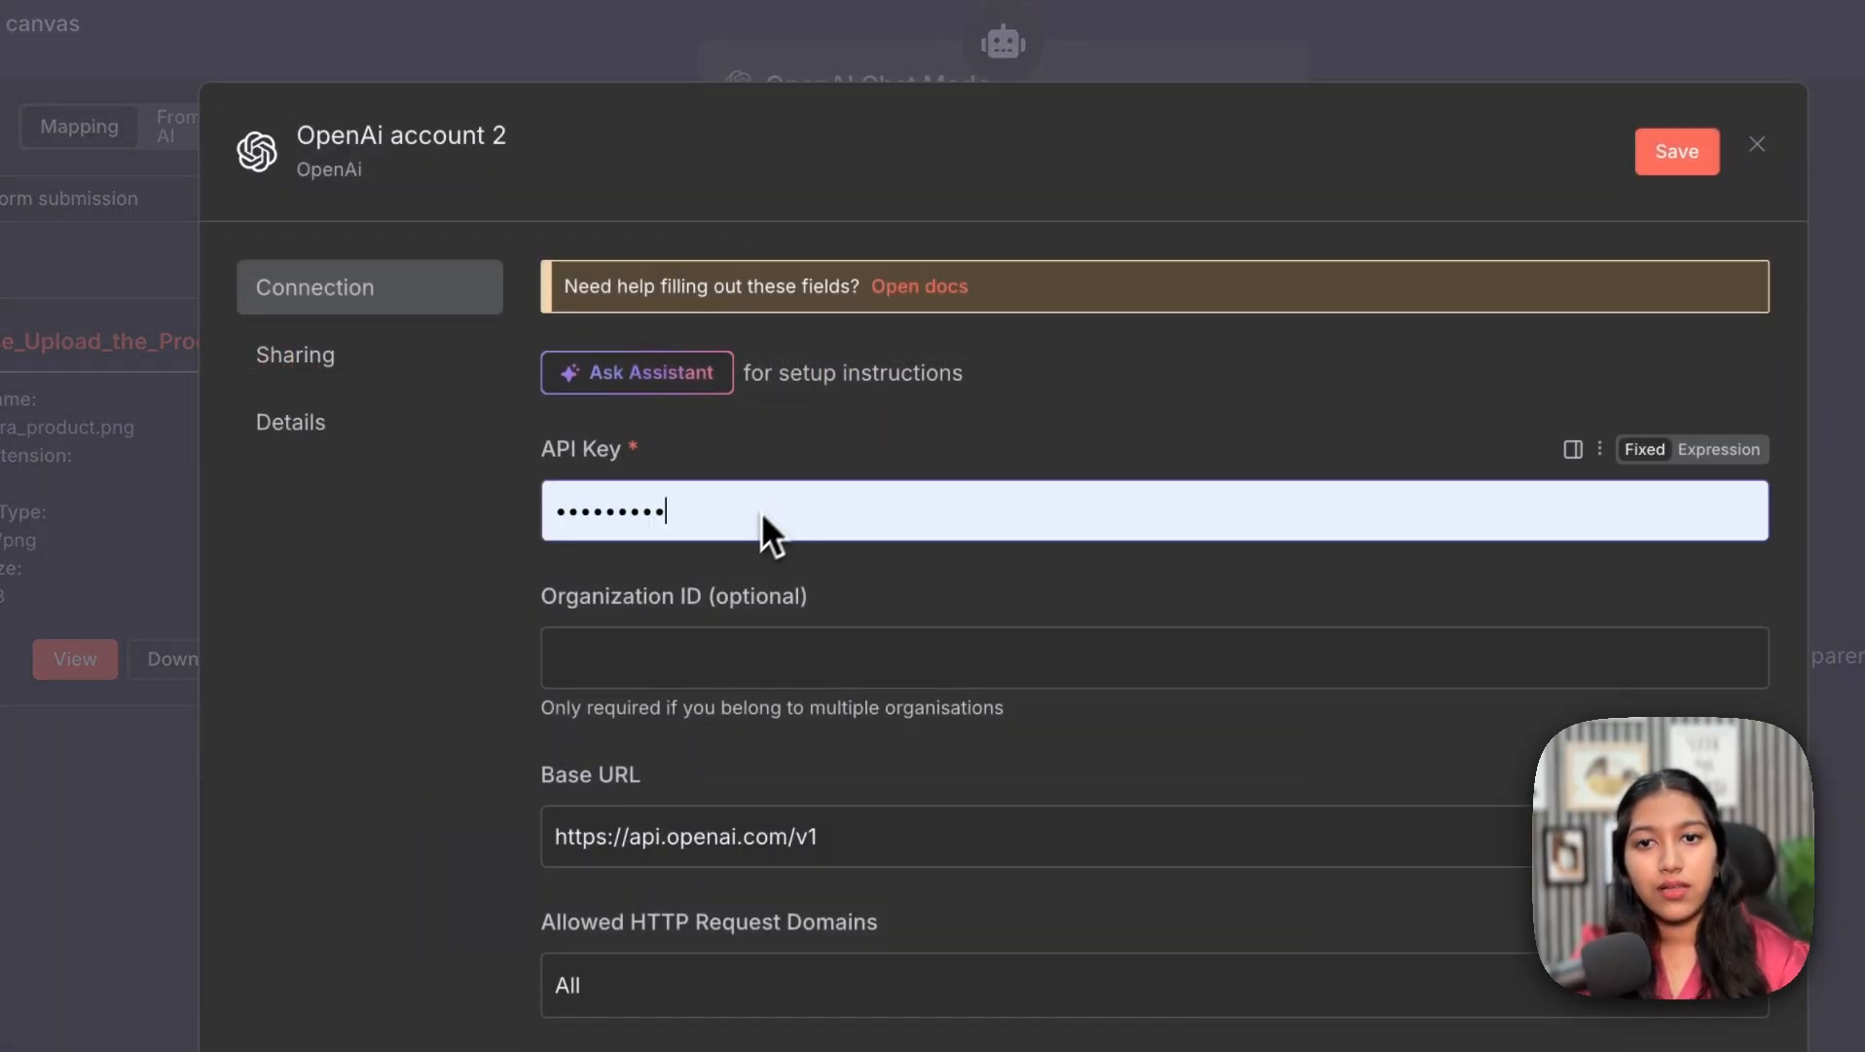
drag(763, 507, 561, 522)
key(BackSpace)
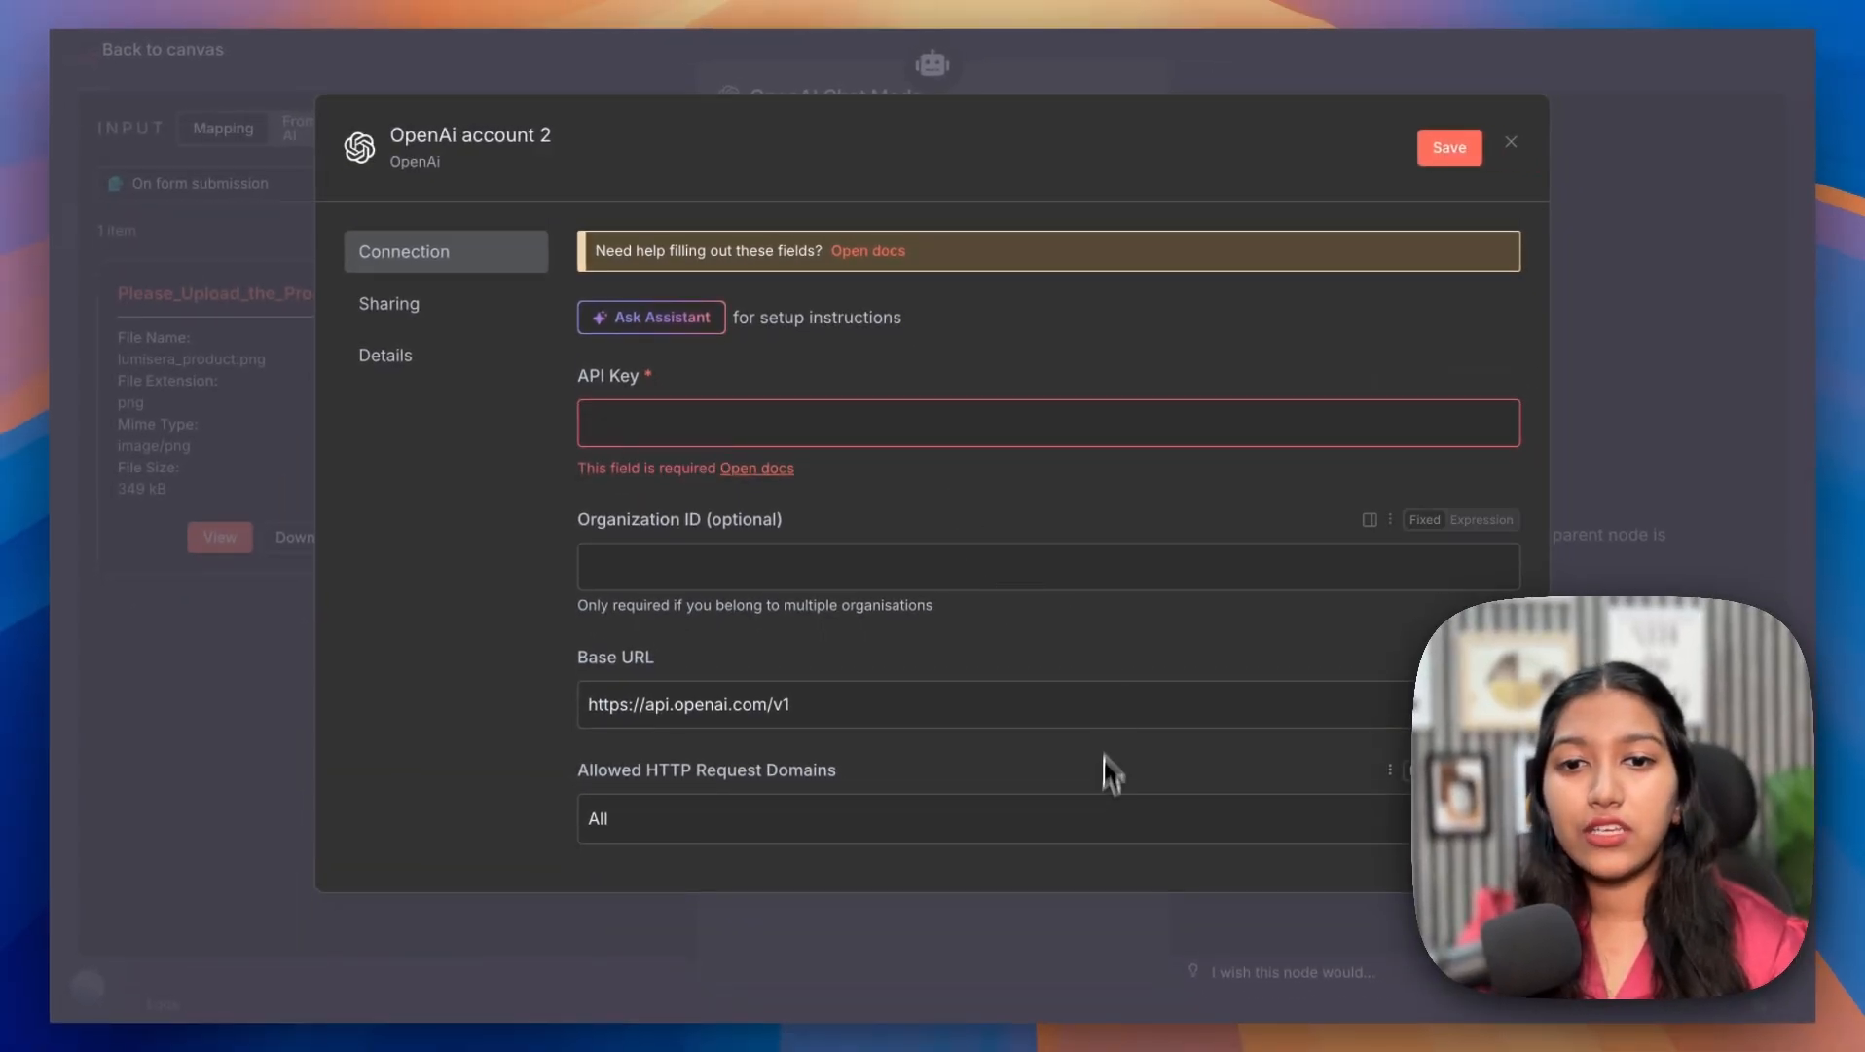
scroll(1108, 789, down, 2)
scroll(1230, 588, up, 2)
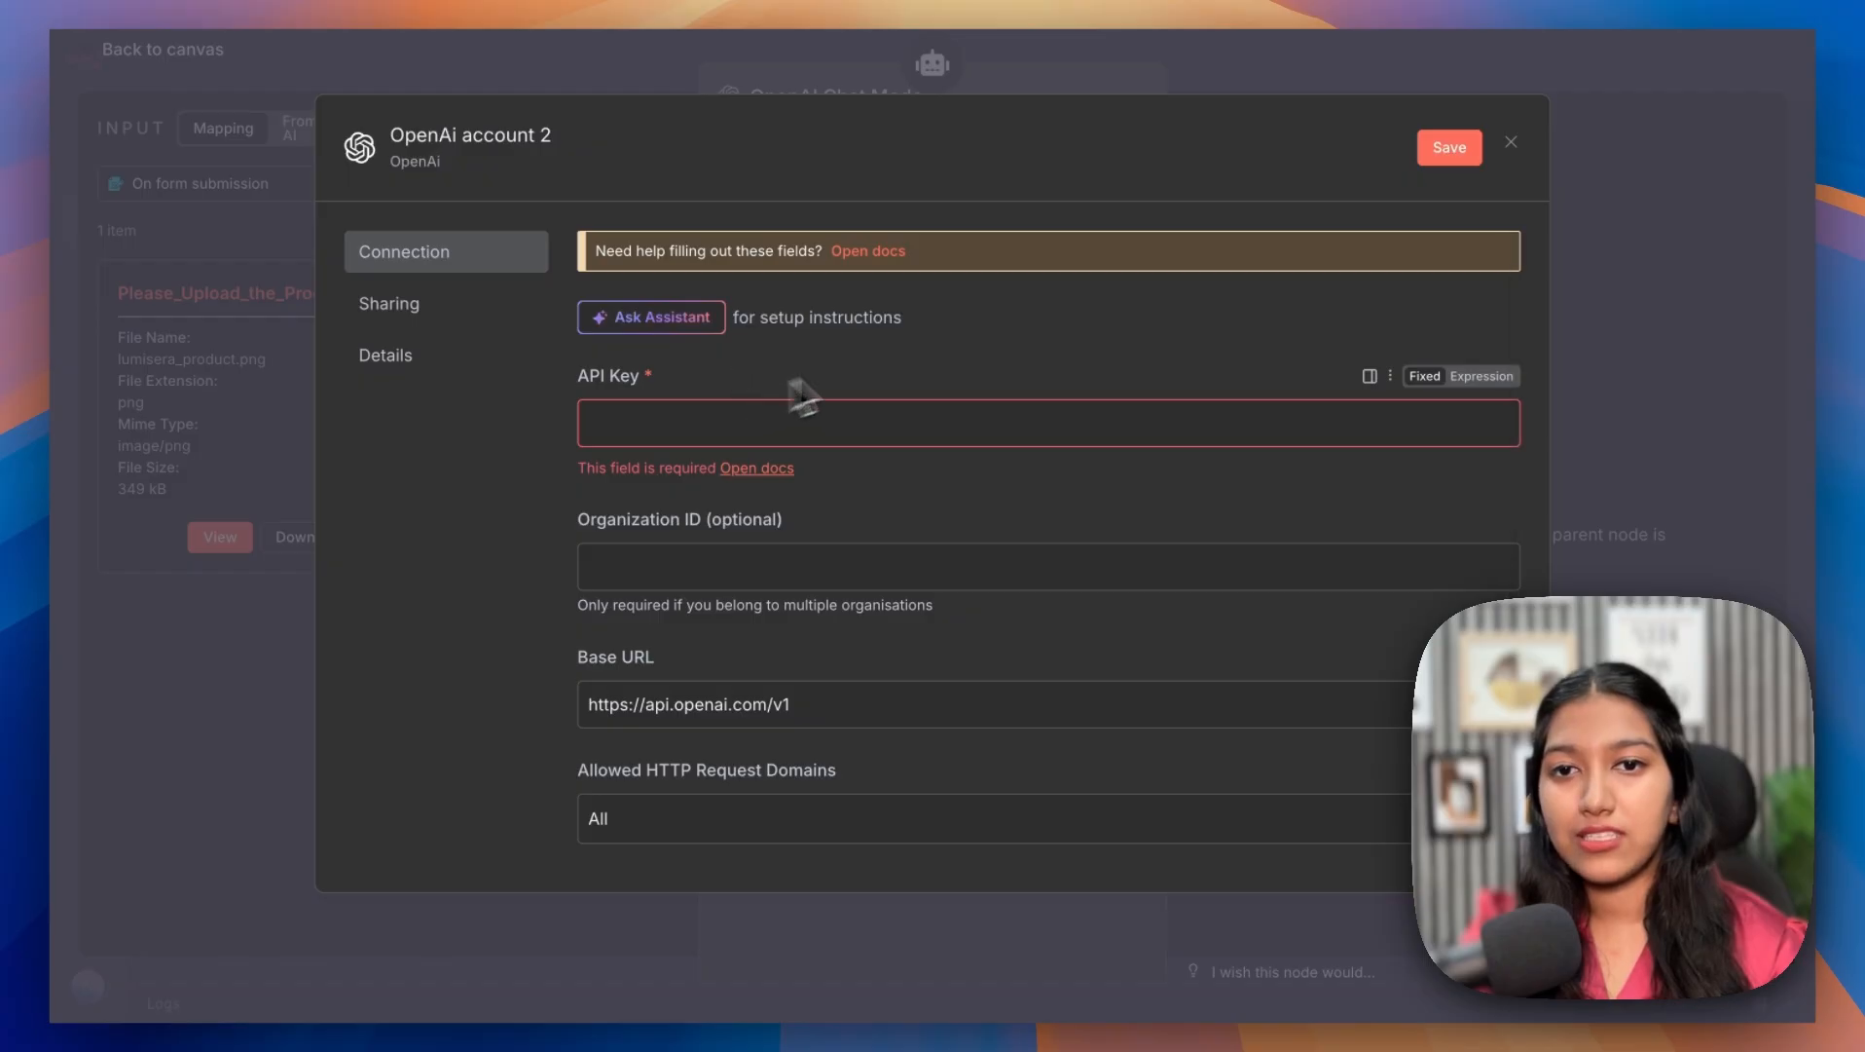
click(1509, 143)
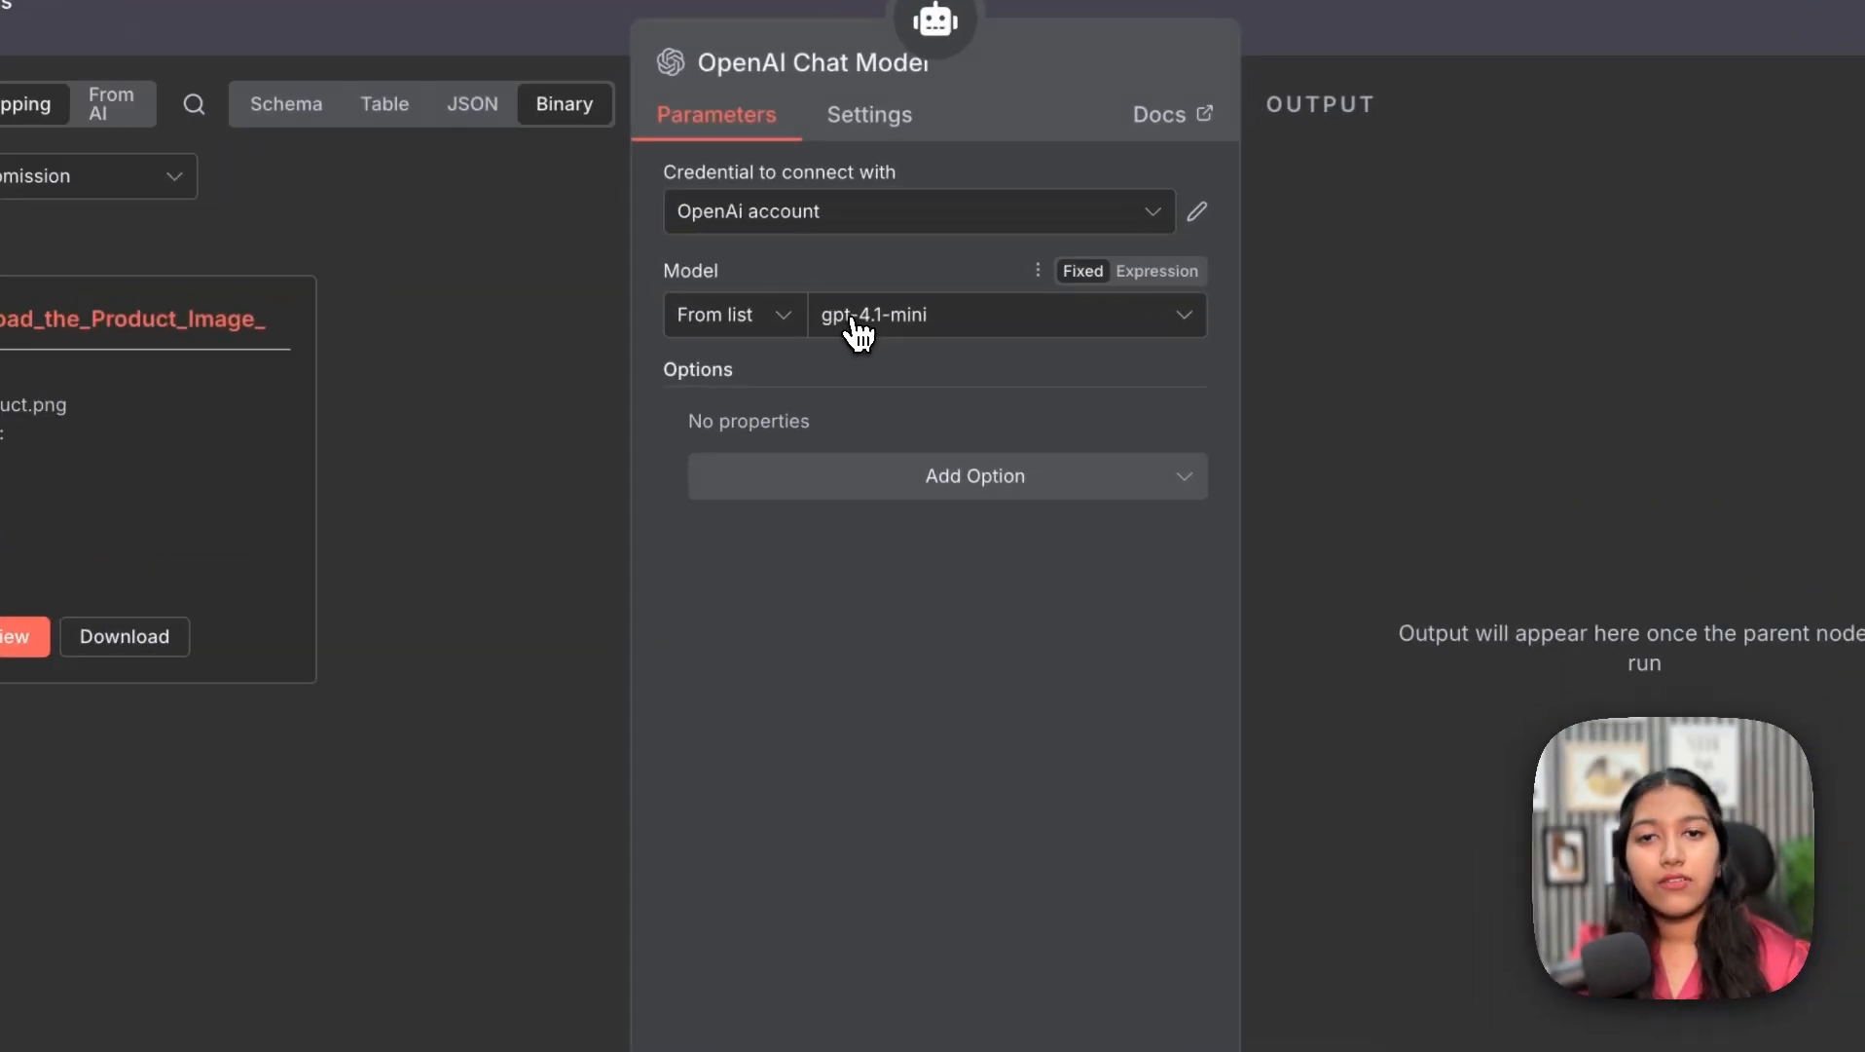
- Set the OpenAI Chat Model's model to gpt-4o-mini and return to the workflow canvas
click(870, 295)
scroll(940, 565, down, 8)
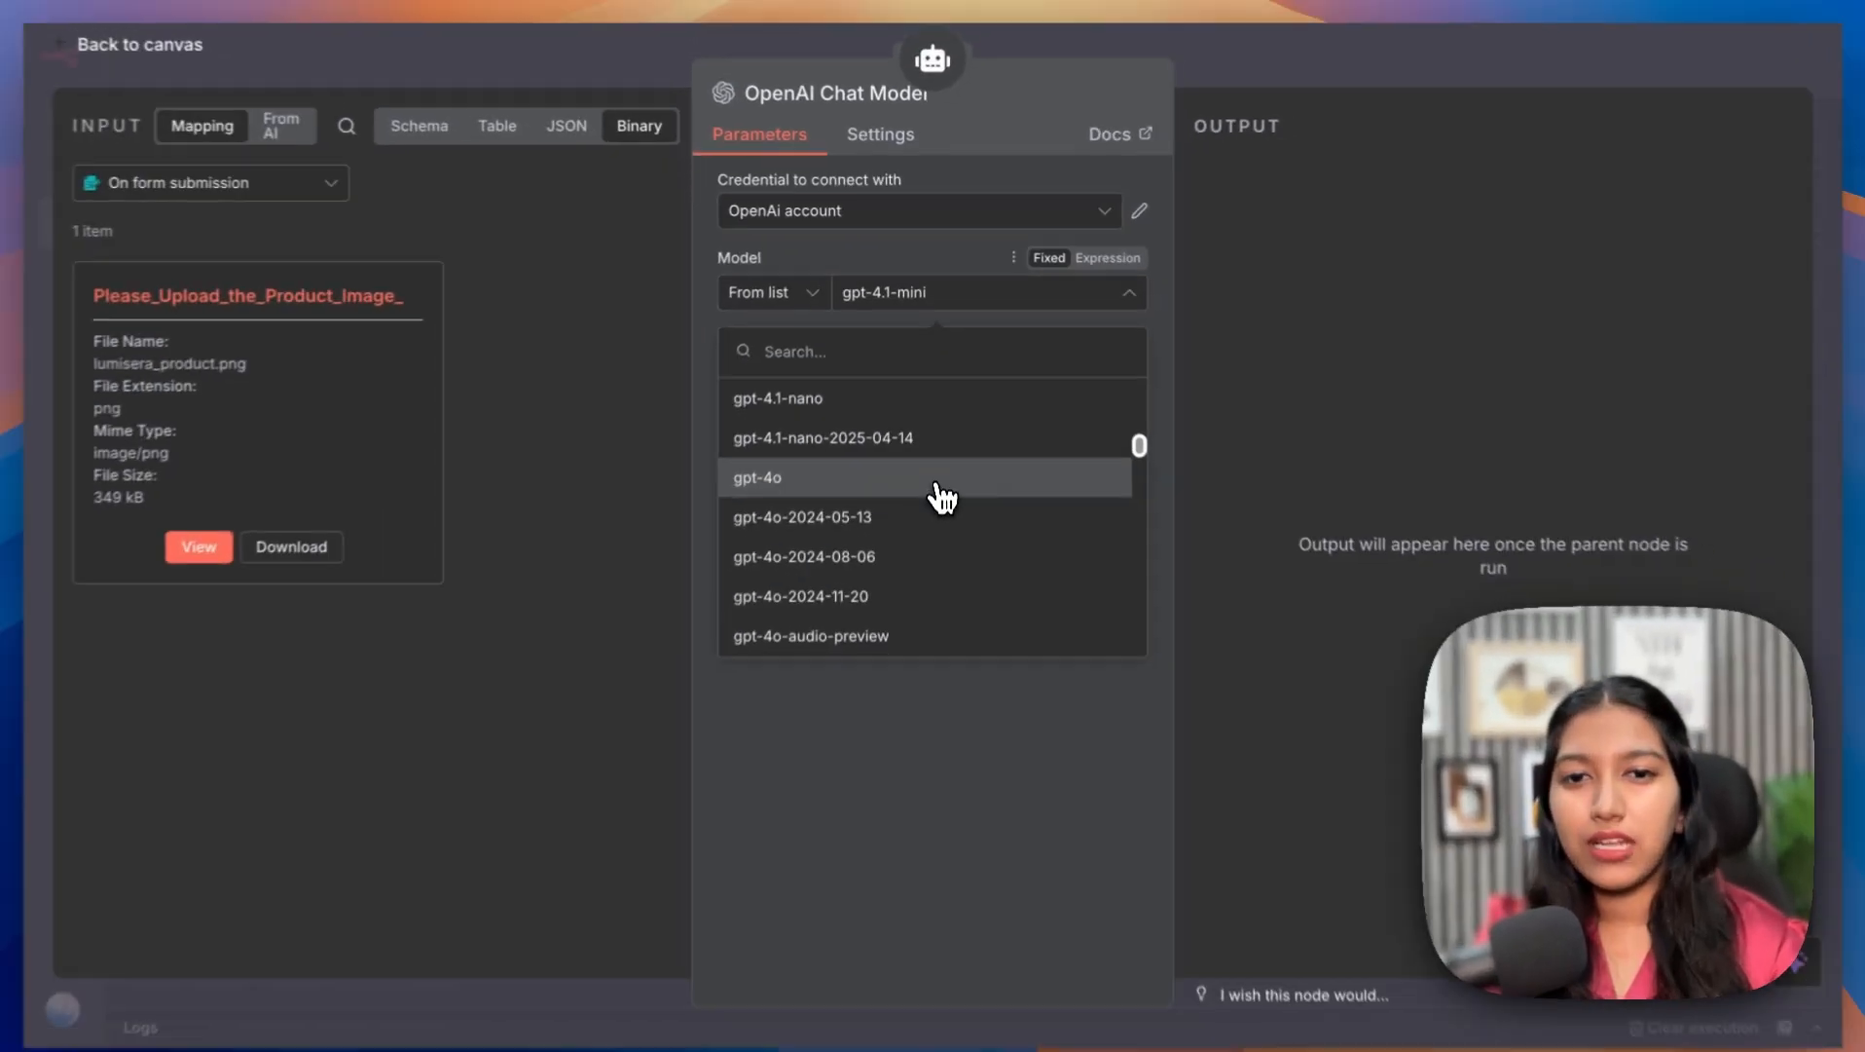
scroll(940, 497, down, 5)
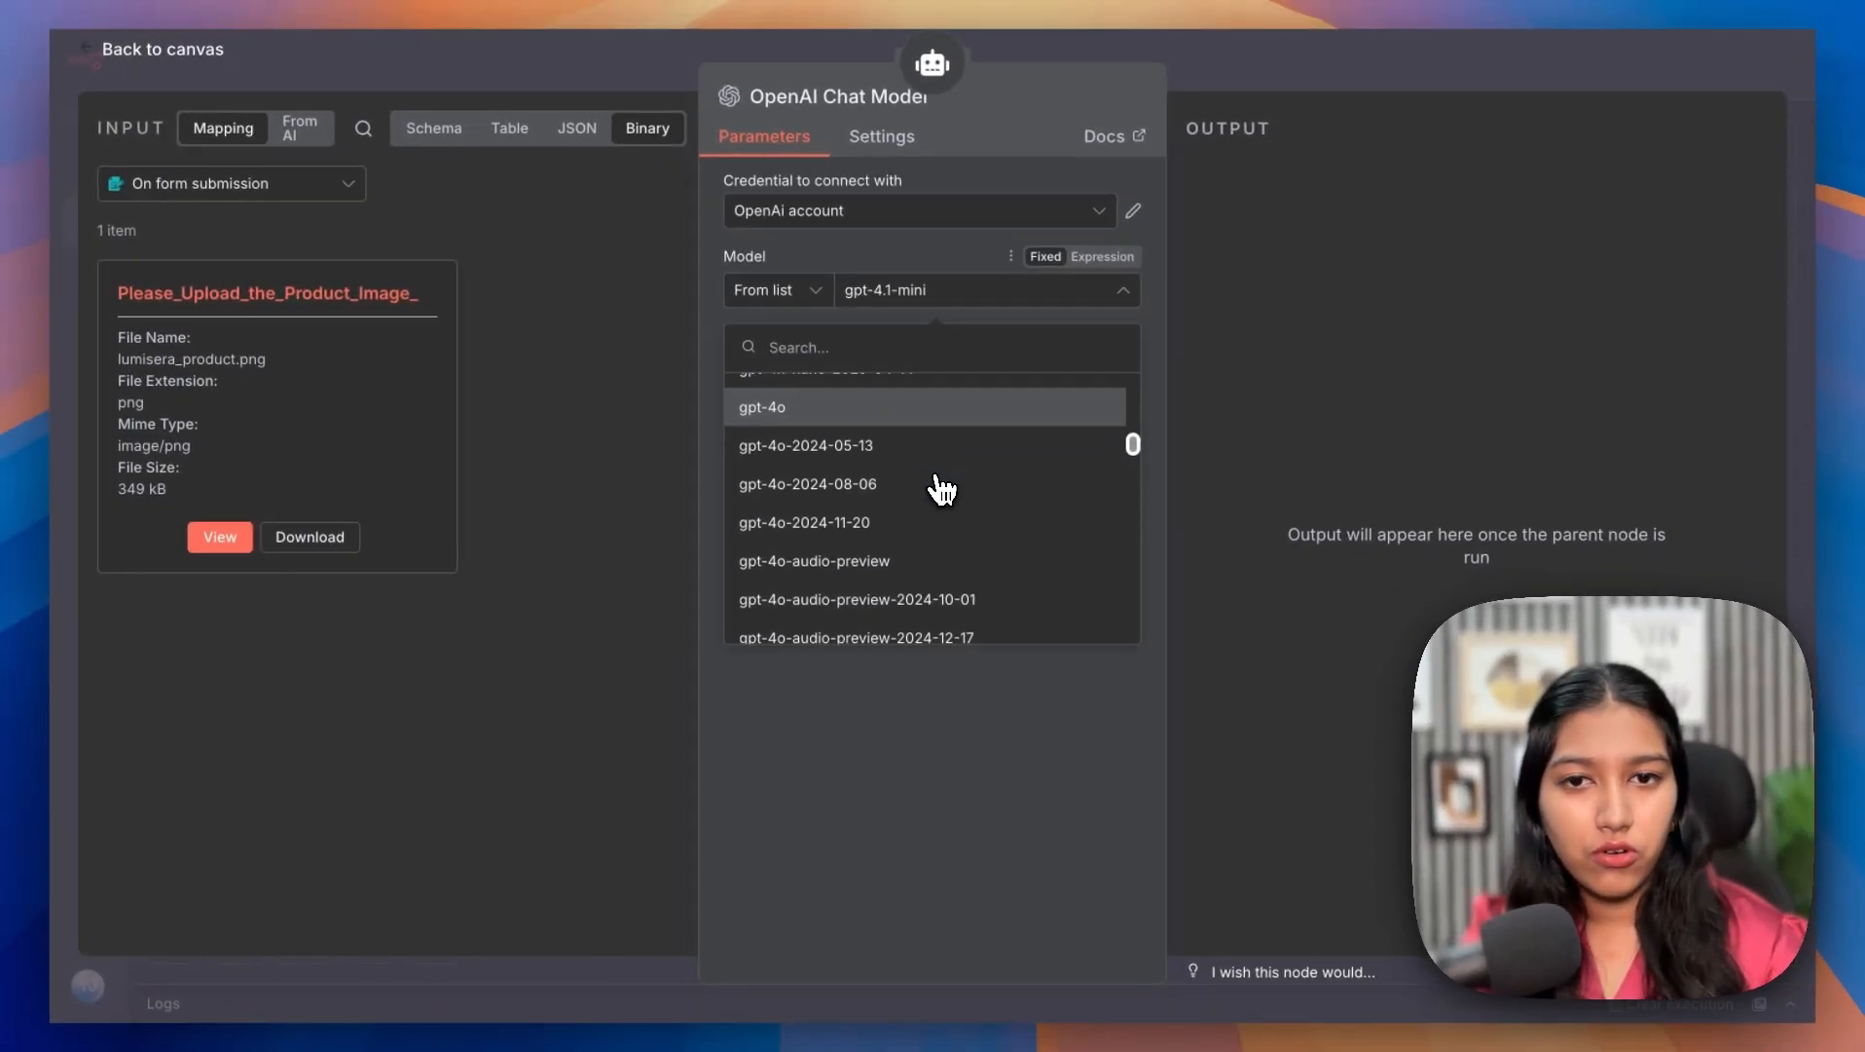
scroll(940, 490, down, 1)
click(912, 516)
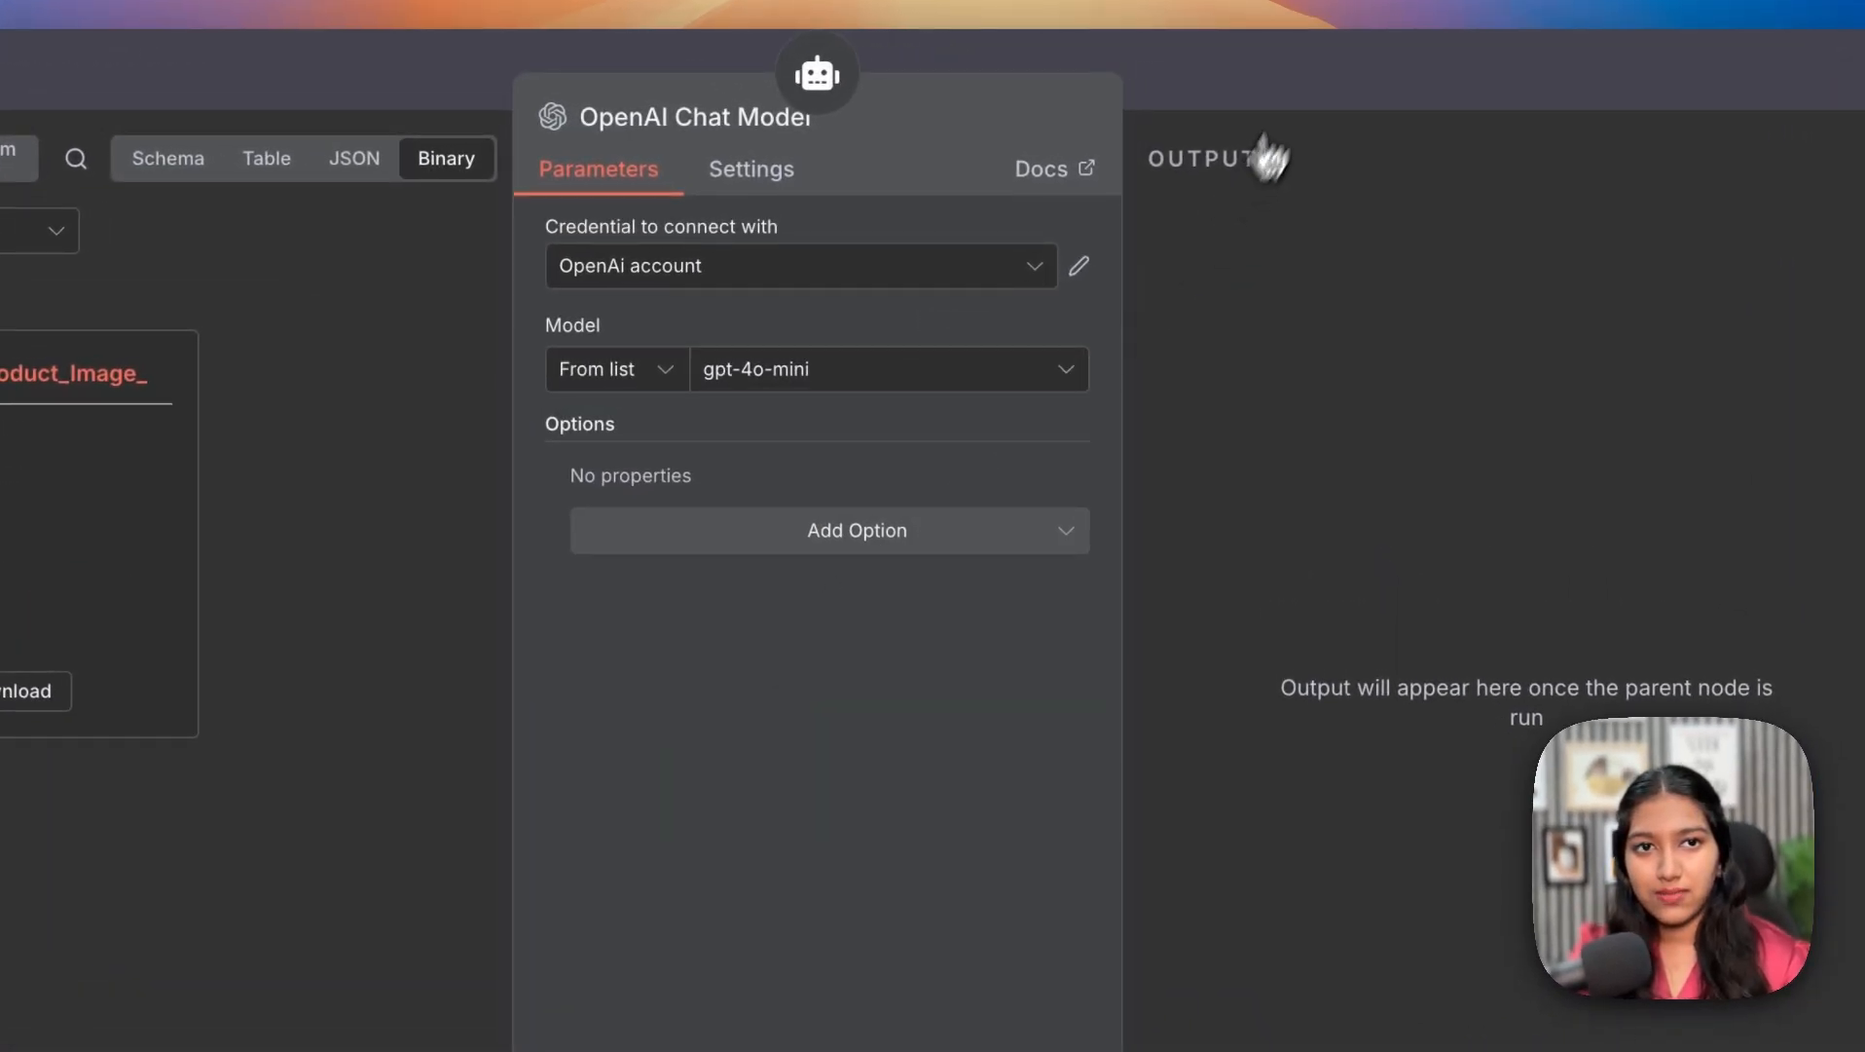
click(1266, 85)
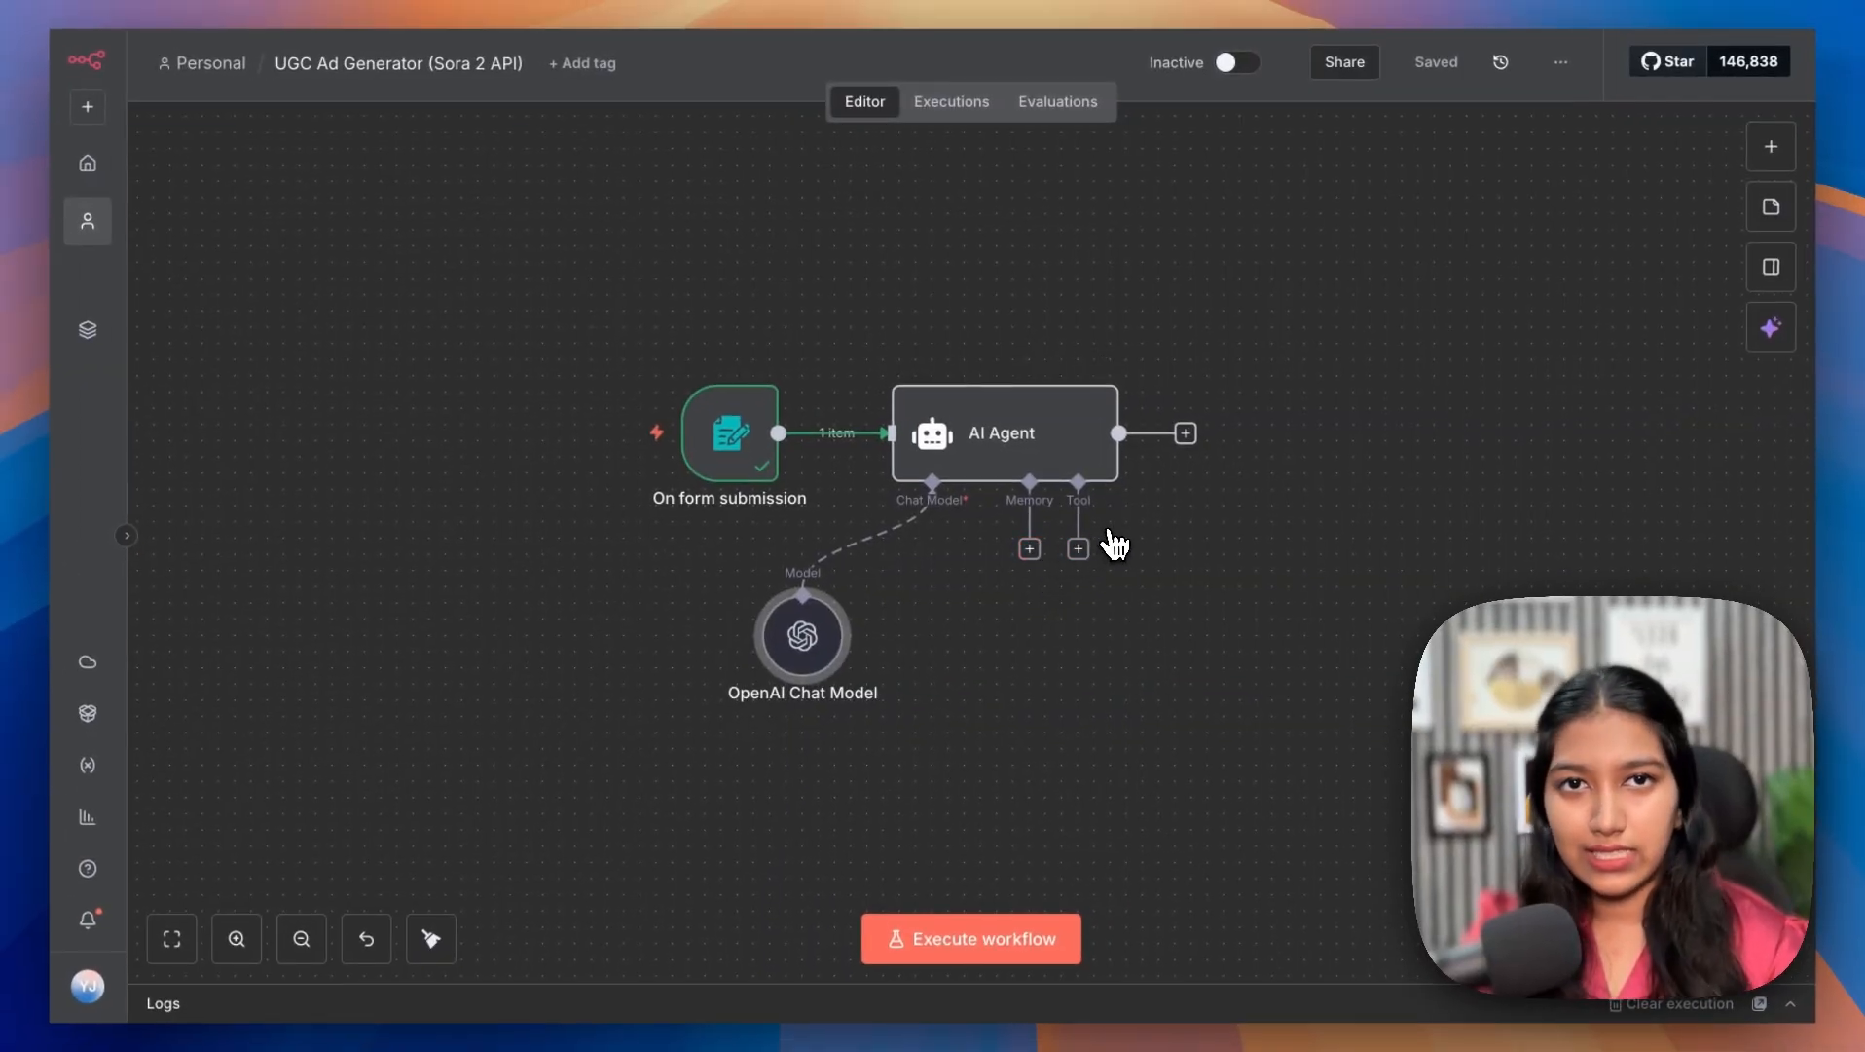
- Review the AI Agent's system message wording on image description and notes, its user prompt and the uploaded product image
double_click(1008, 452)
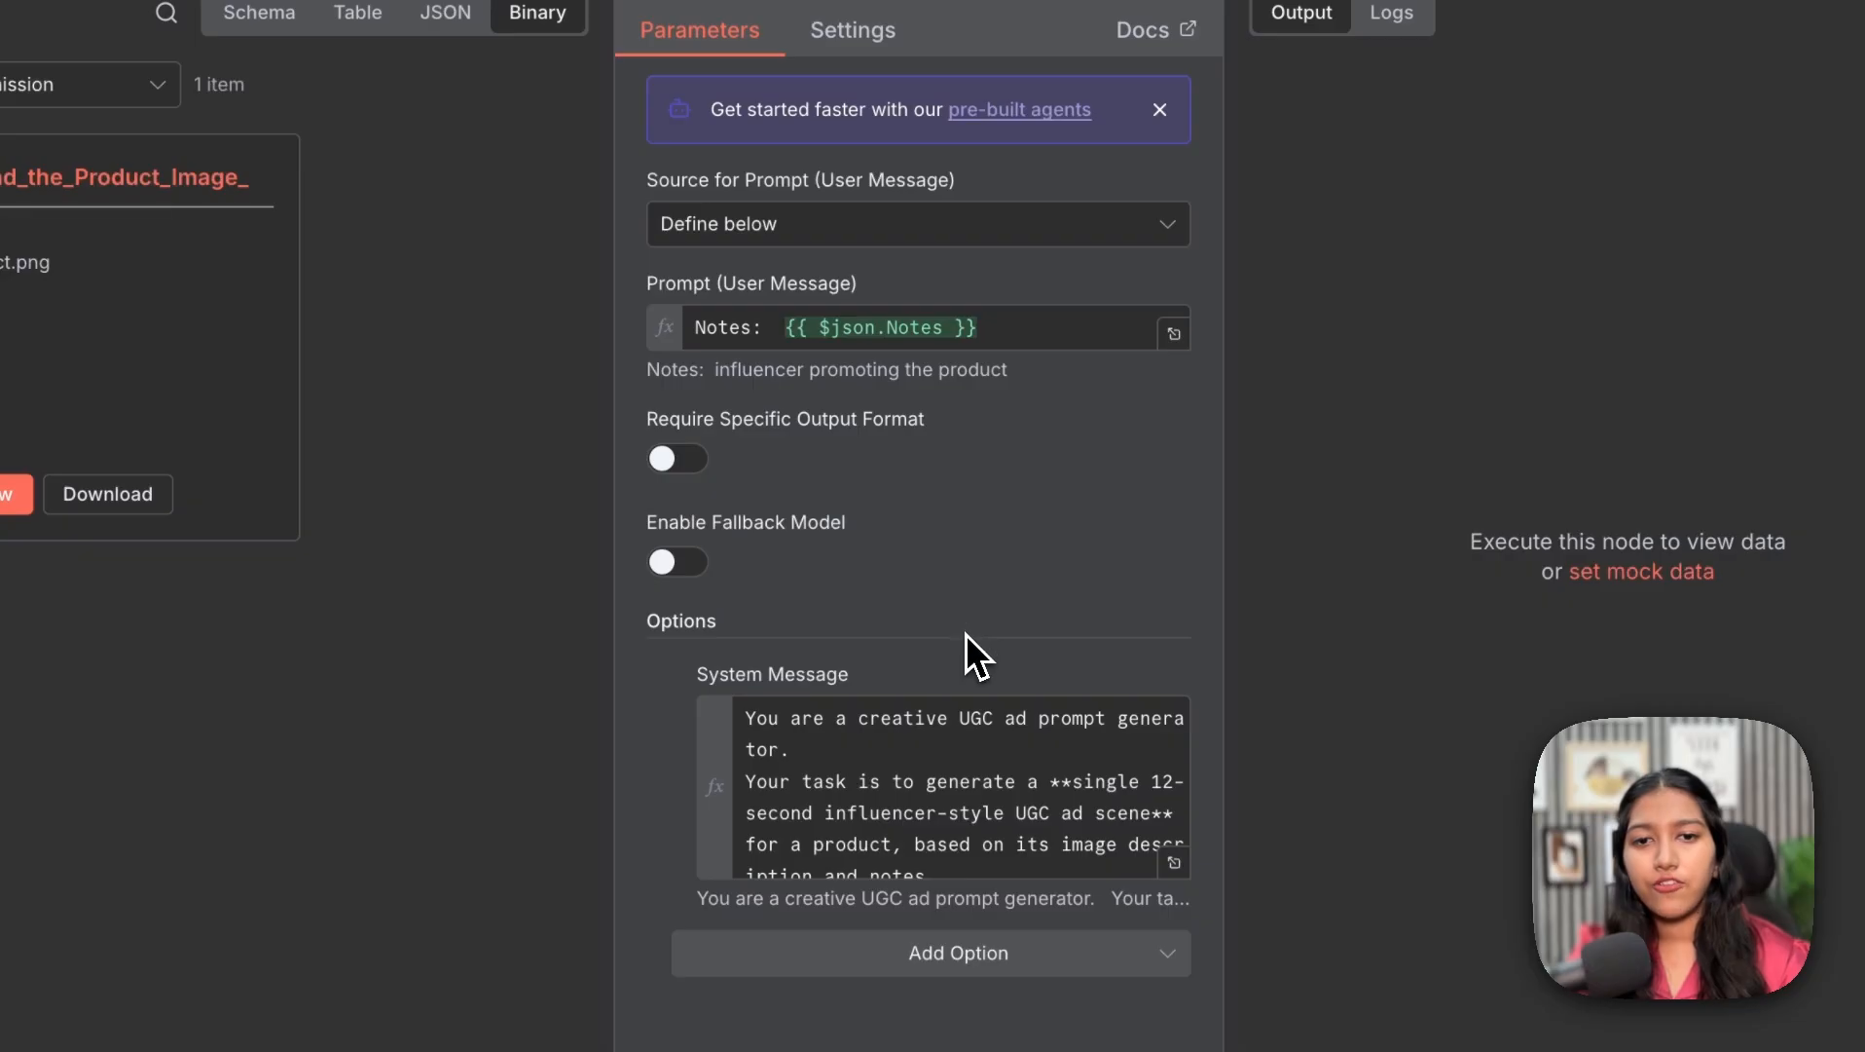
click(1174, 864)
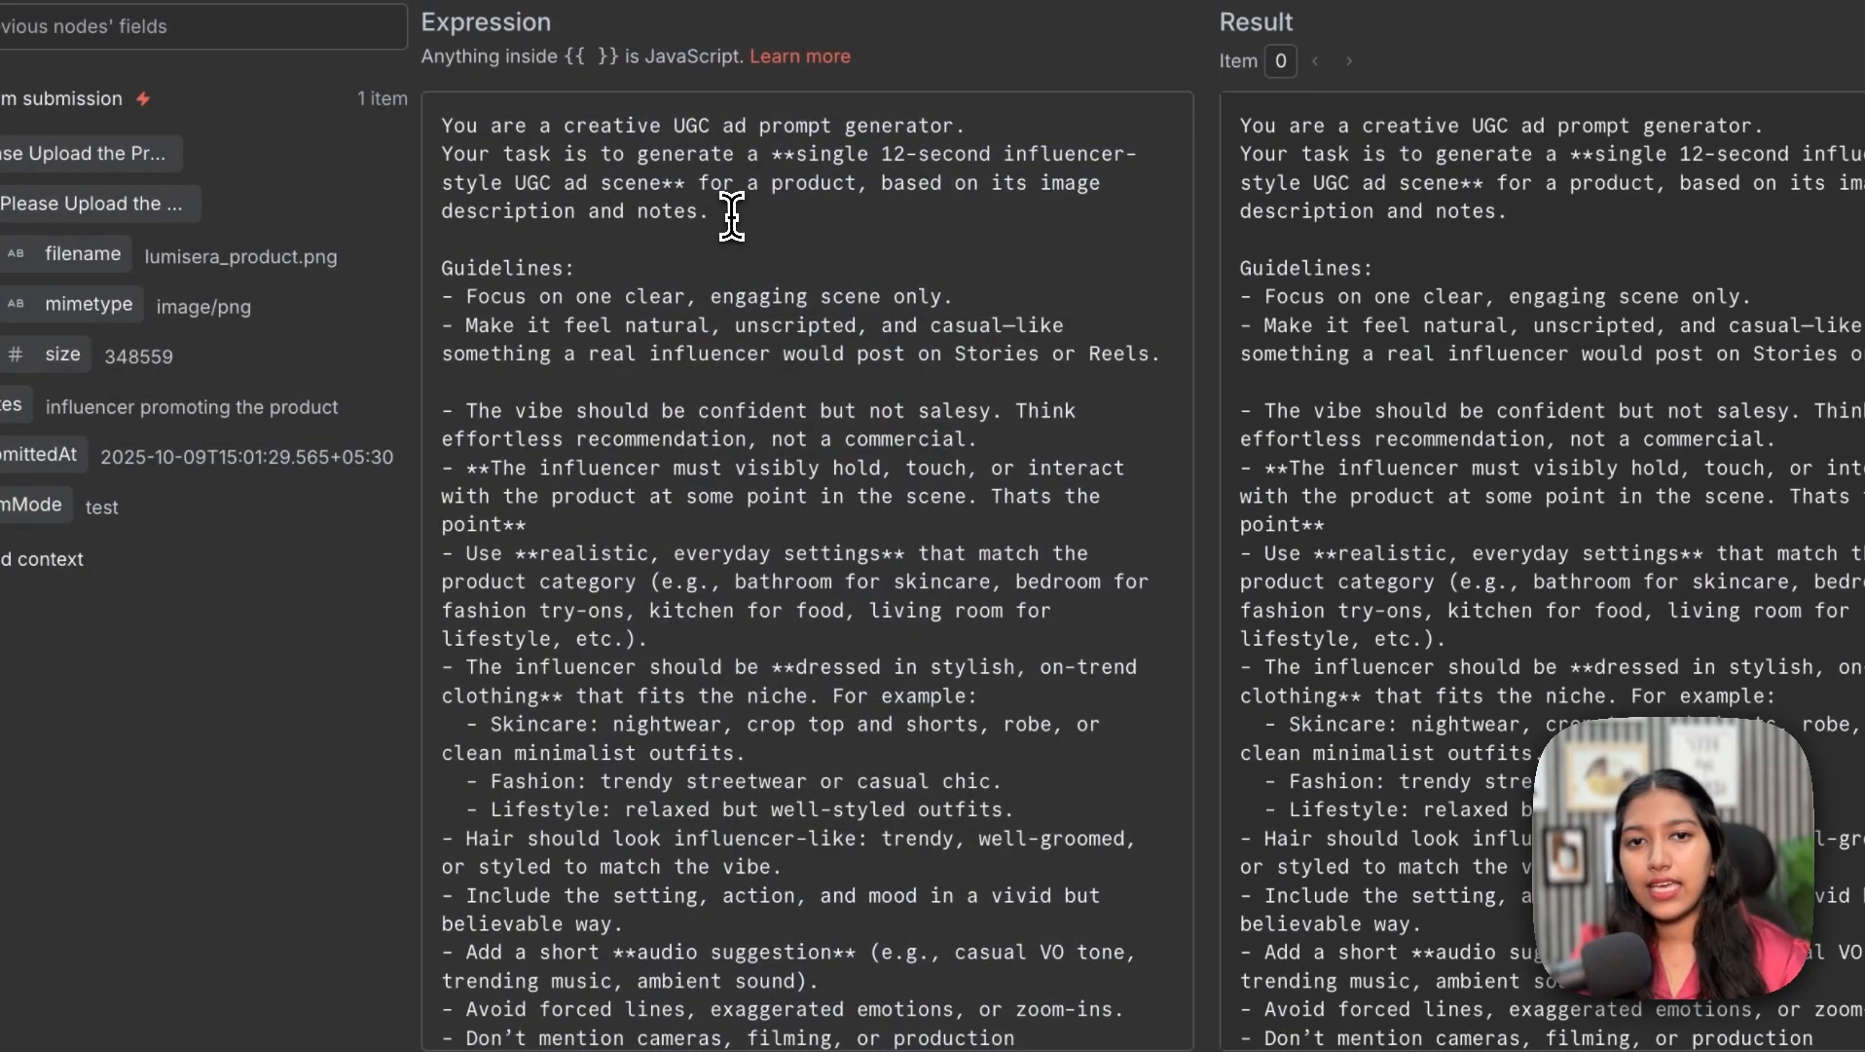
drag(882, 183, 774, 207)
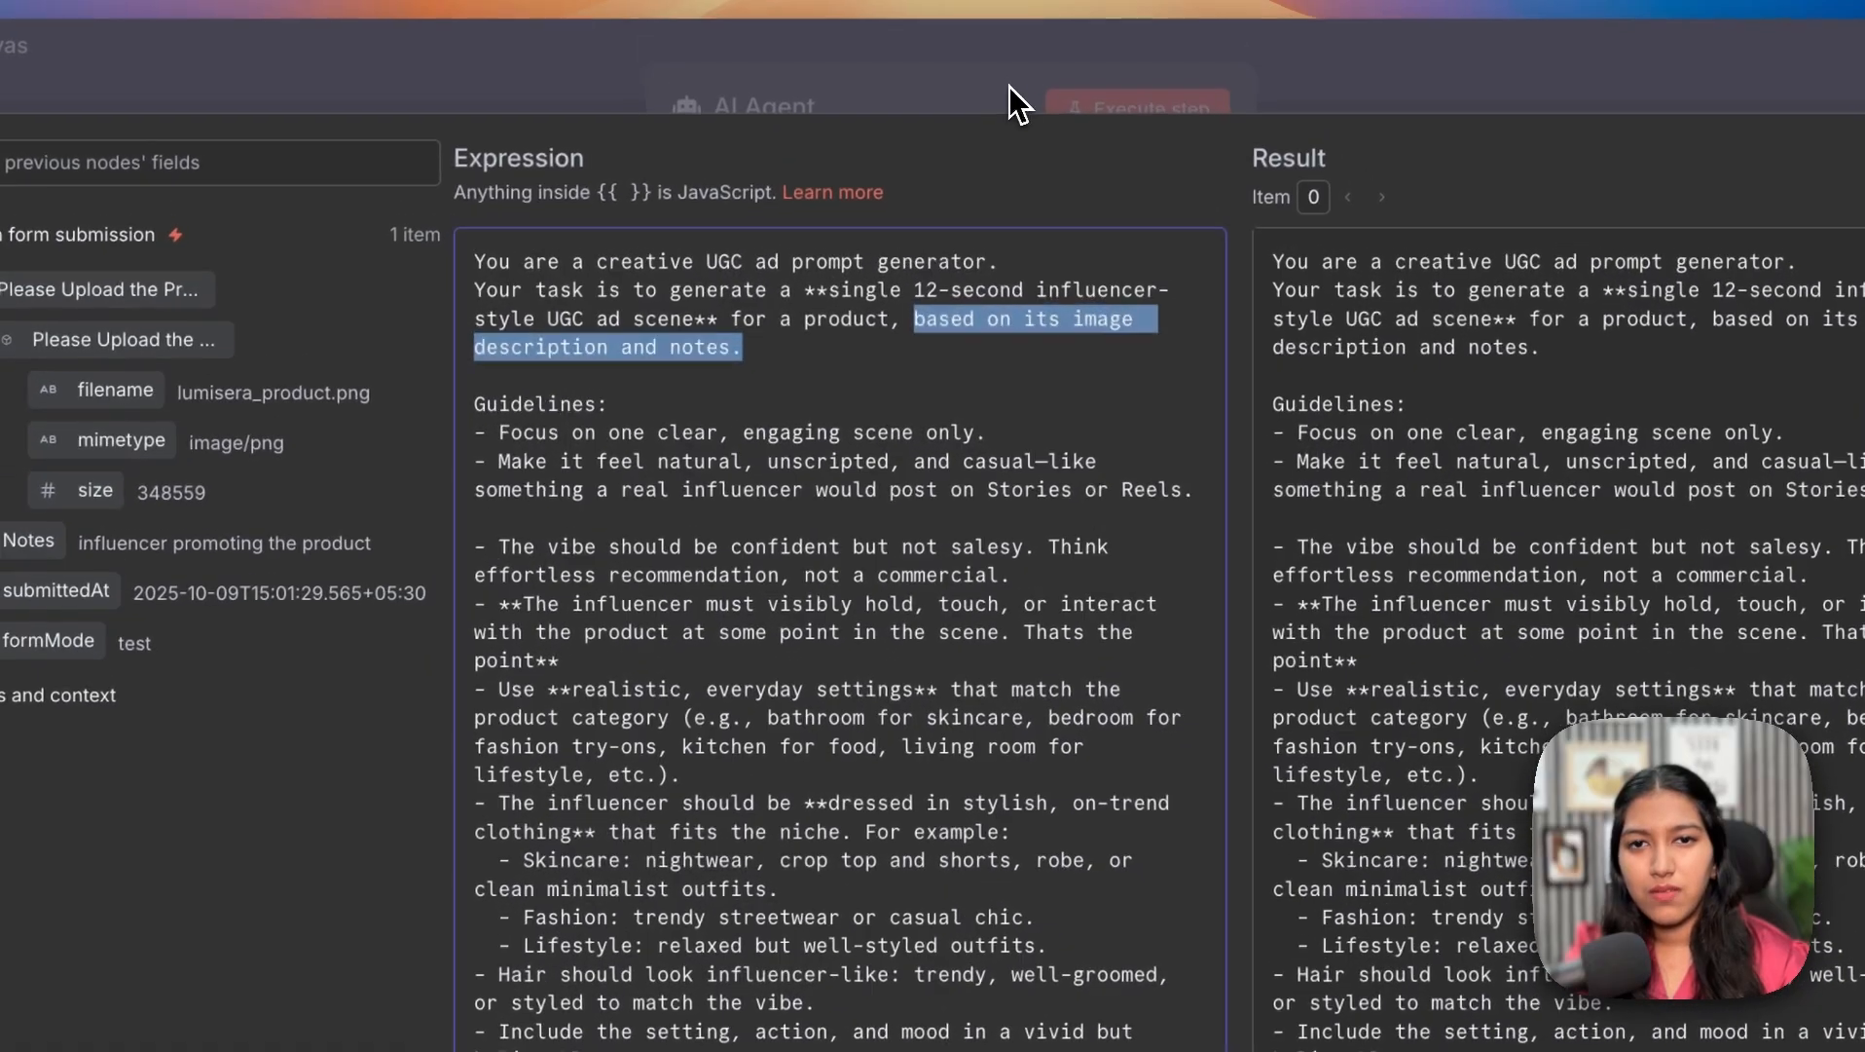
click(1009, 85)
click(723, 478)
drag(723, 478, 1083, 458)
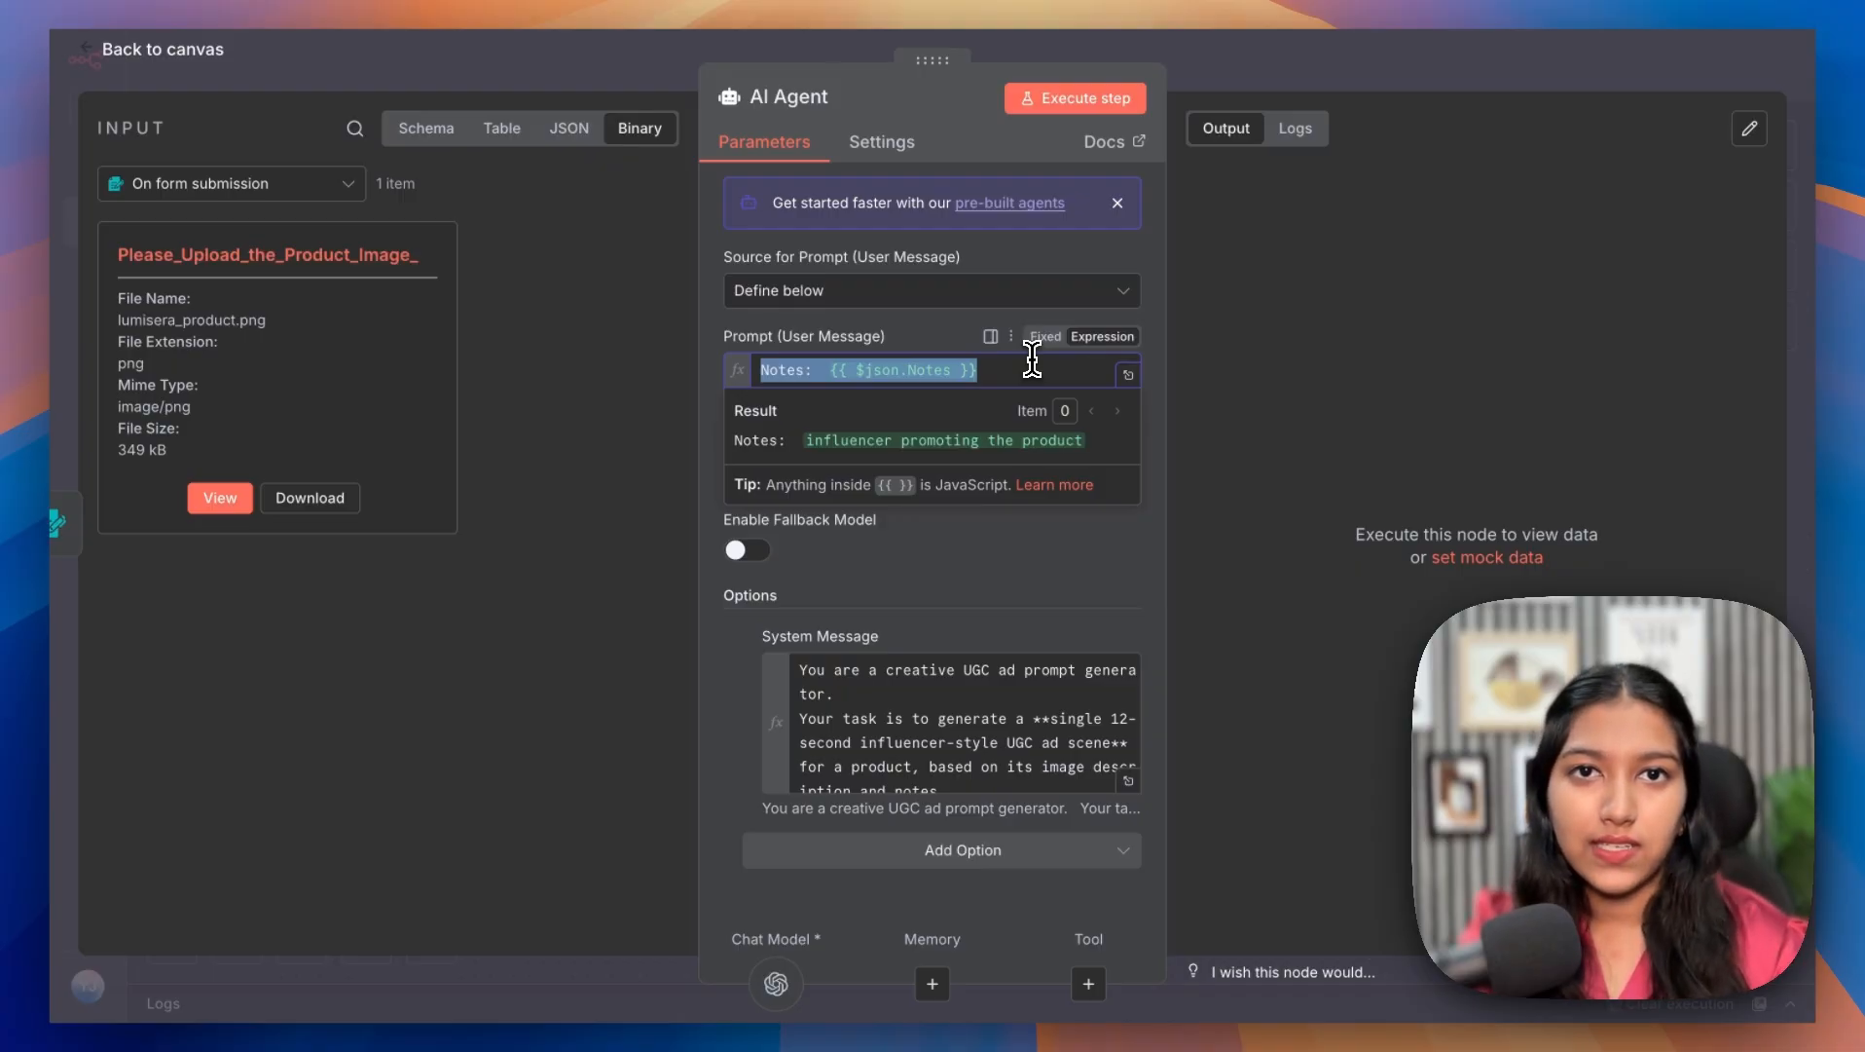
click(1031, 364)
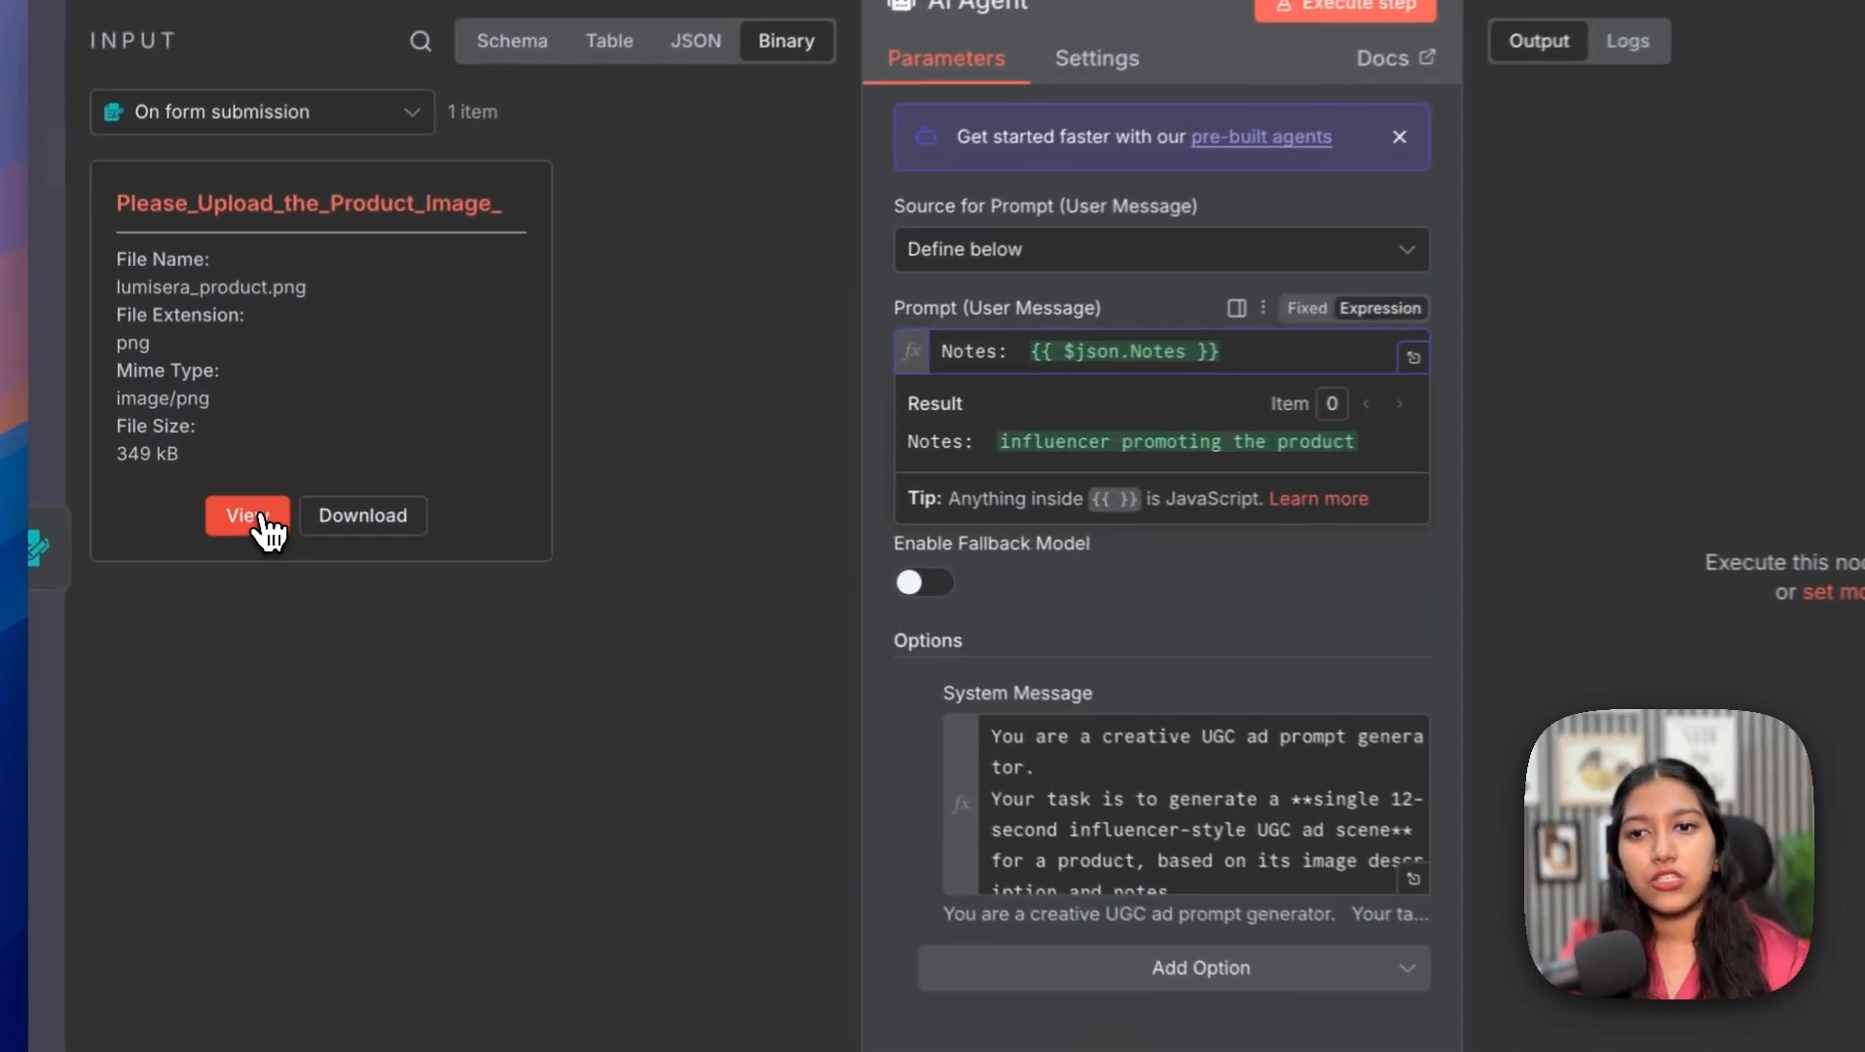
click(216, 497)
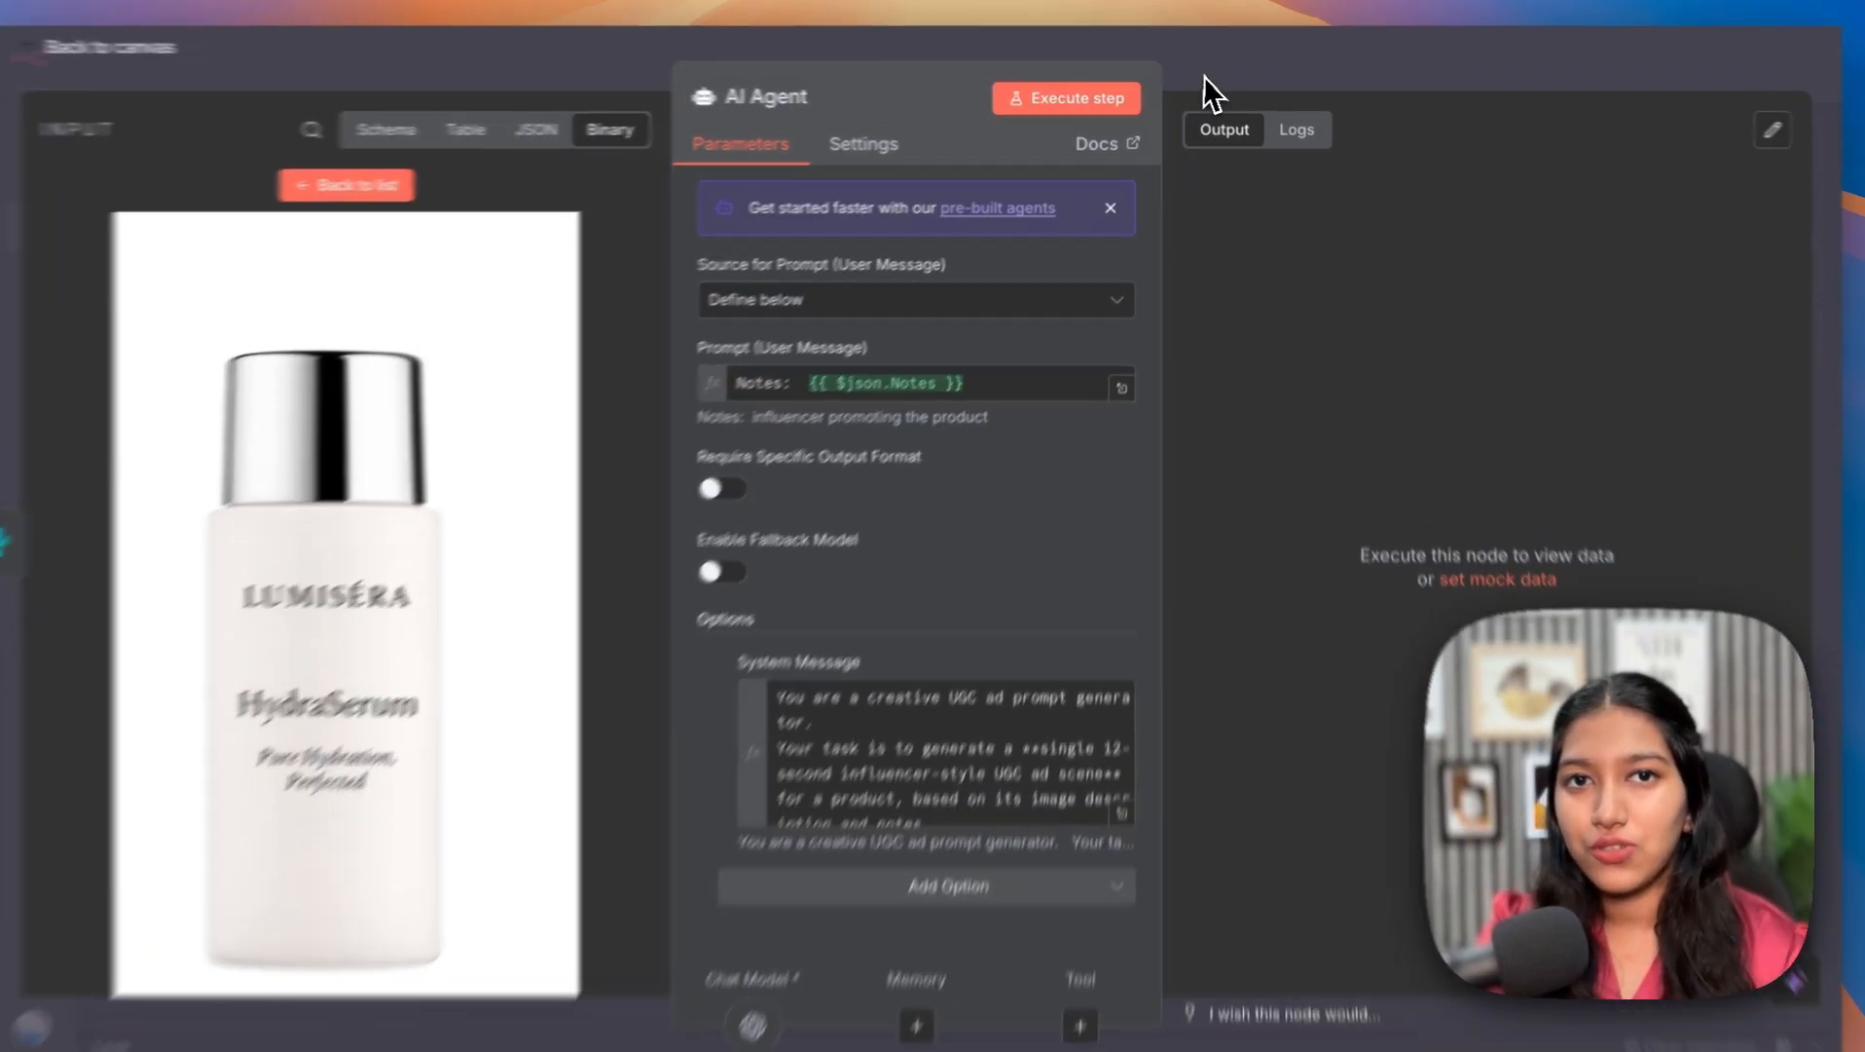
click(1207, 77)
- Insert an OpenAI Analyze image node between the form submission trigger and the AI Agent
mouse_move(675, 422)
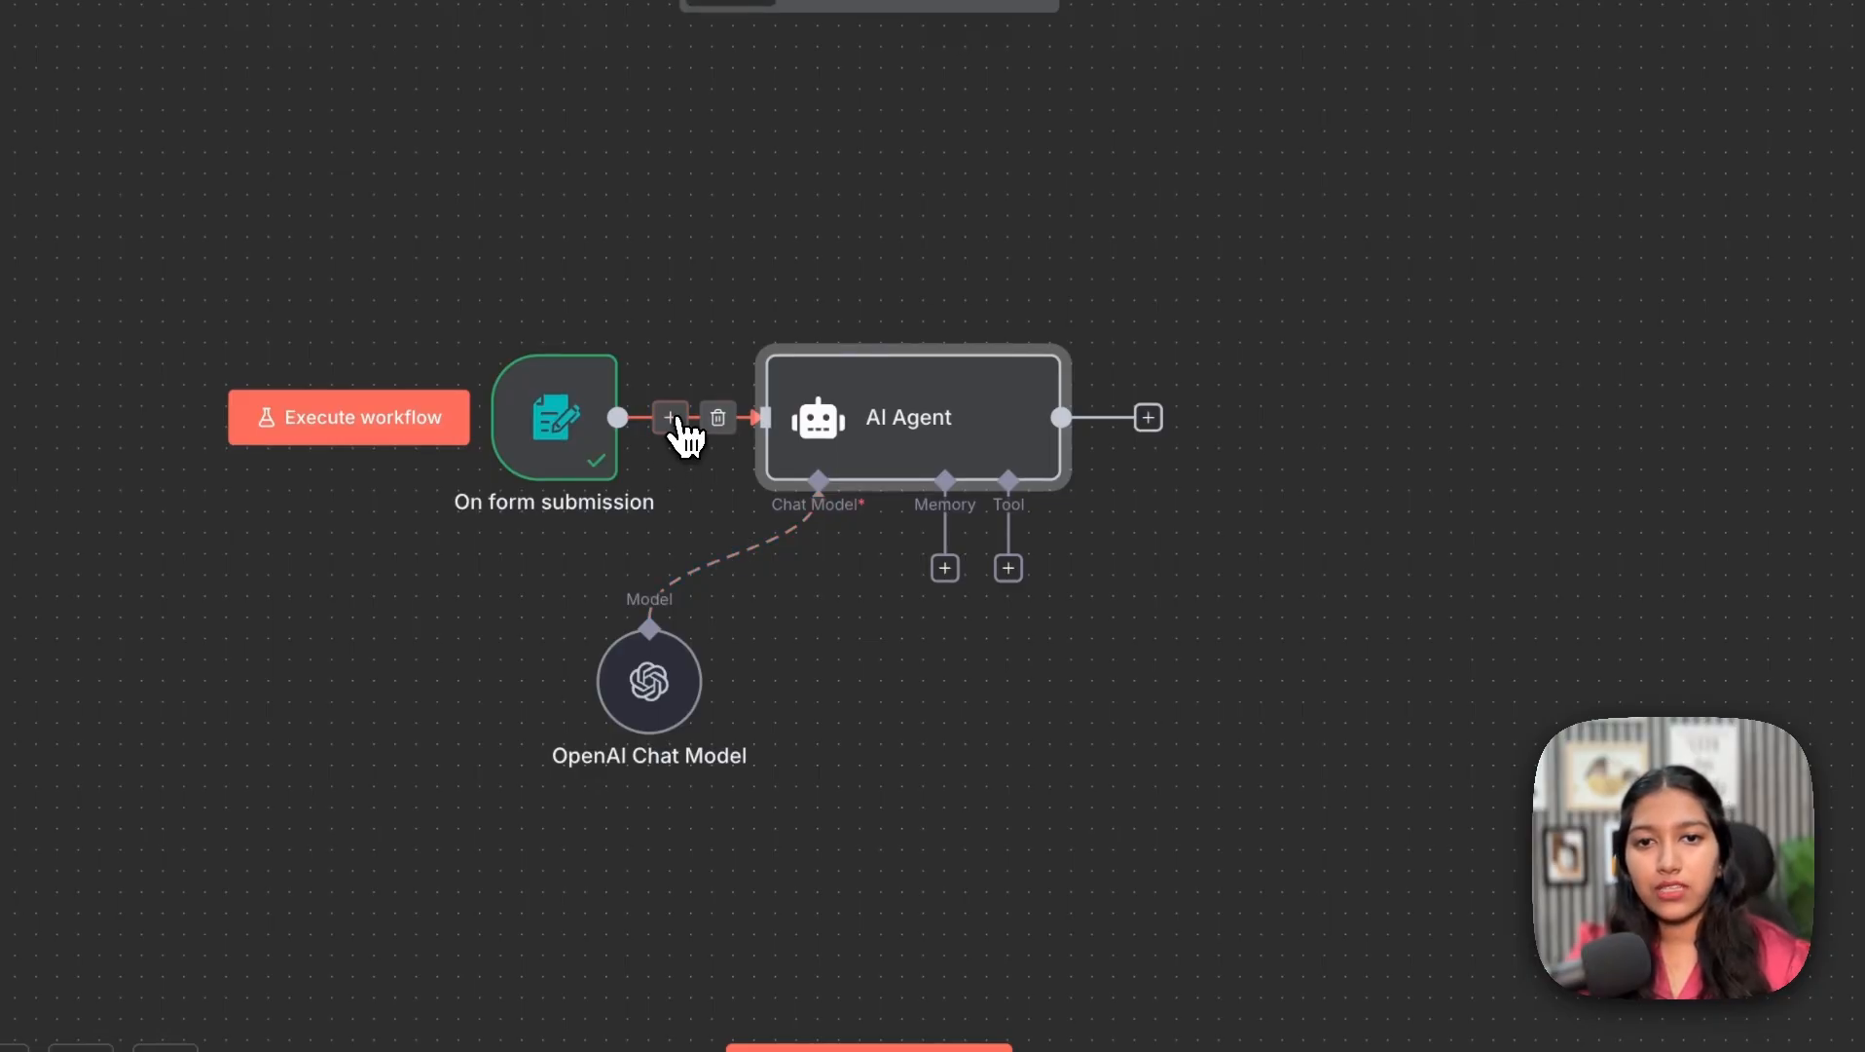
click(671, 419)
text(ope)
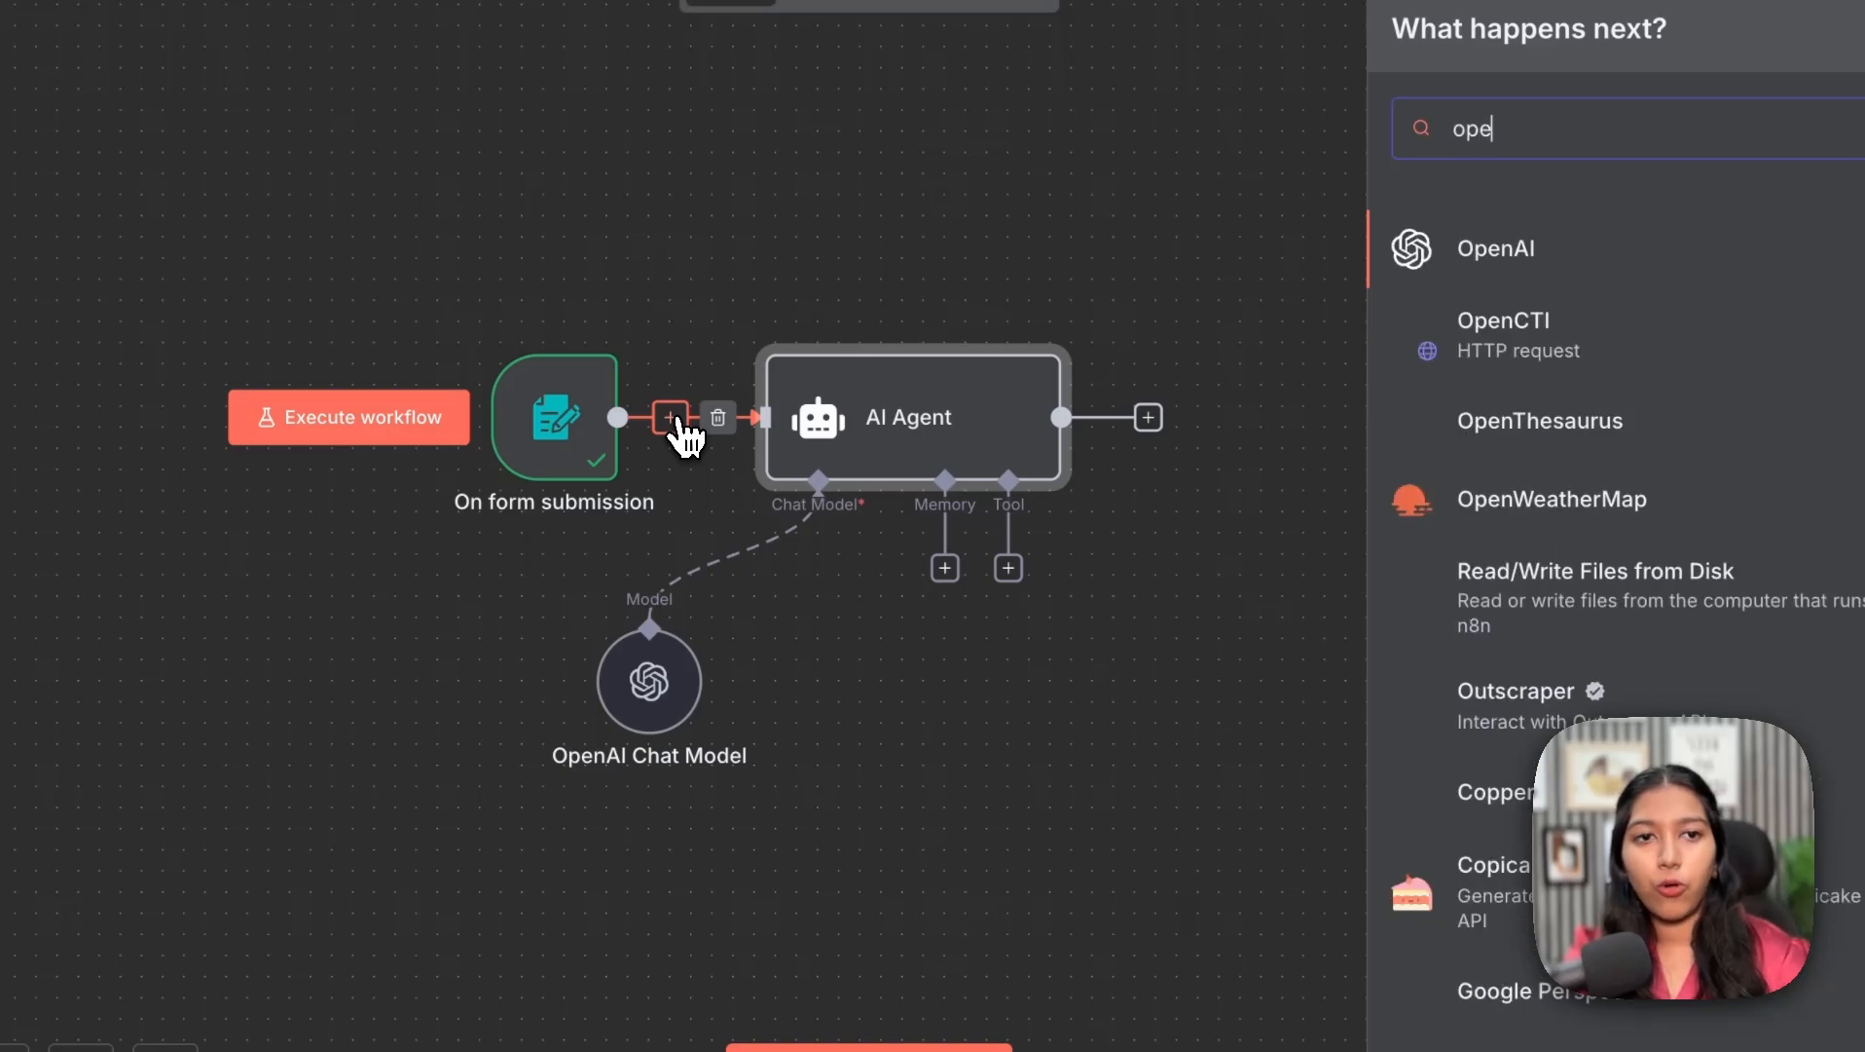
click(1412, 275)
scroll(1439, 551, down, 2)
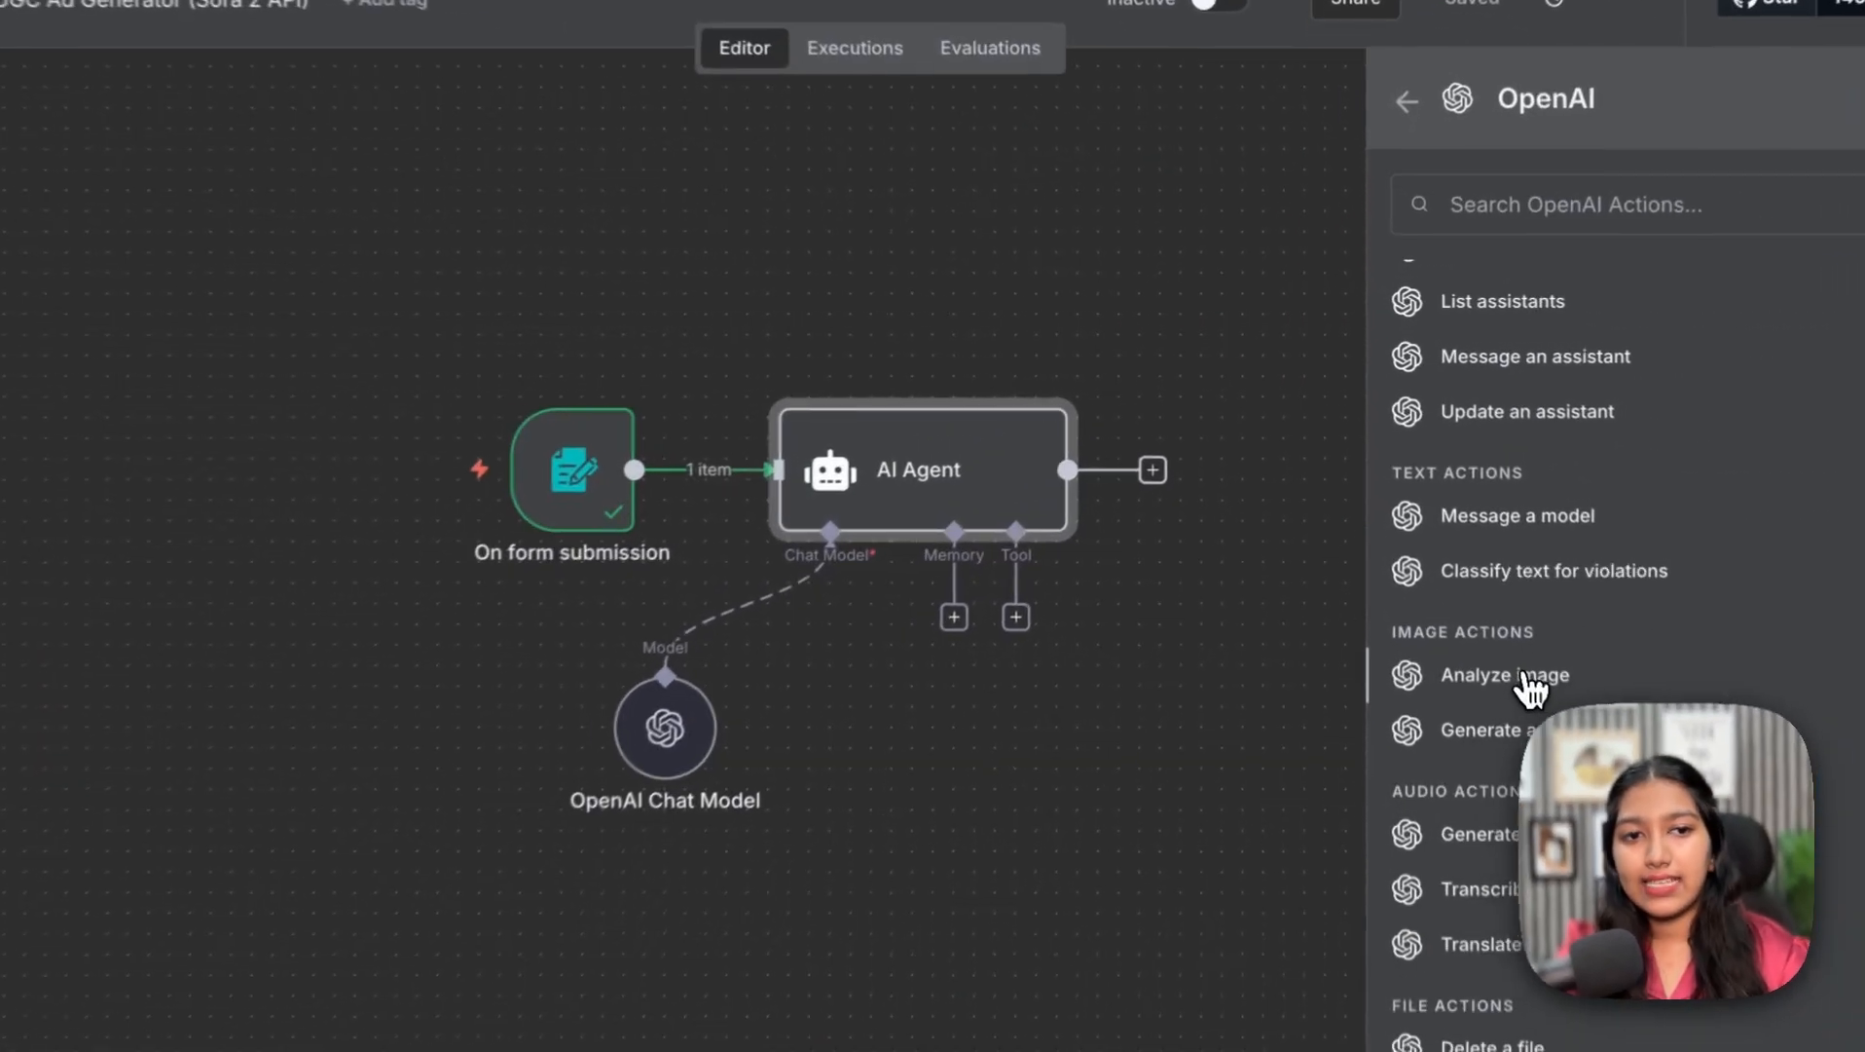
click(1527, 676)
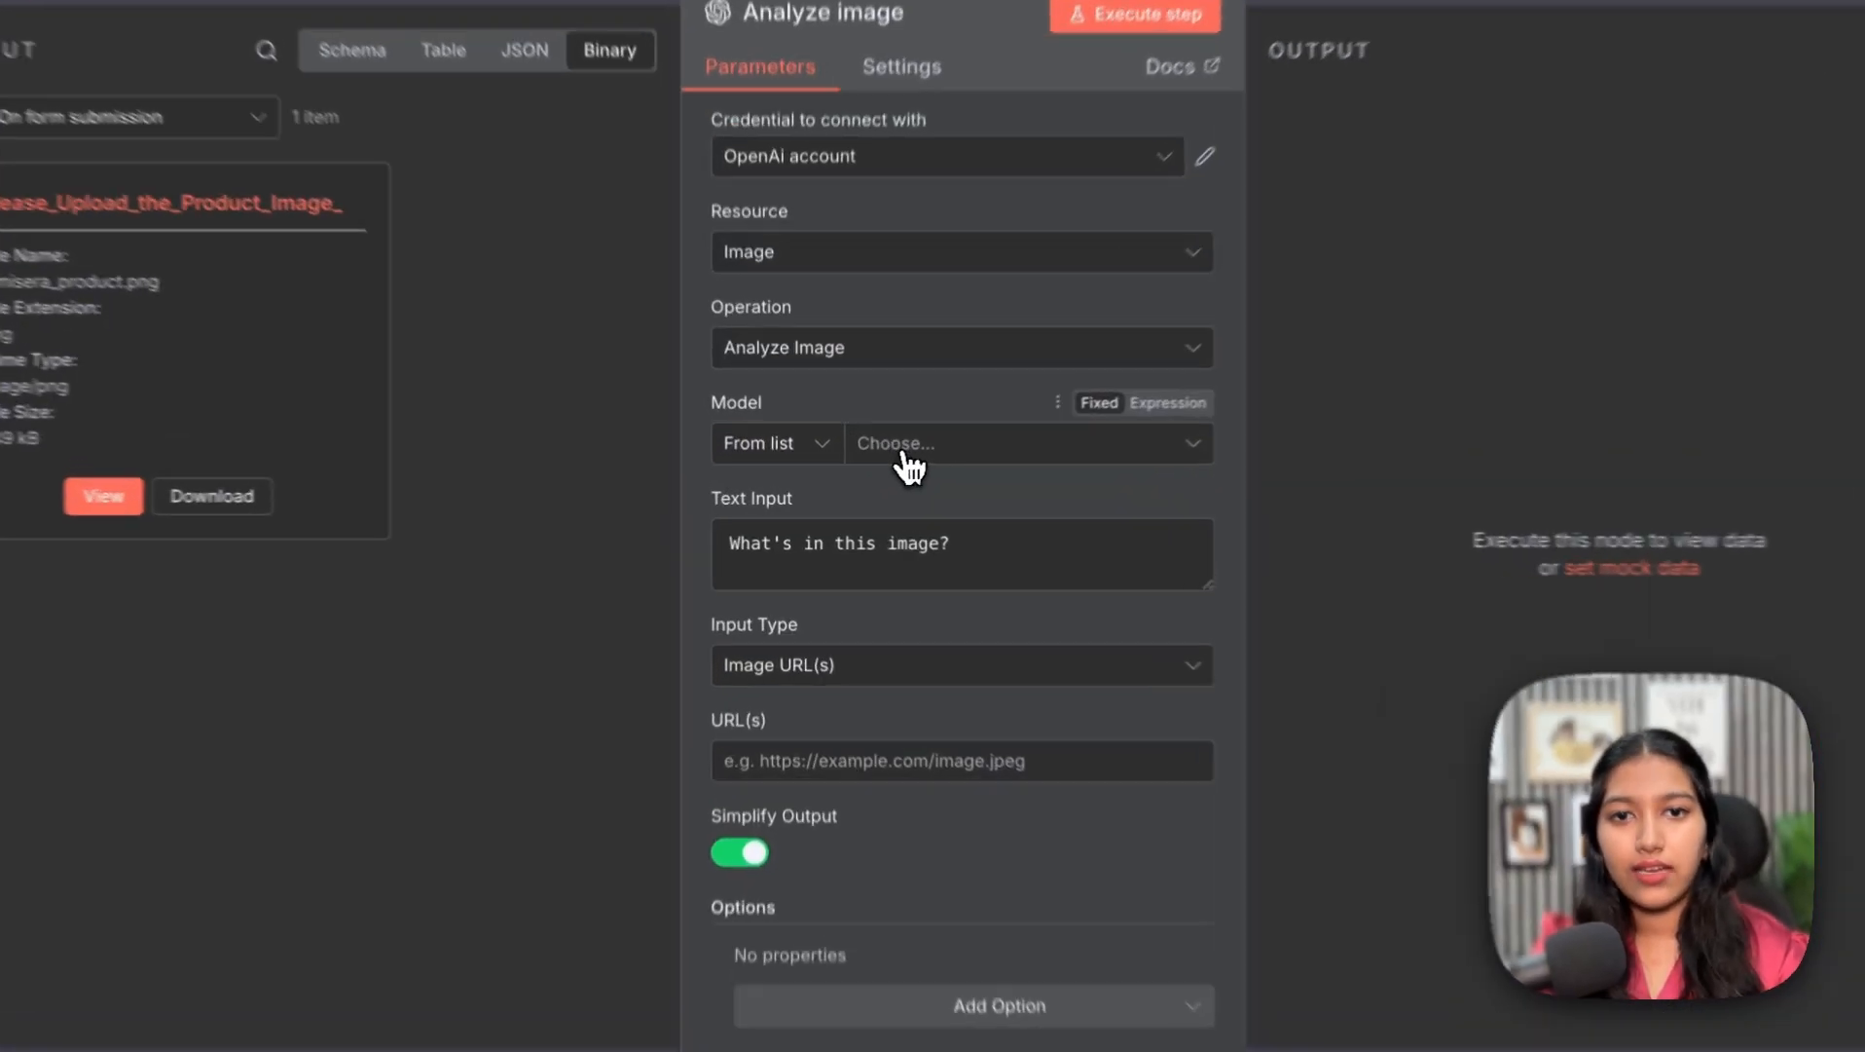
- Set the Analyze image model to GPT-4O and its text input to "Describe the product in the image."
click(905, 446)
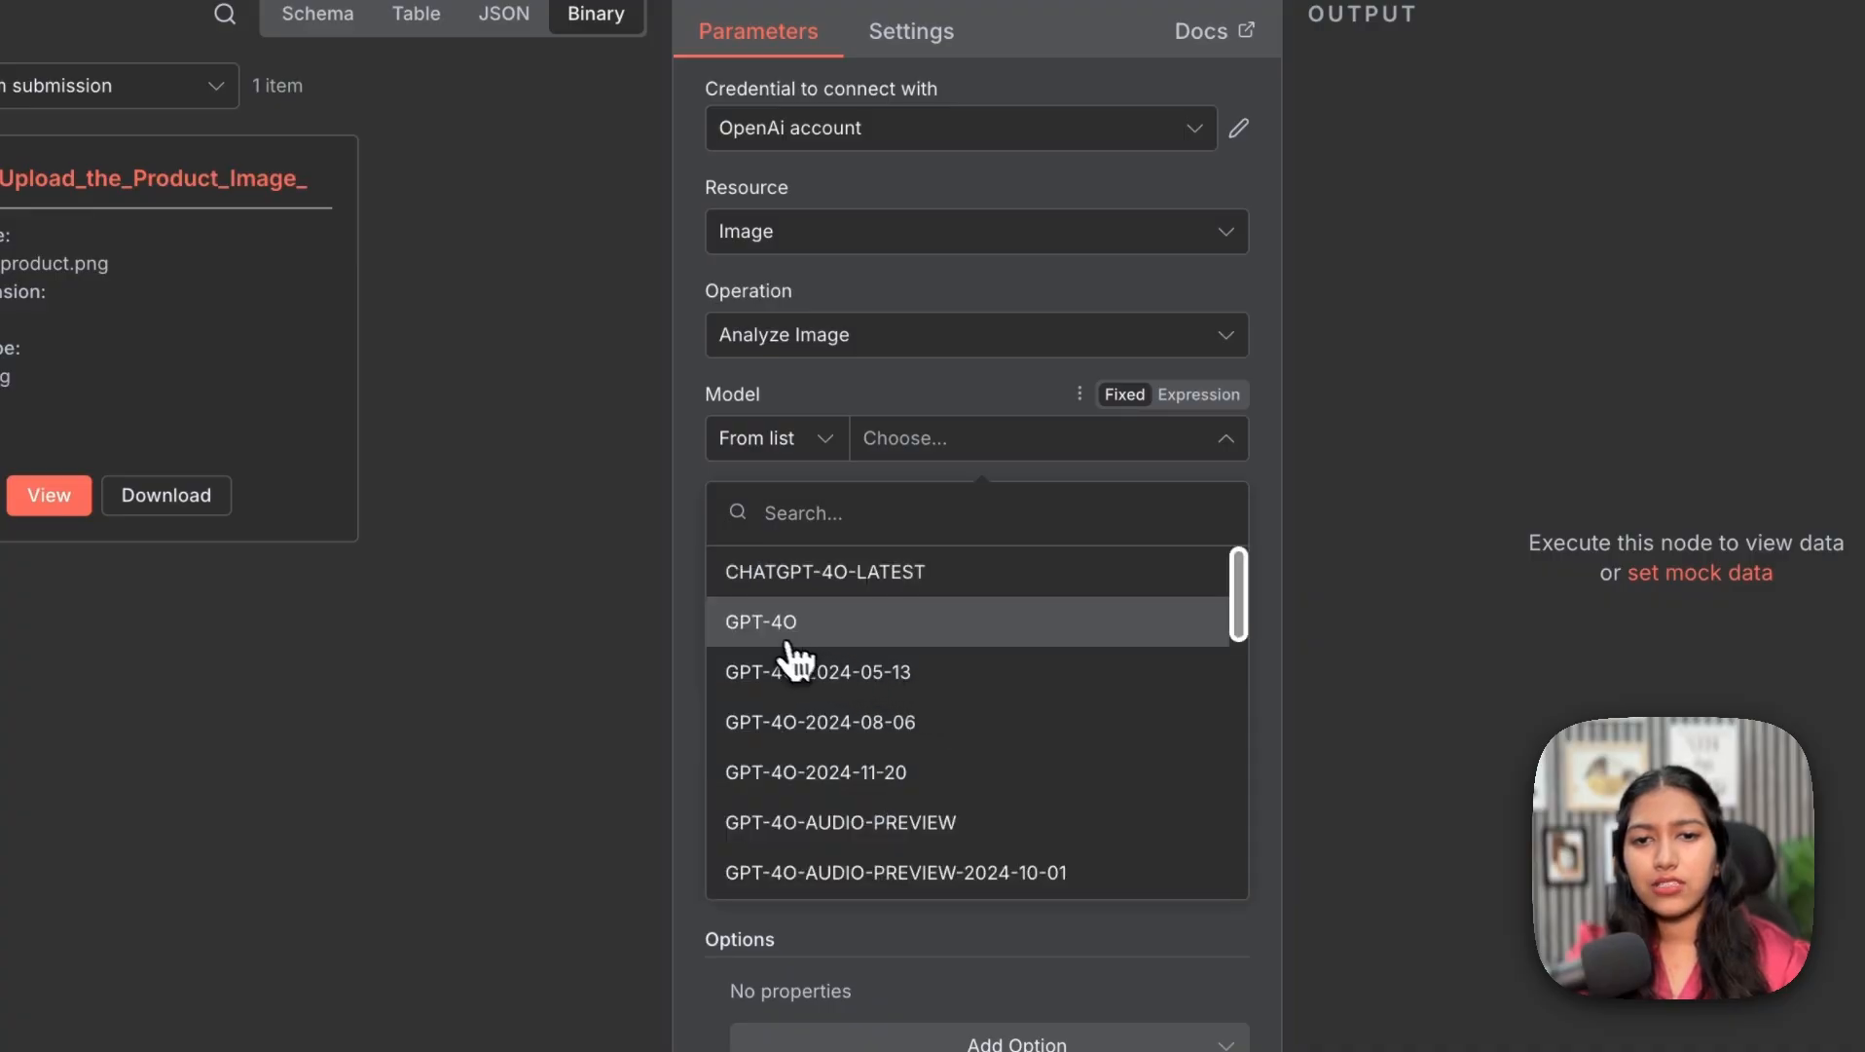
click(820, 633)
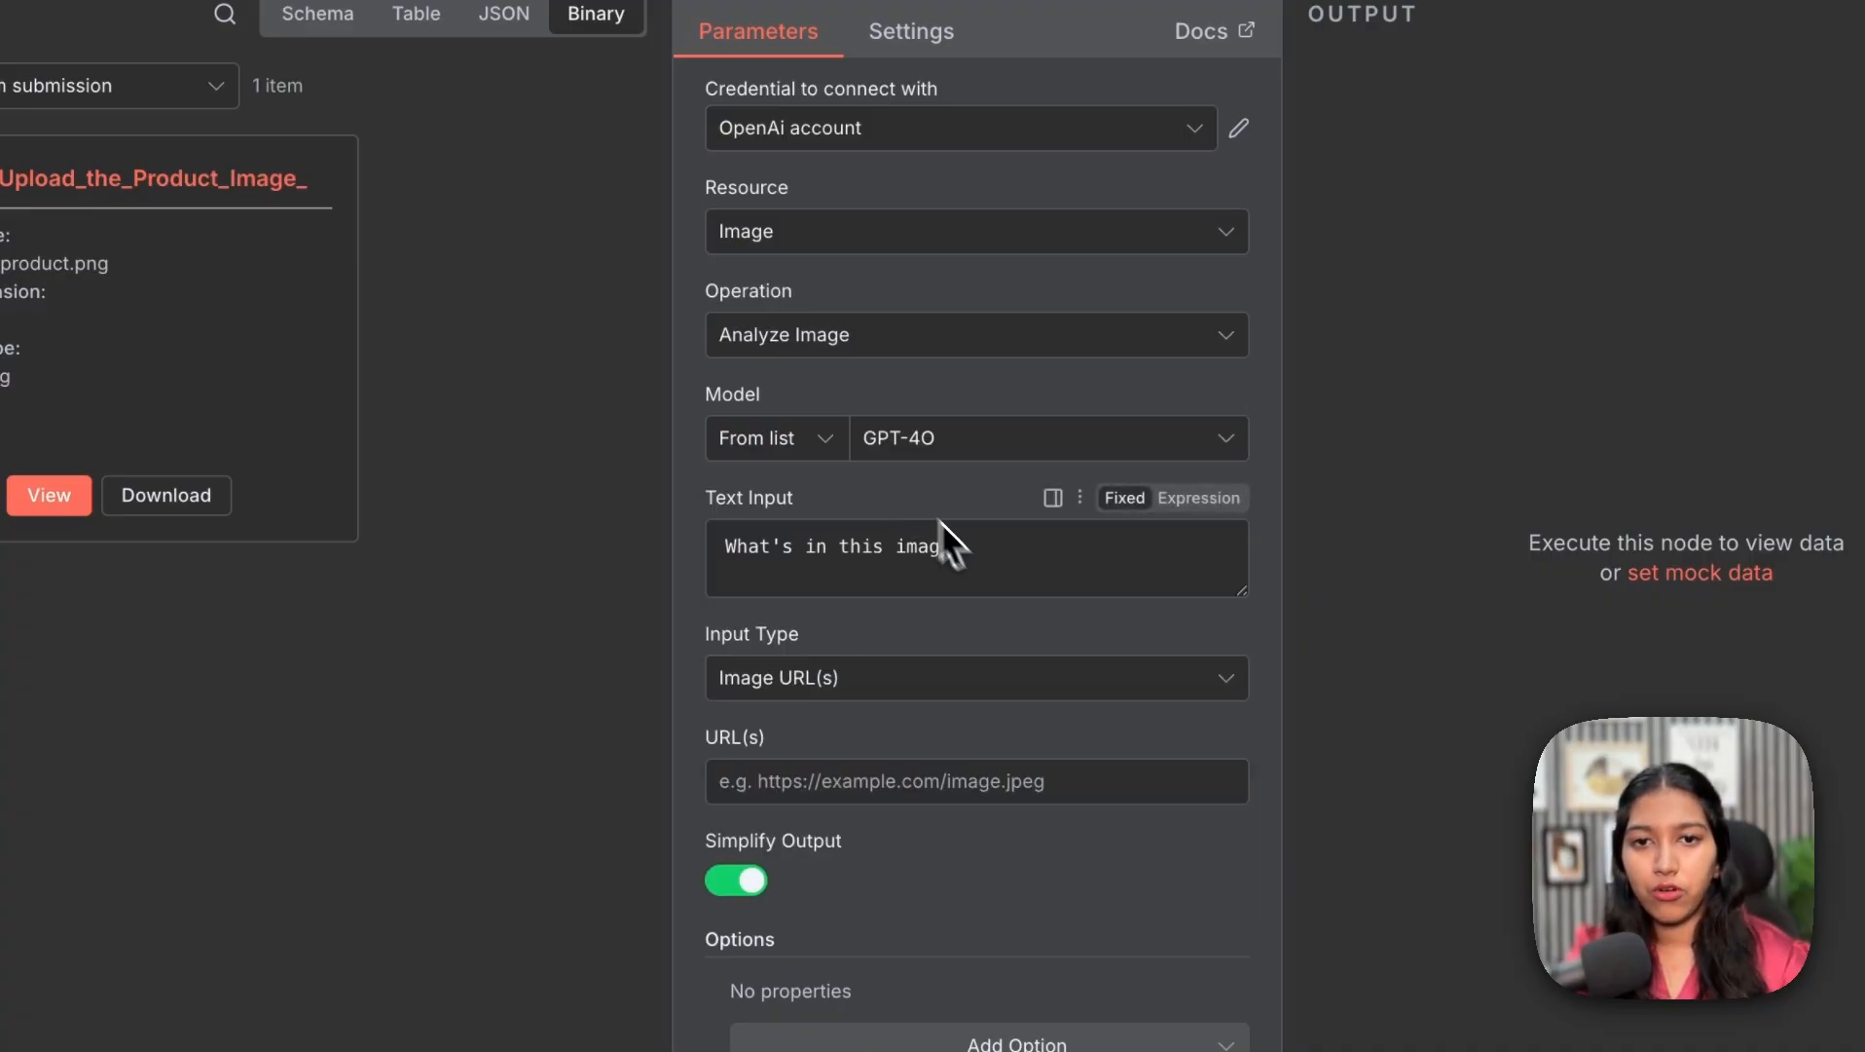
click(979, 555)
key(ctrl+a)
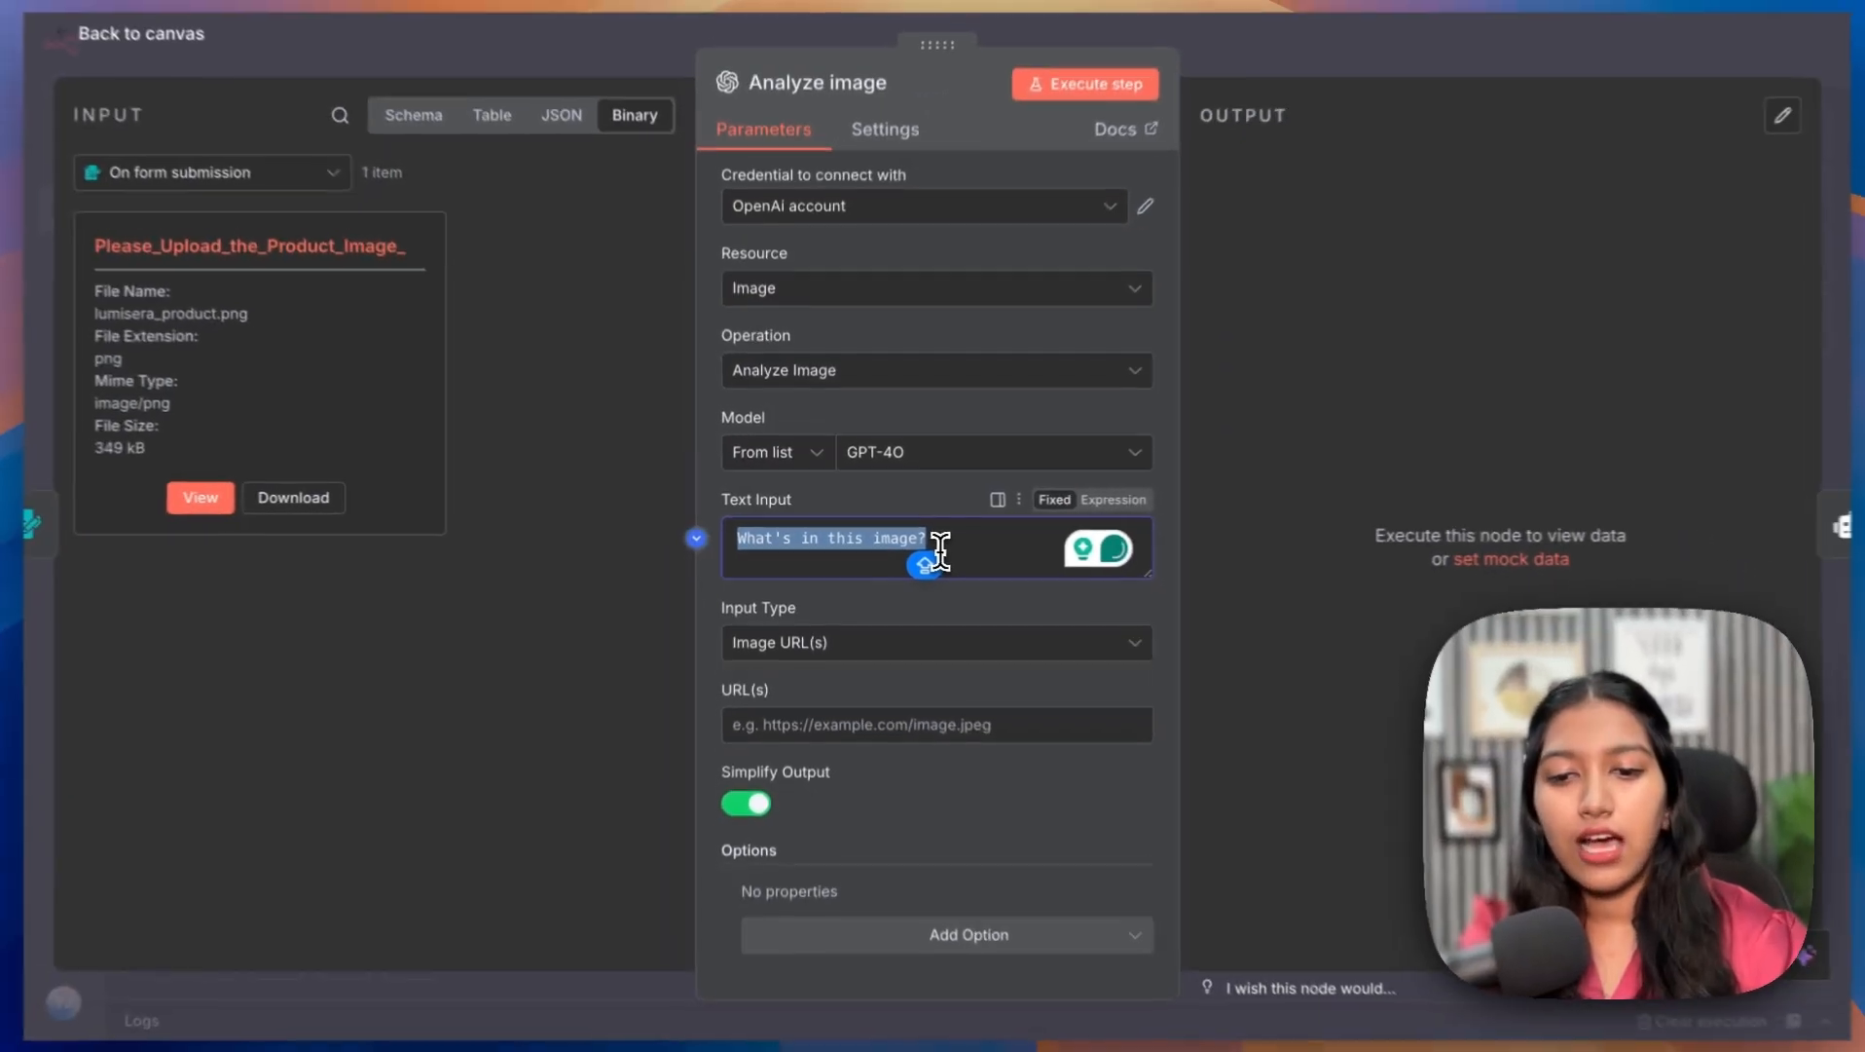
text(d)
key(BackSpace)
text(Describe the product in the)
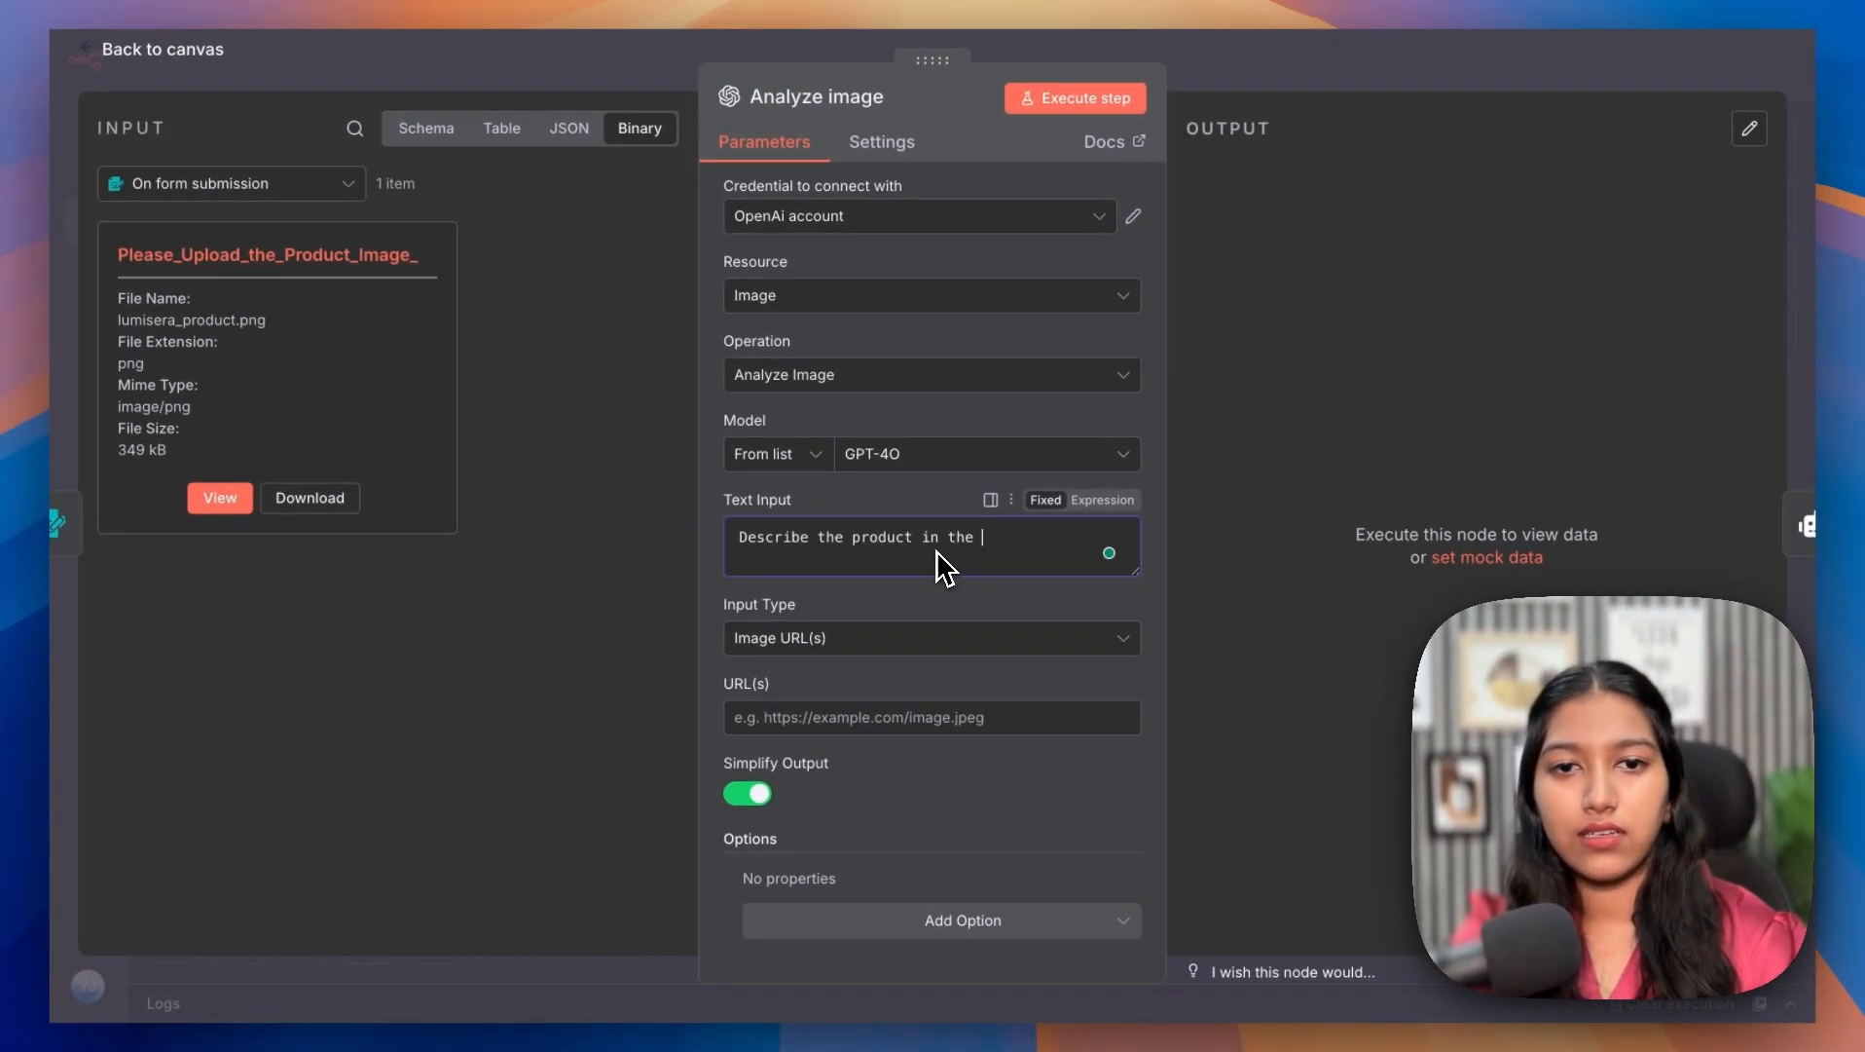
text( image.)
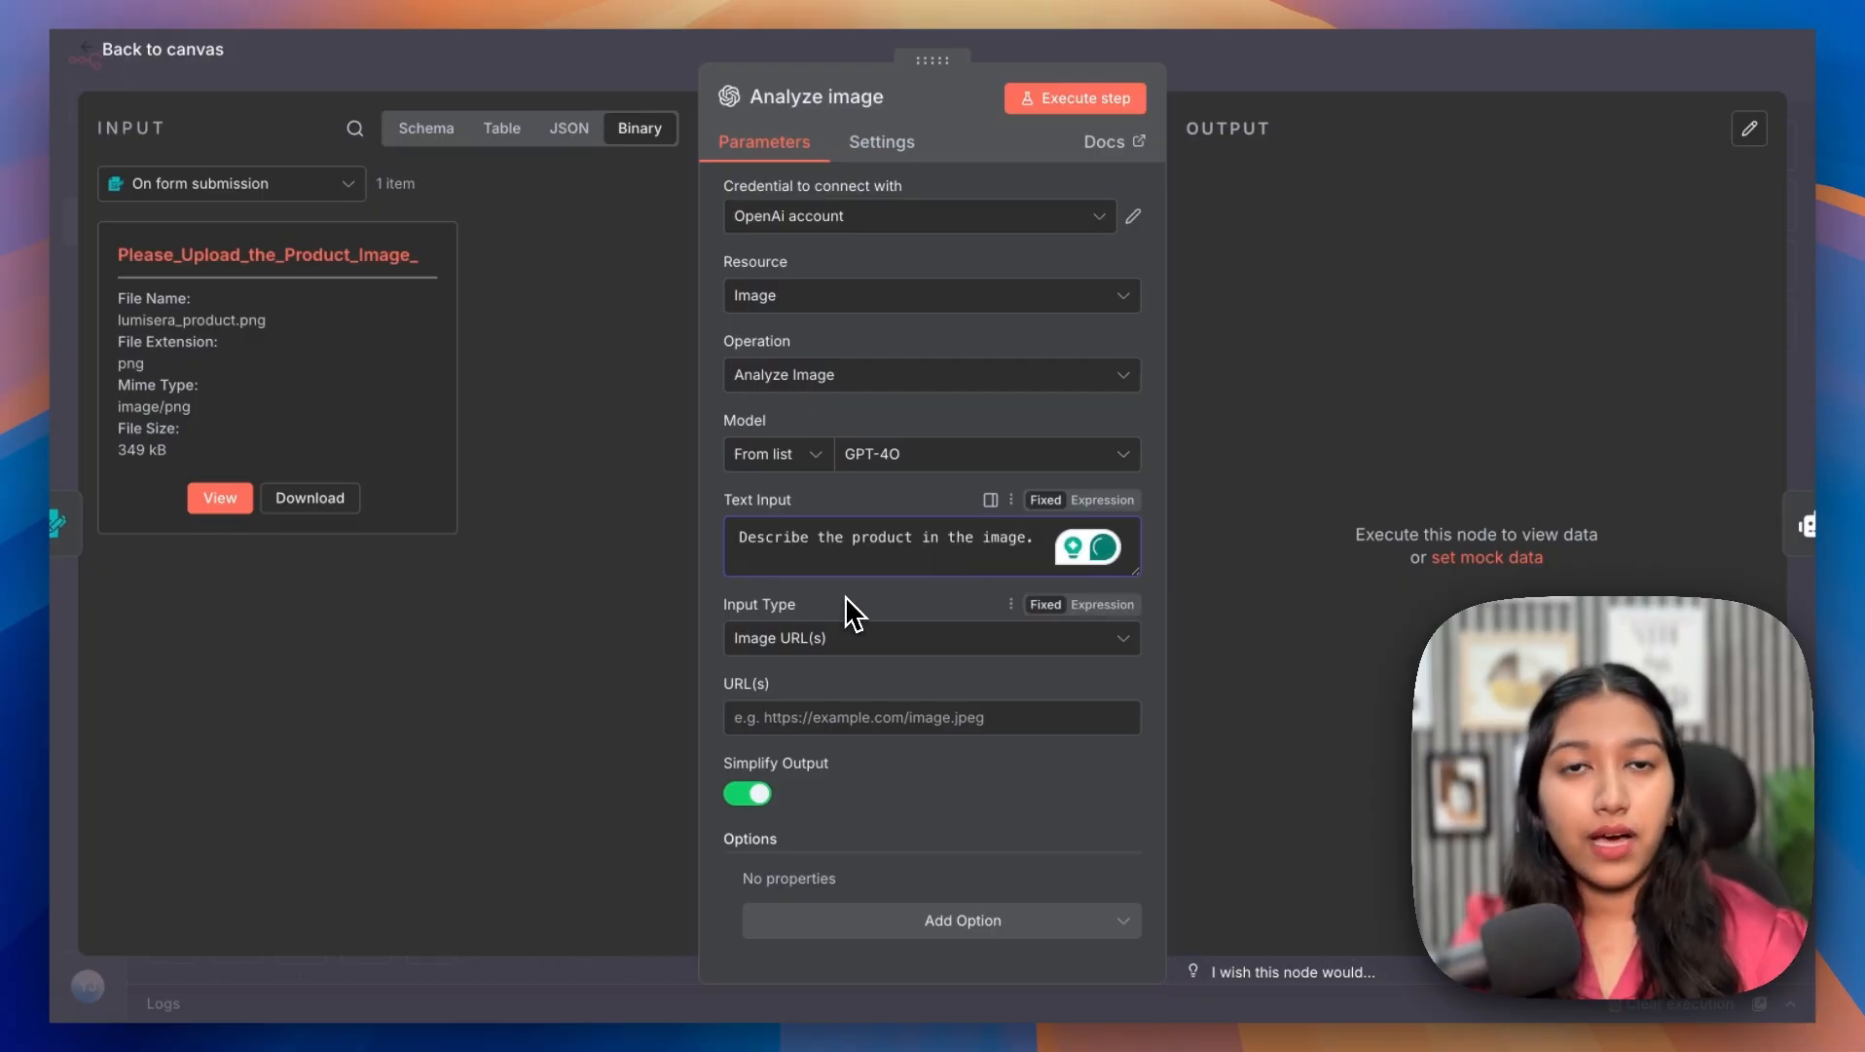
- Set the image input type to Binary File(s) and the input data field name to Please_Upload_the_Product_Image_
click(804, 638)
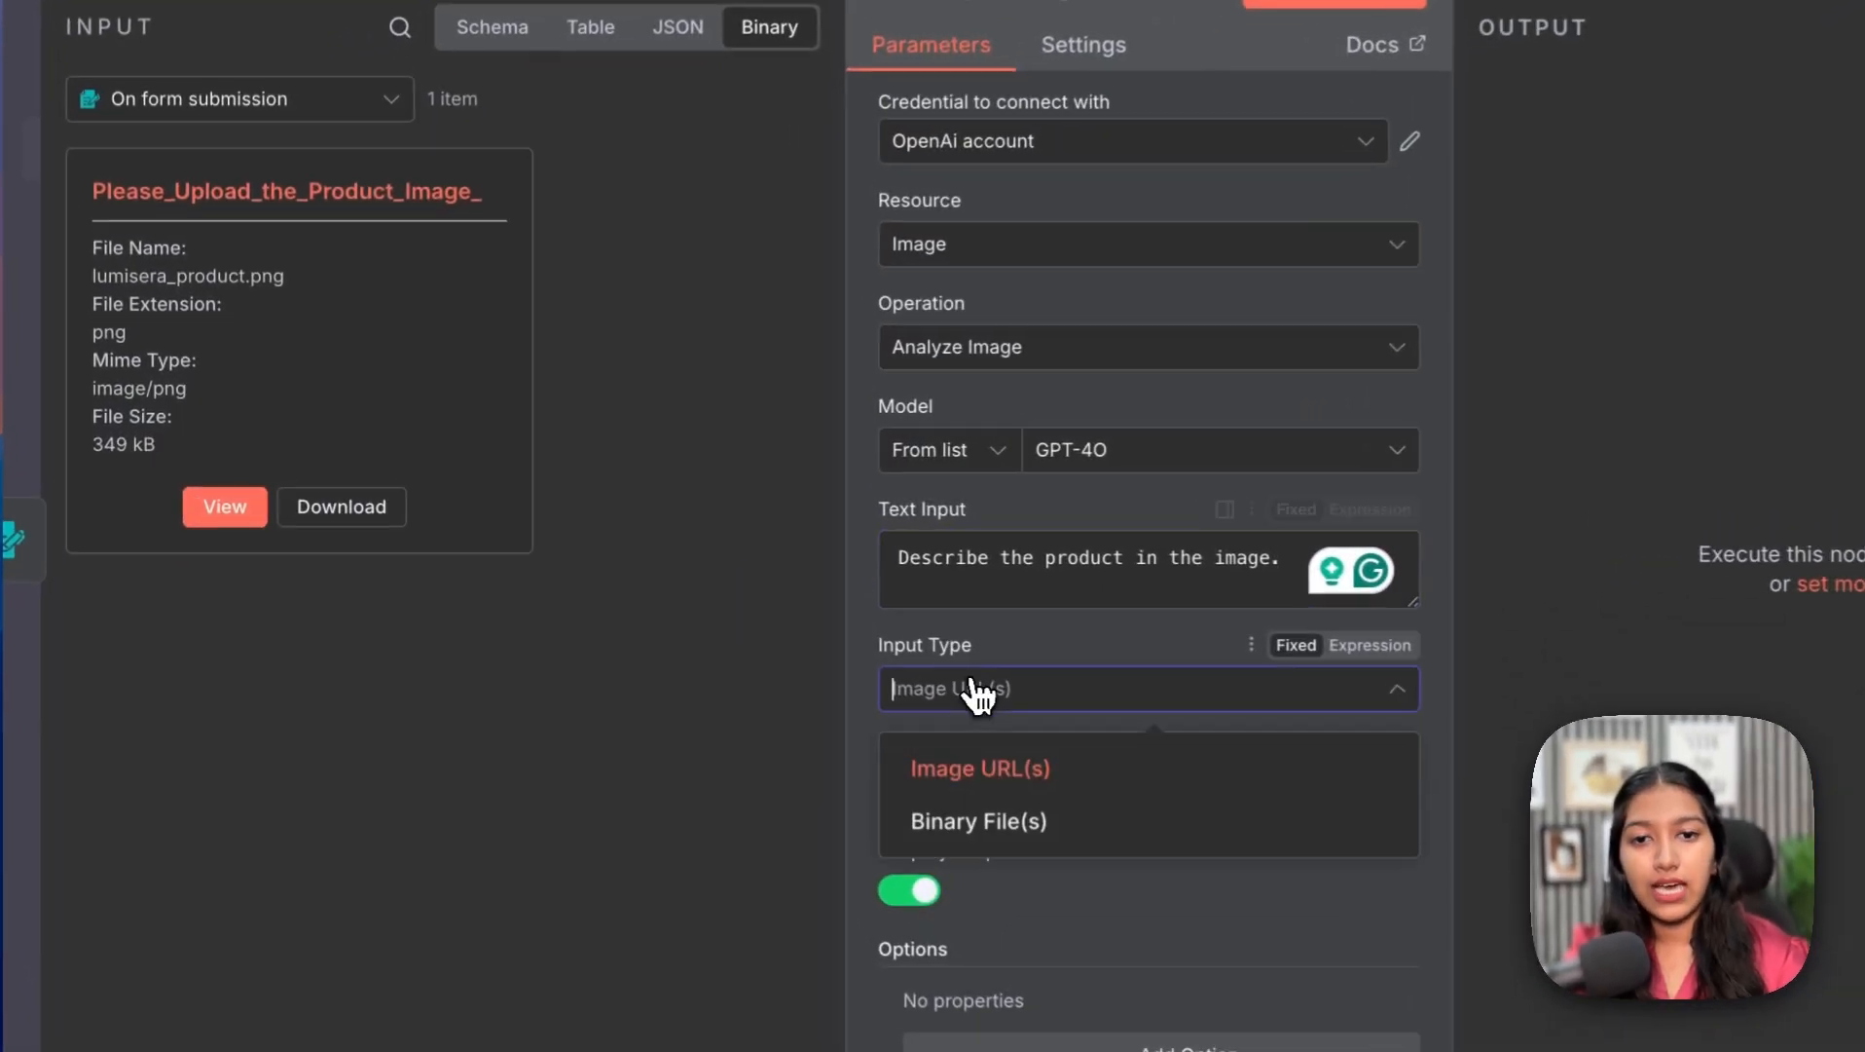
click(1047, 832)
scroll(1033, 774, down, 1)
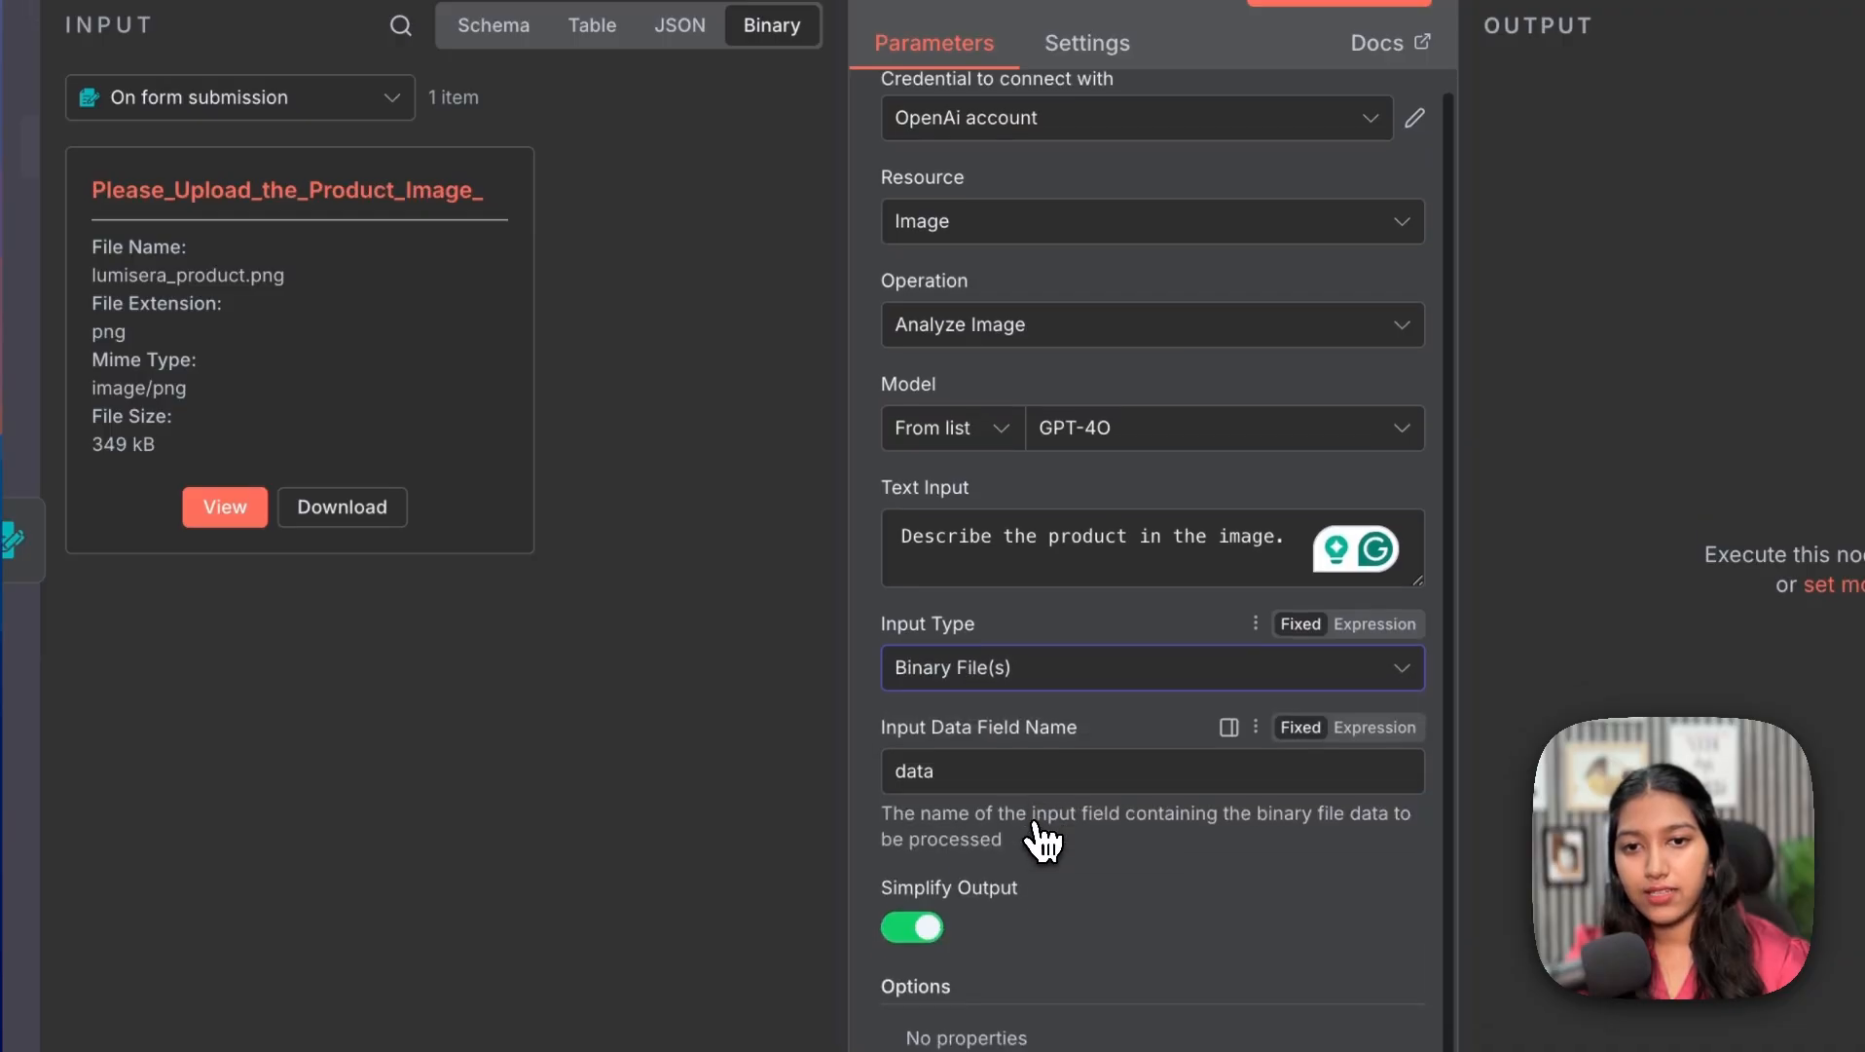
drag(114, 211, 958, 752)
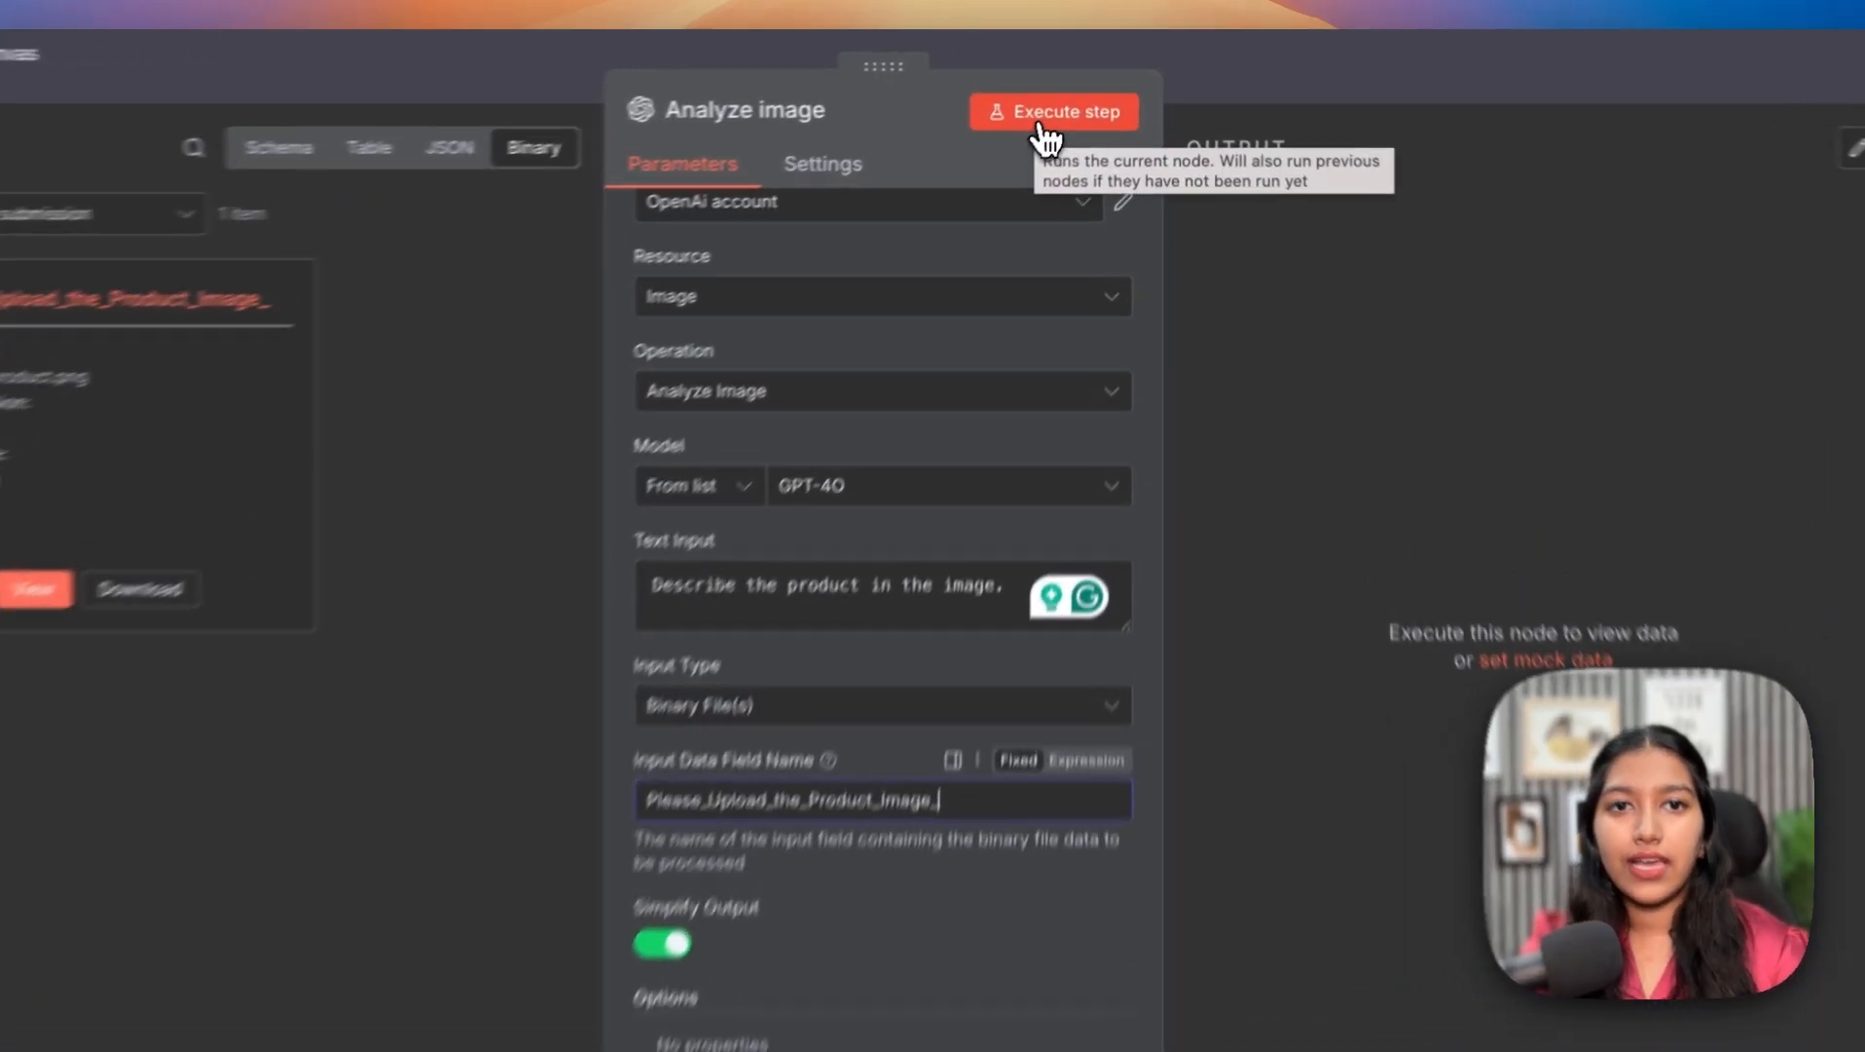
- Execute the Analyze image step and check its description against the uploaded product image
click(1074, 97)
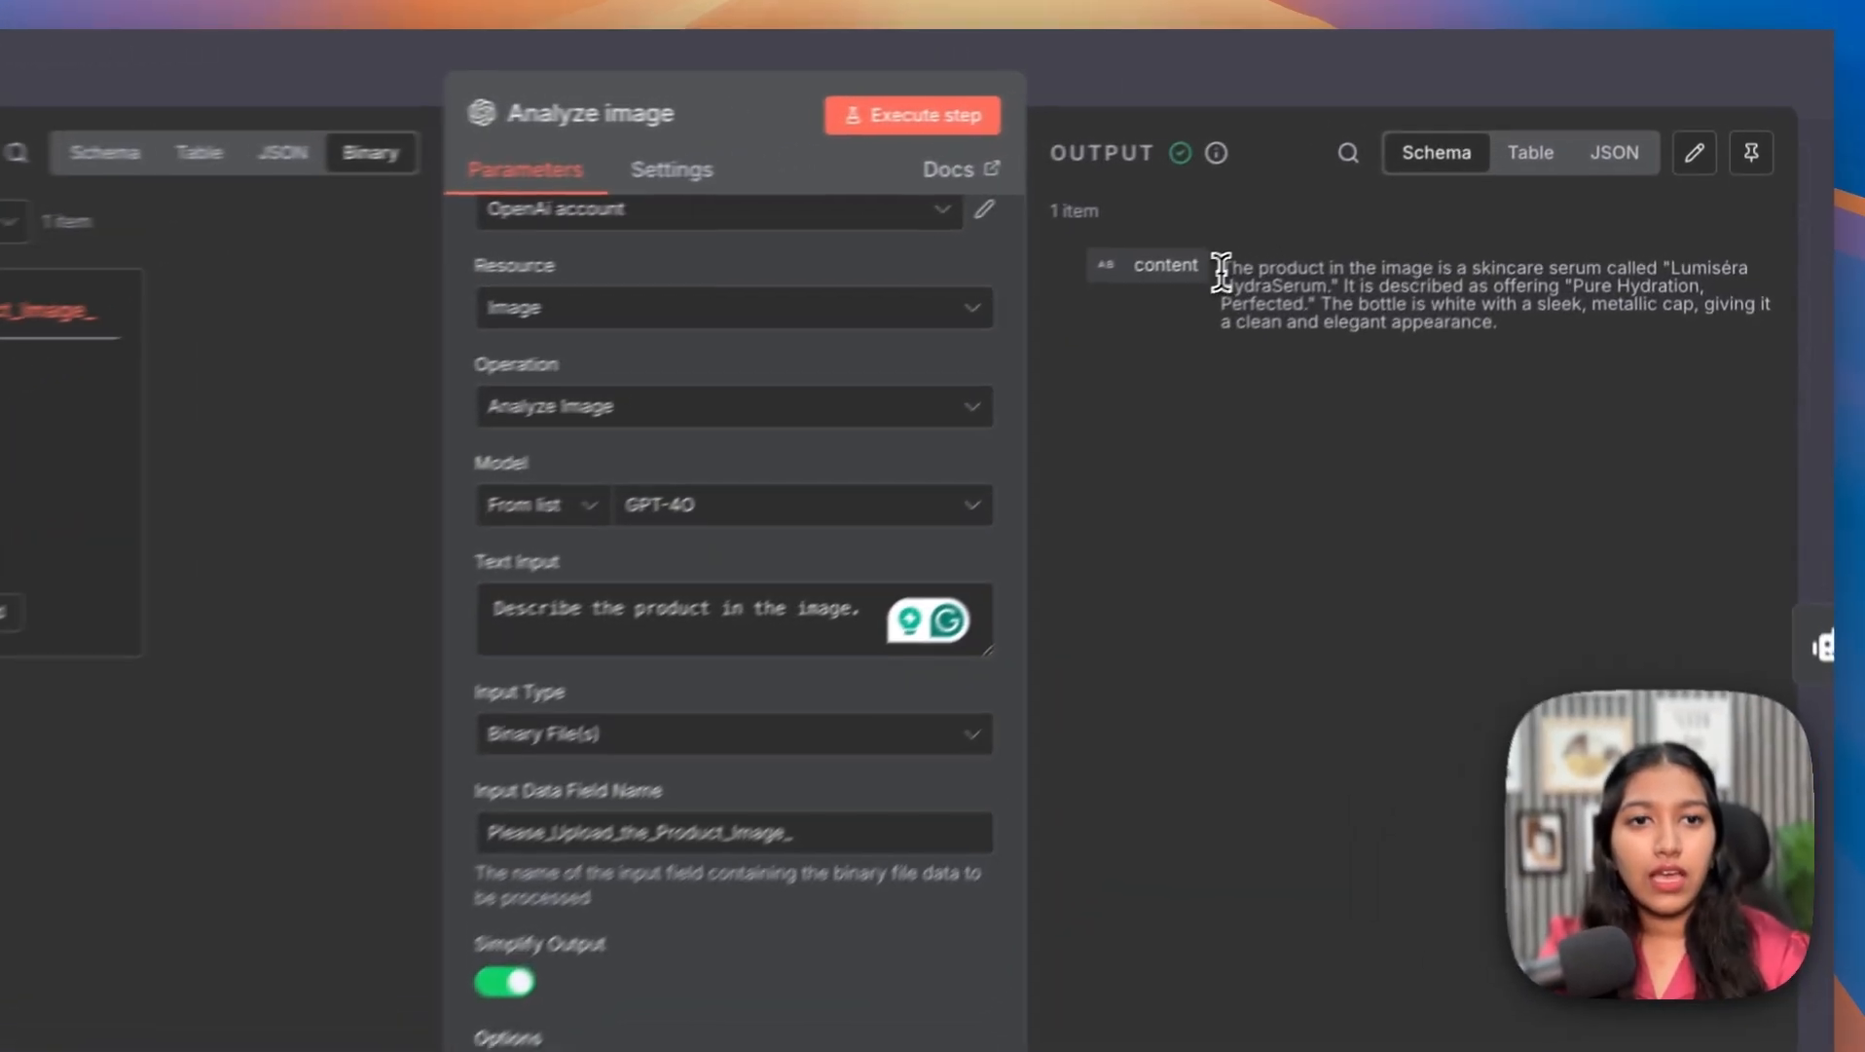
drag(1217, 274, 1501, 336)
click(1502, 336)
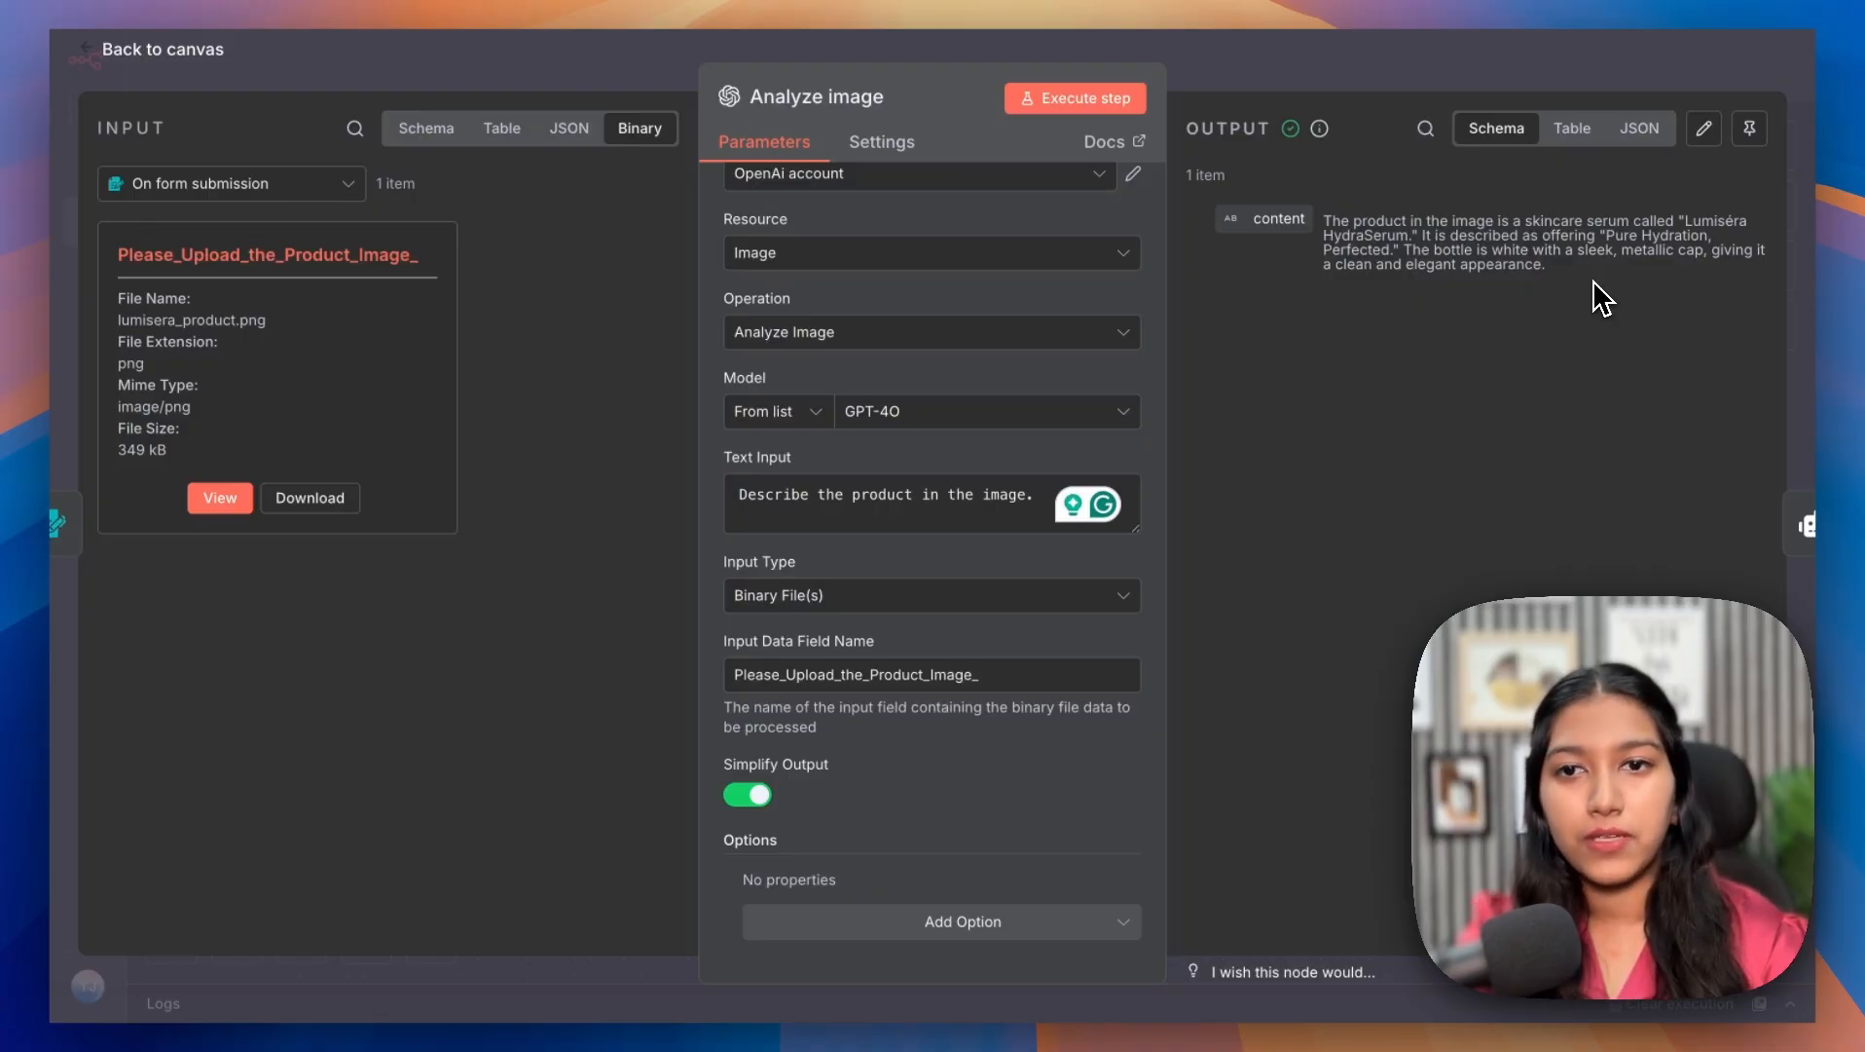
click(220, 497)
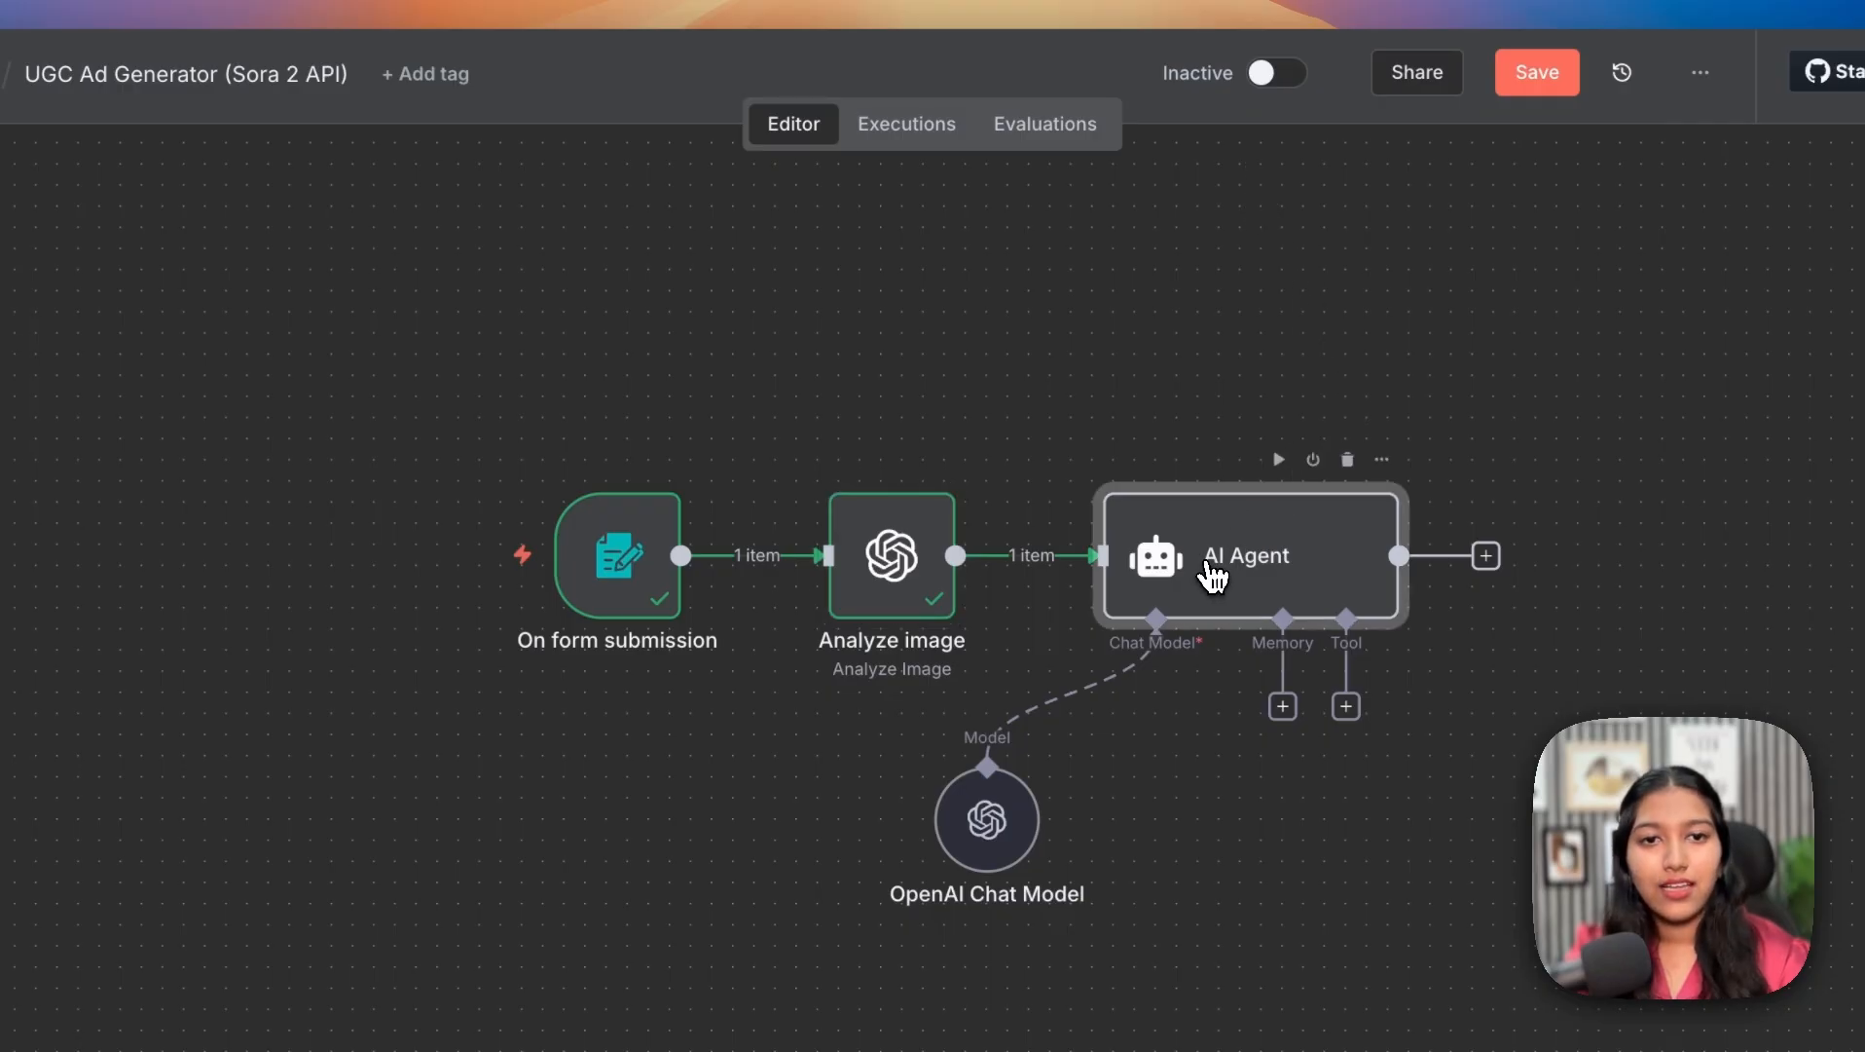
- Add a "Product Image Description:" line above Notes in the AI Agent's user prompt, mapped to the Analyze image content field
double_click(1215, 581)
click(666, 473)
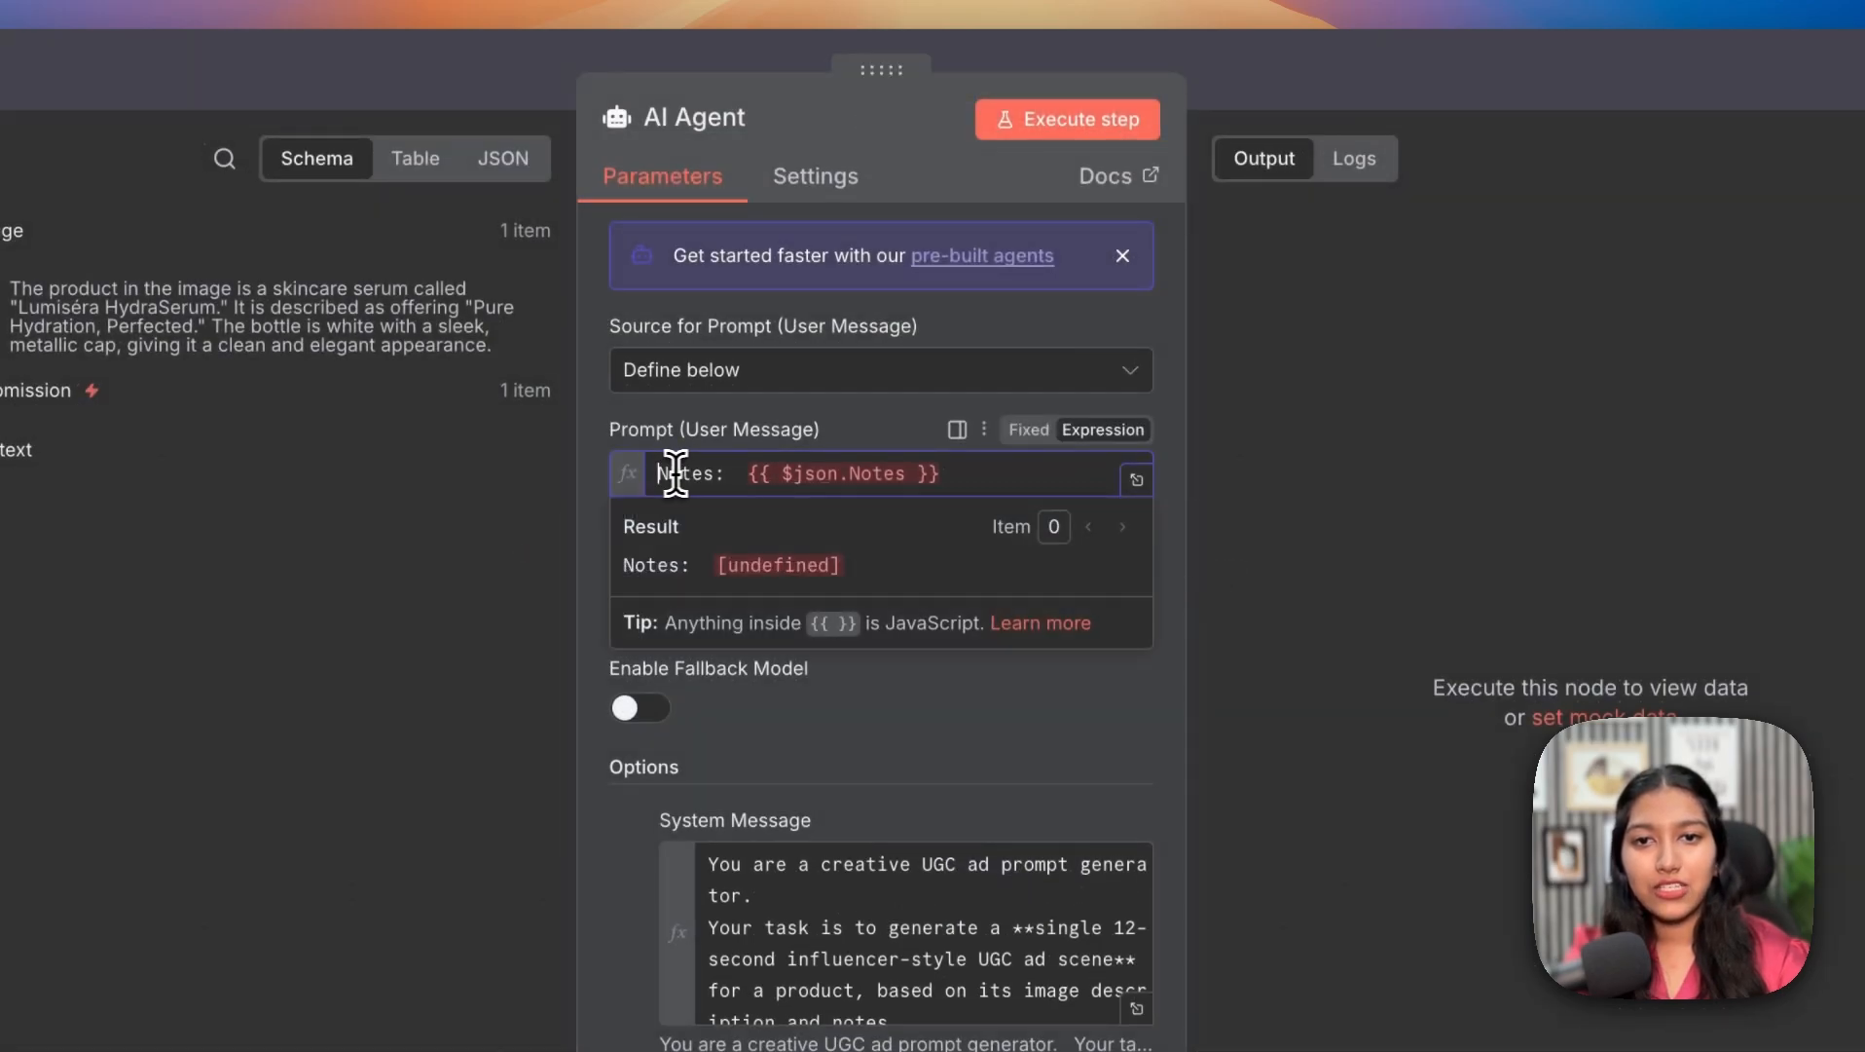
text(Prod)
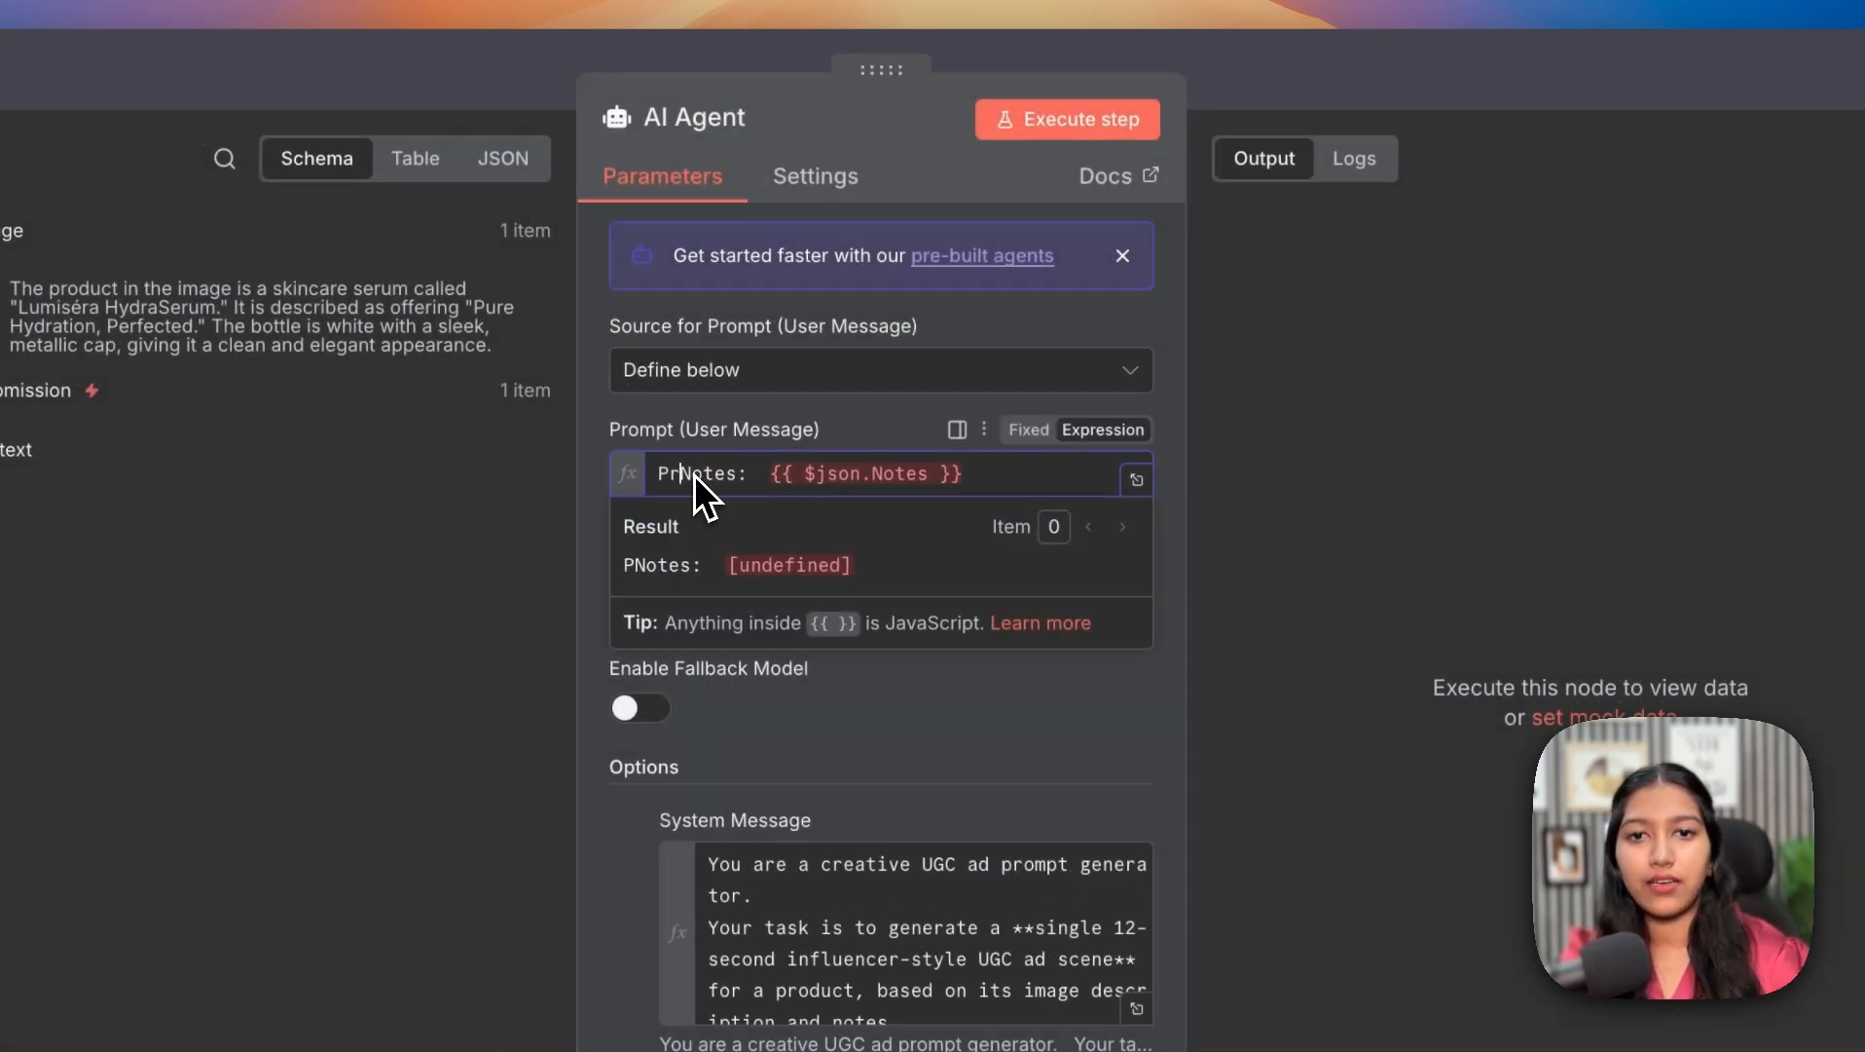
text(uct Image Description:)
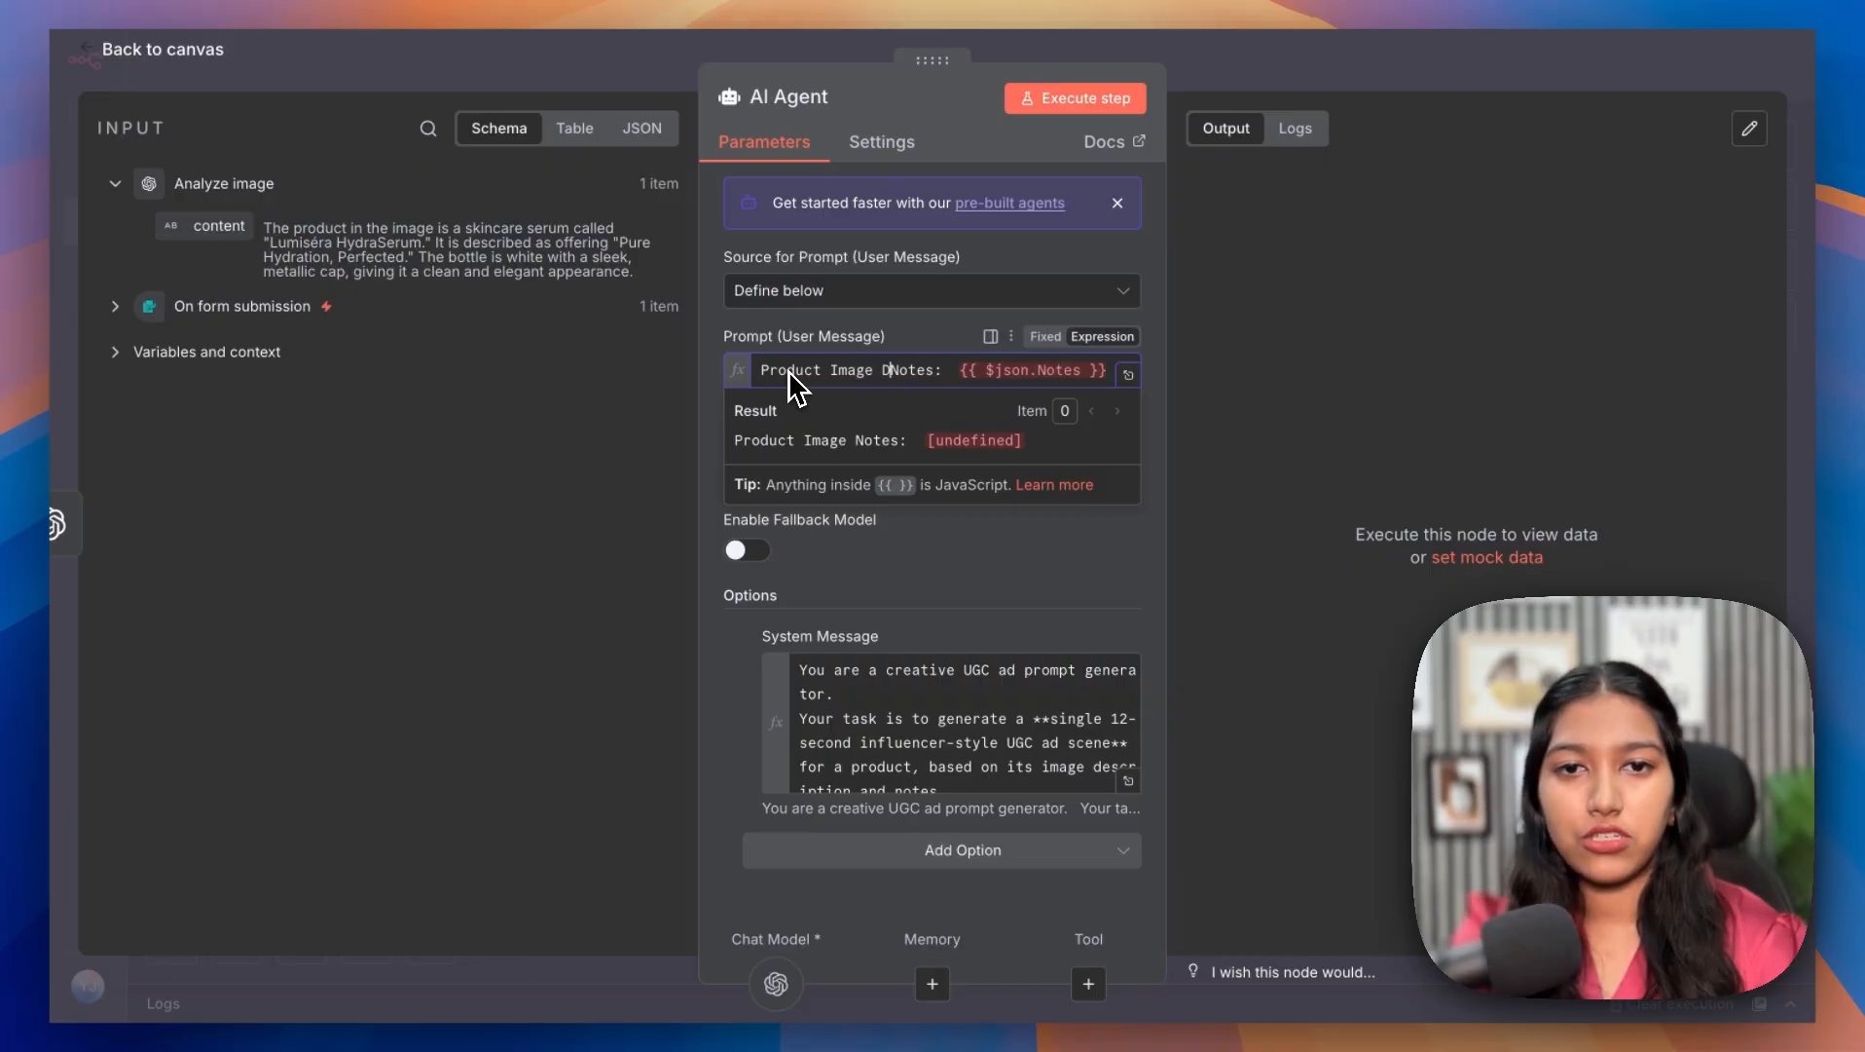
key(Return)
key(Return)
key(Return)
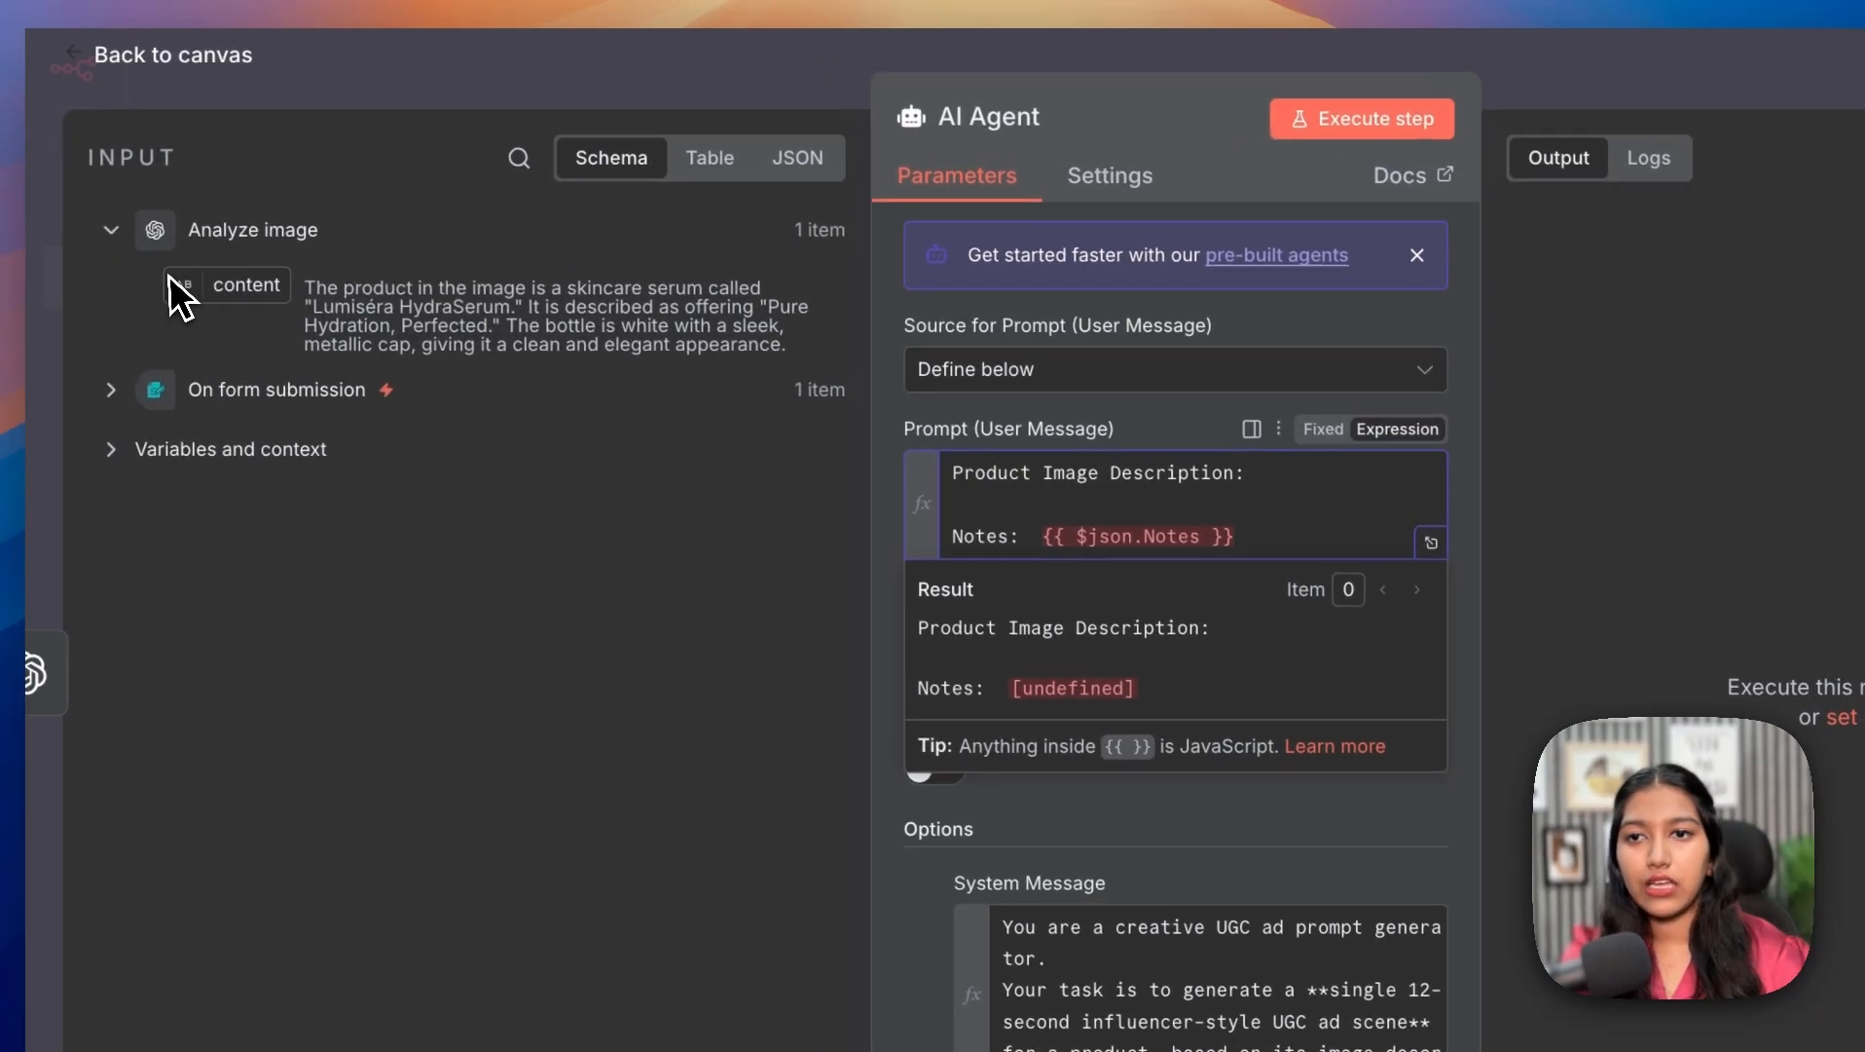
drag(185, 225, 1018, 378)
drag(1186, 387, 1183, 375)
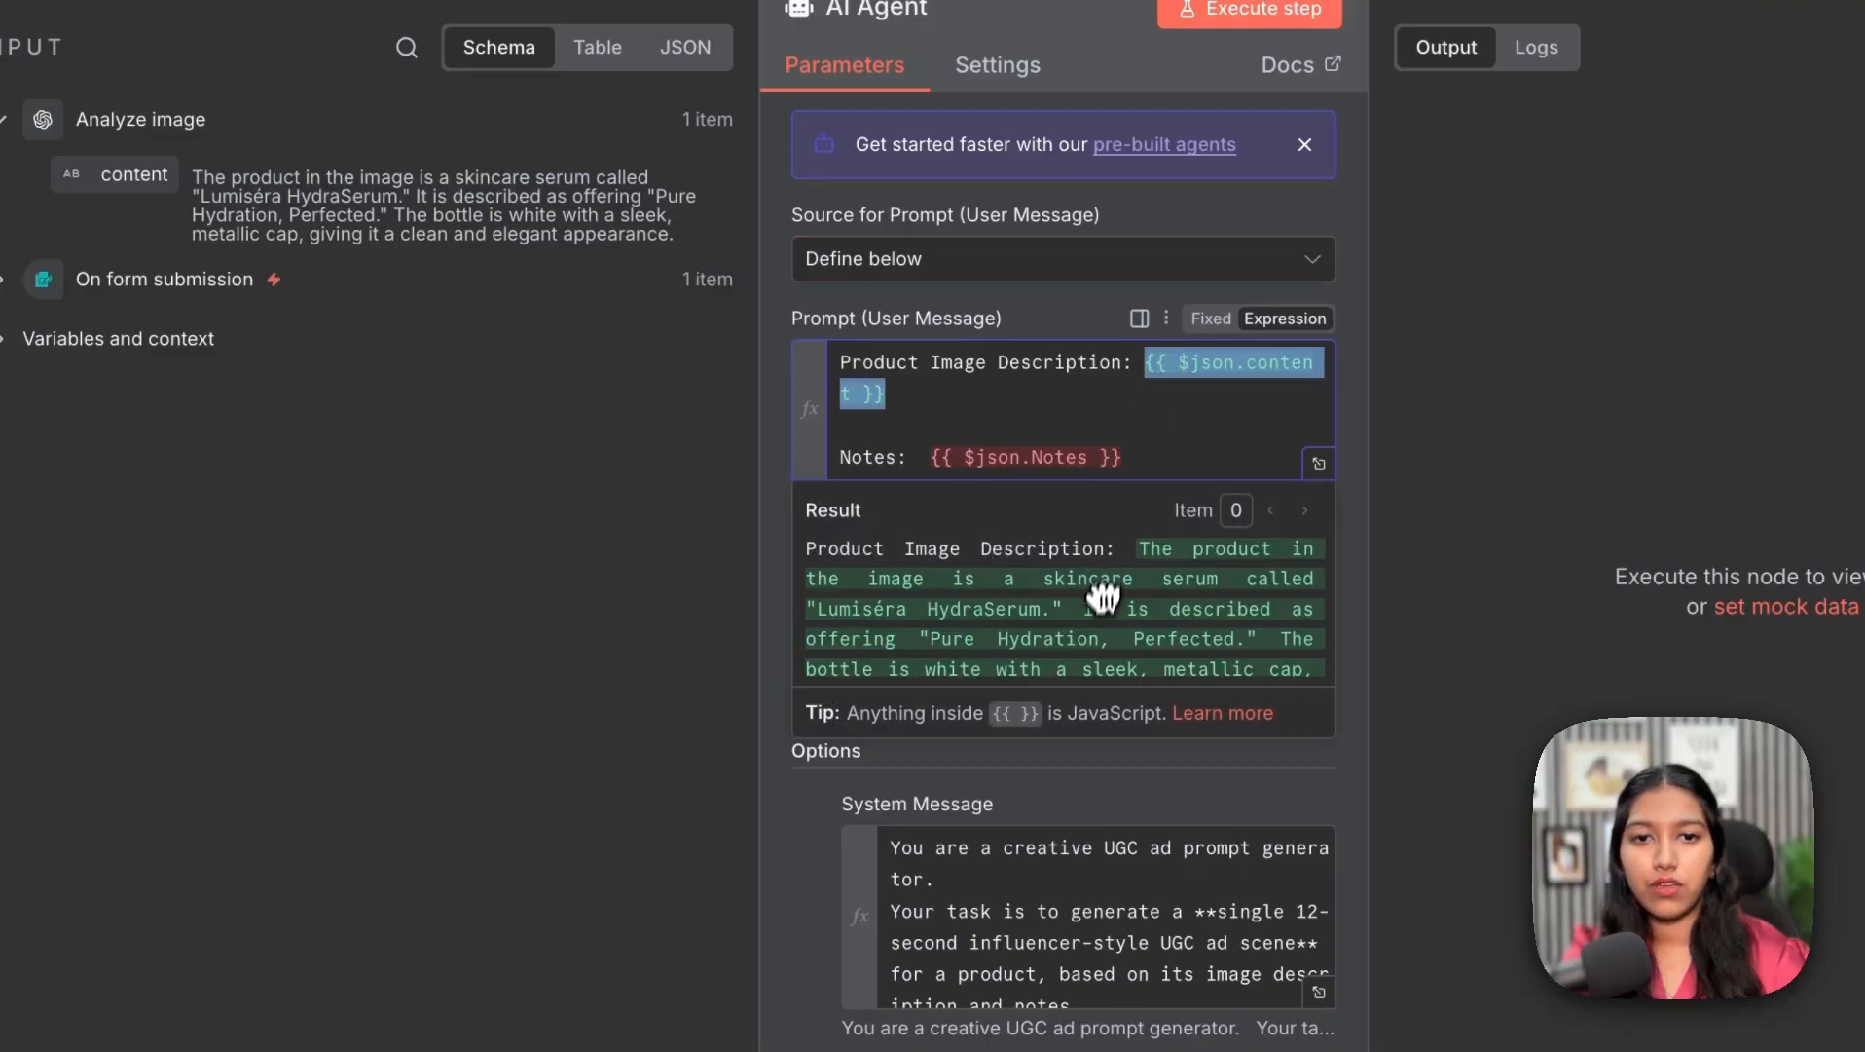
- Replace the Notes expression in the AI Agent's user prompt with the Notes field from On form submission and check the resolved prompt
click(1136, 458)
drag(1144, 462, 928, 462)
key(BackSpace)
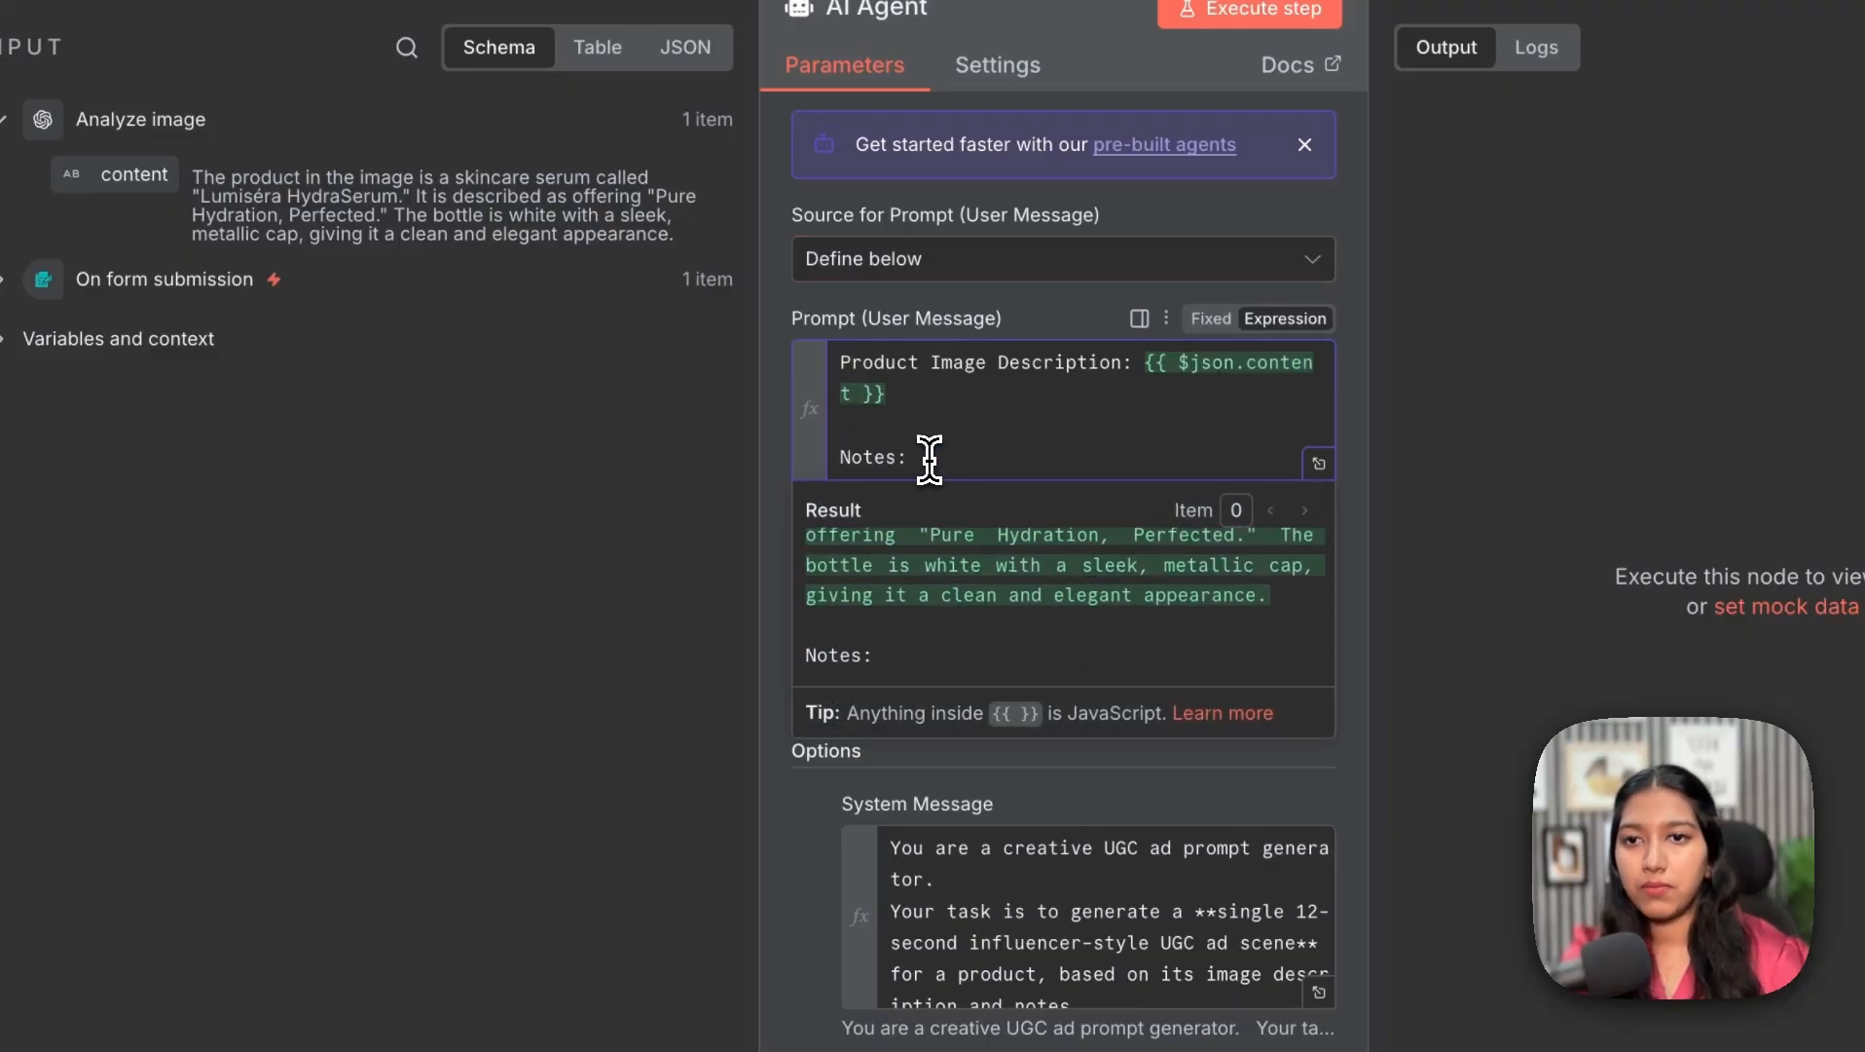
click(1, 279)
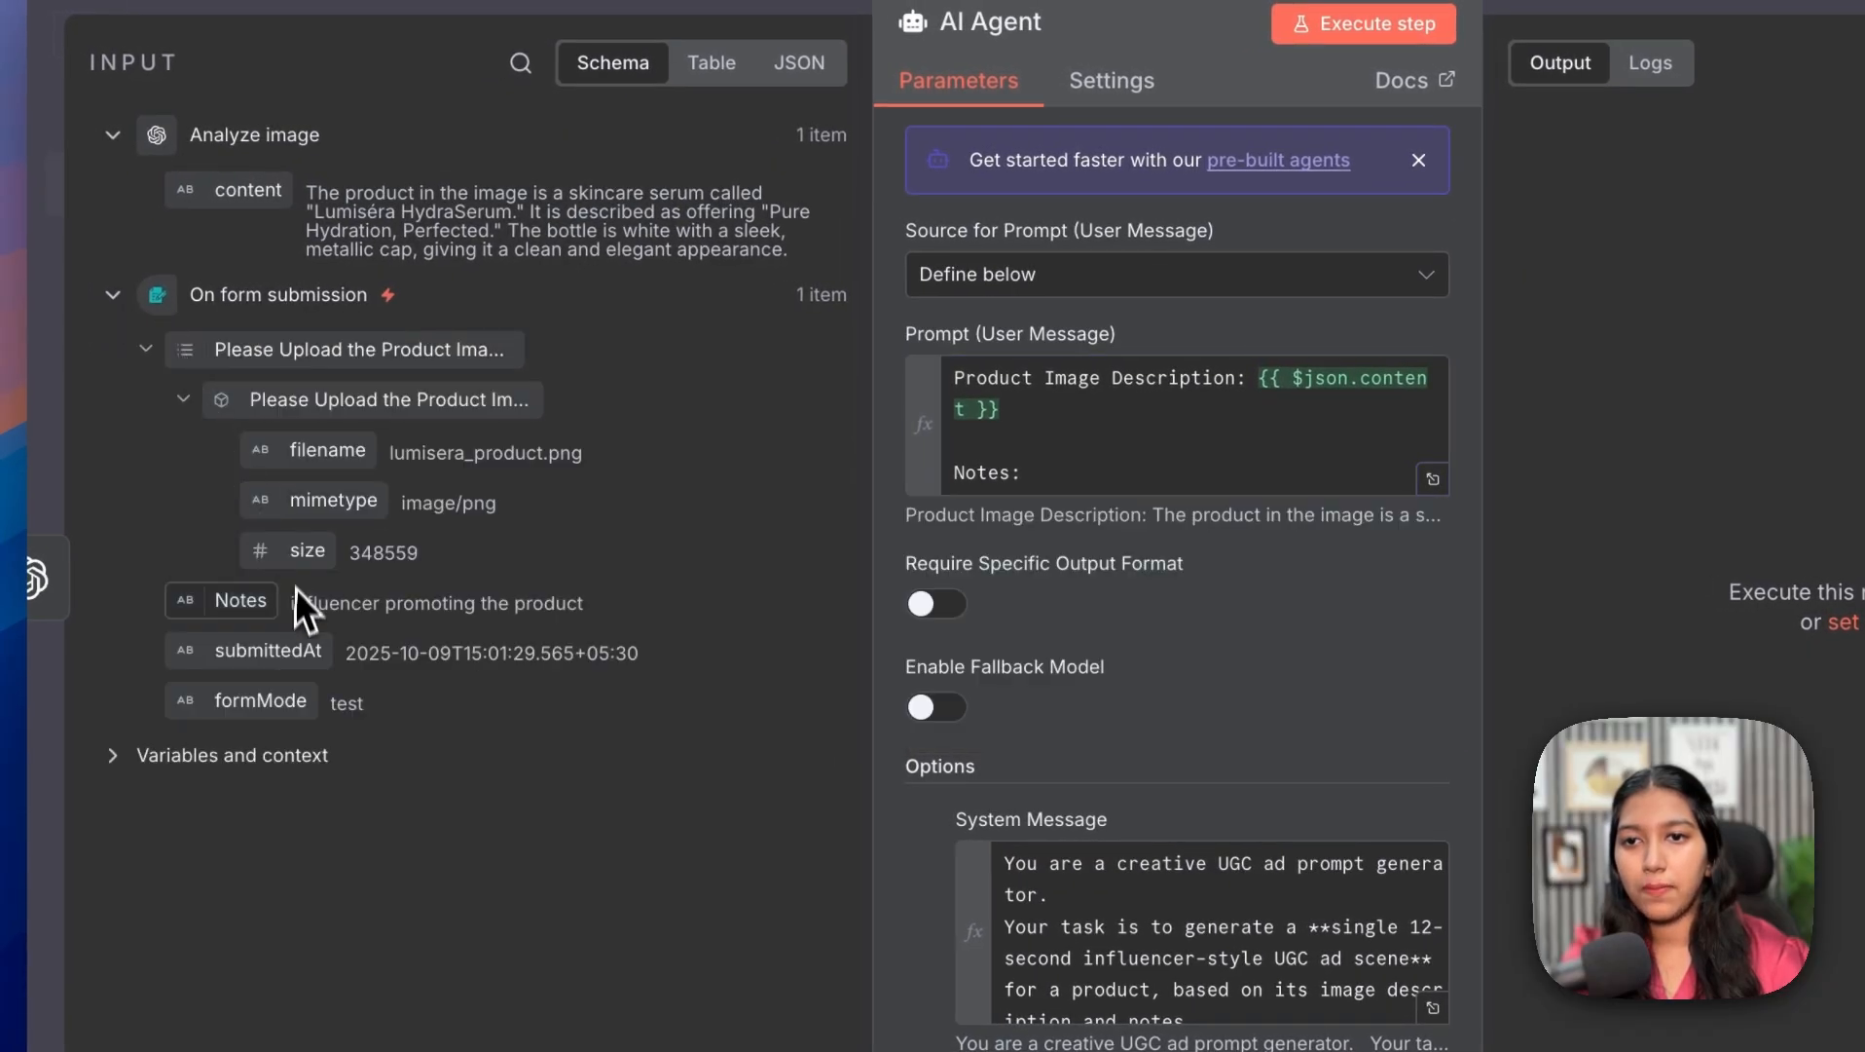
drag(243, 618, 1045, 478)
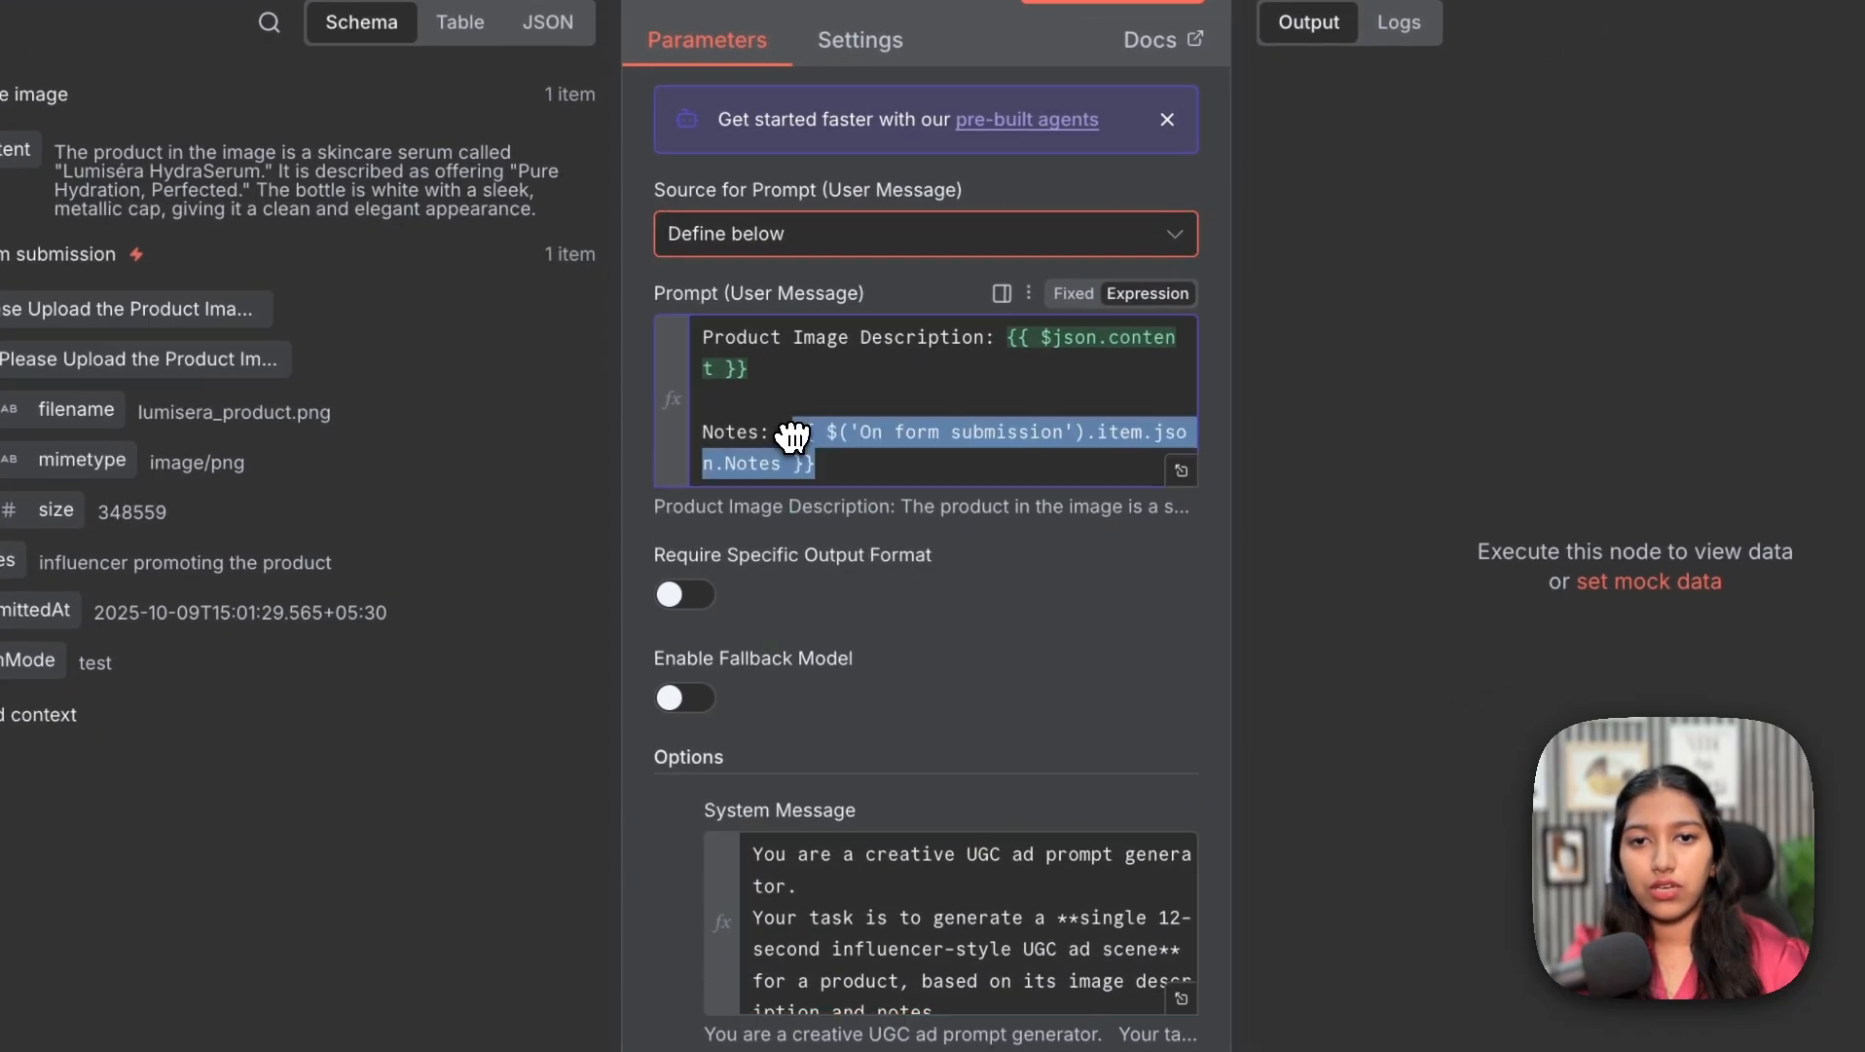
scroll(1007, 613, down, 2)
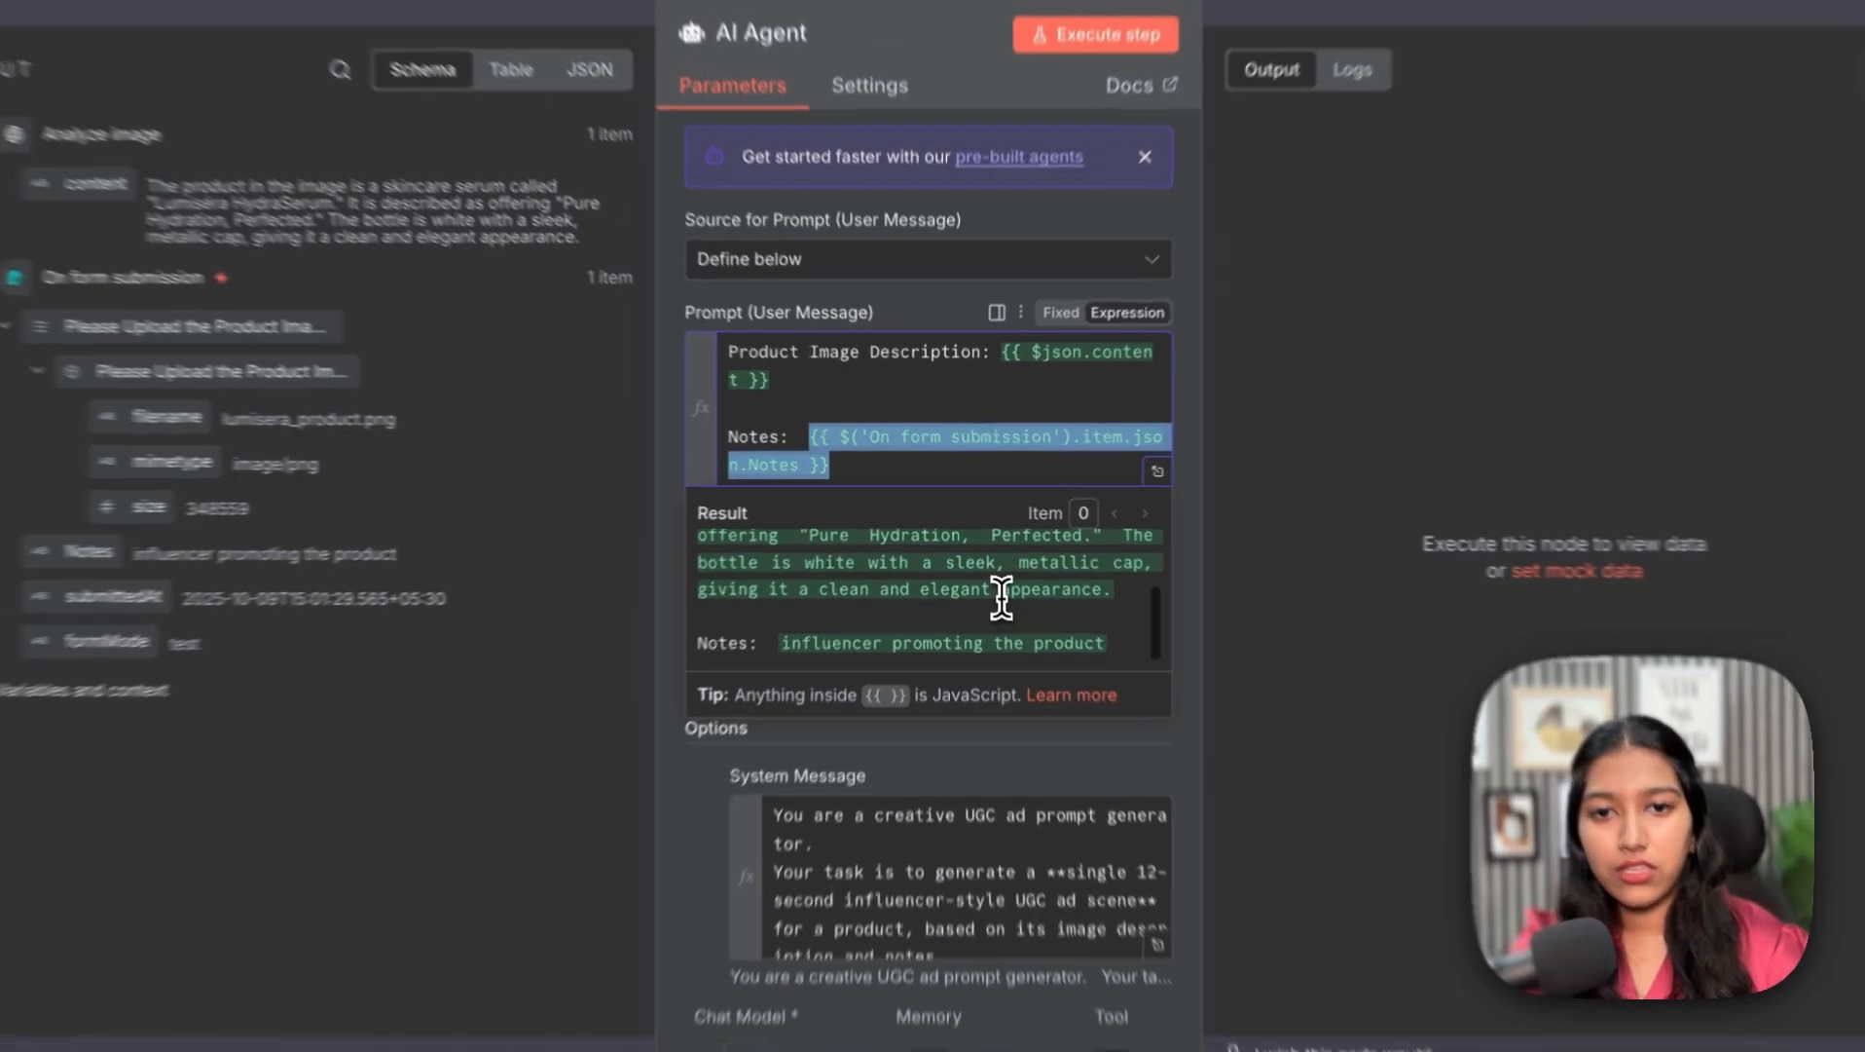
scroll(1006, 612, up, 2)
scroll(994, 582, down, 3)
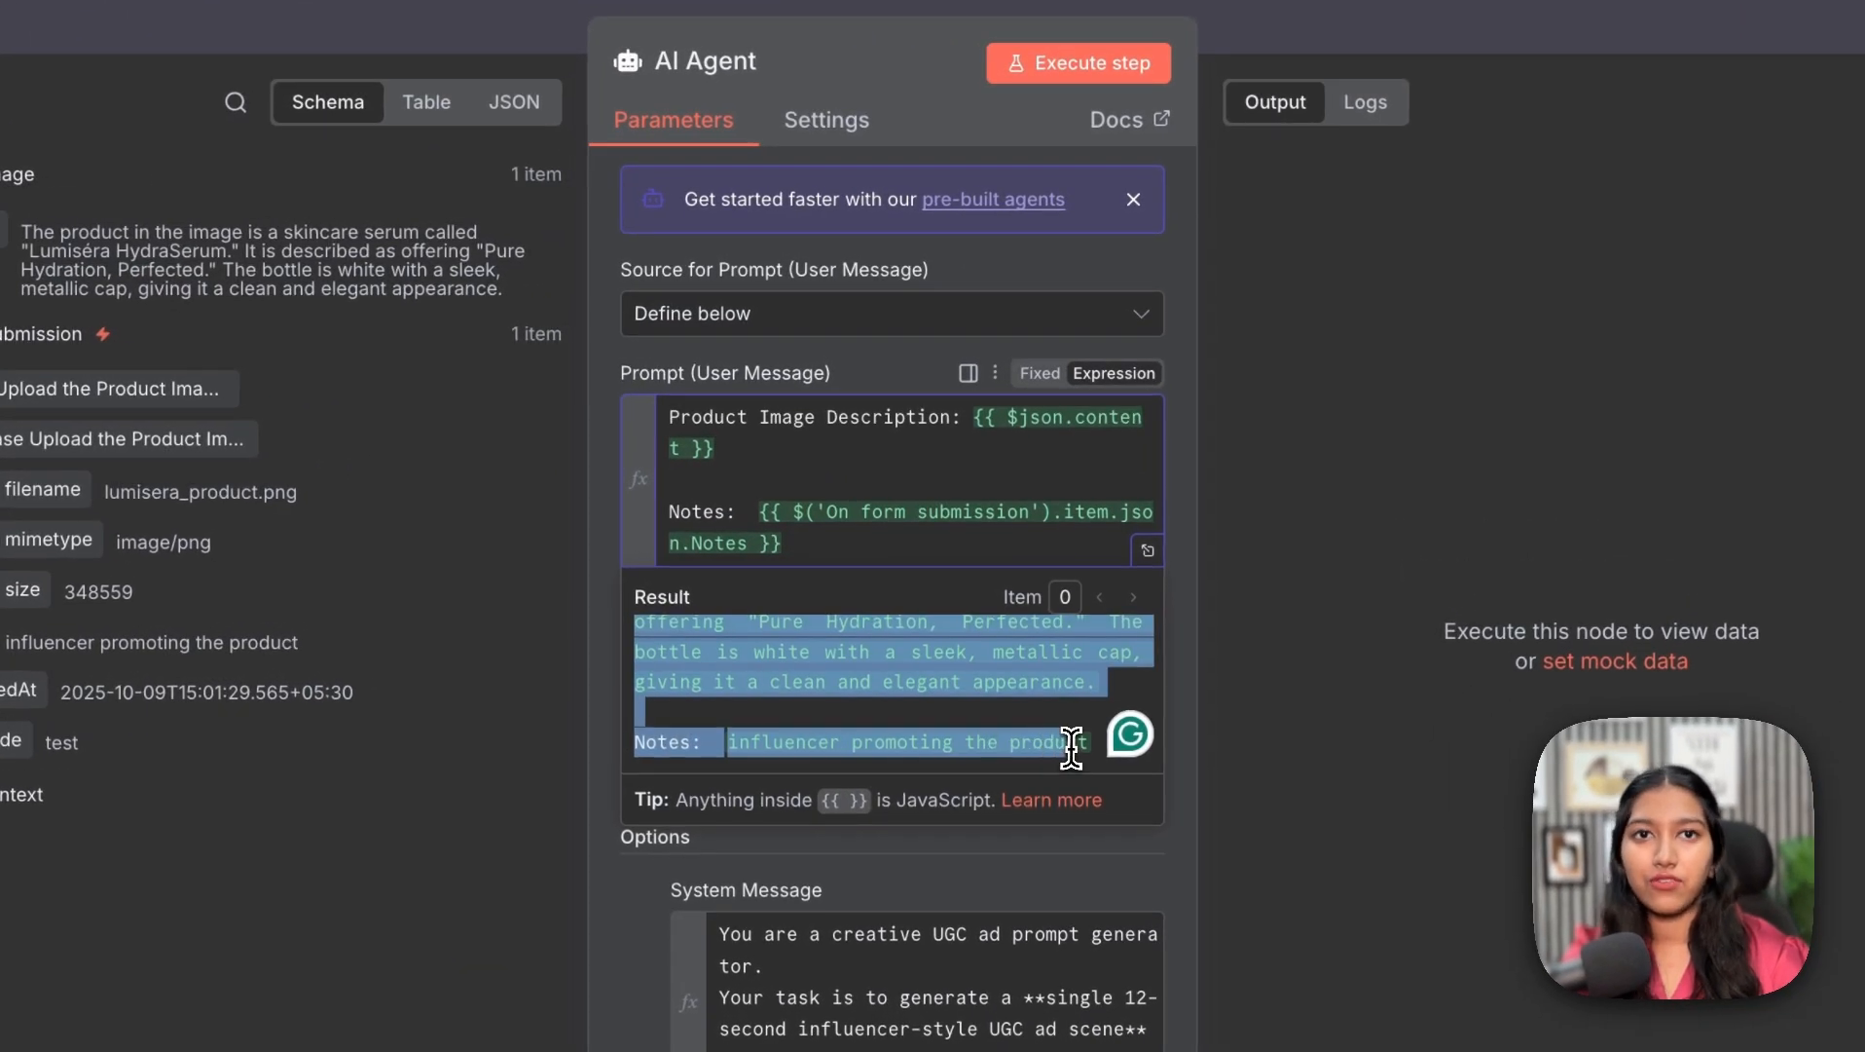
key(Escape)
click(1383, 85)
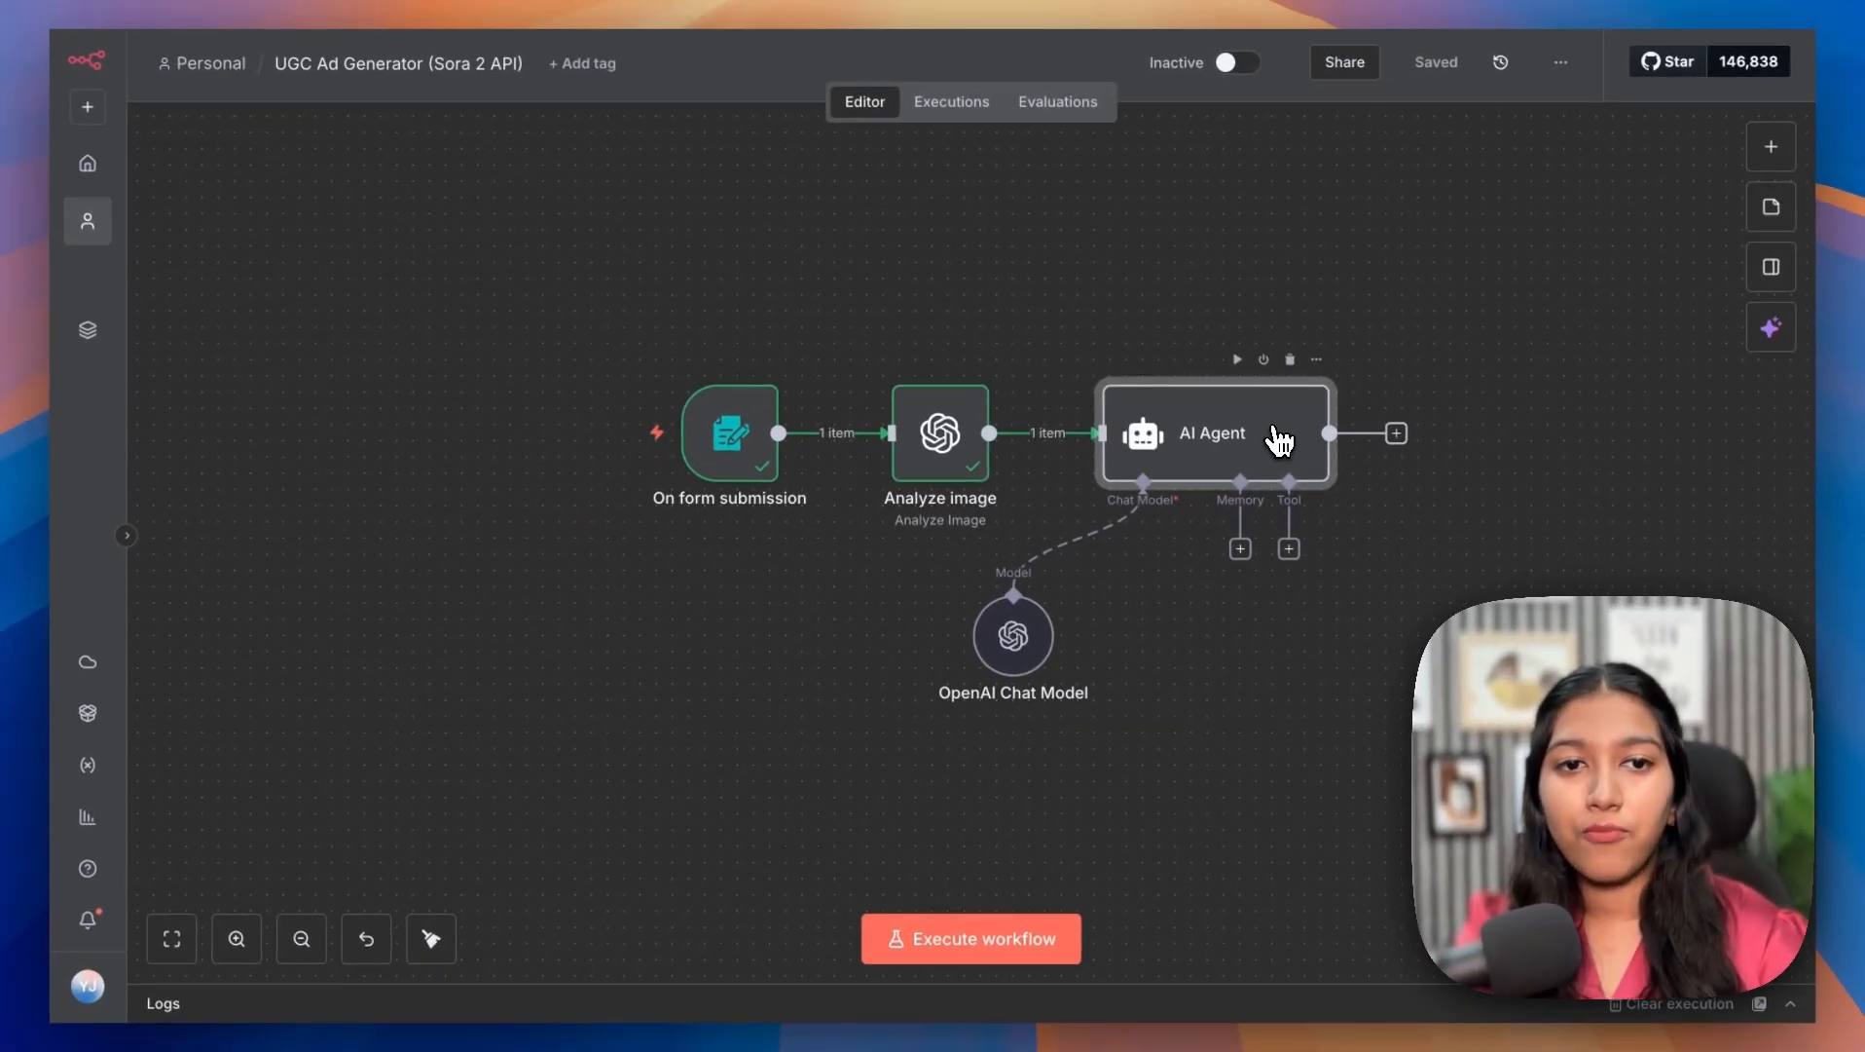
- Execute the AI Agent step and review the full generated ad scene in table view
double_click(1266, 560)
click(978, 125)
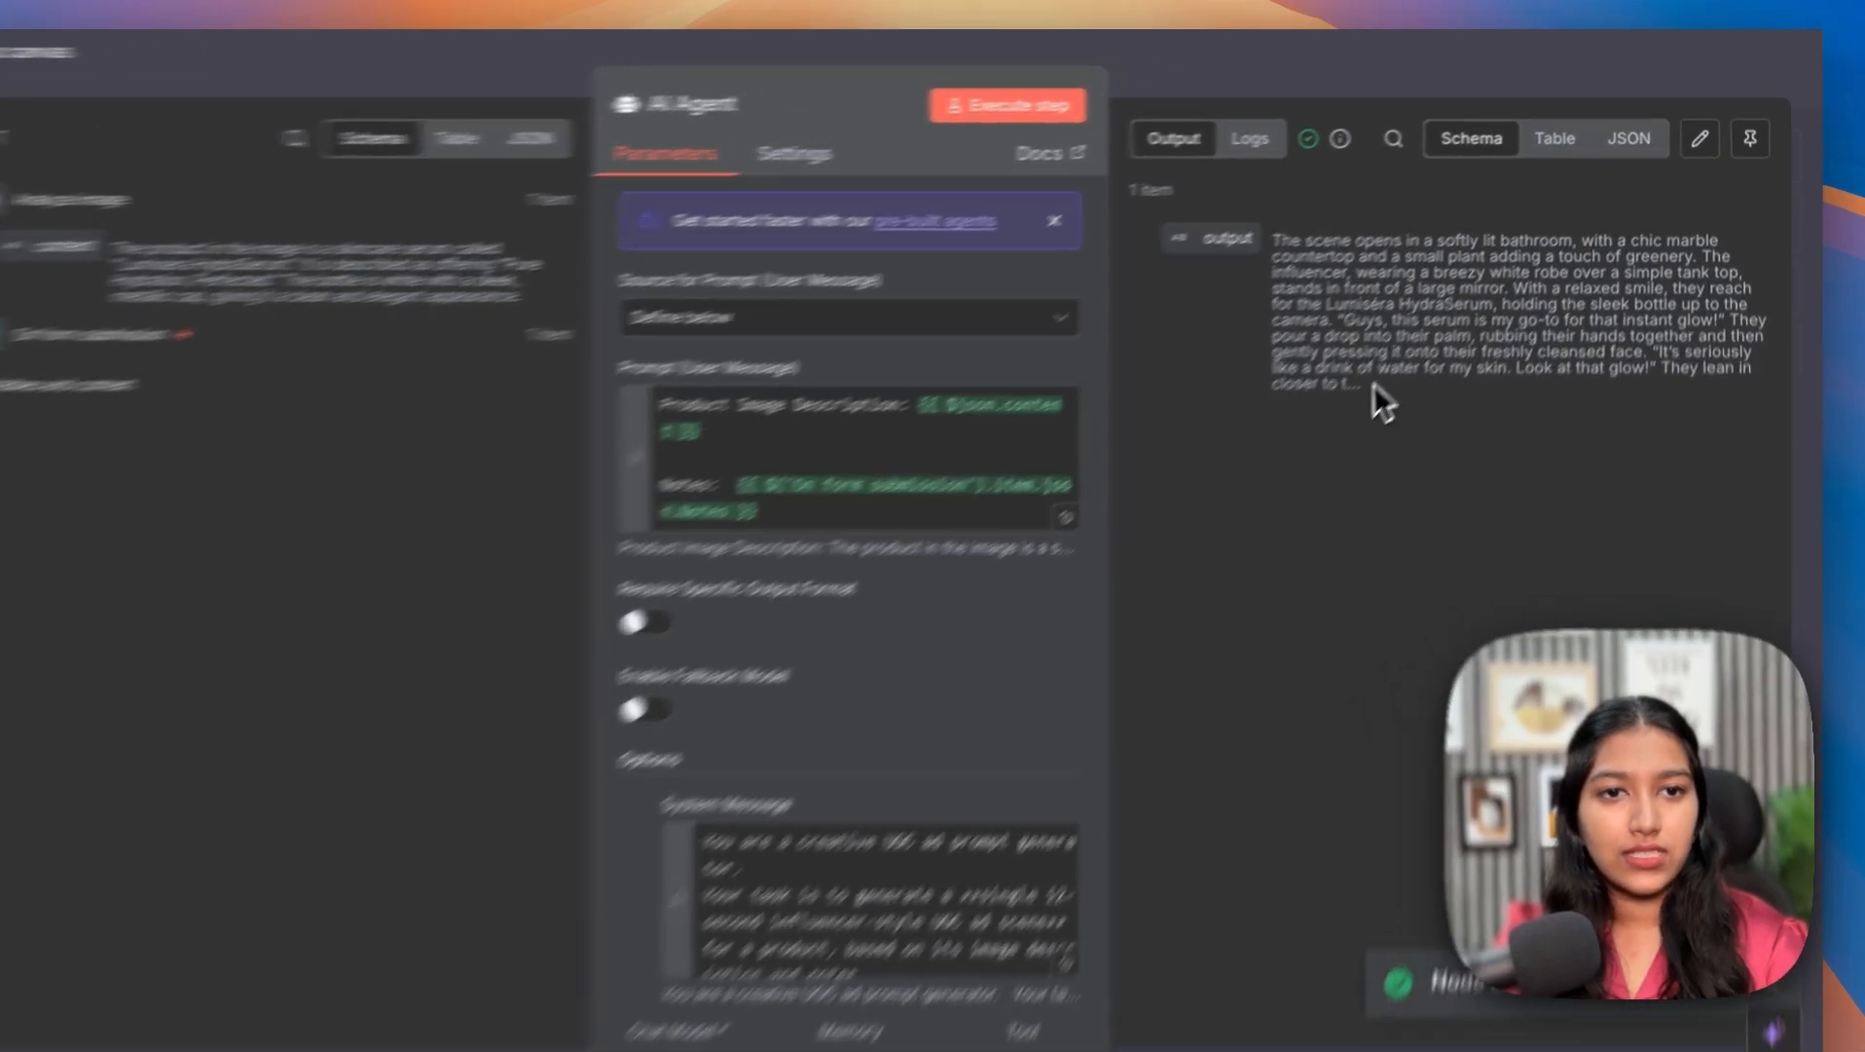
drag(1400, 353, 1336, 352)
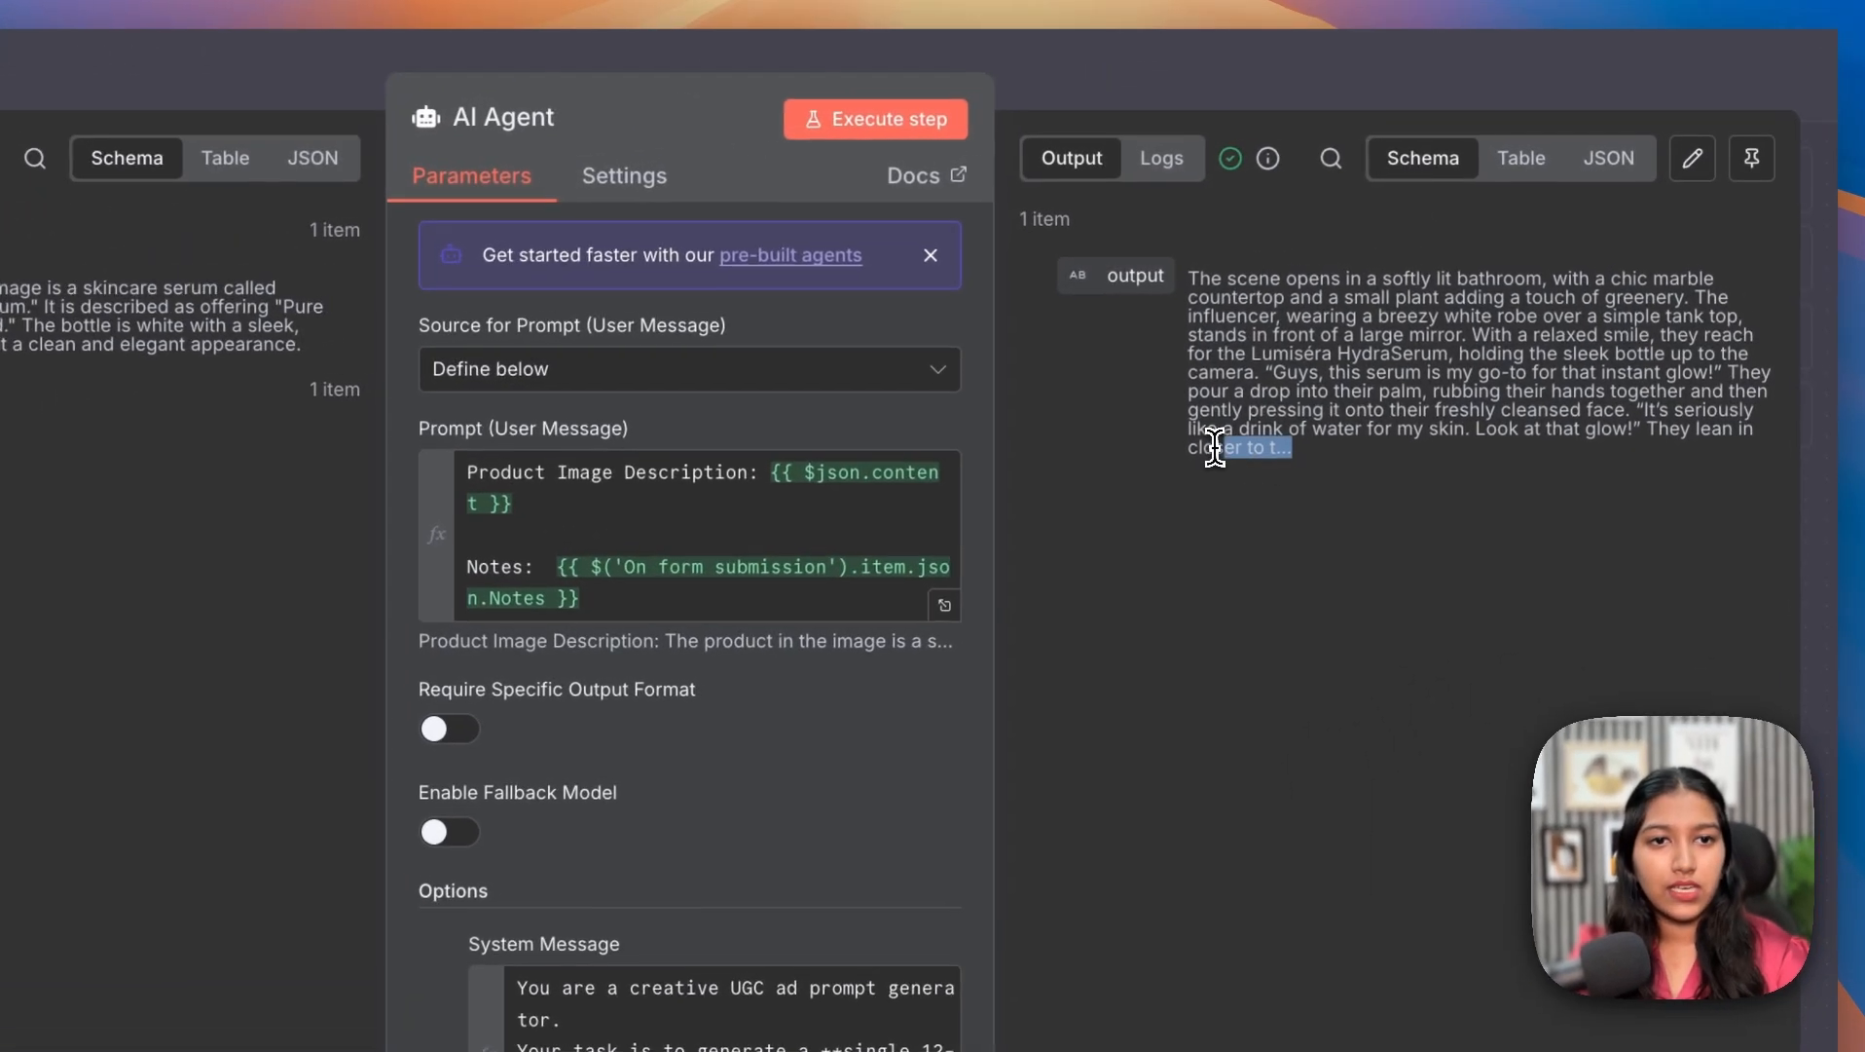
click(1531, 168)
drag(1024, 291, 1199, 497)
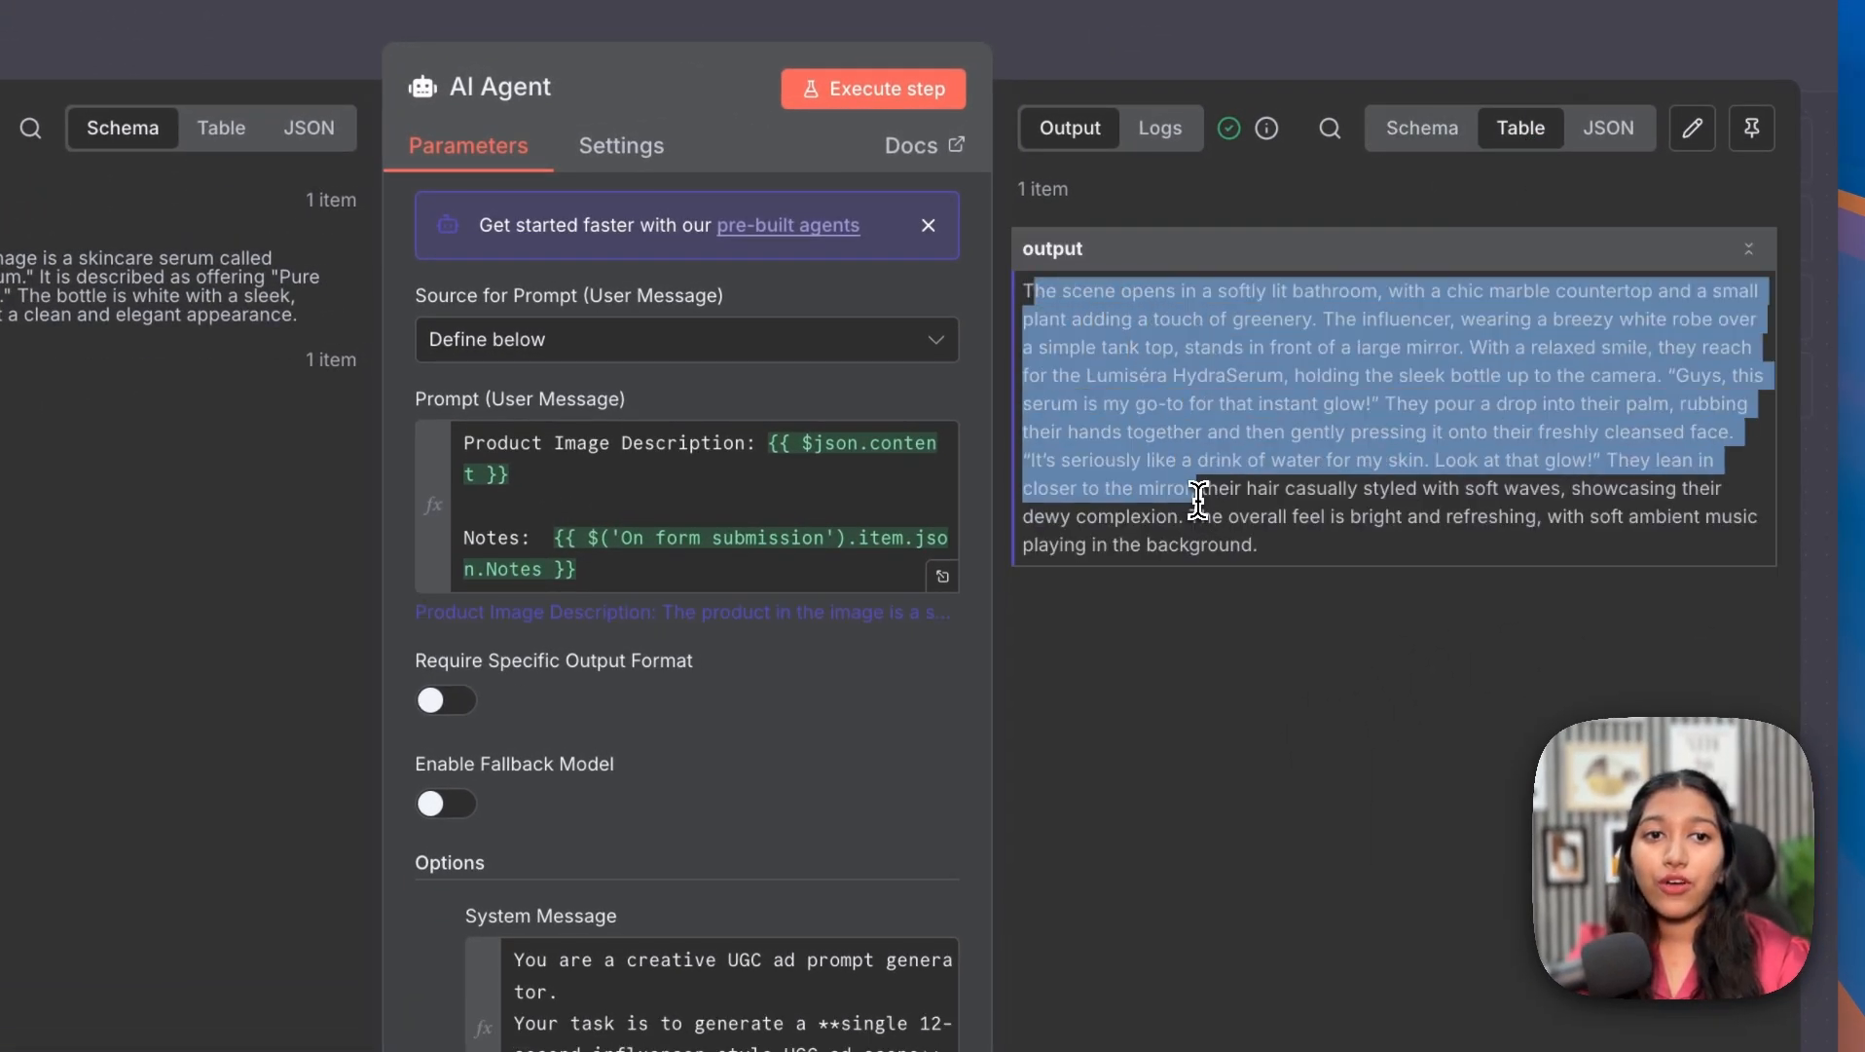
click(1198, 498)
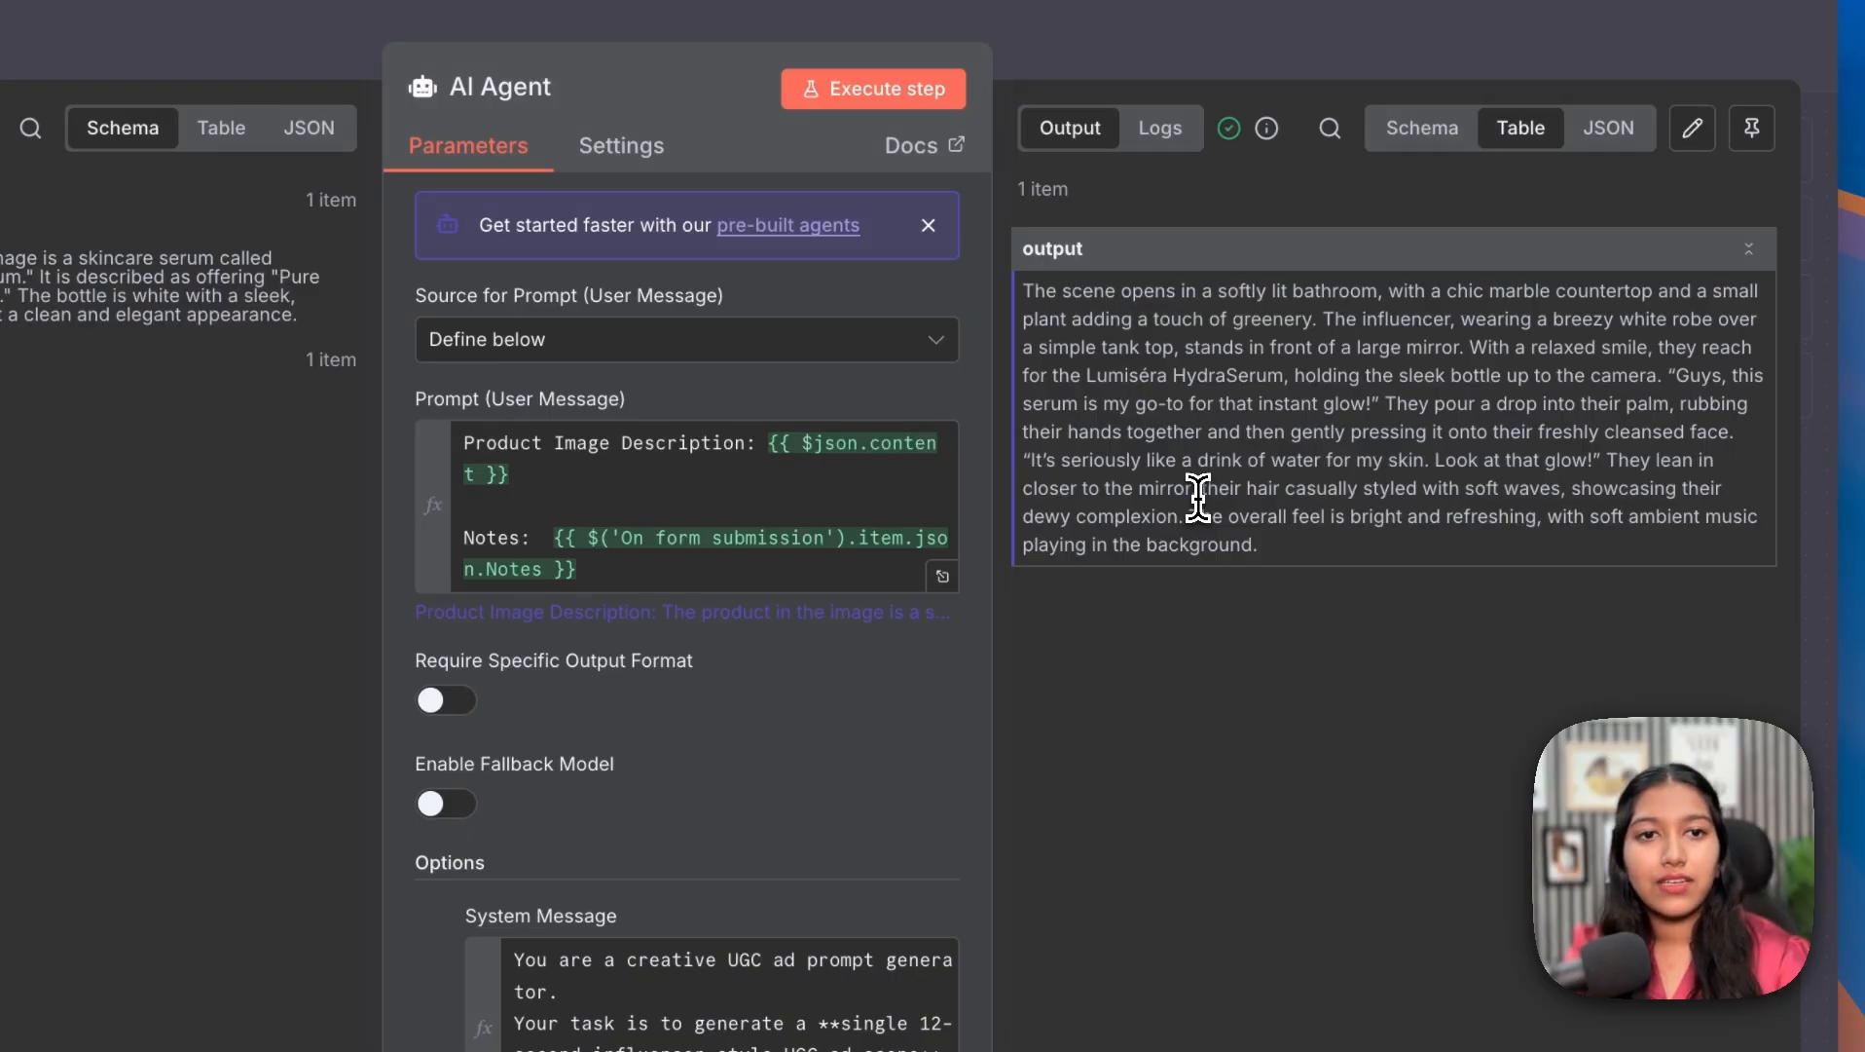
drag(1255, 291, 1570, 328)
drag(1265, 403, 1285, 525)
click(1297, 531)
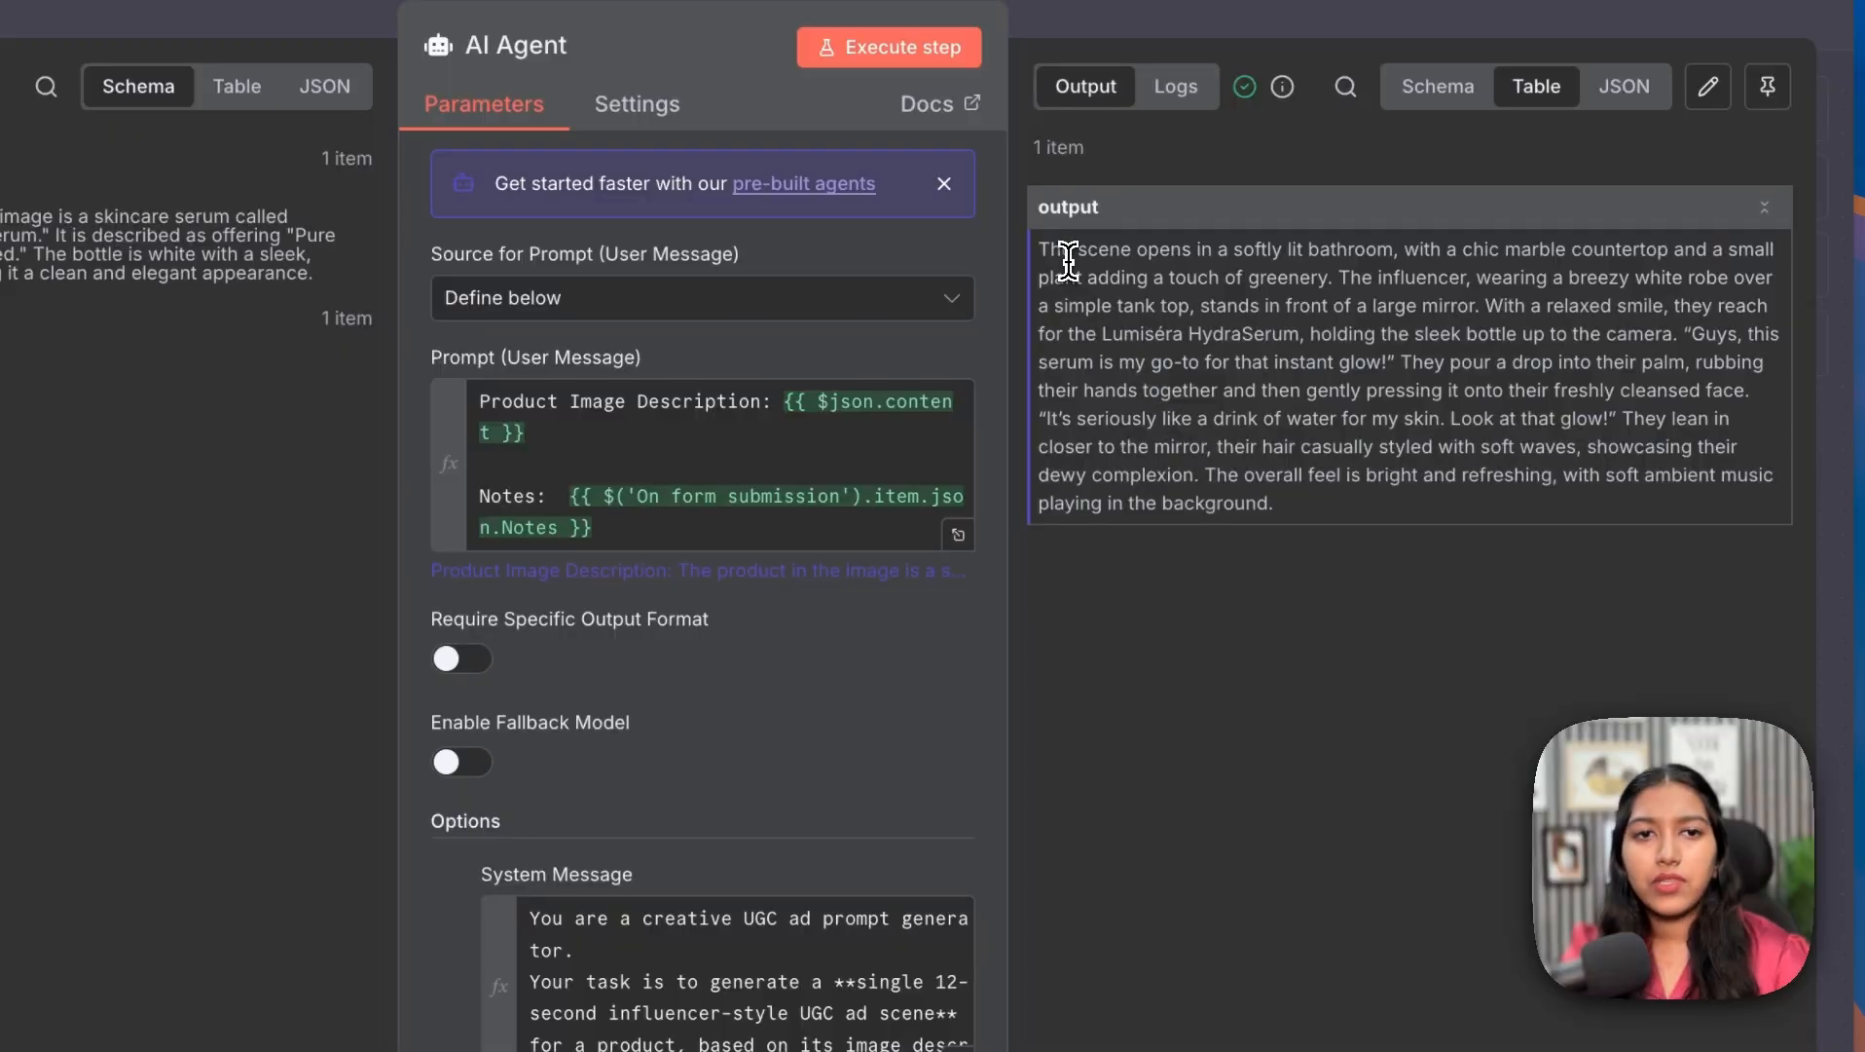
drag(1061, 291, 1256, 474)
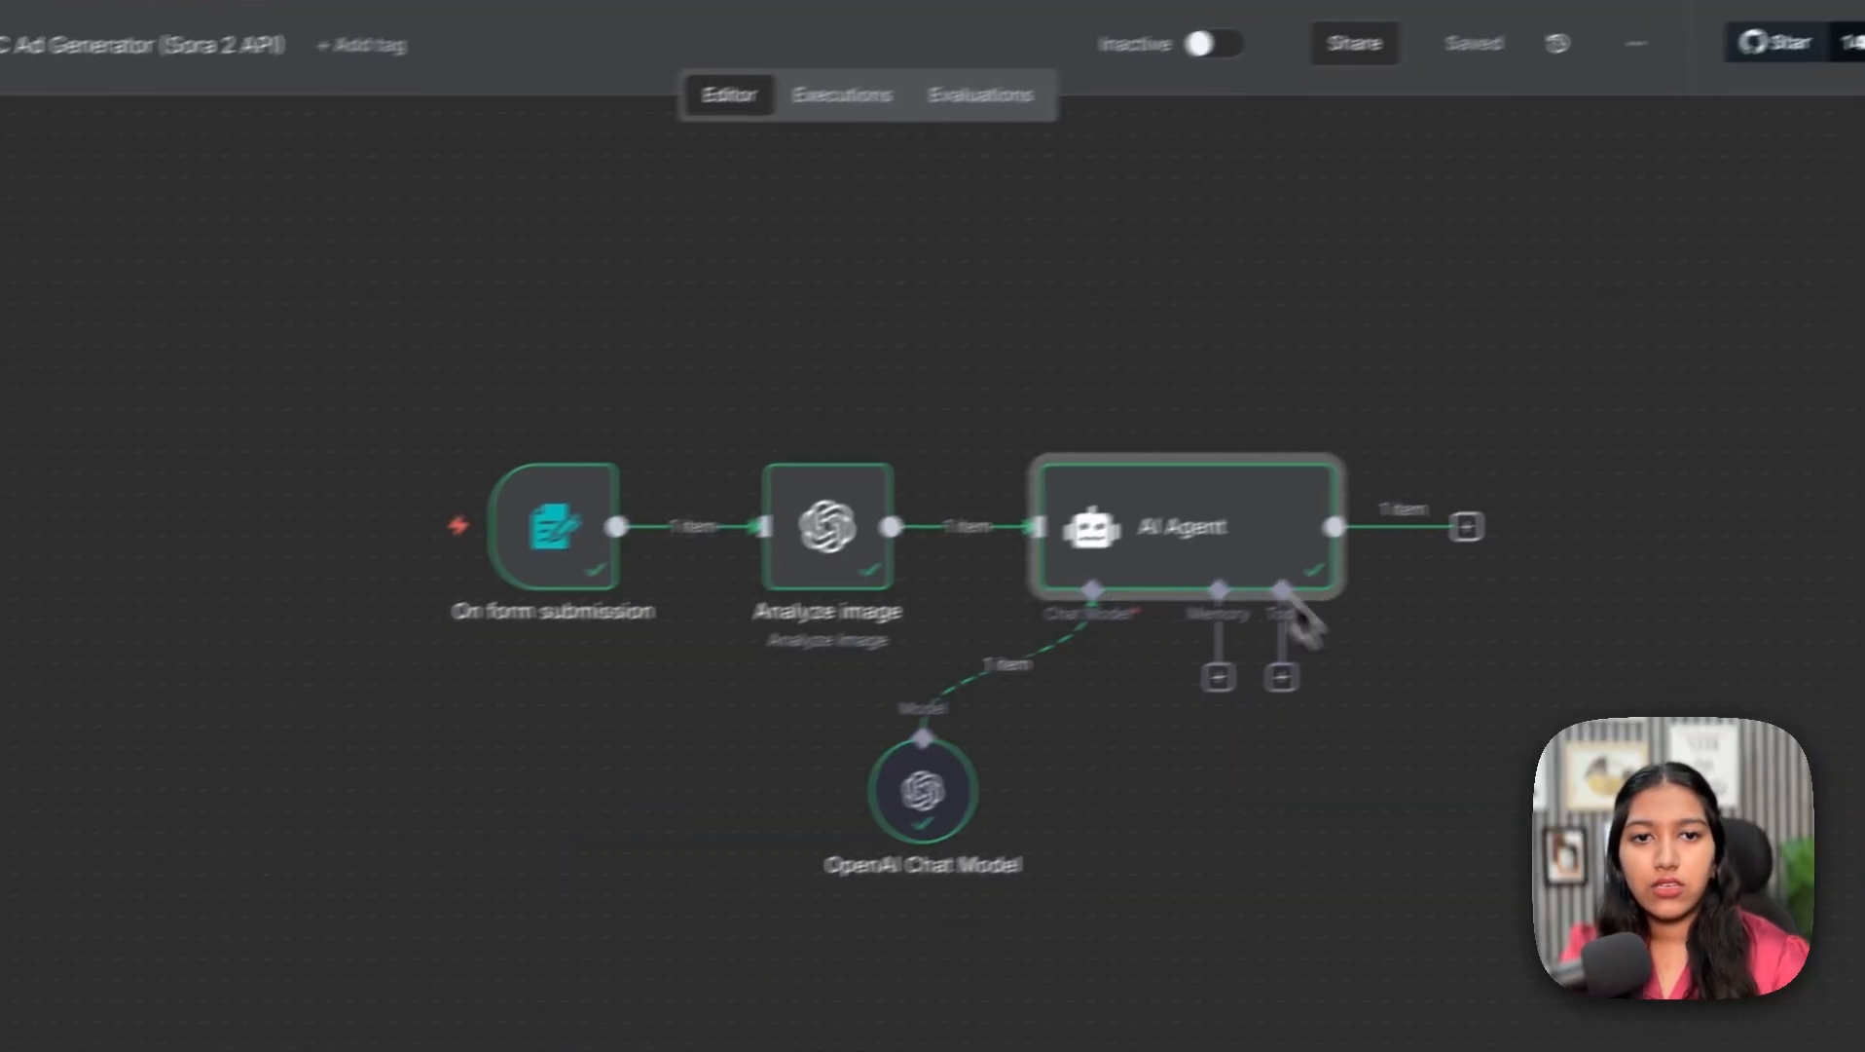
- Add an HTTP Request node after the AI Agent
scroll(1312, 686, right, 2)
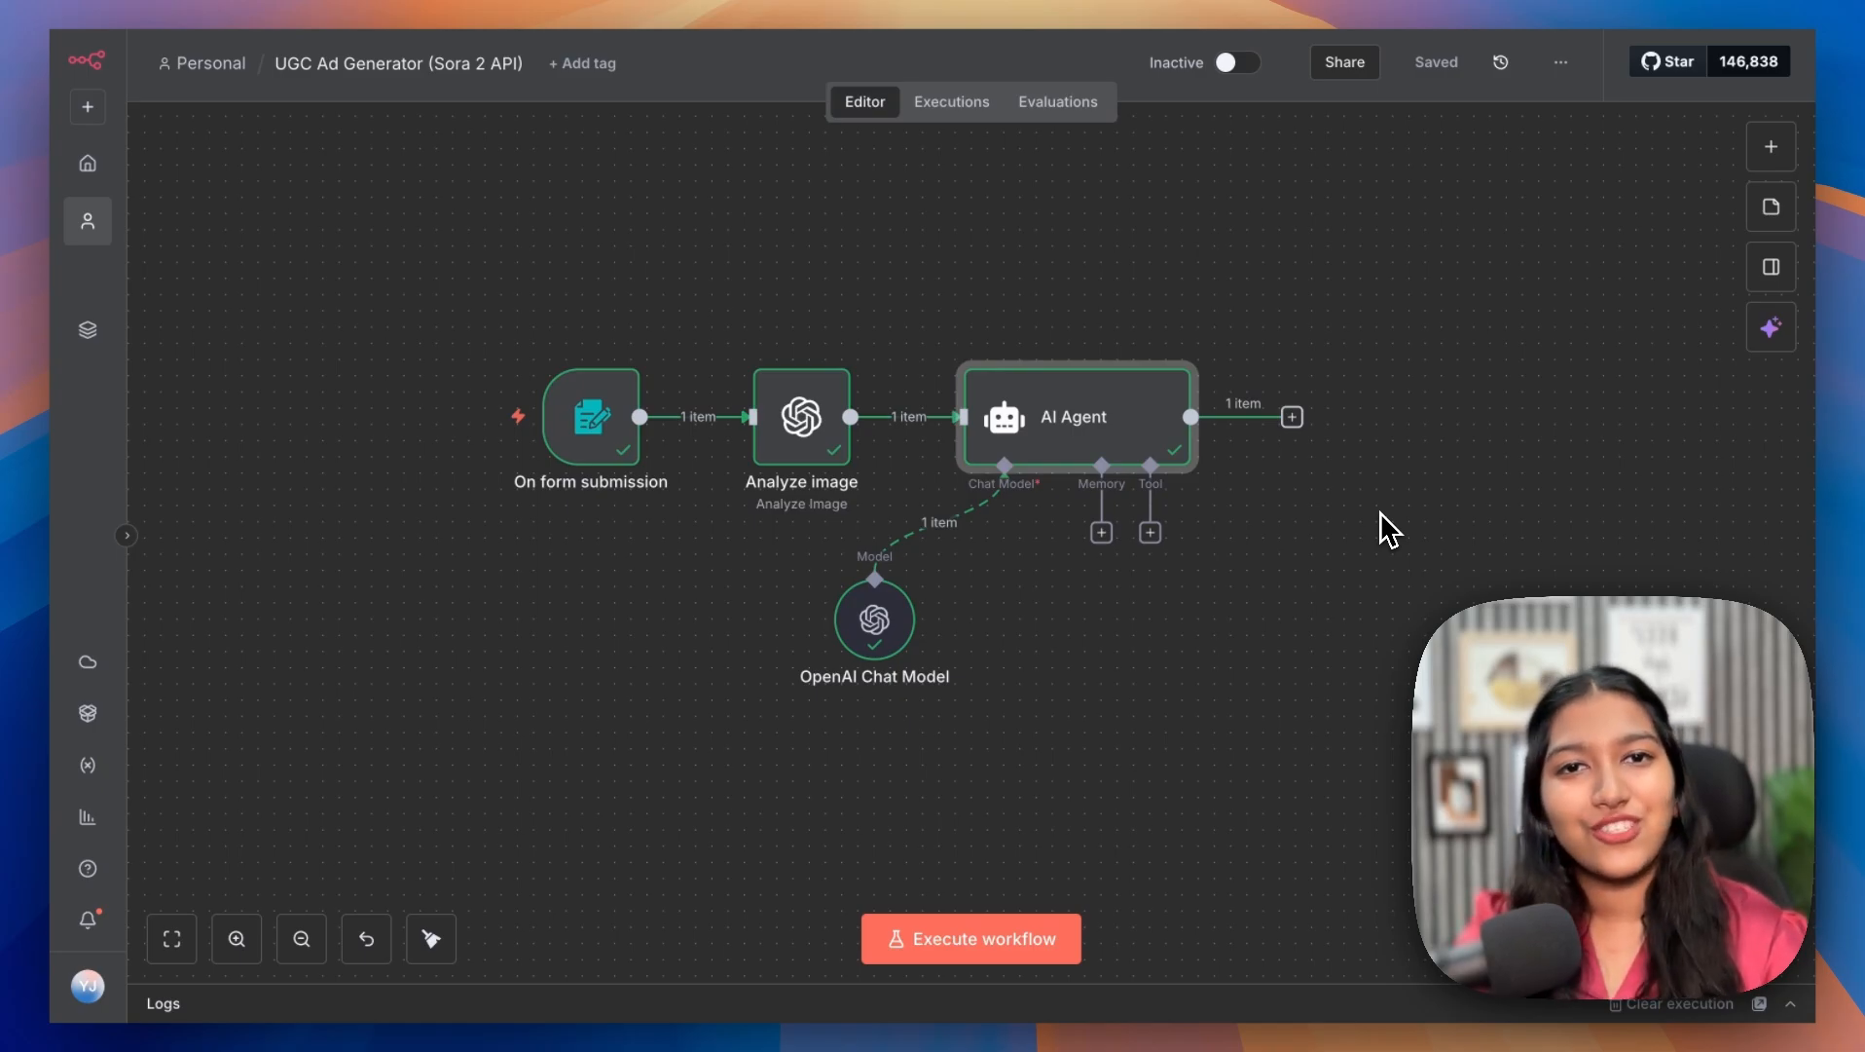
click(1292, 417)
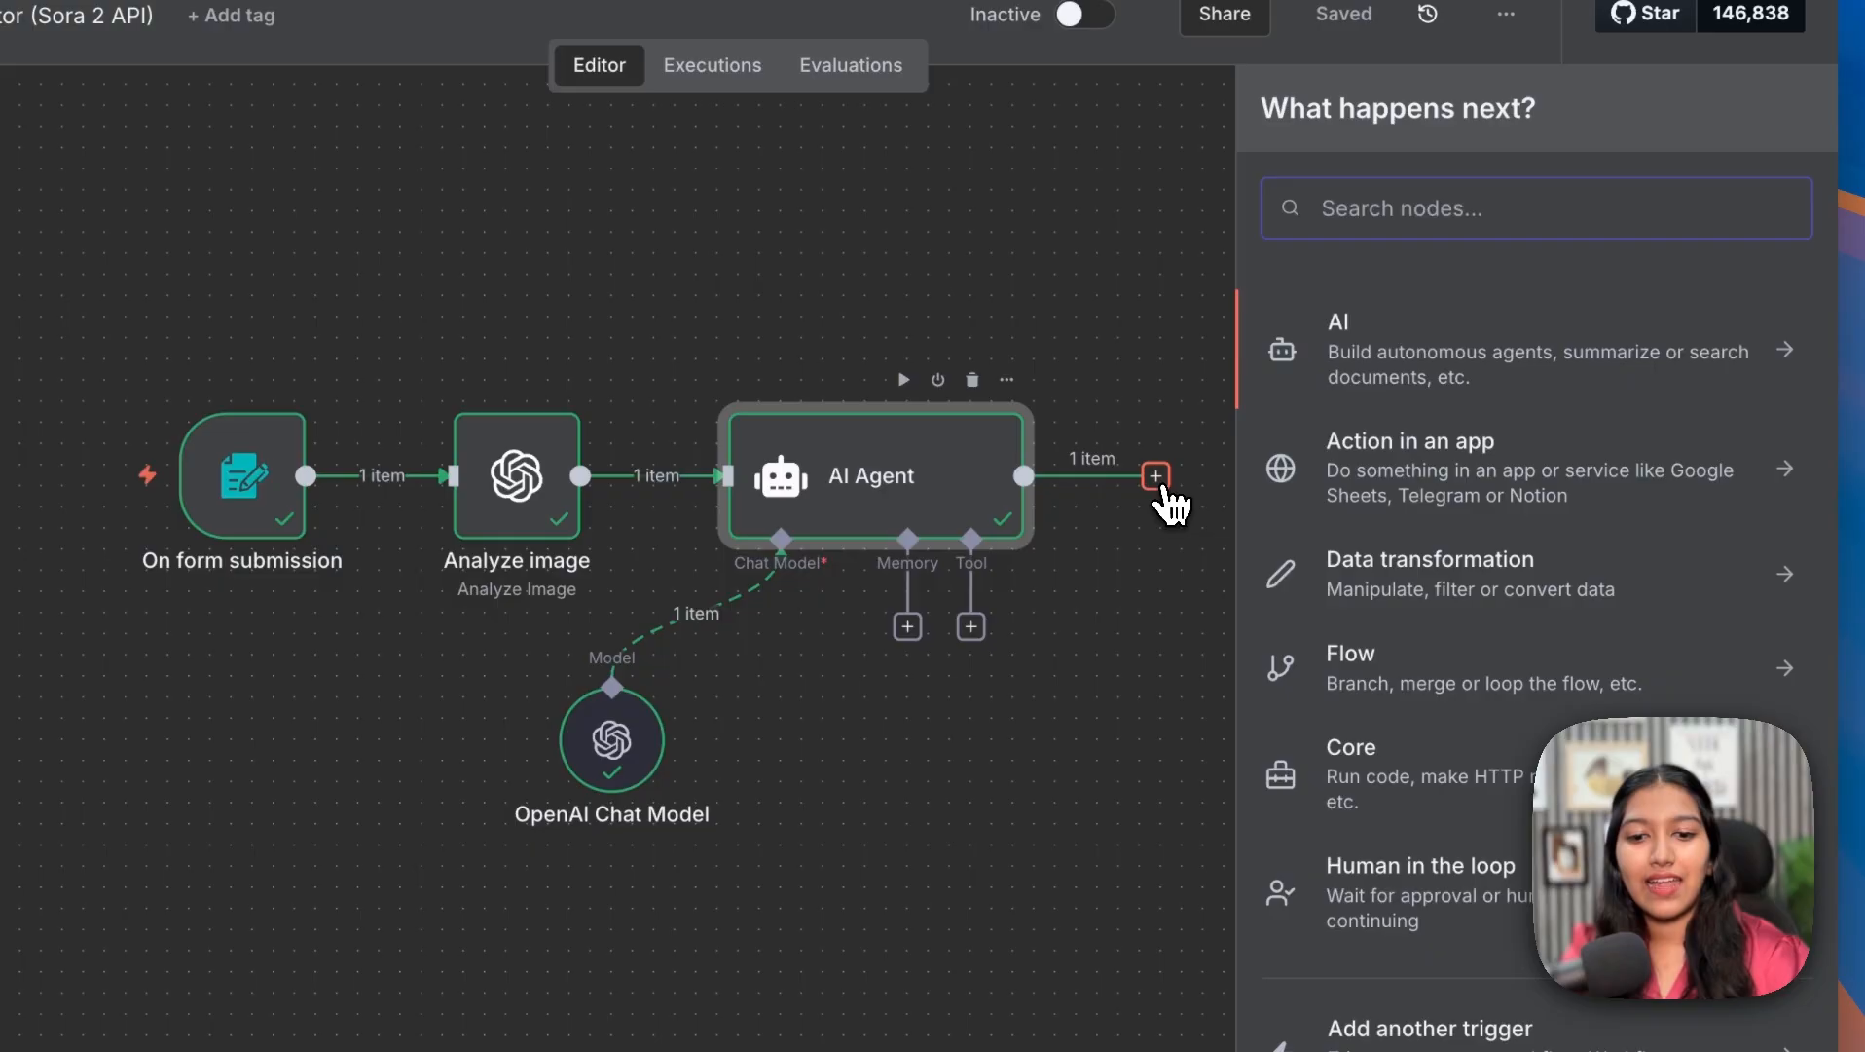
text(htt)
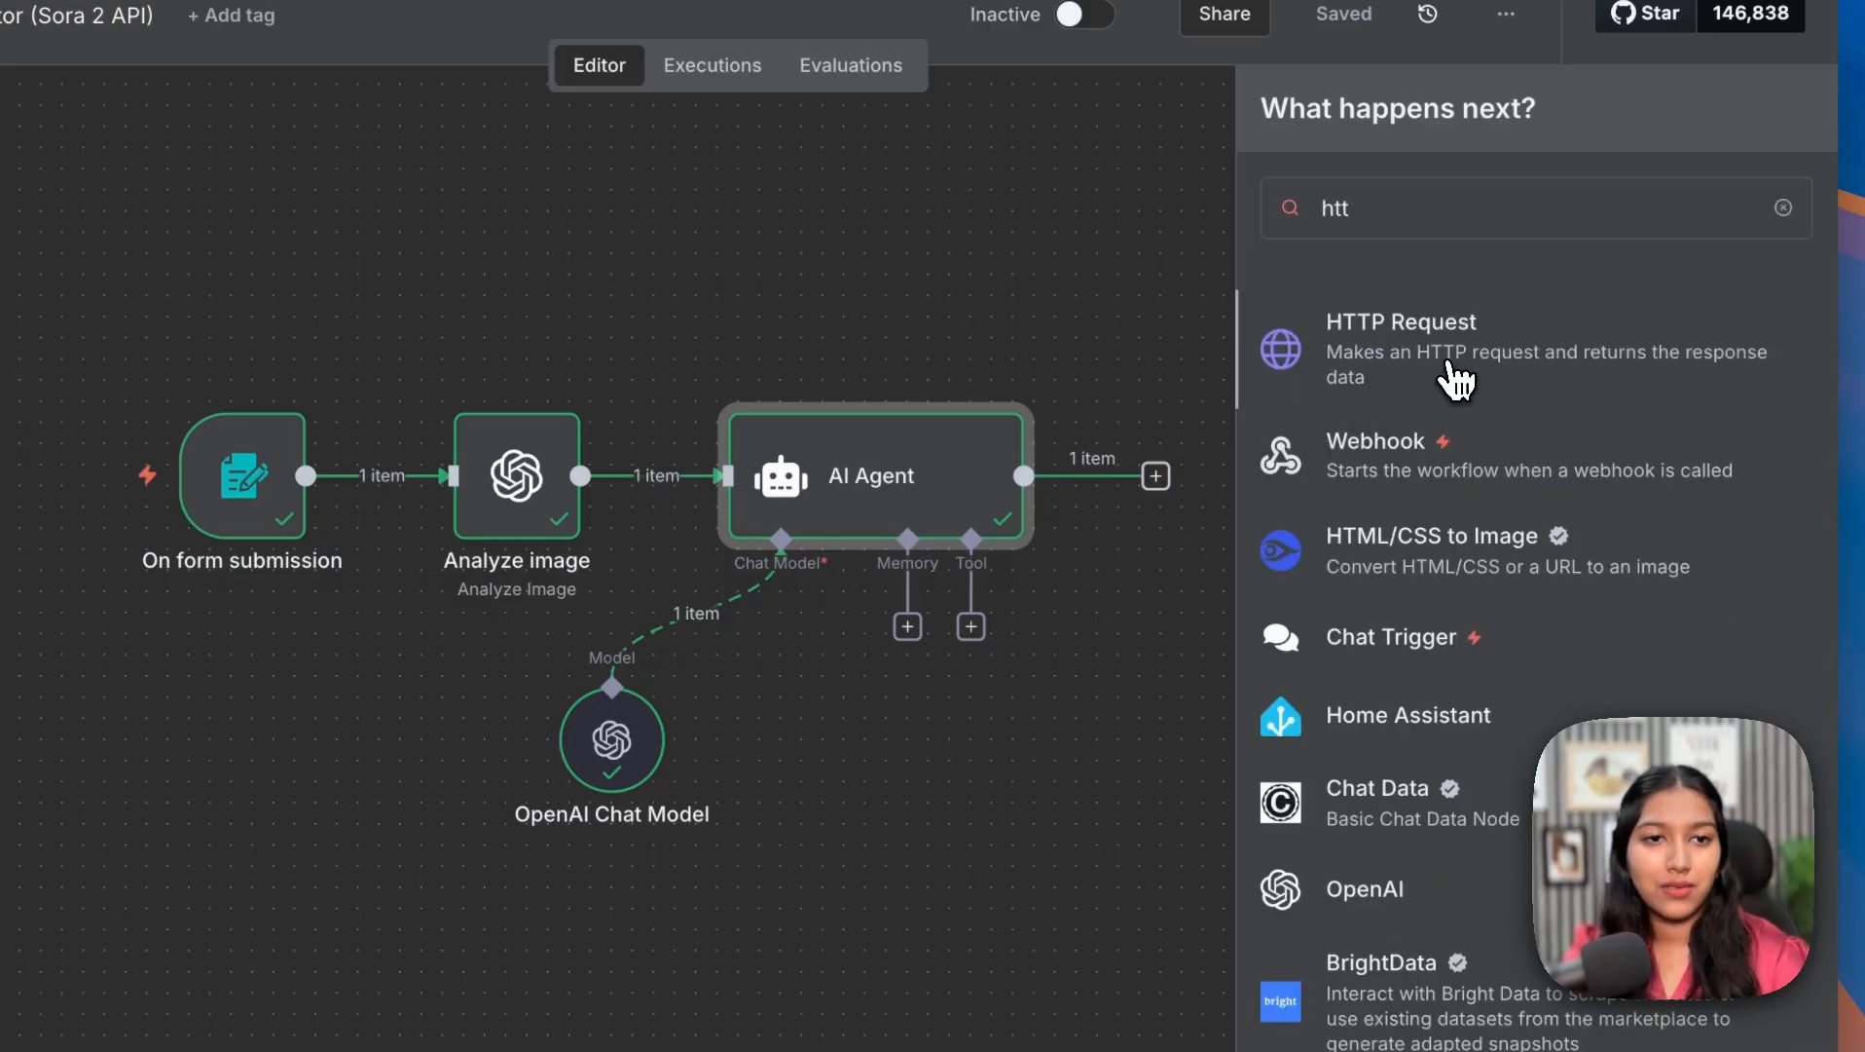
click(1456, 380)
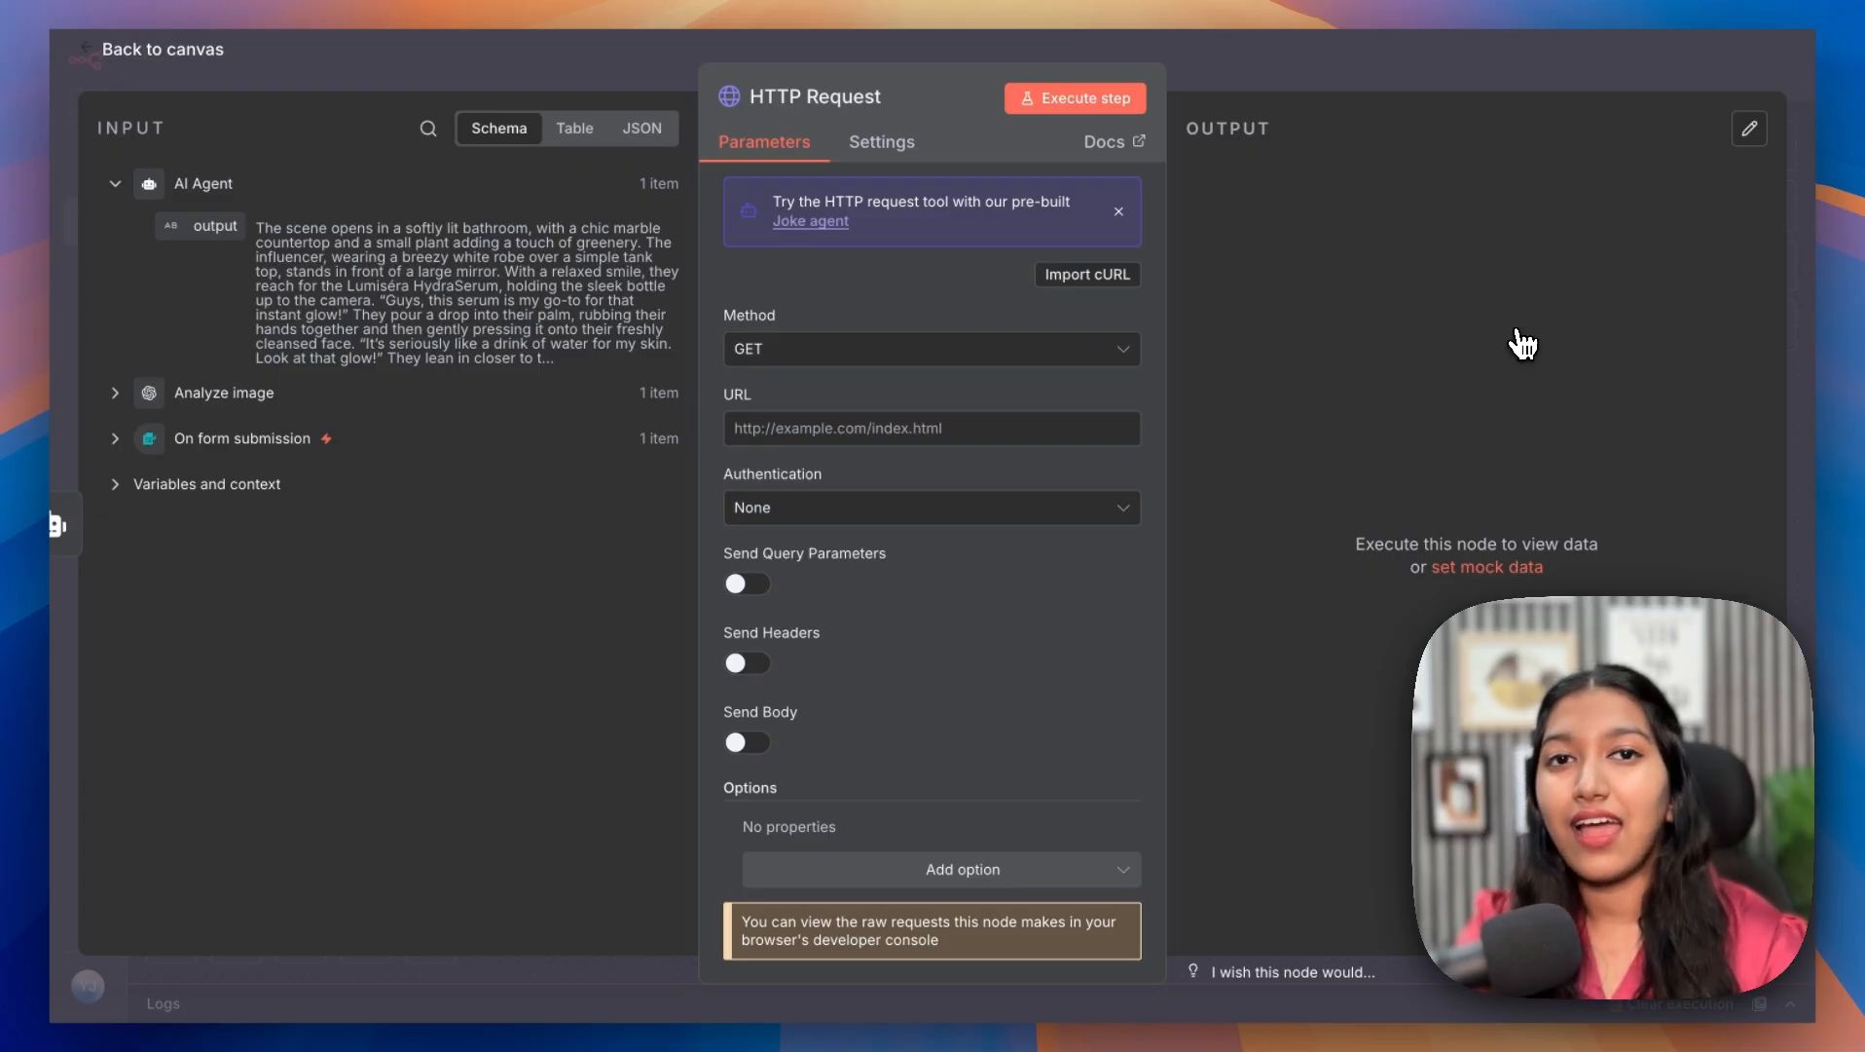
click(755, 349)
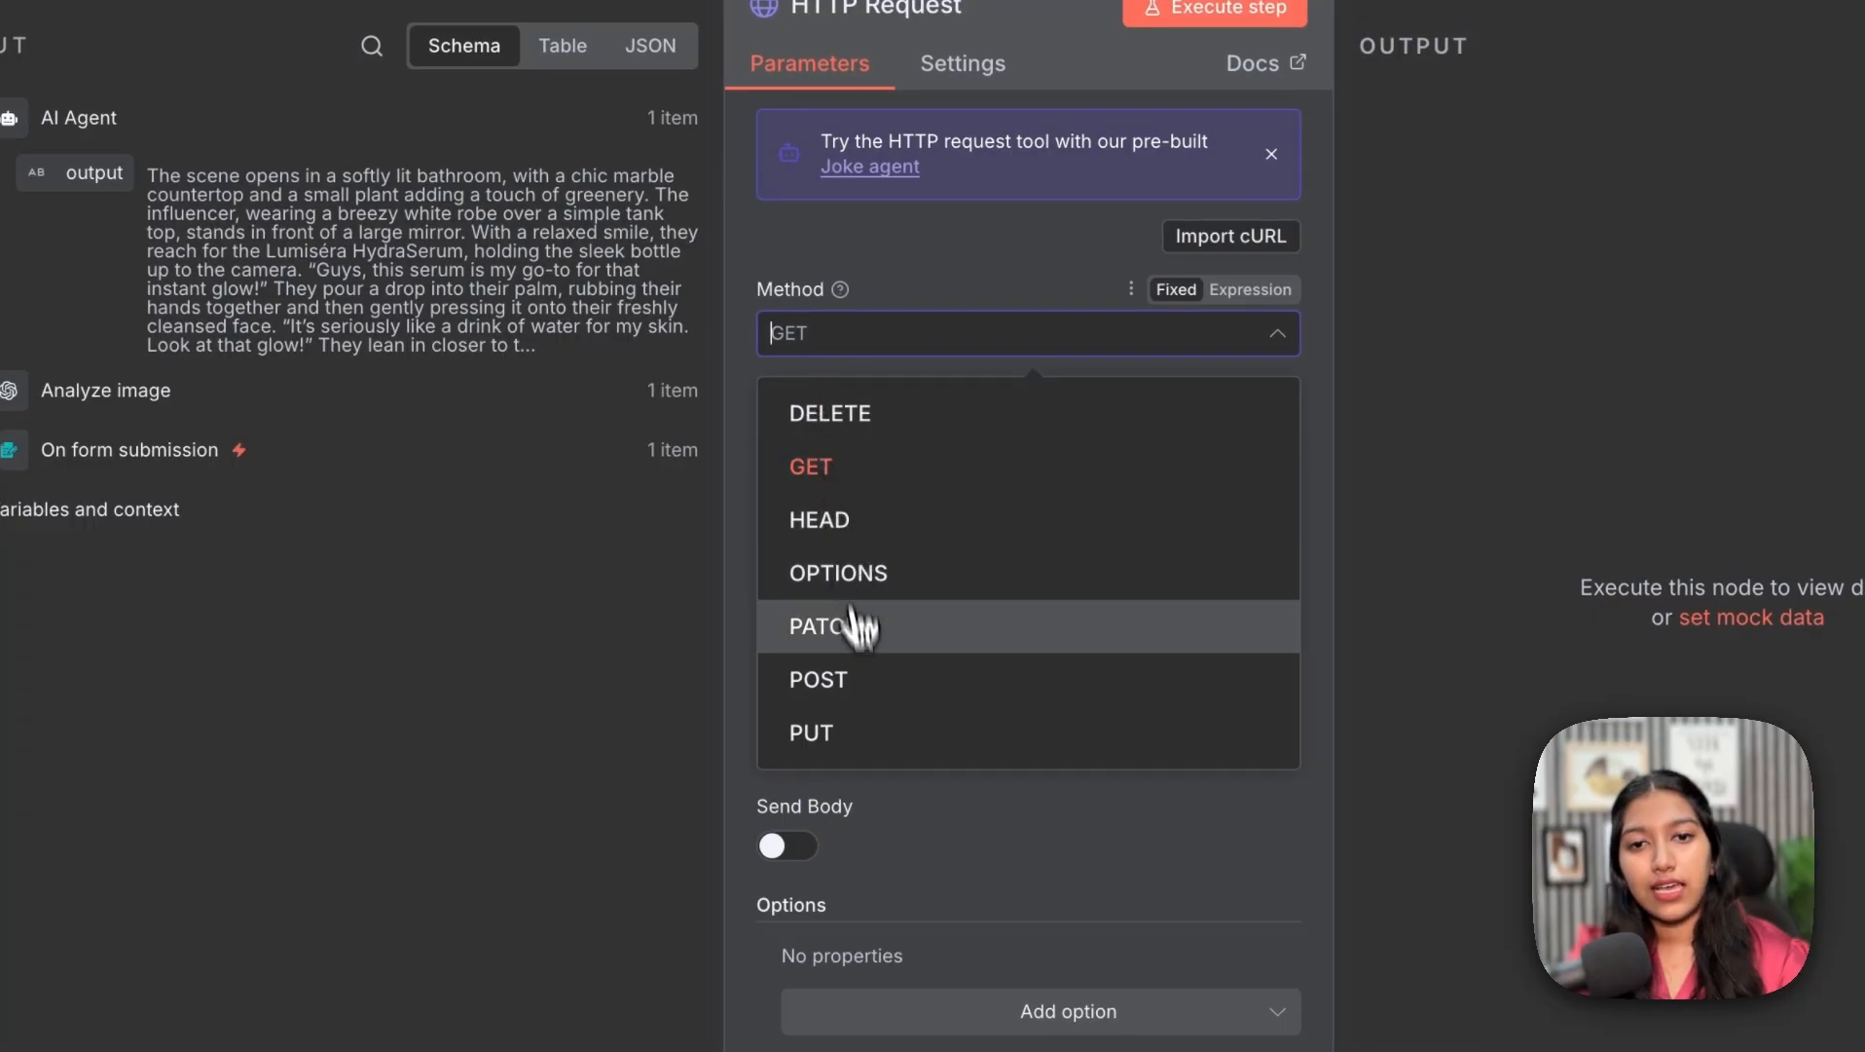
click(863, 681)
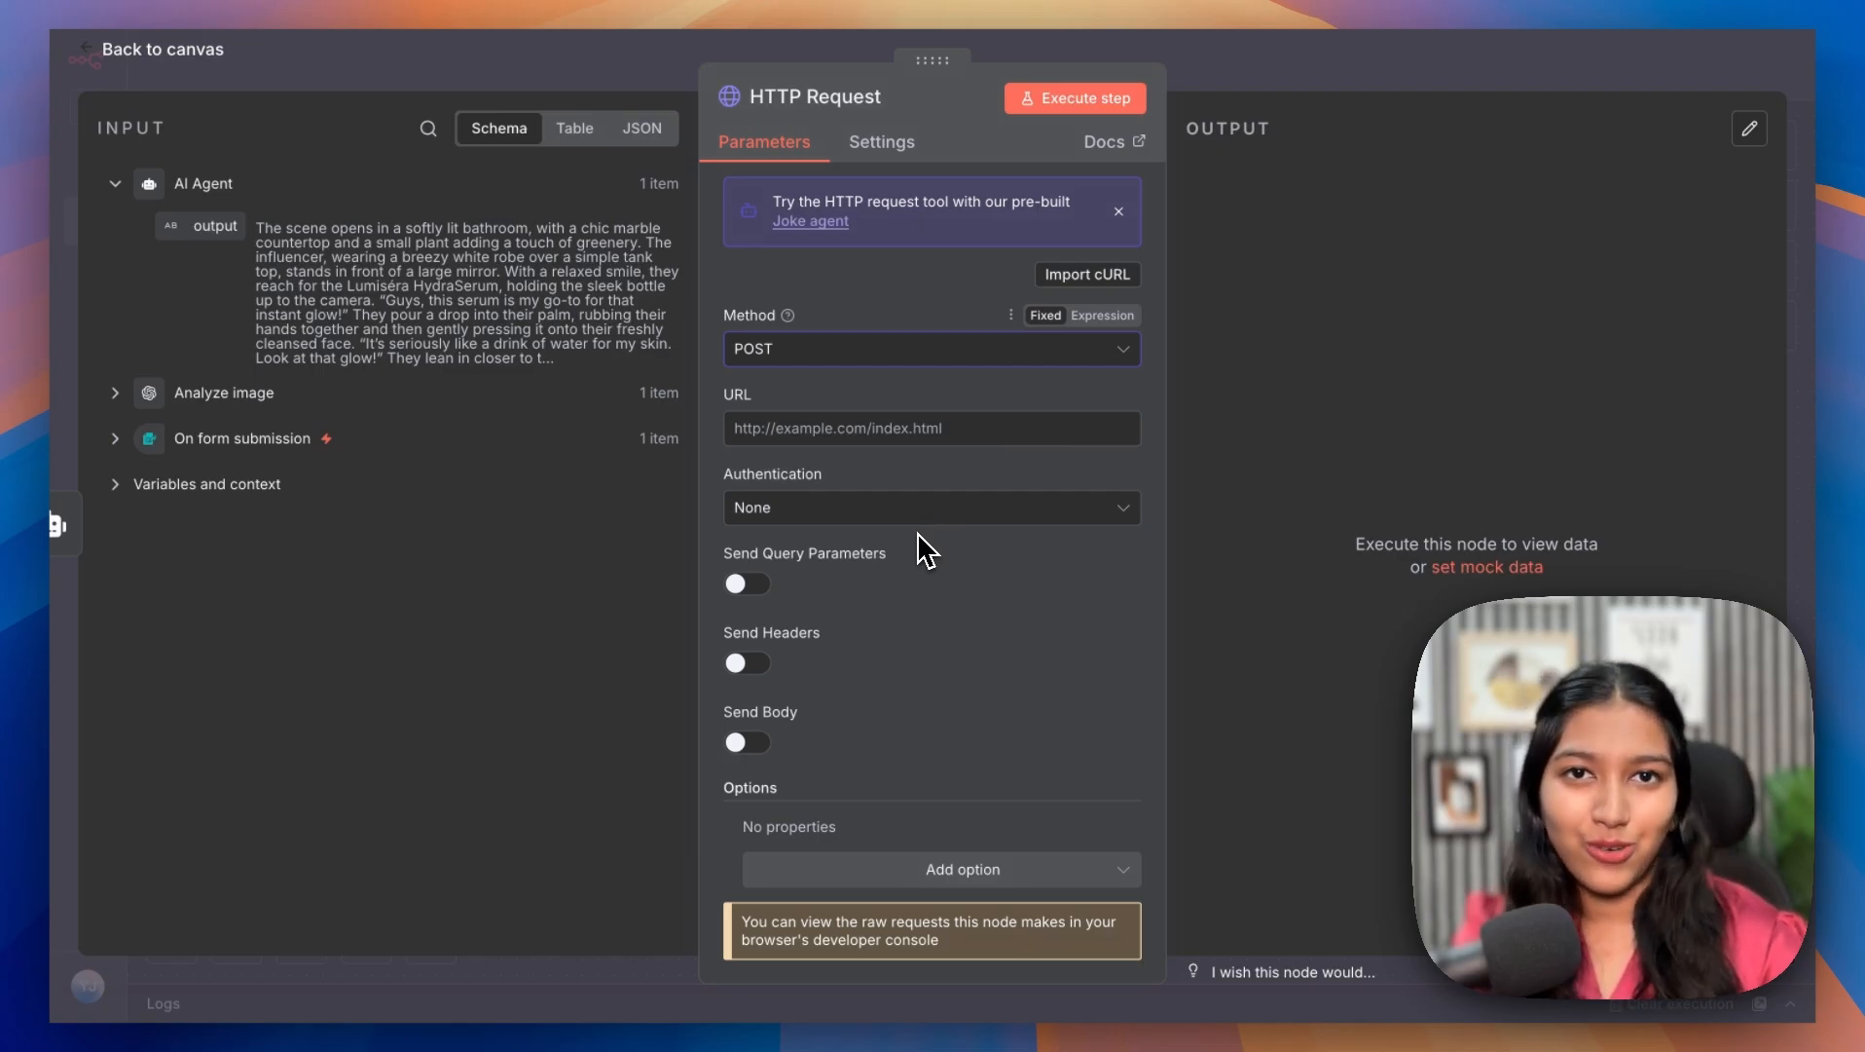
click(816, 424)
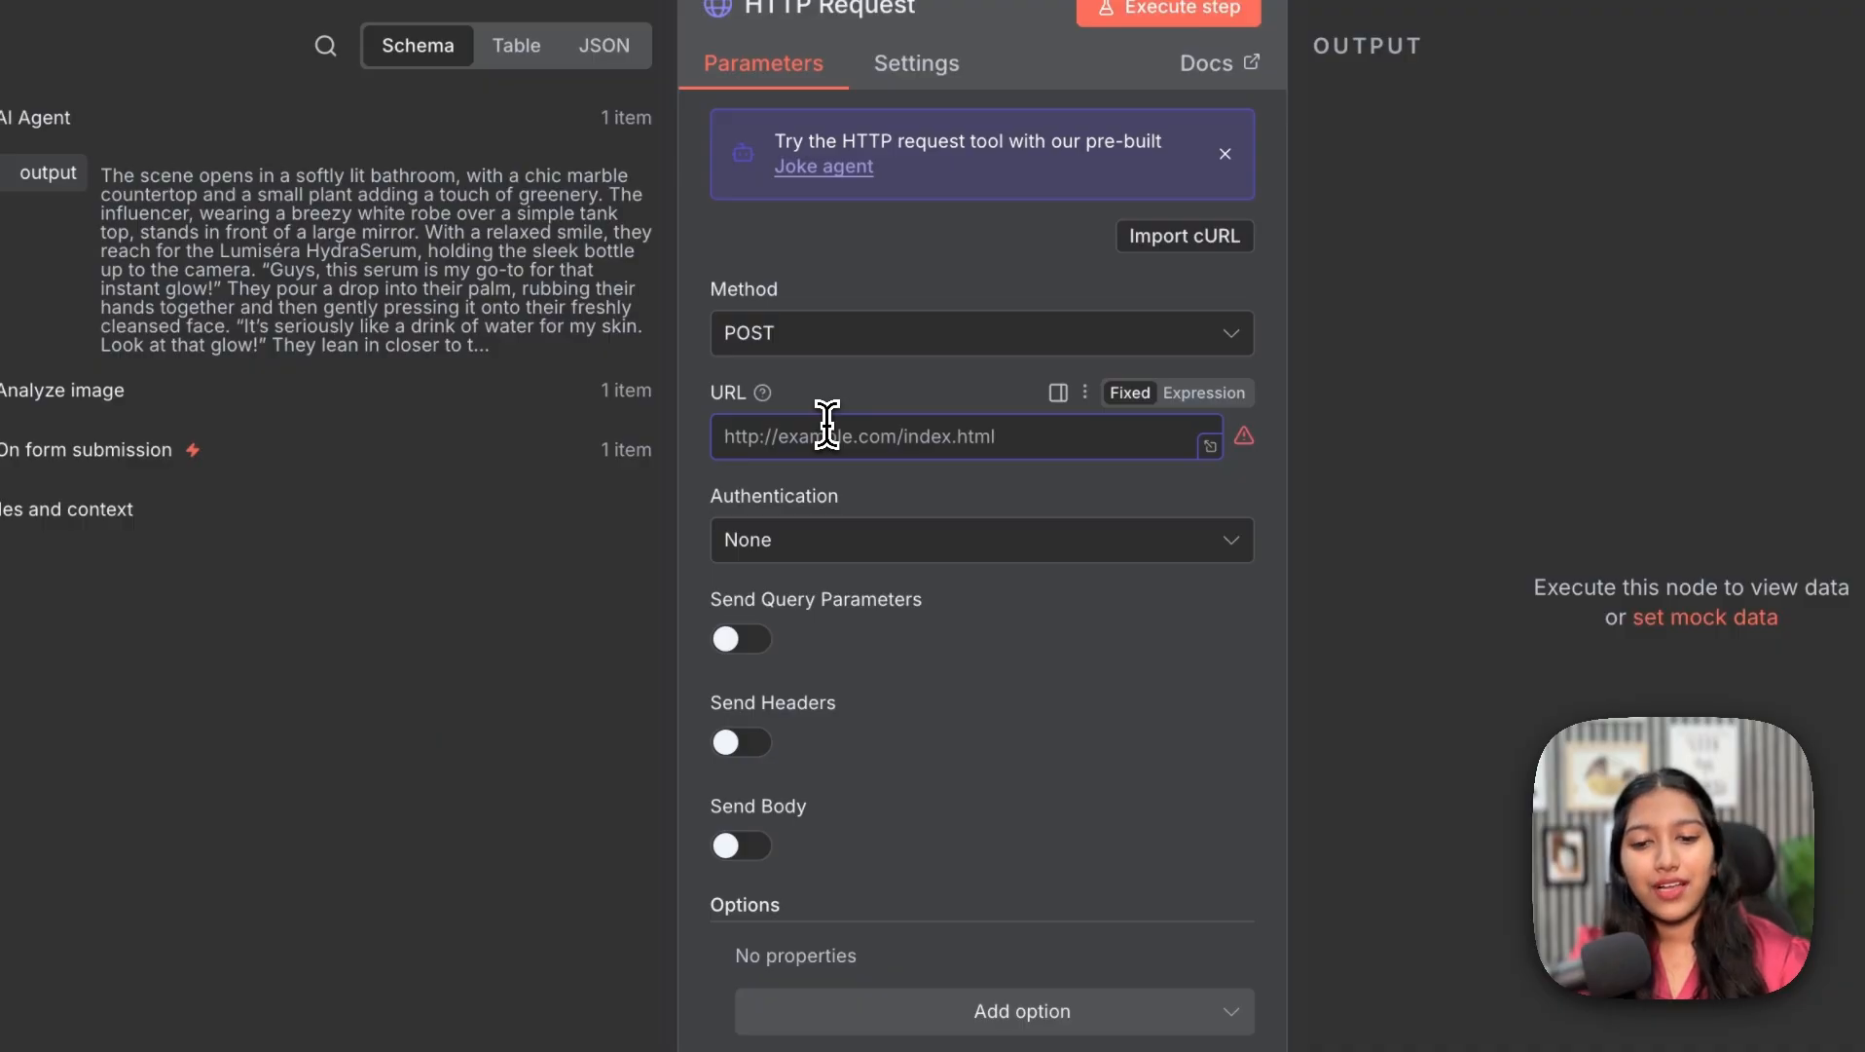
text(https://api.openai.com/v1/videos)
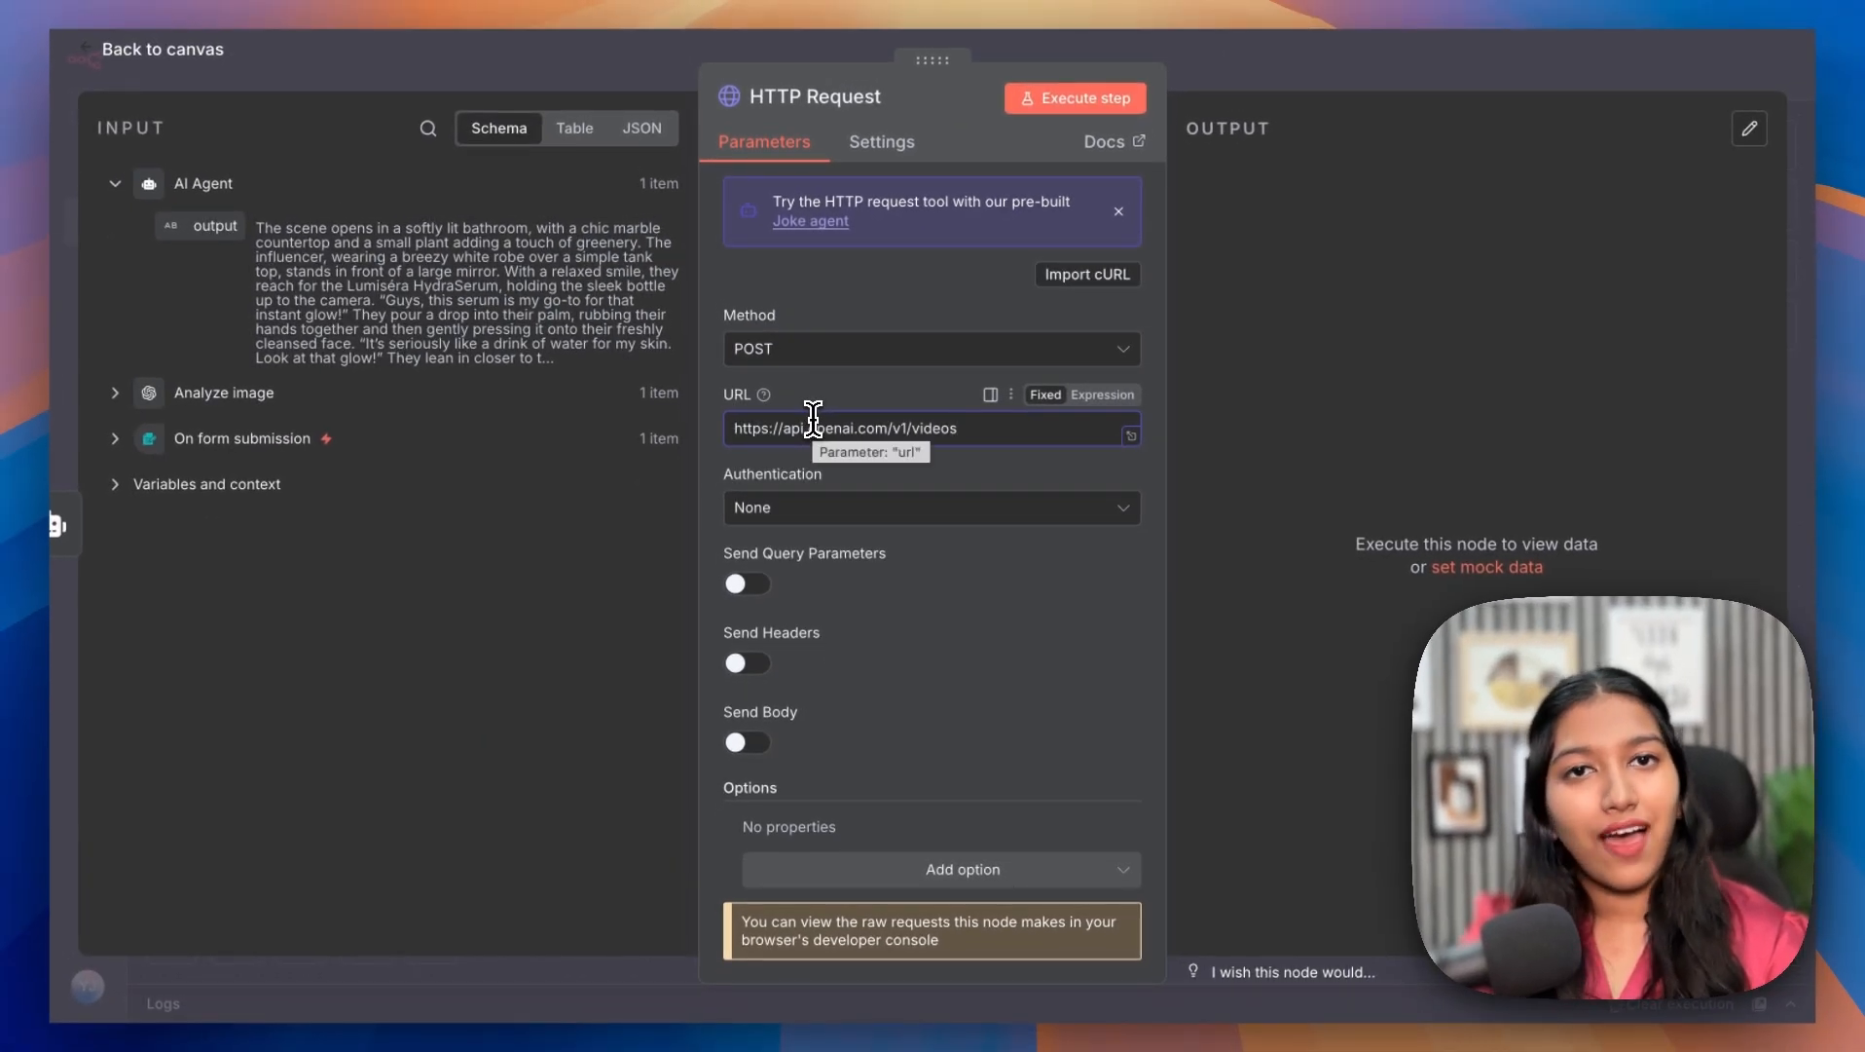
- Set authentication to Predefined Credential Type with the OpenAi credential type and the existing OpenAi account
click(818, 508)
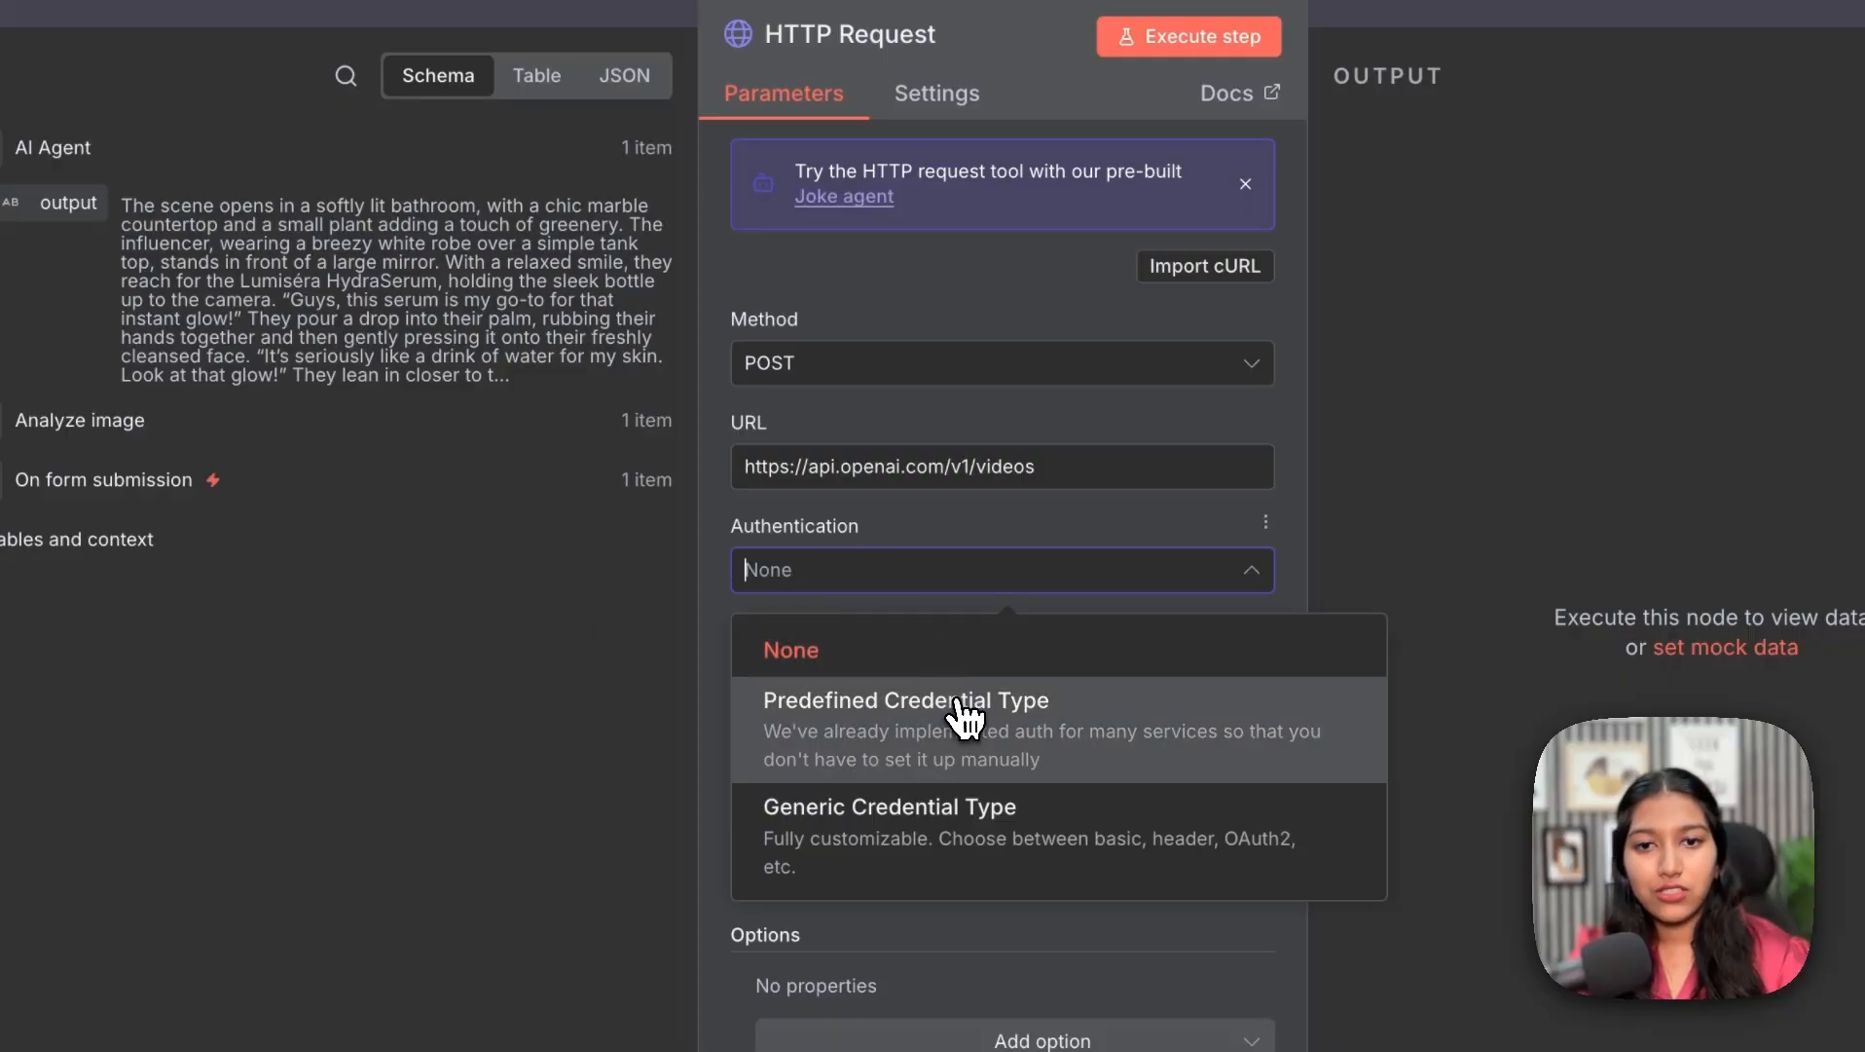
click(872, 721)
click(793, 608)
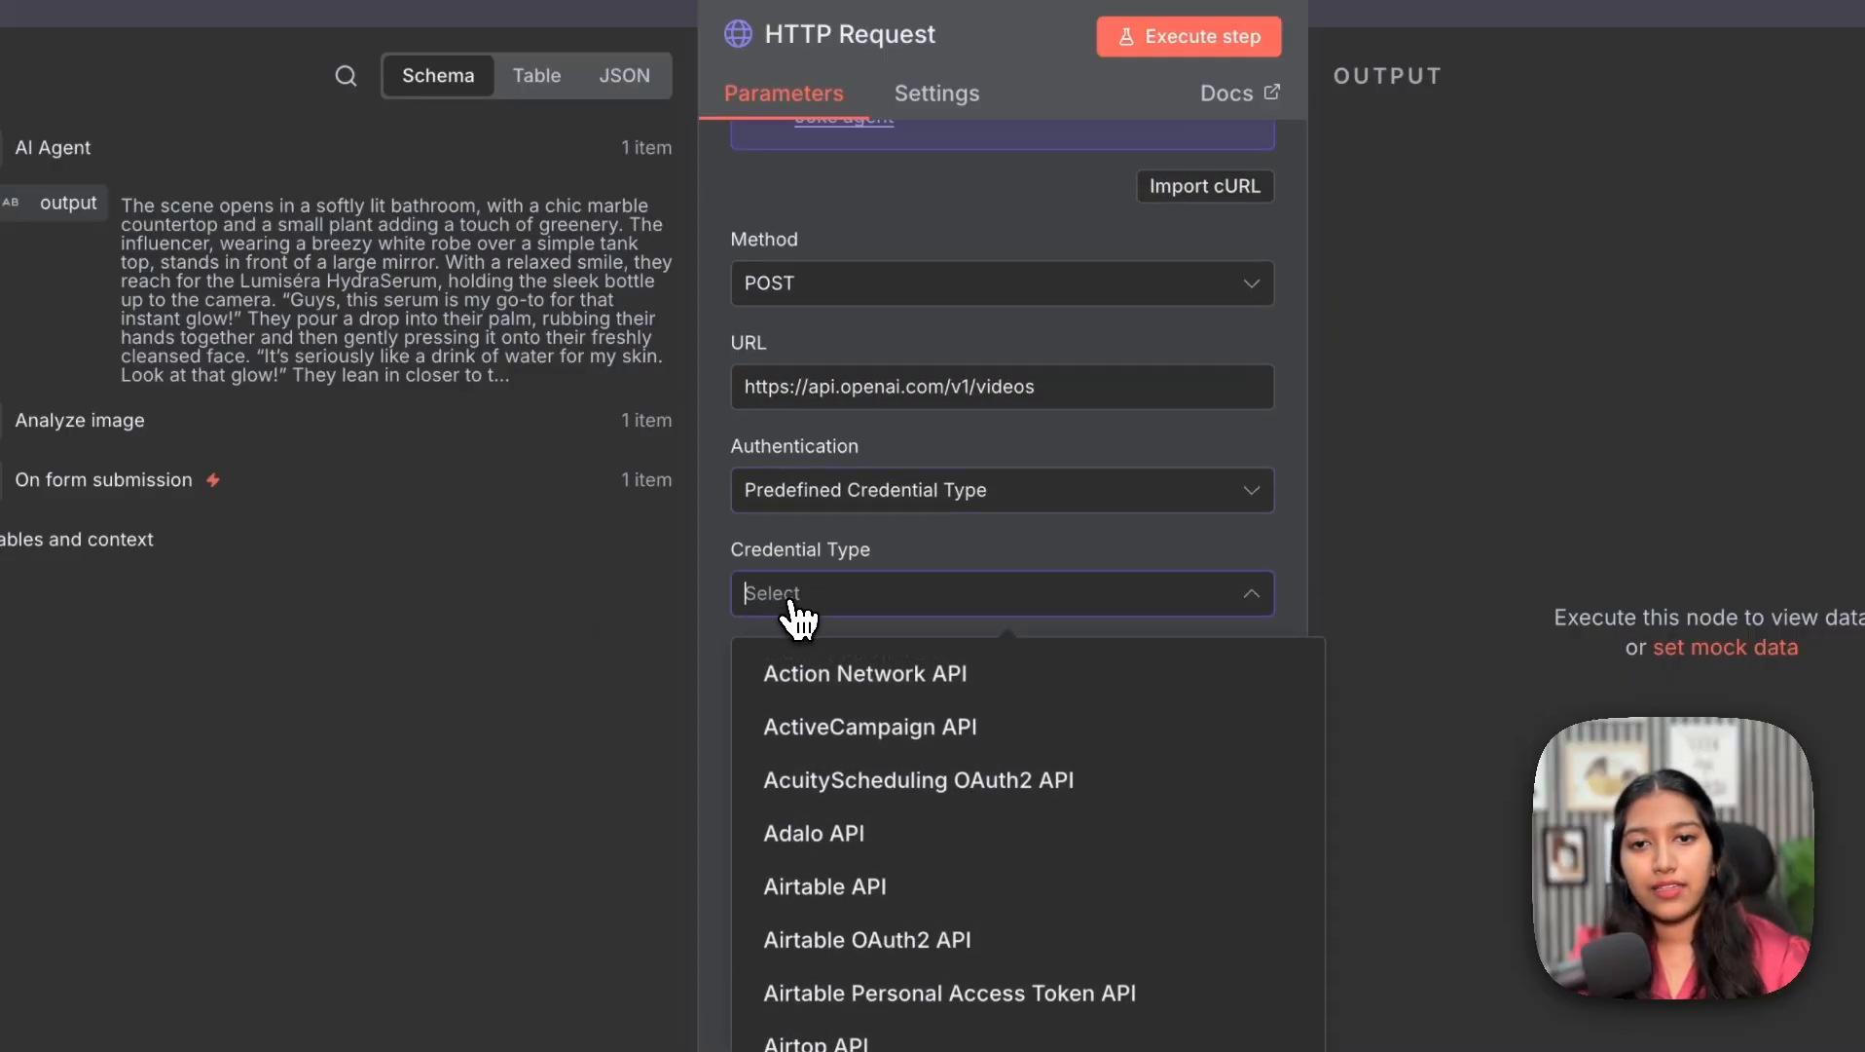
text(open)
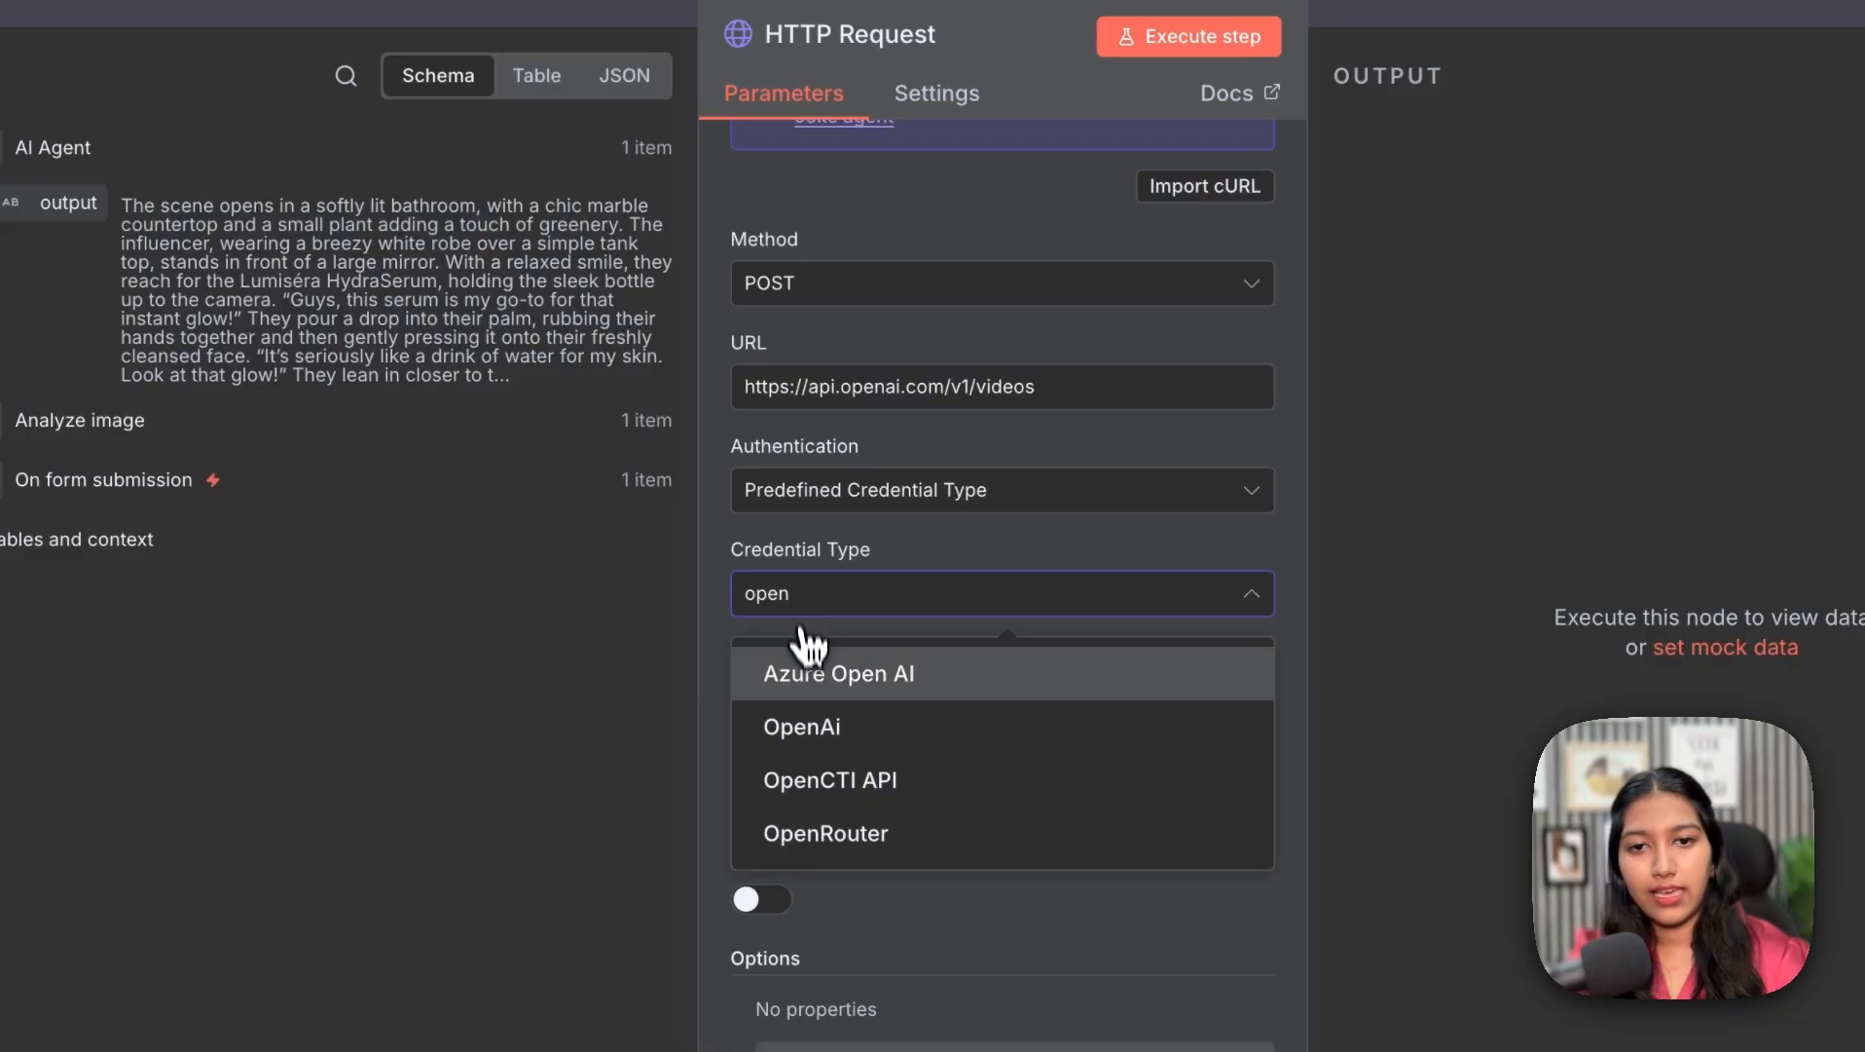
click(791, 745)
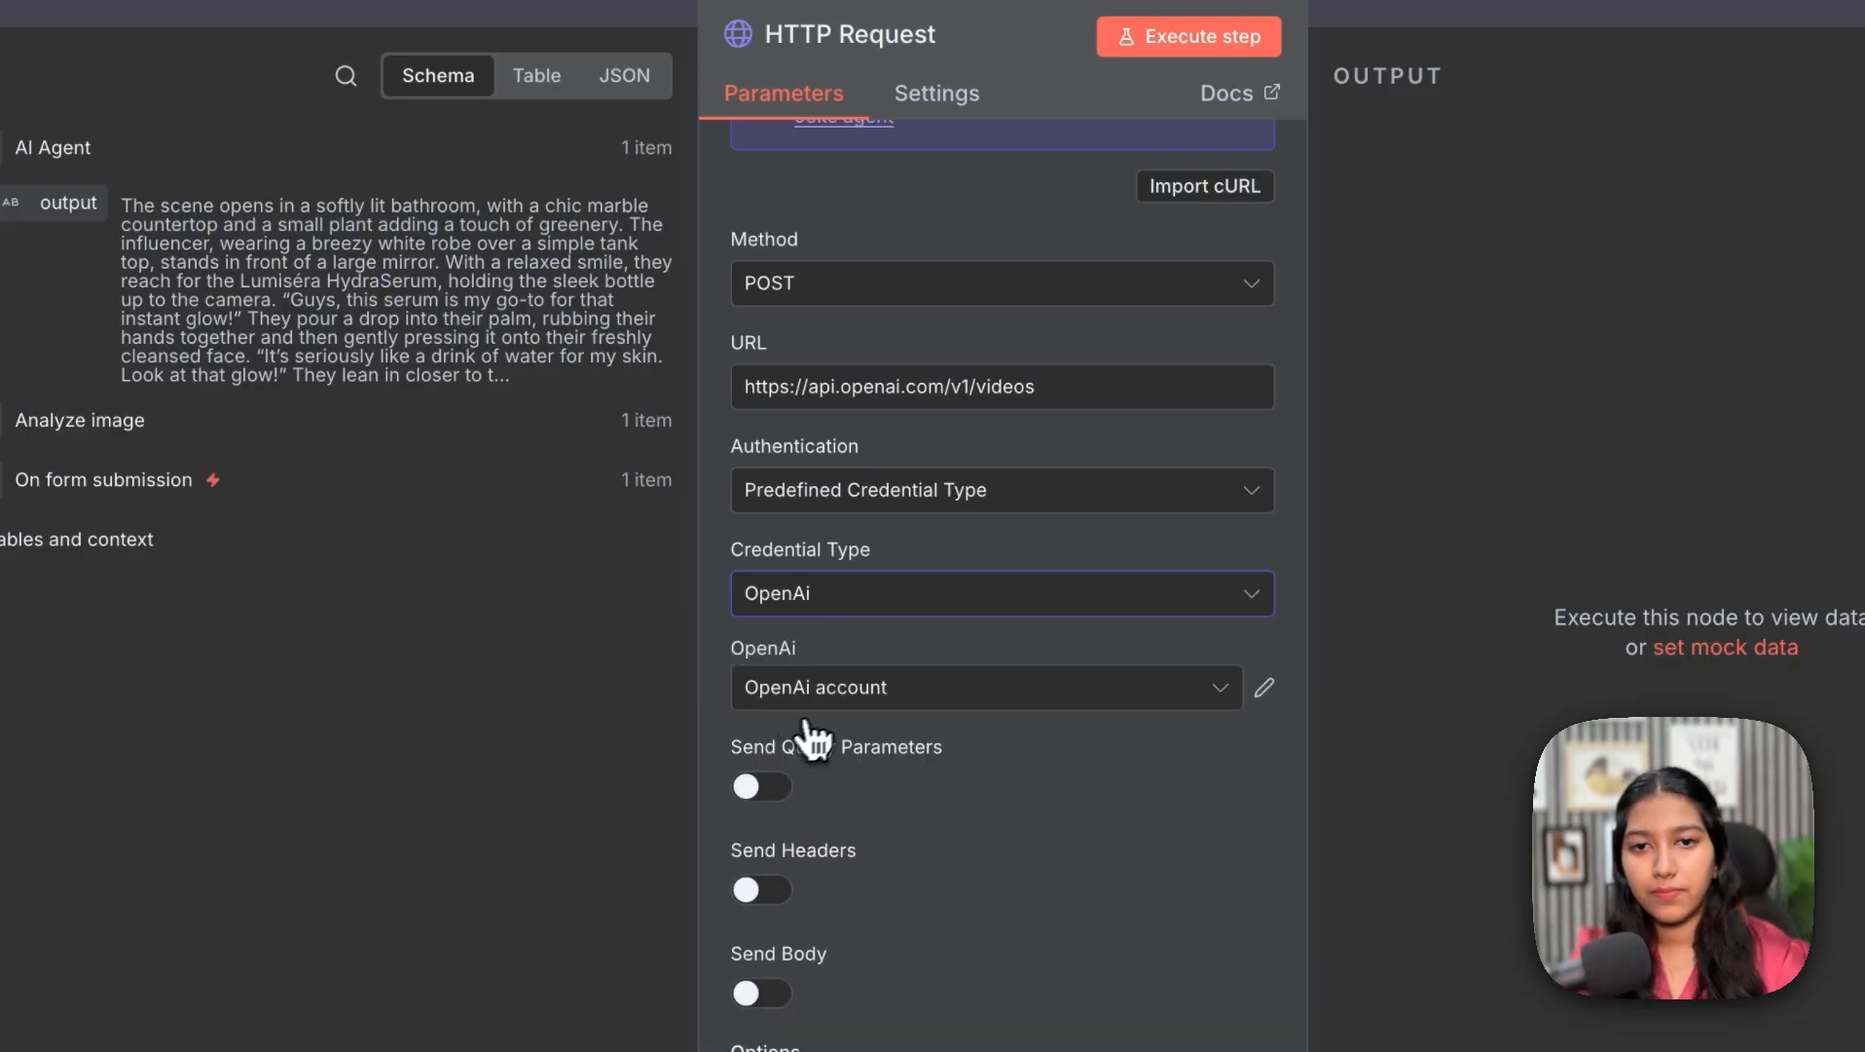
click(803, 719)
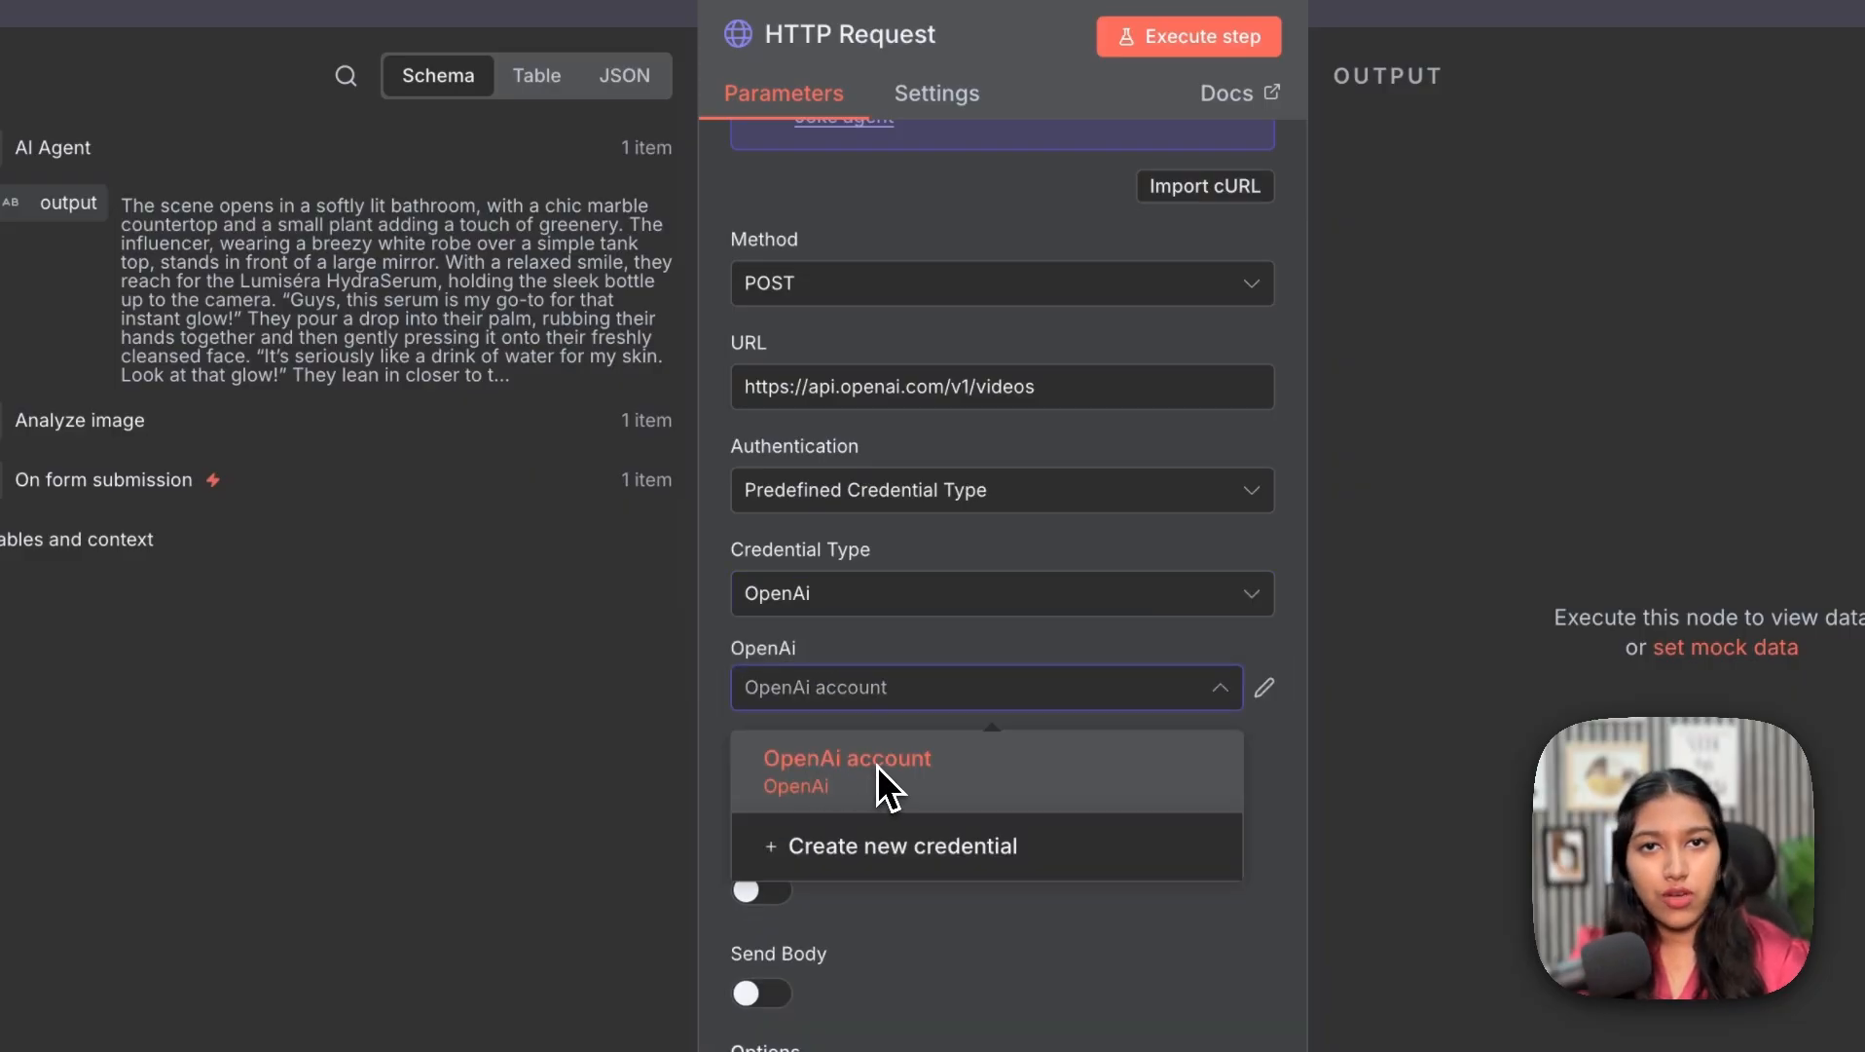
click(878, 765)
- Enable Send Body on the HTTP Request and set the body content type to Form-Data
scroll(847, 808, down, 2)
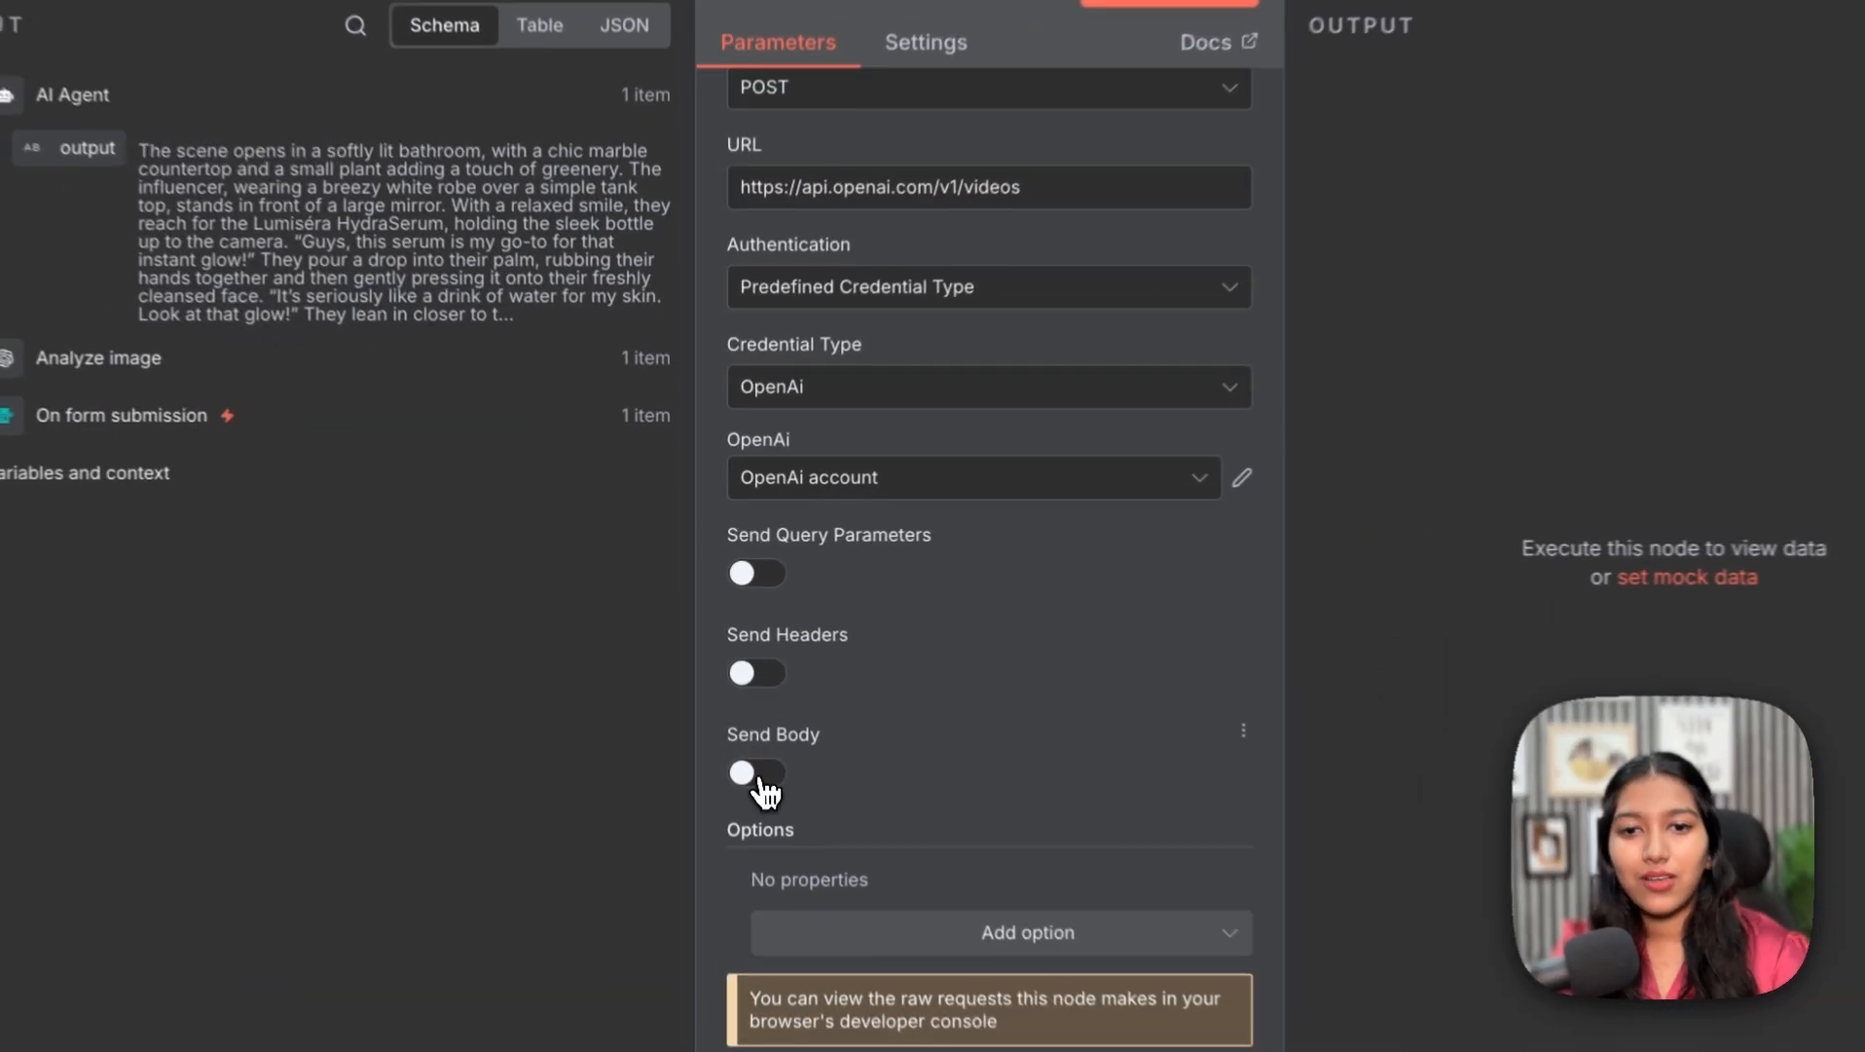
click(748, 722)
scroll(754, 740, down, 5)
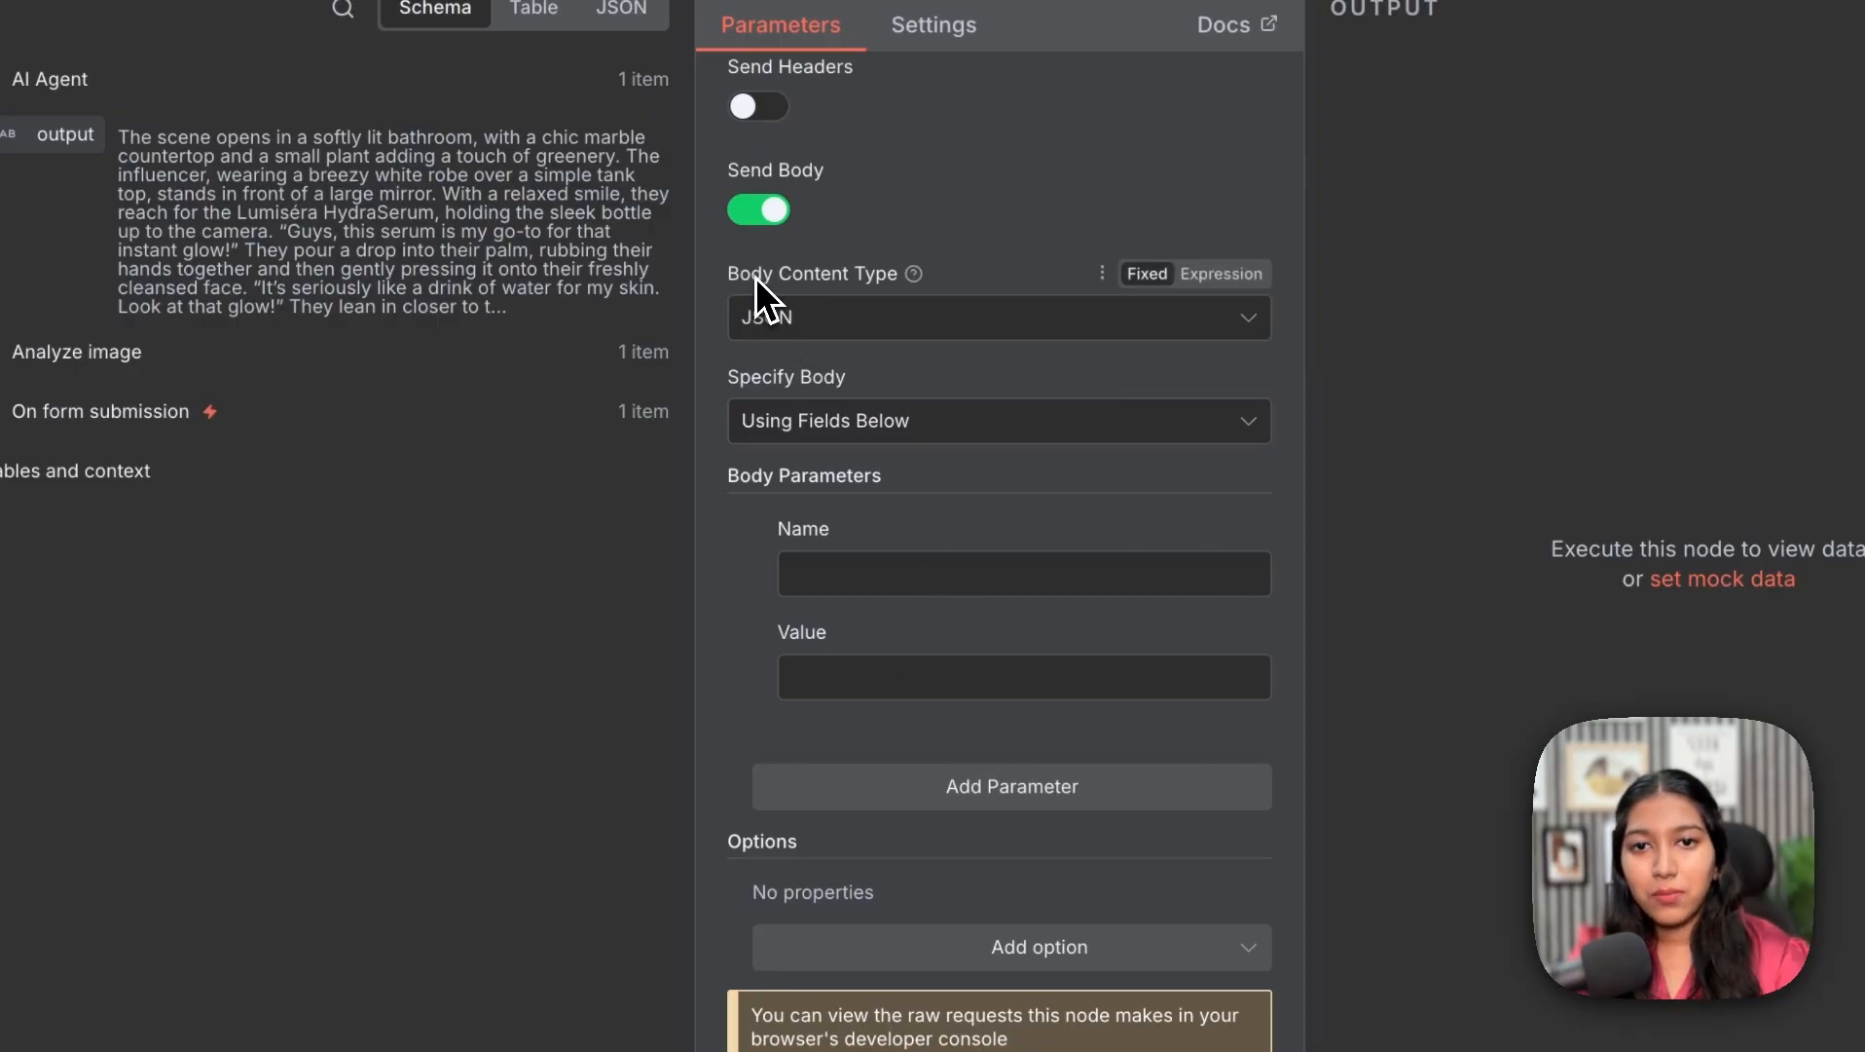
click(853, 329)
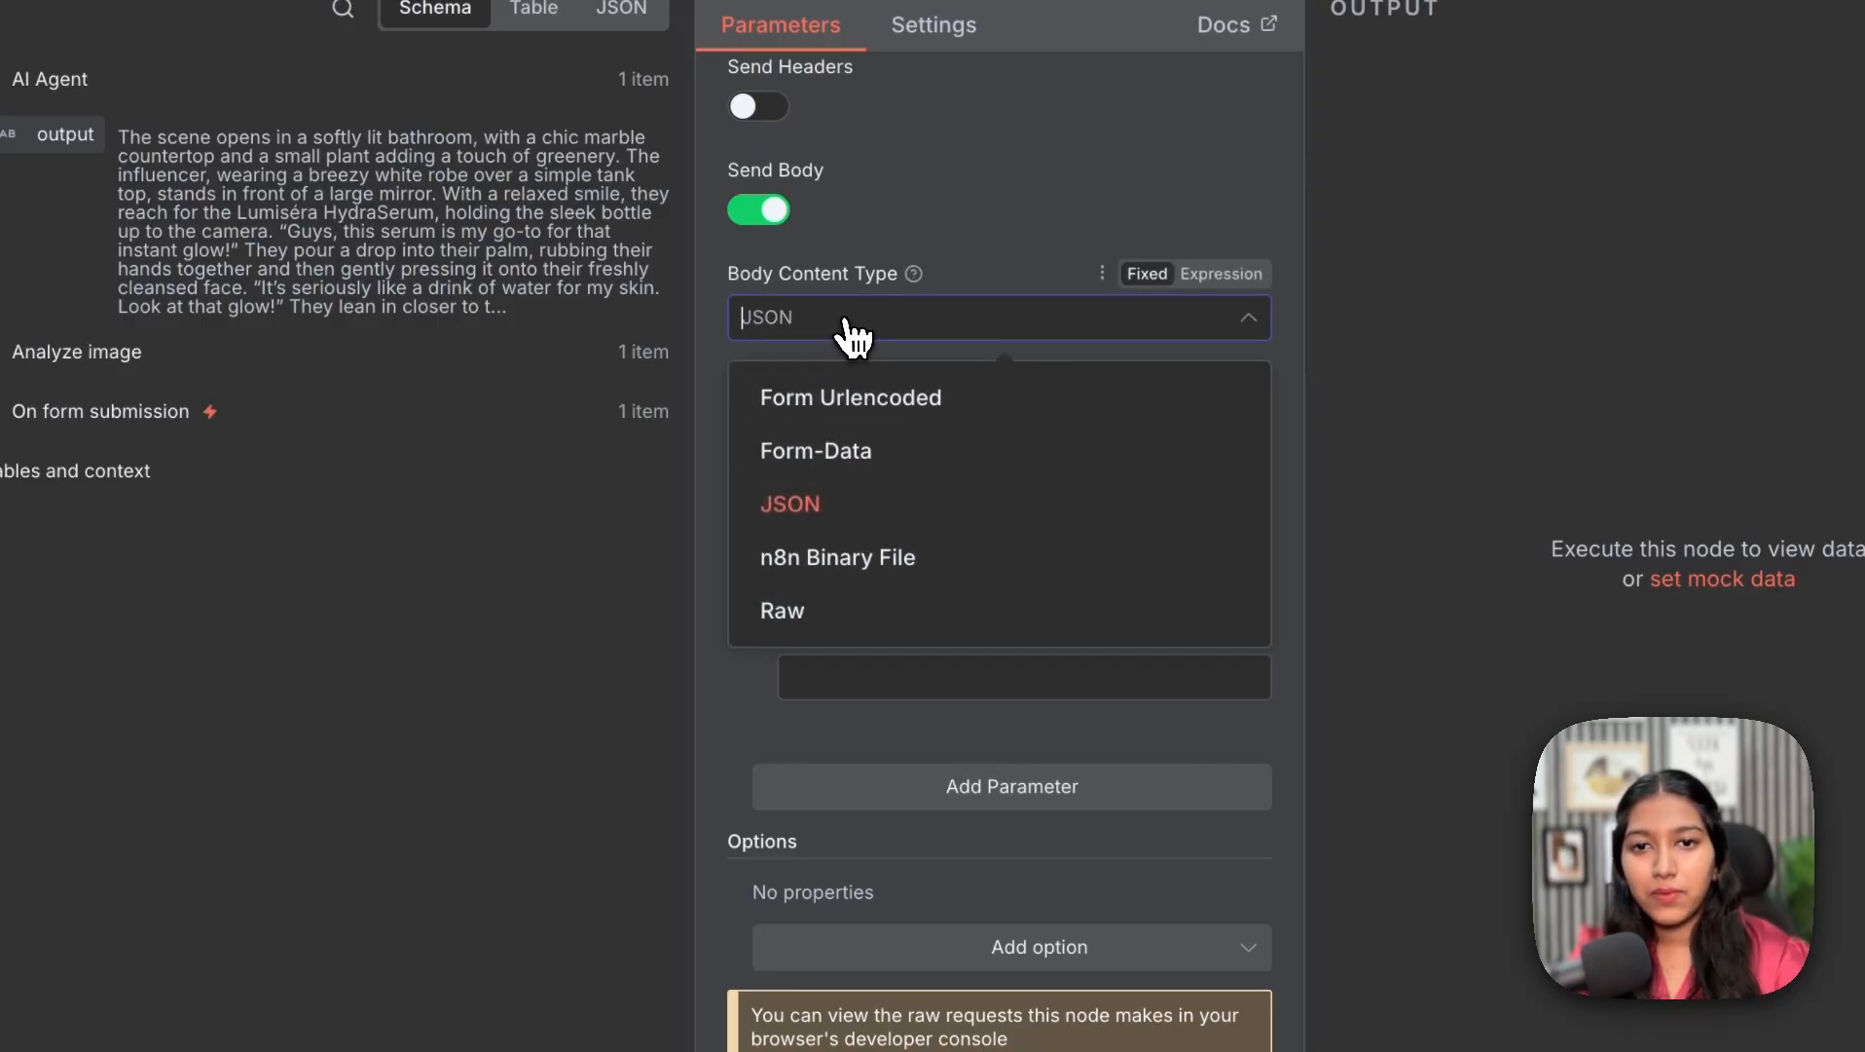
click(851, 460)
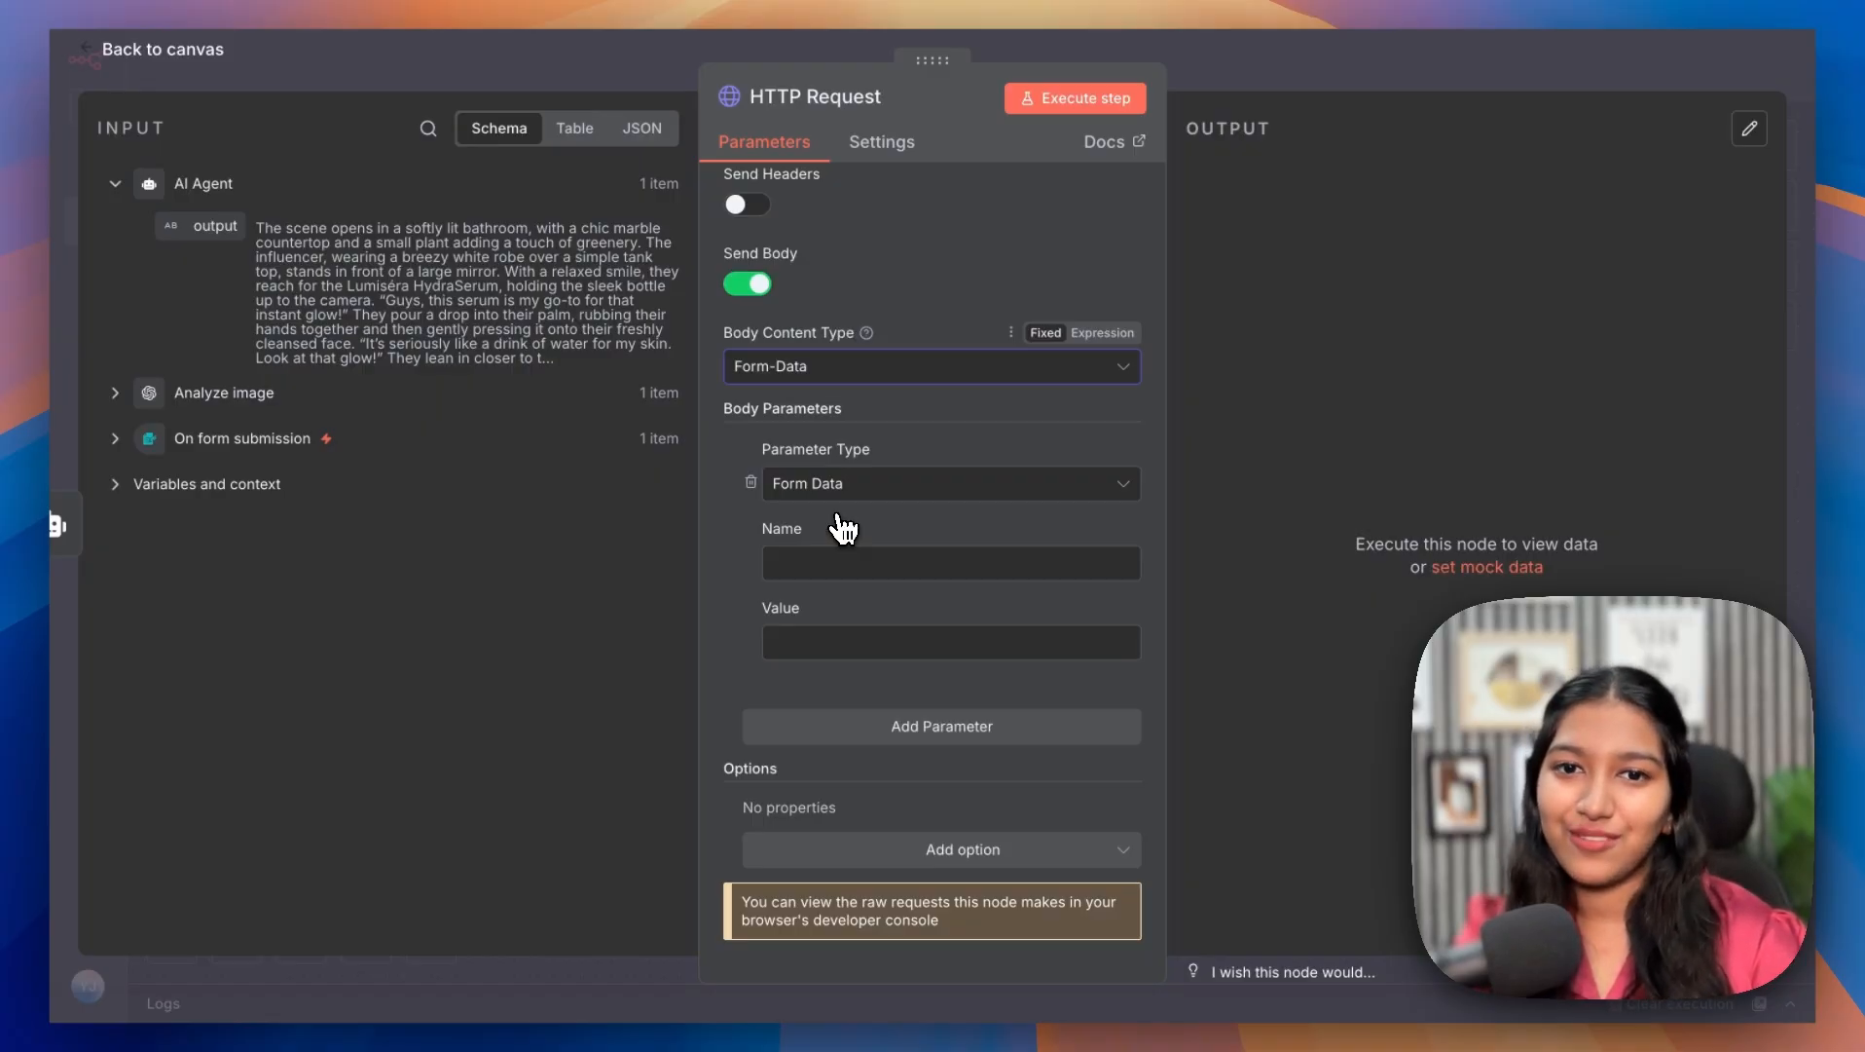
- Define the first form-data body parameter with the name model and the value sora-2
click(832, 561)
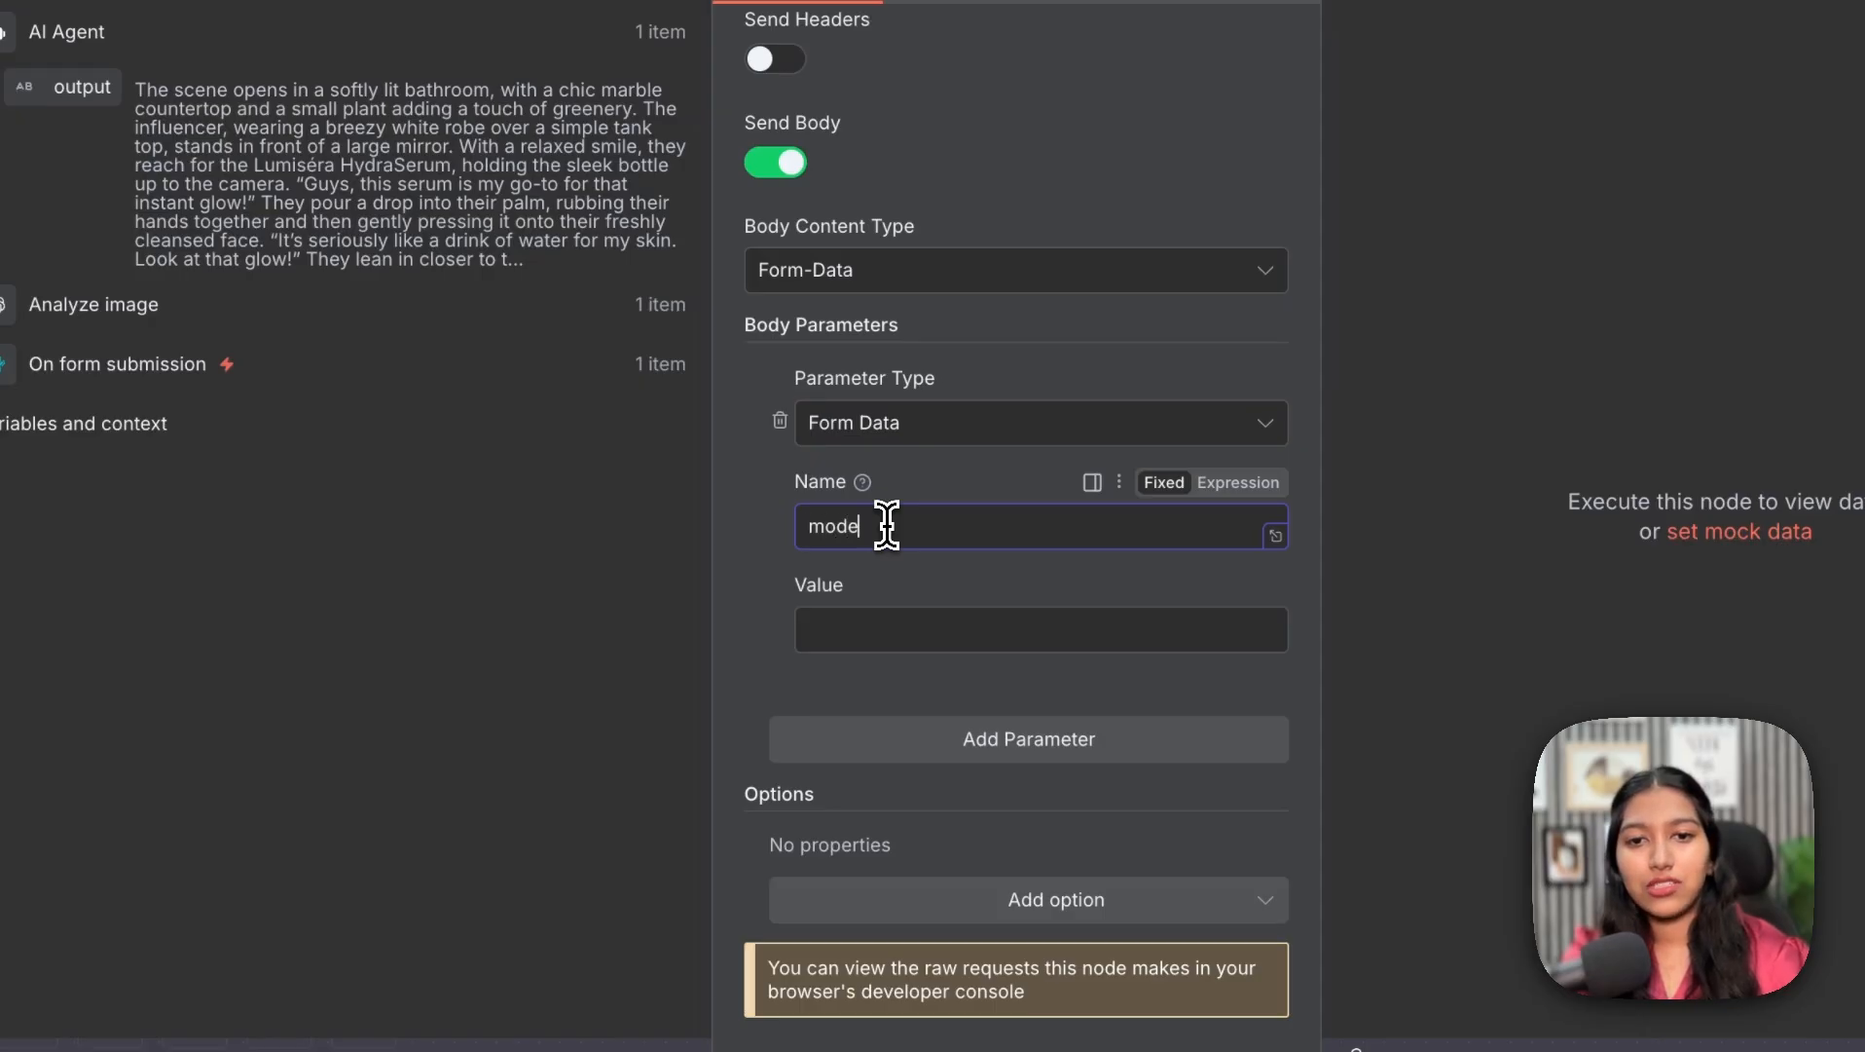
text(model)
click(900, 629)
text(s)
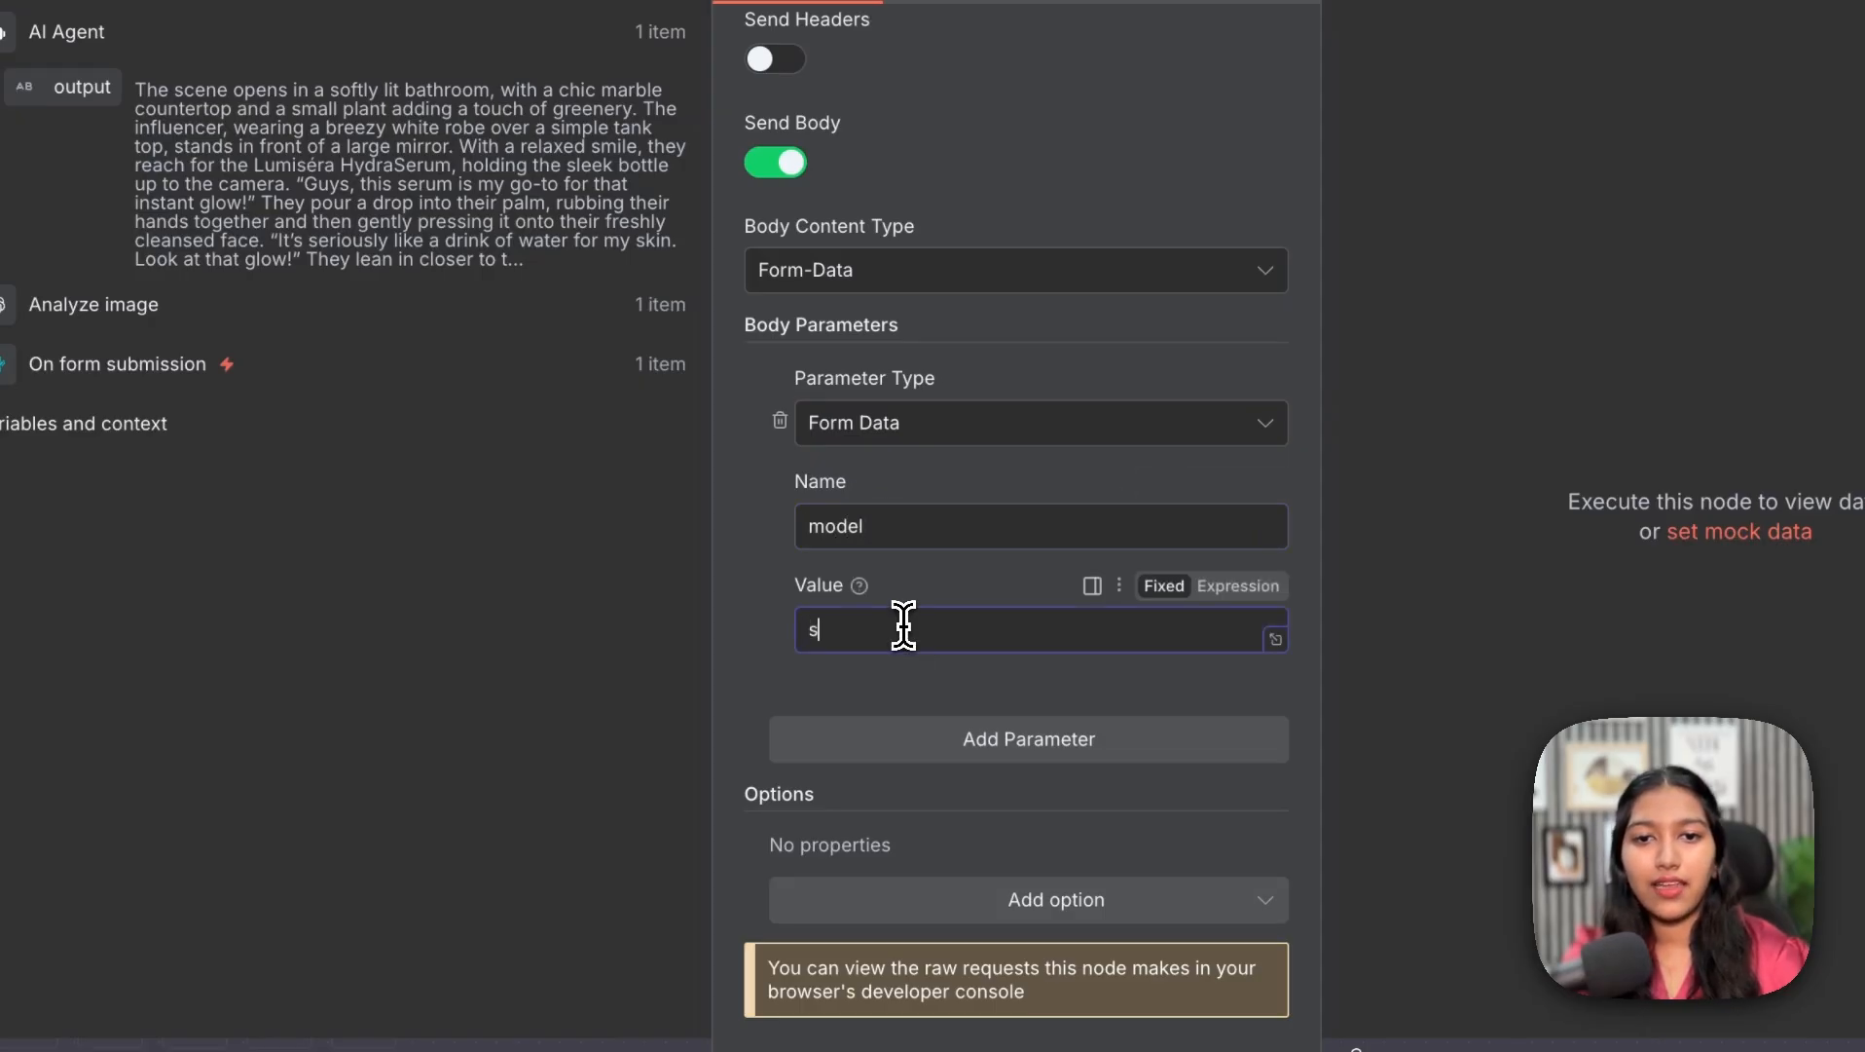
text(ora-2)
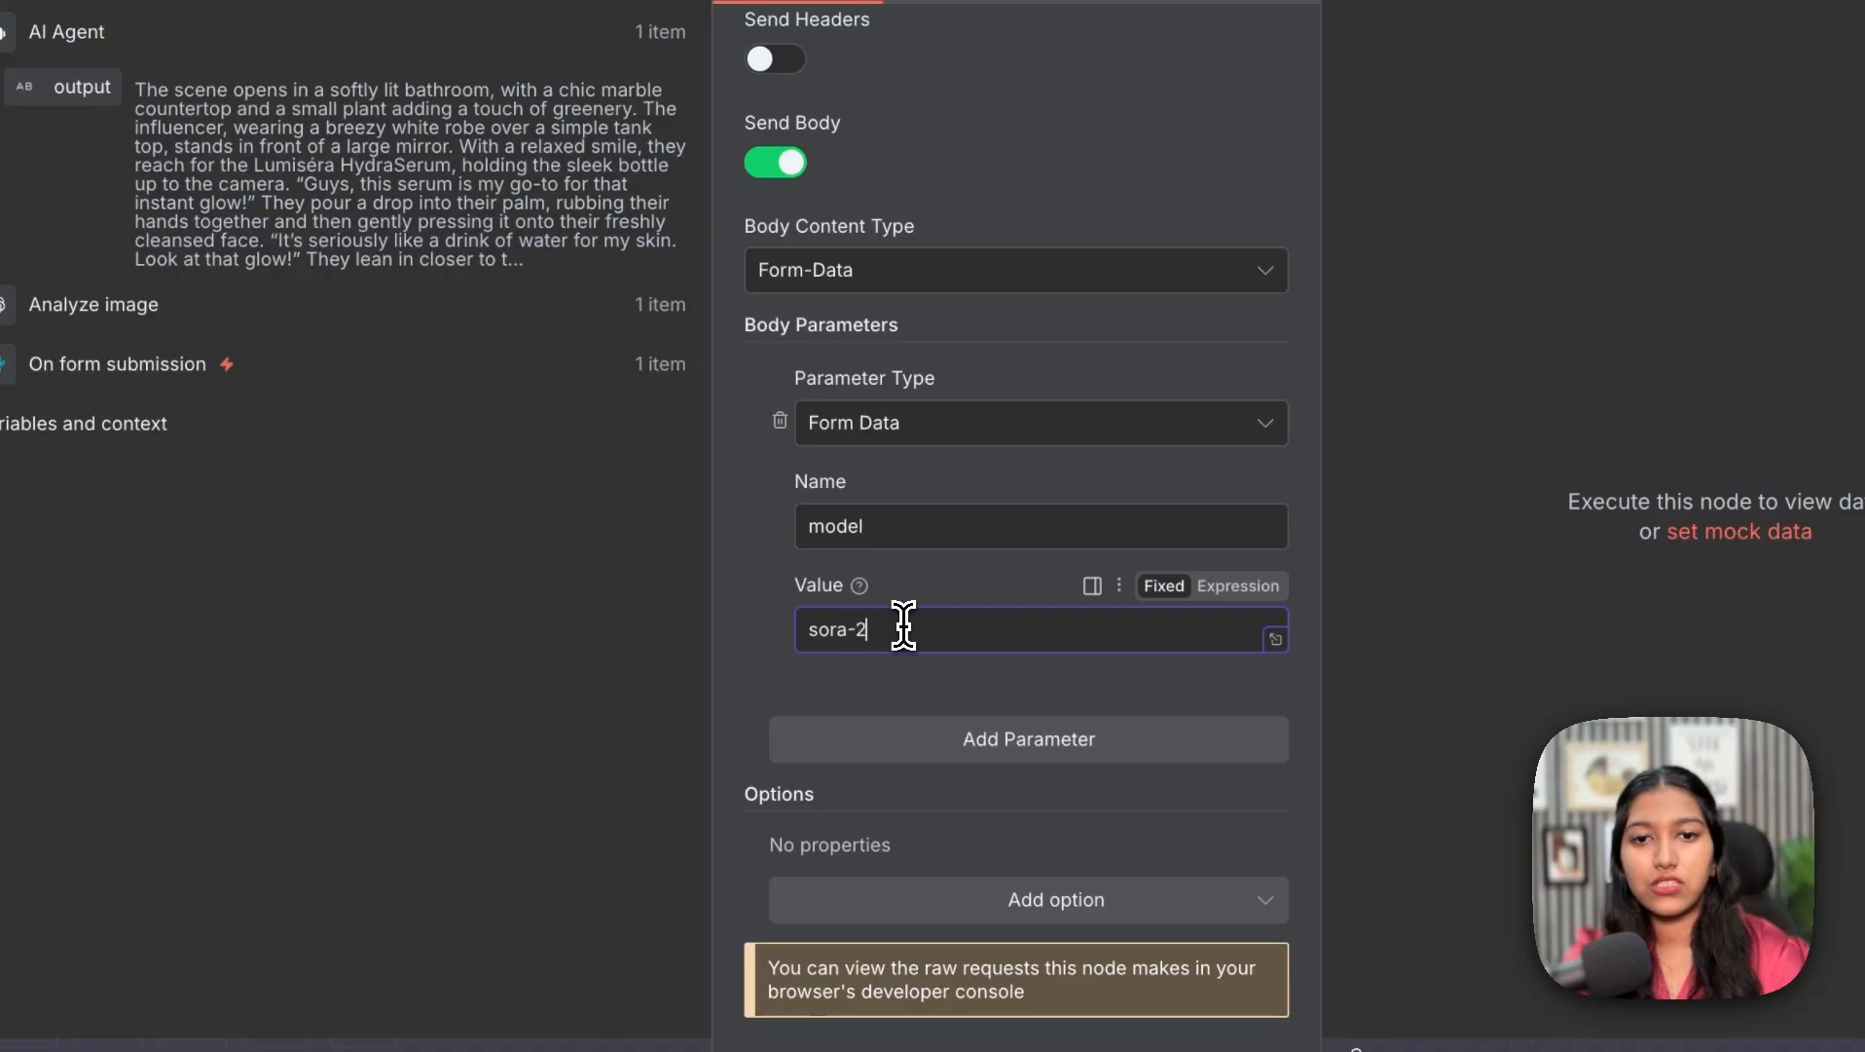
text(-)
text(pr)
key(BackSpace)
key(BackSpace)
key(BackSpace)
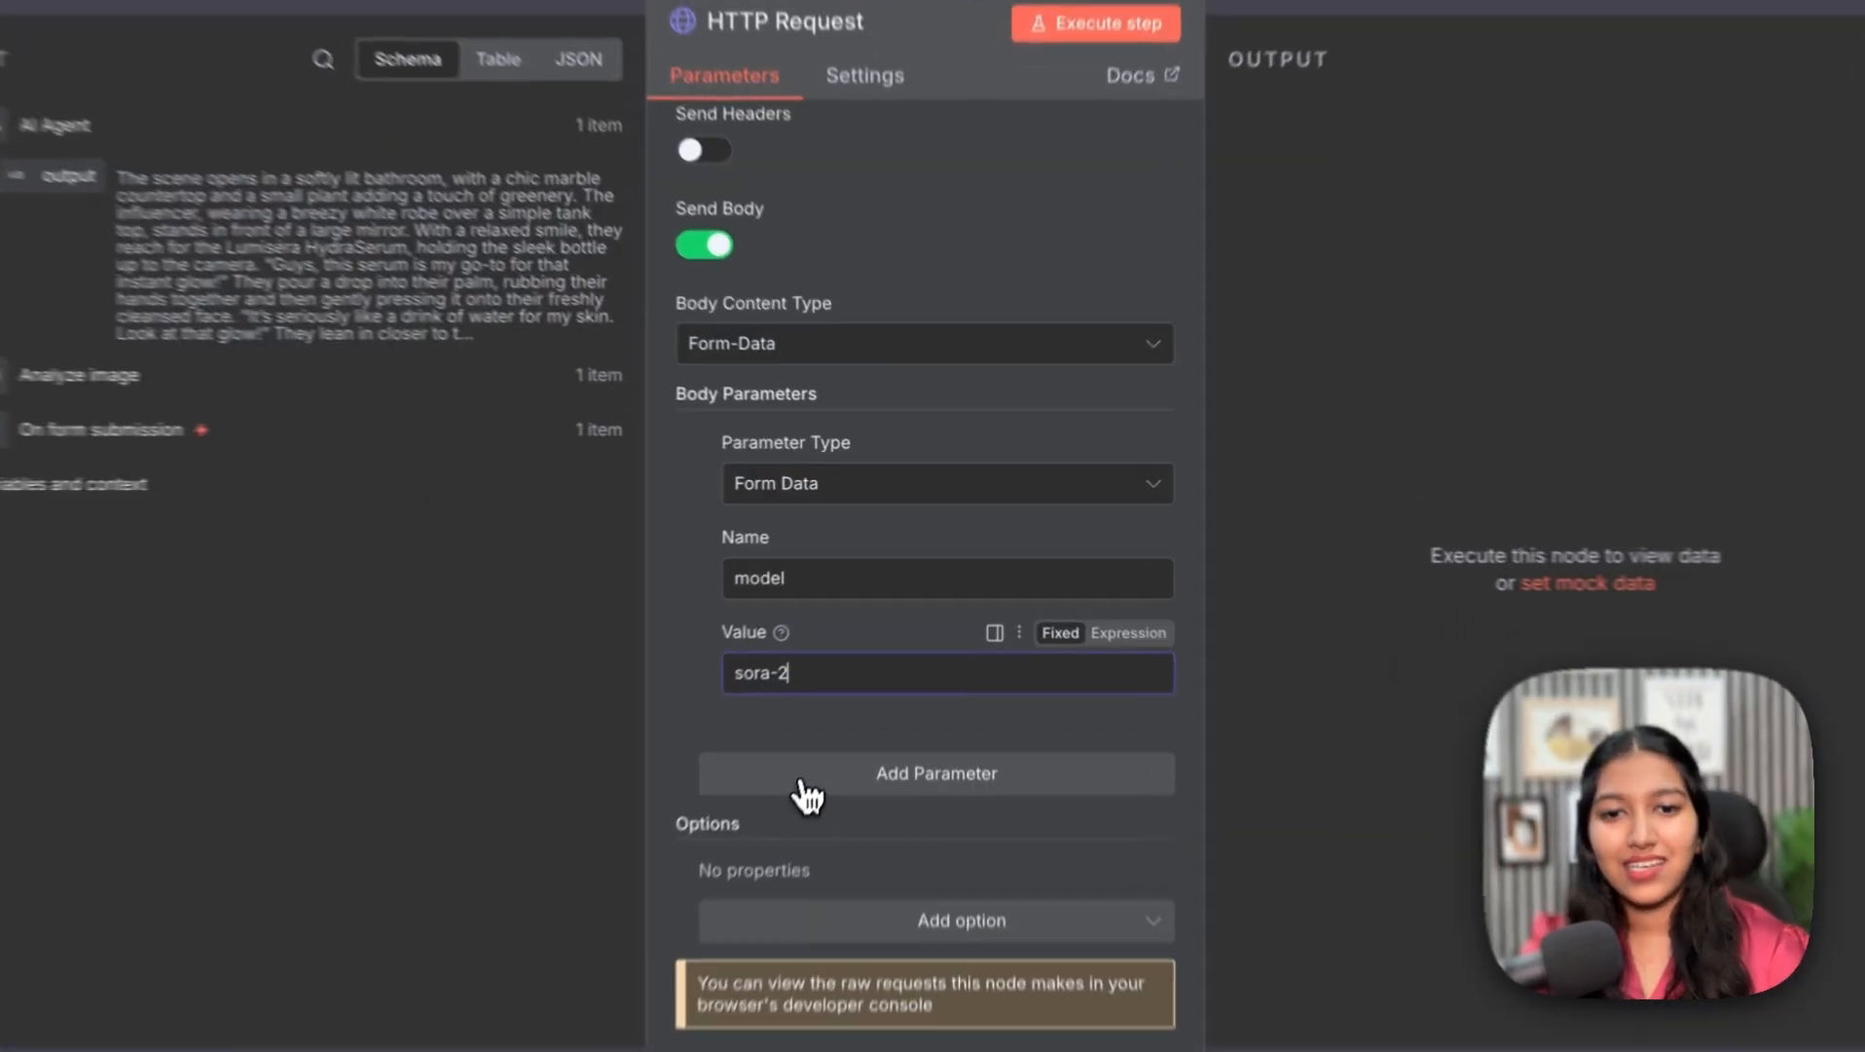
- Add a second form-data body parameter named prompt, with the AI Agent's output field mapped as its value
click(869, 727)
scroll(920, 799, down, 3)
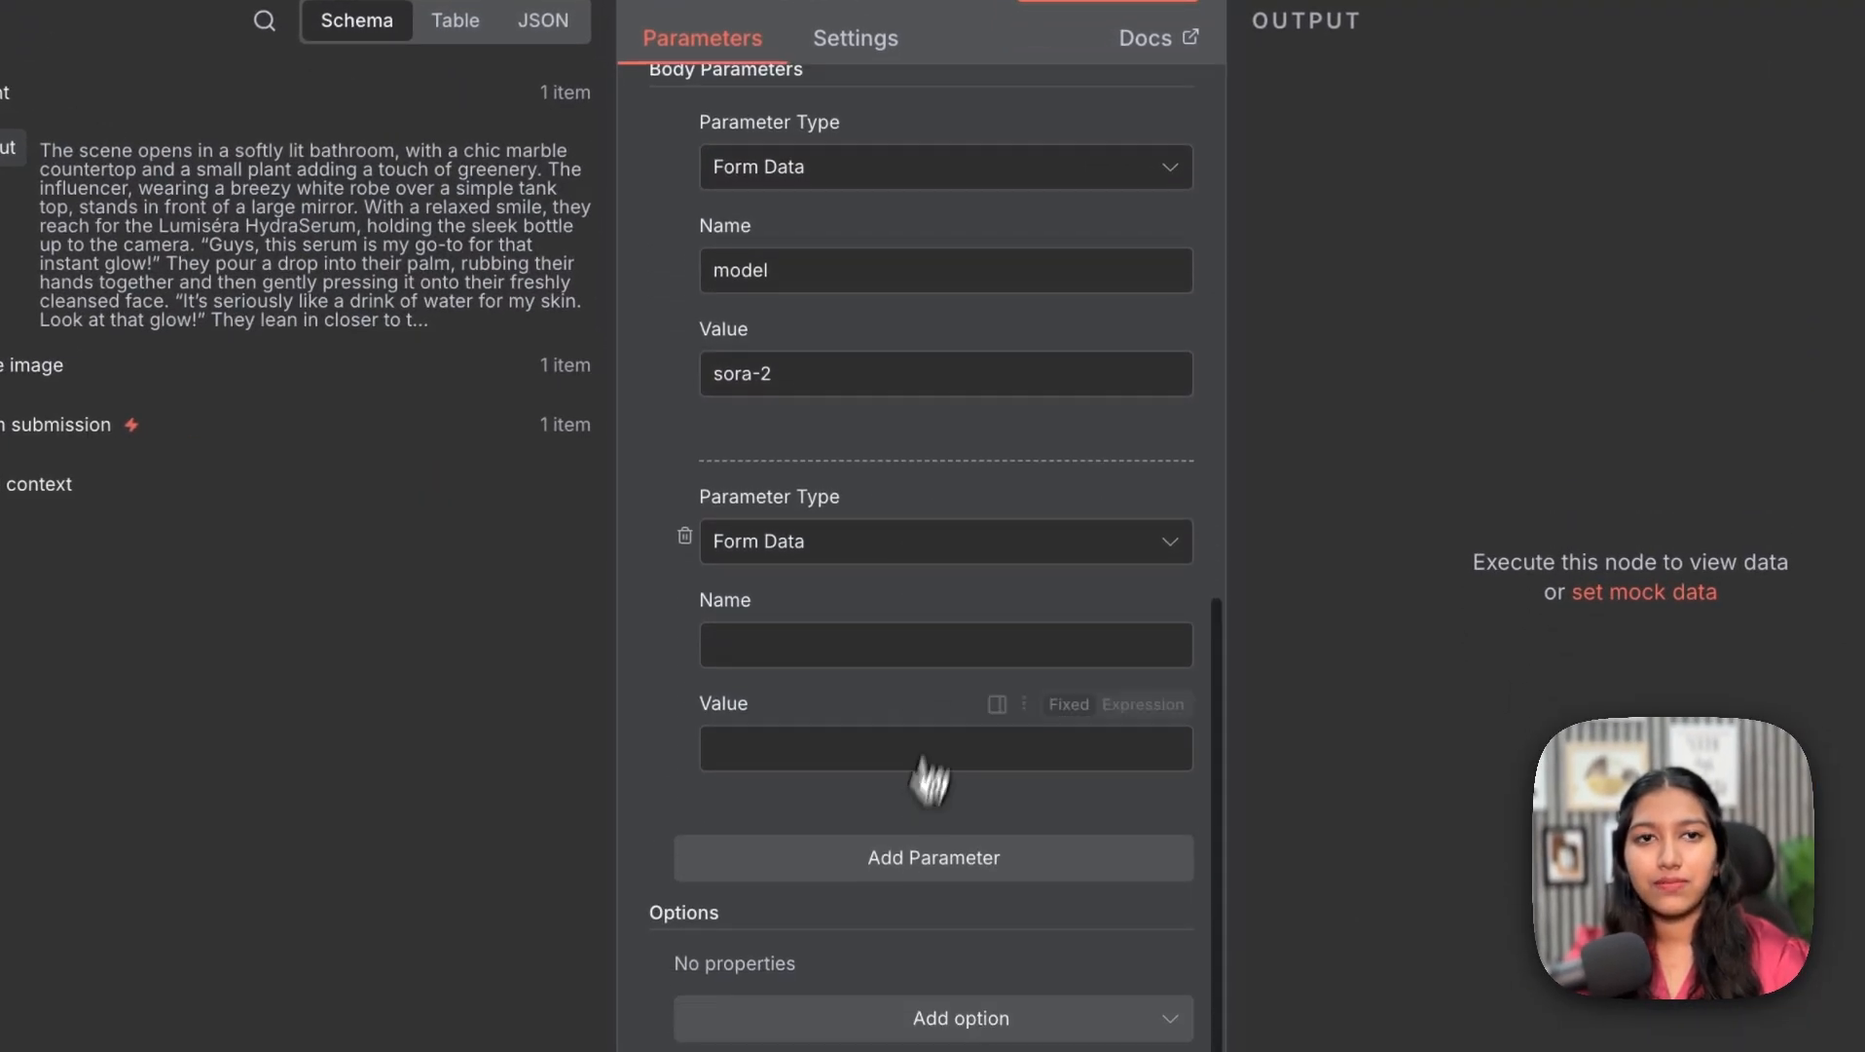
click(793, 643)
text(prompt)
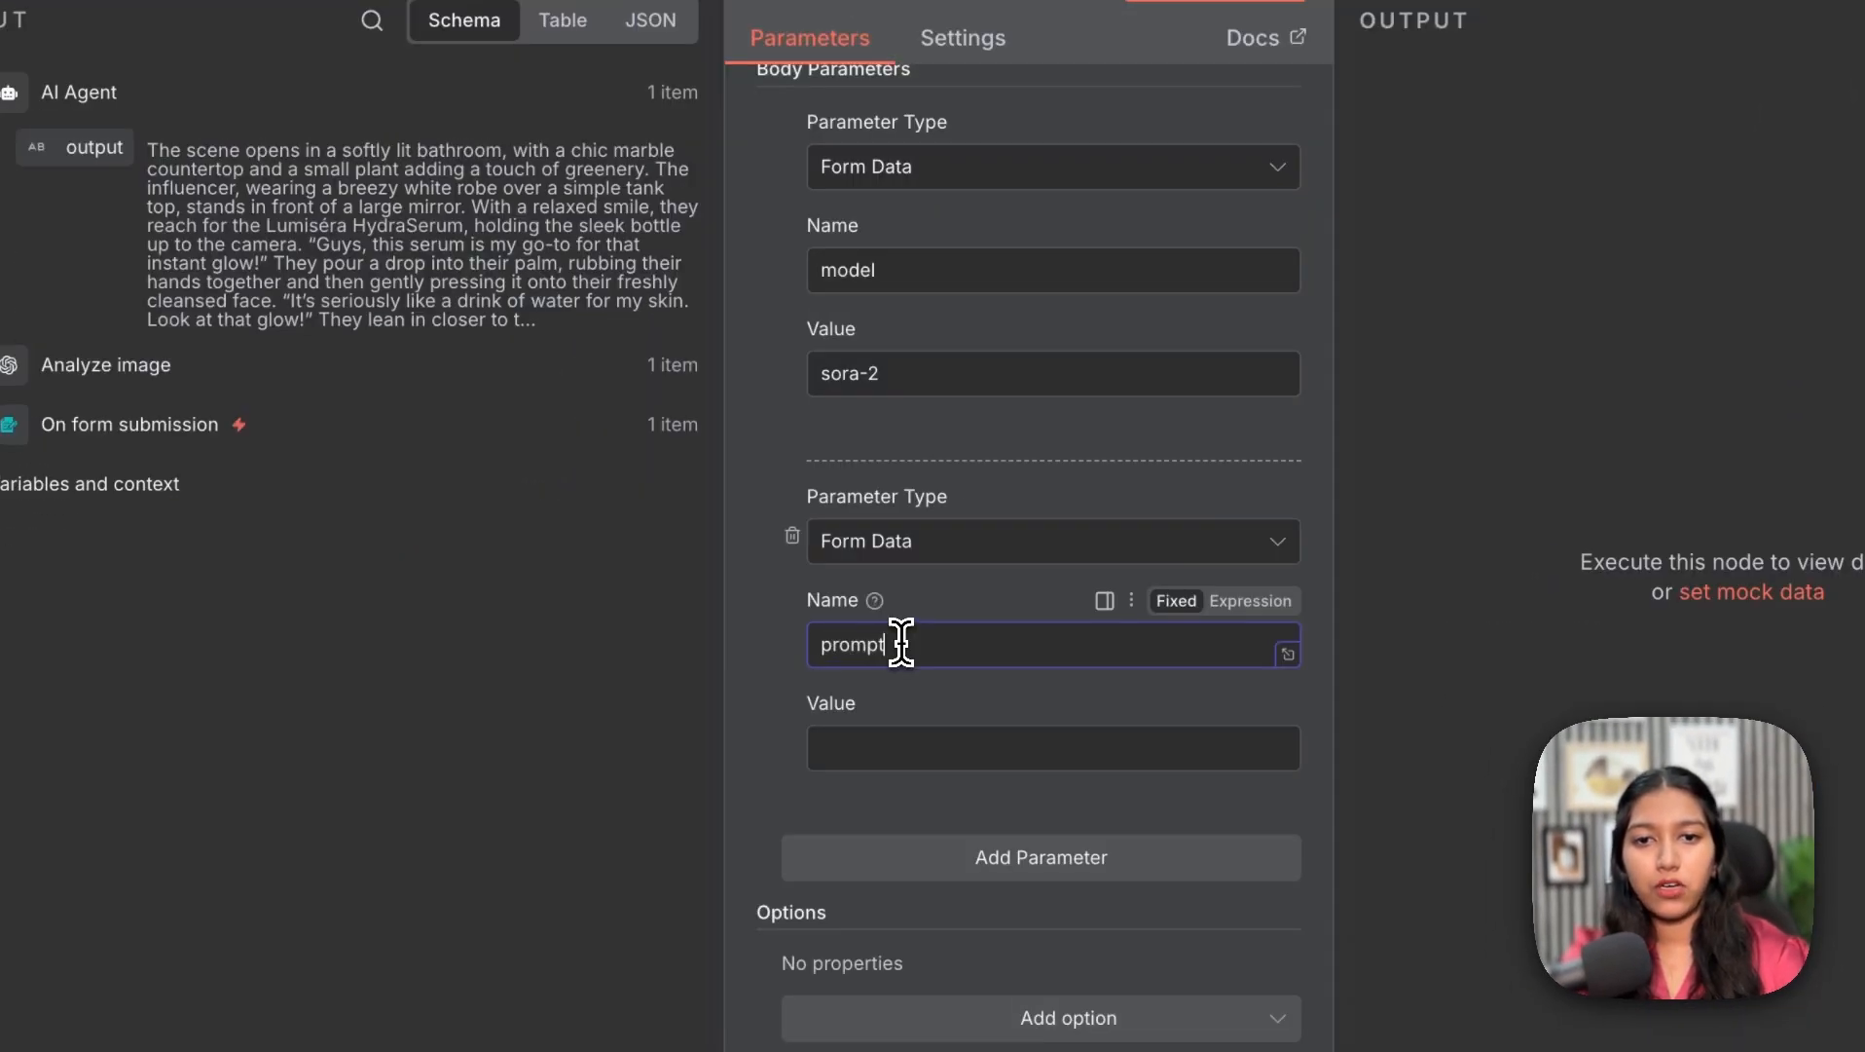
click(854, 749)
drag(97, 147, 141, 149)
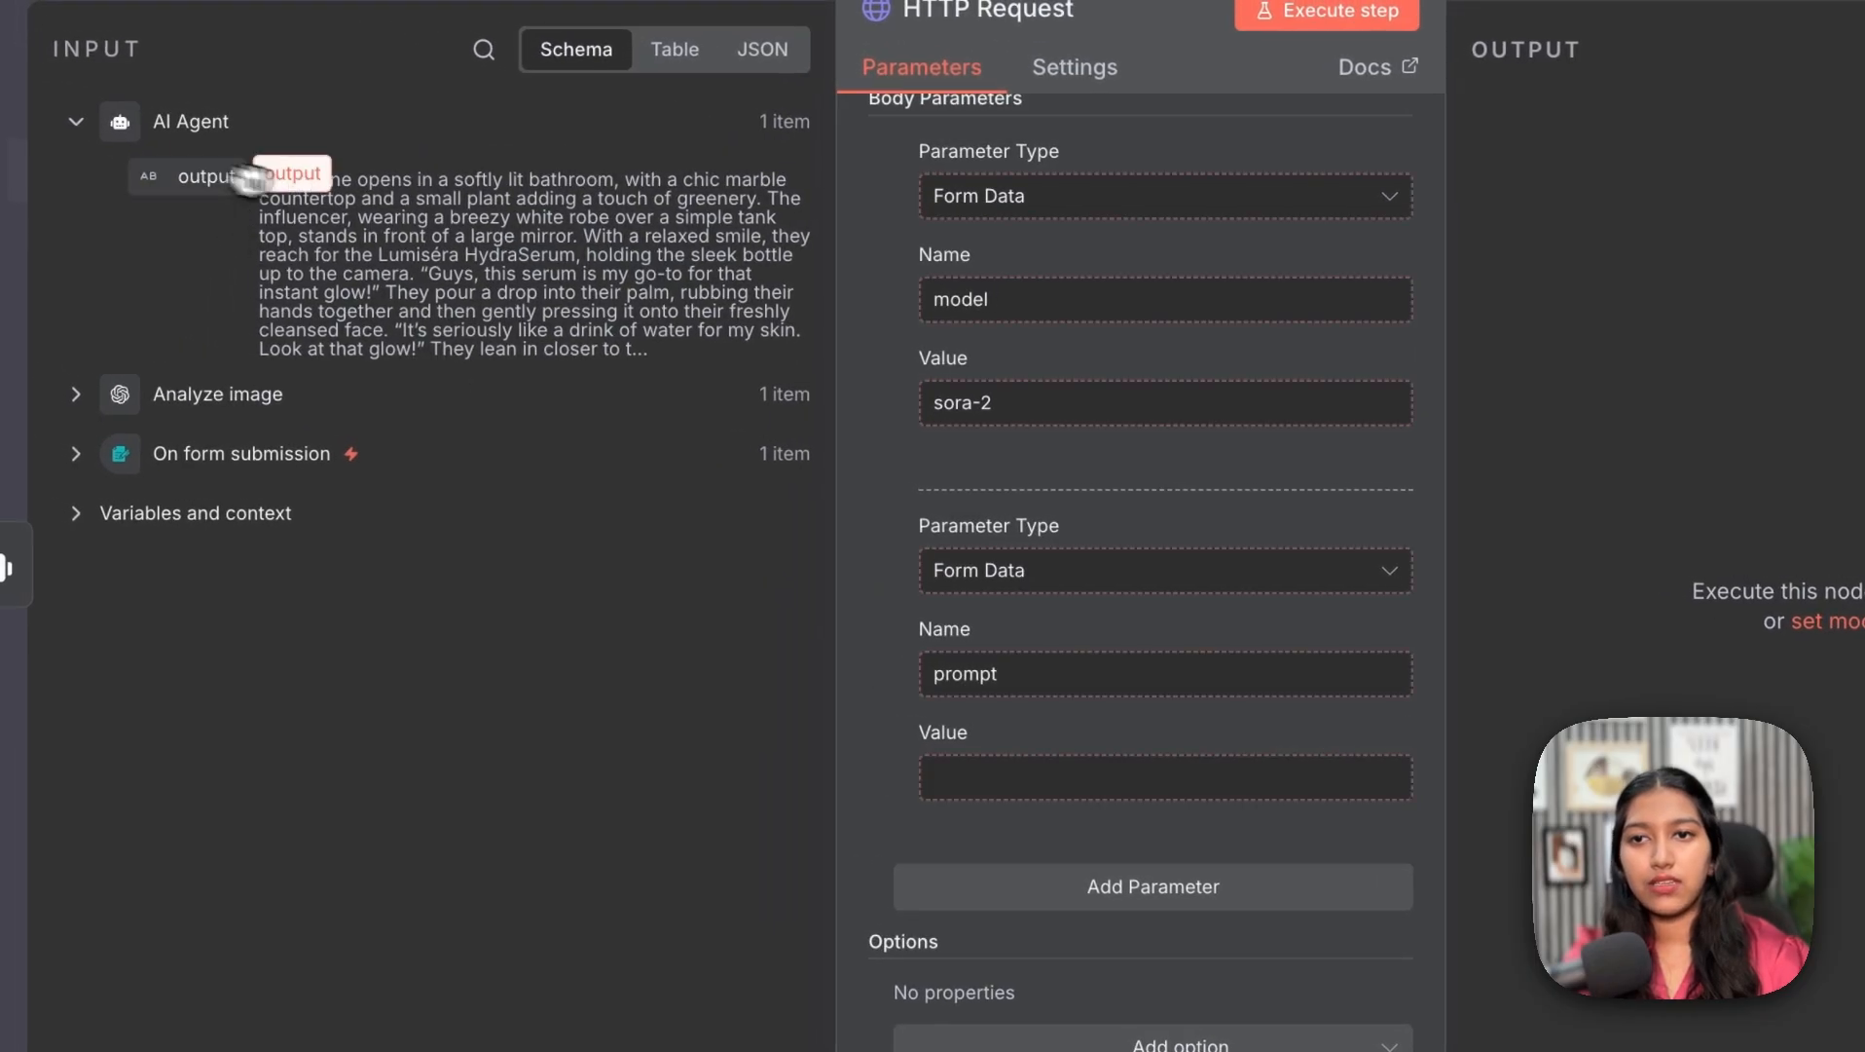
drag(248, 178, 1037, 774)
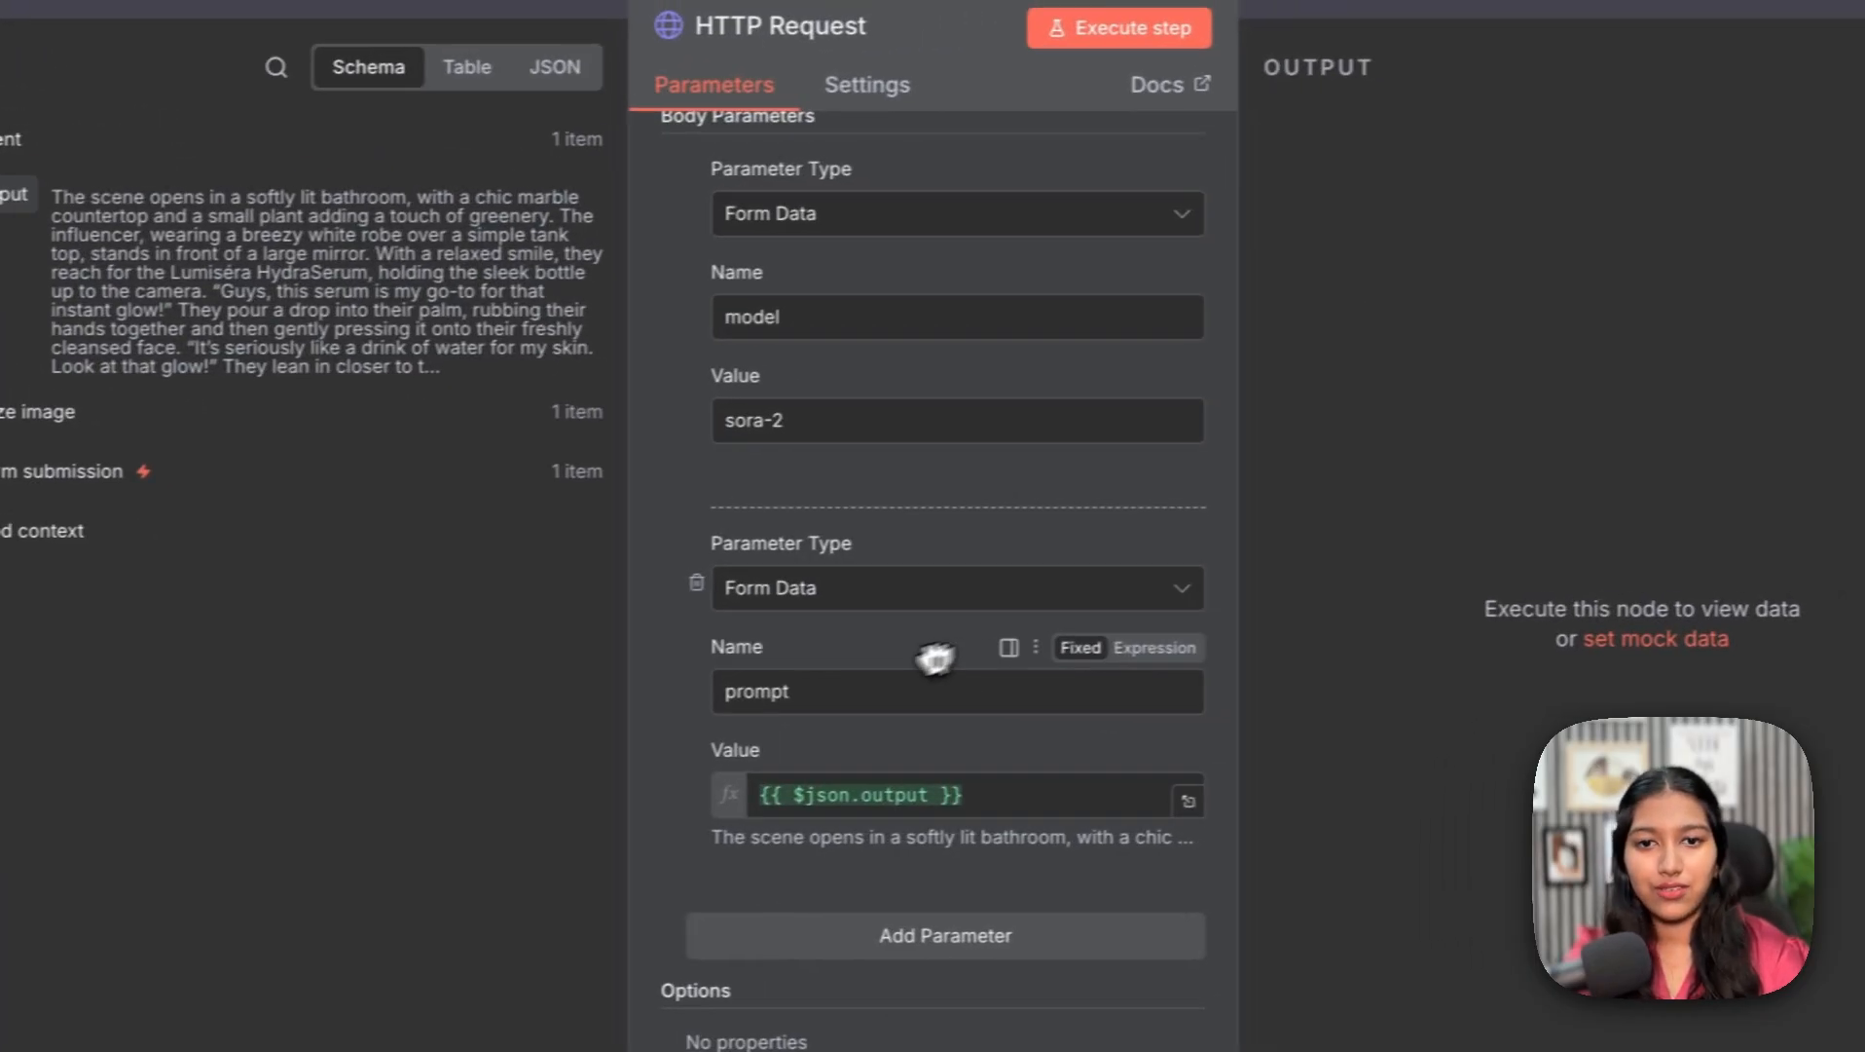
- Add a third form-data body parameter with the name seconds and the value 12
click(1153, 917)
click(988, 721)
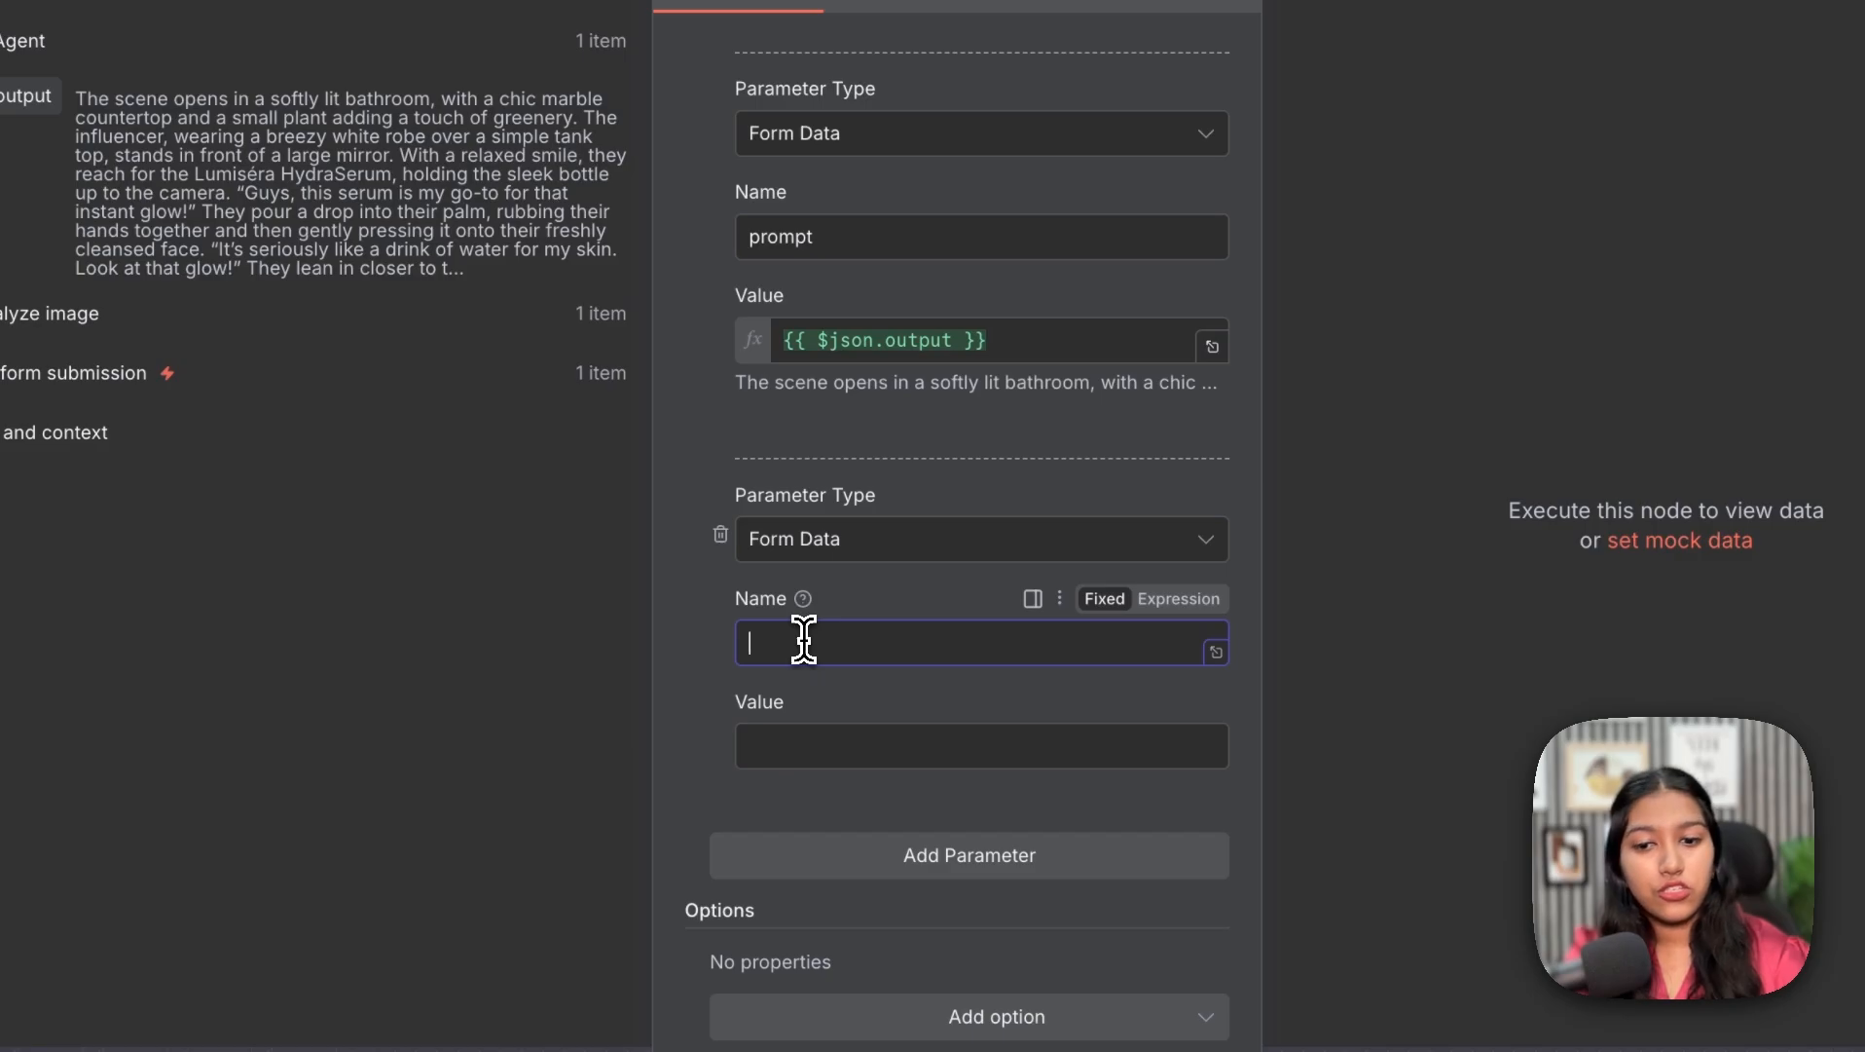
text(second)
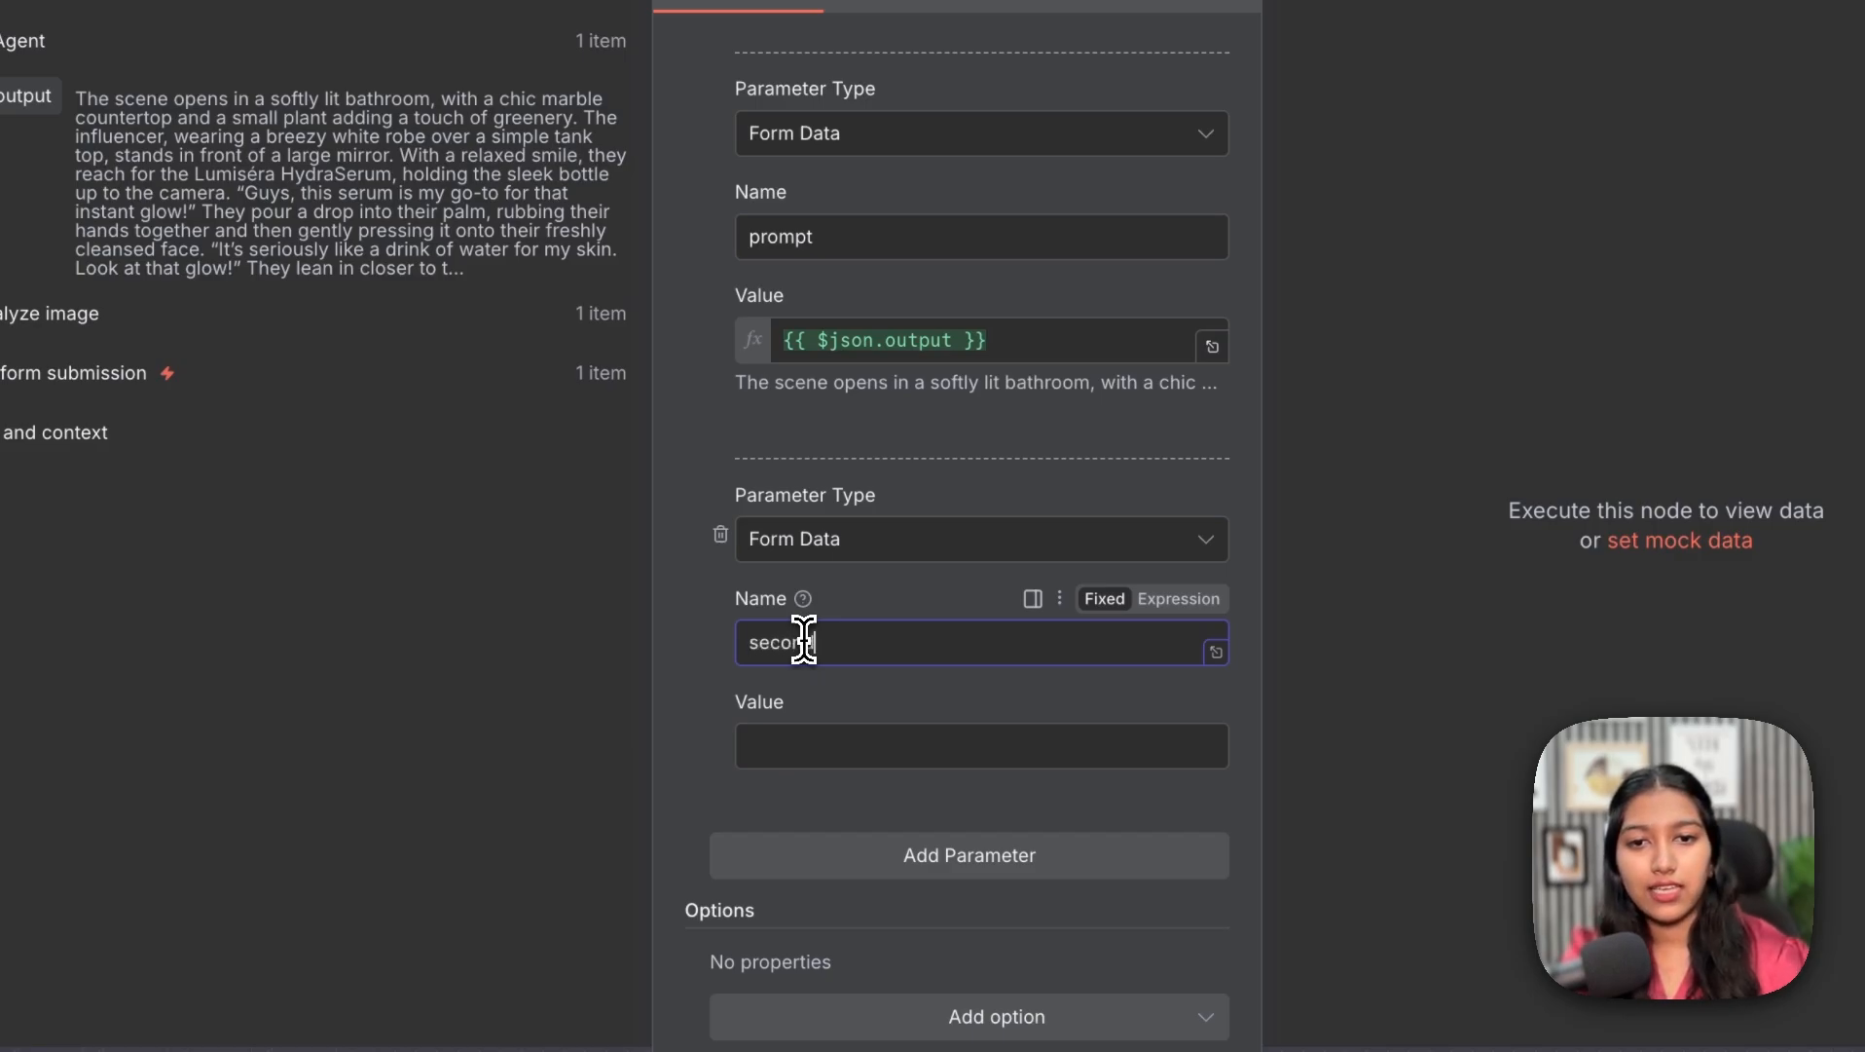
text(s)
click(813, 745)
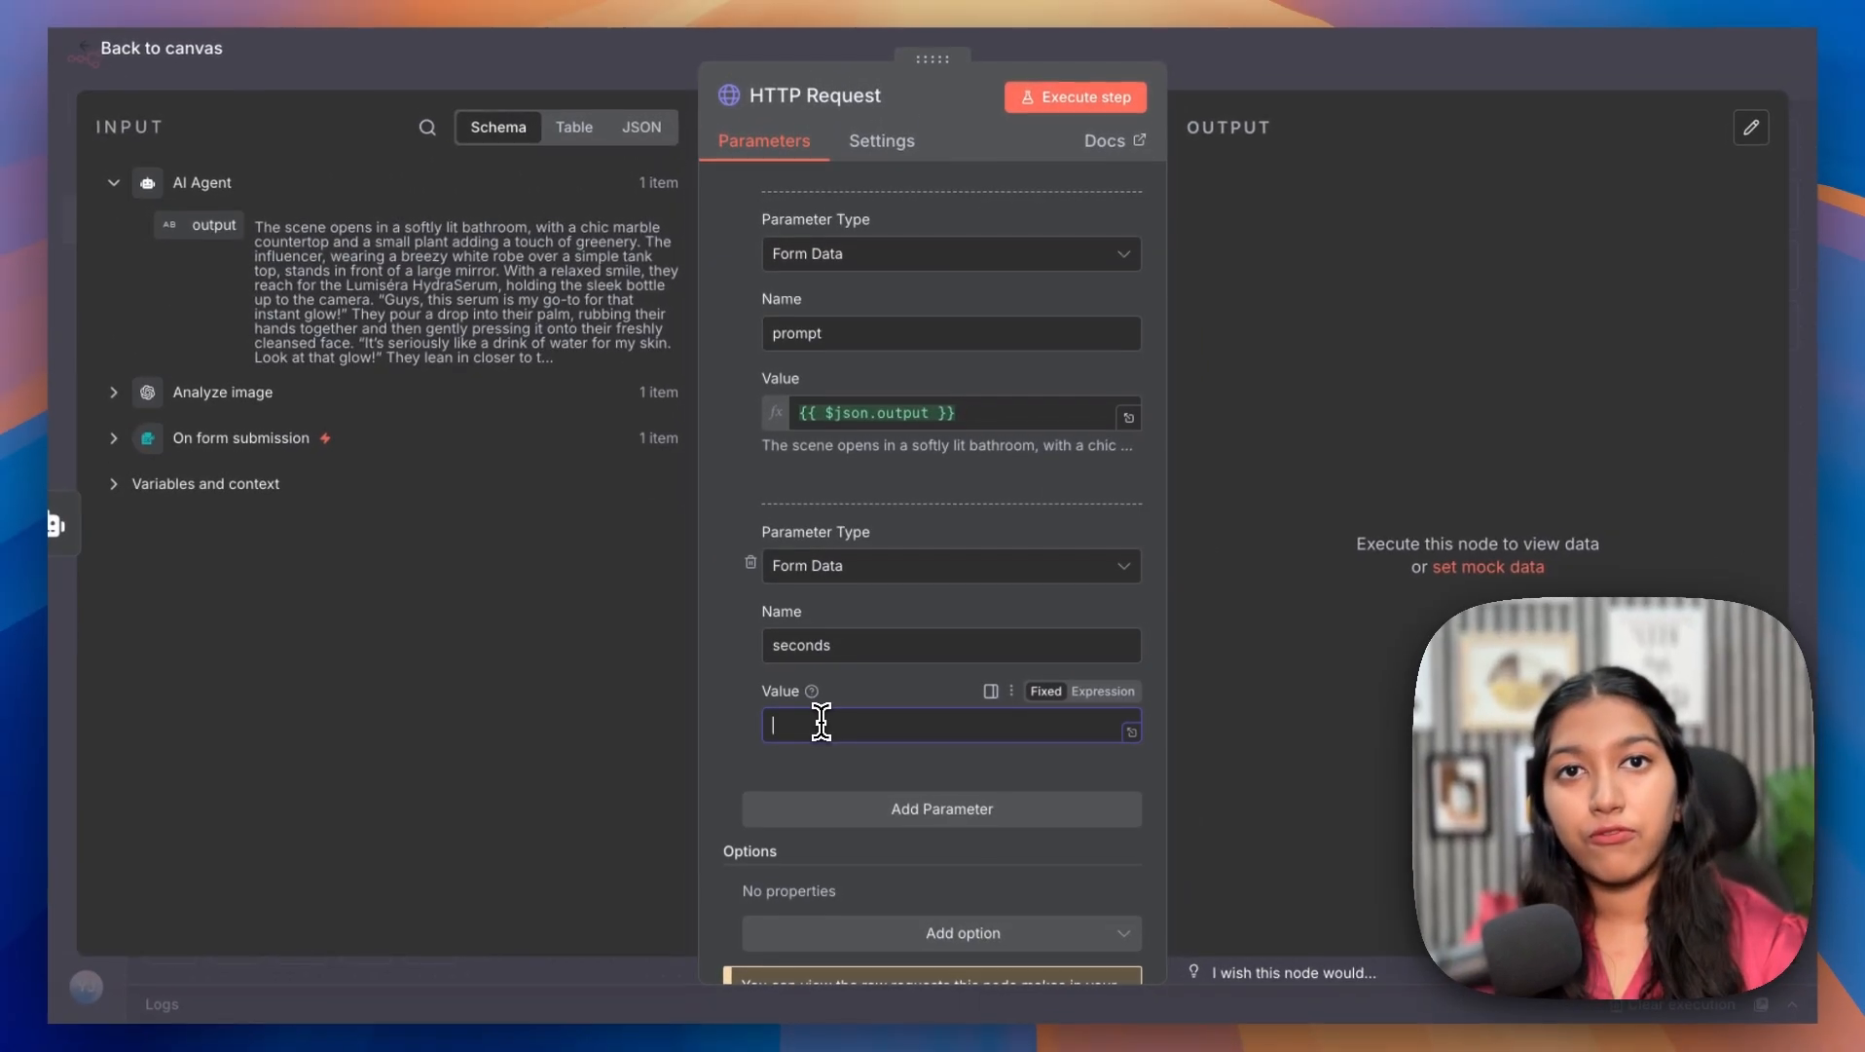
text(12)
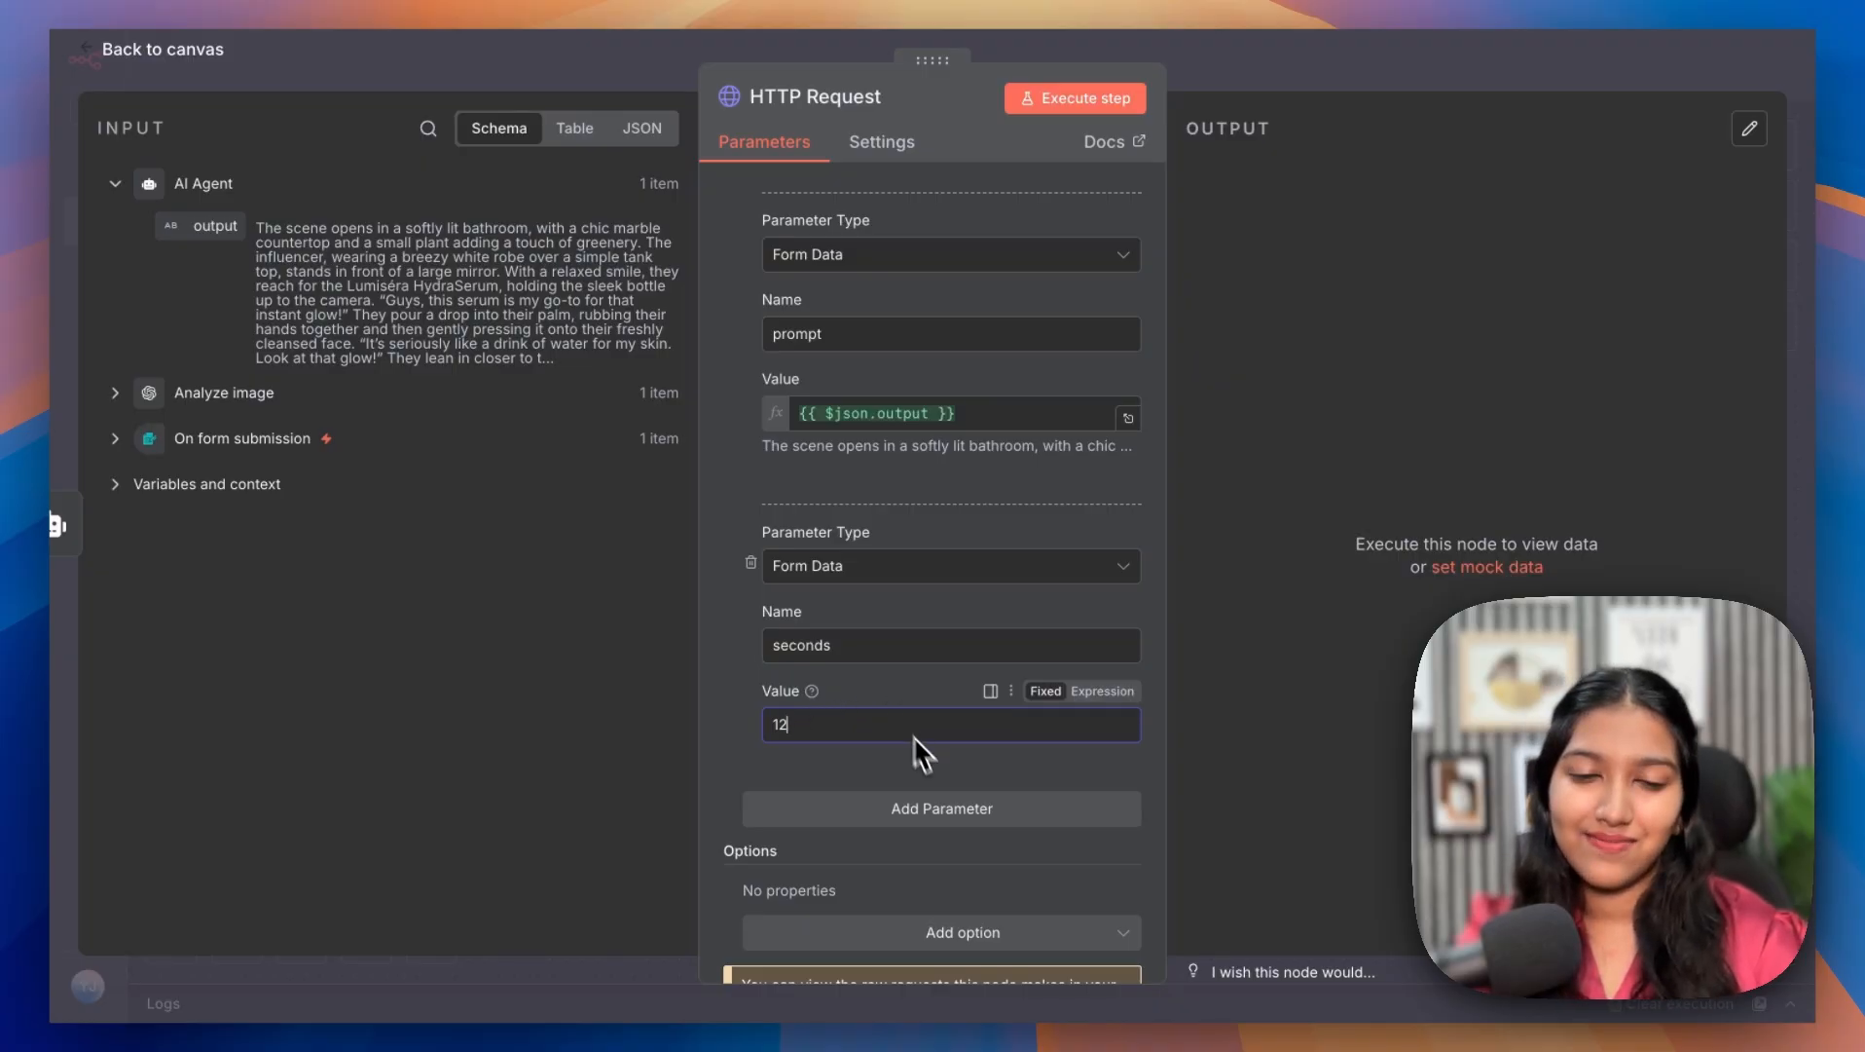
- Add a fourth form-data body parameter with the name size and the value 720x1280
click(963, 813)
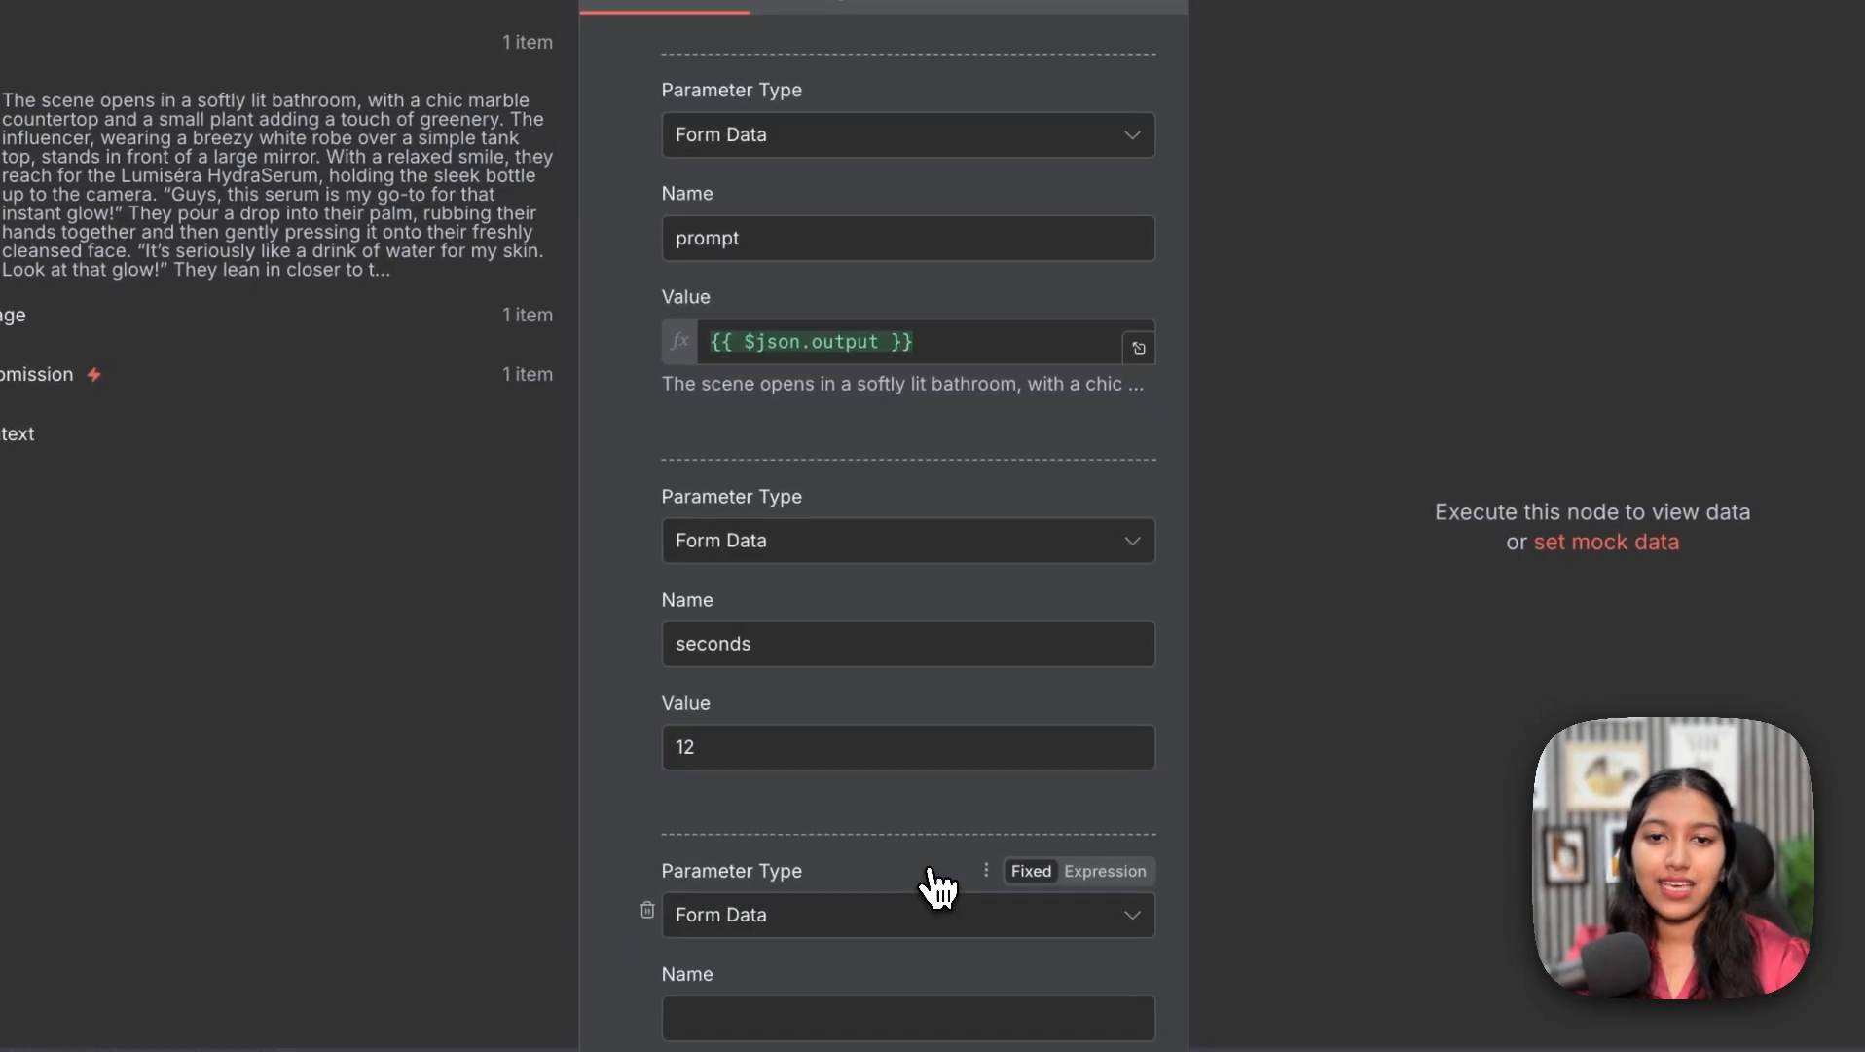
scroll(964, 816, down, 4)
click(799, 548)
text(s)
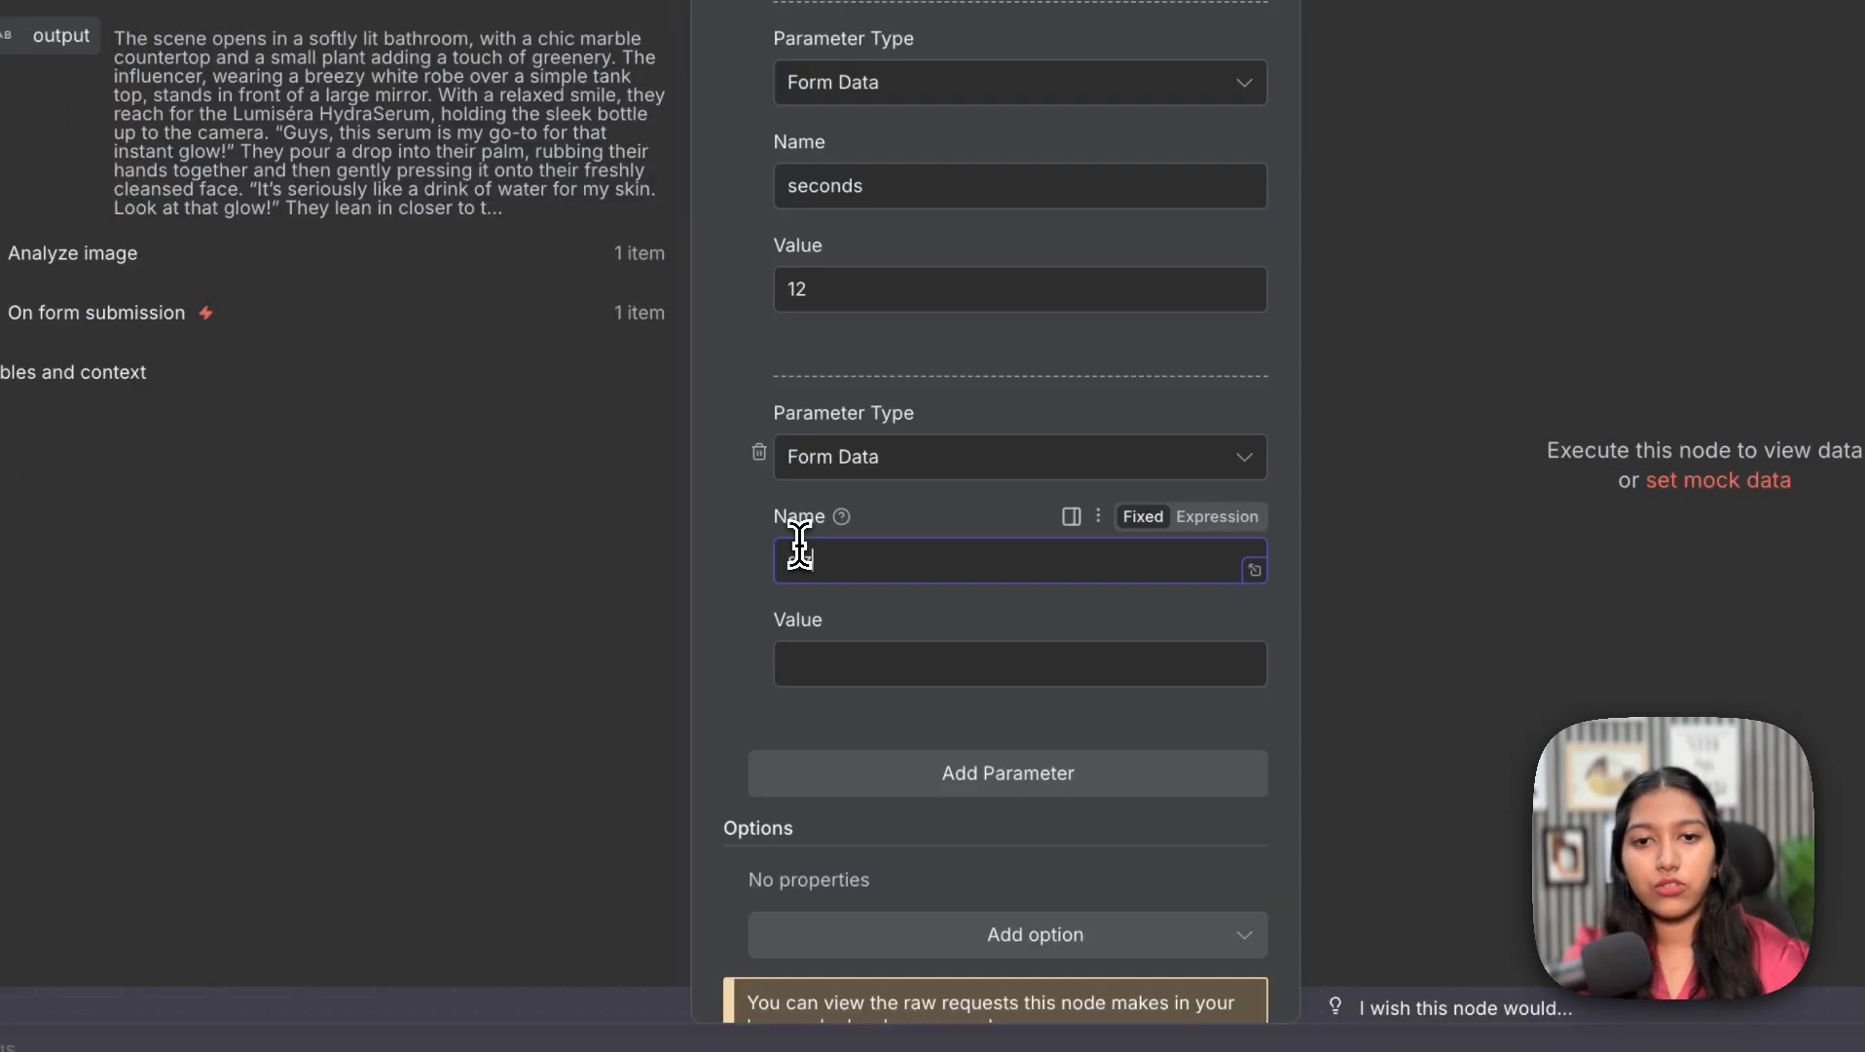
text(ize)
click(807, 664)
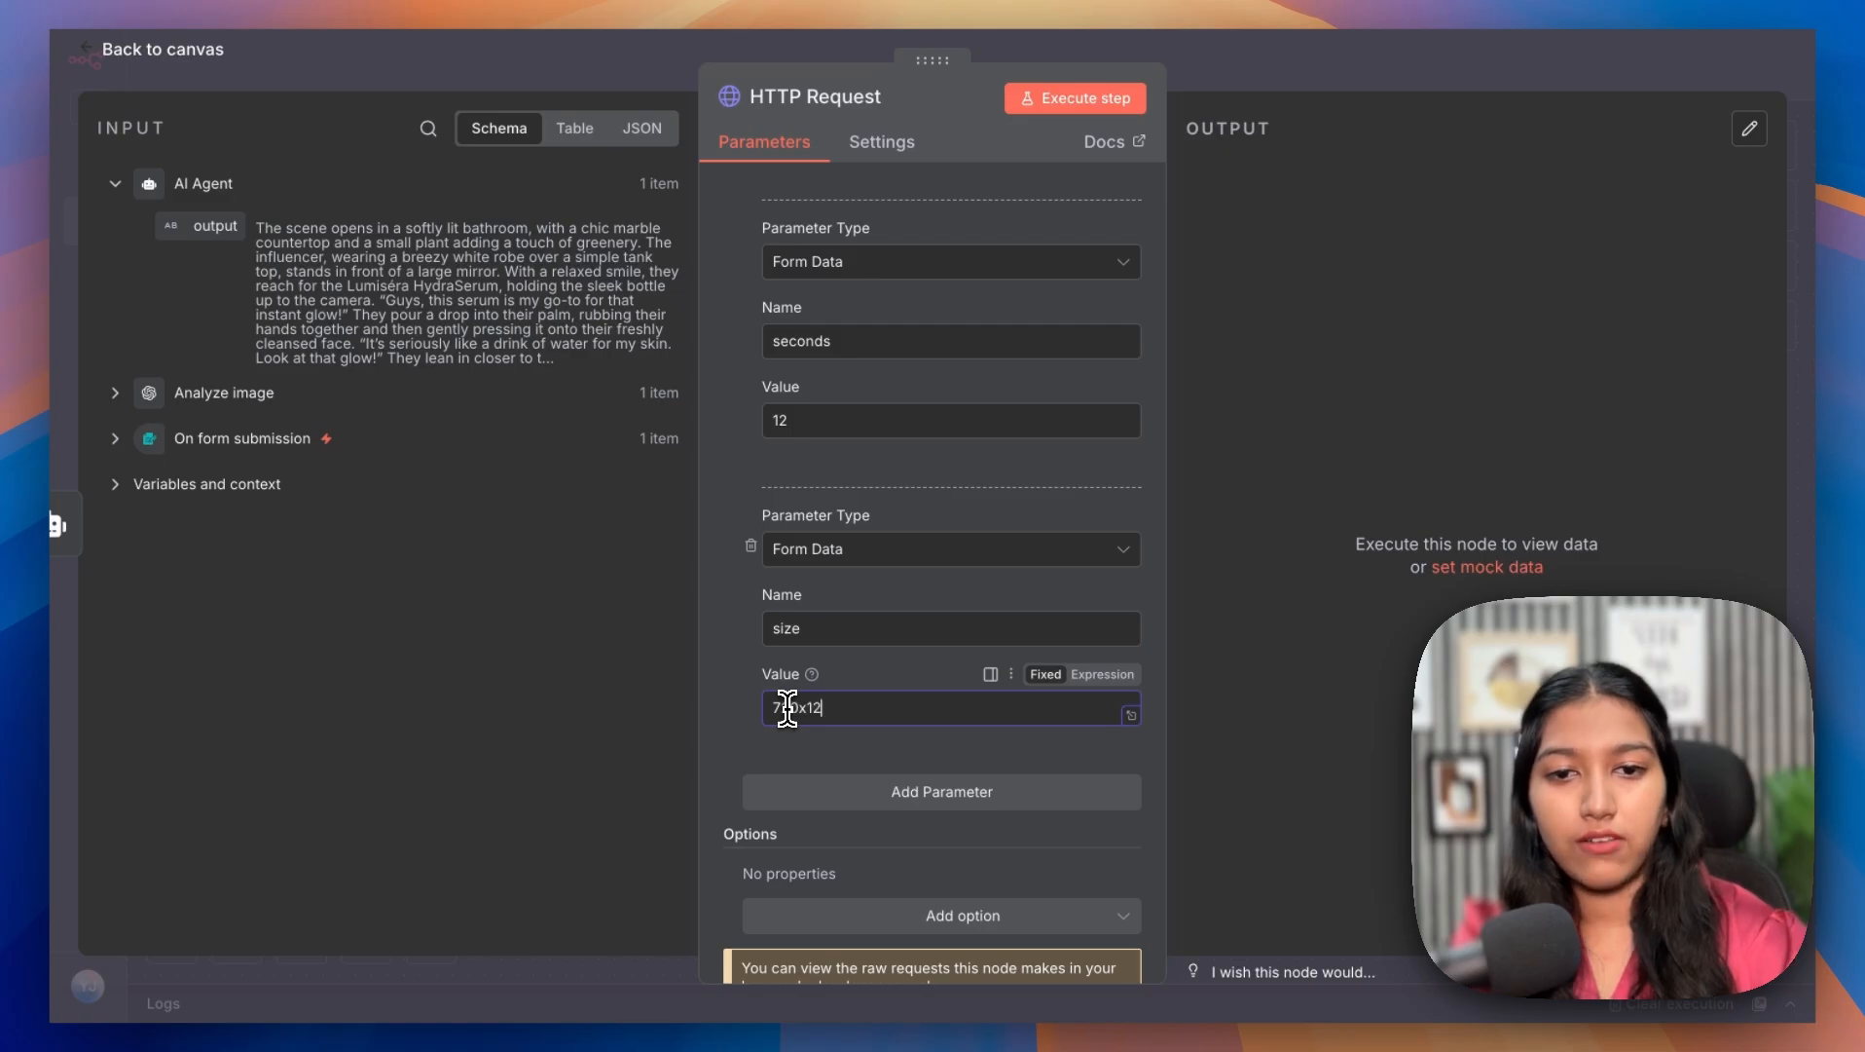
text(0)
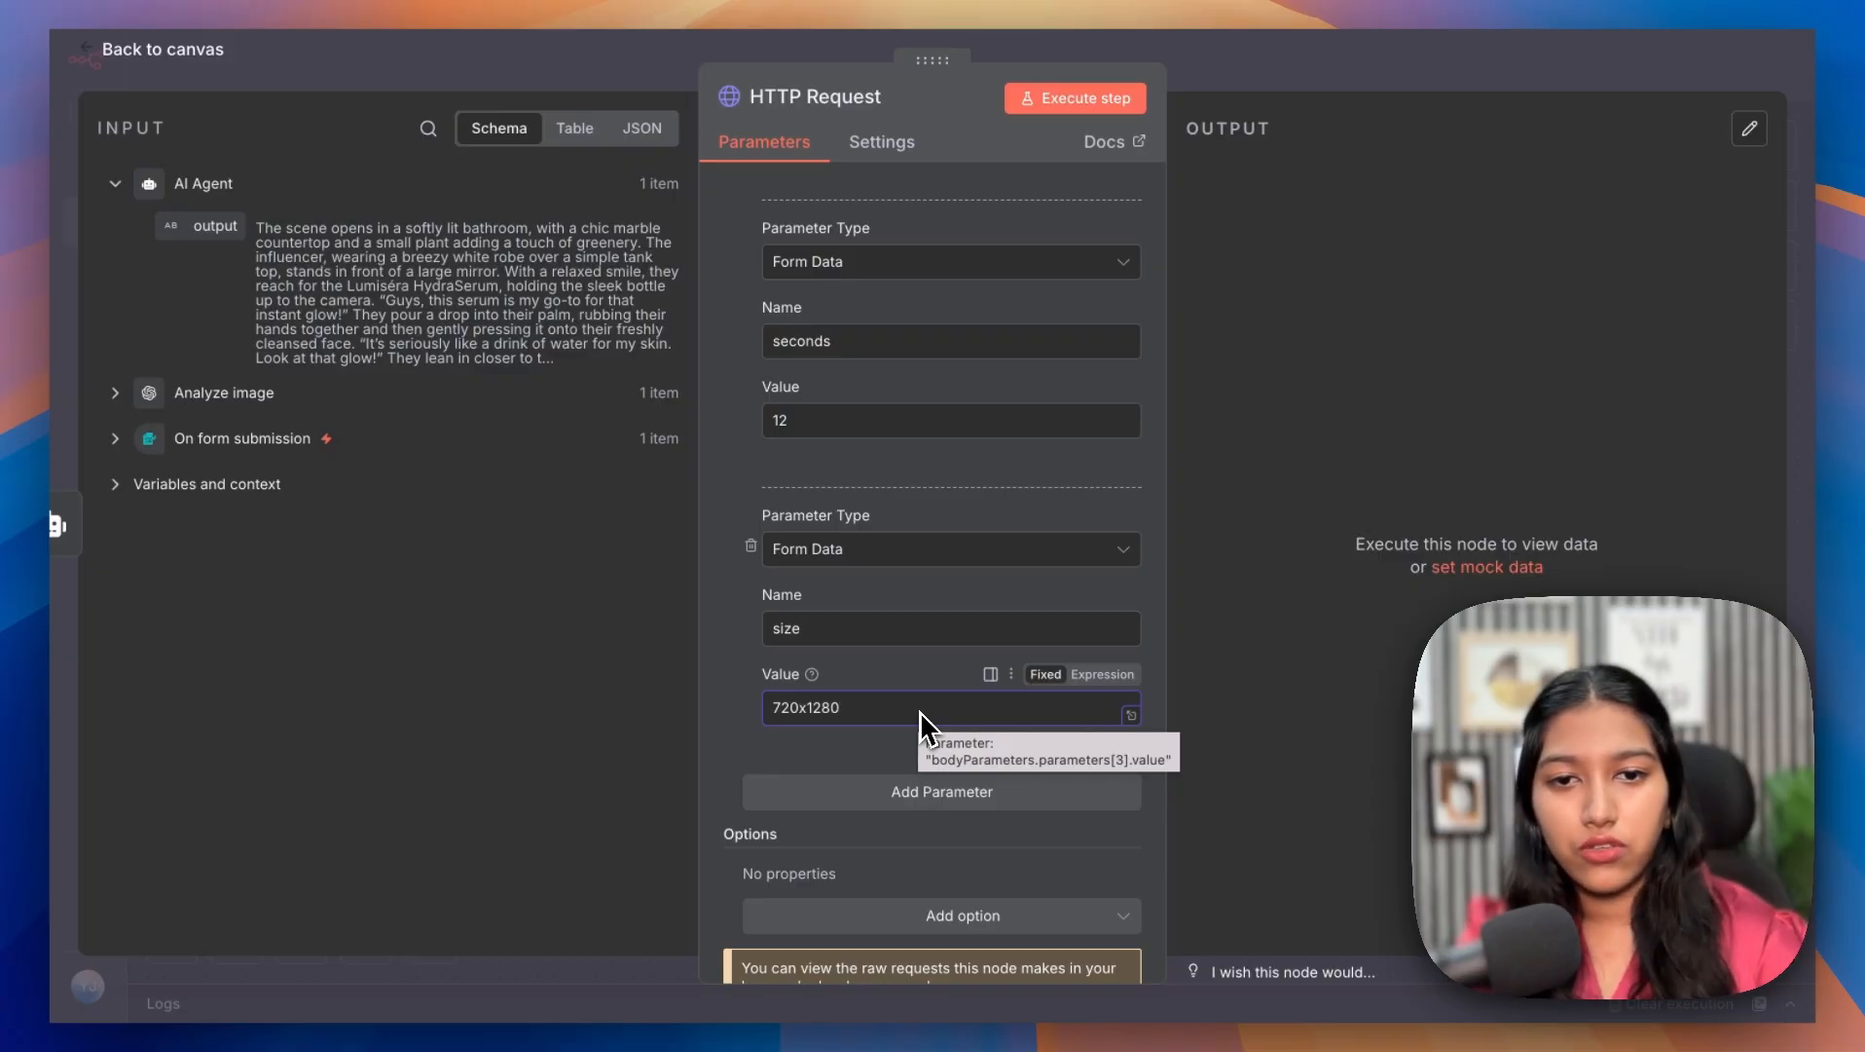
- Add a body parameter named input_reference of type n8n Binary File, with image as its input data field name
scroll(920, 710, down, 1)
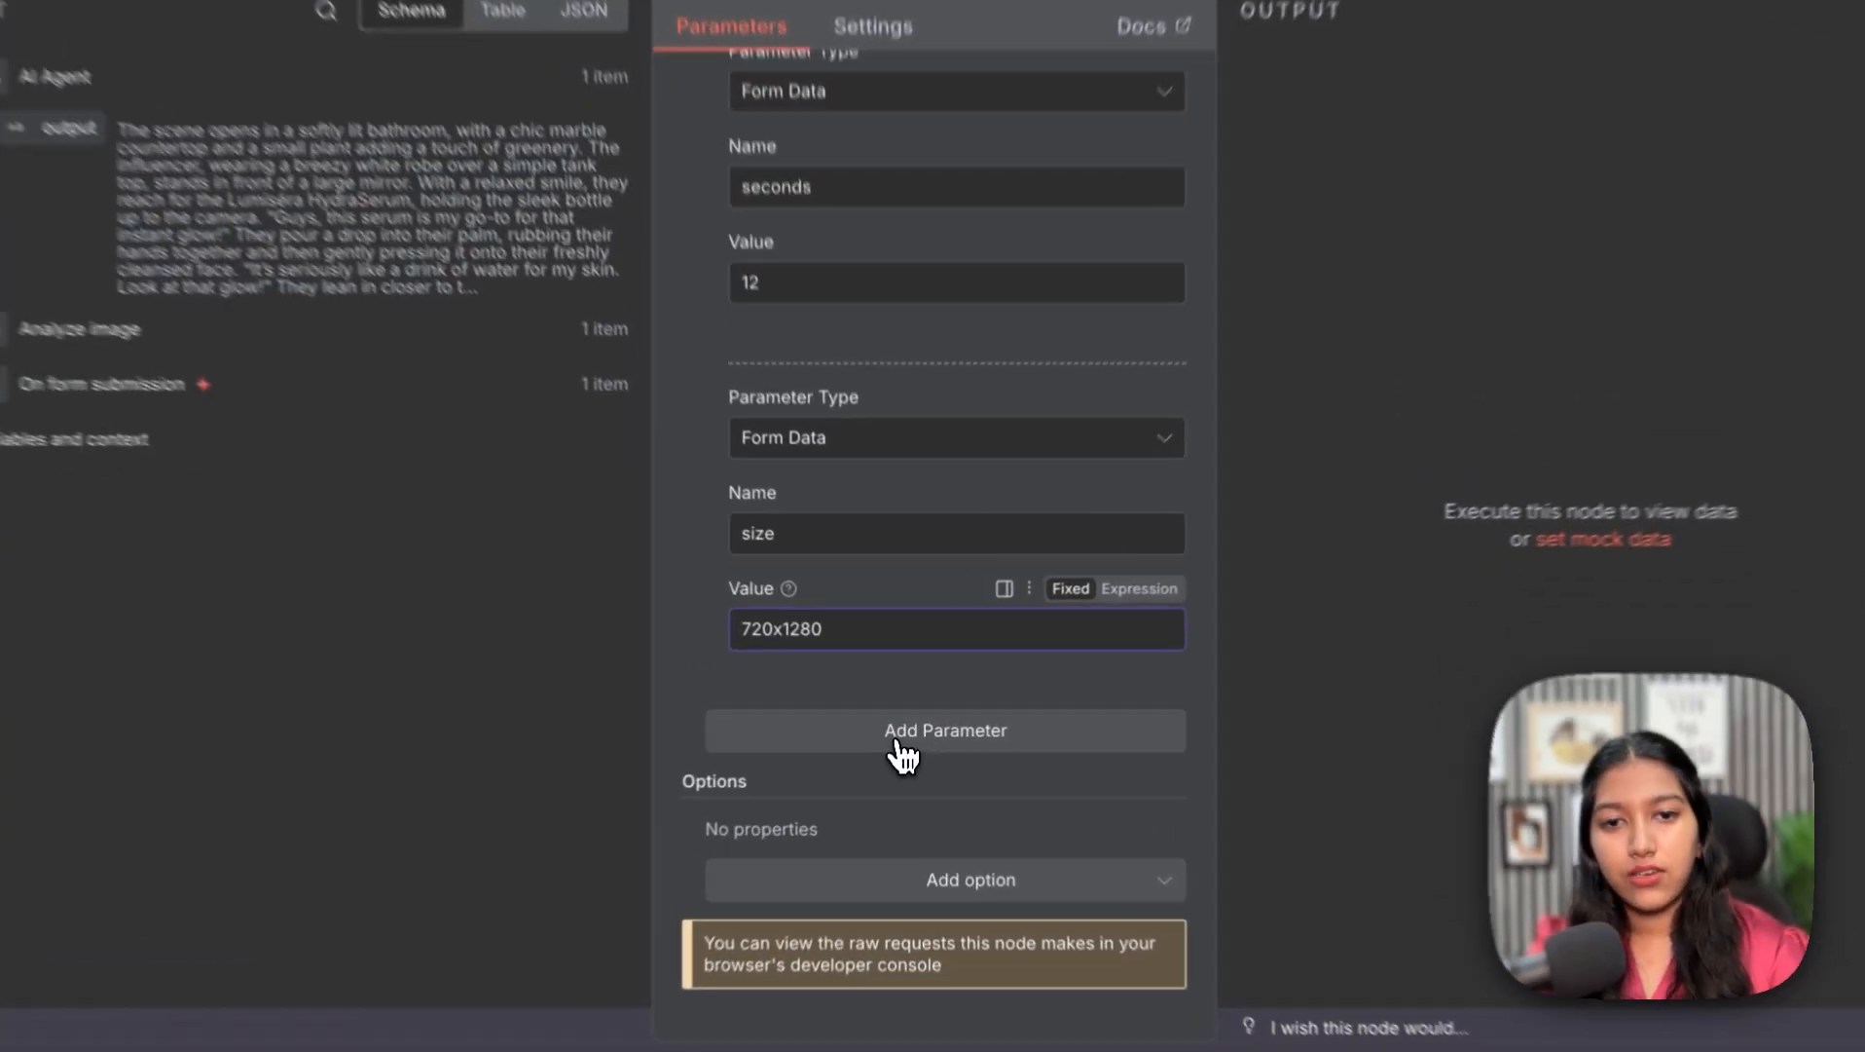
click(904, 736)
scroll(896, 778, down, 3)
click(876, 567)
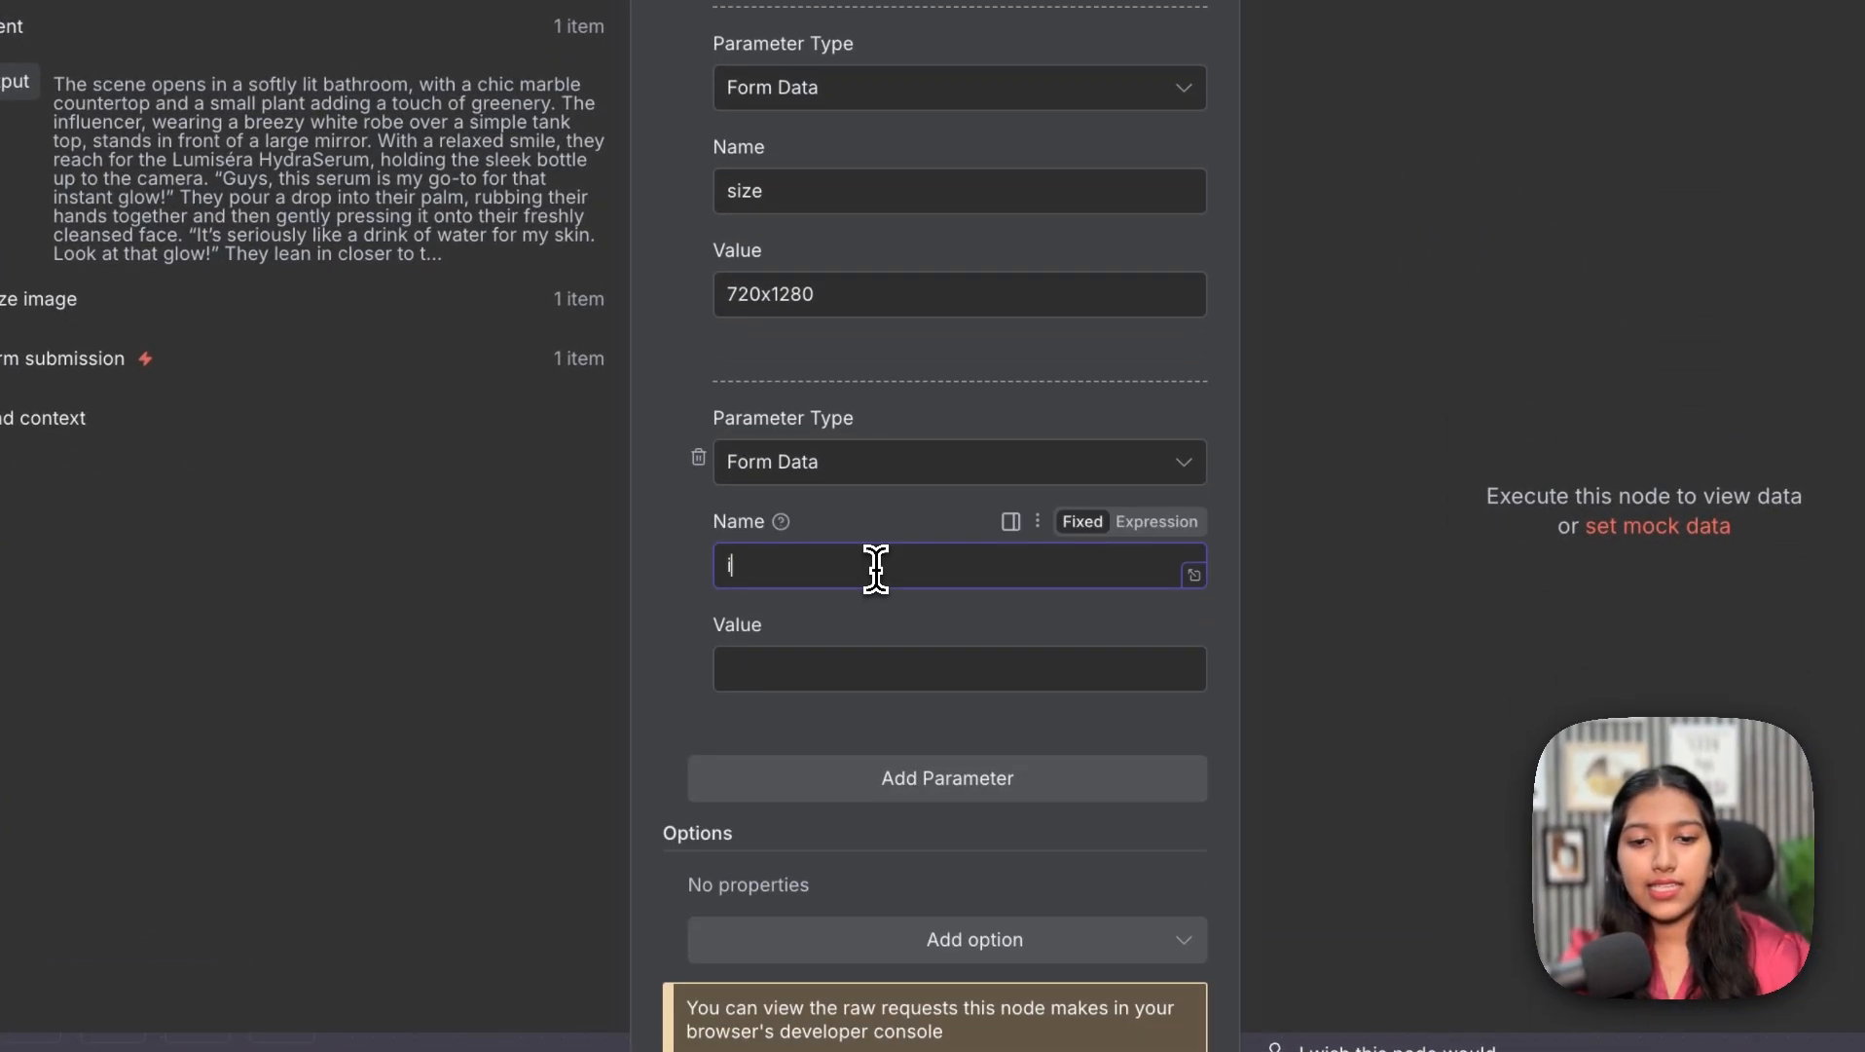
text(input_i)
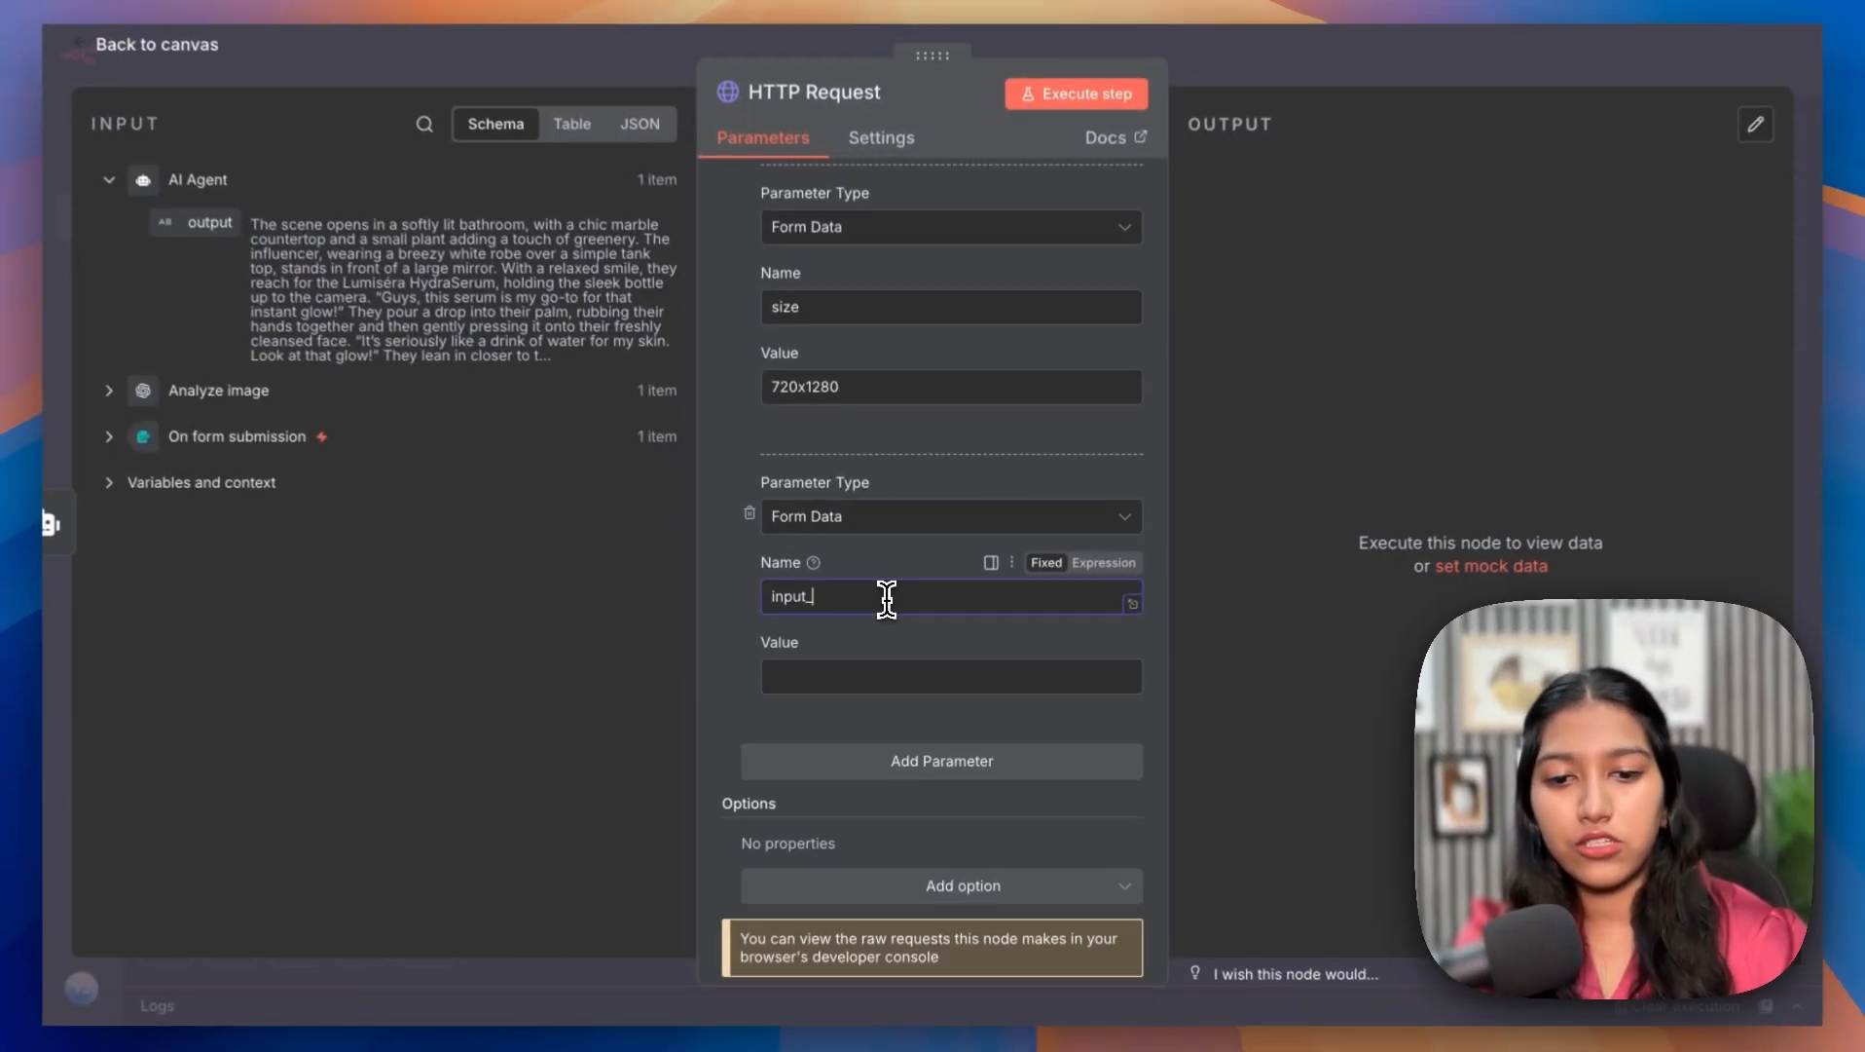
text(eference)
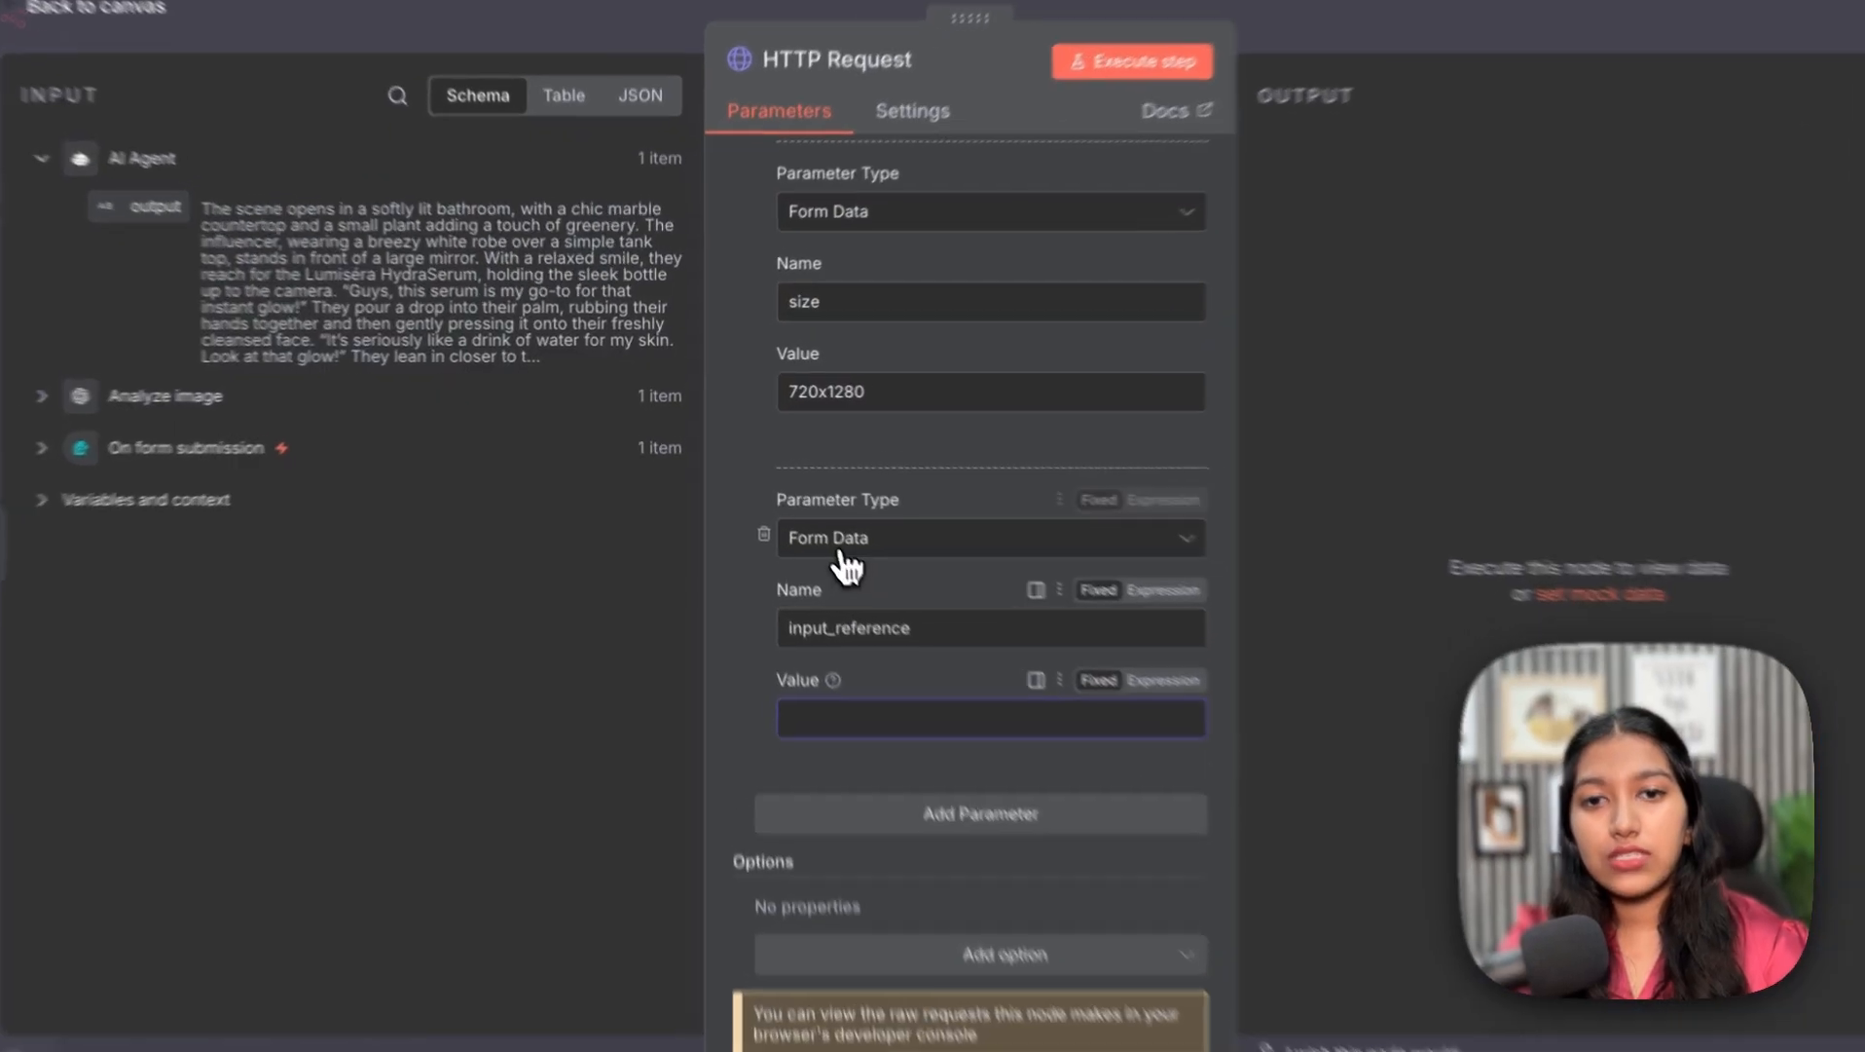
click(824, 522)
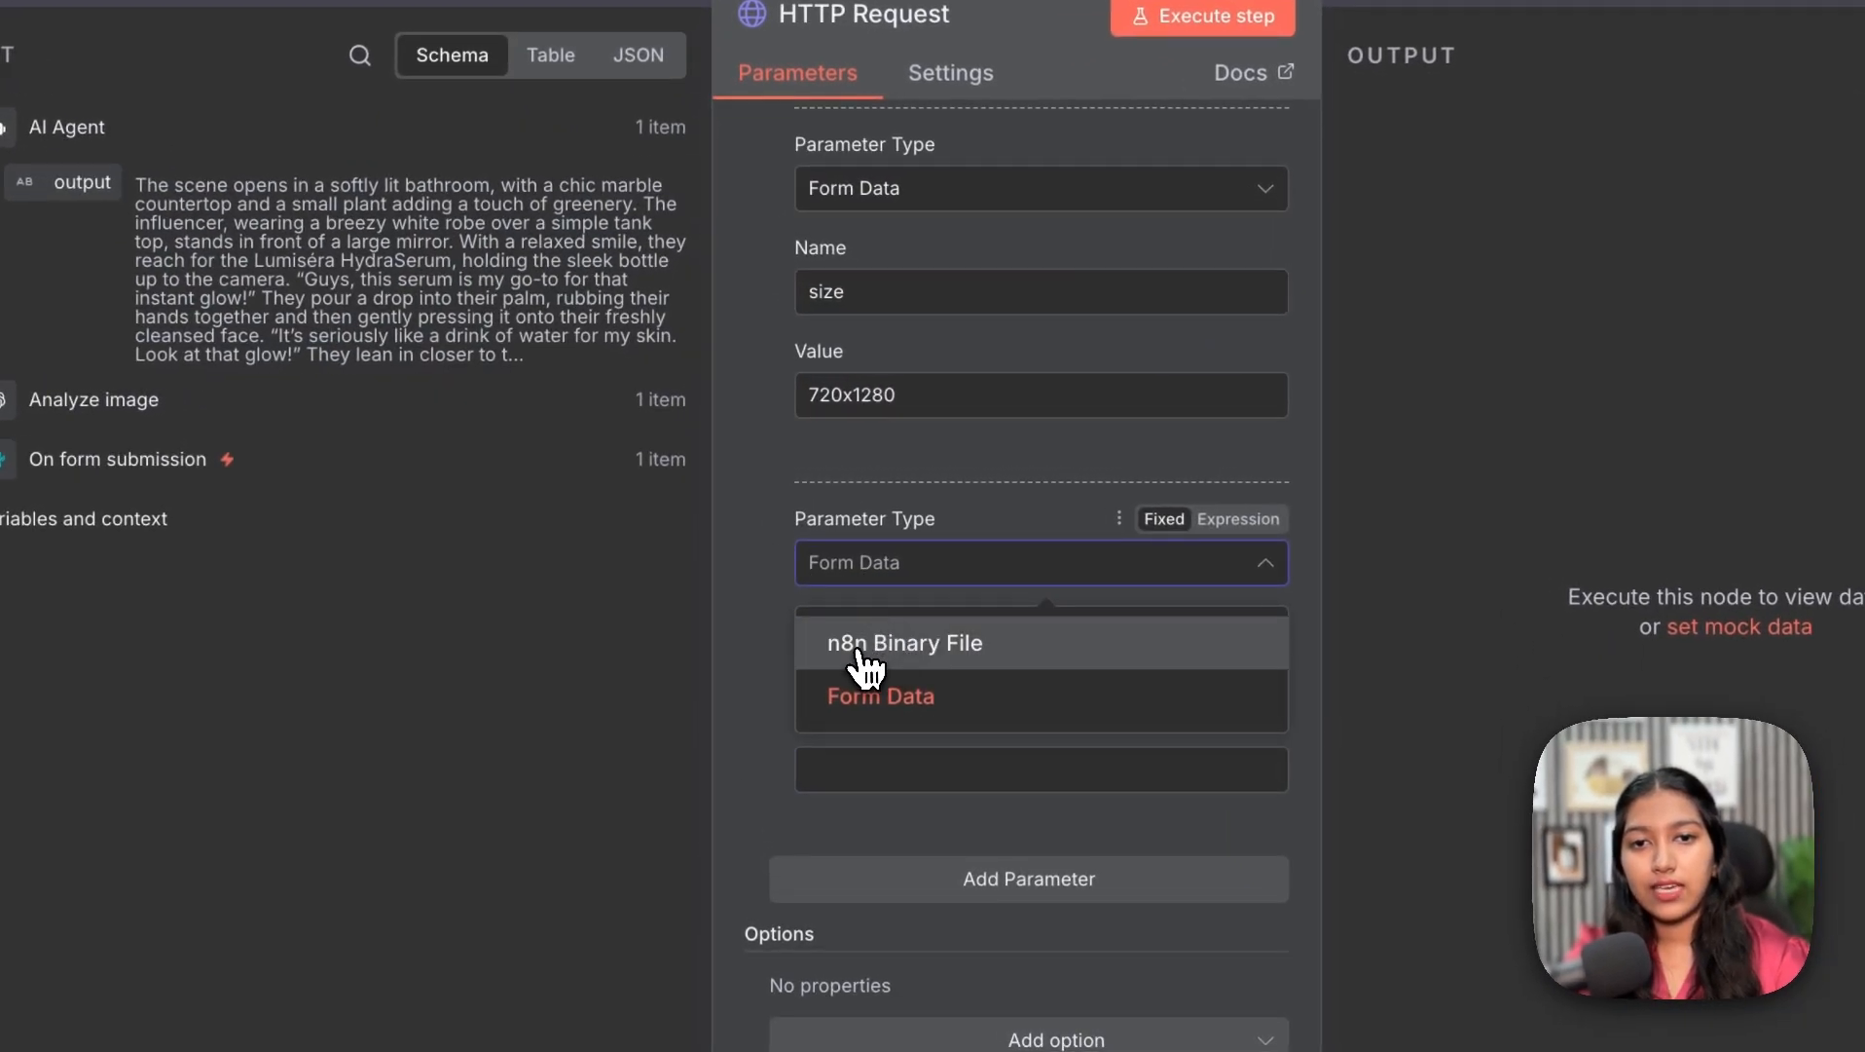
click(908, 647)
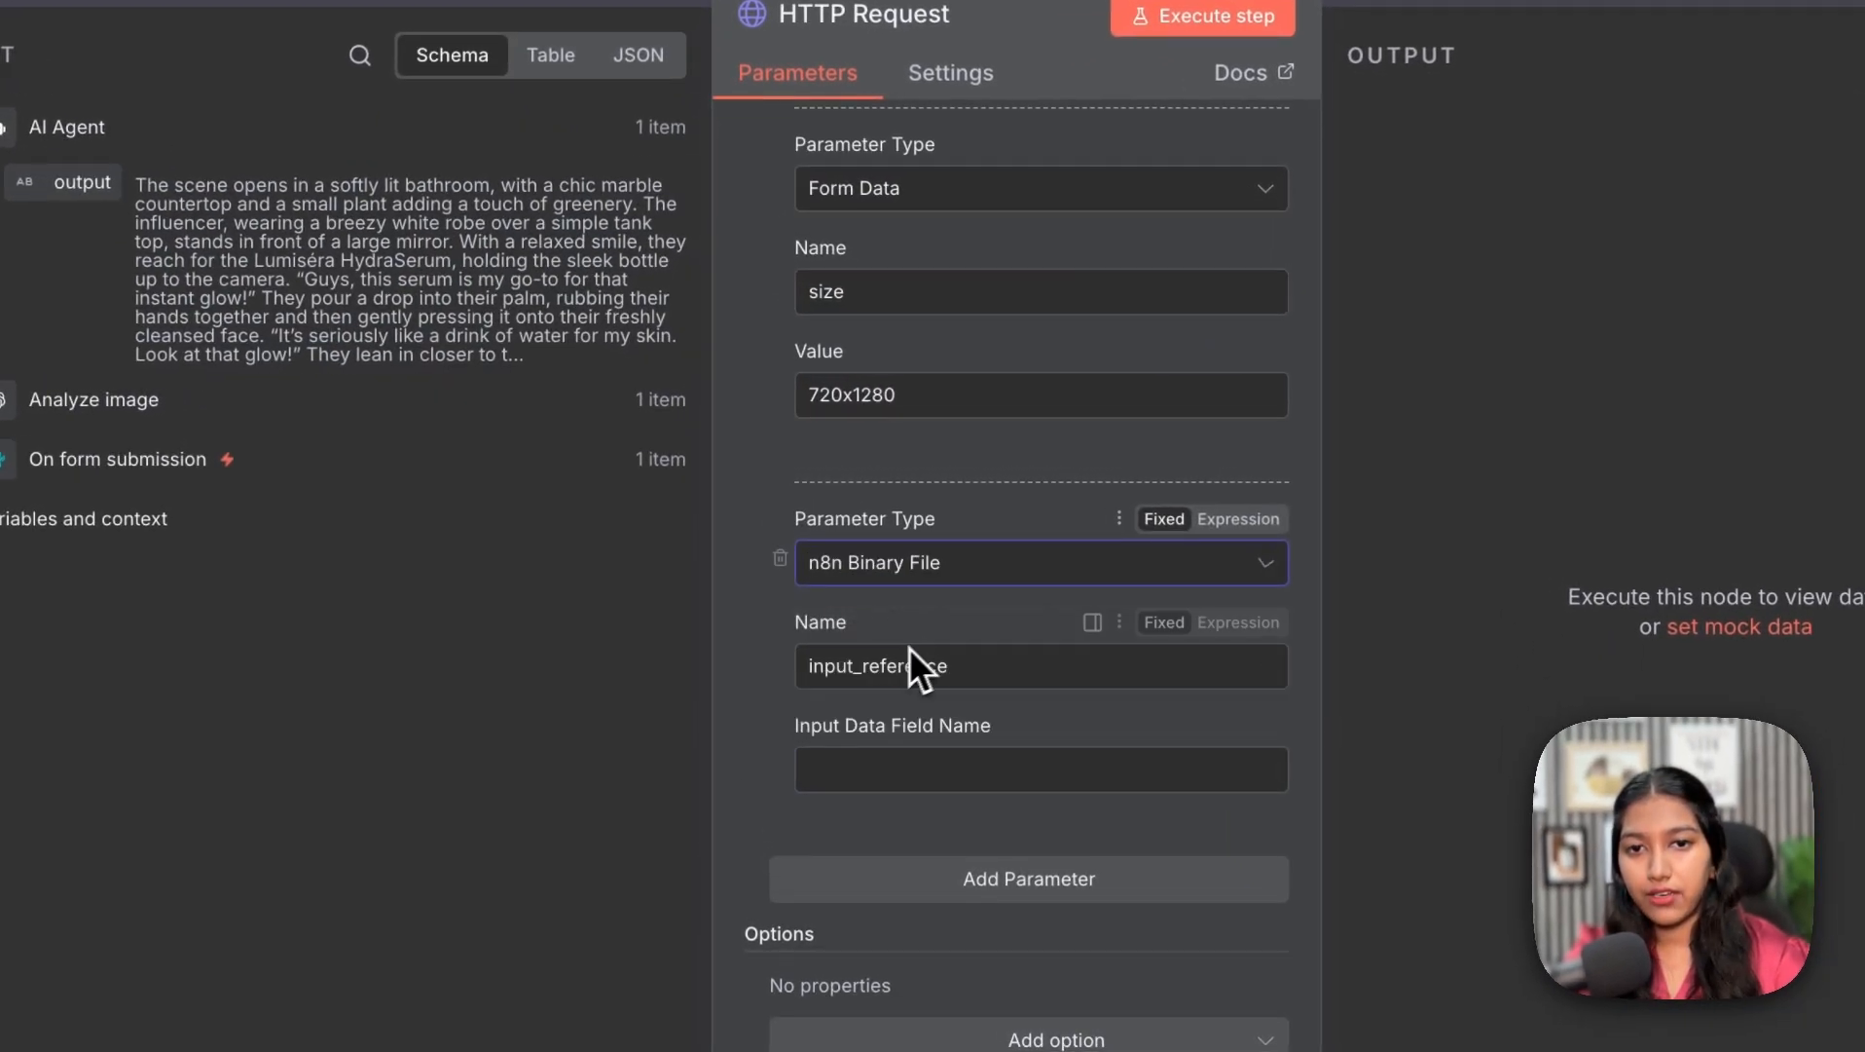
click(980, 774)
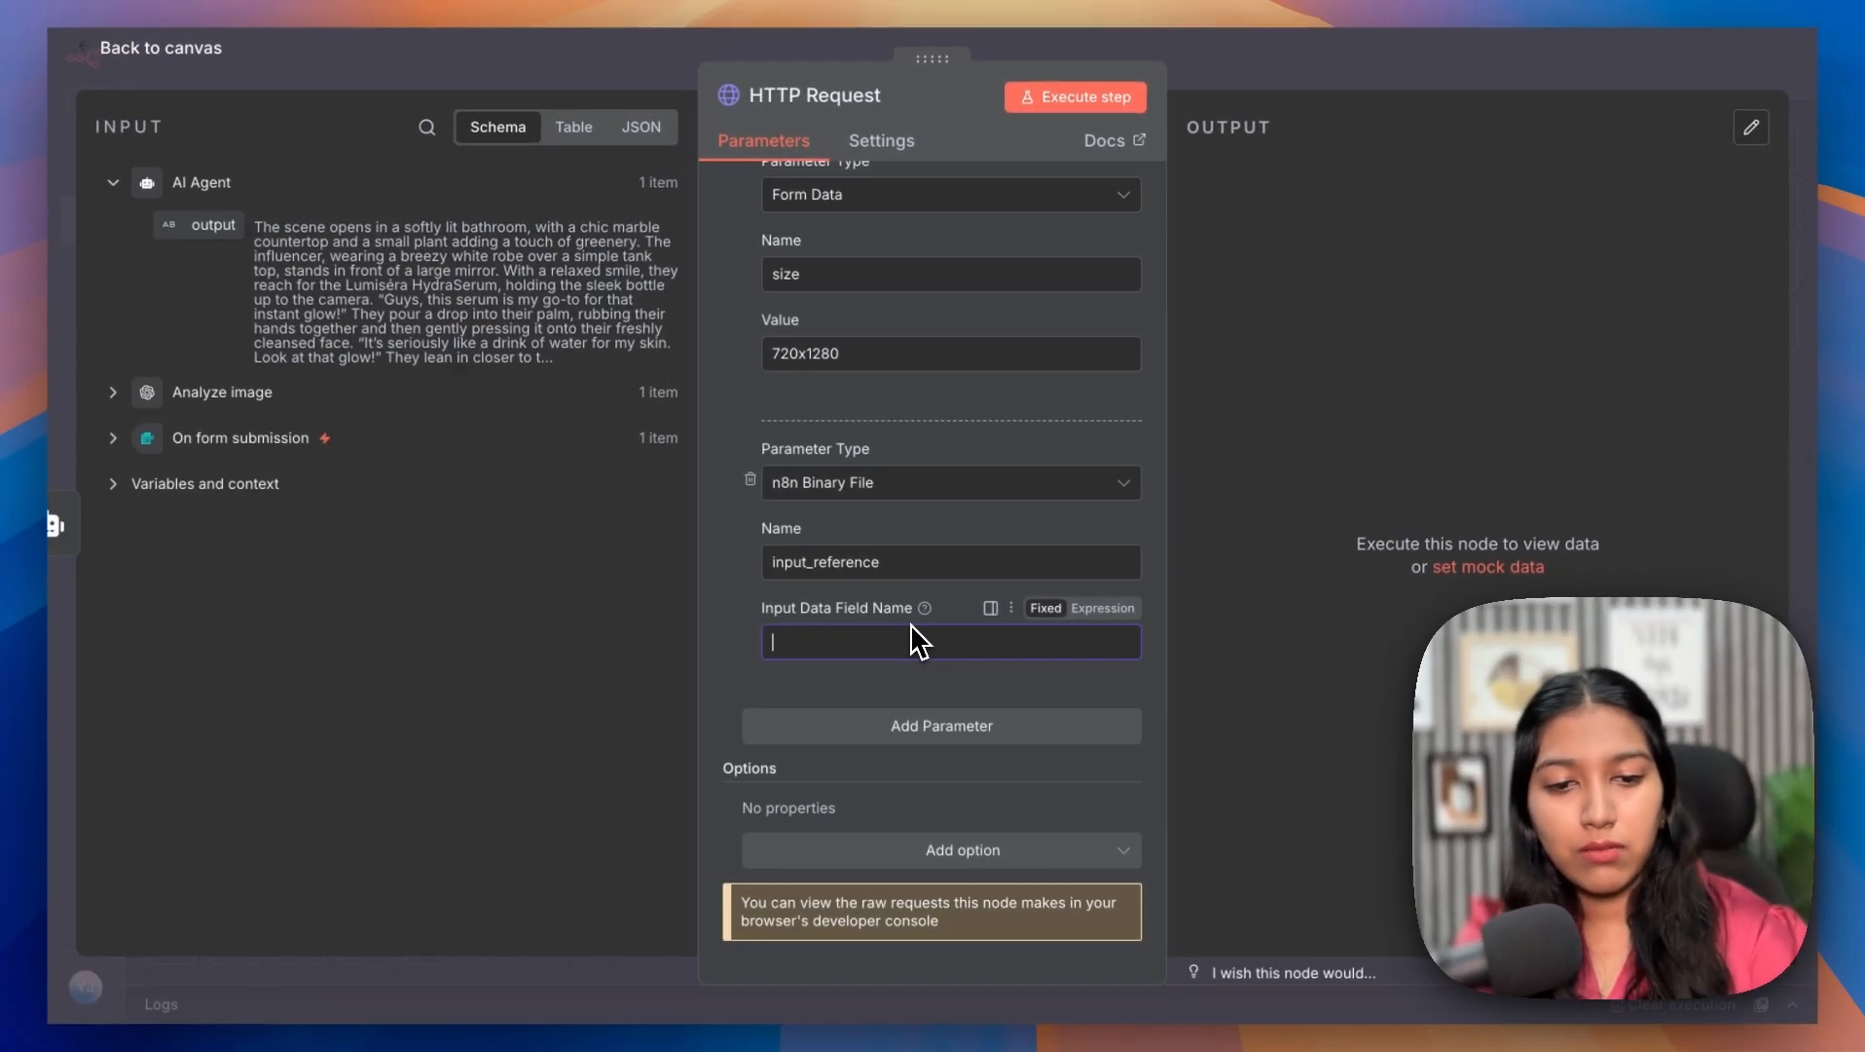
text(image)
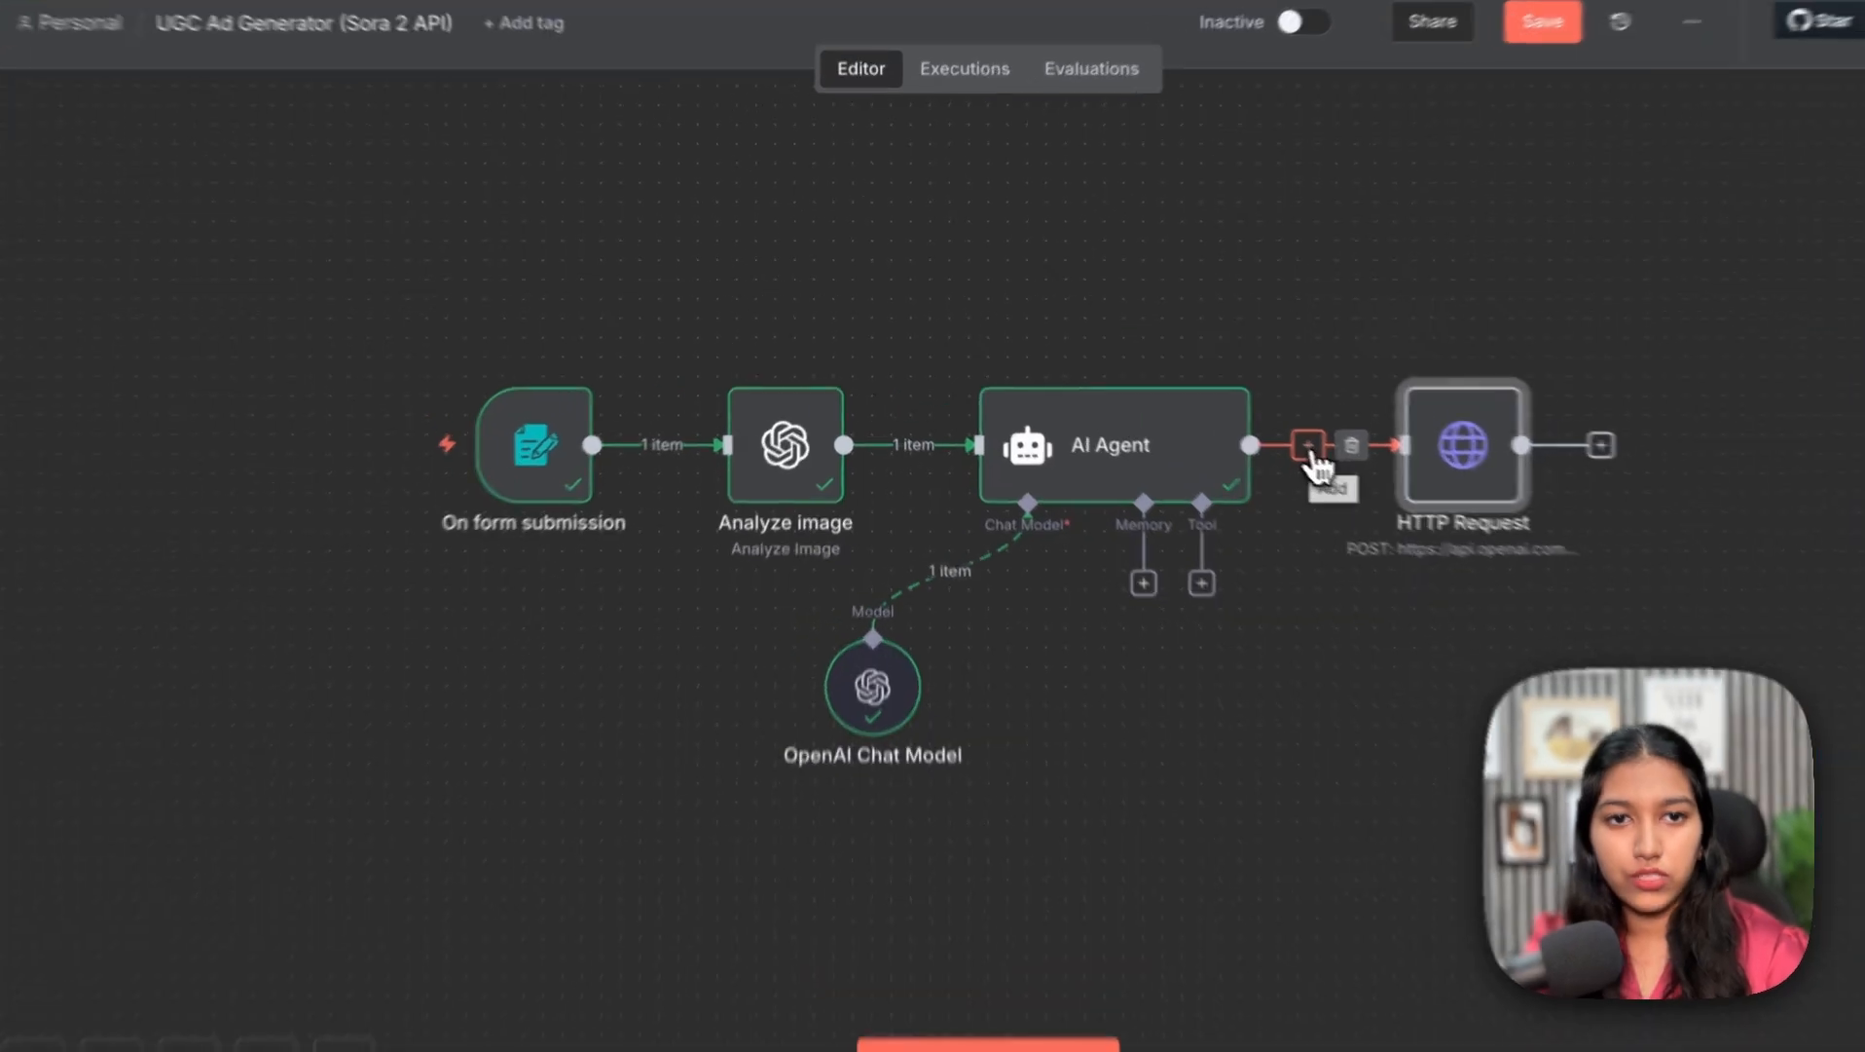
- Insert a Code in JavaScript node between the AI Agent and the HTTP Request nodes
click(1239, 417)
text(cpd)
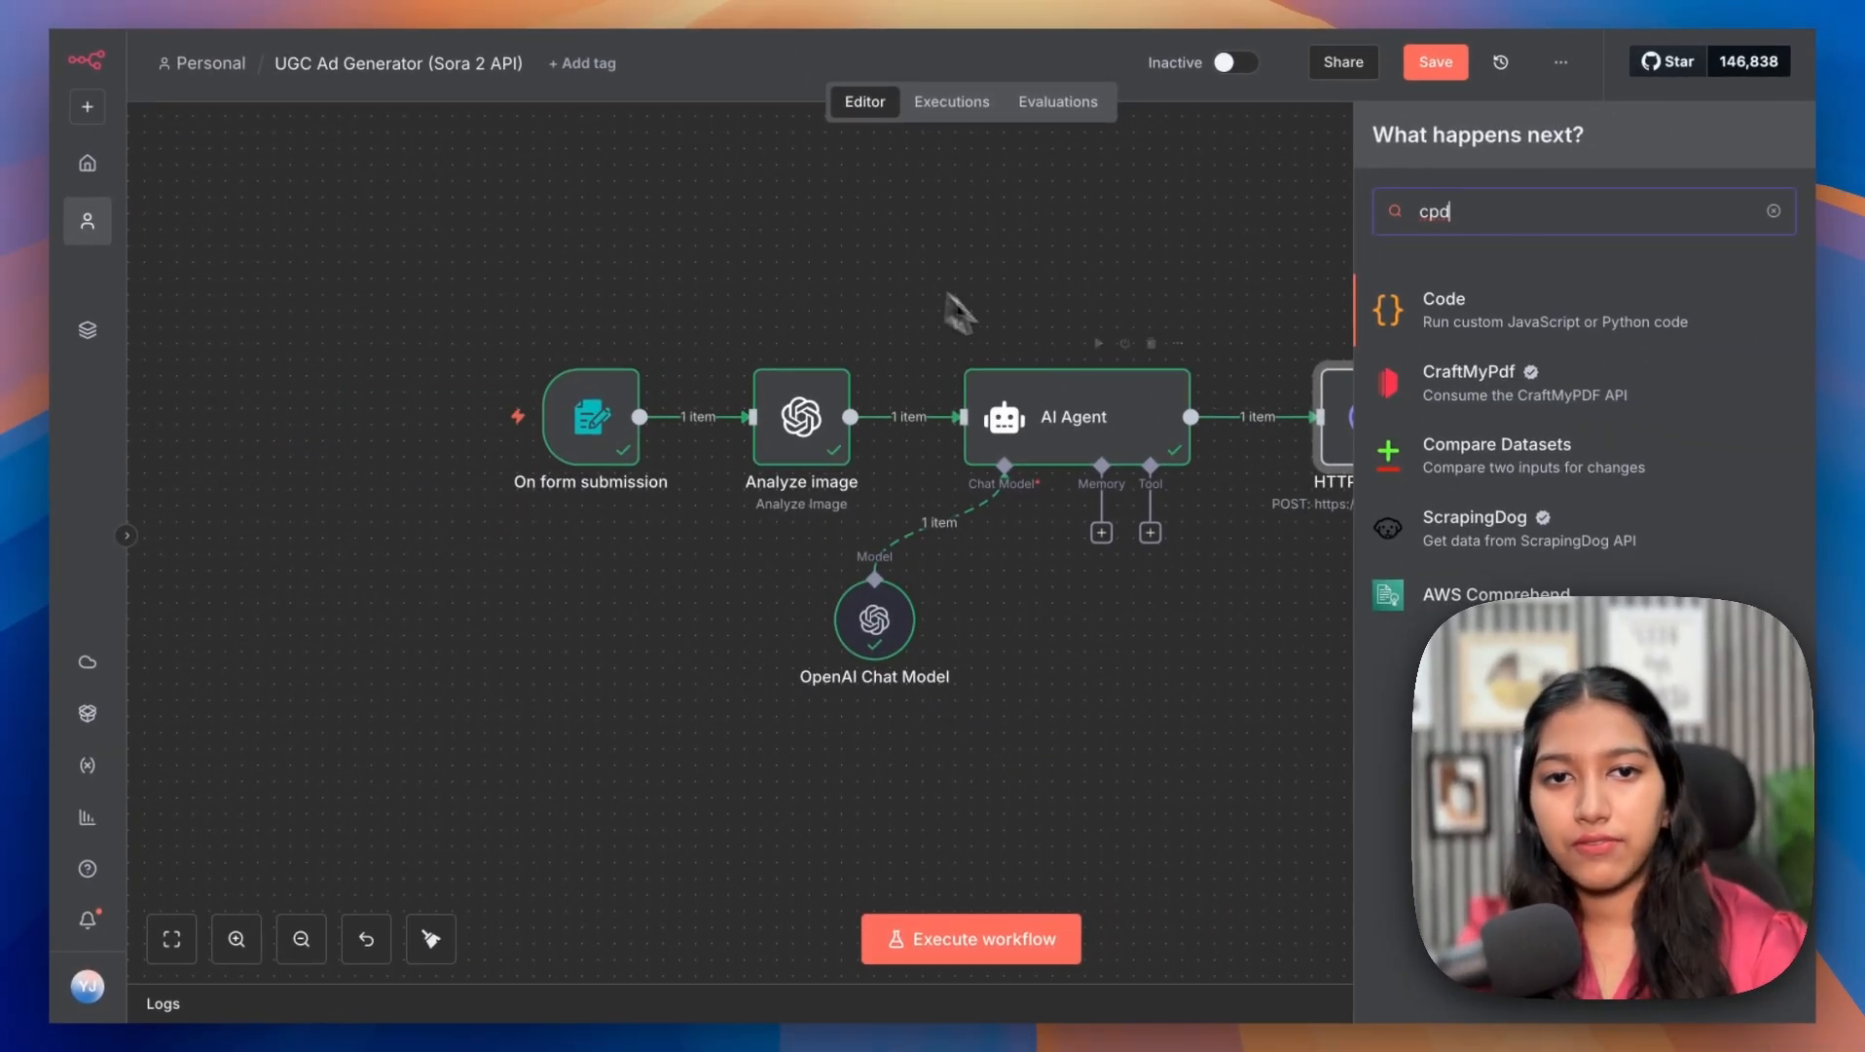
scroll(1061, 370, right, 2)
scroll(1034, 363, right, 1)
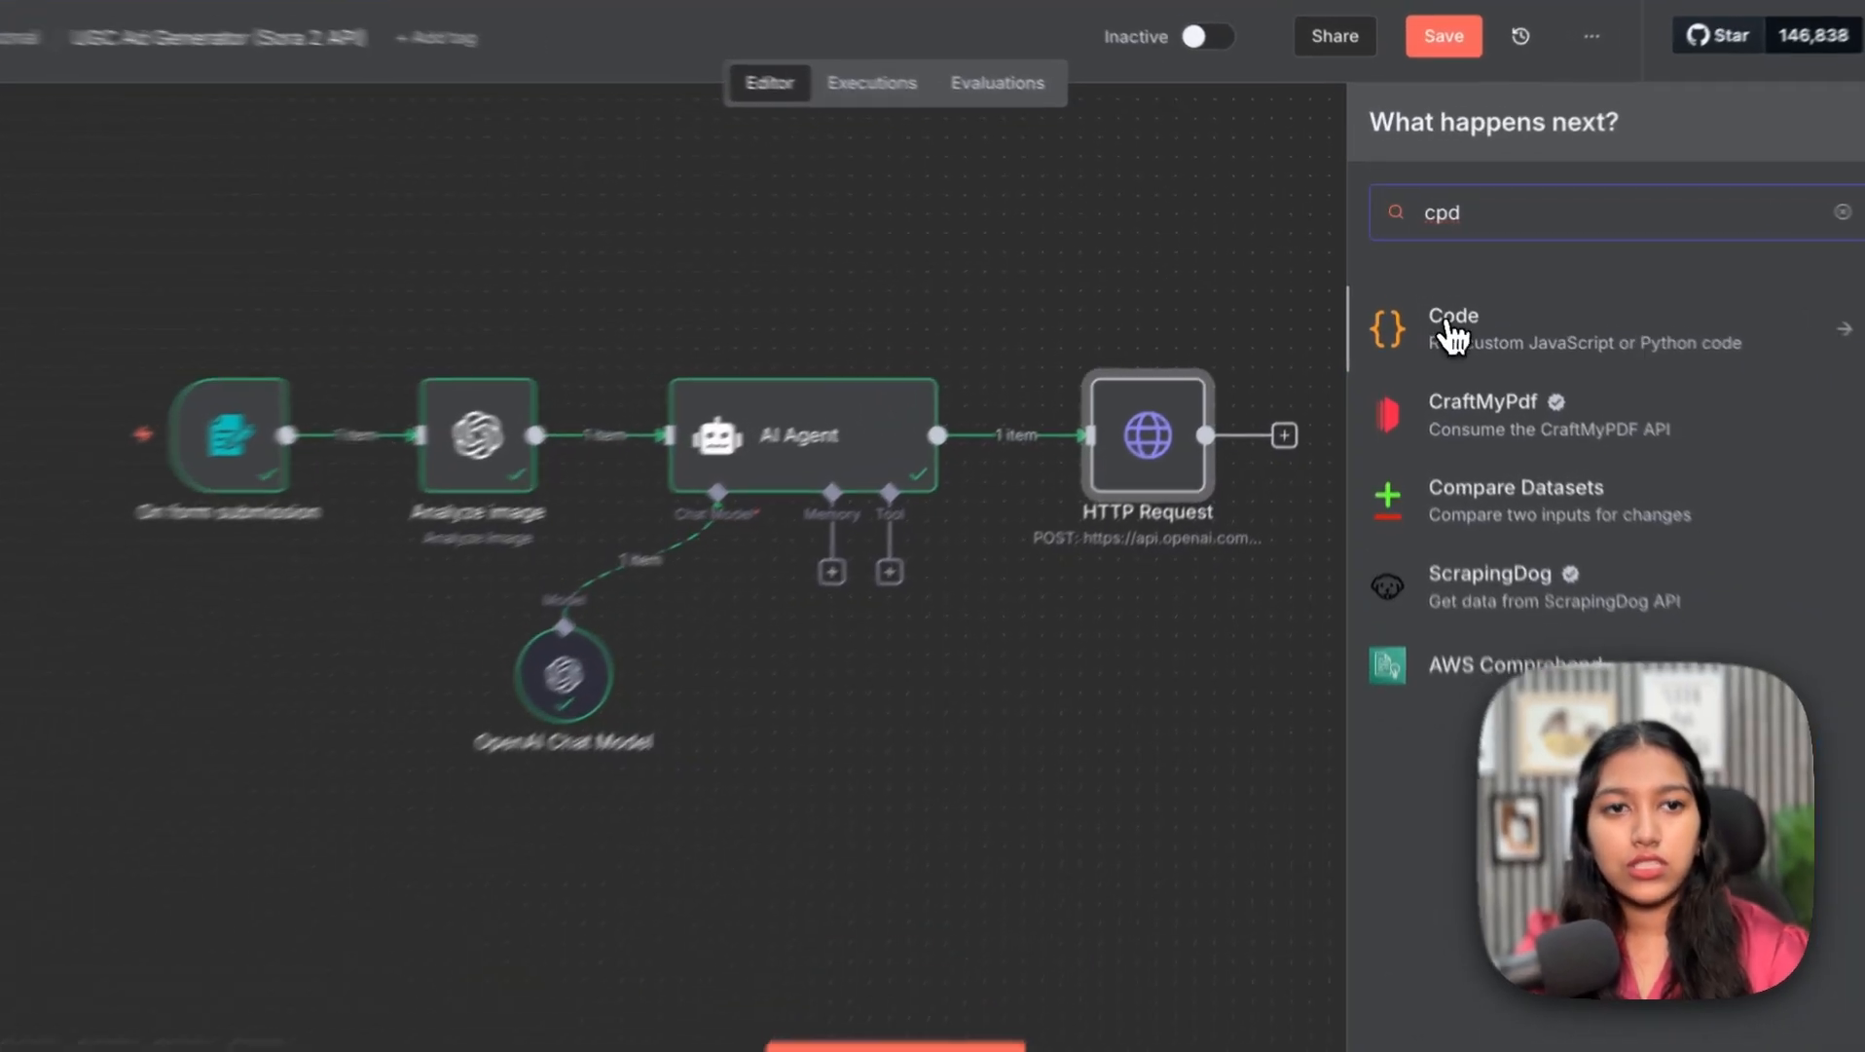
click(1451, 331)
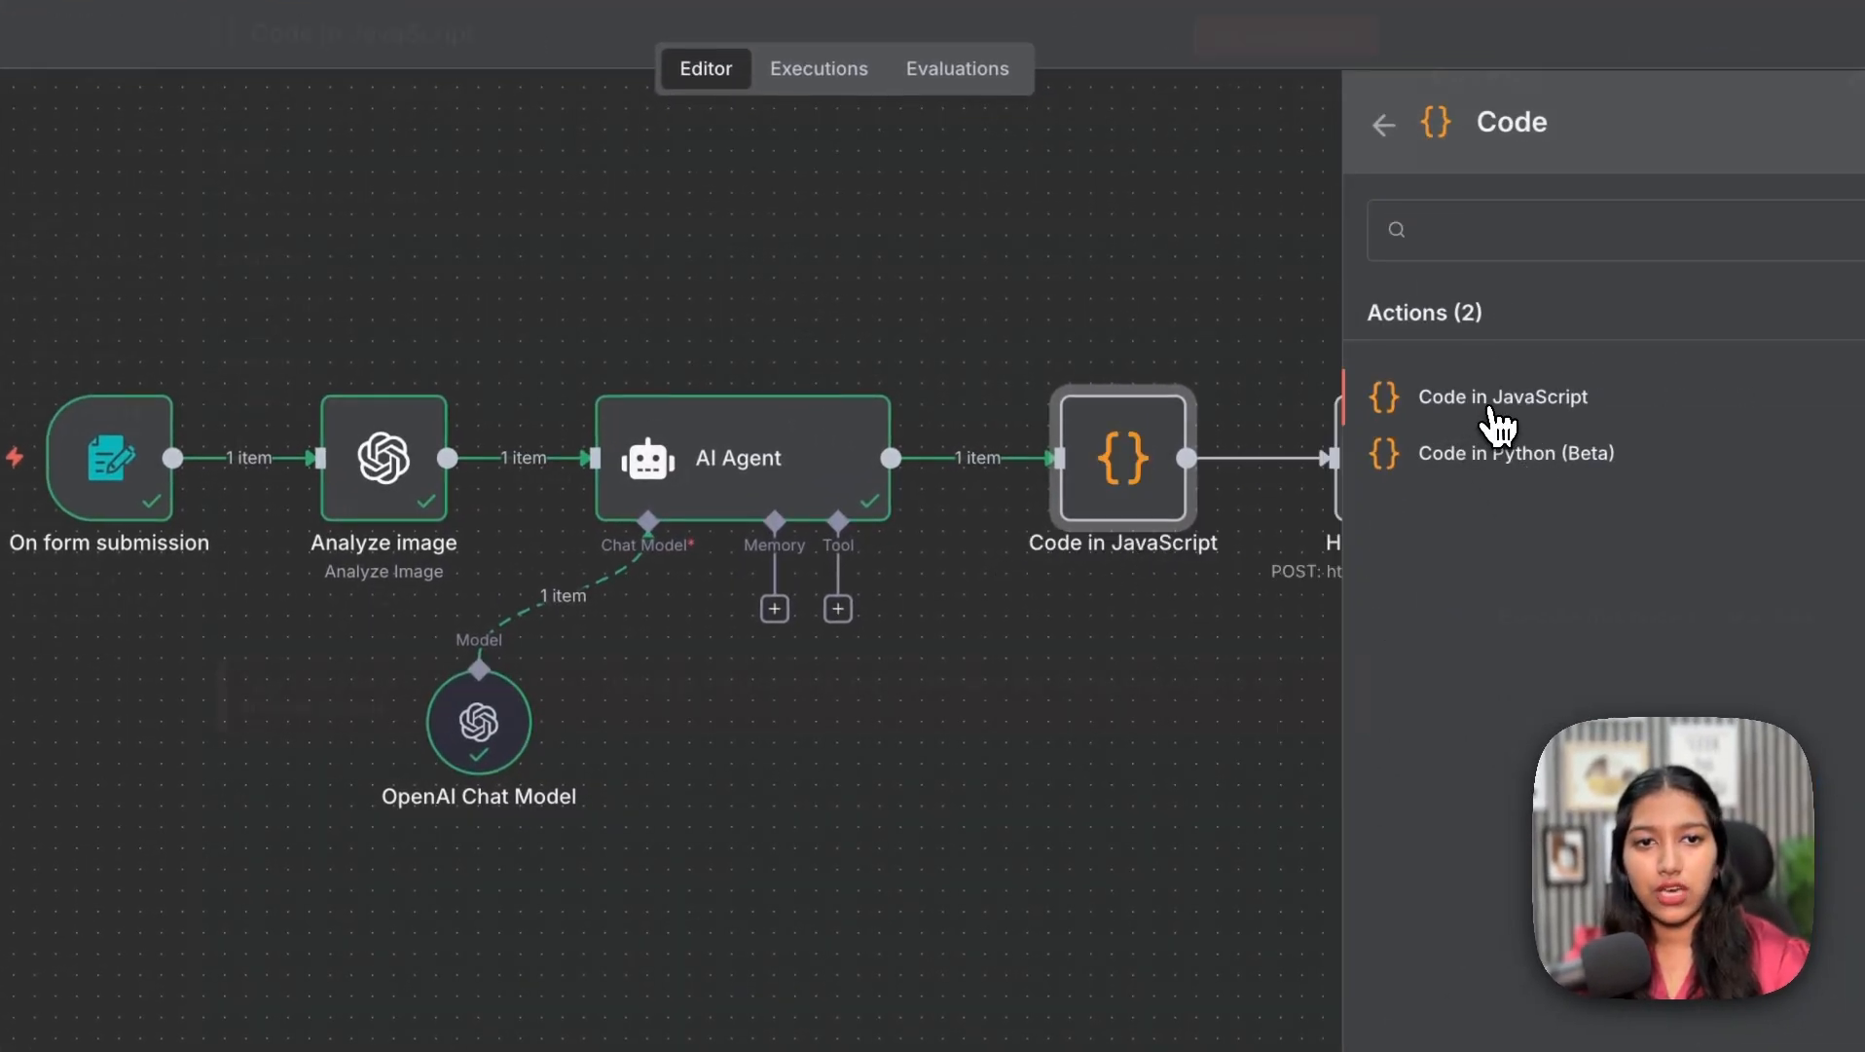
click(1494, 424)
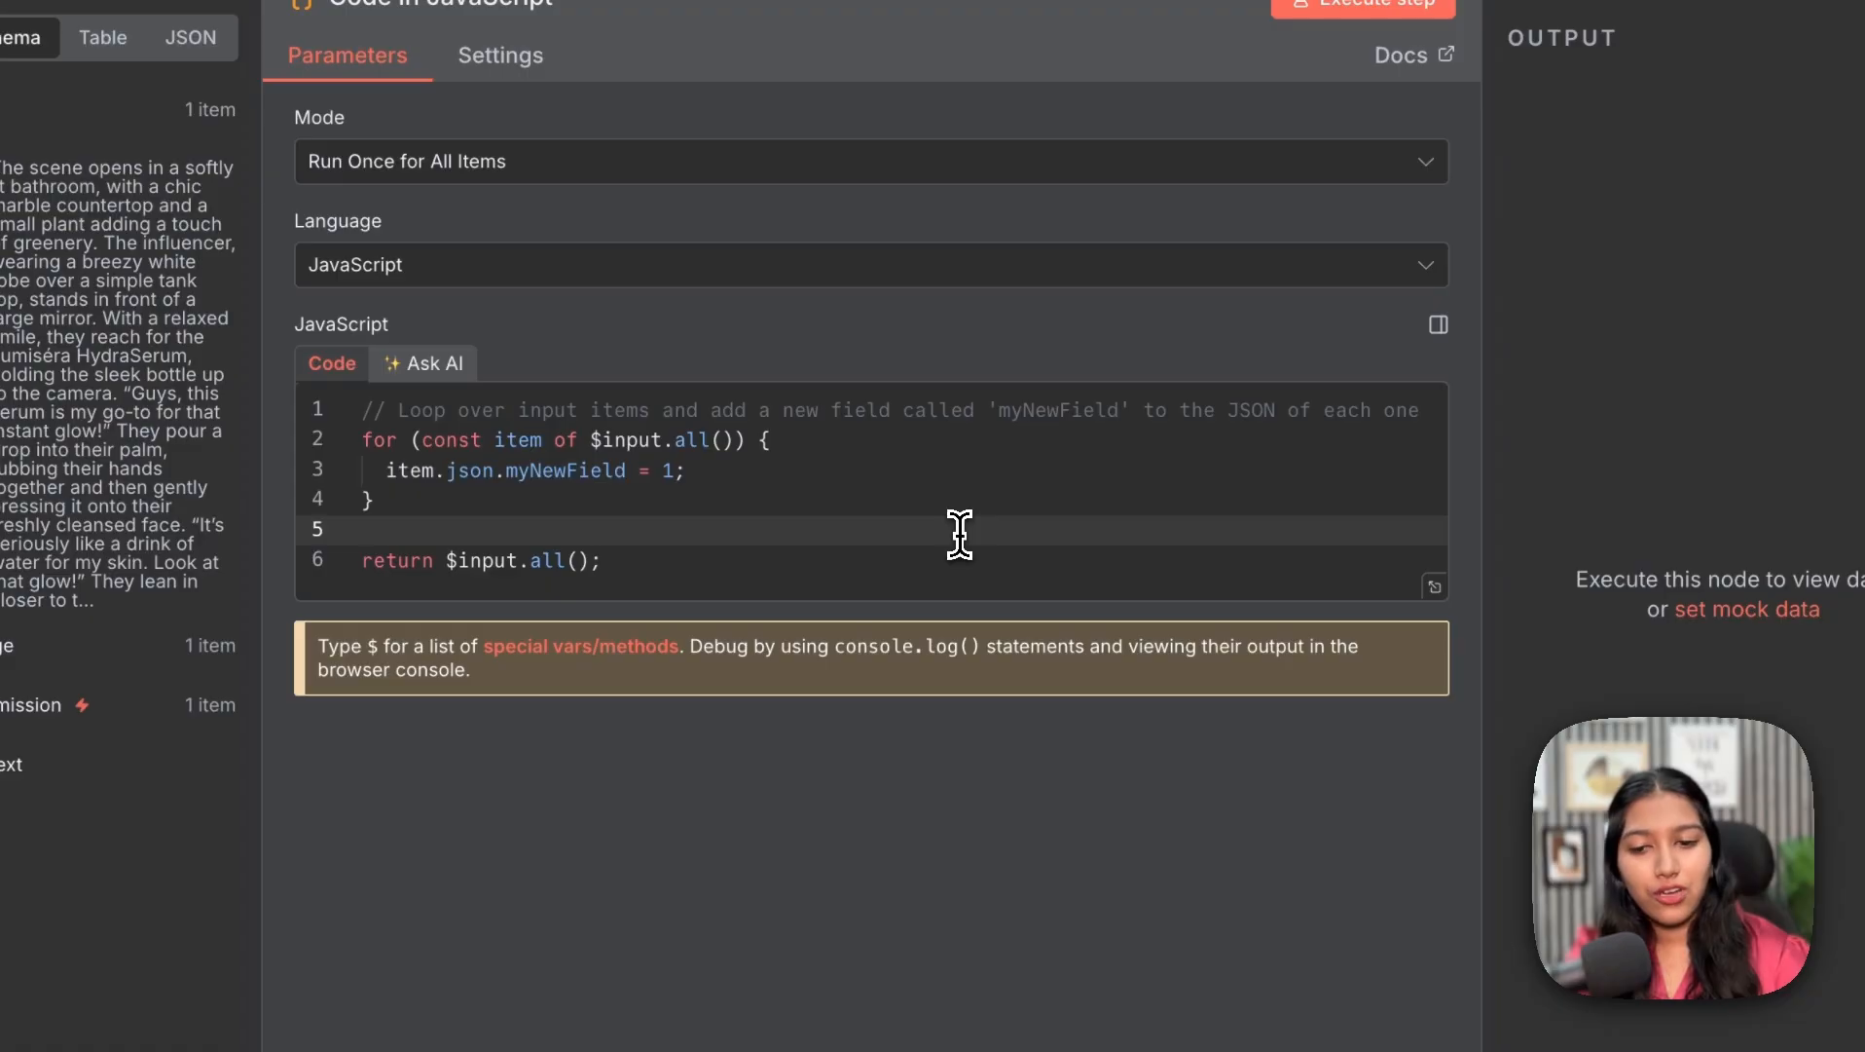
- Replace the default JavaScript with code returning $json and a binary image taken from the On form submission node's Upload_file
key(super+a)
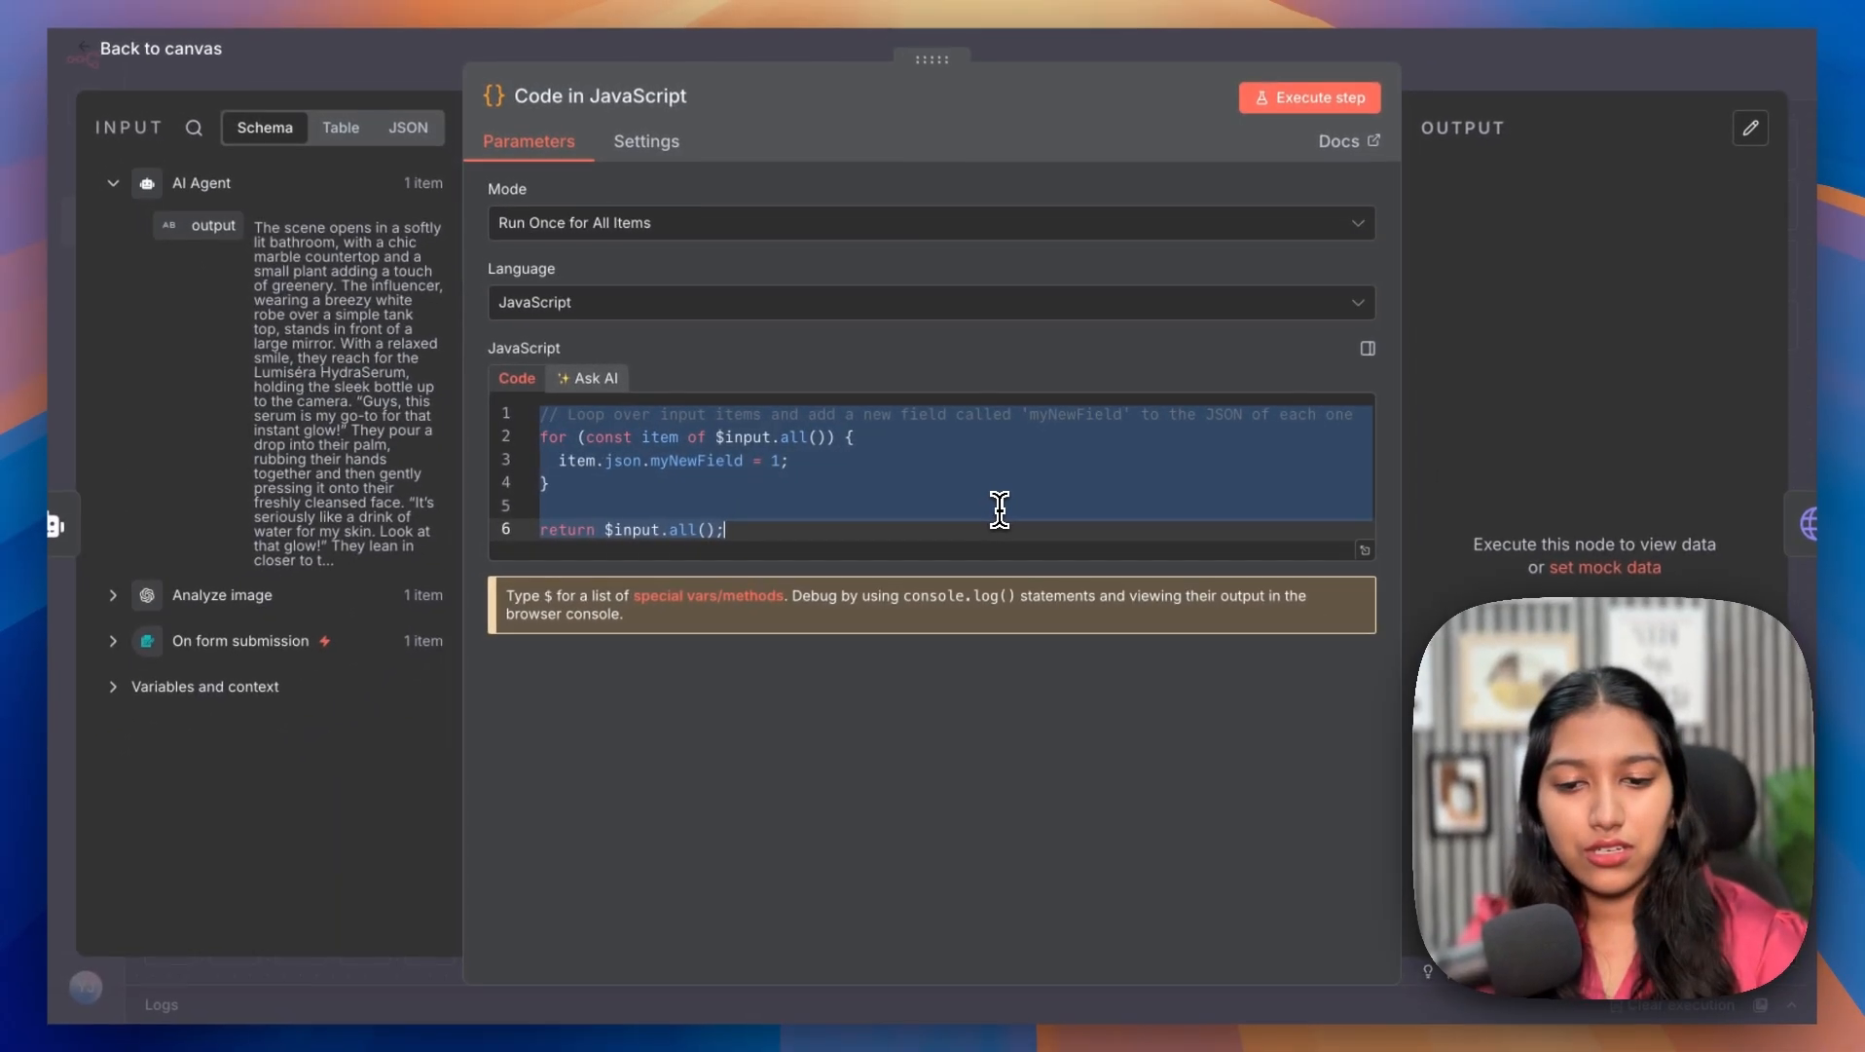
text(return [   {     json: $json,     binary: {     image: $node["On form submission"].binary["Upload_file"]  // renaming it for HTTP upload     }   } ];)
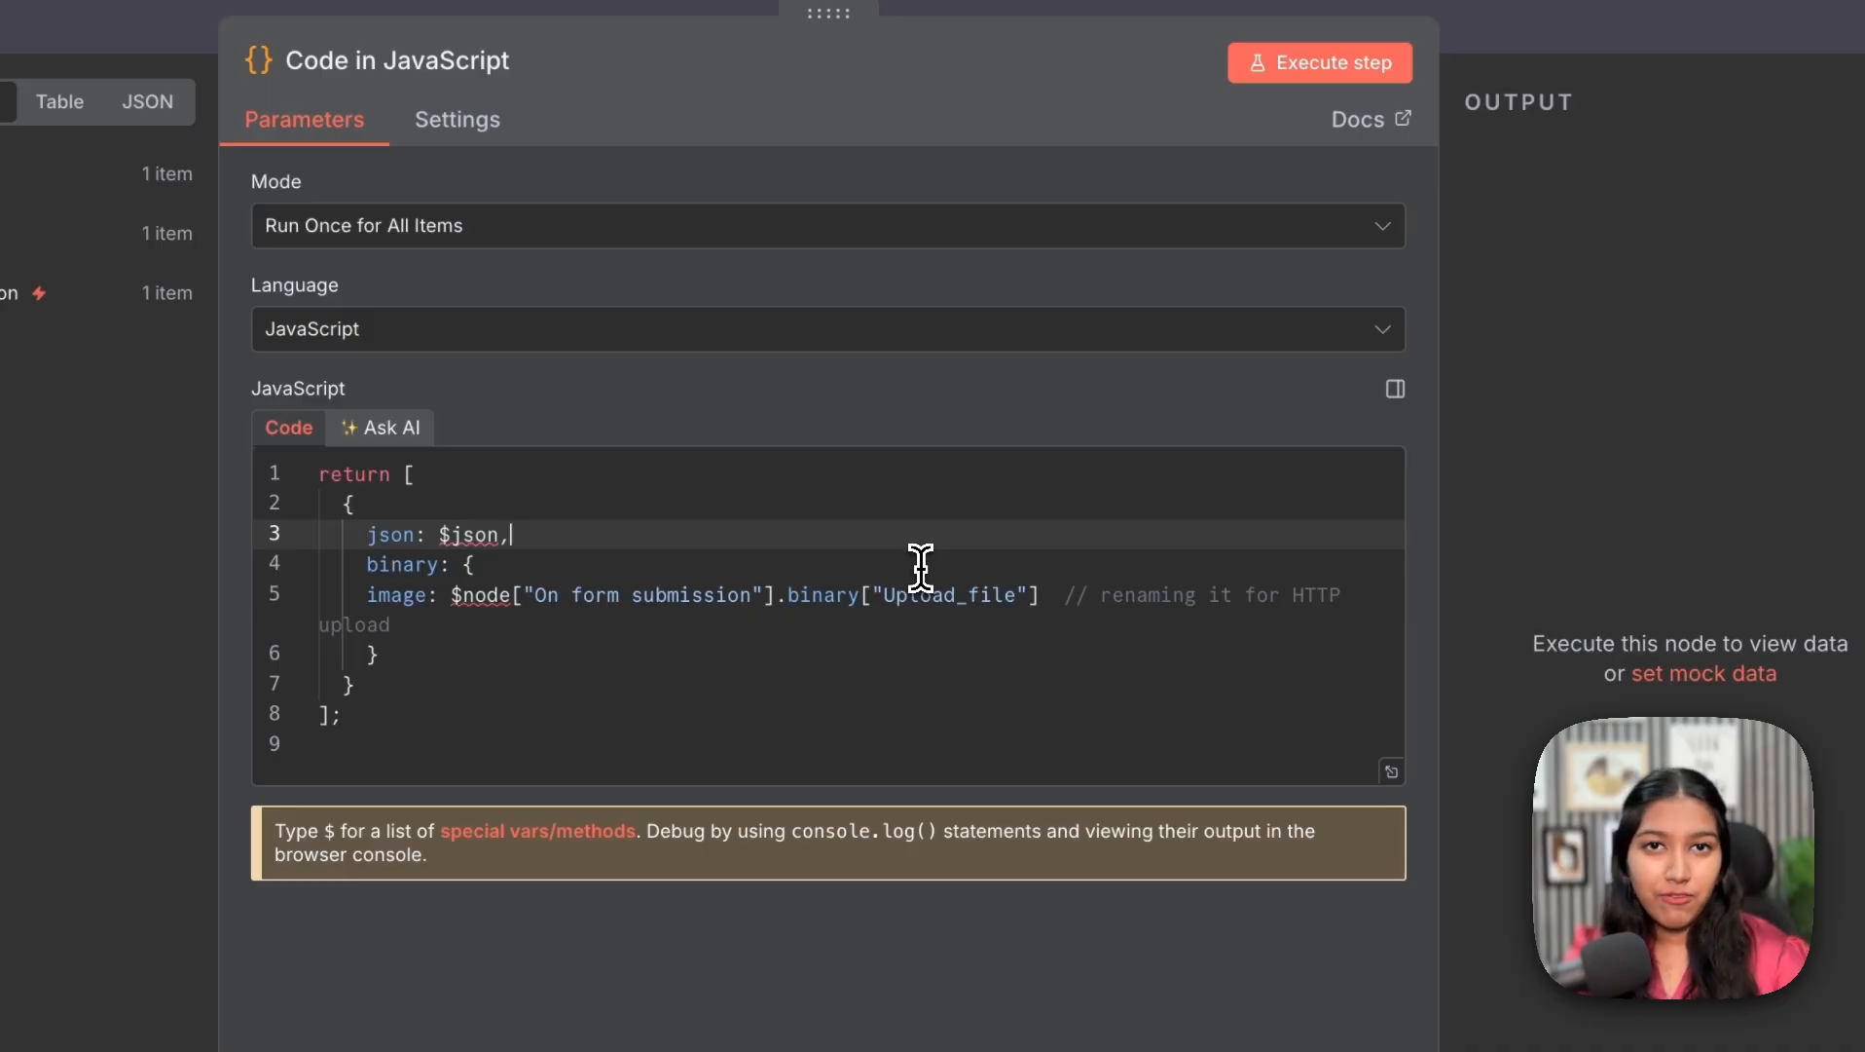
- Replace Upload_file in the code with Please_Upload_the_Product_Image_, copied from the form submission's binary output, and execute the Code node
drag(882, 595, 1011, 596)
click(1481, 68)
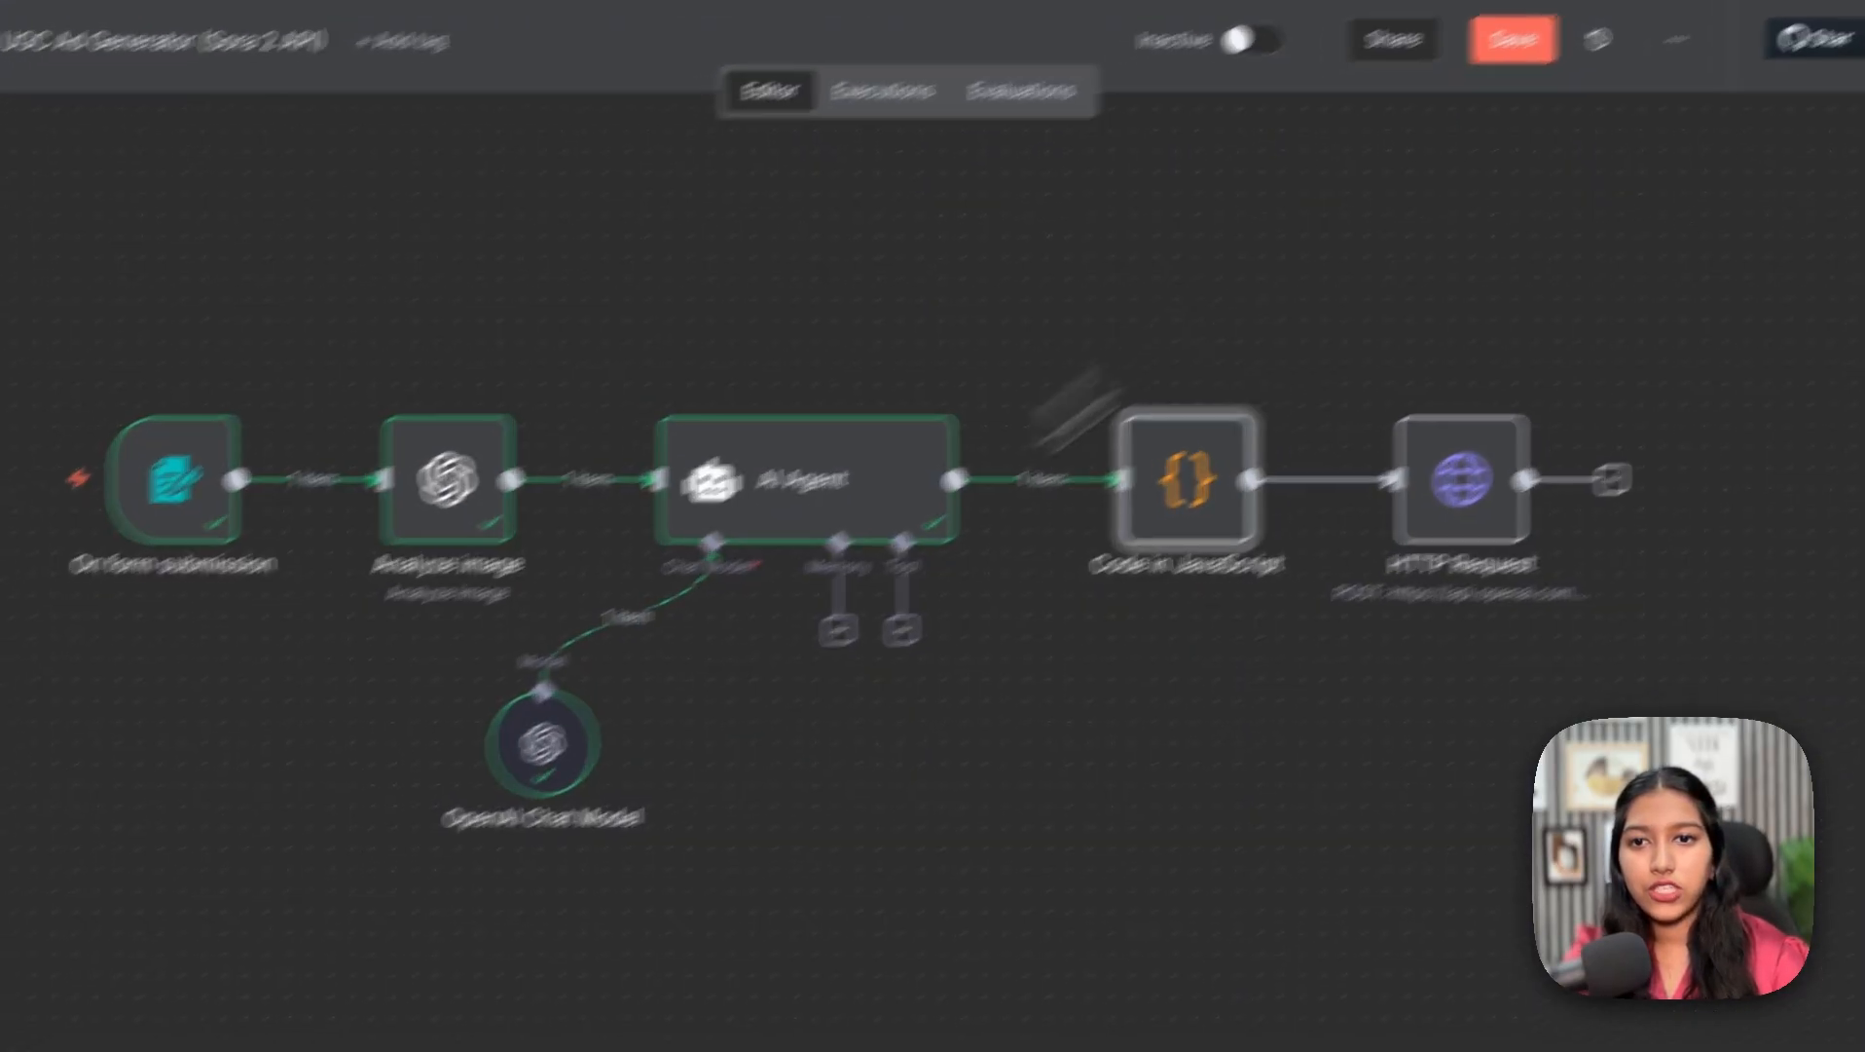
double_click(409, 414)
double_click(943, 286)
key(ctrl+c)
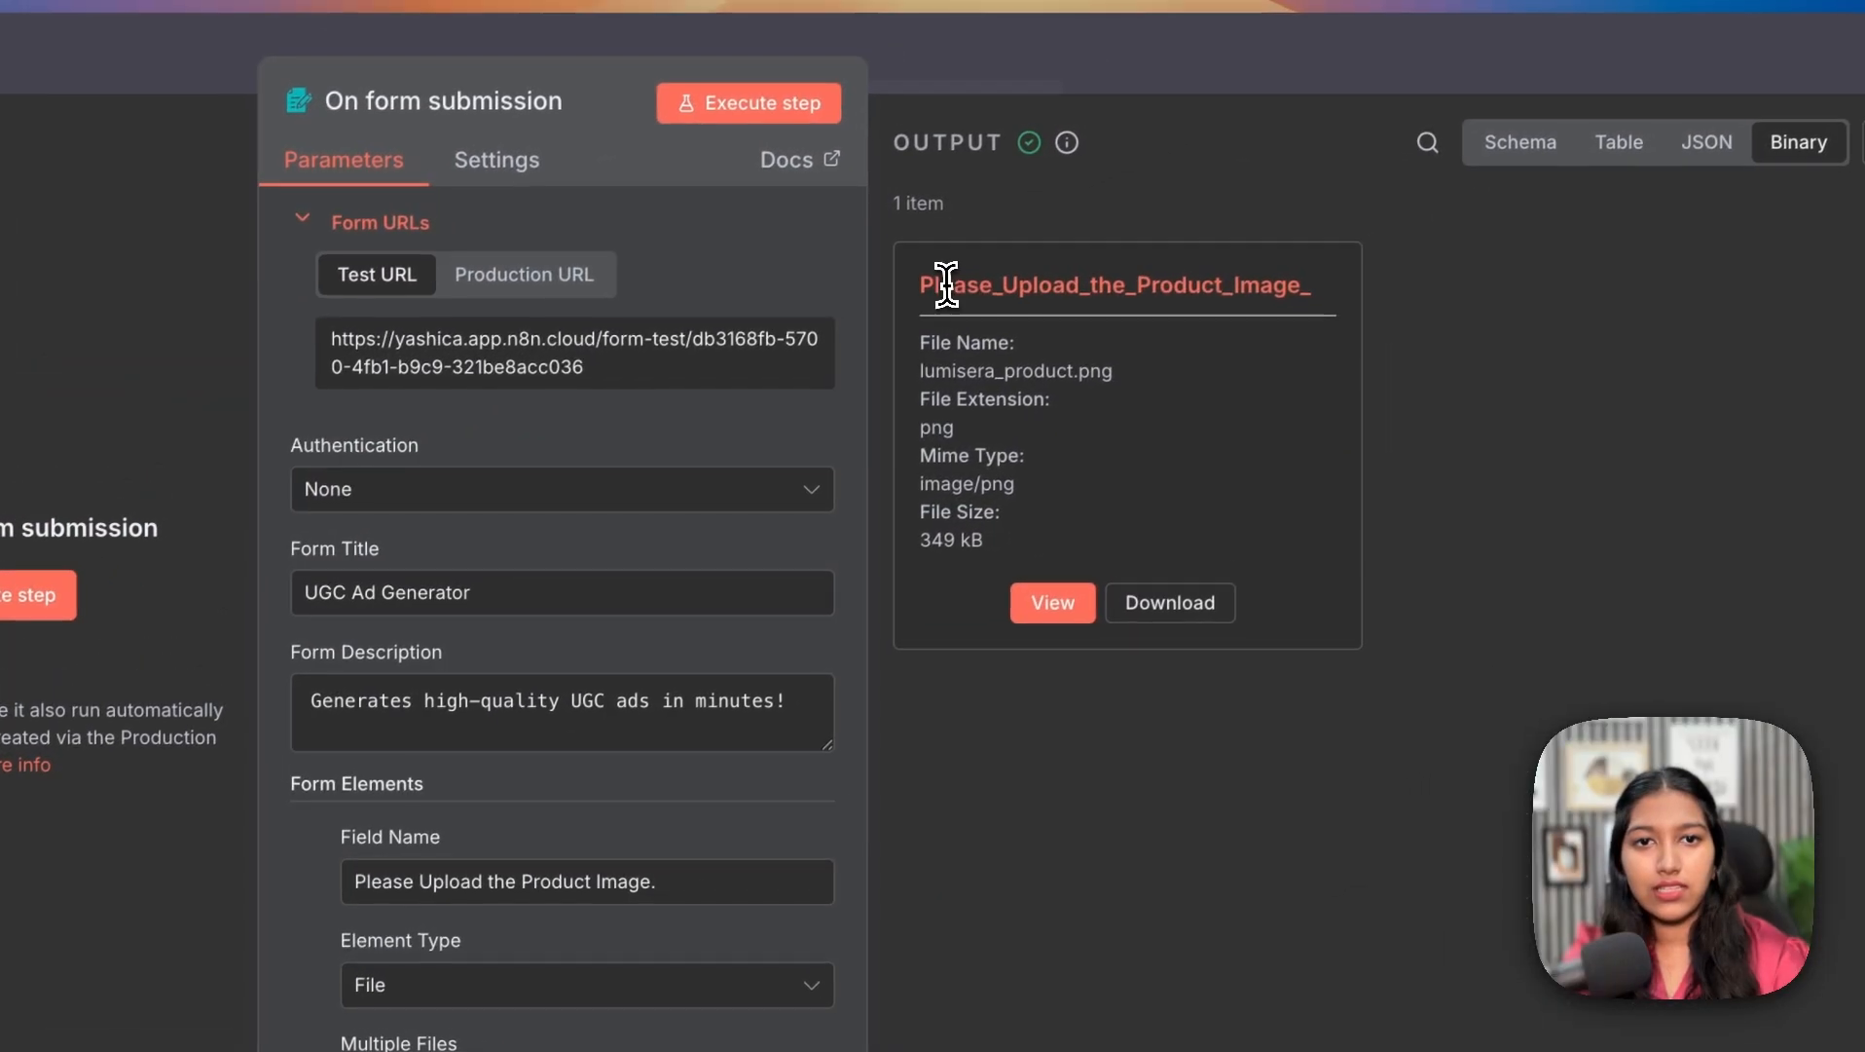
click(969, 86)
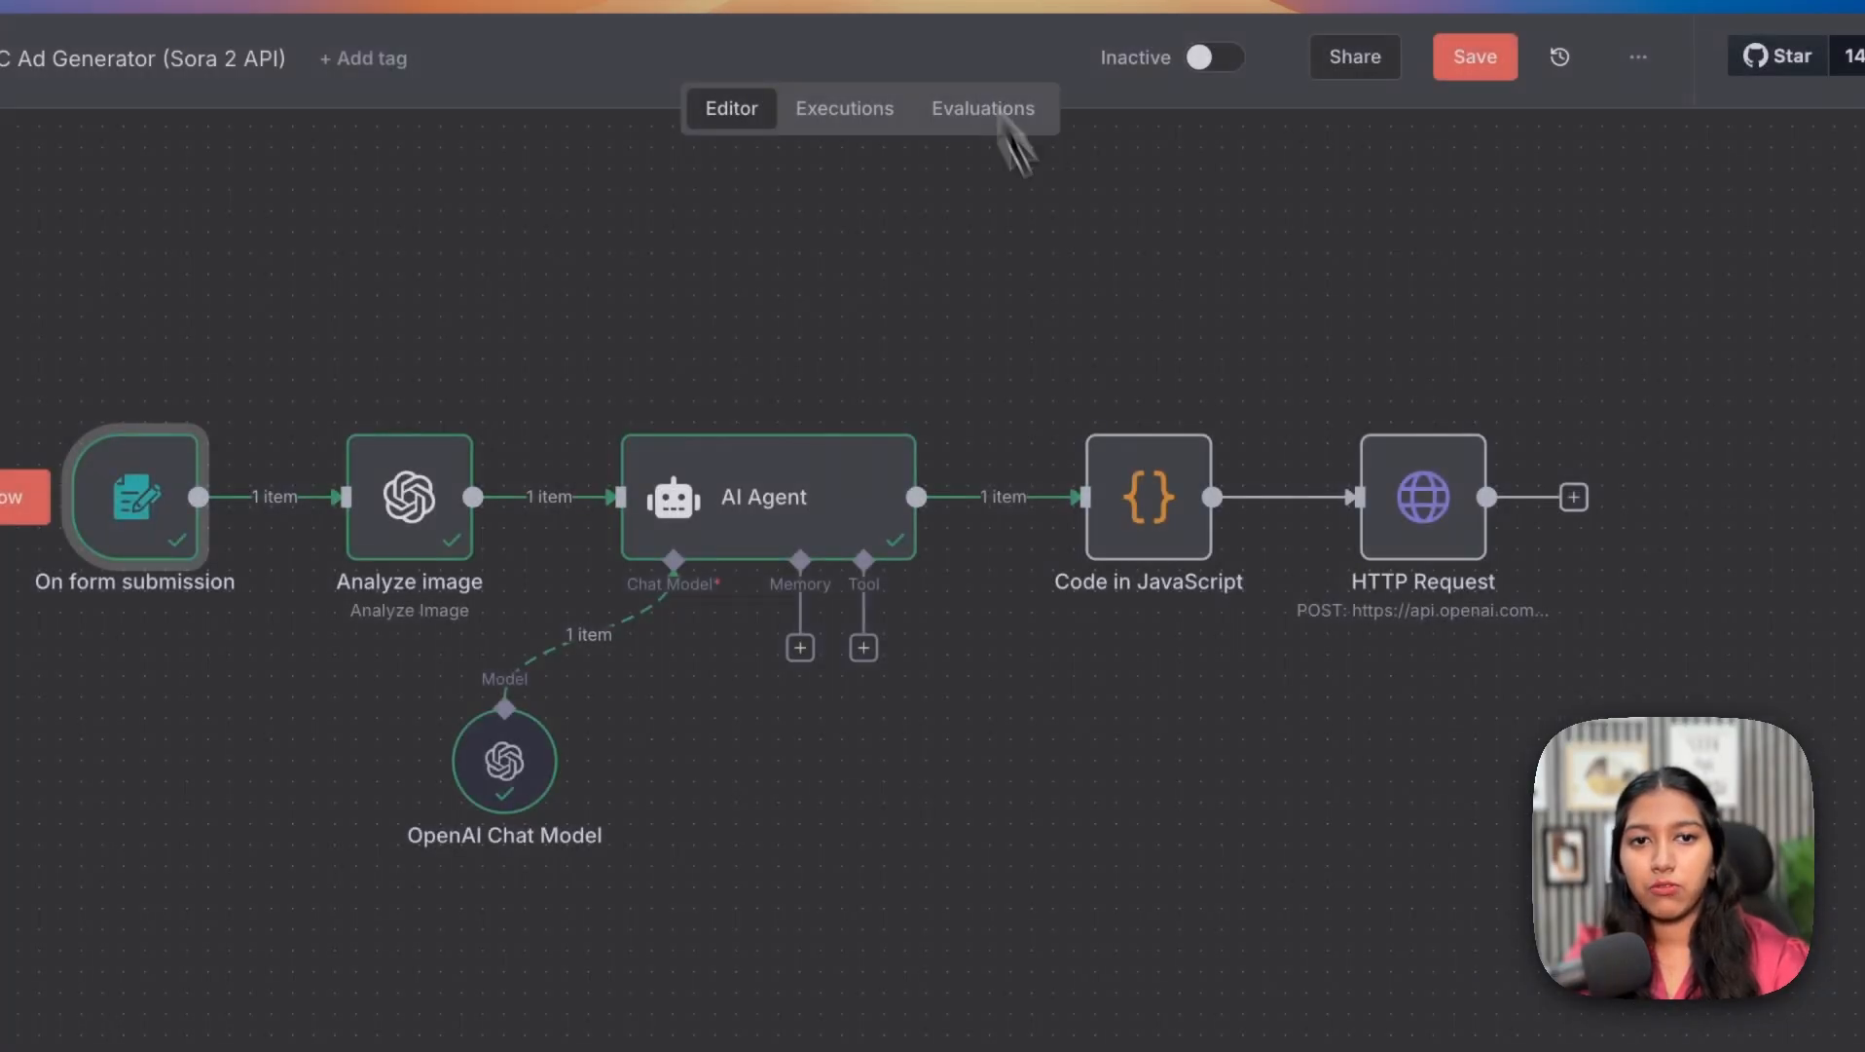
double_click(1145, 499)
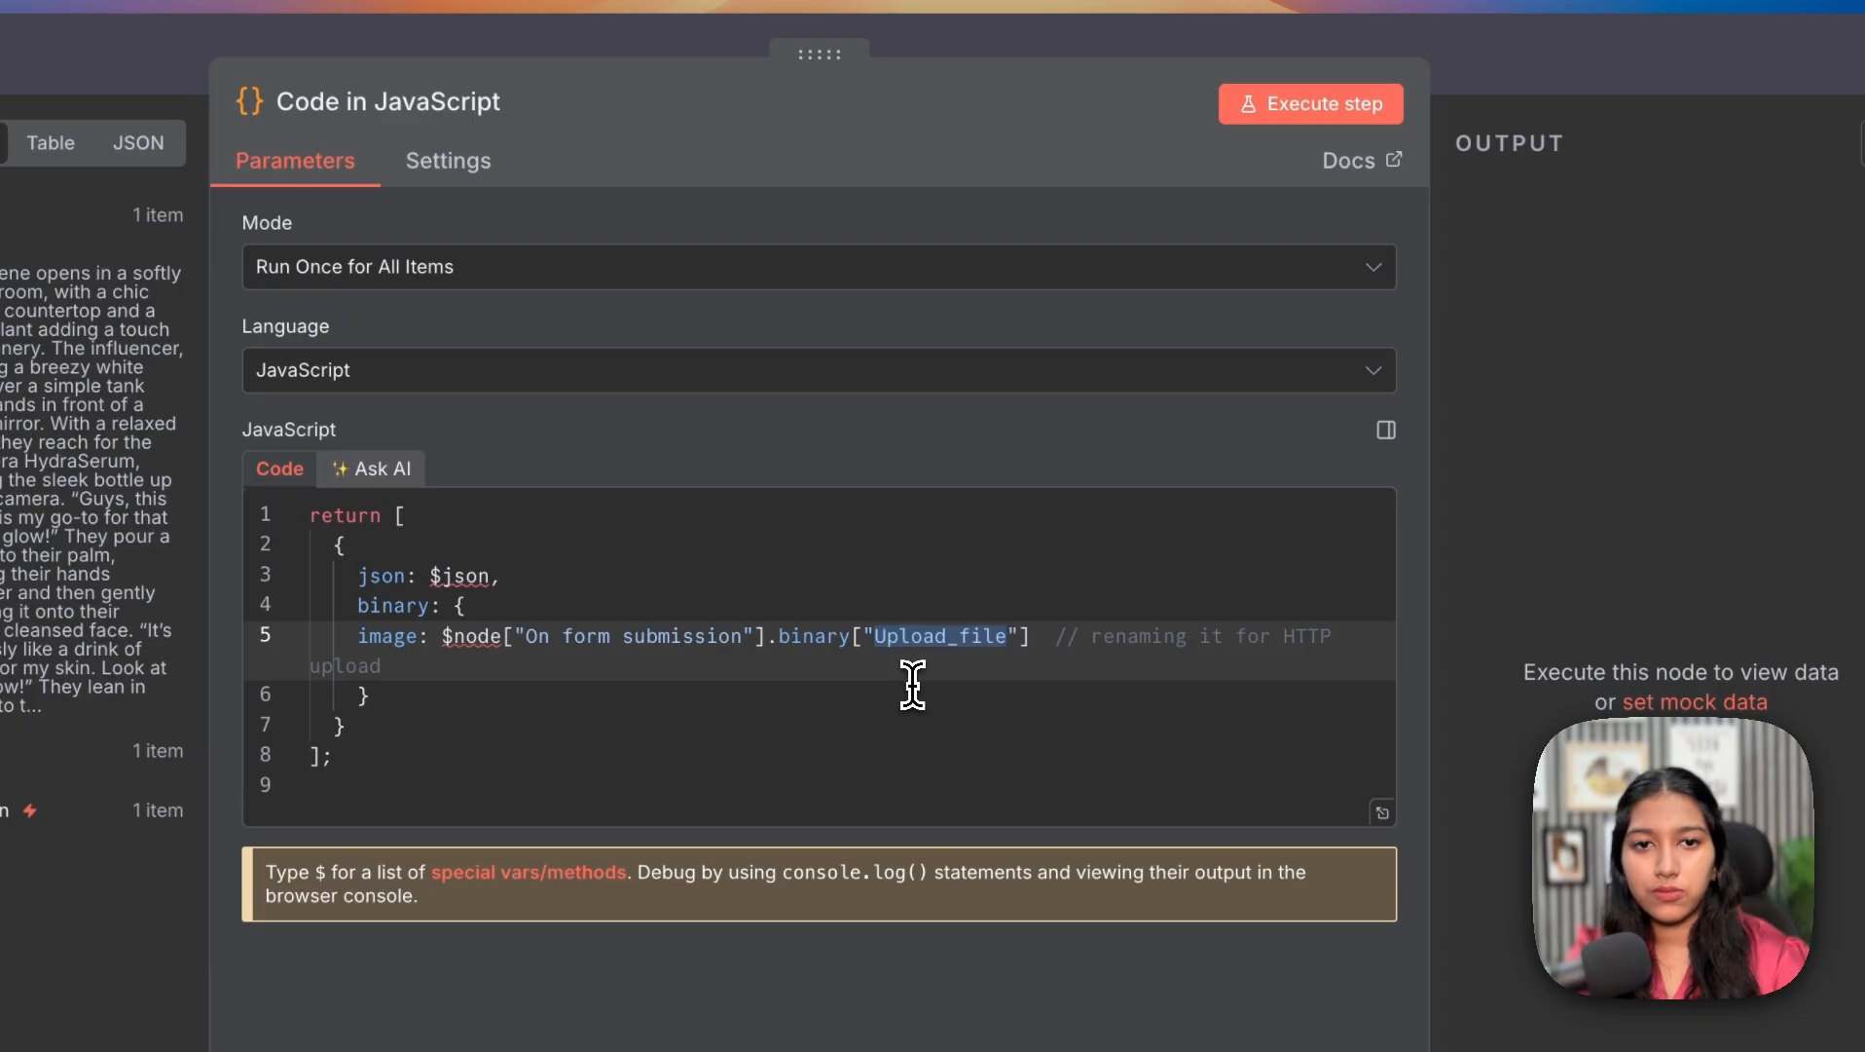
key(ctrl+v)
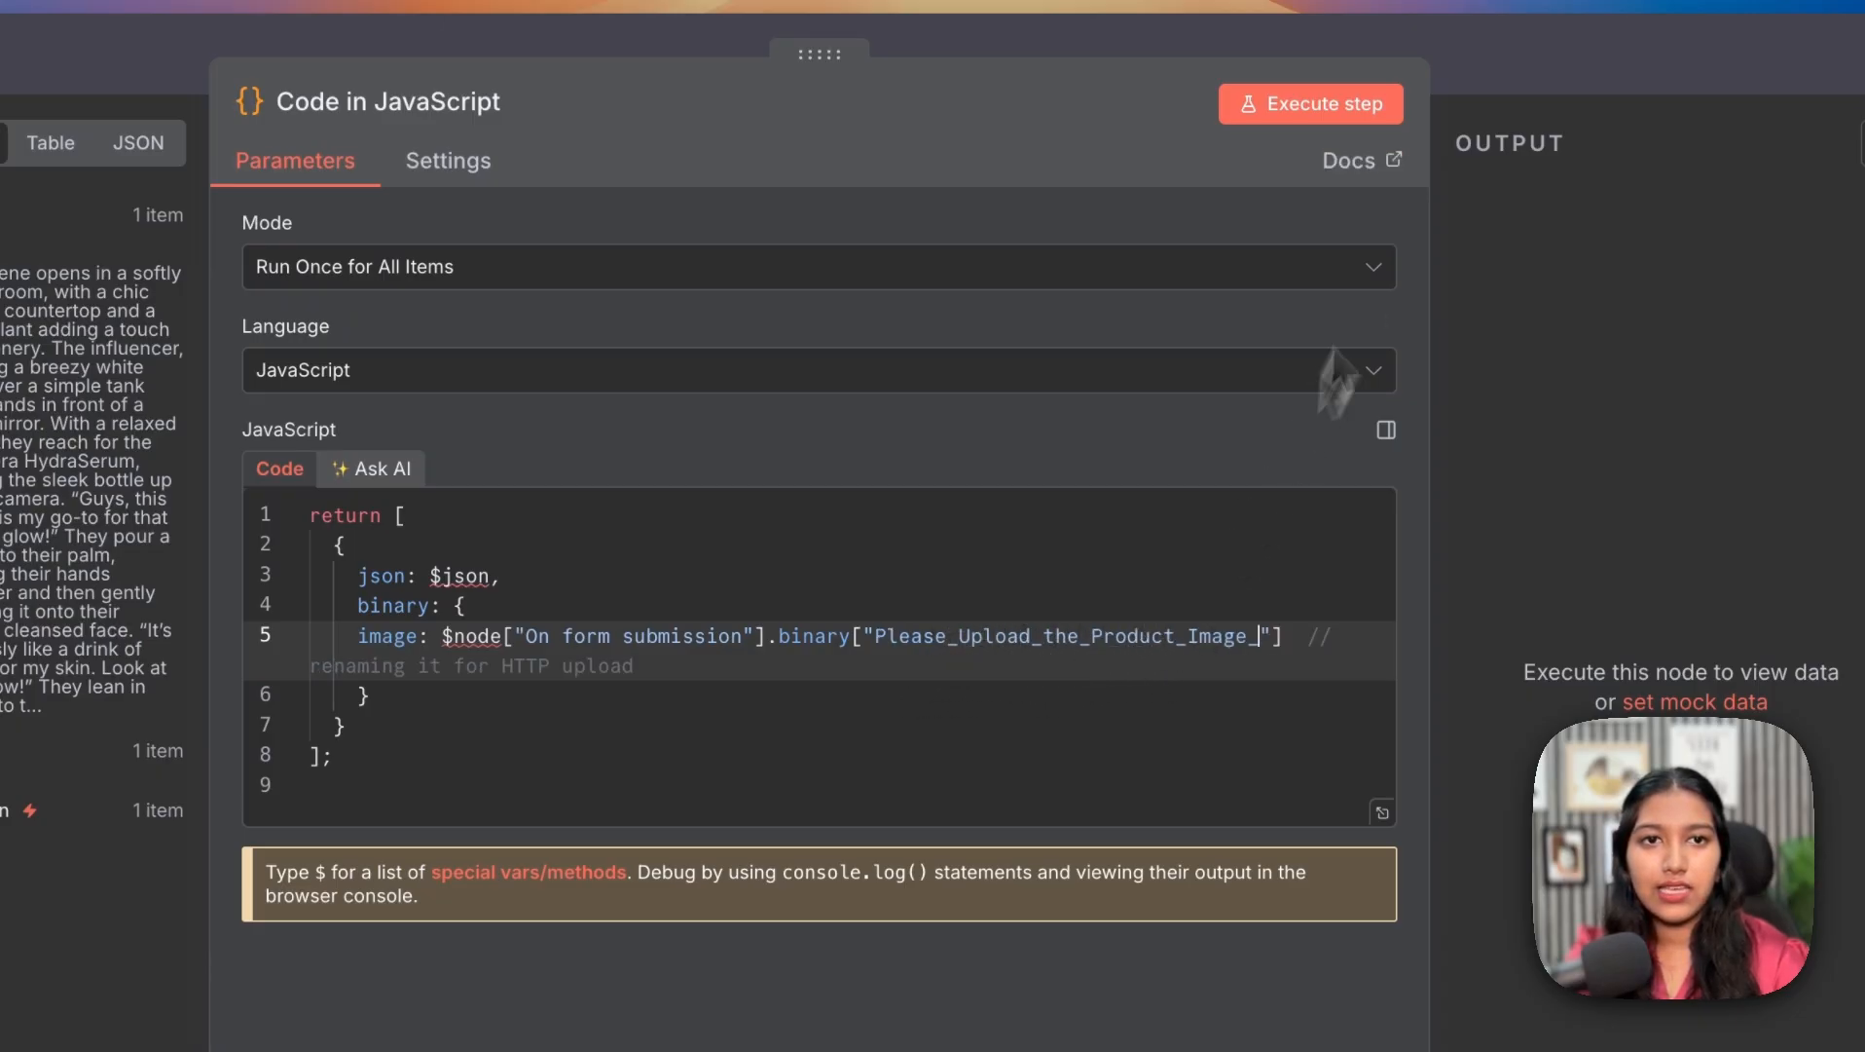
click(1332, 119)
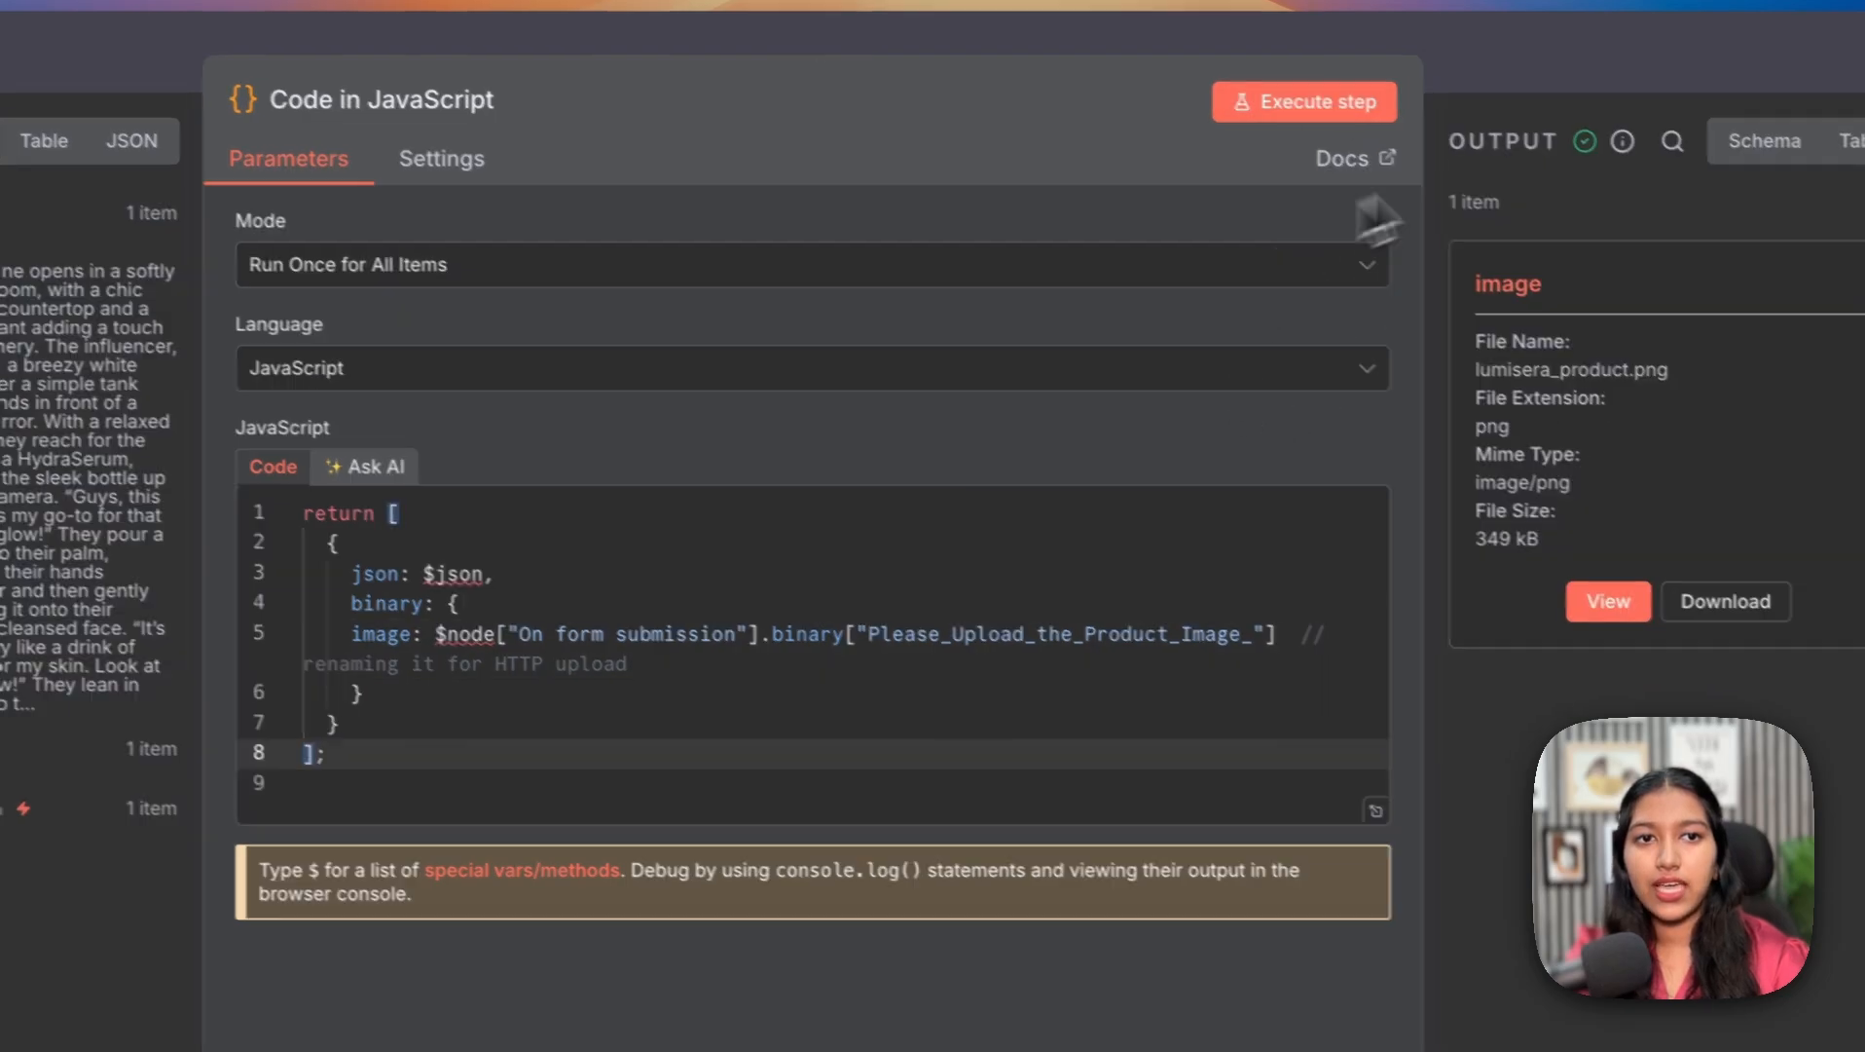